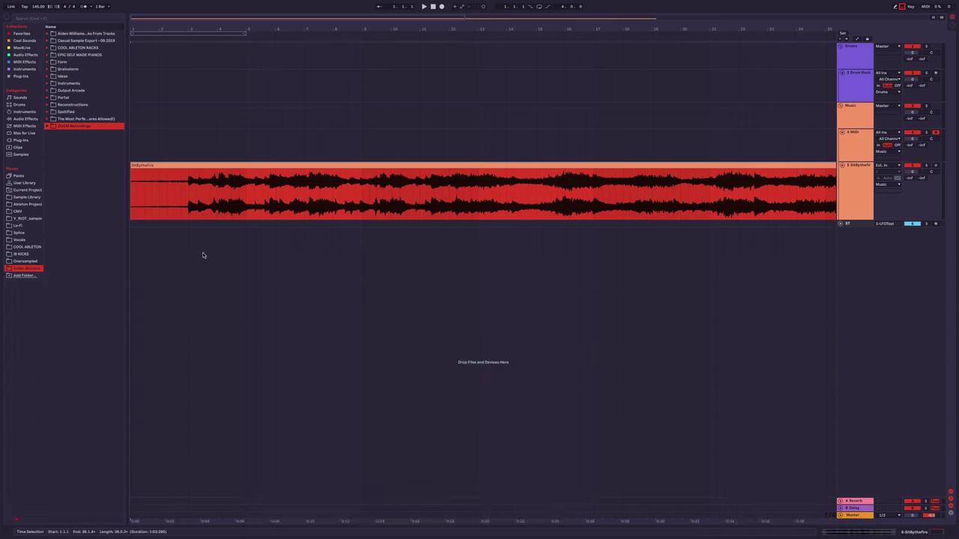
Open the SitBythefire clip in the sample view and enlarge its waveform display.
click(216, 210)
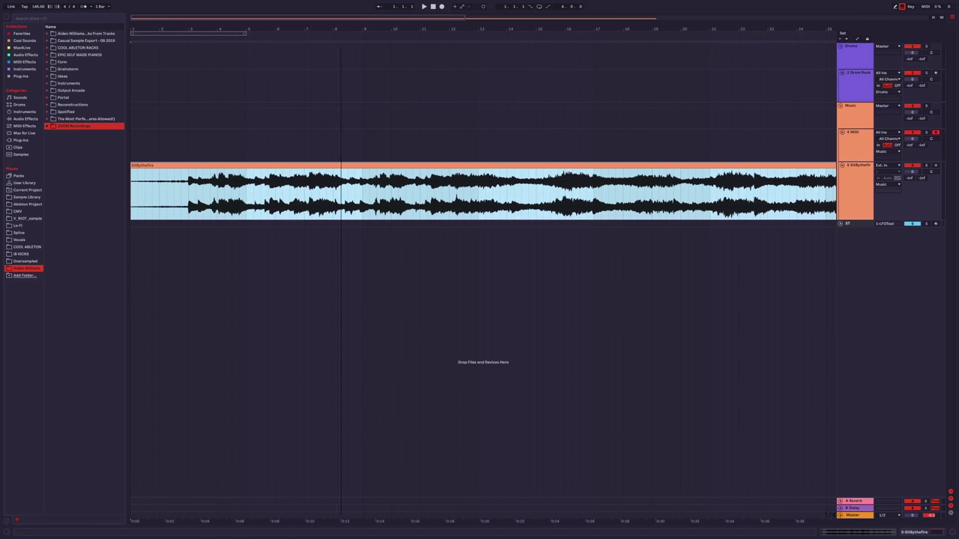
key(minus)
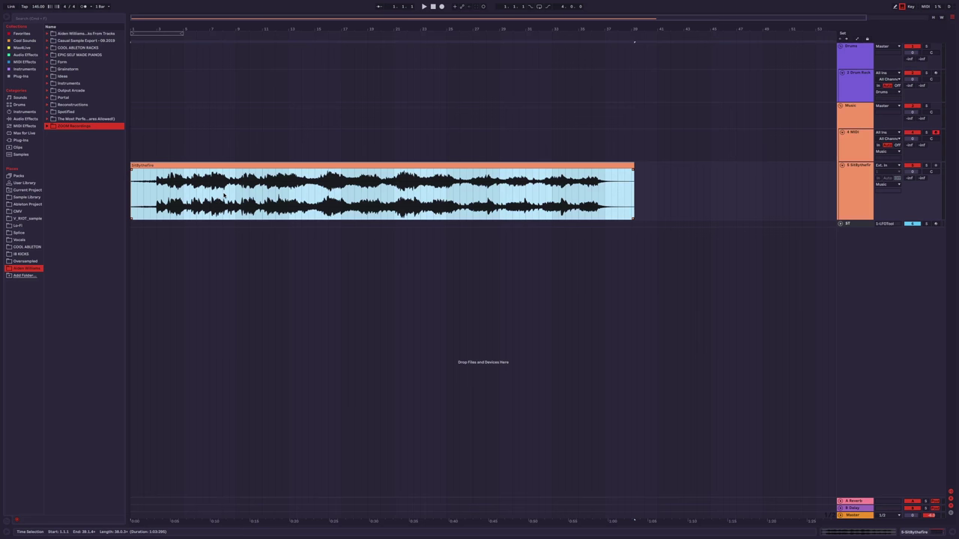
click(251, 166)
double_click(255, 171)
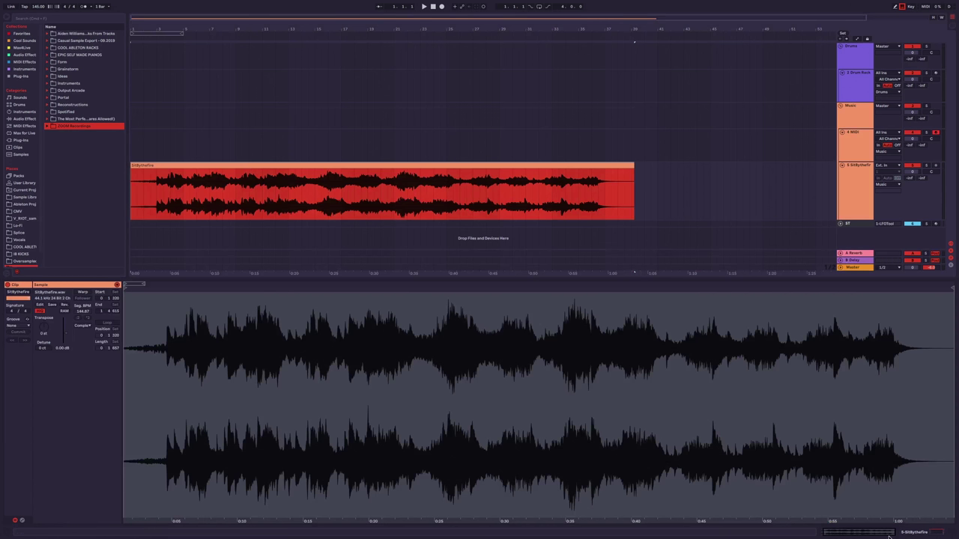
click(913, 533)
drag(391, 453, 391, 278)
key(plus)
key(plus)
key(plus)
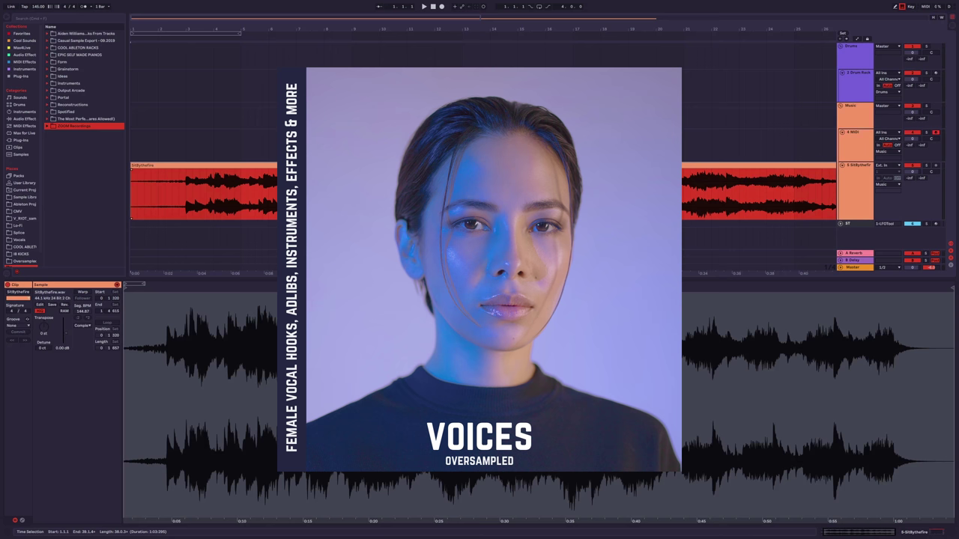
Move the SitBythefire clip to start at bar 3 and slightly reduce the sample view's height.
scroll(361, 190, down, 2)
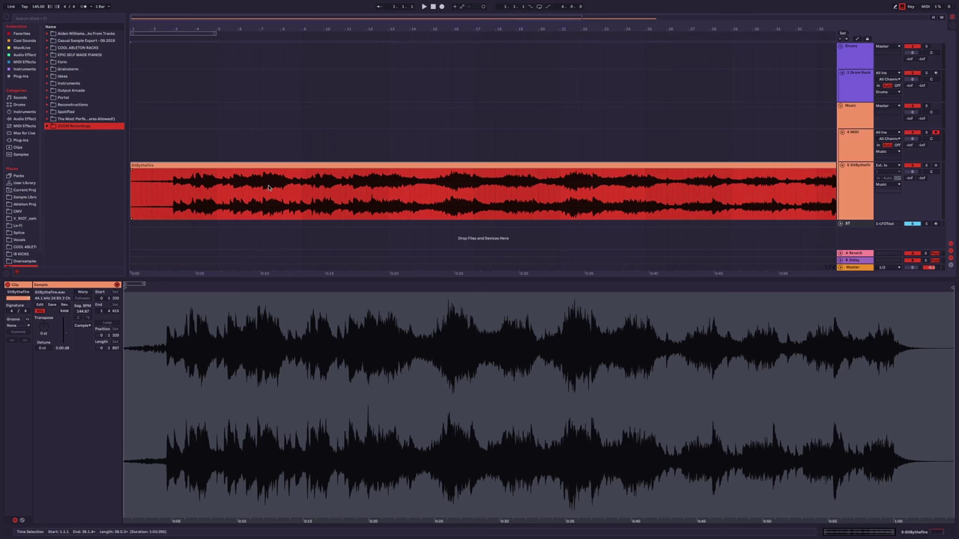
drag(264, 187, 307, 187)
drag(431, 277, 432, 301)
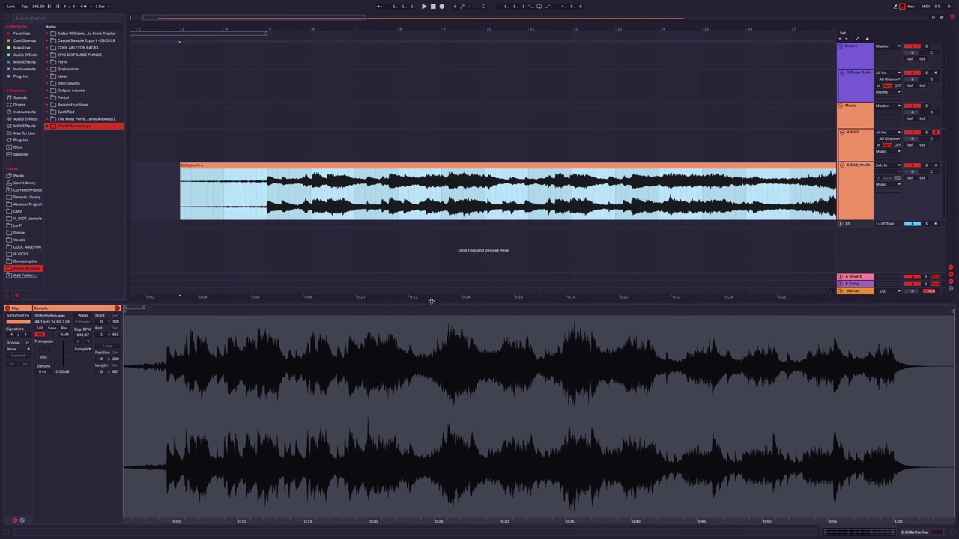
Listen to the SitBythefire clip by playing the arrangement from bar 4 through the end of the vocal.
scroll(227, 195, down, 3)
click(227, 196)
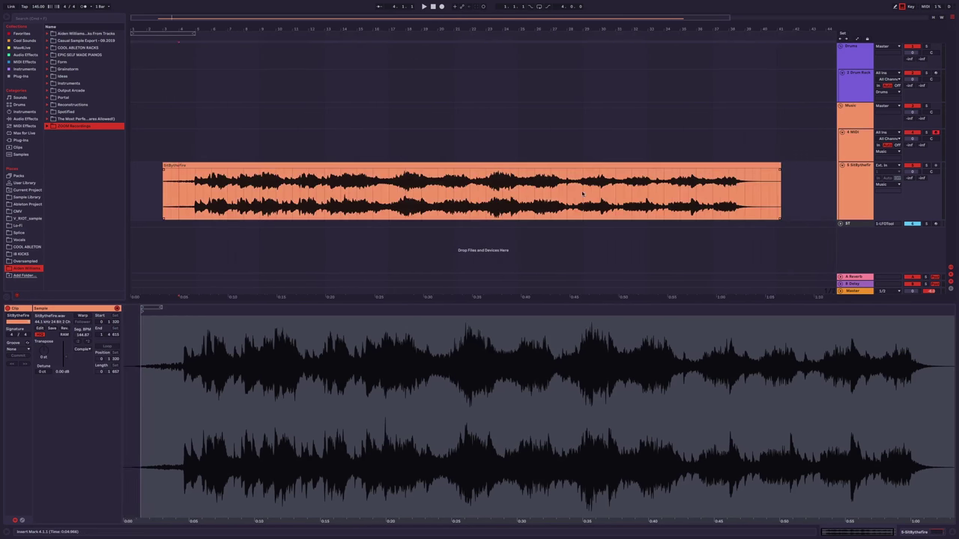
key(space)
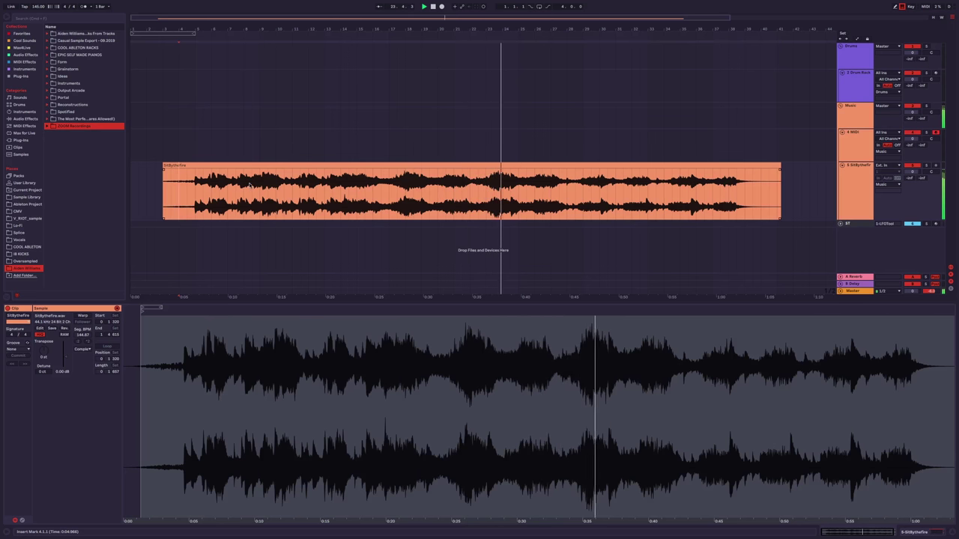
mouse_move(322, 2)
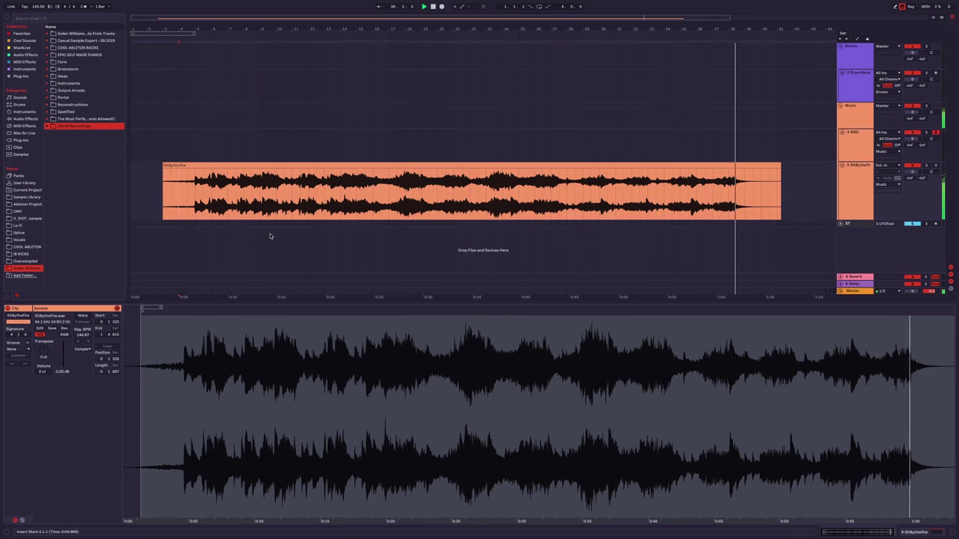
key(space)
Transpose the SitBythefire clip to -4 st and start playback from bar 5.
click(328, 204)
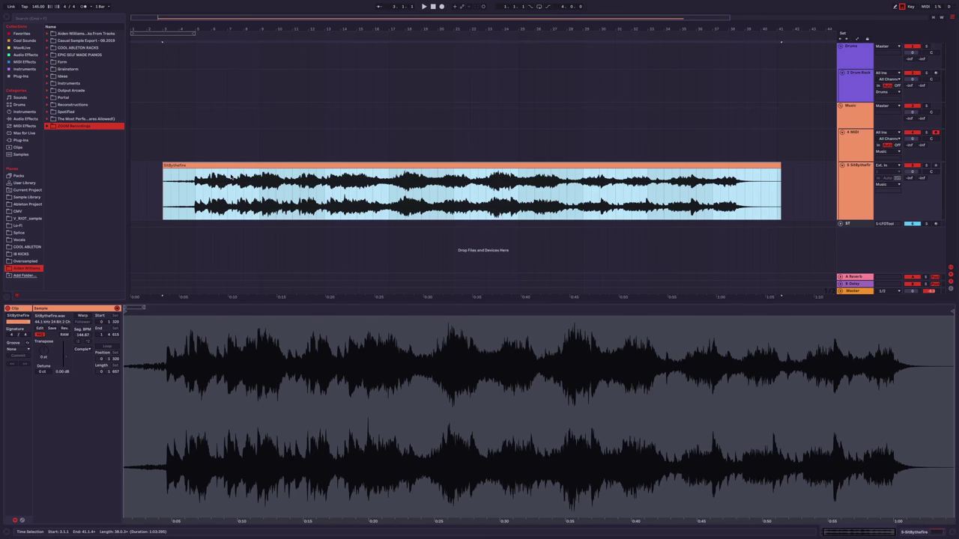
click(44, 354)
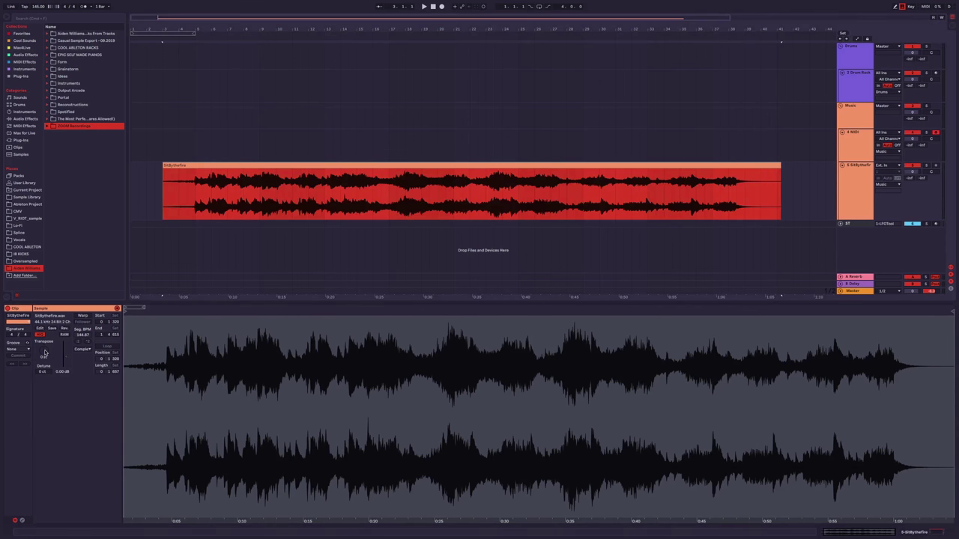
click(196, 153)
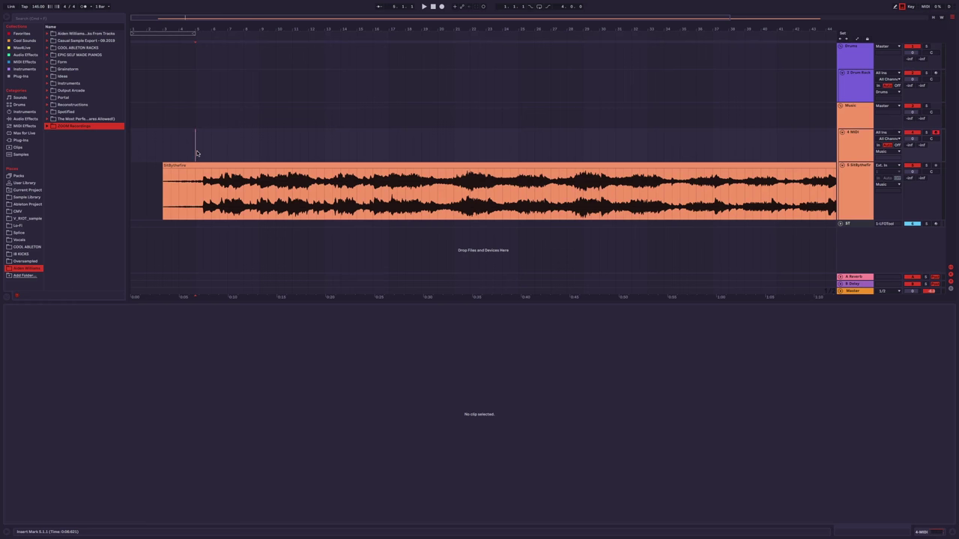
key(space)
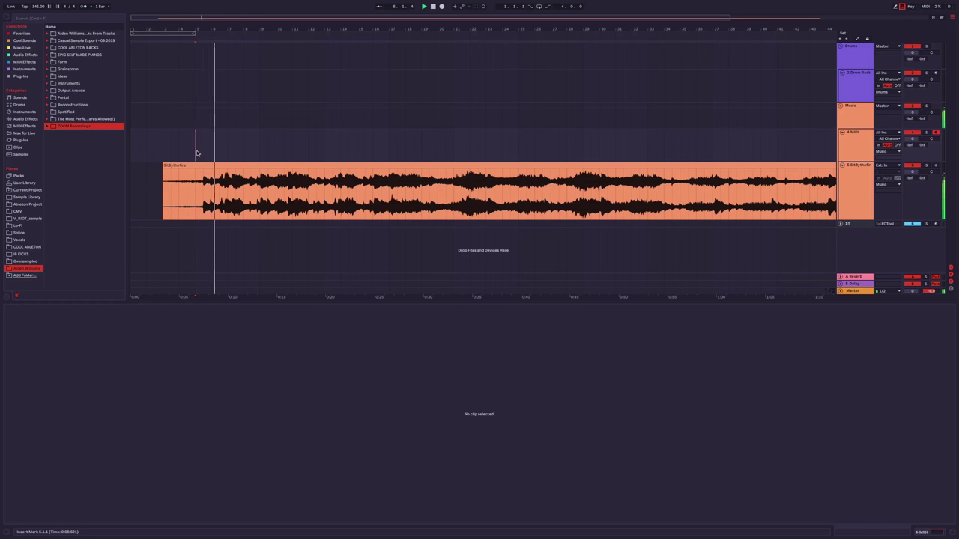
Delete the clip's quiet intro up to bar 5.3 and adjust its start edge to about bar 5.2.4.
click(266, 165)
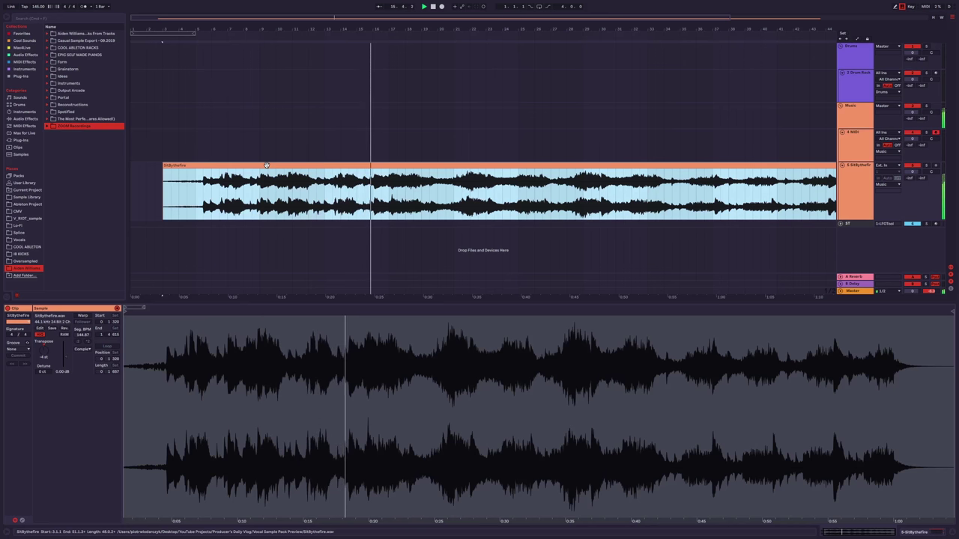
drag(147, 187, 204, 189)
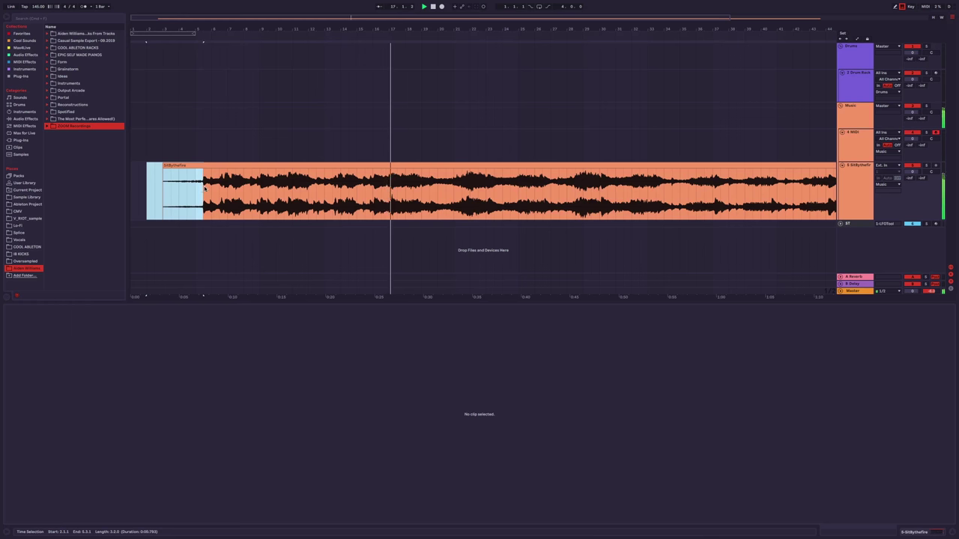
key(ctrl+e)
key(Delete)
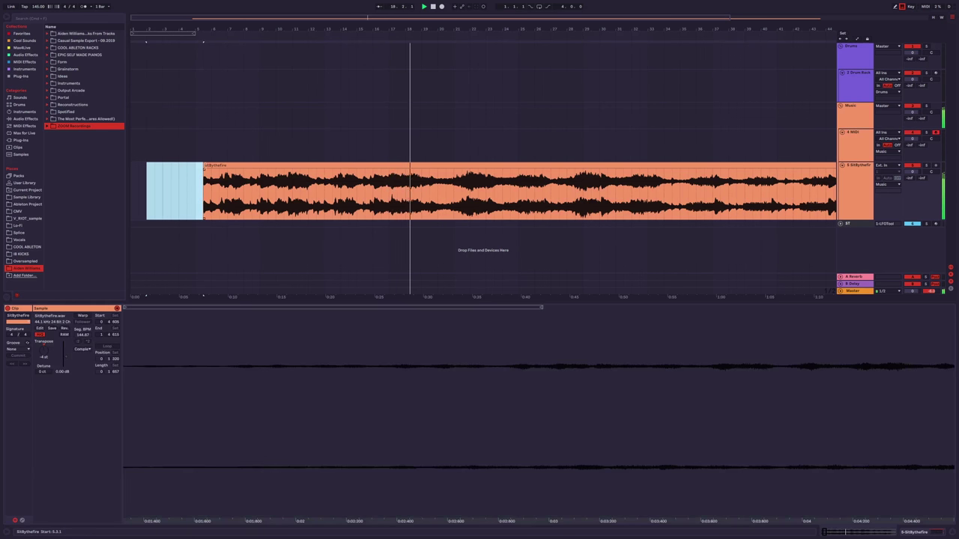
click(217, 165)
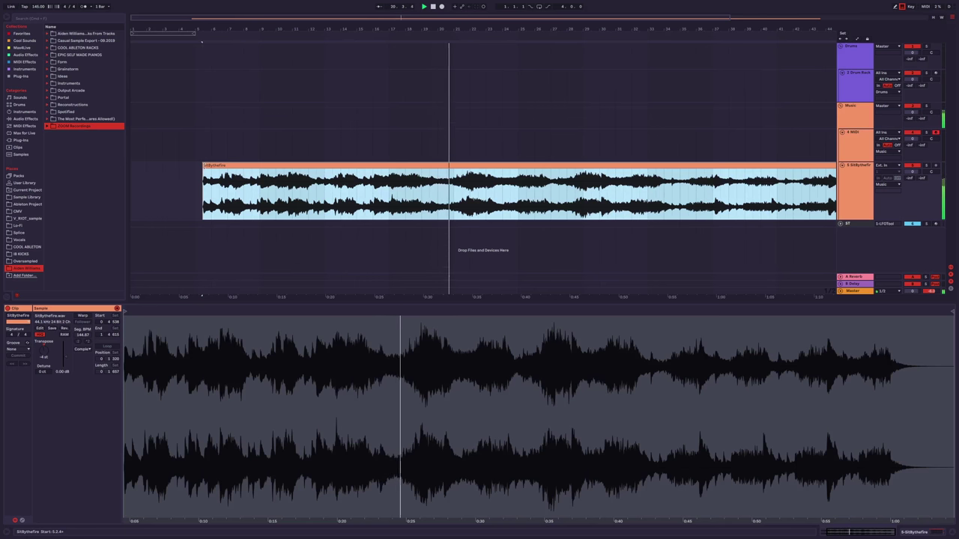
Stop playback, move the trimmed clip to bar 1 and delete its silent tail from bar 46 onward.
key(space)
key(z)
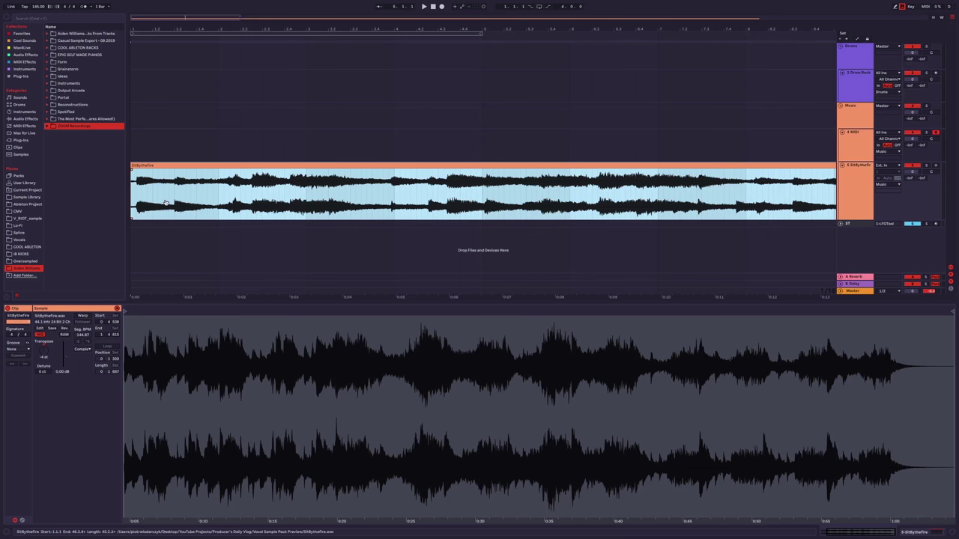
key(x)
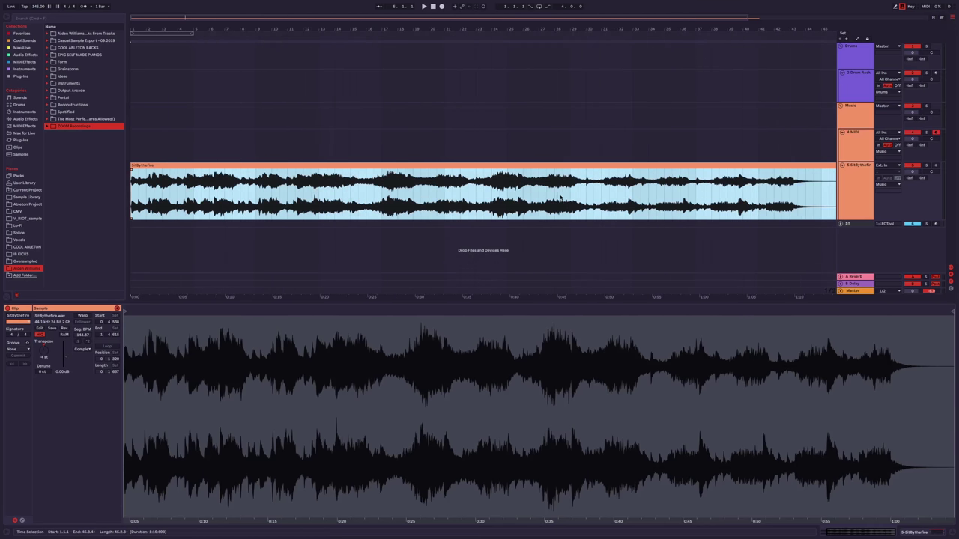
drag(671, 195, 749, 195)
scroll(235, 187, up, 3)
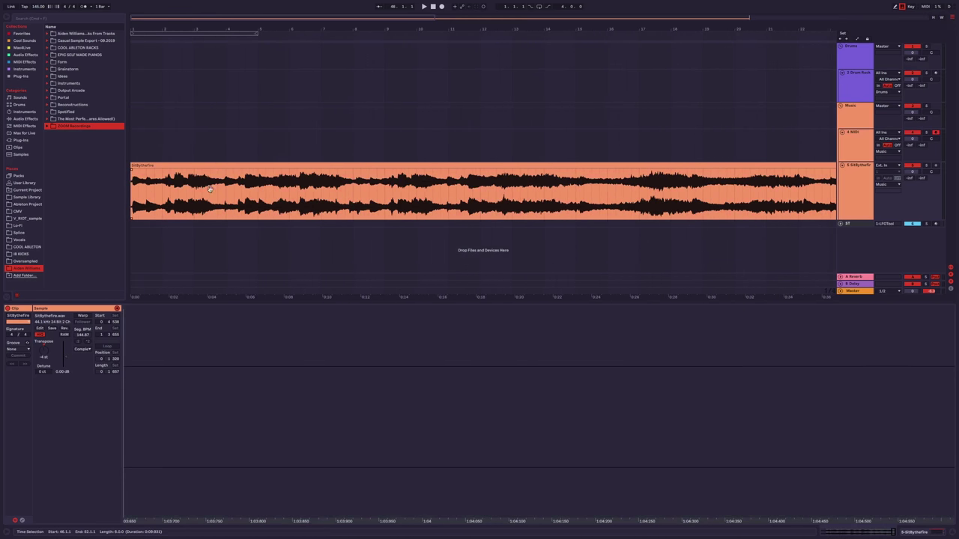
Slip the audio inside the clip to a sample start of 0 4 610 and play it from bar 1.
scroll(244, 197, up, 5)
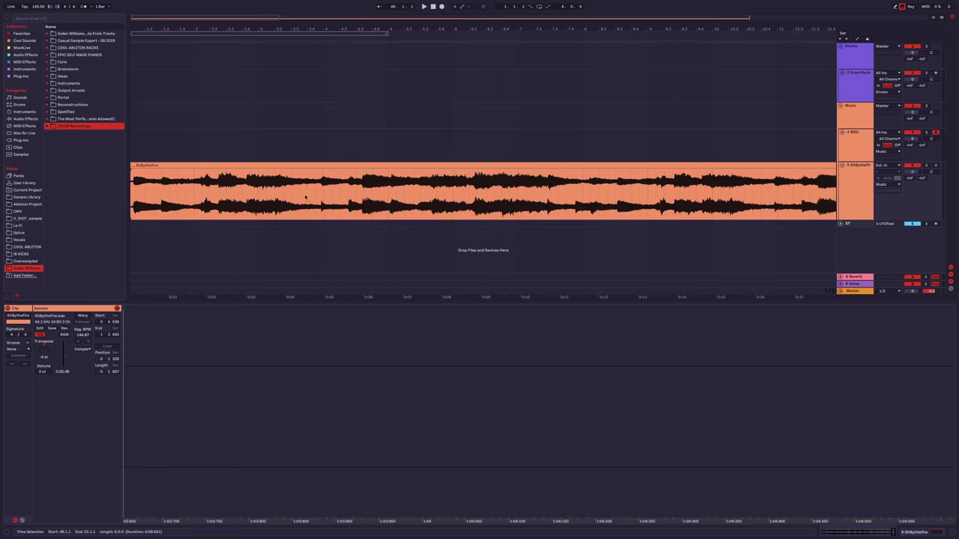
drag(502, 198, 501, 200)
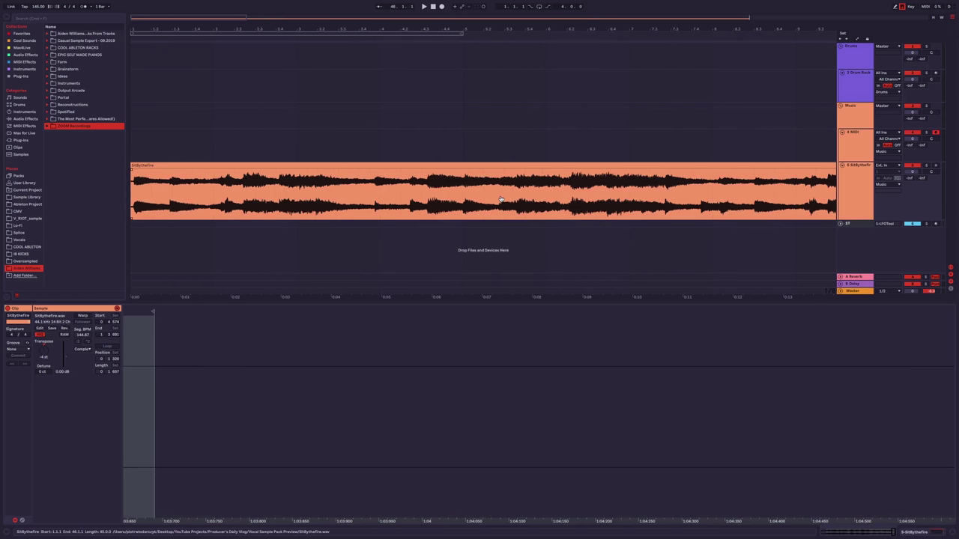
drag(200, 193, 200, 200)
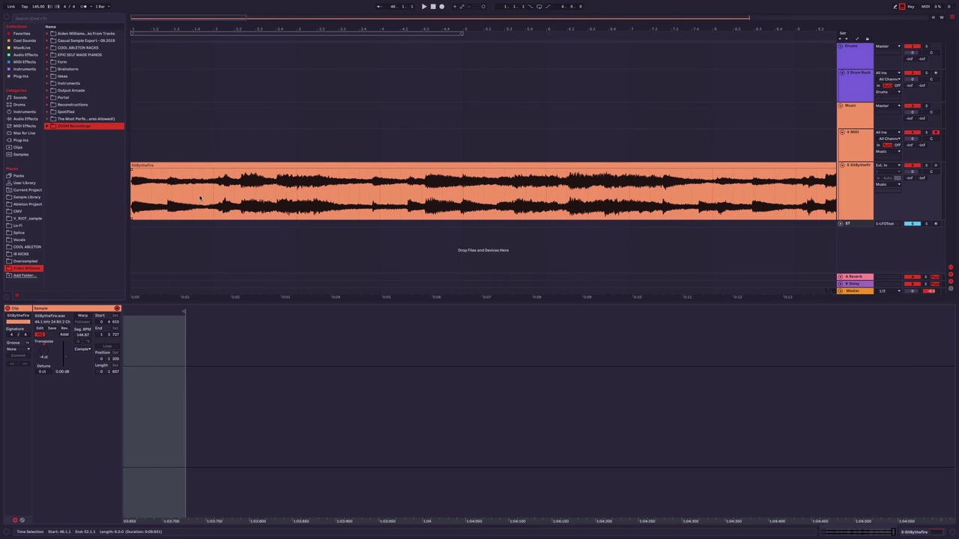
click(200, 197)
key(space)
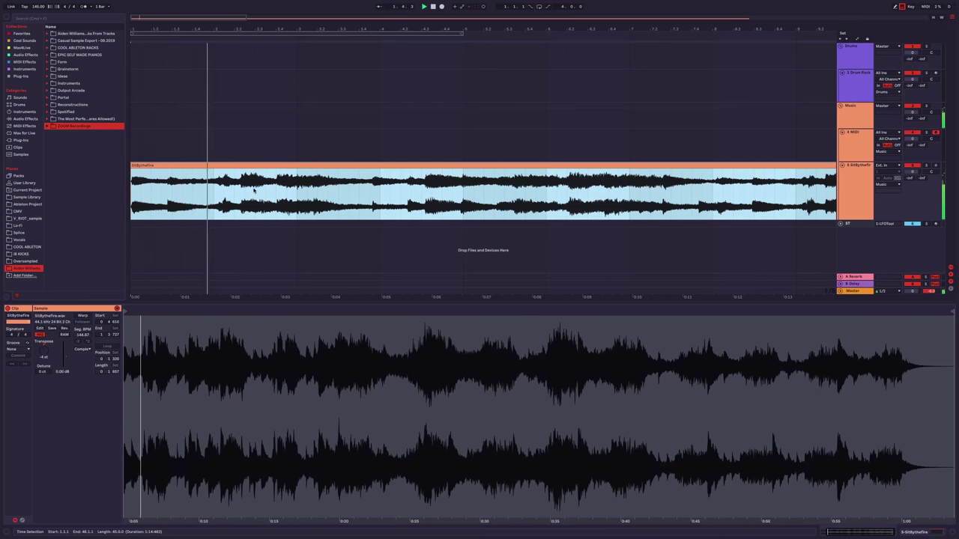
Expand the SitBythefire track's EQ Eight display and move band 2 to about 108 Hz while the clip plays.
click(934, 533)
key(space)
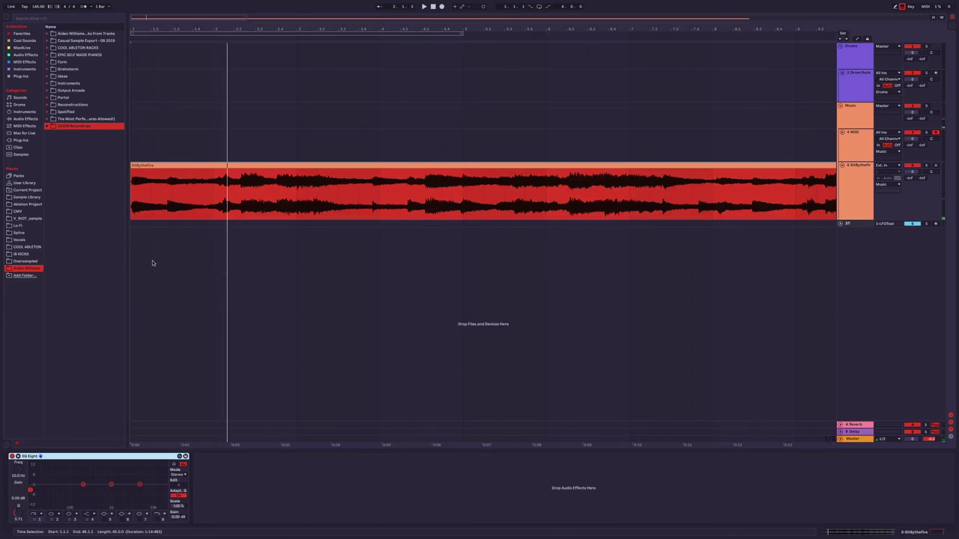
click(233, 164)
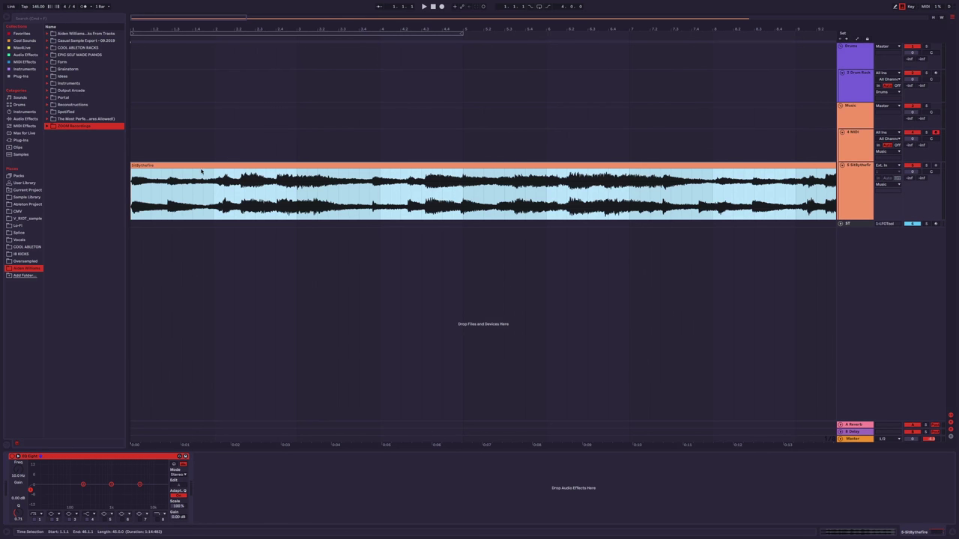
click(174, 463)
key(space)
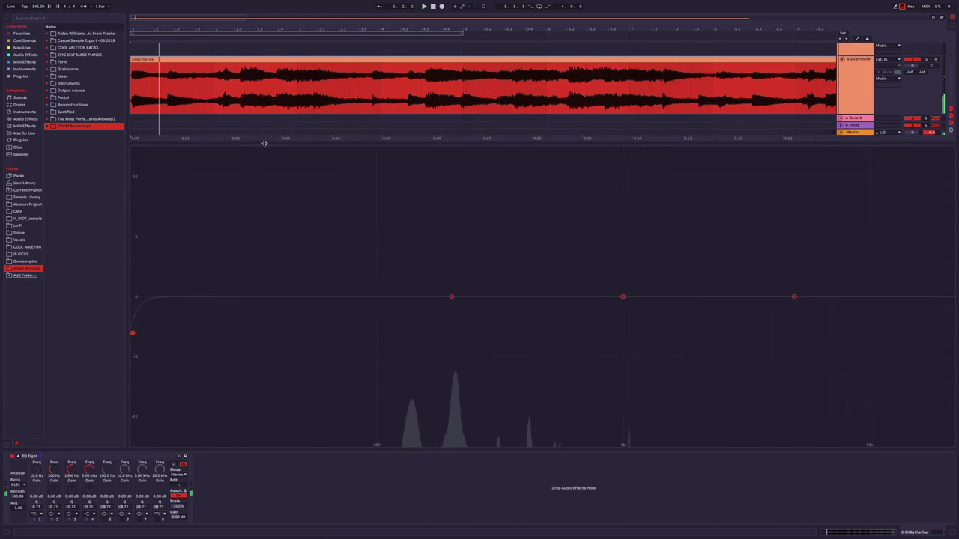
drag(277, 143, 287, 182)
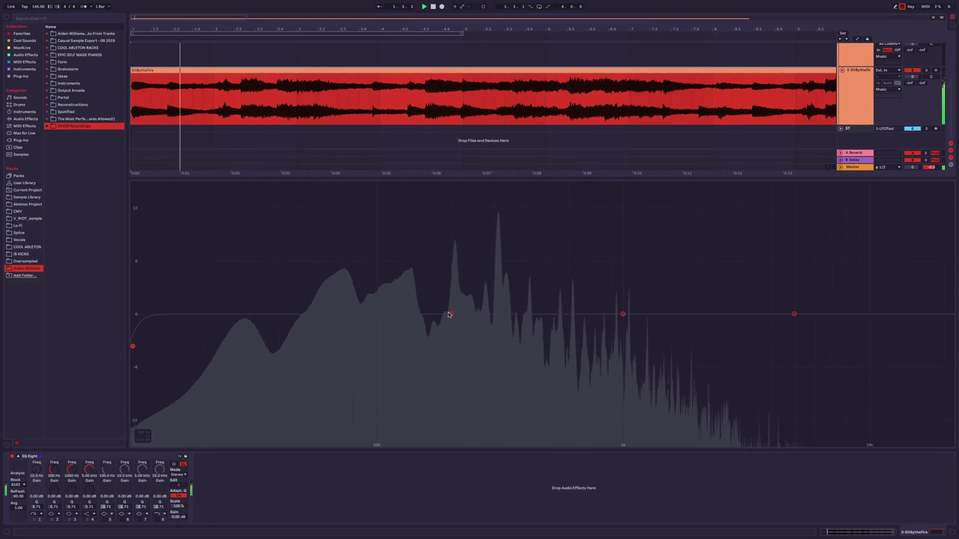
drag(451, 313, 385, 313)
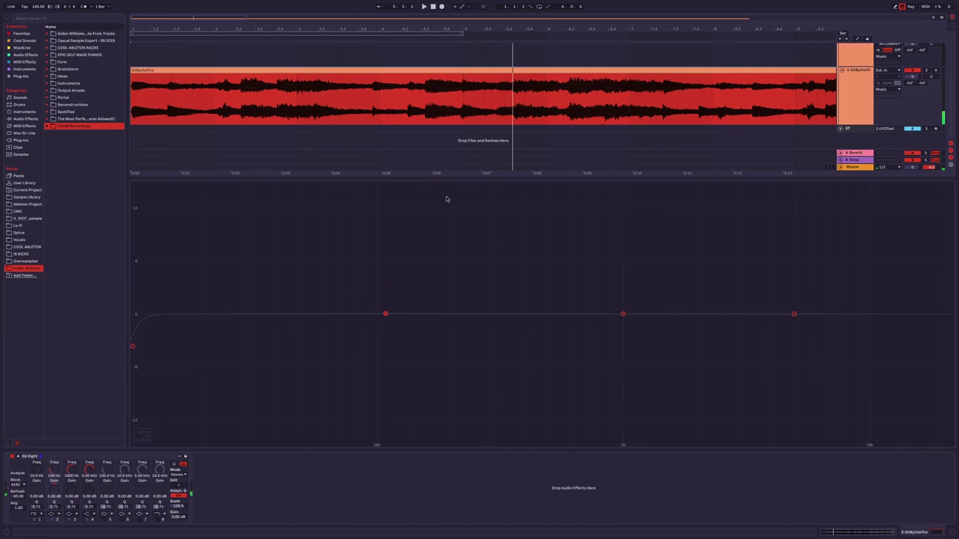
Transpose the SitBythefire clip to -9 st and play it from the beginning.
key(ctrl+a)
key(shift+Tab)
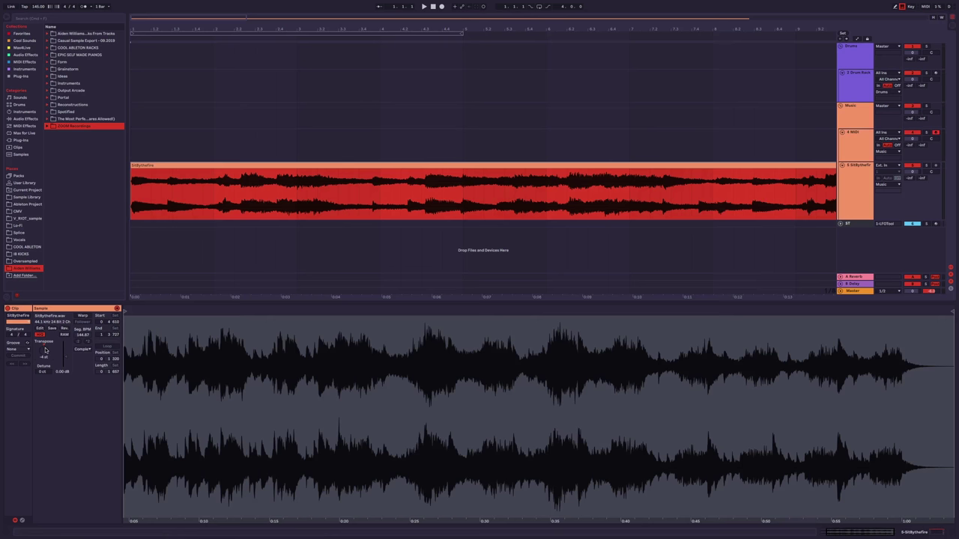
drag(45, 350, 45, 364)
key(space)
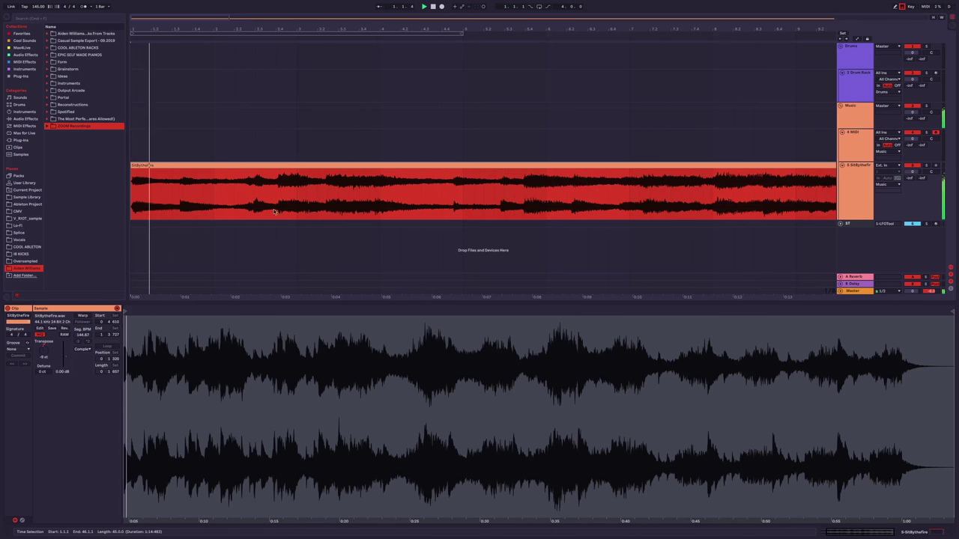
click(281, 196)
key(minus)
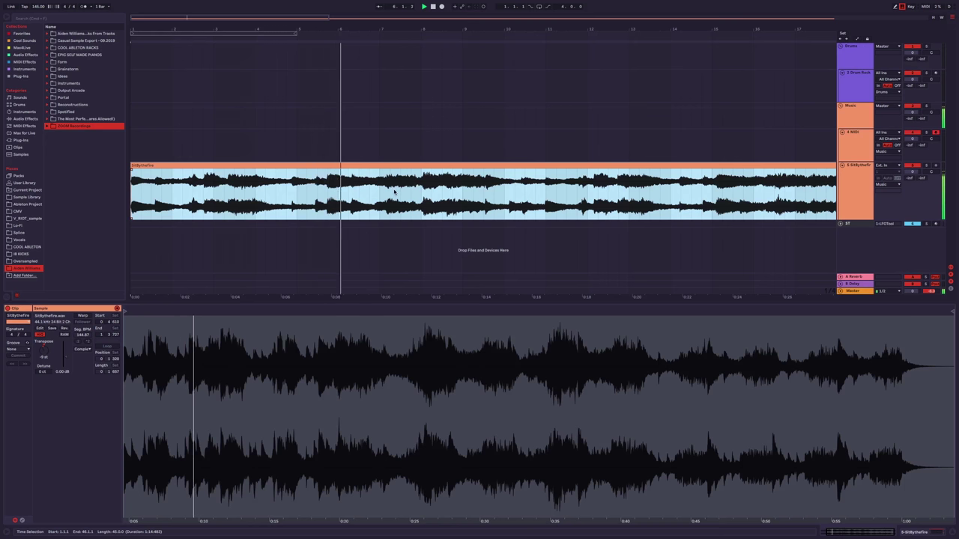
Stop playback and load the Mmm Reese Bass.adg instrument rack onto the MIDI track.
click(873, 144)
click(27, 60)
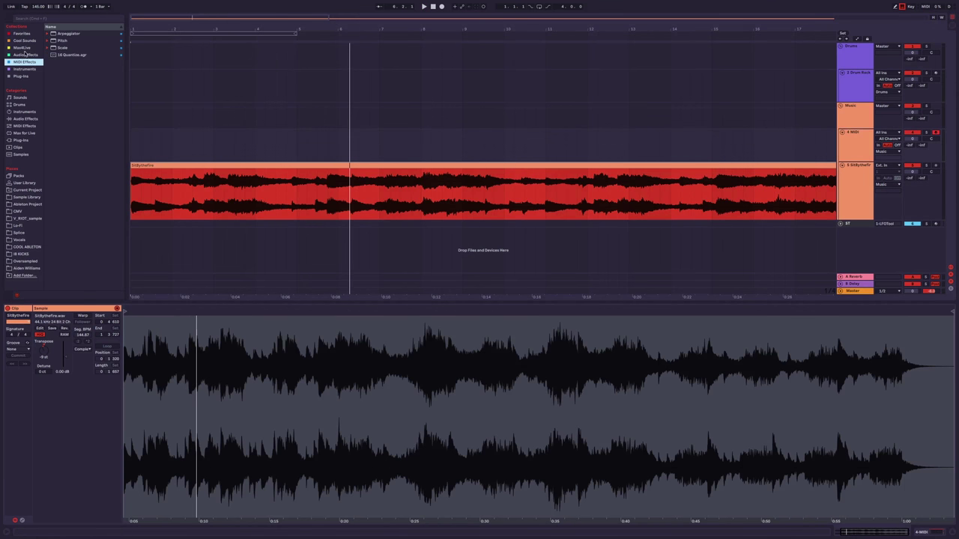
click(25, 69)
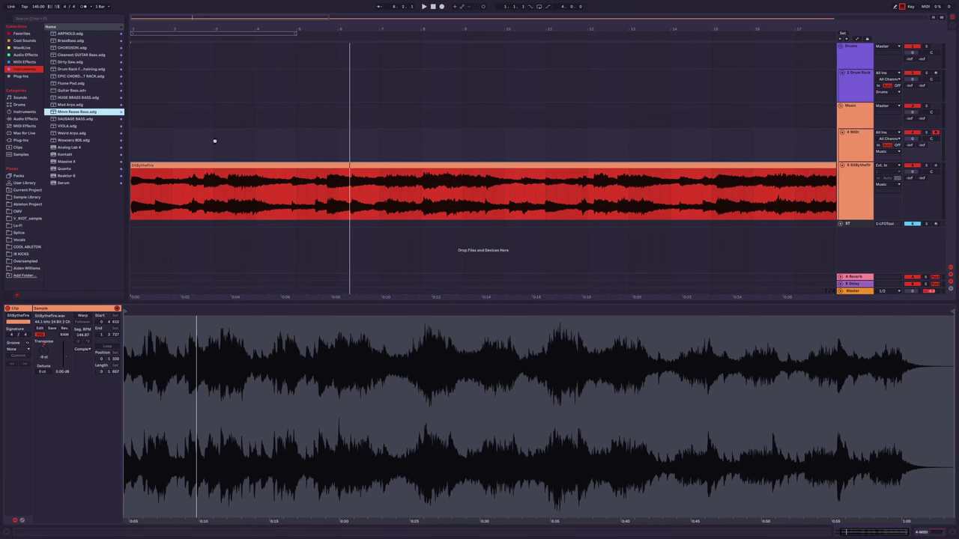
key(Return)
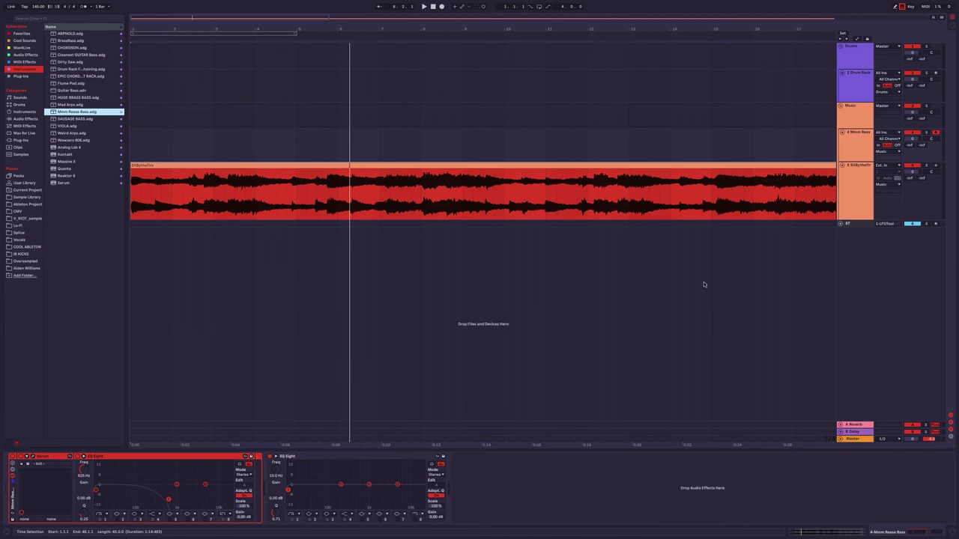
Open the Mixed In Key SE plug-in on the Master track and play the SitBythefire clip to detect its key.
click(865, 174)
click(854, 438)
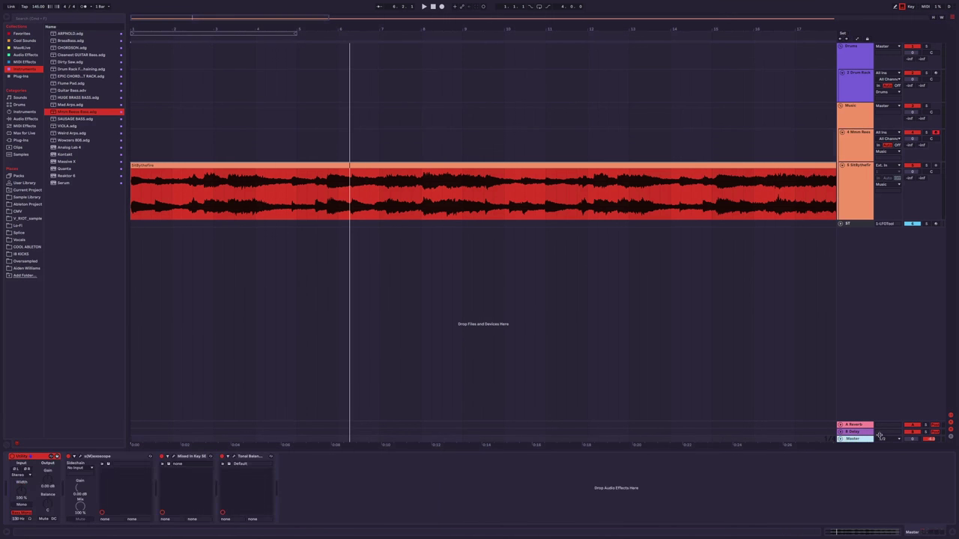
click(173, 457)
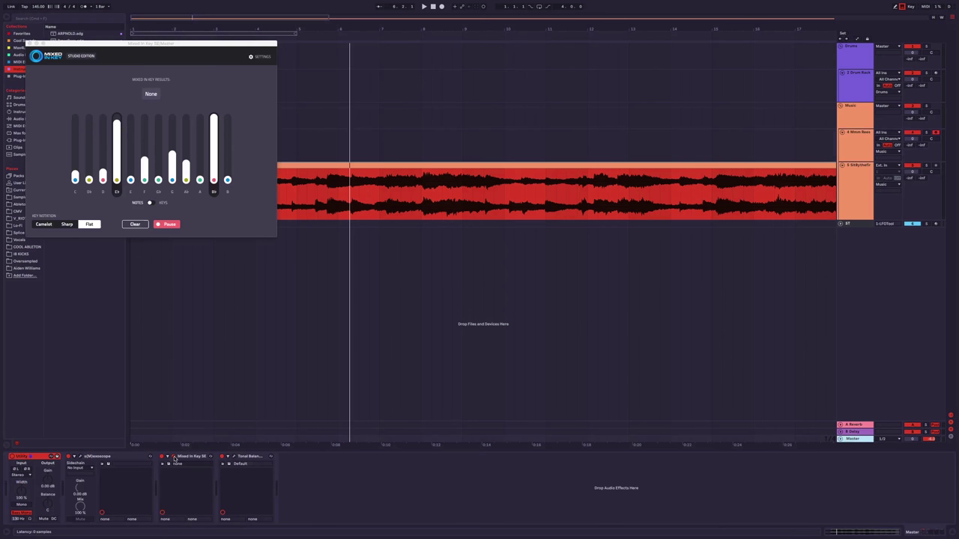
drag(216, 44, 268, 240)
key(space)
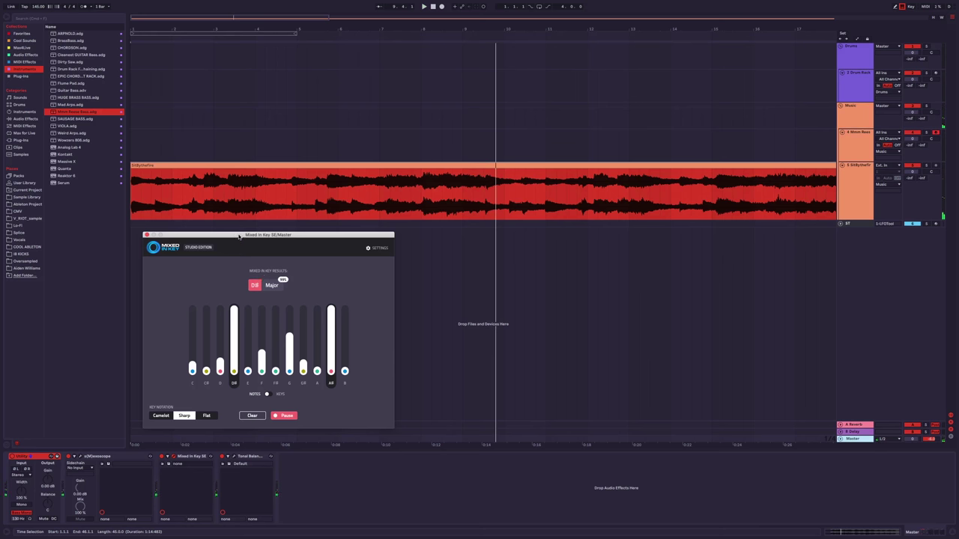
Transpose the SitBythefire clip to -4 st and play it from bar 1 to recheck its key in Mixed In Key.
drag(239, 236, 529, 296)
click(437, 293)
double_click(322, 146)
click(316, 164)
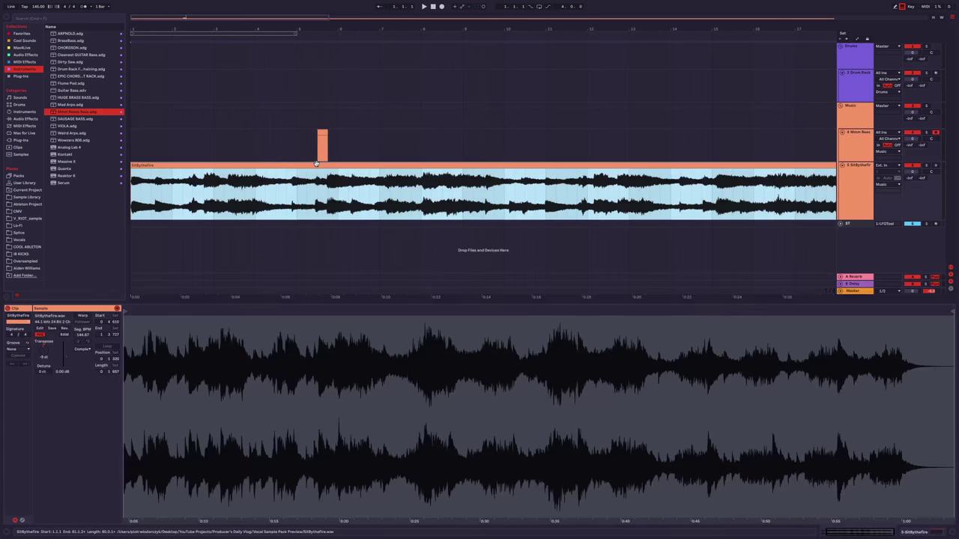
key(ctrl+z)
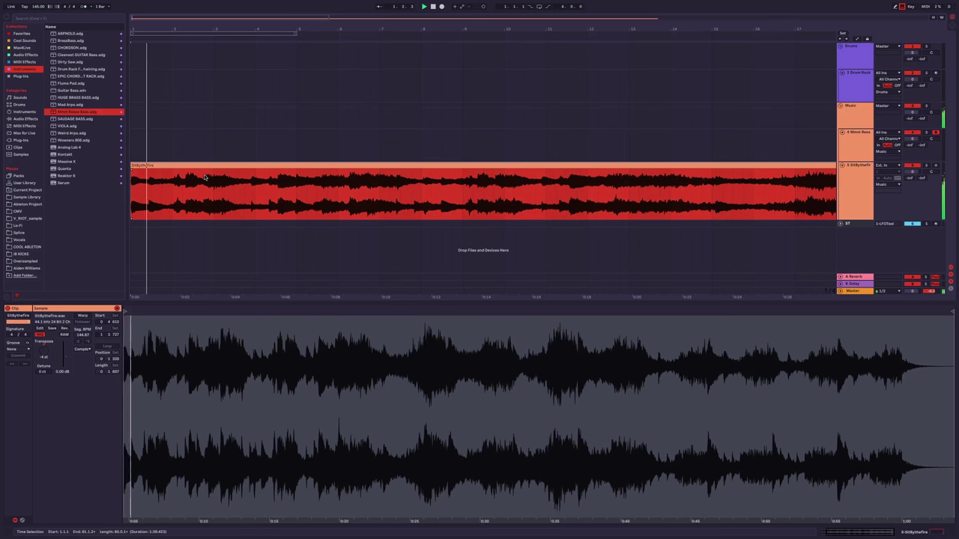
key(space)
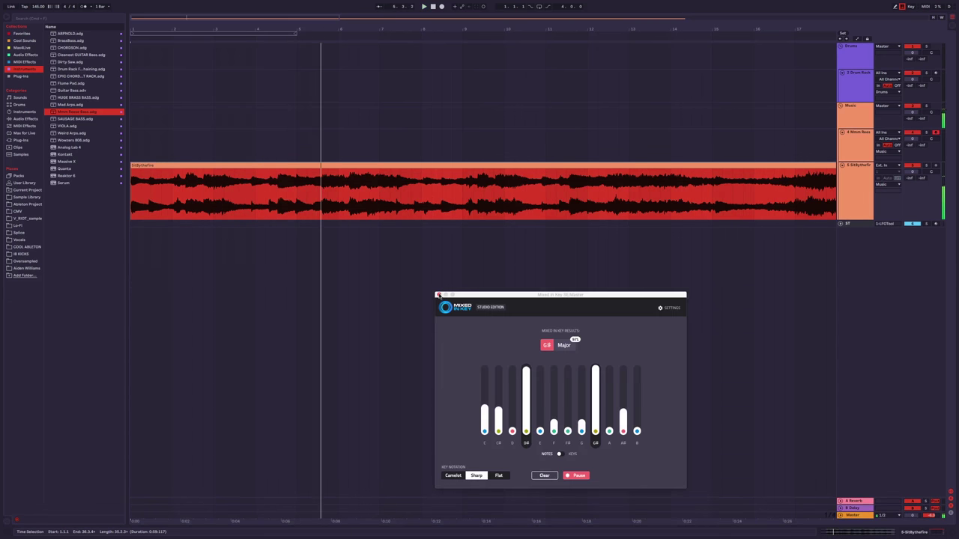
click(439, 295)
click(938, 535)
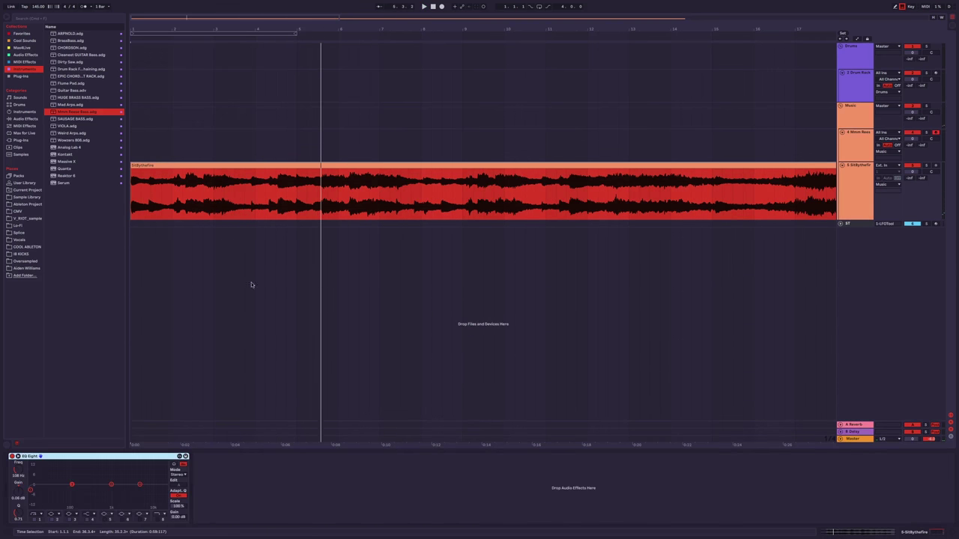
Split the SitBythefire clip at the start of bar 2.
click(222, 259)
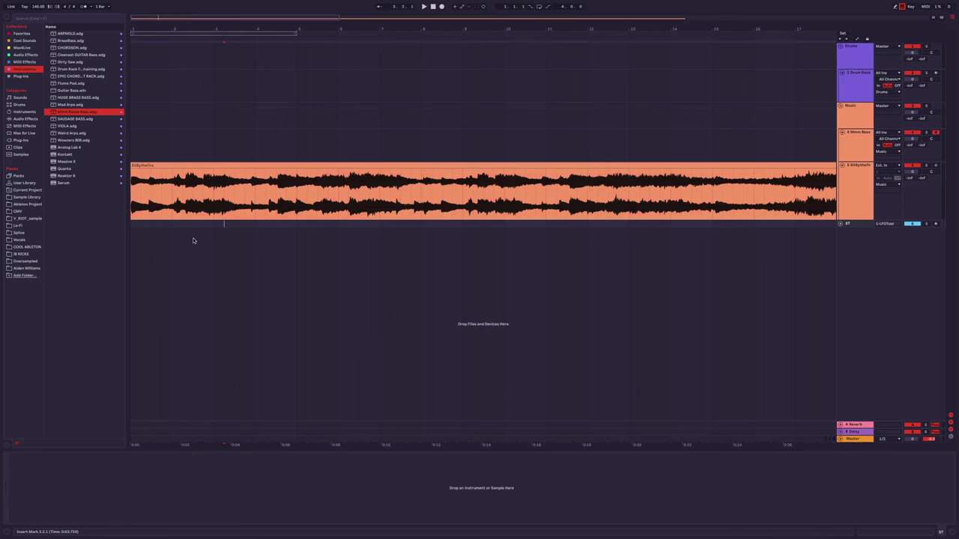
key(plus)
key(plus)
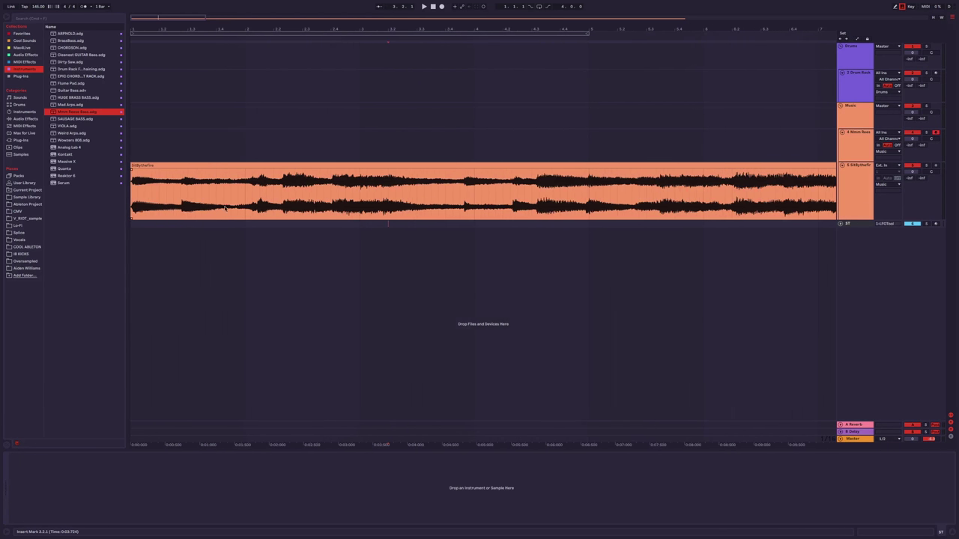
click(181, 194)
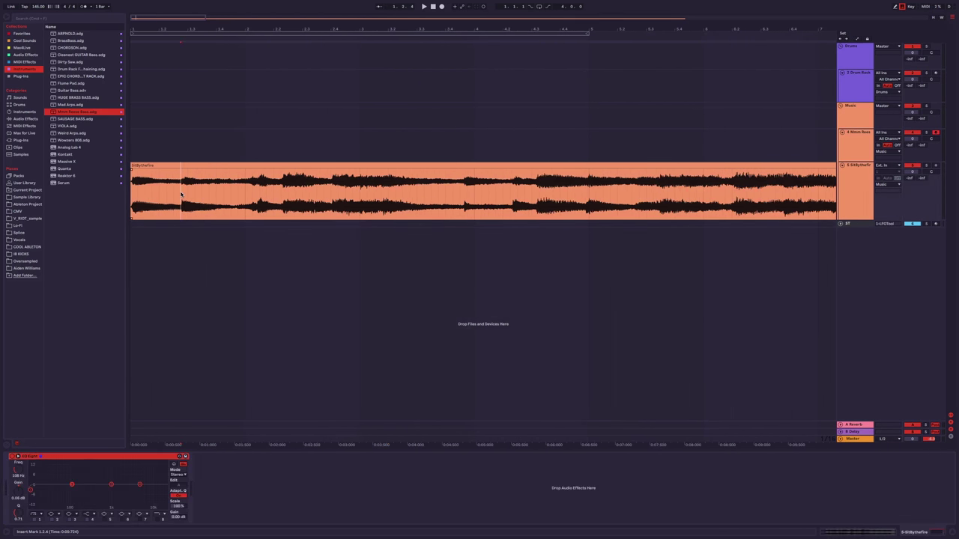
drag(184, 195, 228, 183)
key(plus)
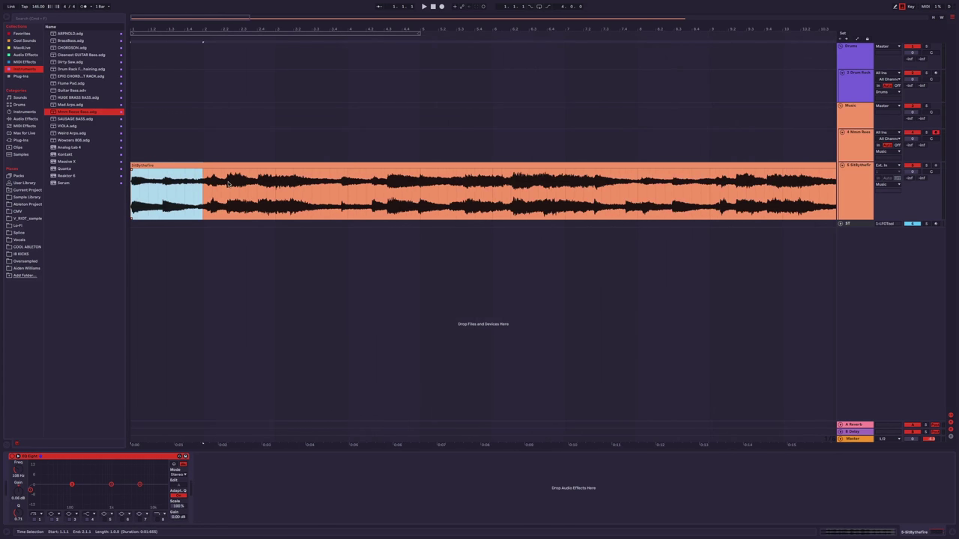
click(212, 165)
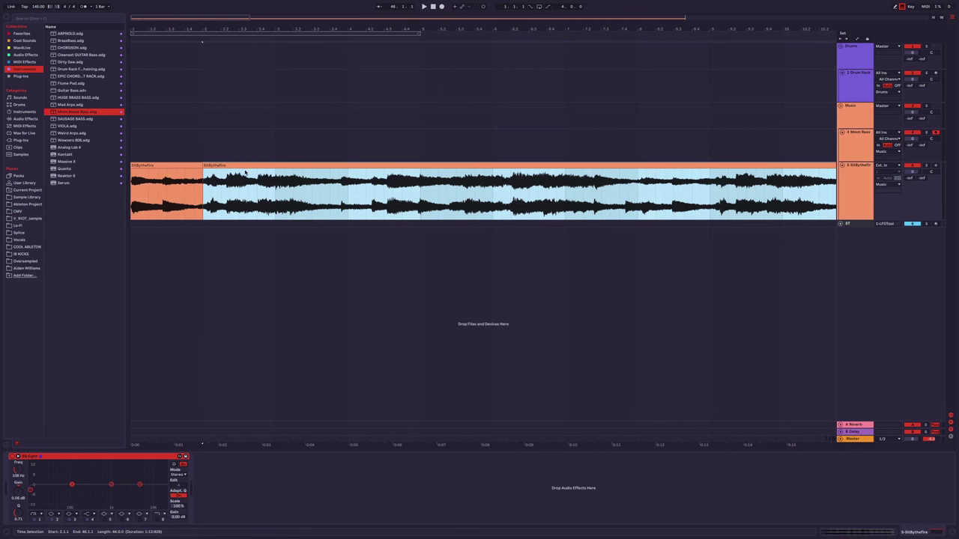
Cut out the vocal phrase just after bar 3, clear the leftover audio around it, and place the phrase at bar 2.
key(minus)
key(minus)
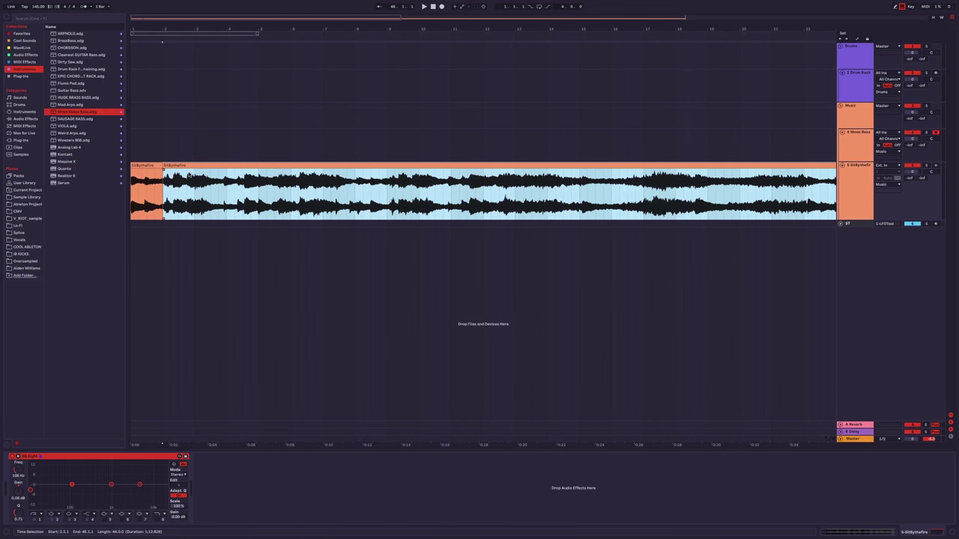
key(minus)
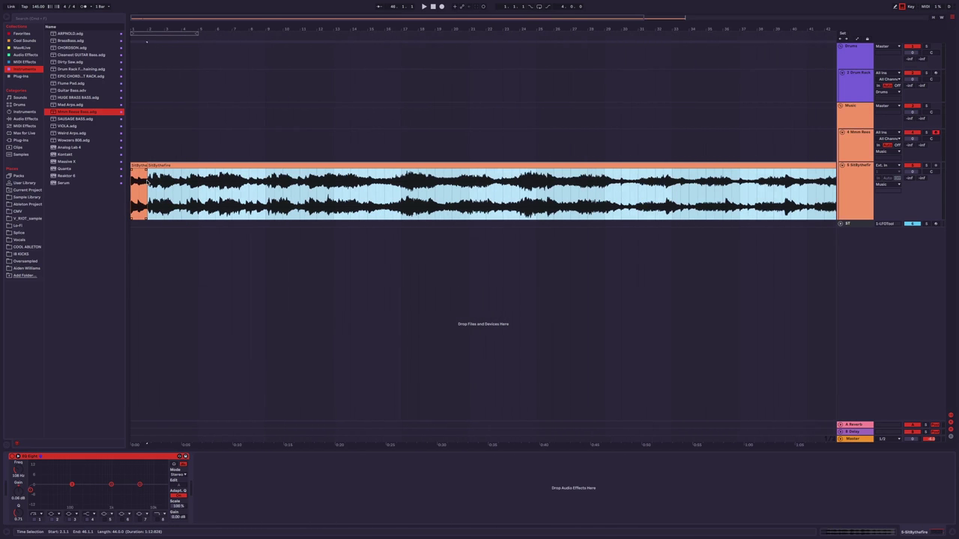
key(plus)
key(plus)
key(space)
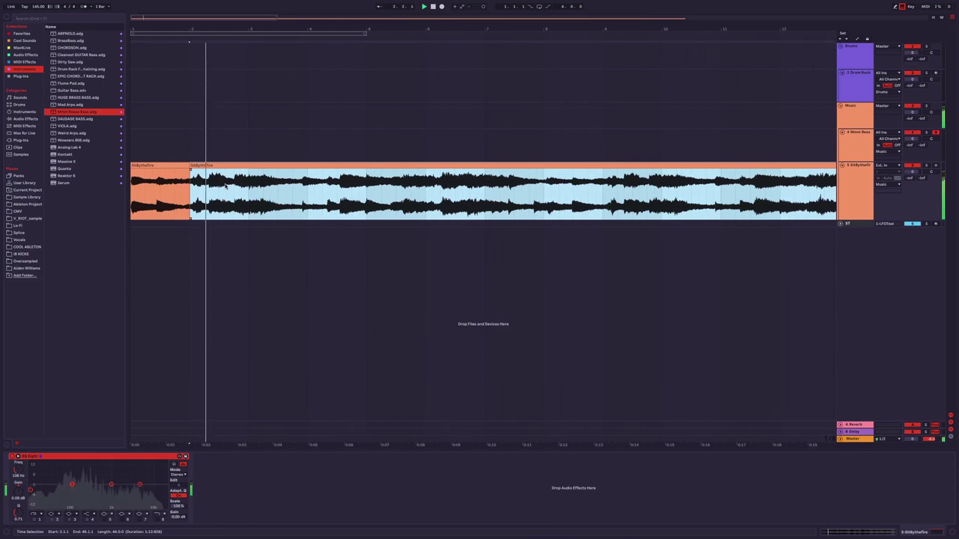
click(256, 211)
key(plus)
click(232, 214)
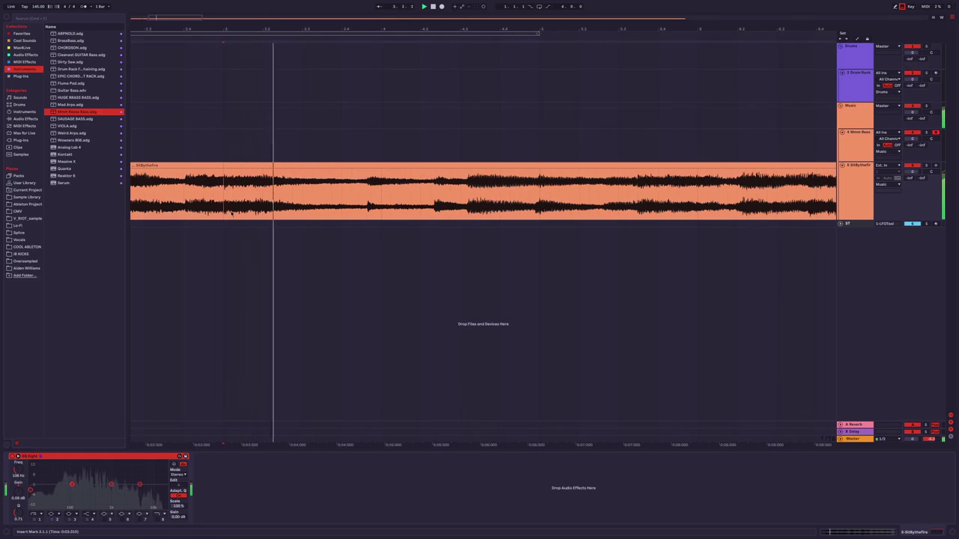
drag(231, 214, 288, 213)
key(Delete)
drag(534, 173, 366, 184)
Raise the tempo to 160 BPM and play the edited vocal from bar 1.
drag(219, 146, 132, 146)
key(space)
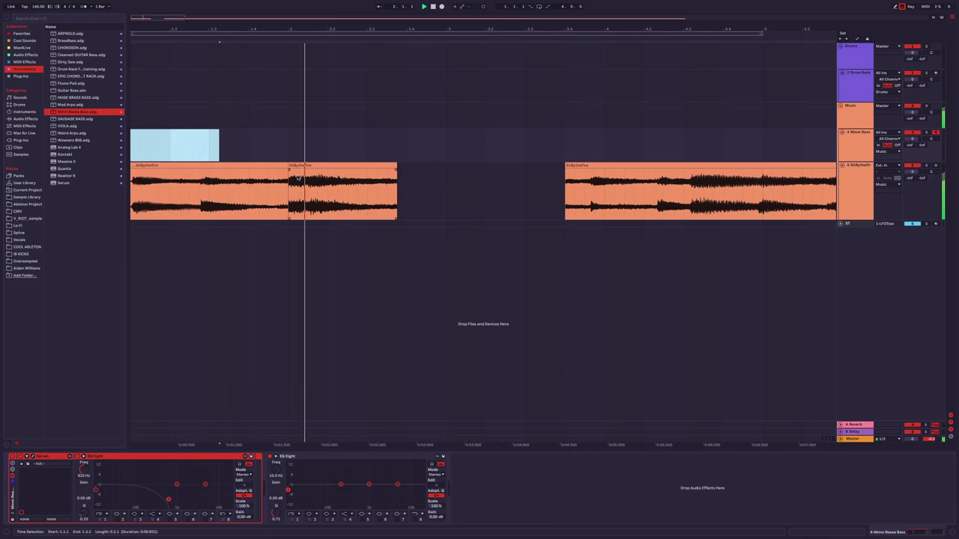
click(150, 146)
key(space)
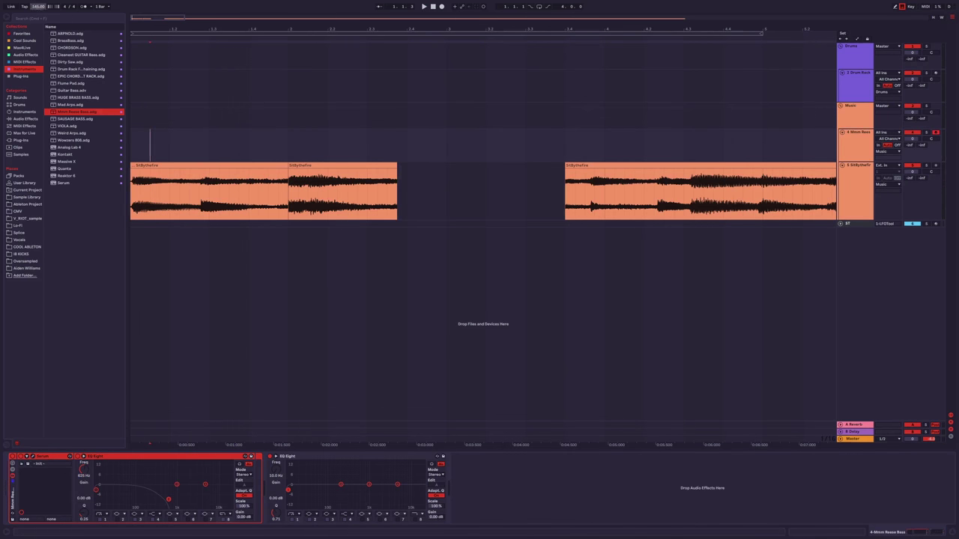
drag(37, 6, 37, 3)
key(space)
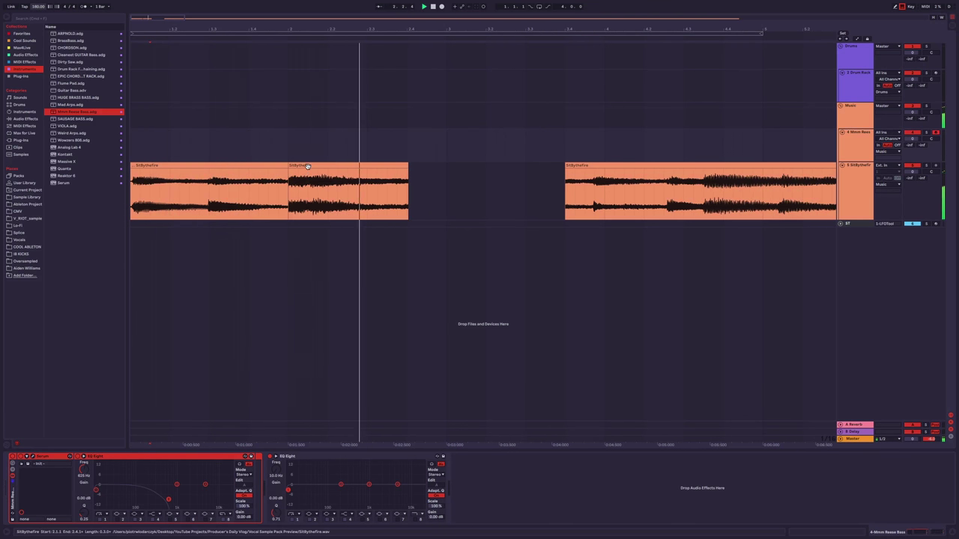
key(space)
key(space)
Arrange the vocal in bars 1 and 2 as four half-bar clips starting at 1.1, 1.3, 2.1 and 2.3.
drag(402, 167, 445, 168)
drag(267, 191, 132, 191)
click(202, 191)
key(ctrl+e)
drag(367, 191, 447, 192)
key(ctrl+e)
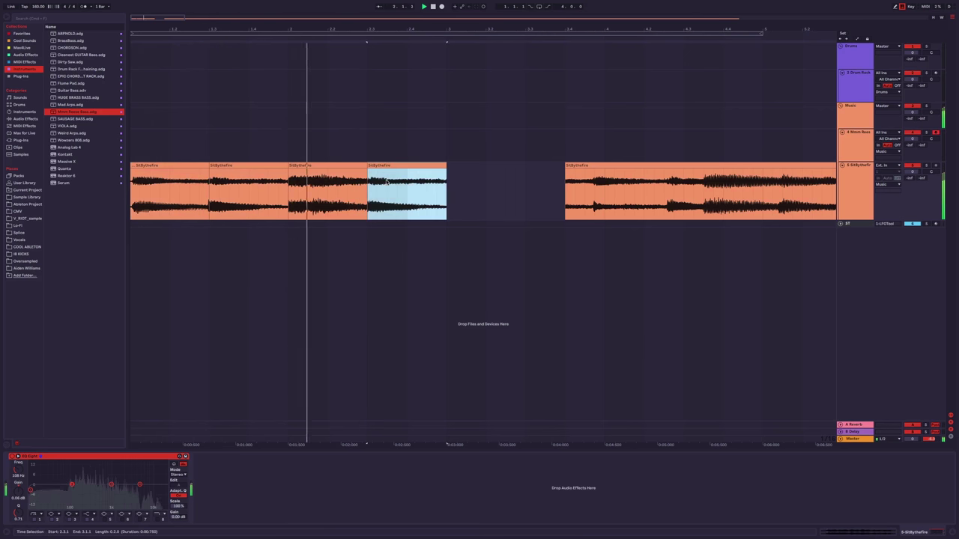
Play the four vocal chops from bar 1 against the metronome to judge their timing.
drag(206, 145, 144, 145)
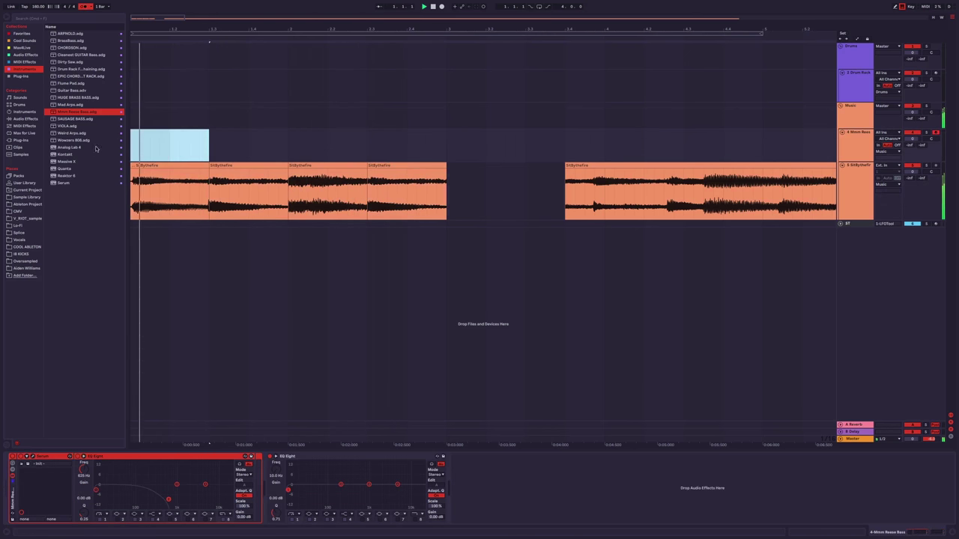
shift+click(186, 140)
key(space)
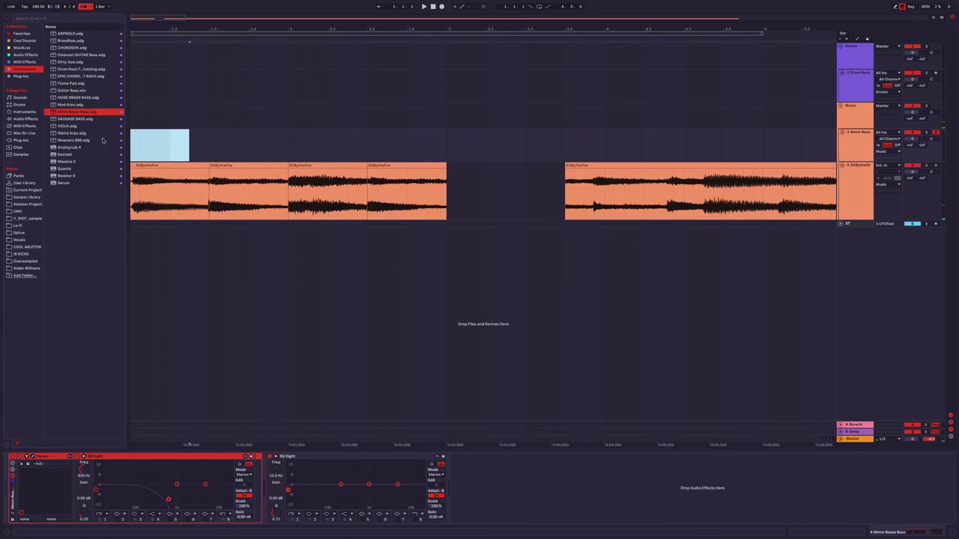
key(space)
key(space)
Lower the tempo to 126 BPM and move the second vocal chop to beat 1.2.
click(25, 8)
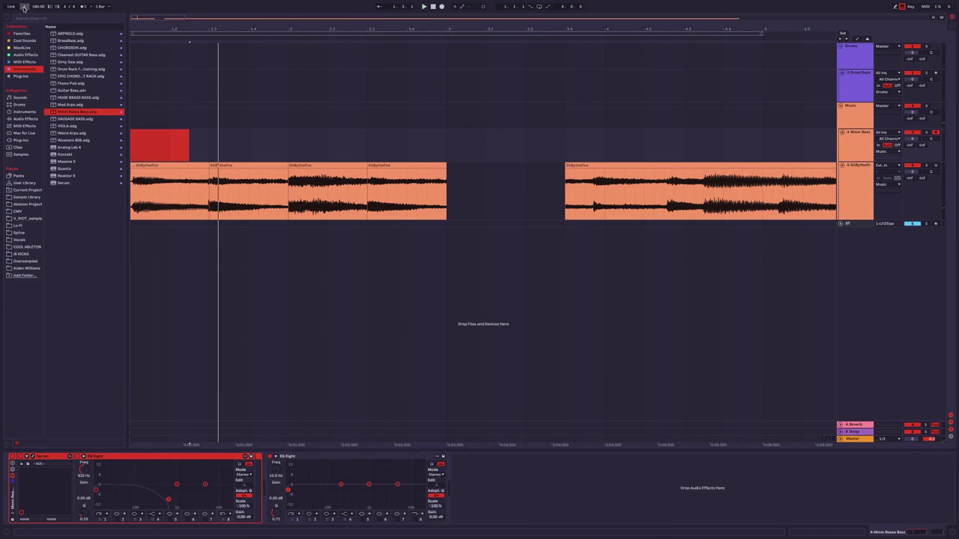
click(25, 7)
key(space)
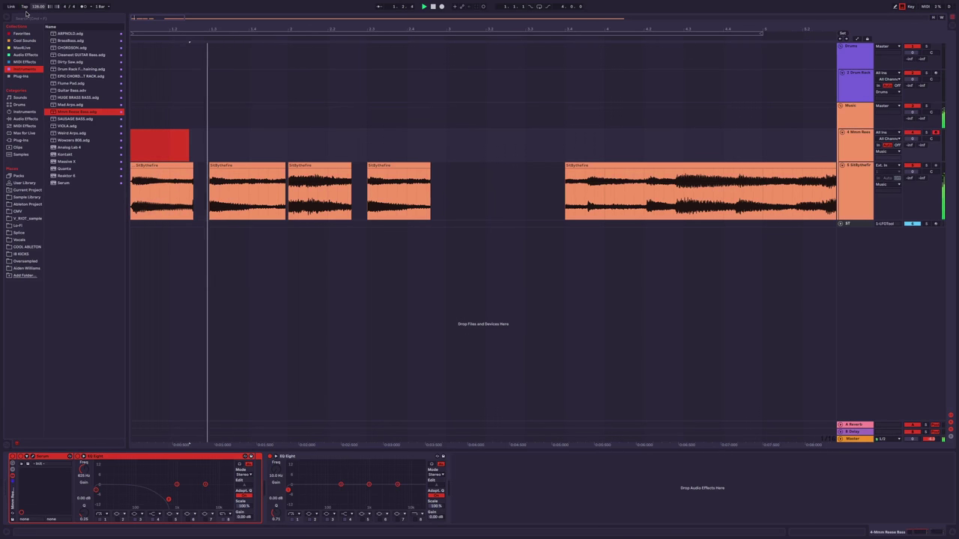
drag(216, 164, 132, 145)
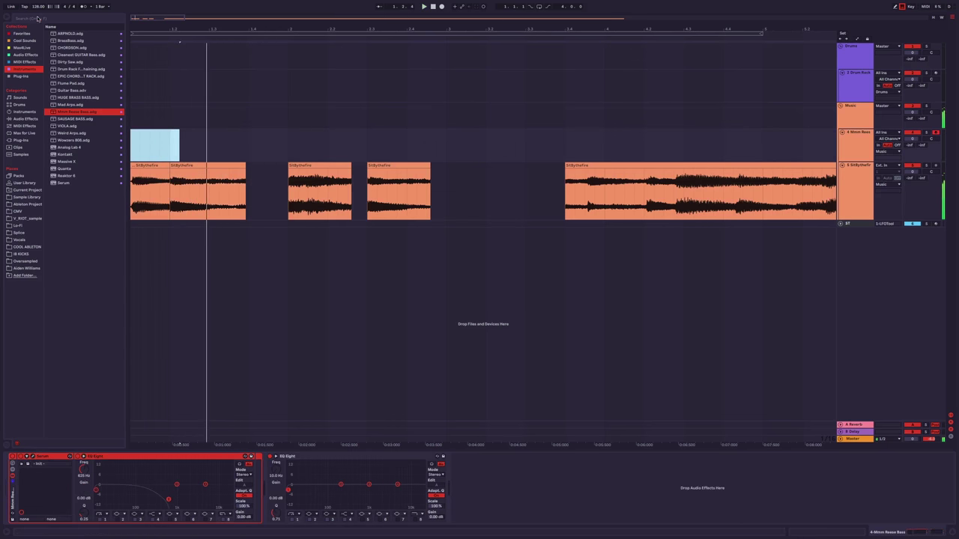
drag(38, 6, 38, 15)
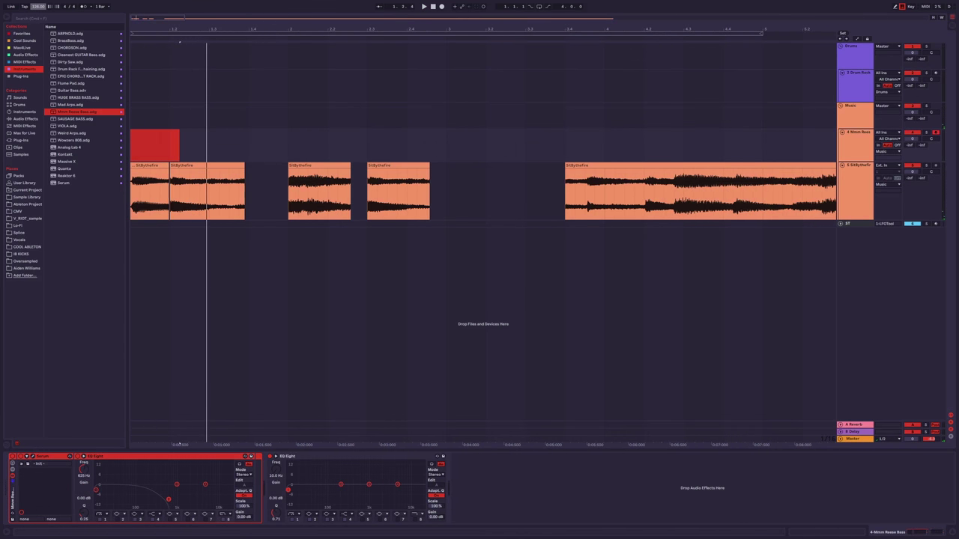
Close the gap between the first two chops at beat 1.2, choose Create Fades On Clip Edges there, and play from bar 1.
click(161, 165)
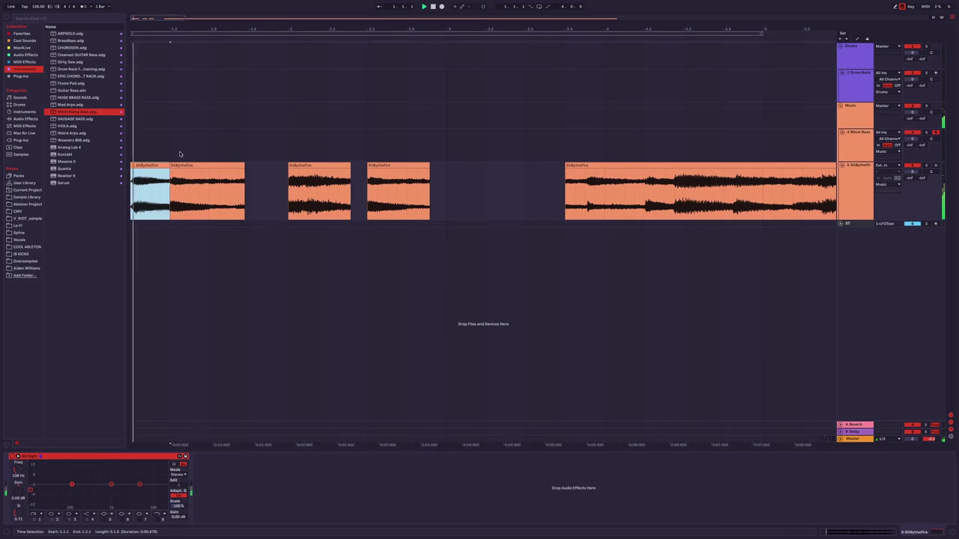
key(space)
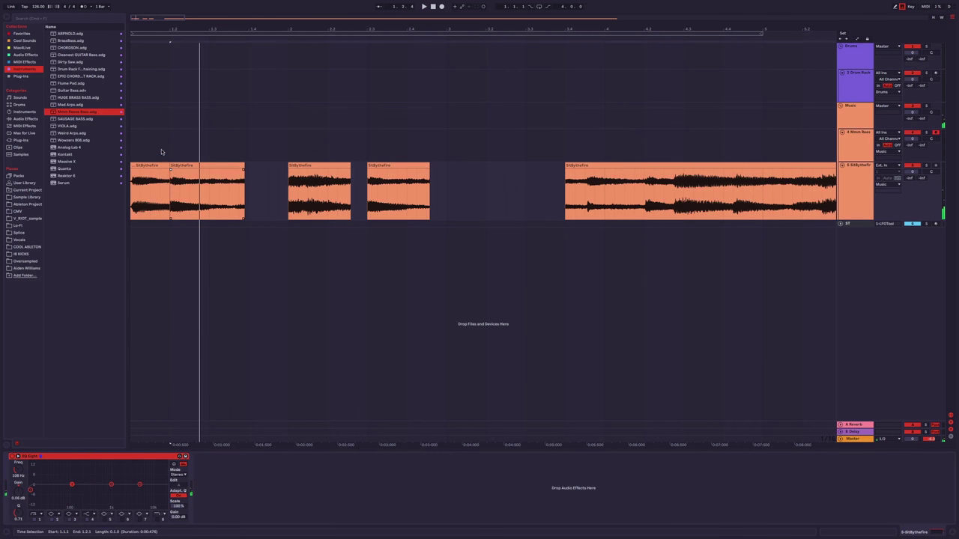
scroll(205, 155, up, 3)
scroll(196, 172, left, 1)
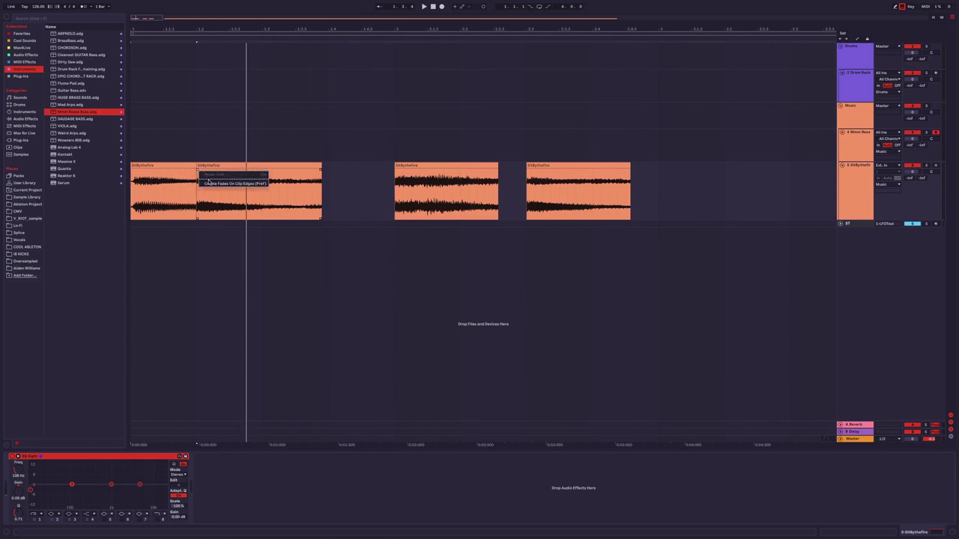
click(227, 183)
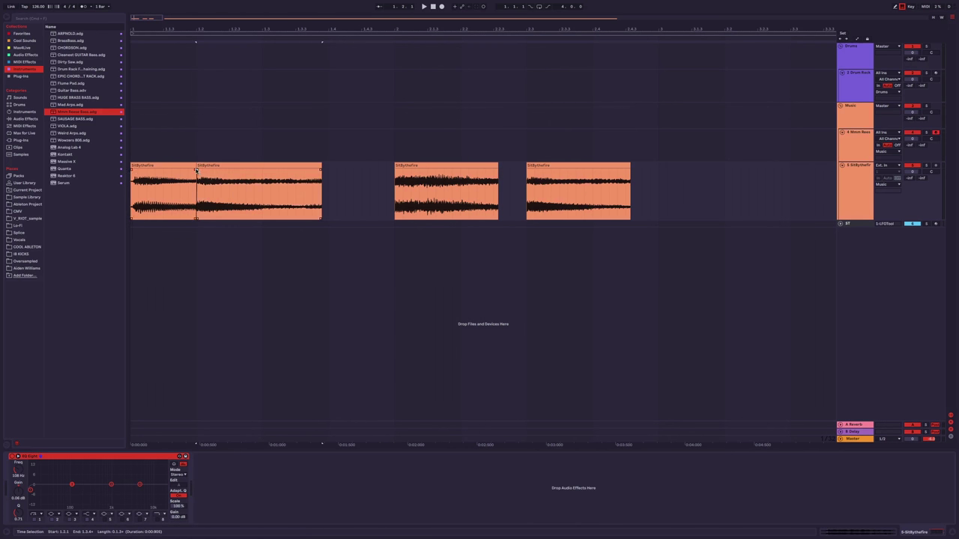
click(194, 171)
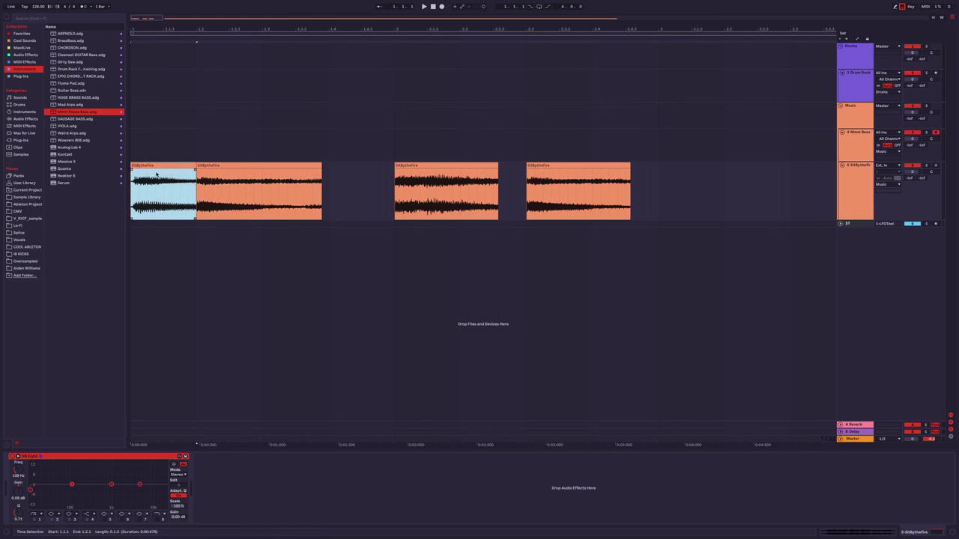
key(space)
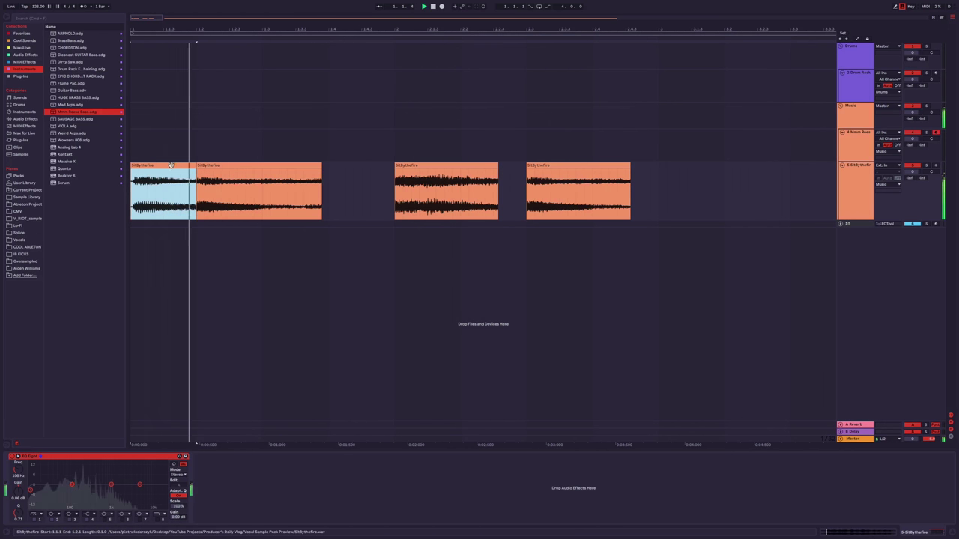
Move the third vocal chop to 1.3.3 and trim its end to the start of bar 2.
click(320, 165)
key(space)
drag(432, 175, 332, 176)
key(space)
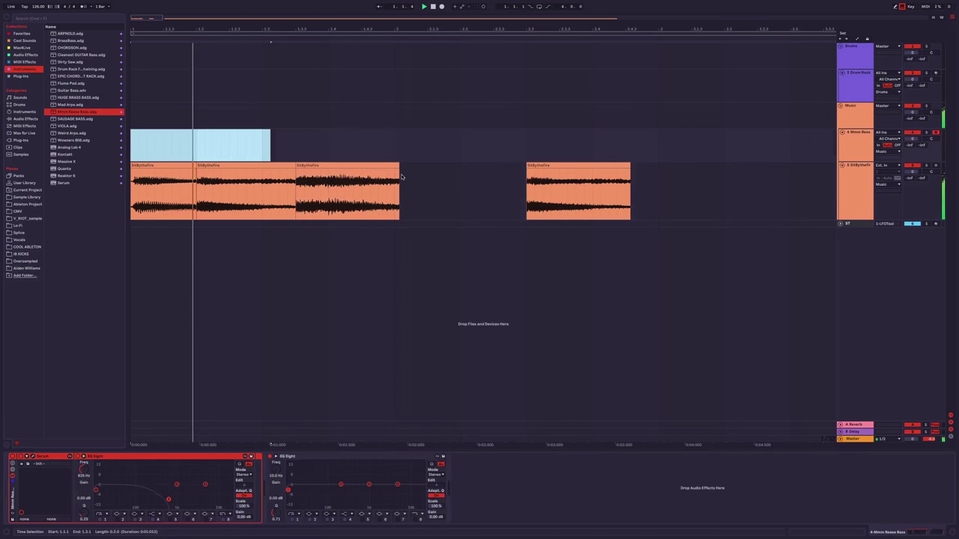
click(392, 171)
Delete the fourth vocal chop and duplicate the bar 1 chop pattern into bar 2.
key(minus)
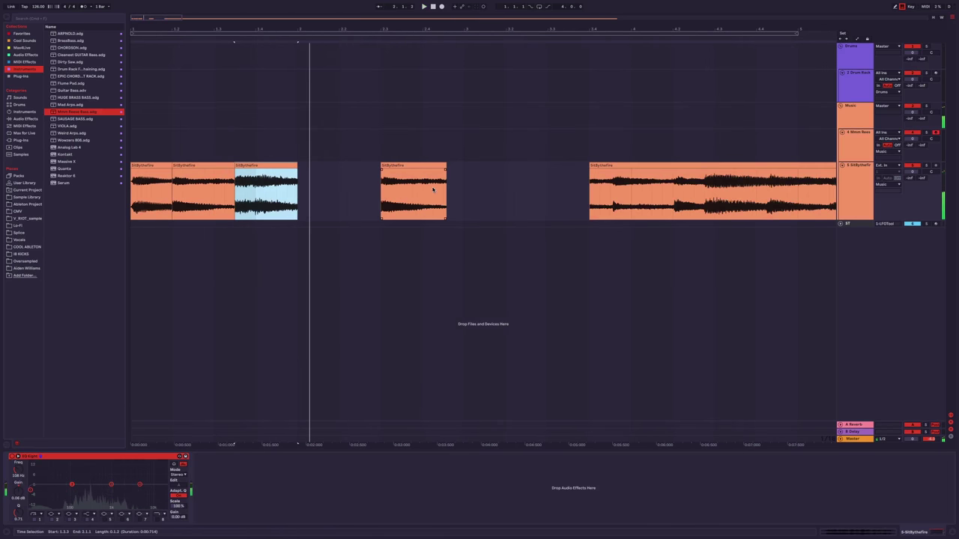
click(435, 190)
key(Delete)
drag(298, 187, 131, 187)
key(ctrl+d)
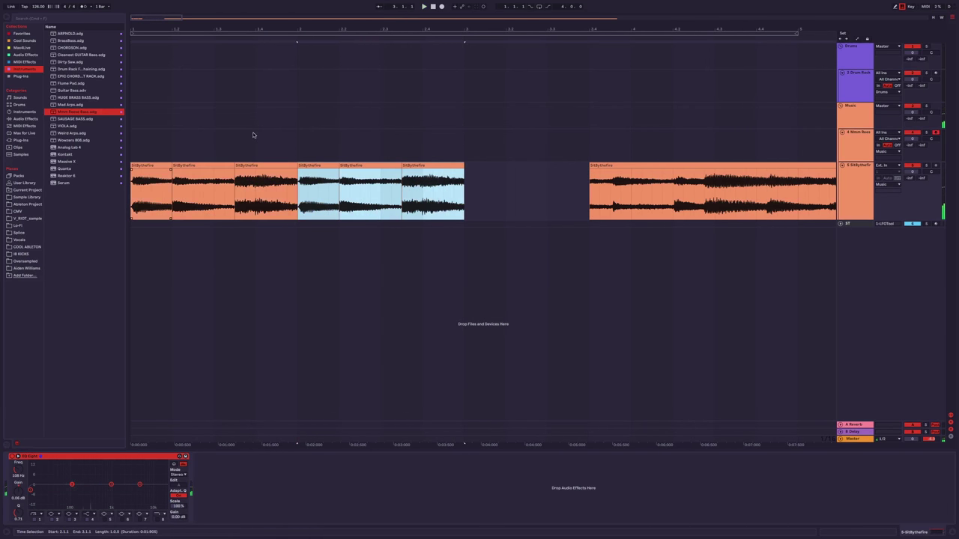
Play the duplicated two-bar vocal chop pattern from bar 1 and examine the joins between the chops.
drag(253, 138, 130, 138)
key(plus)
click(315, 174)
key(plus)
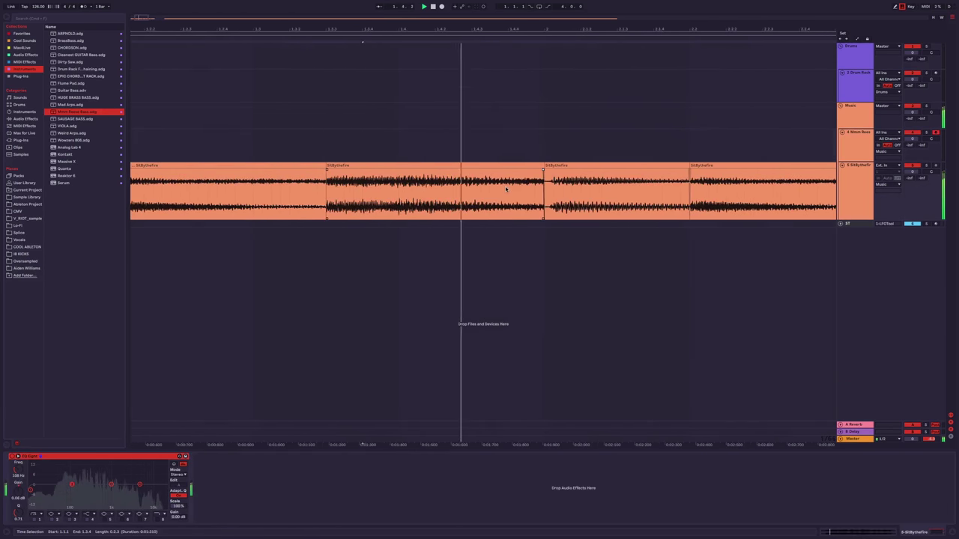
key(minus)
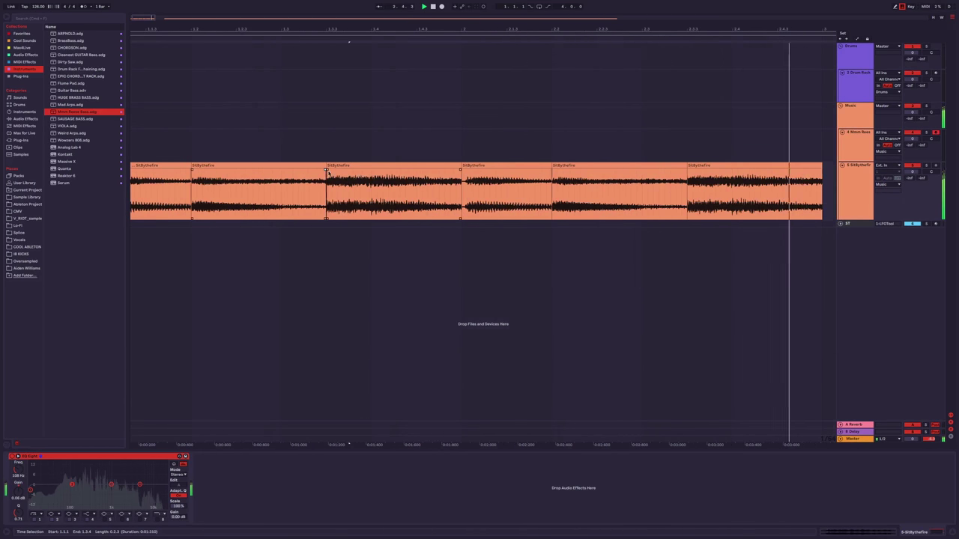
key(minus)
click(334, 143)
key(ctrl+z)
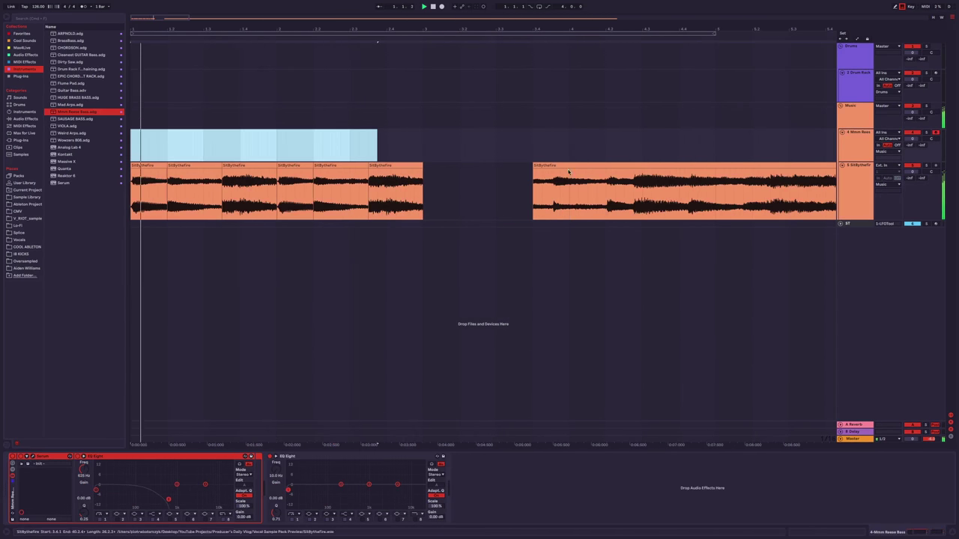
Move the remaining vocal clip to start at bar 3, directly after the chop pattern, and play it.
drag(558, 182, 448, 182)
click(405, 145)
key(space)
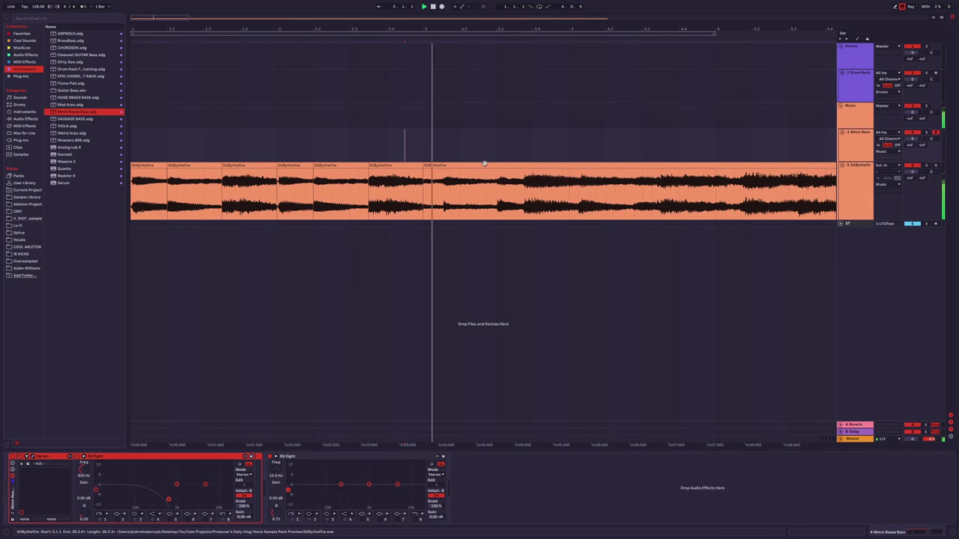
click(470, 208)
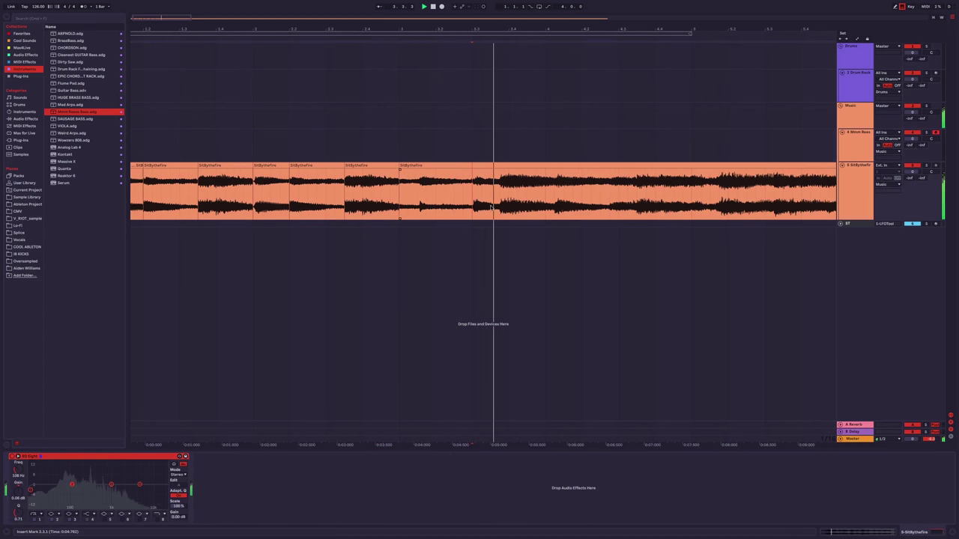
Cut the section from 3.1.1 to 3.3.4 out of the remaining vocal and move the rest back to bar 3.
drag(359, 199, 262, 199)
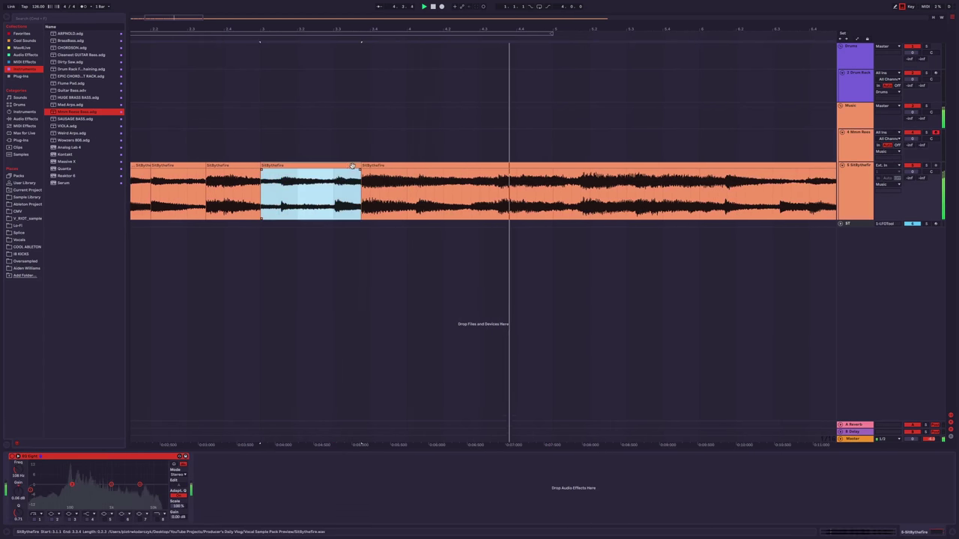
click(285, 166)
scroll(617, 200, down, 2)
scroll(356, 190, down, 2)
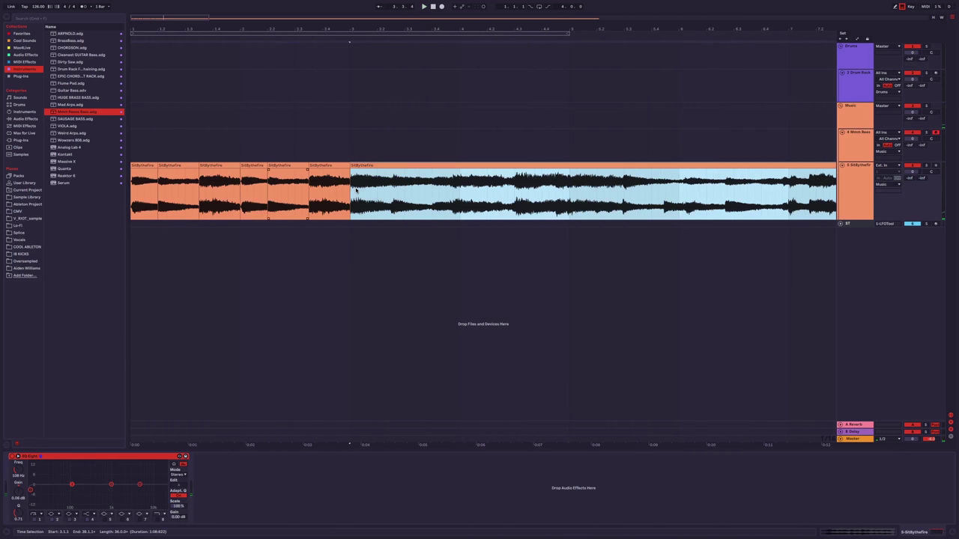
scroll(363, 193, down, 1)
Extend the third vocal chop over the fourth one to end at 2.2.1, playing the pattern from bar 1.
drag(404, 201, 132, 200)
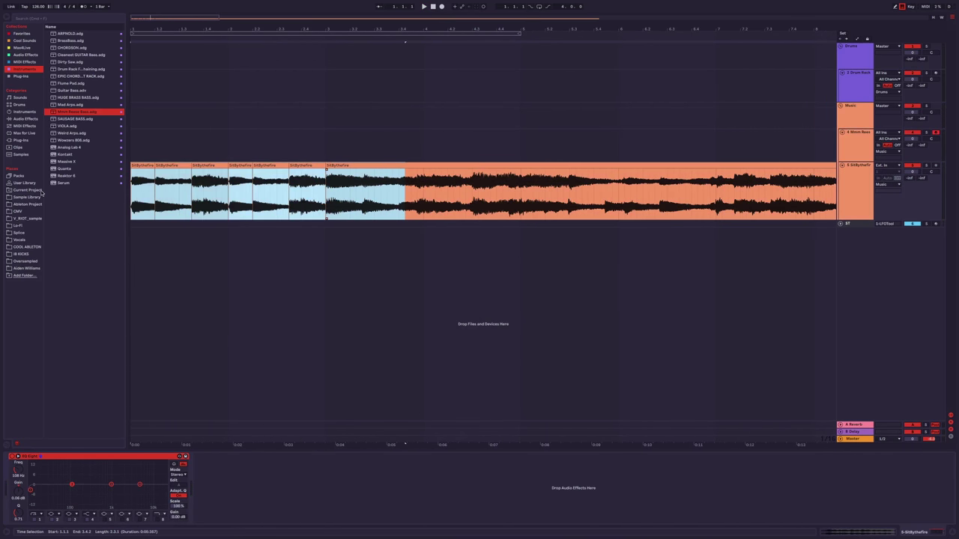
click(320, 195)
drag(349, 194, 41, 191)
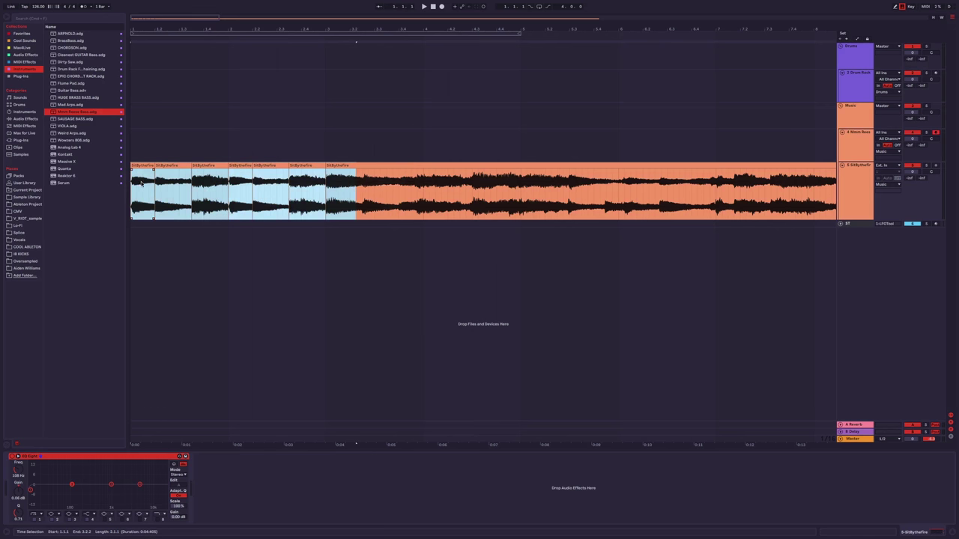
key(space)
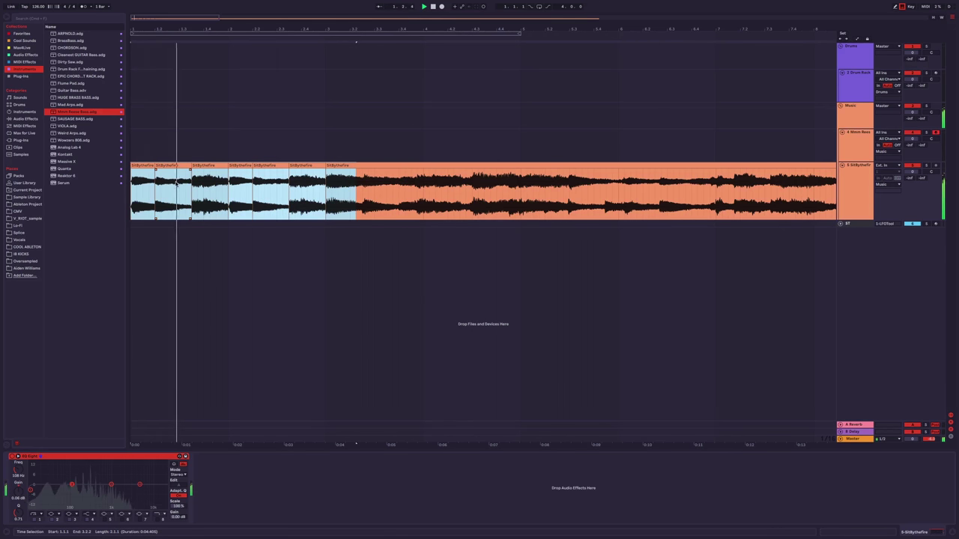
drag(228, 191, 253, 191)
drag(132, 147, 213, 150)
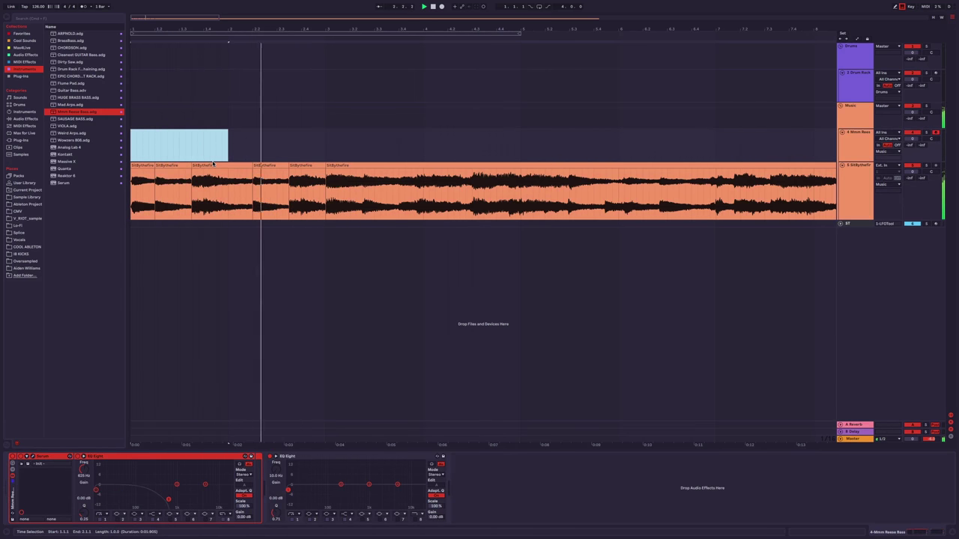
Make one-beat vocal chops at 3.1.1 and 3.2.1, with the remaining vocal starting at 3.3.1.
click(307, 165)
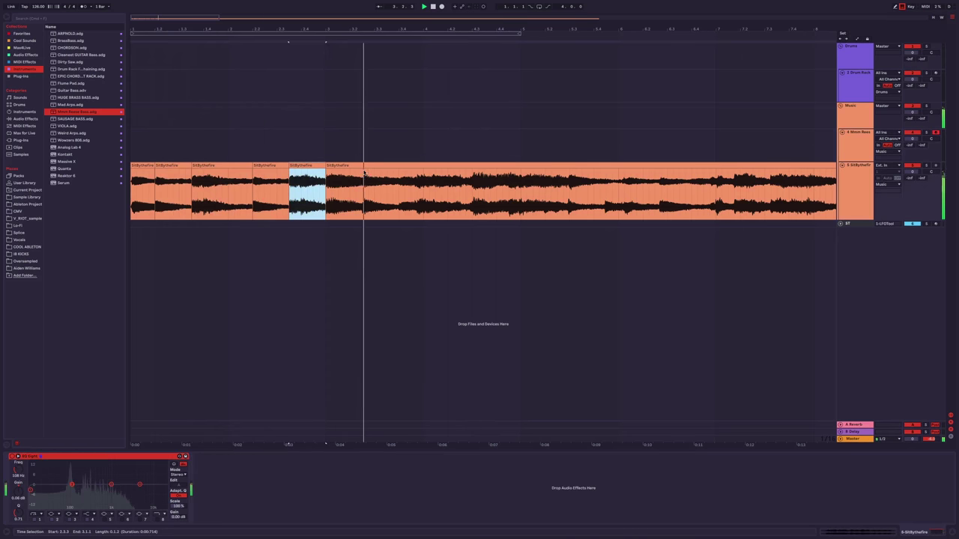
click(319, 146)
scroll(350, 194, up, 3)
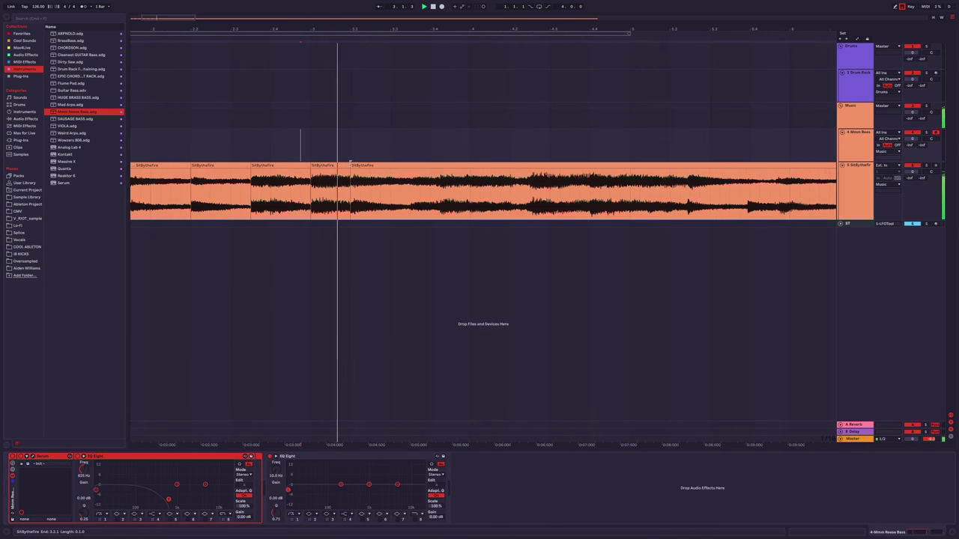
click(389, 194)
key(ctrl+e)
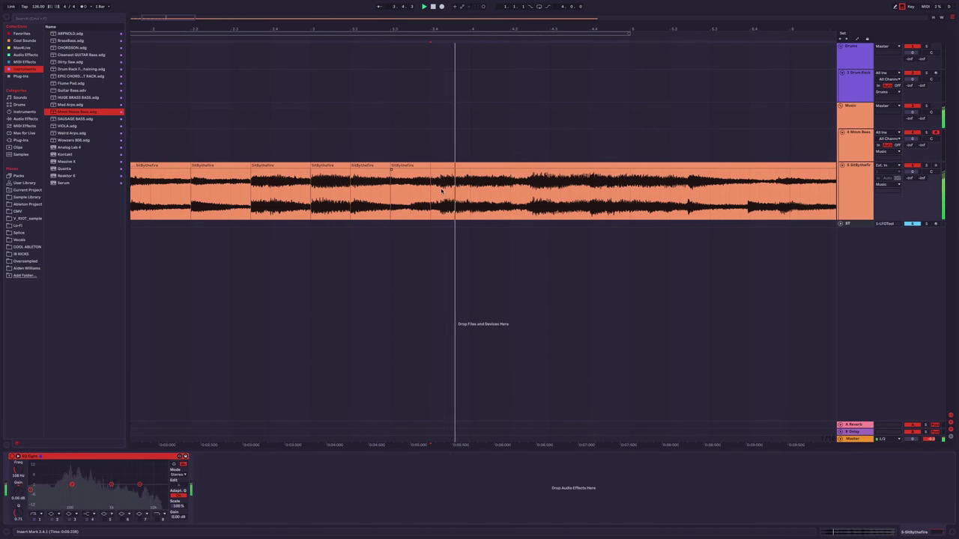
Play the chops from bar 1 and delete the remaining vocal between 3.3.1 and about 5.2.
click(438, 191)
scroll(494, 193, down, 5)
click(328, 142)
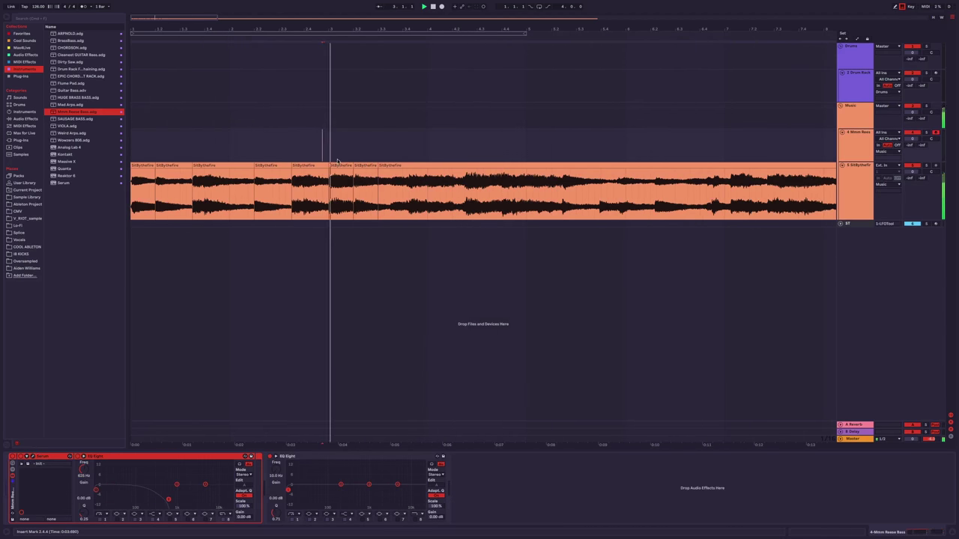
click(366, 166)
click(142, 164)
key(space)
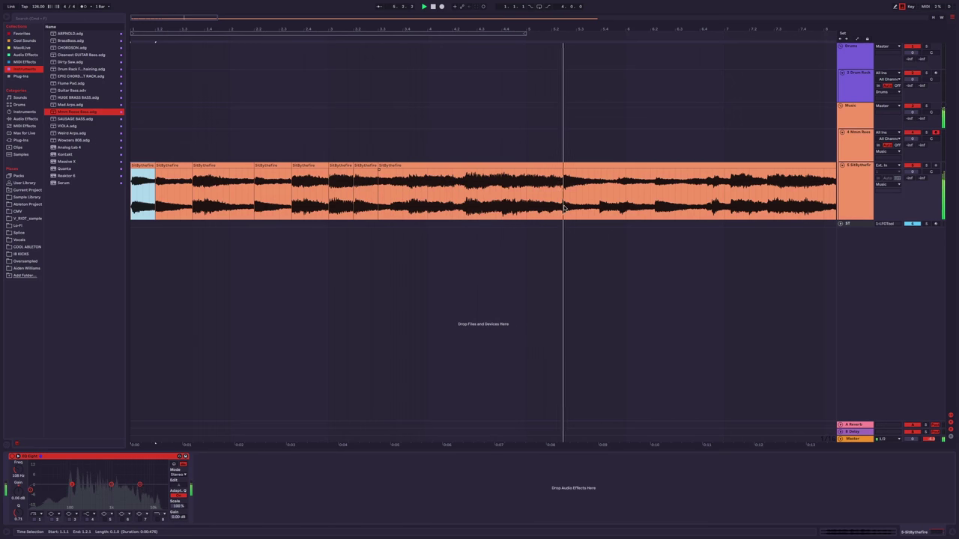
drag(560, 210, 378, 201)
key(space)
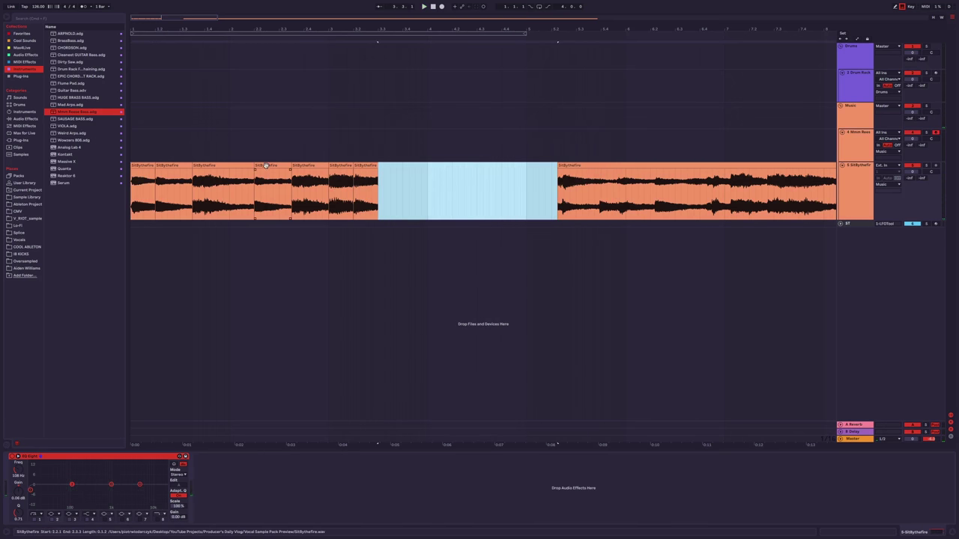
Fill 3.2.1 to 4.2.1 with copies of two vocal chops, the second one starting at 3.3.3.
click(328, 141)
key(space)
drag(454, 174, 407, 172)
key(ctrl+j)
key(Left)
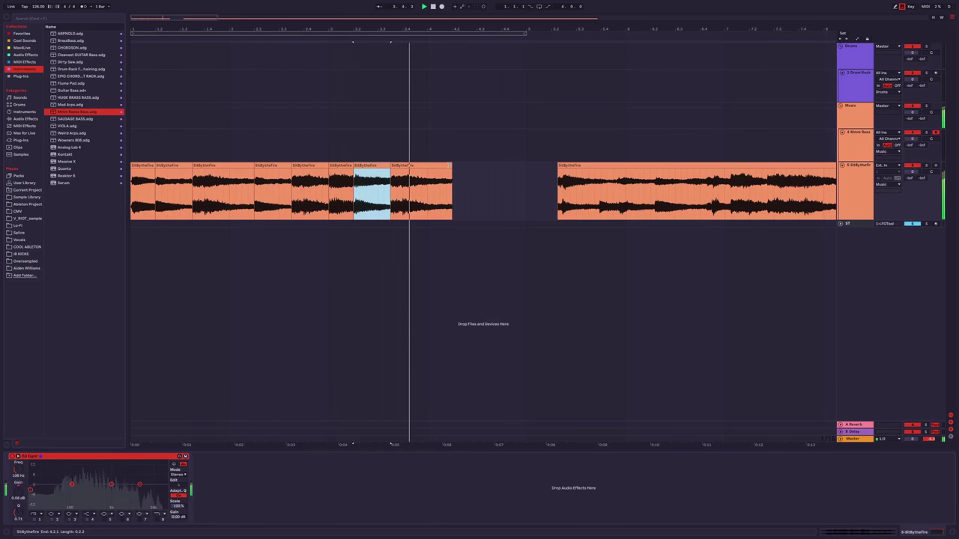
Play the chop sequence from bar 1 and again from 2.3.3 to check the phrase in bar 3.
click(415, 163)
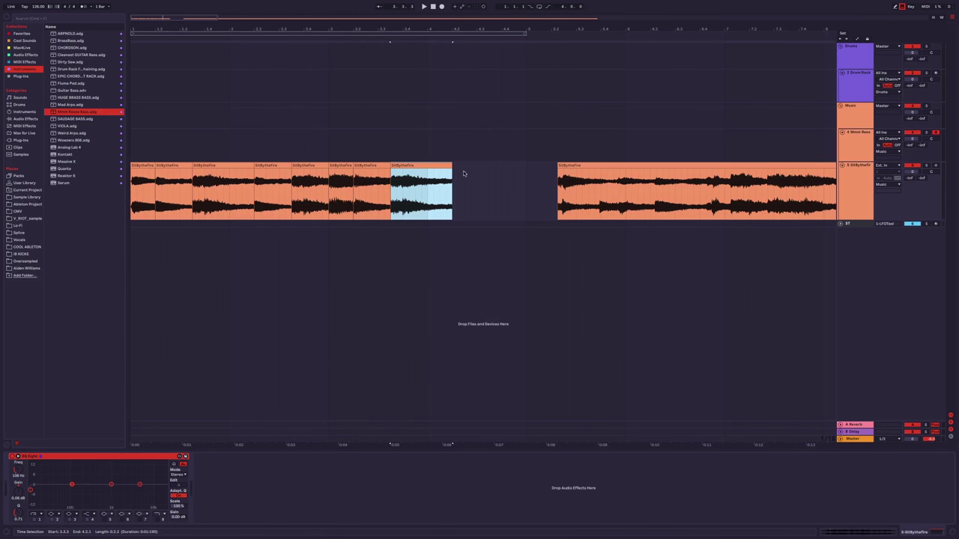
scroll(463, 173, down, 1)
click(386, 165)
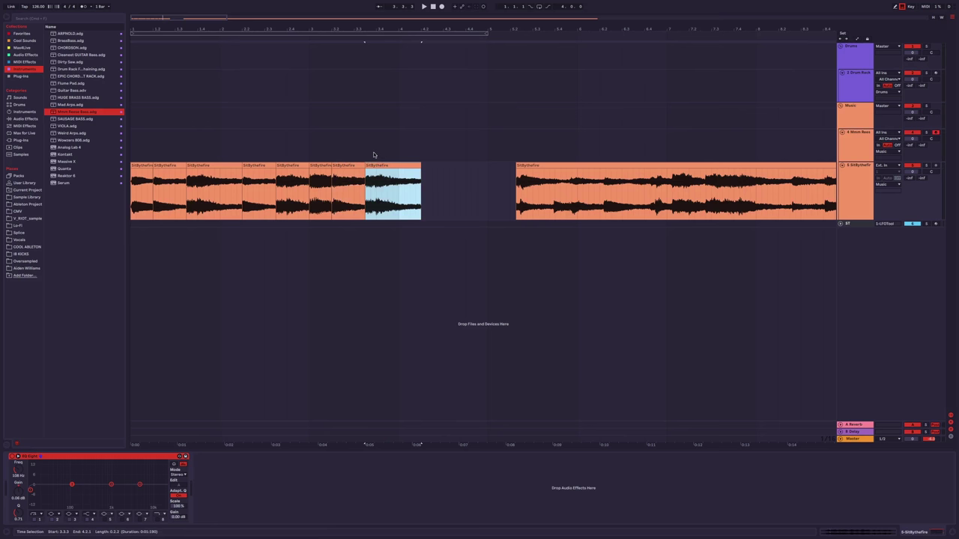
drag(374, 154, 9, 147)
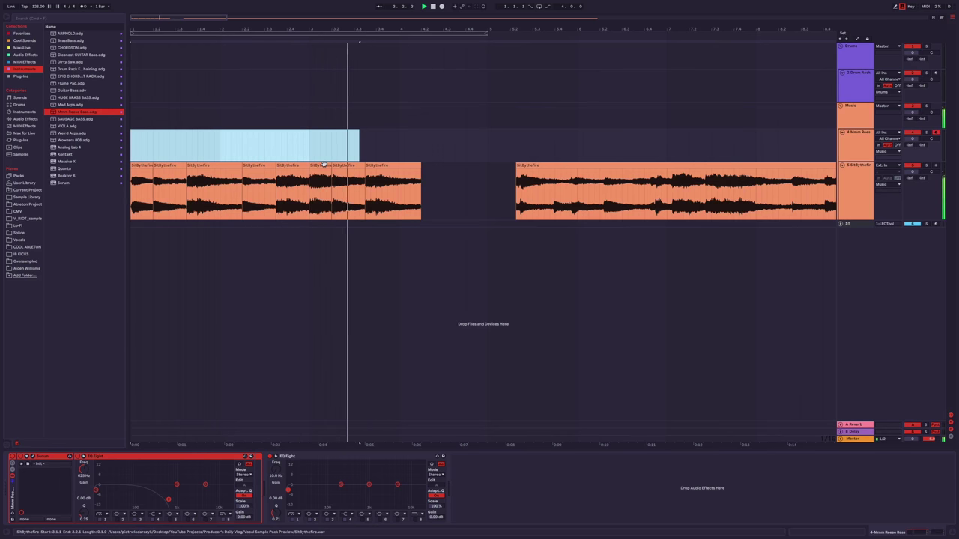
click(375, 166)
key(space)
click(339, 166)
click(376, 166)
click(277, 133)
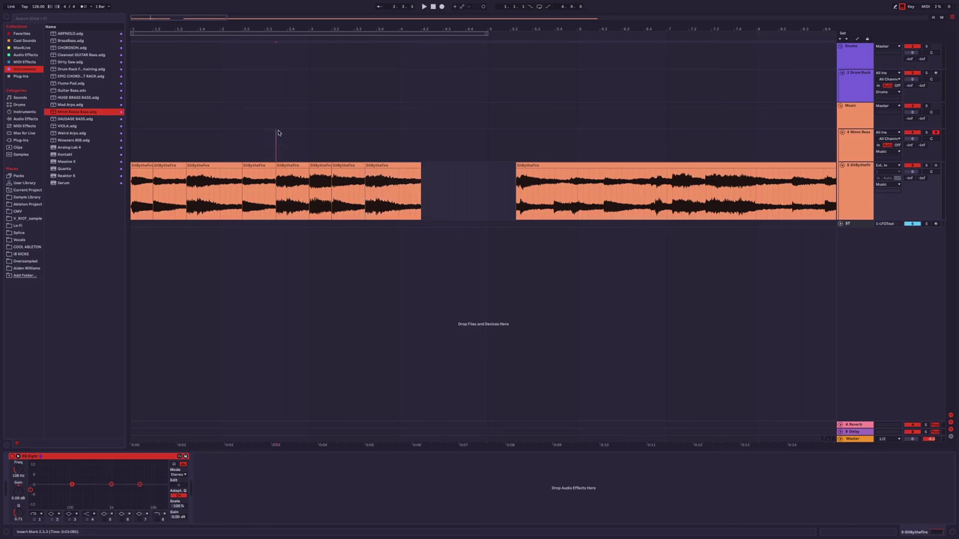
key(space)
click(358, 164)
click(377, 166)
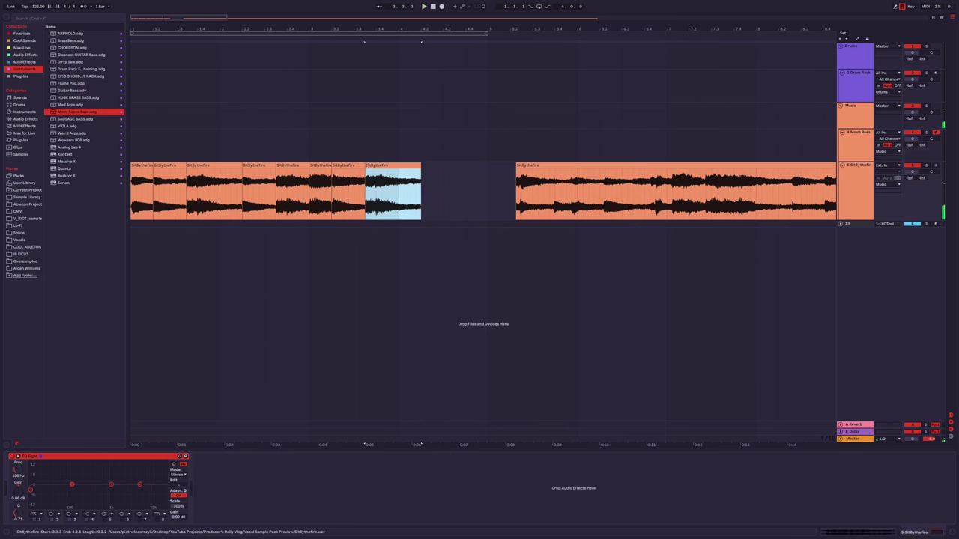
Try extending the vocal chop at 3.3.3 to end at 4.4.3 and play it in context.
shift+click(348, 166)
drag(421, 166, 475, 163)
click(372, 152)
key(space)
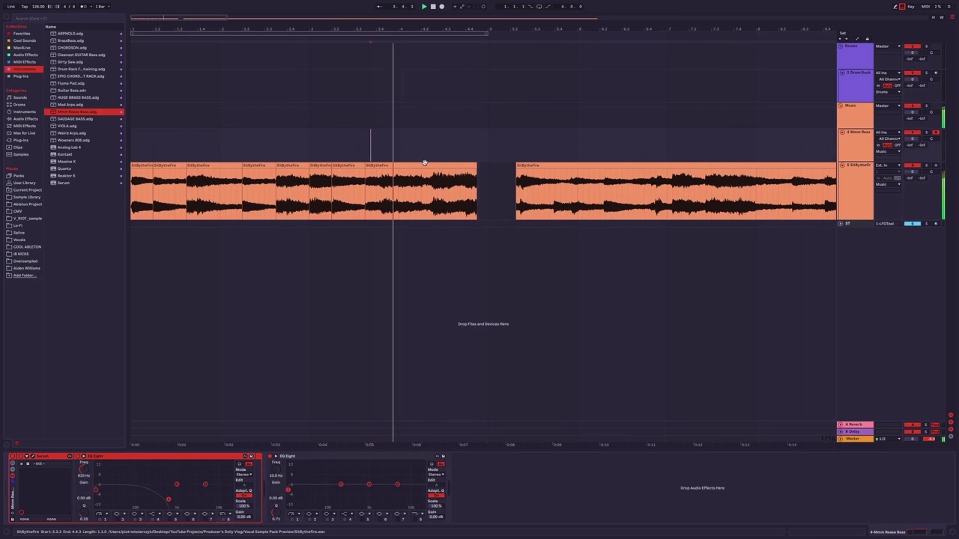
click(303, 200)
click(303, 200)
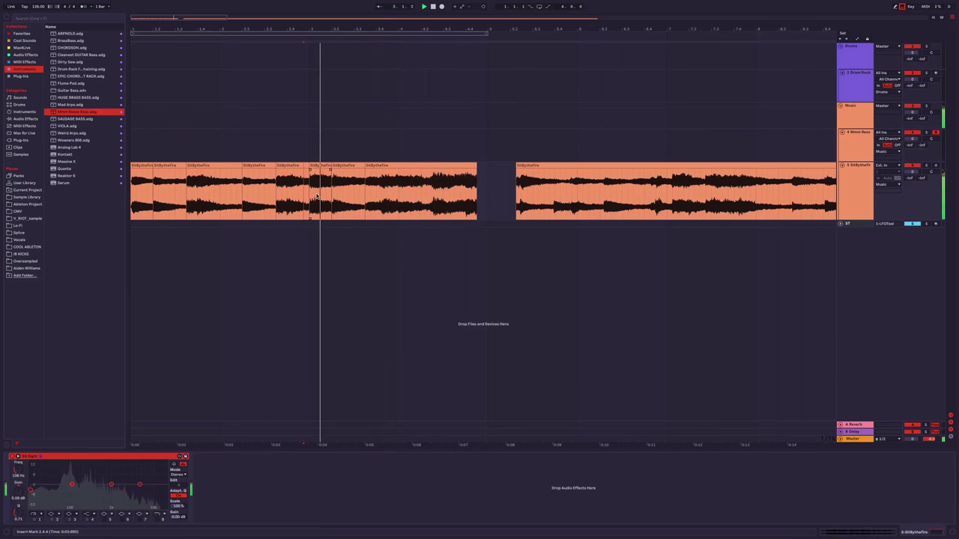
Try splitting the extended chop at about 4.4 and moving a section of it, and undo the extension.
click(431, 209)
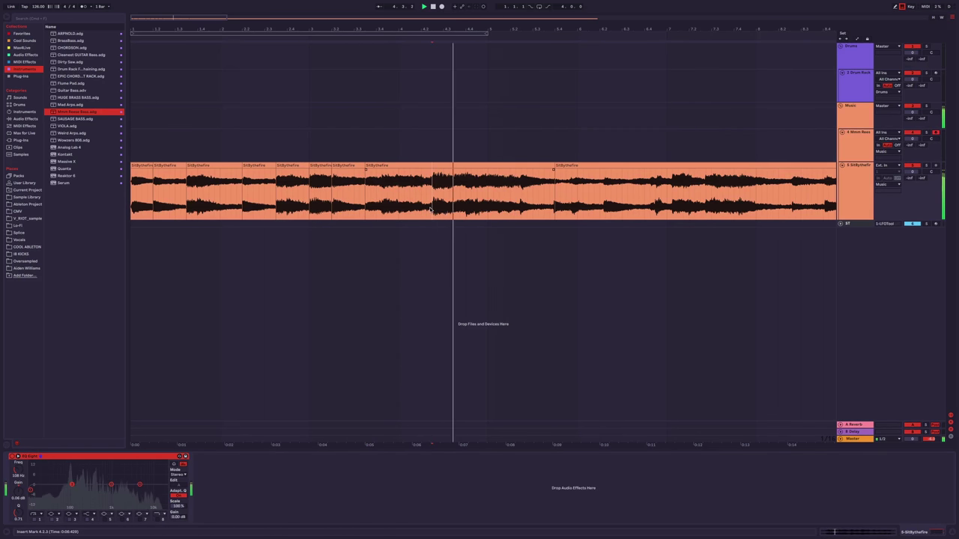
mouse_move(466, 190)
mouse_down()
mouse_move(529, 188)
mouse_move(385, 183)
mouse_up()
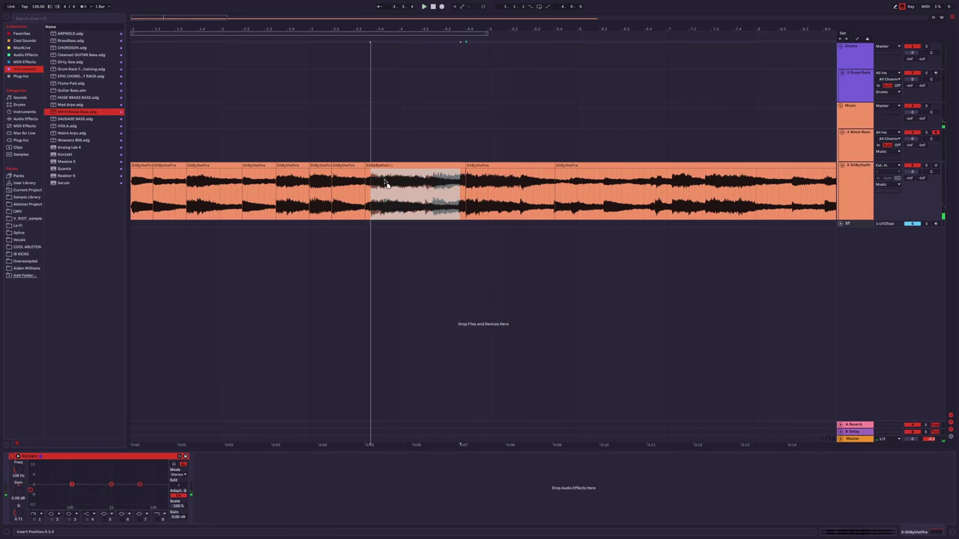
key(ctrl+z)
key(ctrl+z)
key(ctrl+z)
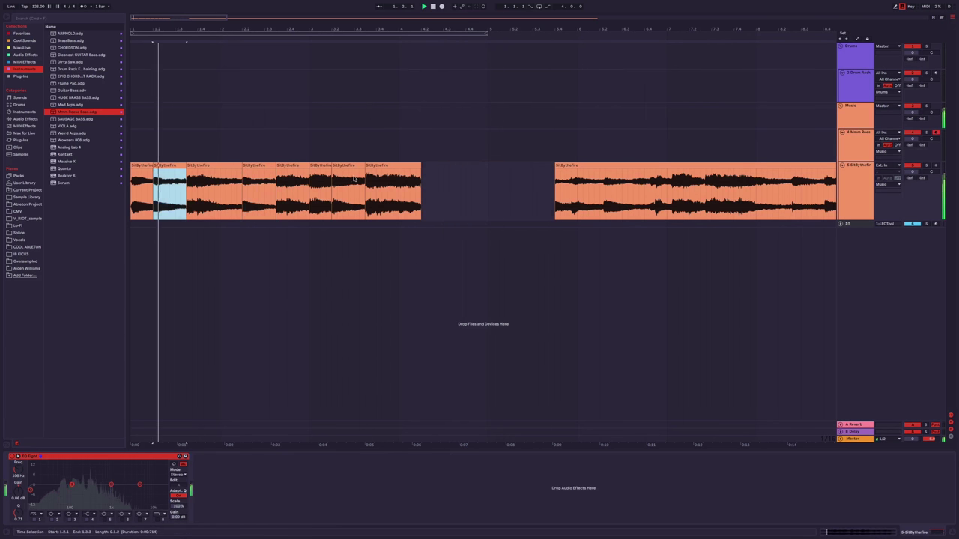
Fill 4.2.1 to 5.1.1 with two copied vocal chops meeting at 4.3.3, and play from bar 1.
key(ctrl+z)
key(ctrl+z)
key(ctrl+z)
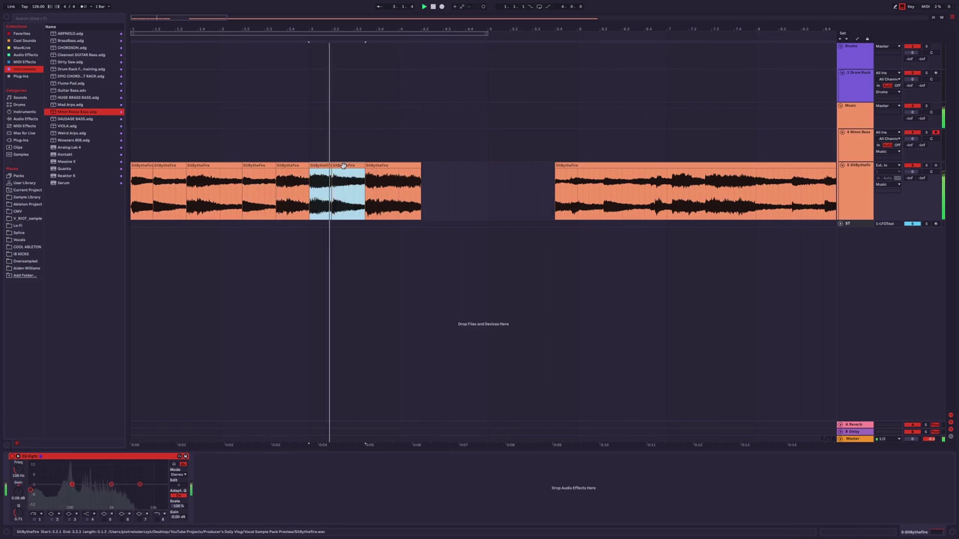
click(329, 155)
key(ctrl+y)
key(ctrl+y)
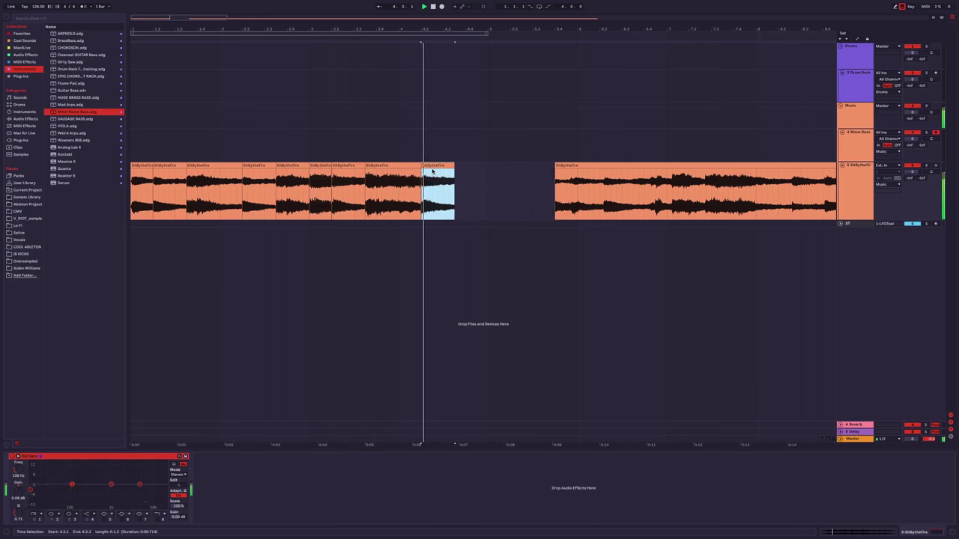
key(ctrl+y)
key(ctrl+y)
drag(289, 149, 132, 149)
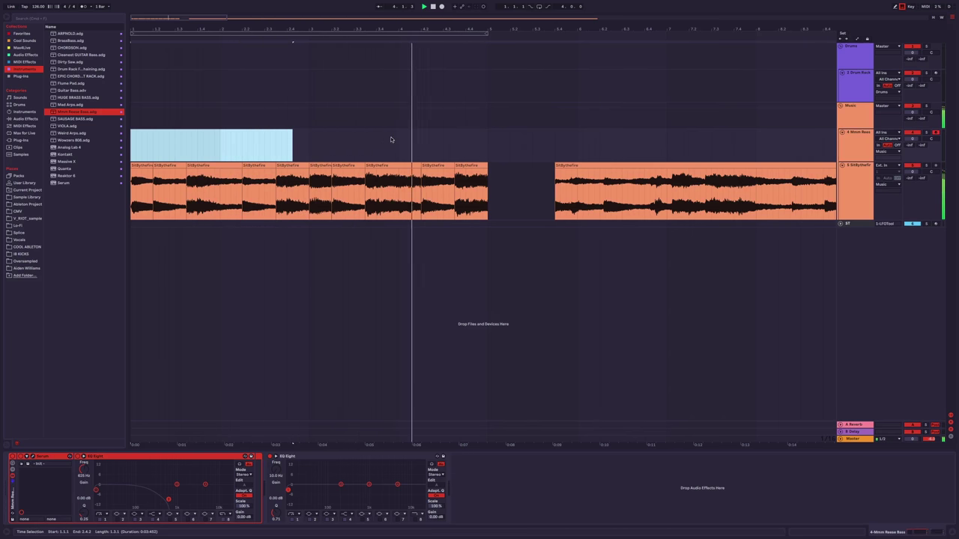
click(421, 149)
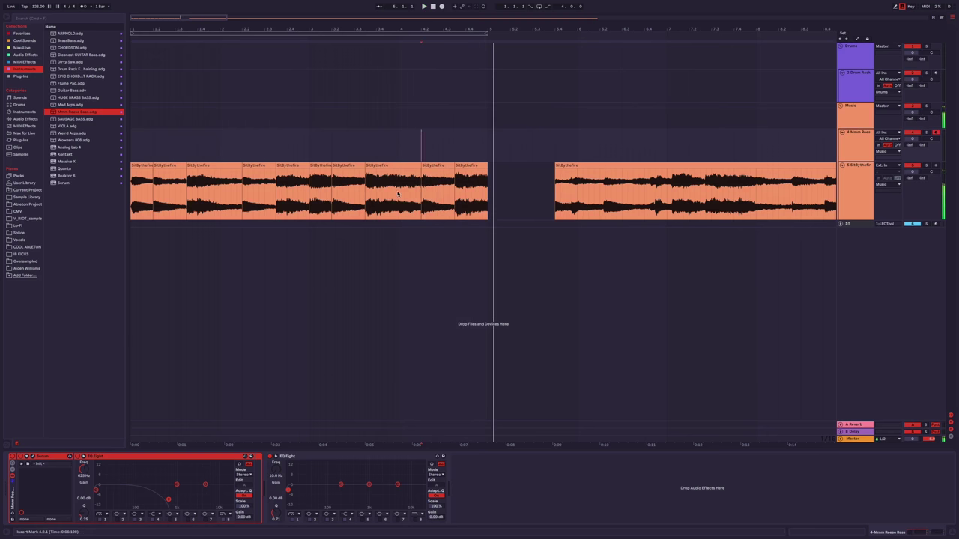
Replay the phrase from bar 3 and delete the vocal chops between 3.3.3 and 5.1.1.
click(367, 200)
key(space)
key(plus)
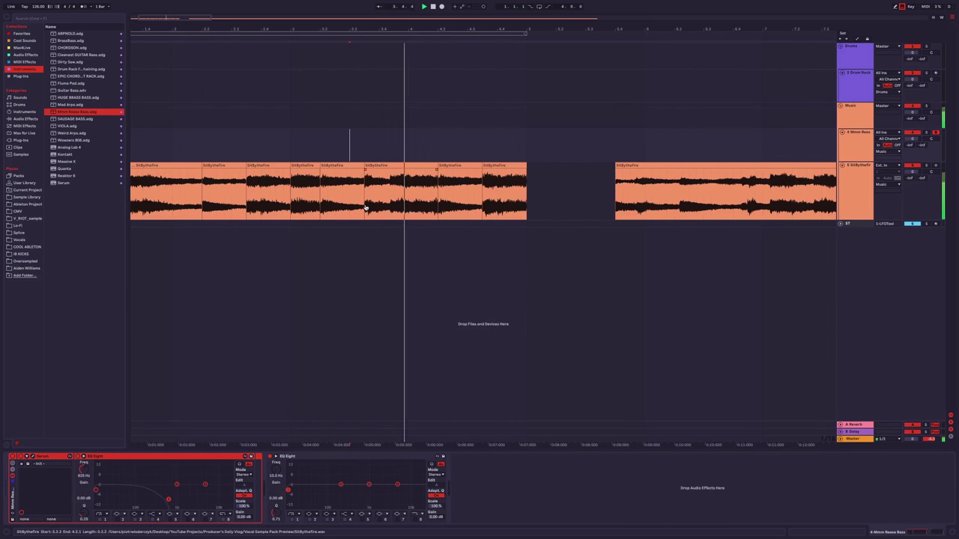
key(Up)
key(minus)
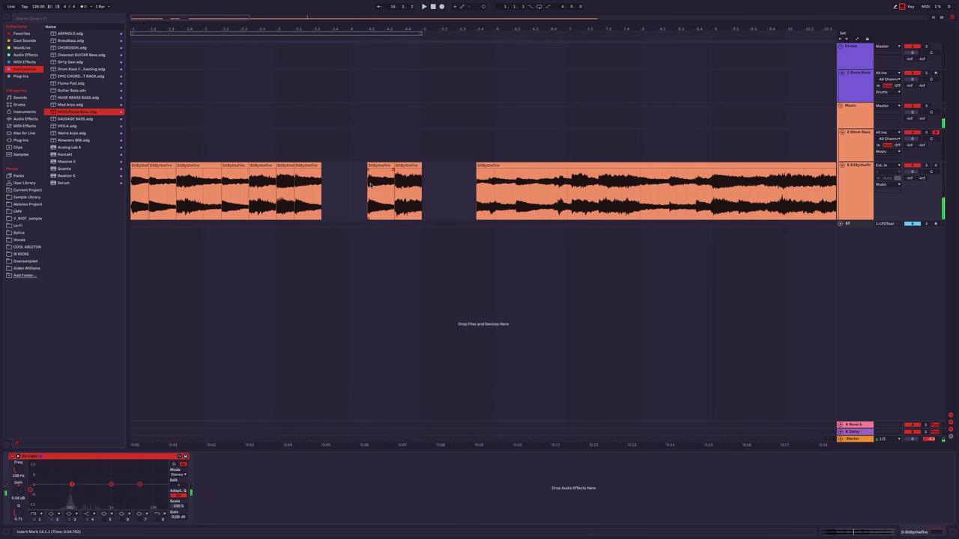
click(404, 180)
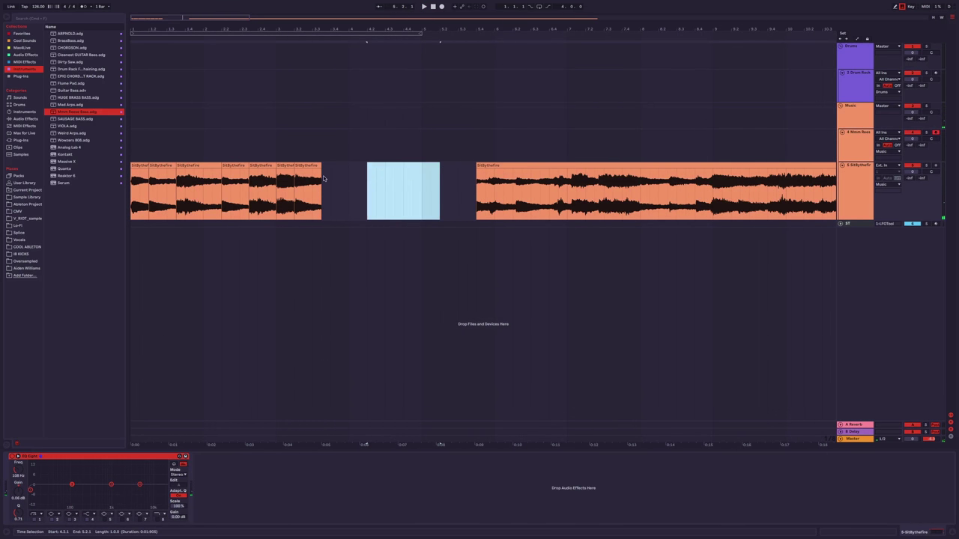
Undo the deletion of the vocal chops between 3.3.3 and 5.1.1 and replay the phrase around bar 4.
click(299, 166)
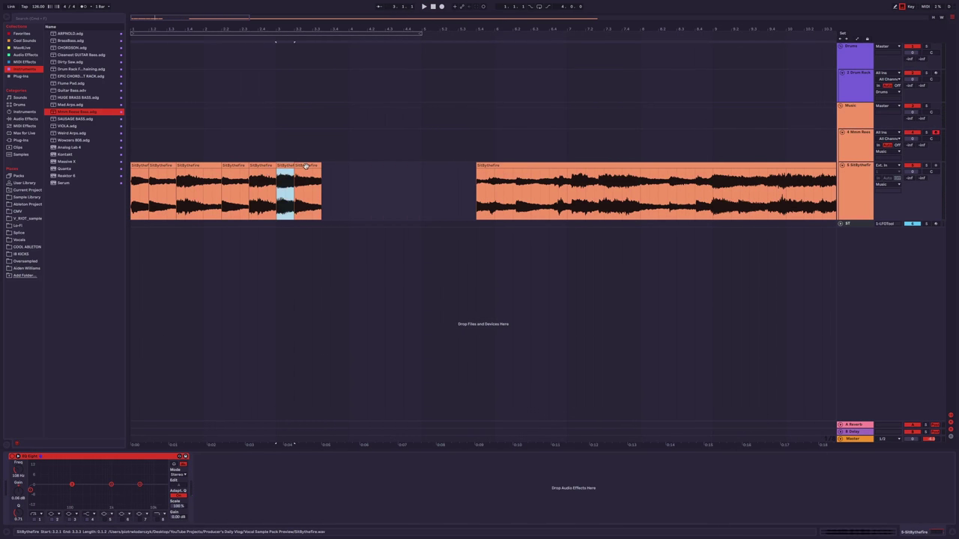
key(ctrl+z)
key(ctrl+z)
key(ctrl+z)
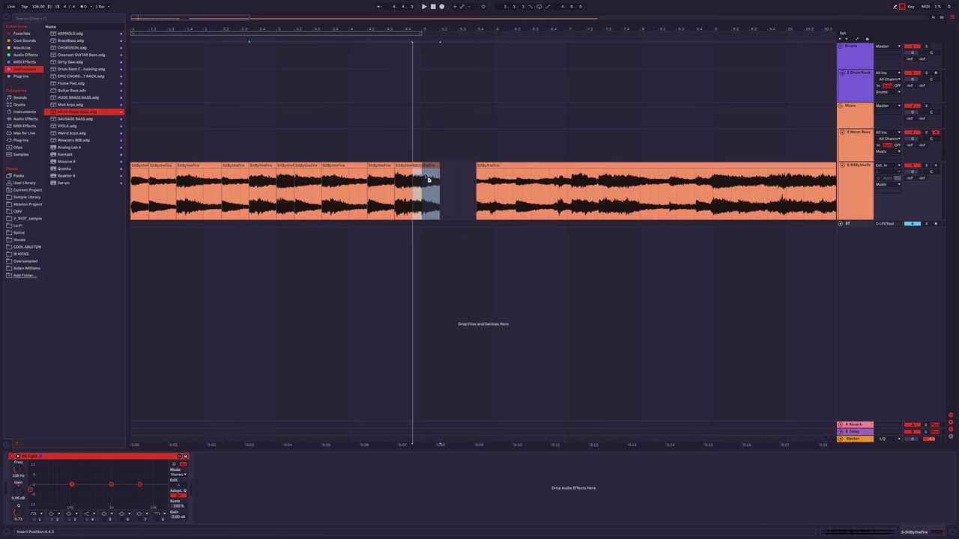
click(351, 166)
key(space)
scroll(351, 166, up, 3)
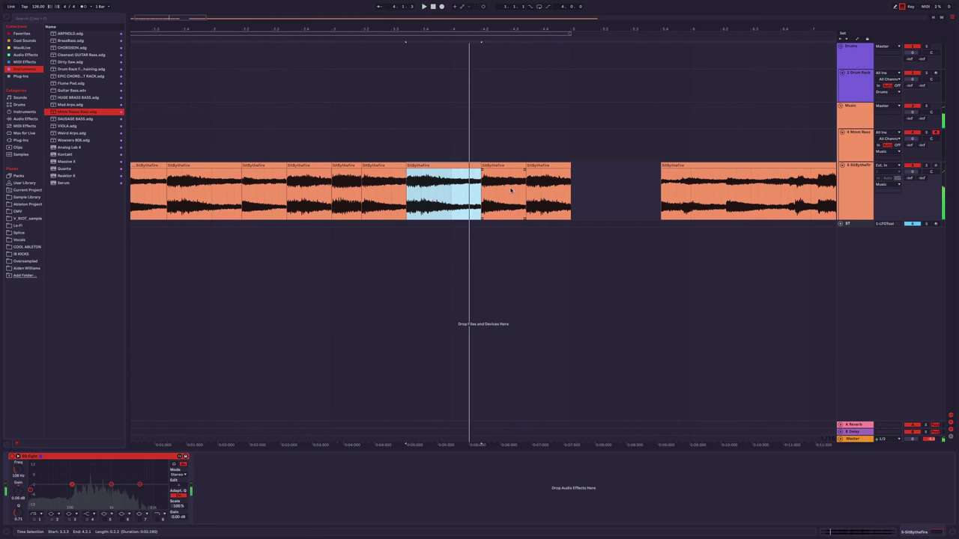
key(space)
scroll(397, 200, down, 1)
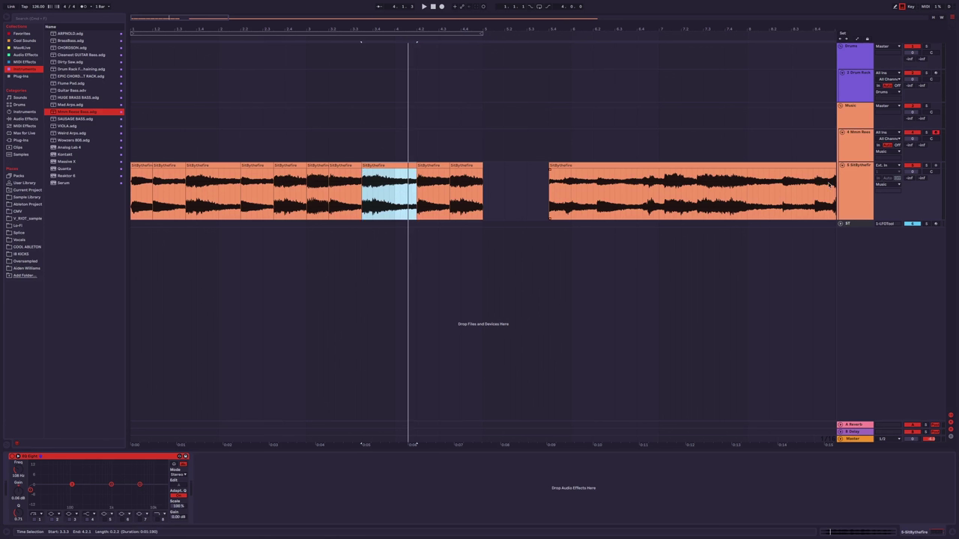
Add an audio track below the soloed vocal track and copy the vocal chop spanning 3.3.3 to 4.2.1 onto it.
click(852, 181)
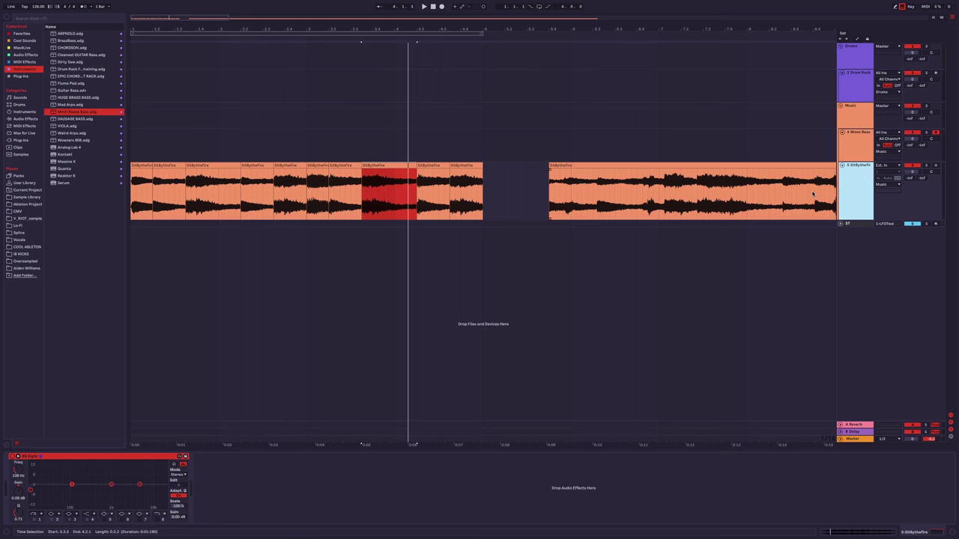
drag(389, 191, 389, 237)
key(ctrl+z)
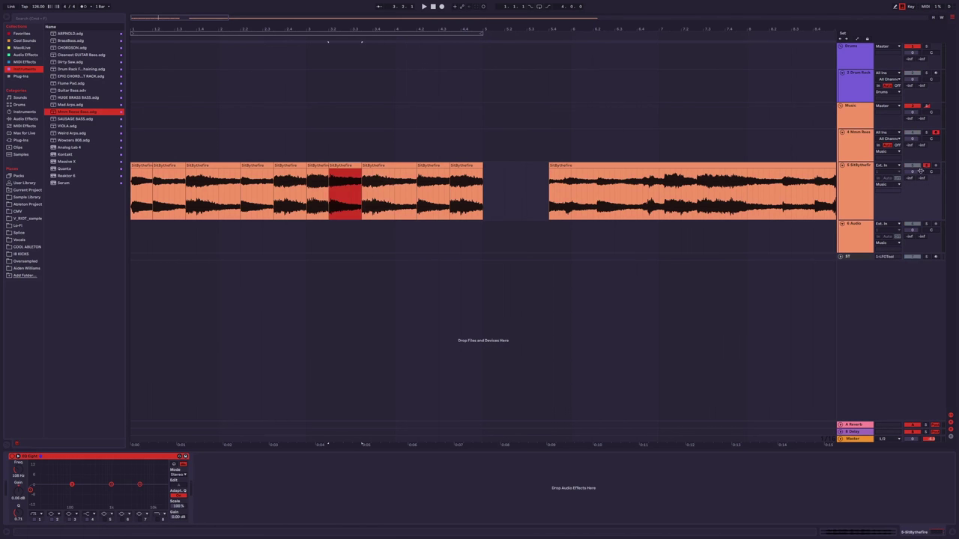
key(z)
key(space)
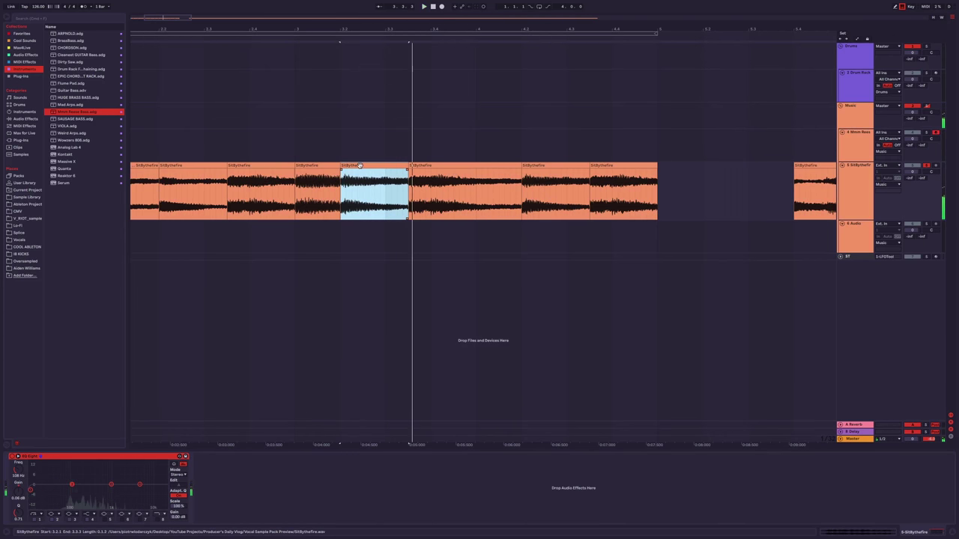
drag(351, 166, 522, 225)
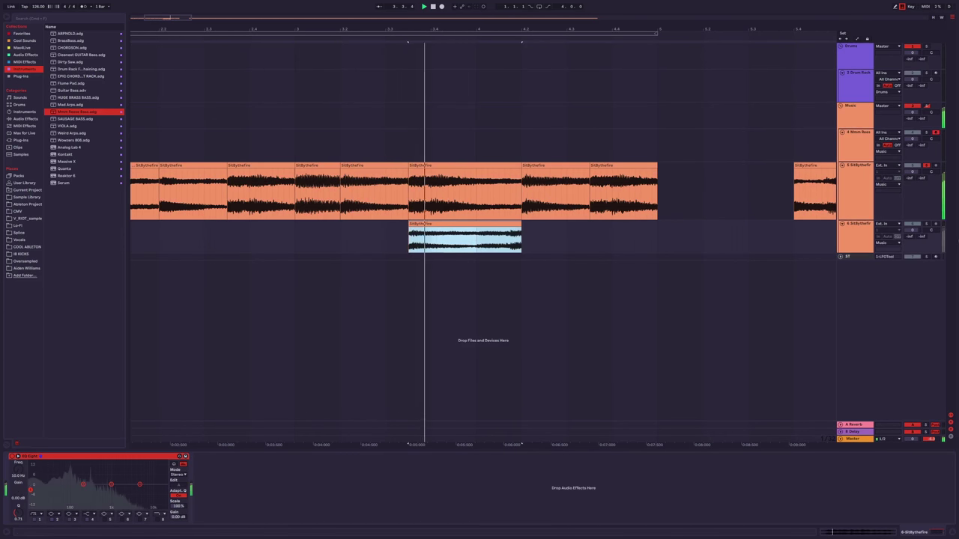
Solo the lower vocal layer and slip the audio inside its clip while replaying from 3.3.3, lining an onset up with 4.1.1.
key(space)
click(499, 244)
click(411, 242)
key(space)
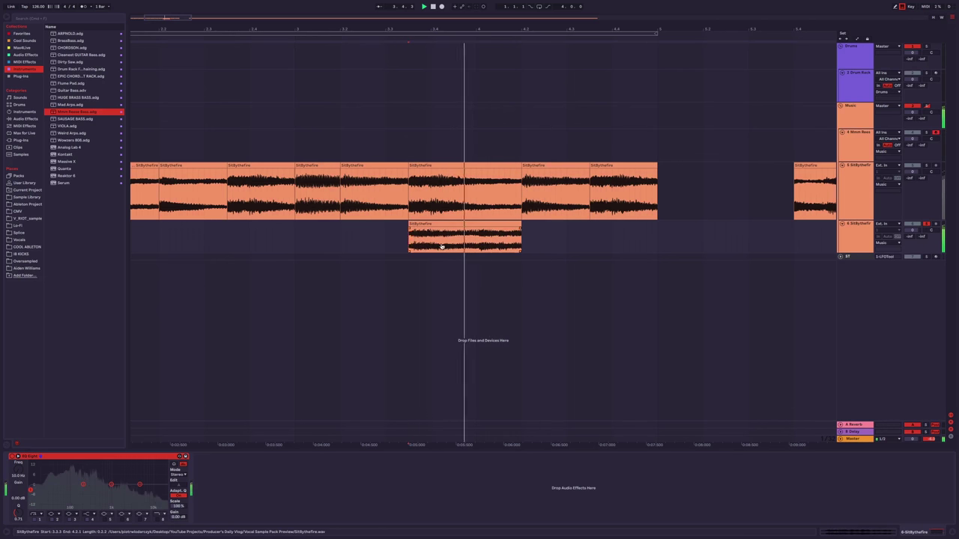
key(space)
key(space)
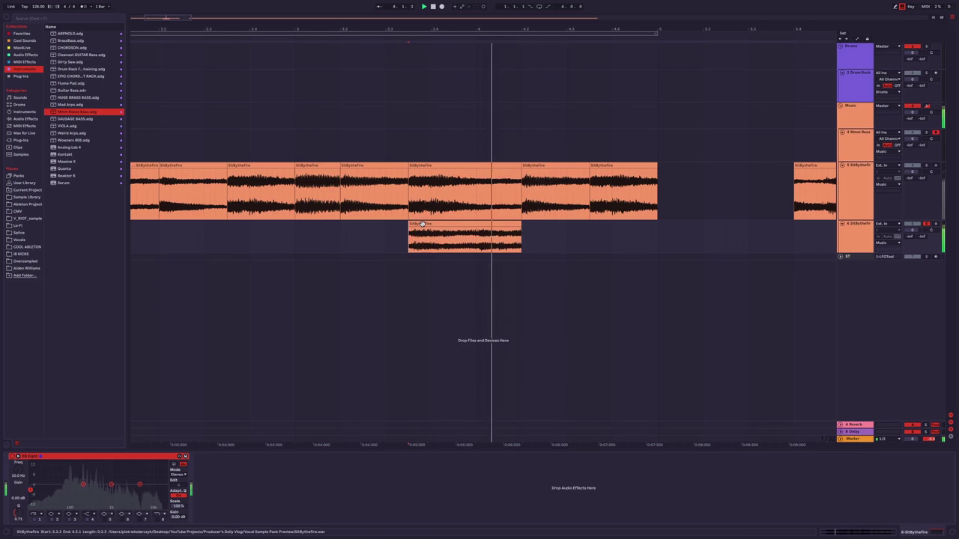
key(space)
key(space)
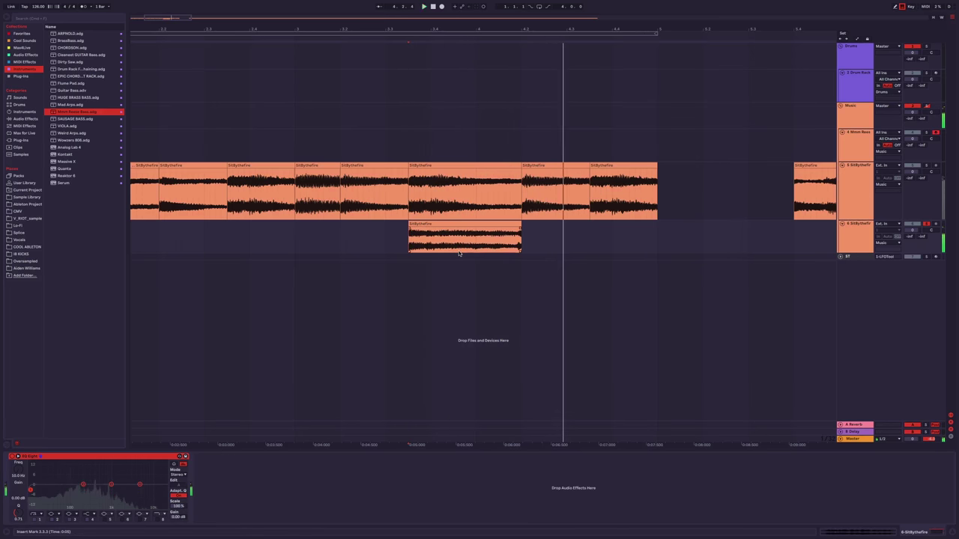
key(space)
key(space)
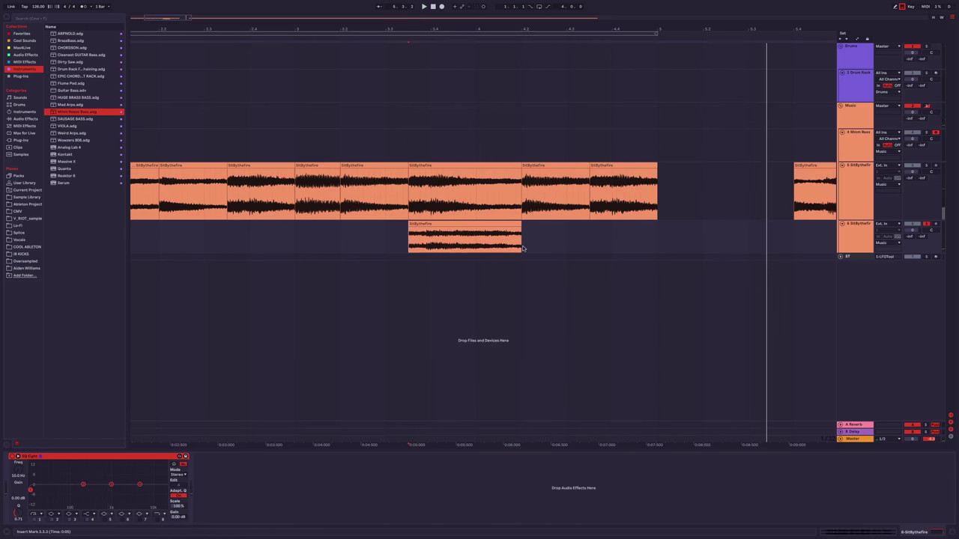
key(space)
key(space)
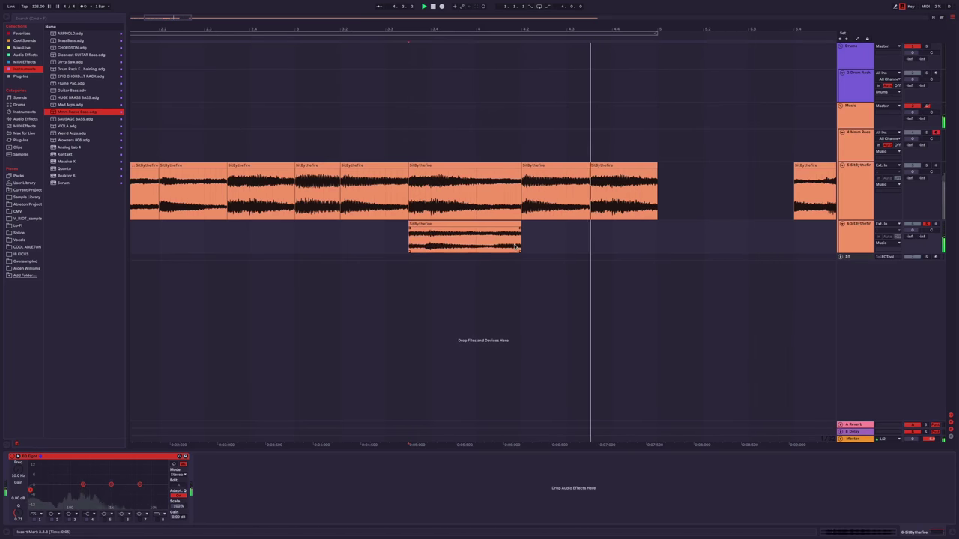
key(space)
key(space)
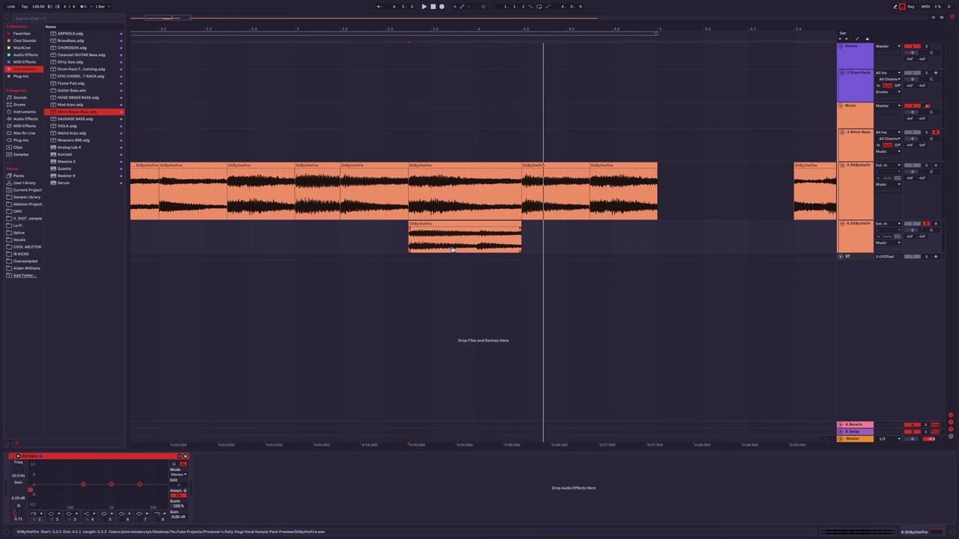
key(space)
click(476, 242)
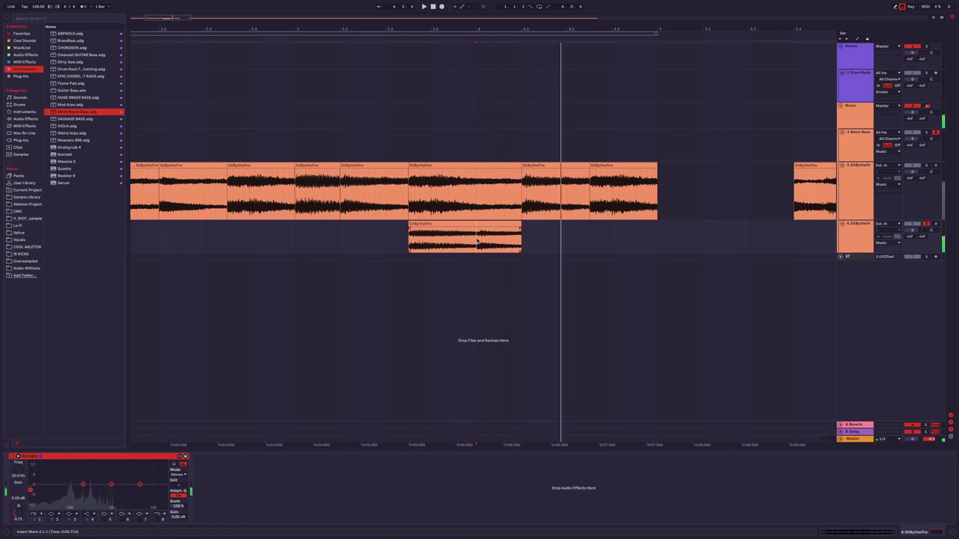
Low-pass the lower vocal layer with band 8 of EQ Eight, pulling the cutoff down to the low mids during playback.
click(479, 224)
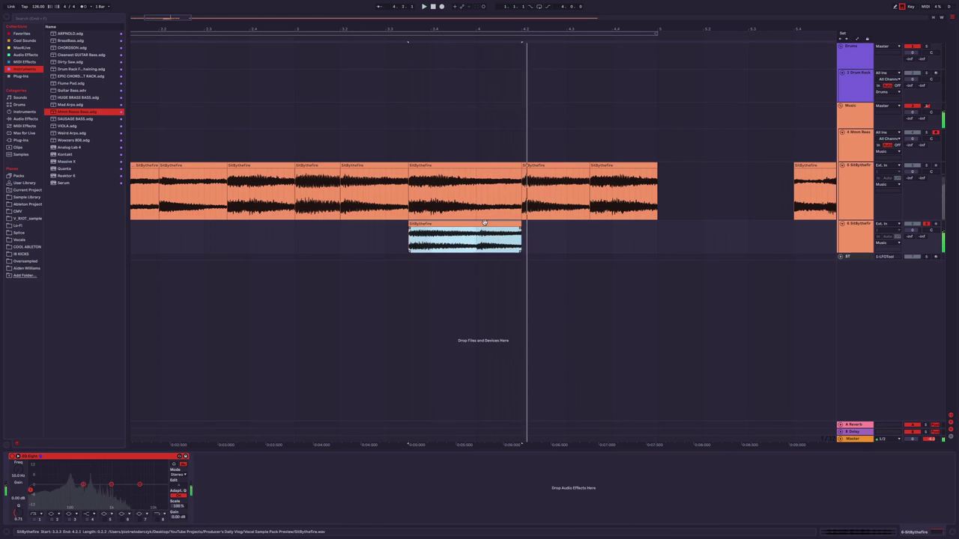
click(160, 490)
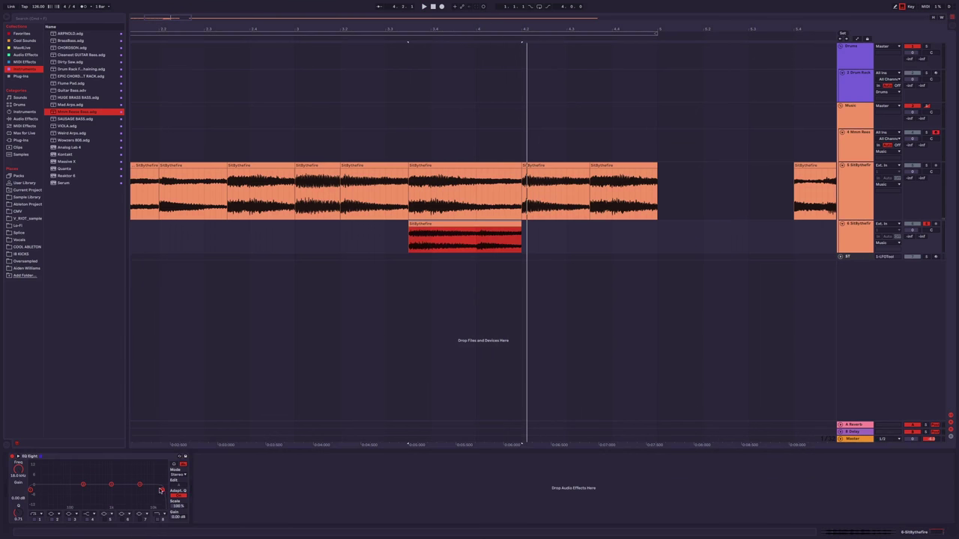
drag(111, 490, 87, 488)
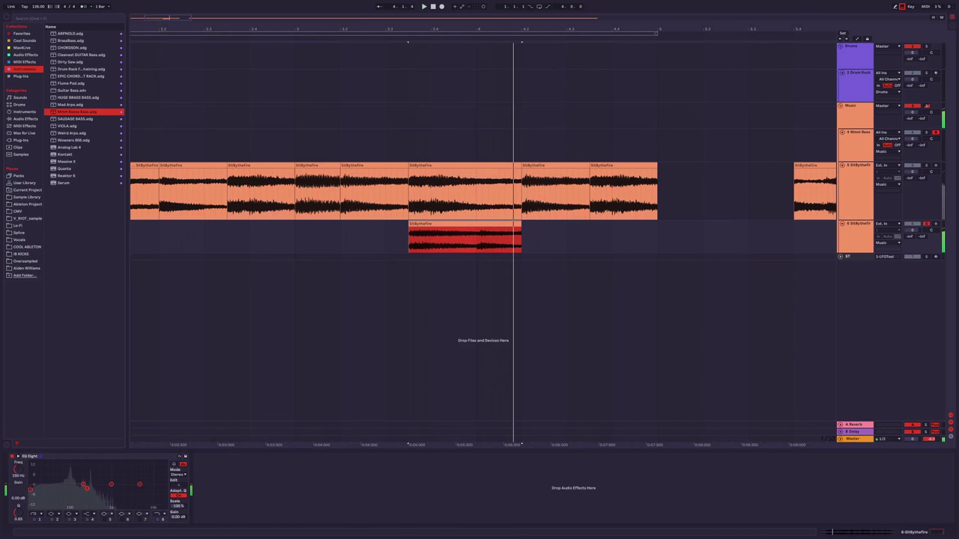
key(space)
Duplicate the low-passed track for a second layer of the 3.3.3 to 4.2.1 chop and remove that chop from the main vocal track.
click(453, 202)
click(448, 225)
key(ctrl+d)
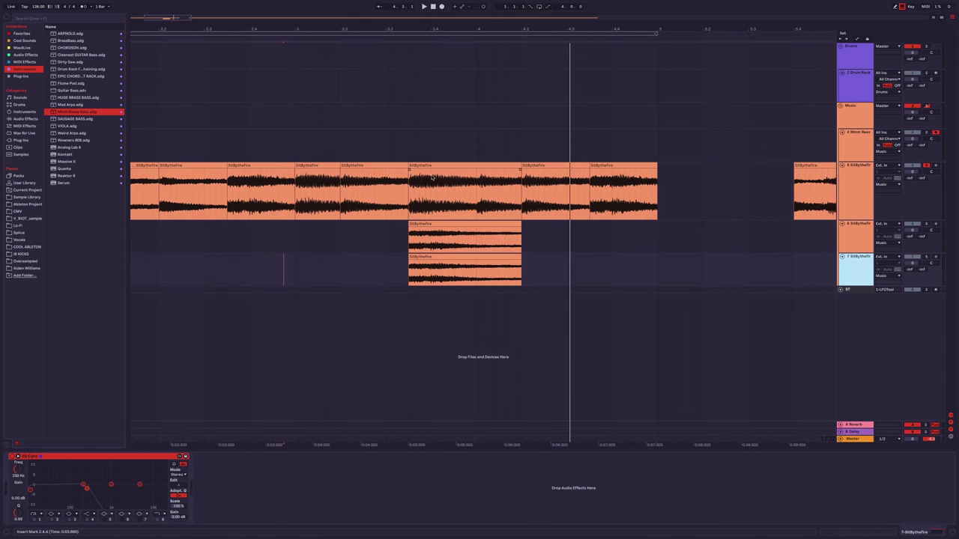
key(Delete)
click(435, 256)
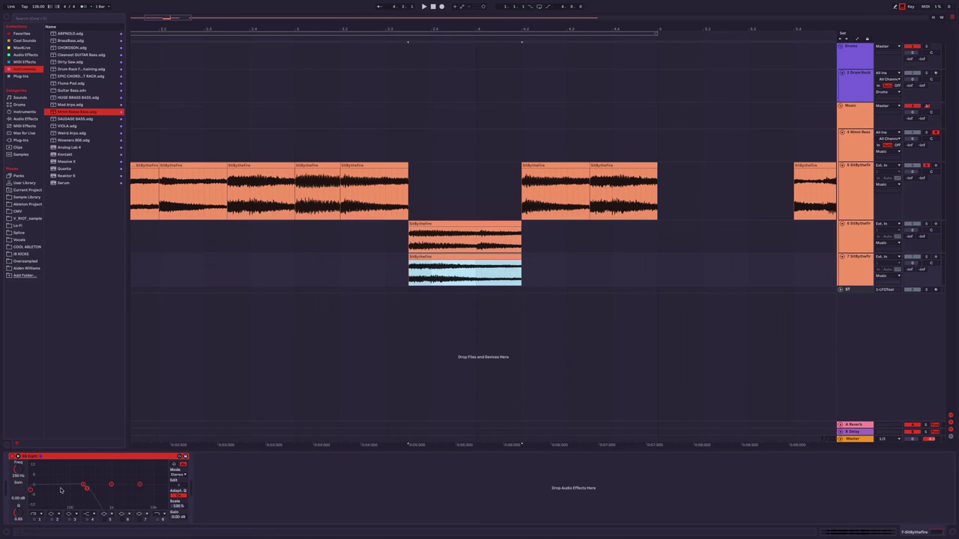
Change EQ Eight's band 8 on the duplicate track to a high-pass filter and play both layers alone and in context.
click(158, 521)
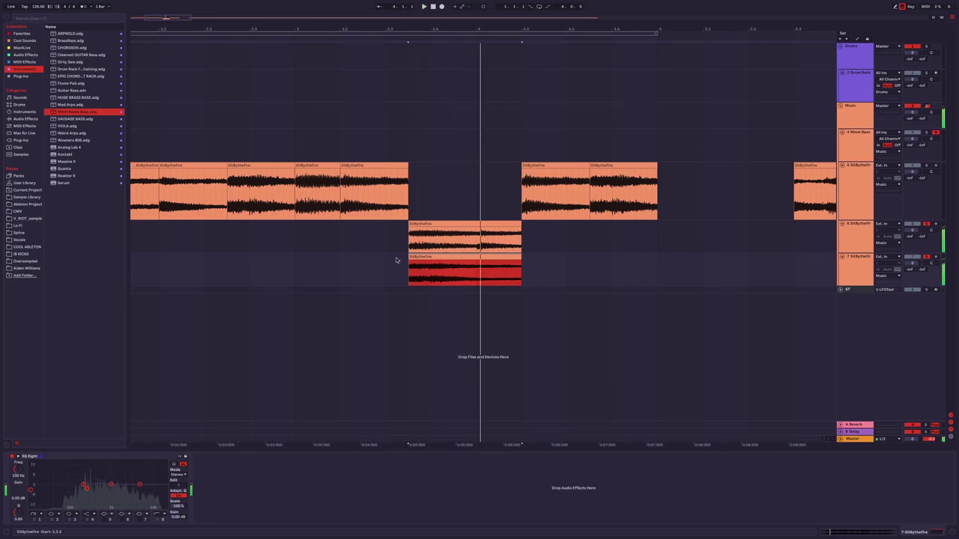
click(229, 247)
scroll(276, 230, left, 3)
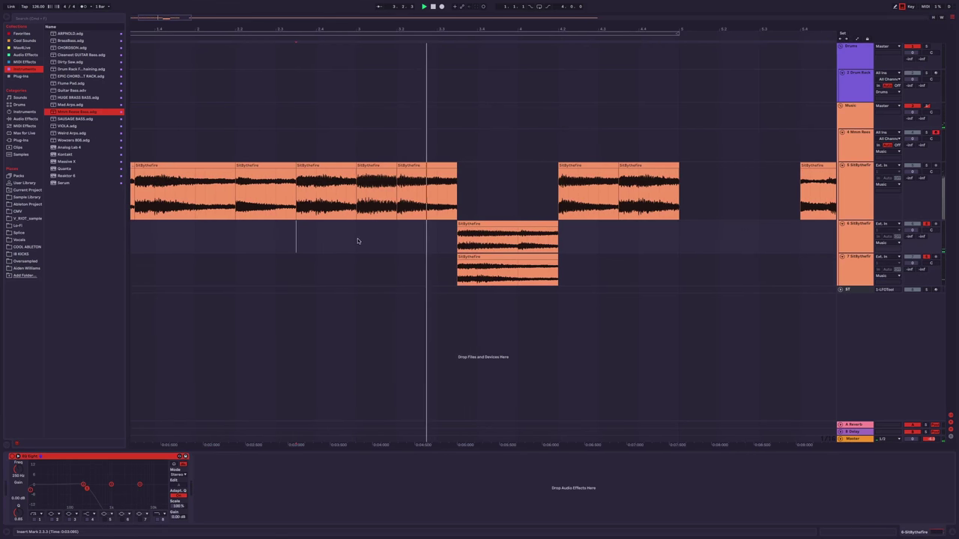
click(454, 241)
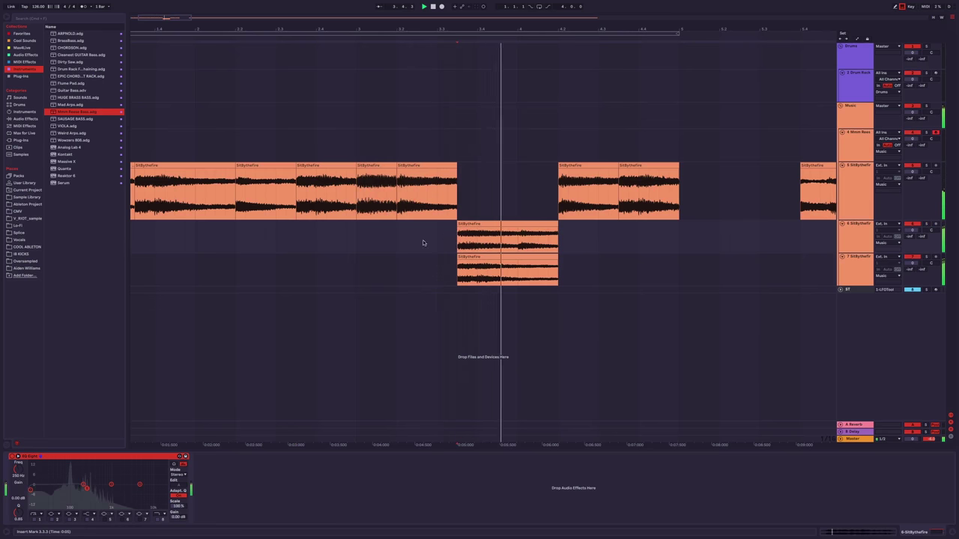
click(337, 240)
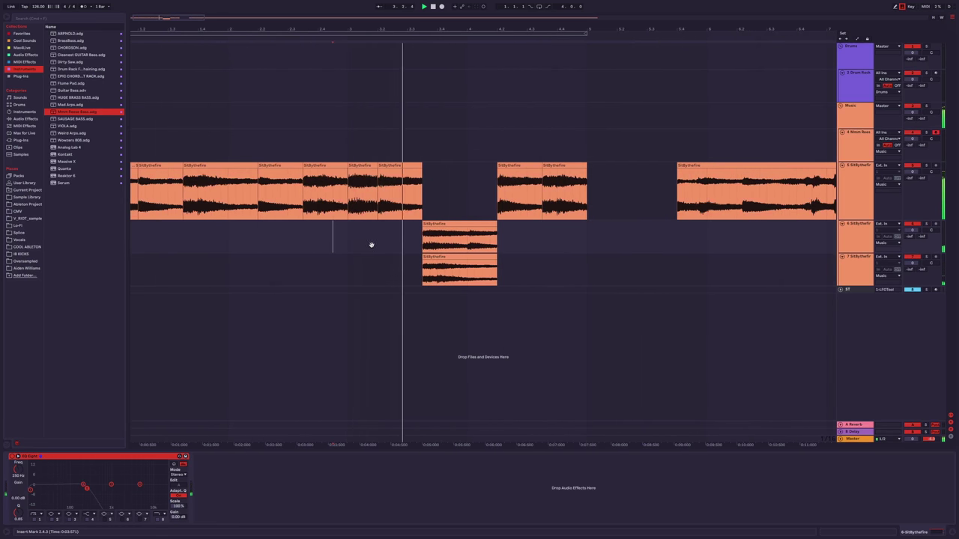
click(459, 242)
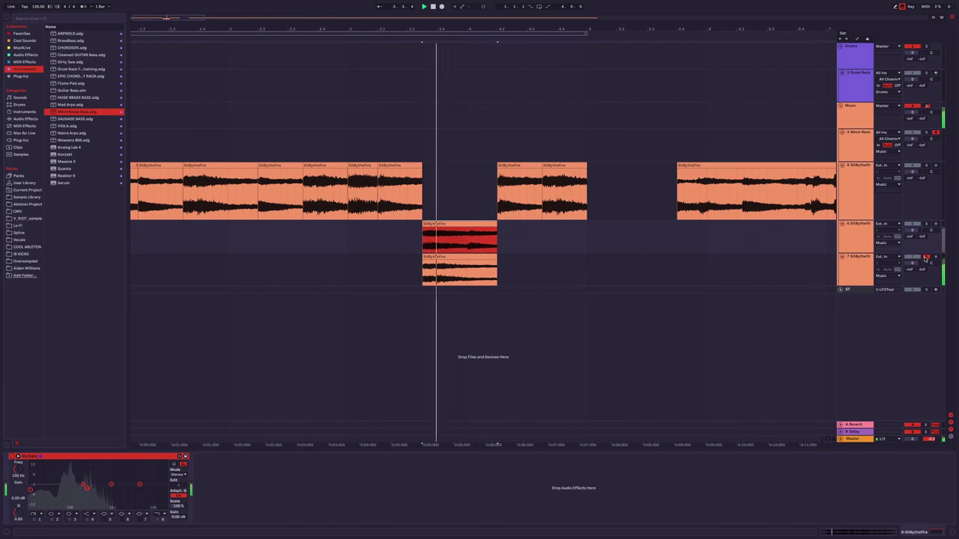
key(ctrl+z)
click(317, 267)
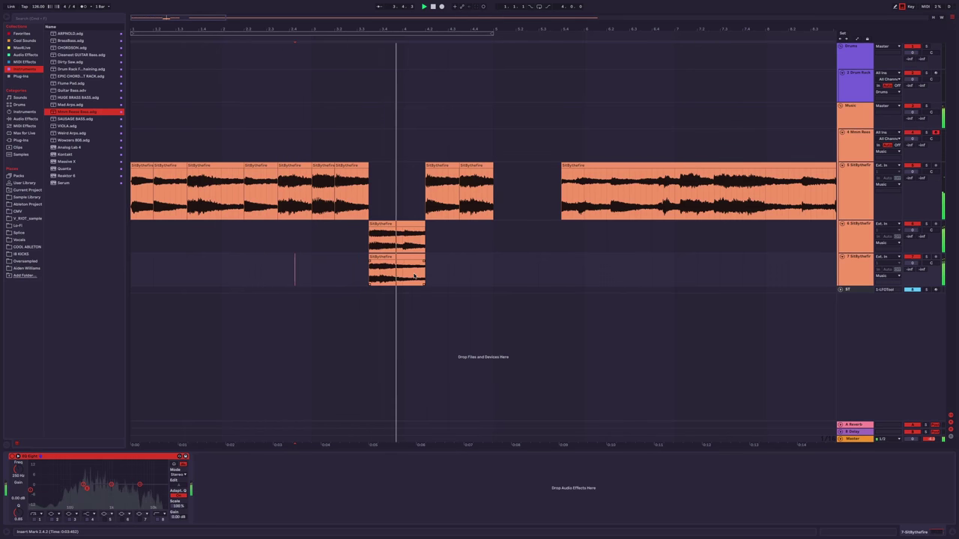
Layer the 4.3.3 to 5.1.1 chop across the two lower tracks, and split the low layer's clip at 4.1.1 and 3.4.1.
click(442, 245)
scroll(442, 245, up, 2)
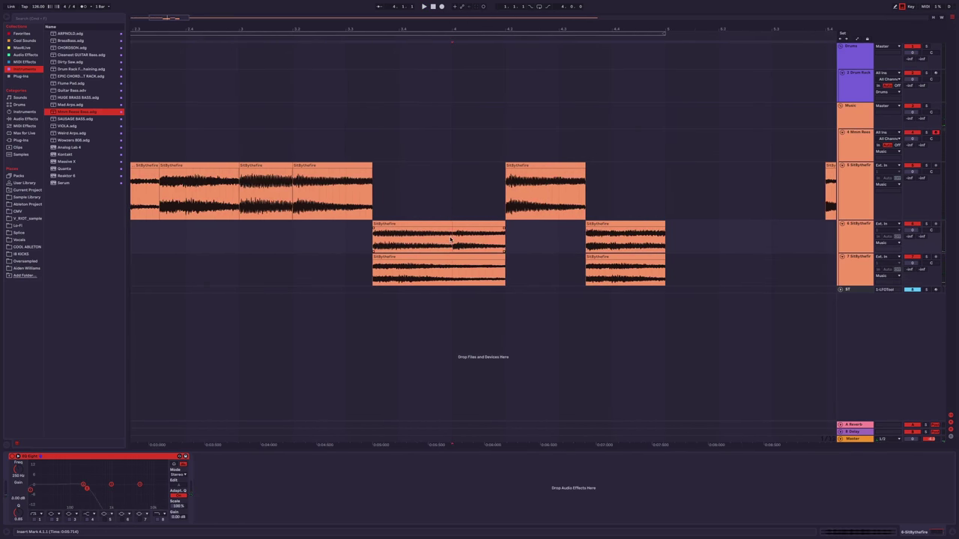
key(ctrl+e)
scroll(452, 242, up, 2)
key(ctrl+e)
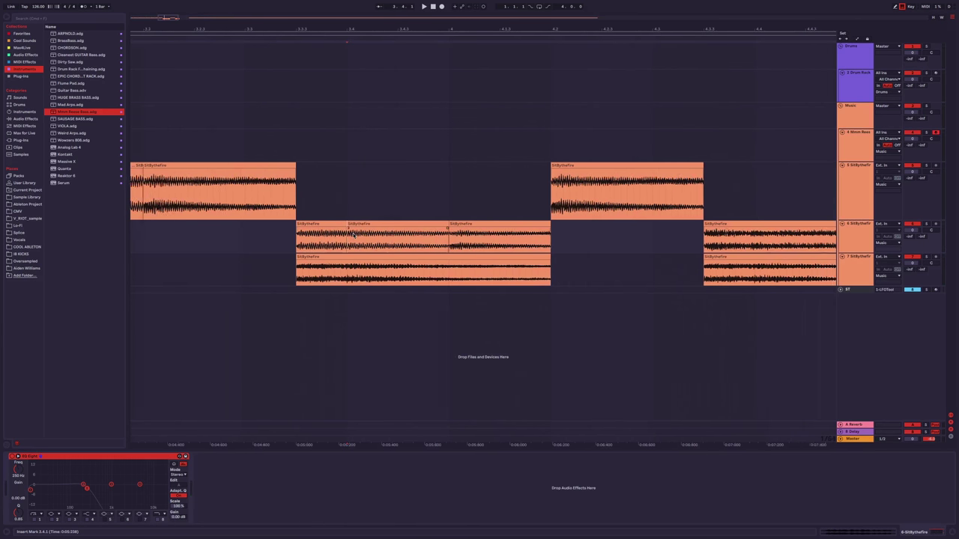
Create a short crossfade just before 4.1.1 between the split clips on the low vocal layer.
scroll(348, 242, down, 3)
click(407, 231)
scroll(391, 228, up, 1)
scroll(391, 229, up, 2)
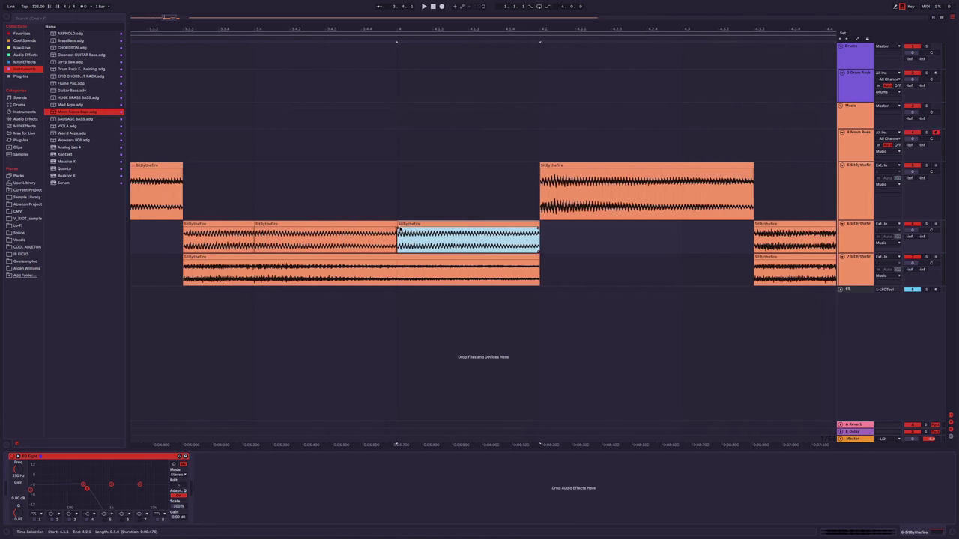
drag(397, 227, 384, 227)
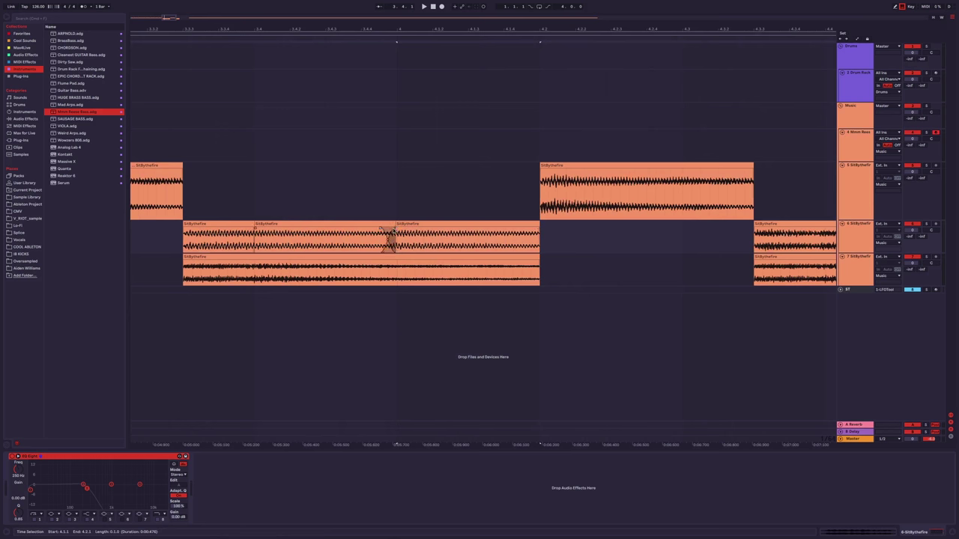
scroll(397, 233, up, 1)
Lower the gain of the low layer's clip at 4.1.1 to about -5.8 dB and play the soloed layer from 3.3.3.
click(435, 224)
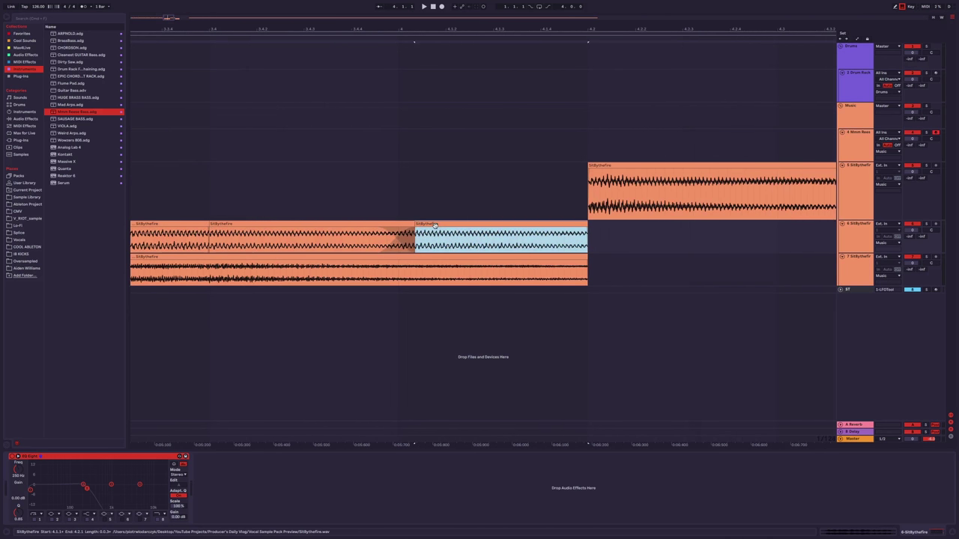
double_click(434, 225)
drag(66, 359, 66, 374)
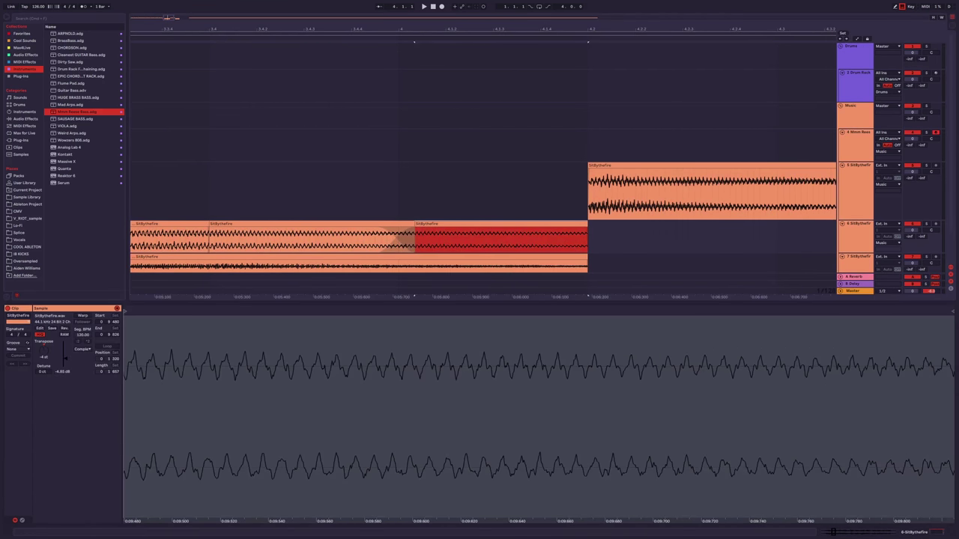
scroll(386, 214, down, 3)
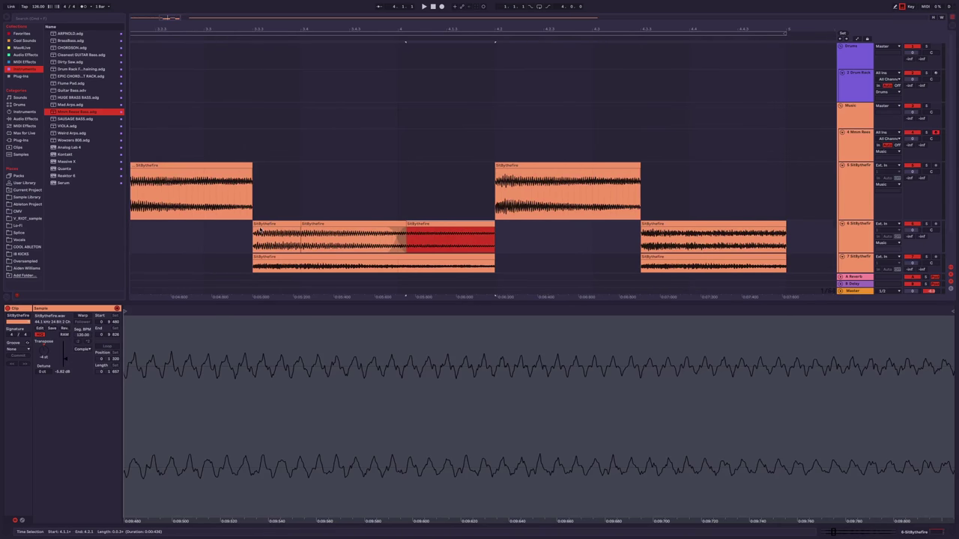
click(355, 247)
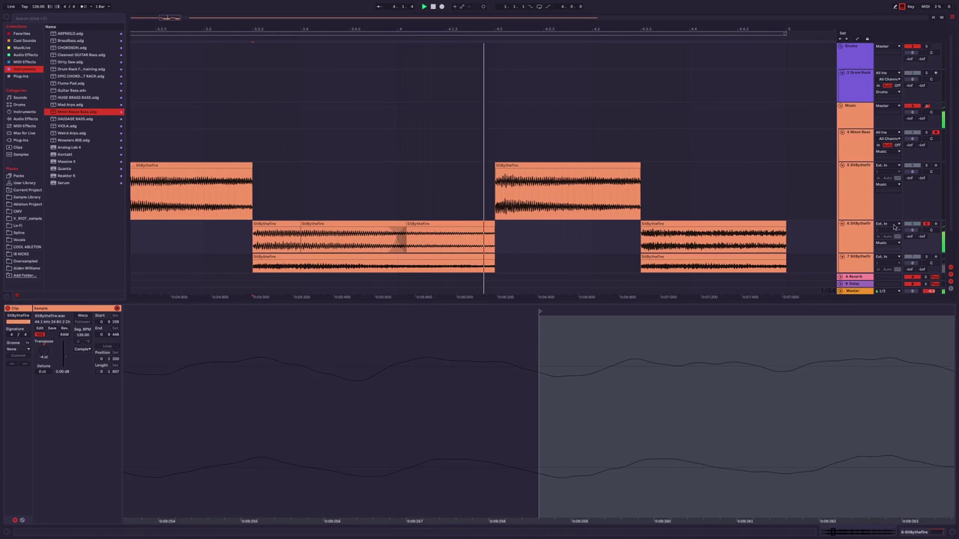
key(space)
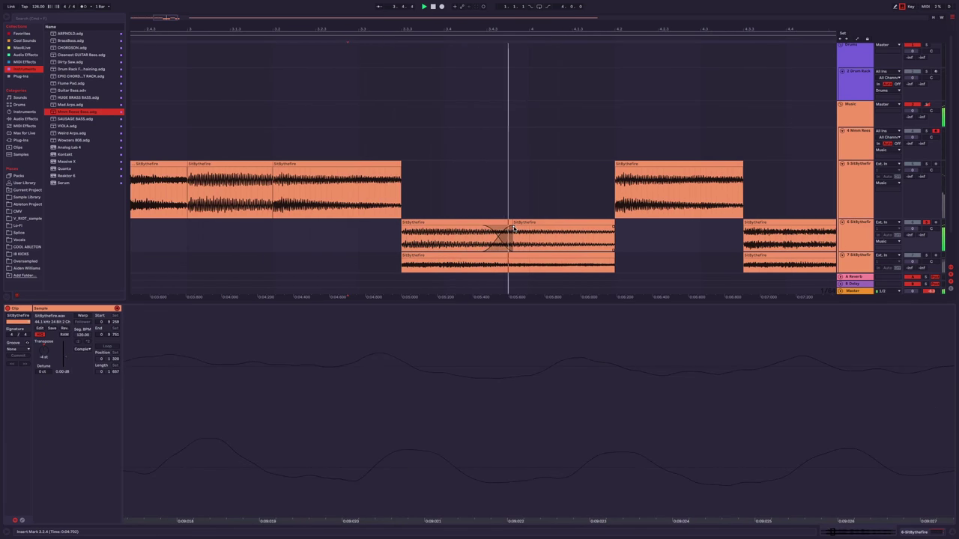
Try to shift the crossfade on the low vocal layer past 4.1.1, replaying the layer from 3.3.2.
mouse_move(514, 228)
mouse_down()
mouse_move(527, 228)
mouse_move(501, 228)
mouse_up()
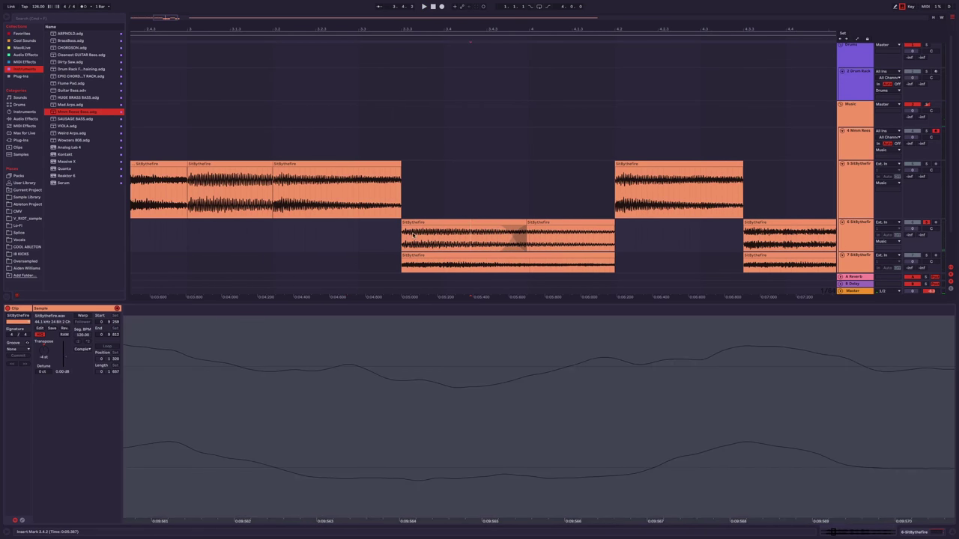
click(396, 234)
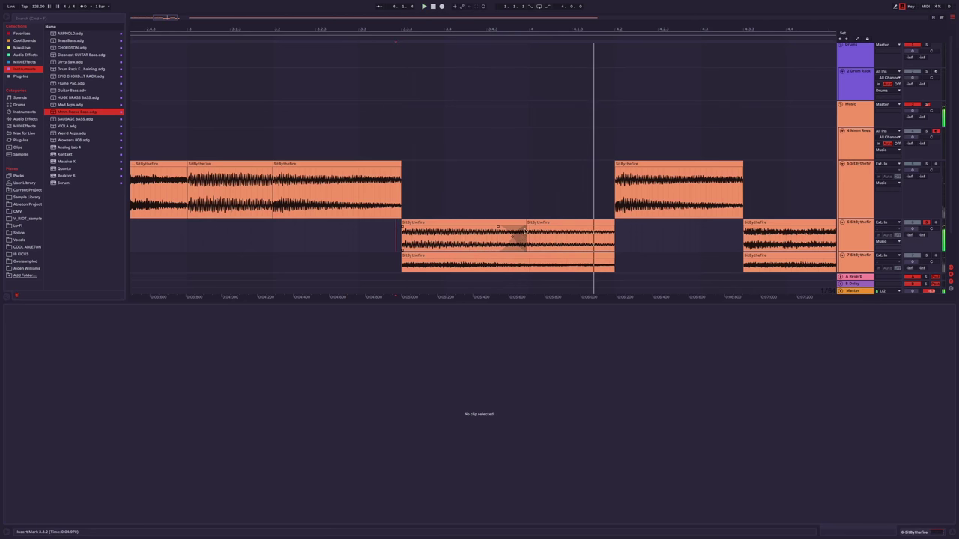
drag(526, 228, 544, 227)
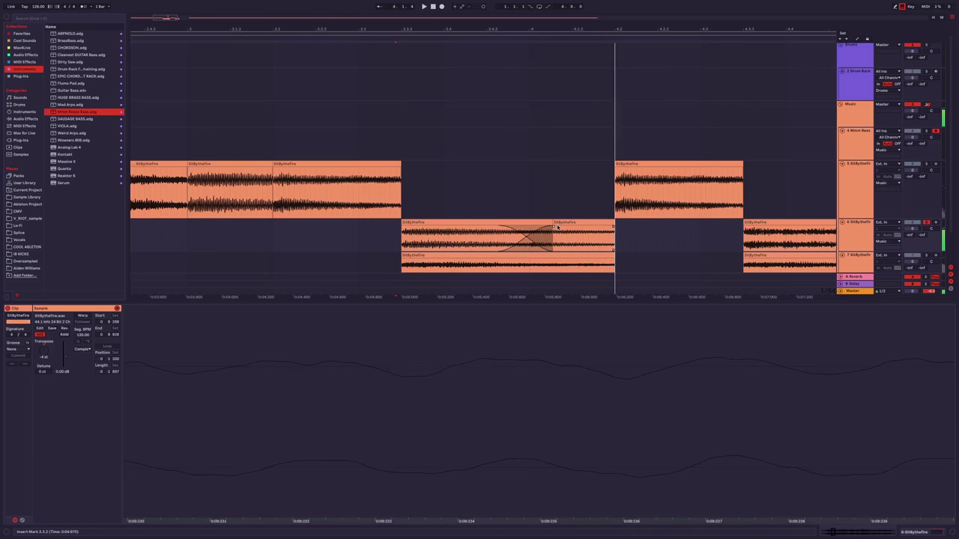
scroll(557, 227, up, 3)
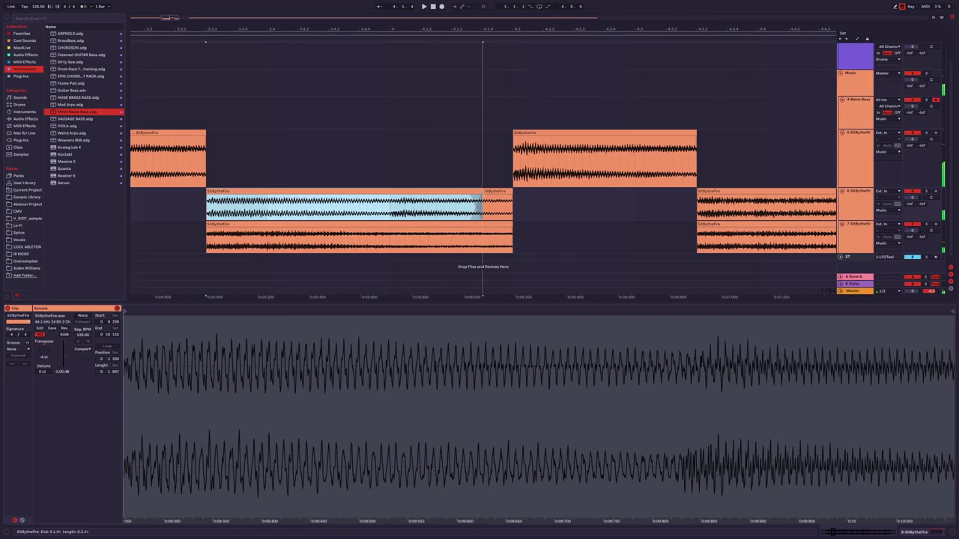
Remove the low layer's segments after 4.1.1, and stretch the warped 3.3.3 clip so it ends at 4.2.1.
key(Delete)
click(385, 187)
click(385, 188)
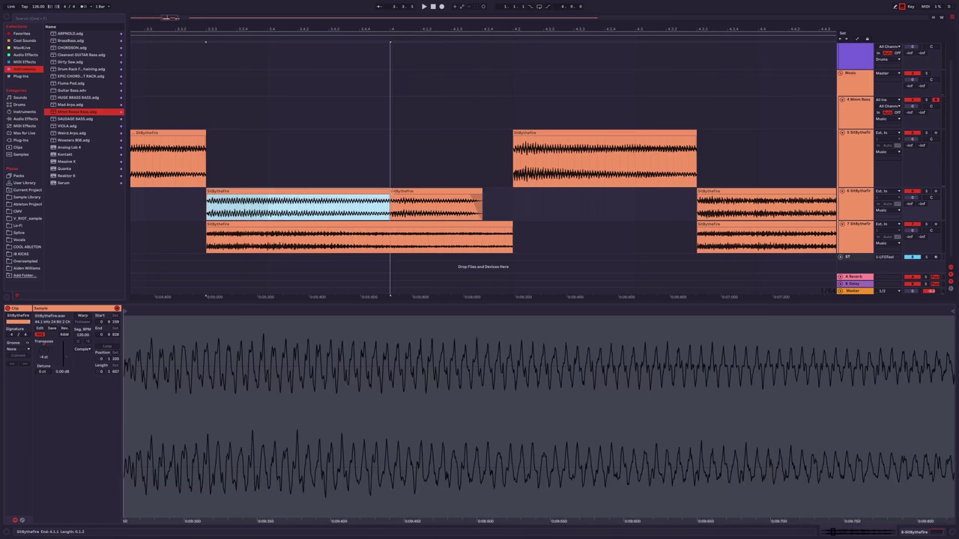
click(83, 315)
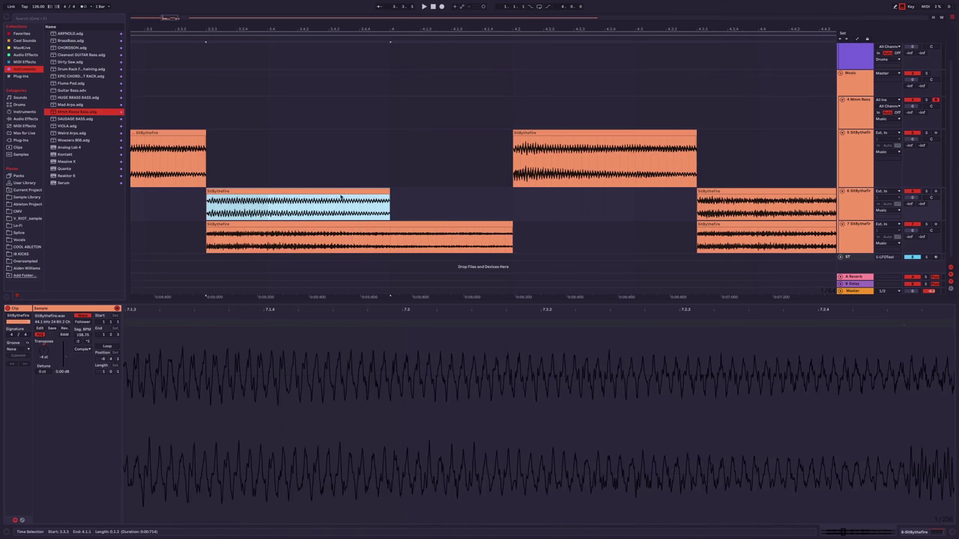
drag(386, 191, 513, 192)
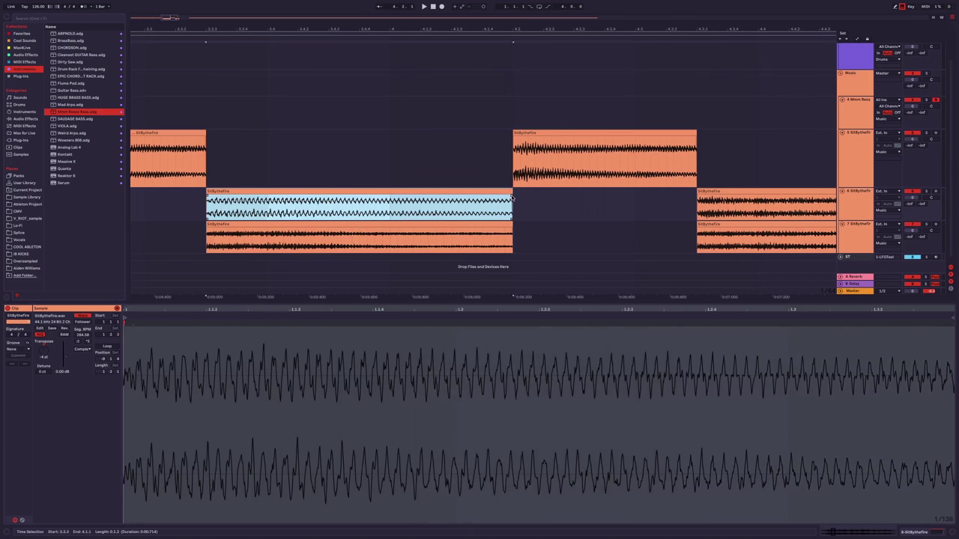
Play the stretched low-layer clip and audition the Texture warp mode before switching it to Complex Pro.
key(space)
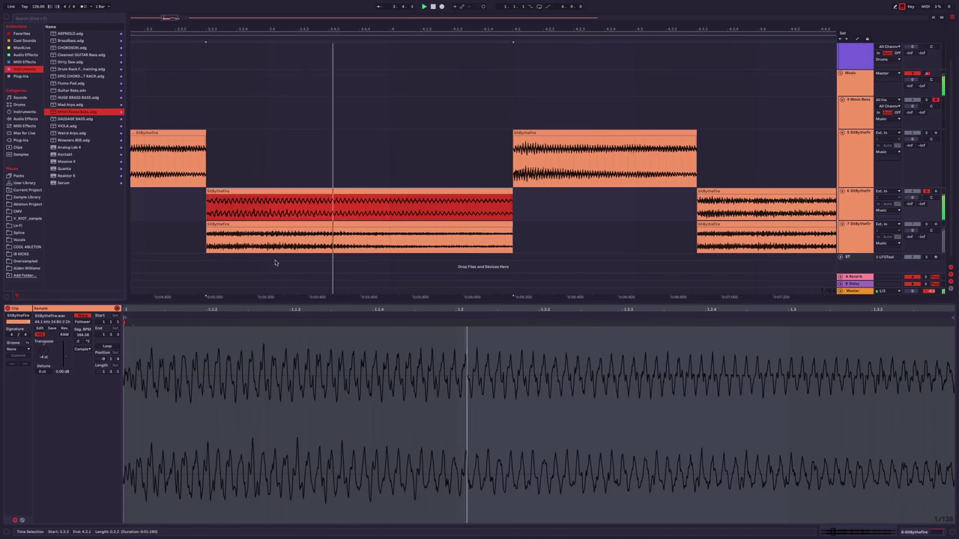
click(82, 349)
click(82, 361)
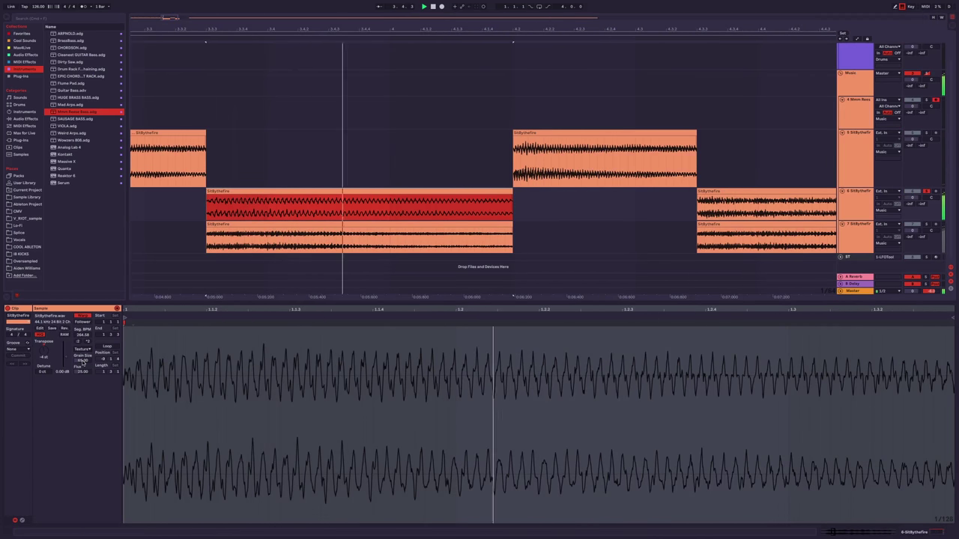
click(82, 349)
click(83, 382)
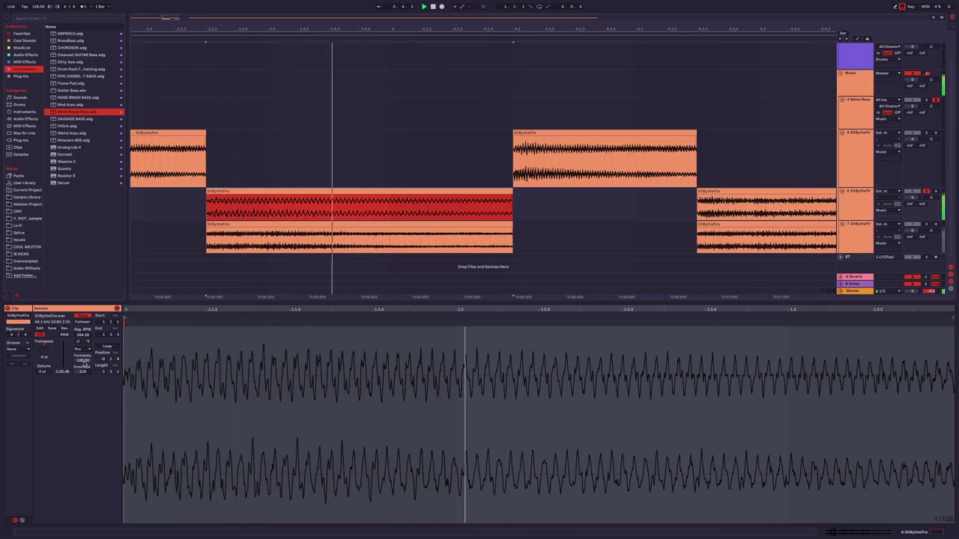
Play the vocal layers in context from about 2.4.4 and lower the low layer's track volume slightly.
key(minus)
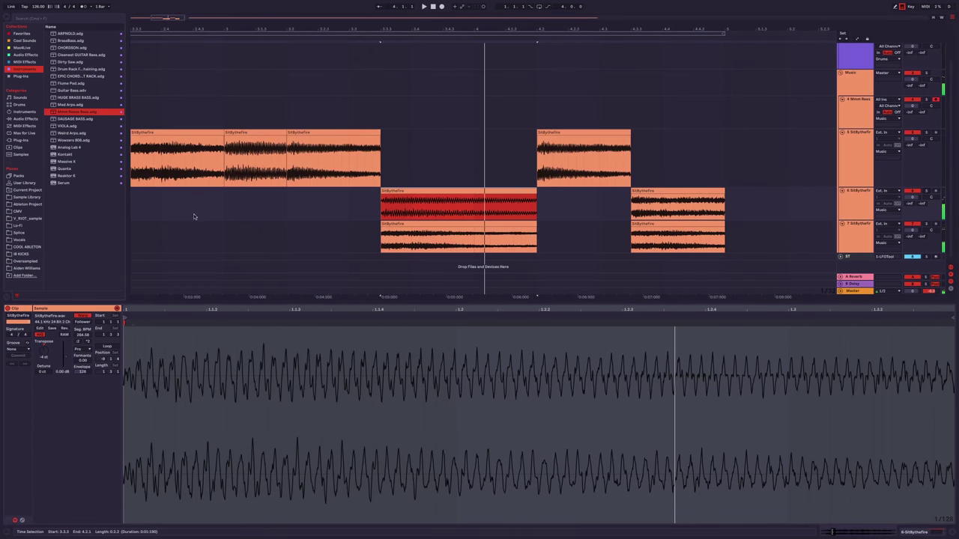
click(279, 204)
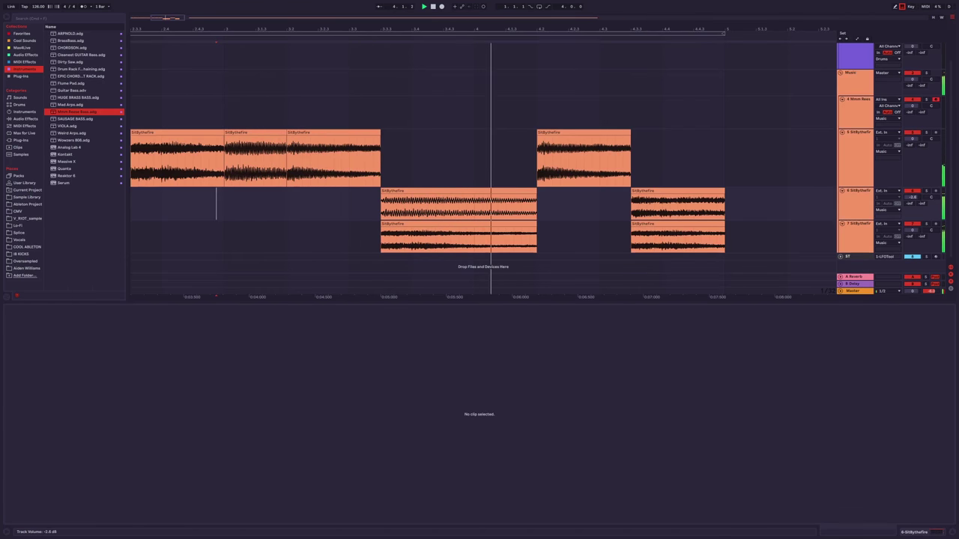
key(minus)
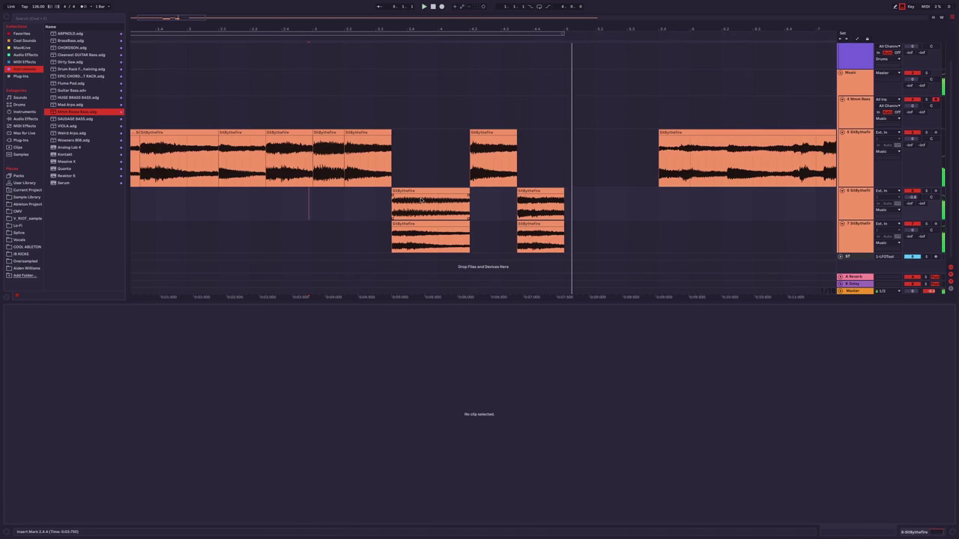
Try to replace the low layer's 4.3.3 chop with a copy of the stretched 3.3.3 clip.
click(528, 201)
key(ctrl+j)
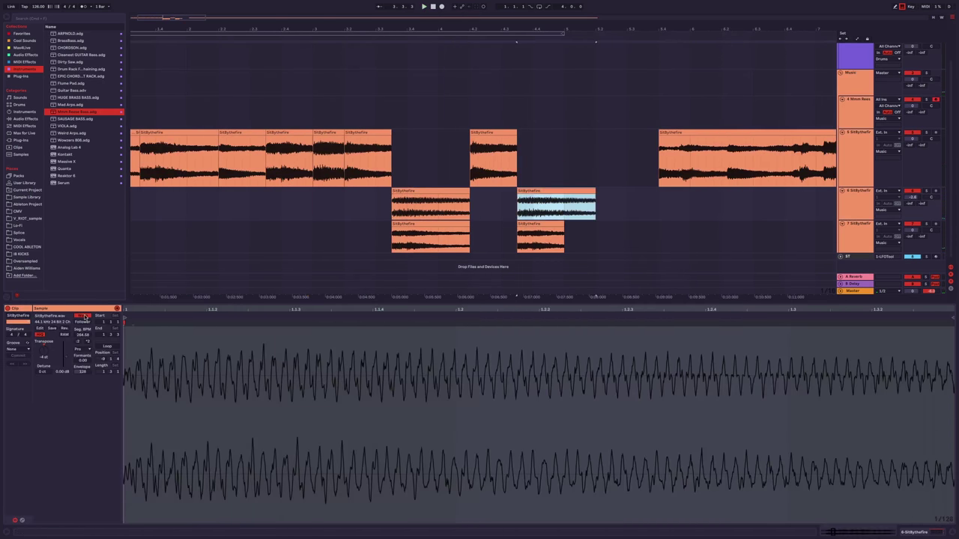
key(ctrl+z)
Add a chop from the remaining vocal take at 4.3.3 on the main vocal track, and move its next slice to 4.4.2.
key(space)
key(ctrl+alt+l)
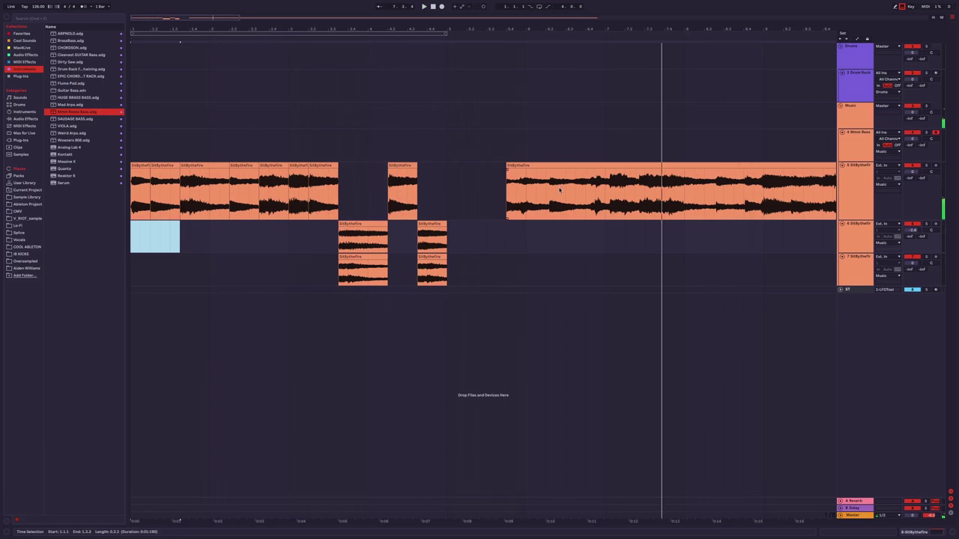
drag(526, 193, 504, 204)
key(space)
key(space)
scroll(504, 204, up, 3)
key(Delete)
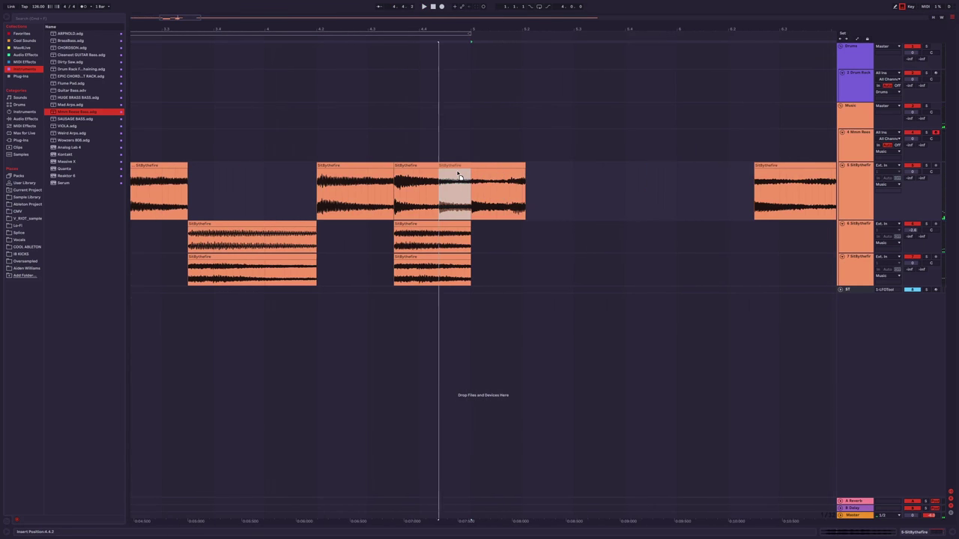
Play the new chops from several points, including 4.1.1 and 2.4.4, and check their timing with the metronome.
click(391, 147)
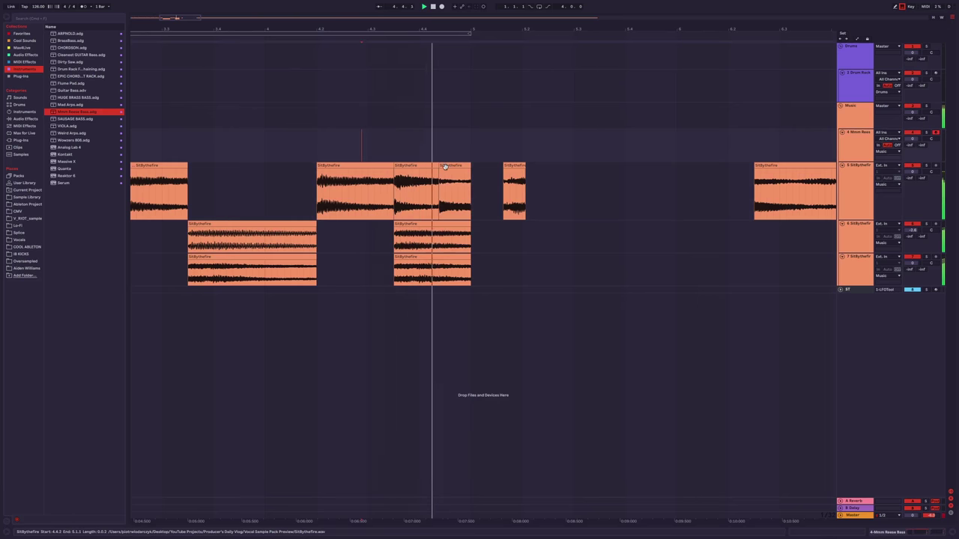
click(271, 145)
key(space)
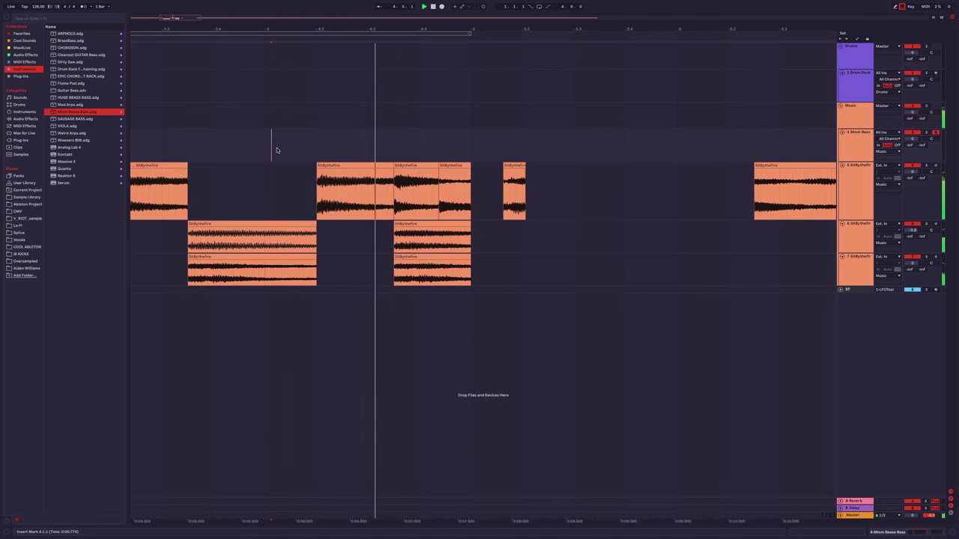
scroll(250, 187, down, 5)
click(247, 236)
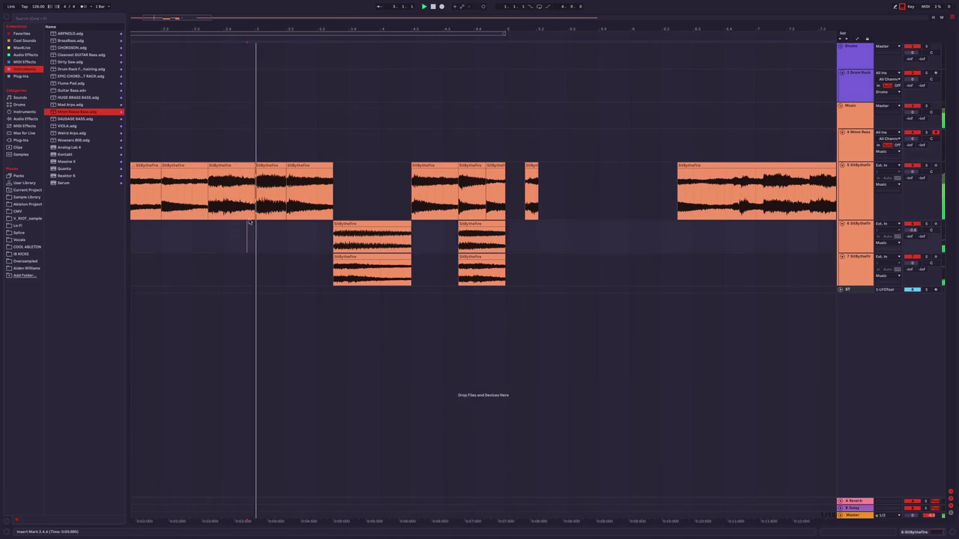
click(84, 6)
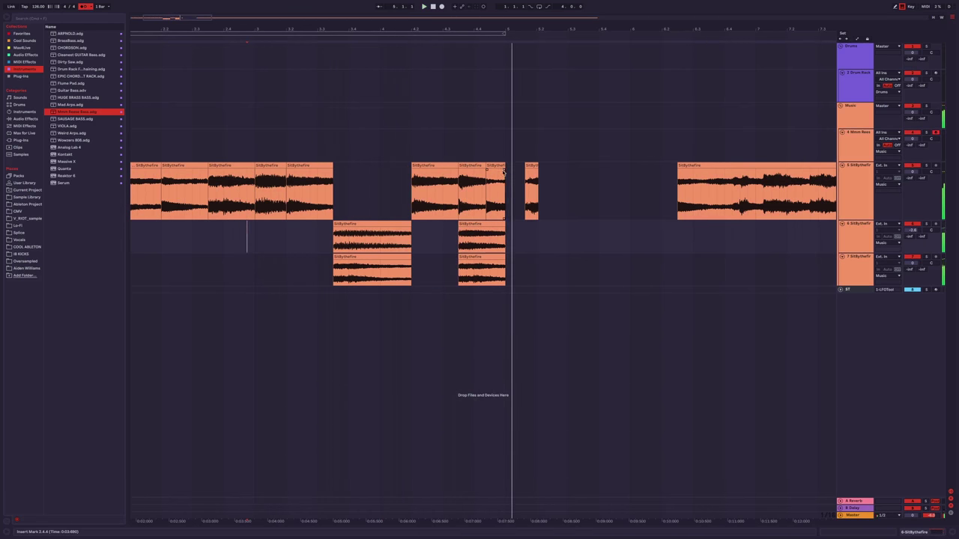
Shift the last main-track slice to start at 4.4.3 and end at 5.1.1, and extend the 4.3.3 chop to meet it.
scroll(487, 165, up, 3)
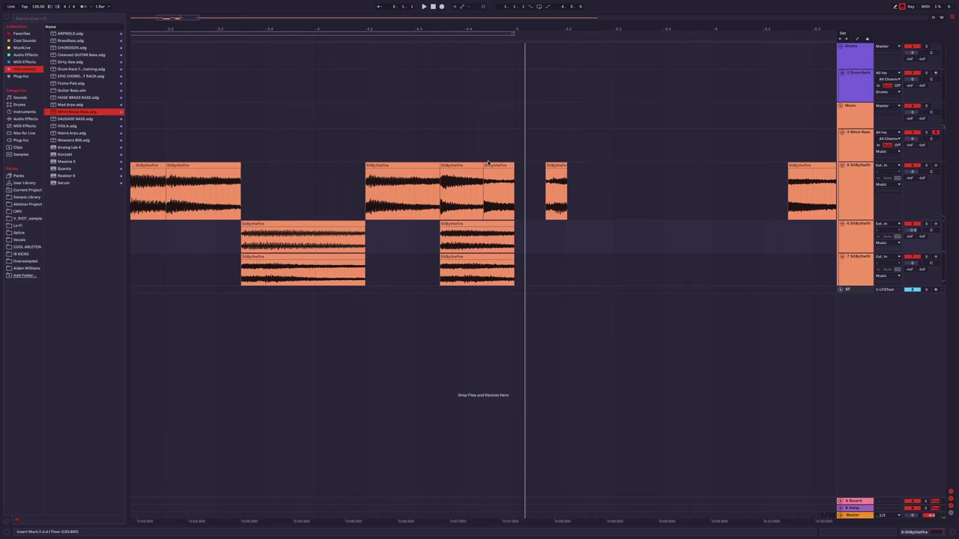
drag(442, 191, 487, 191)
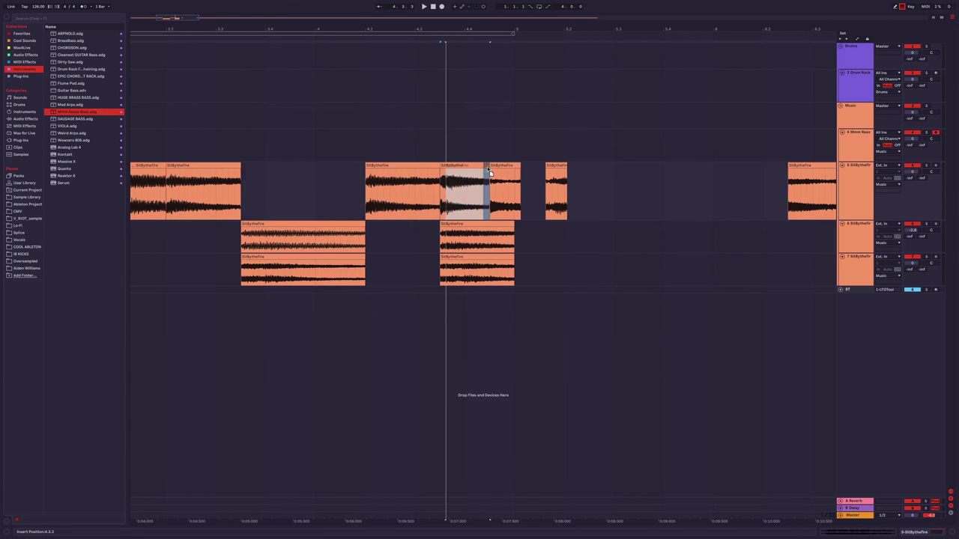
click(437, 153)
drag(438, 152, 488, 70)
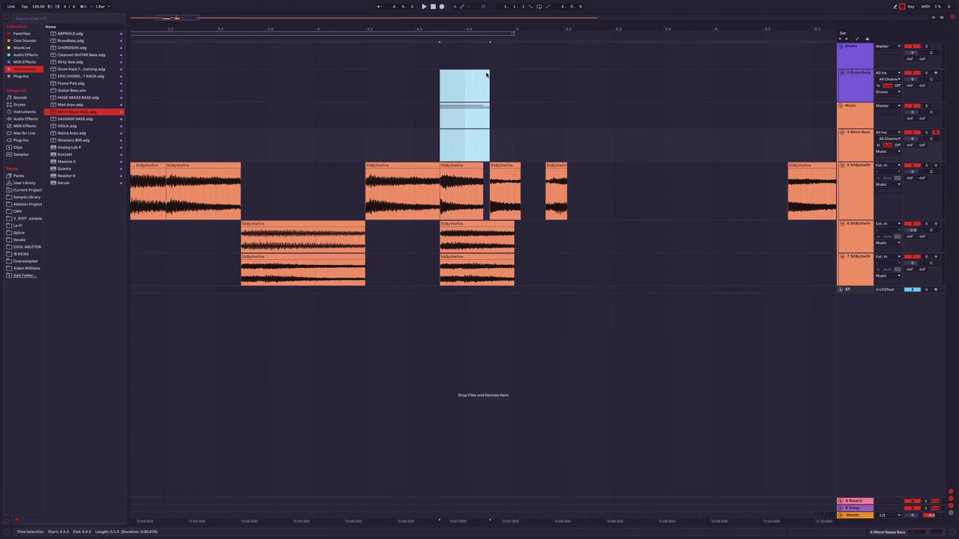
click(488, 64)
key(ctrl+z)
key(ctrl+z)
key(ctrl+z)
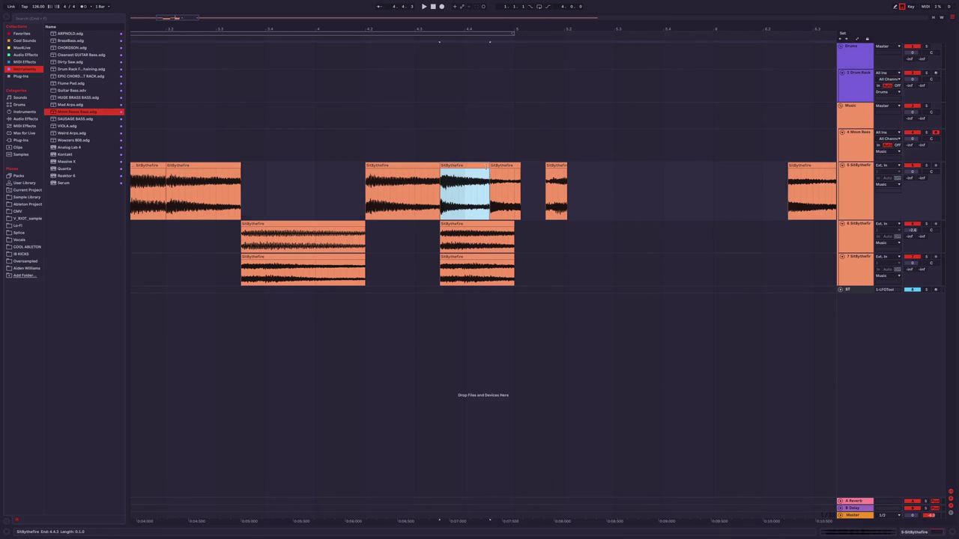
click(365, 118)
key(space)
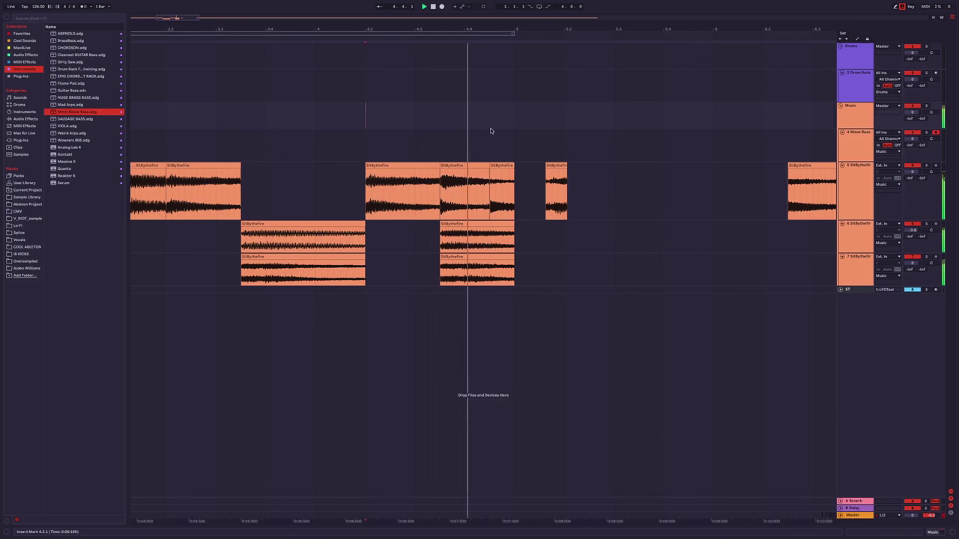
Delete the leftover slice after 5.1.1 and move the remaining vocal take to 10.1.1.
key(minus)
key(minus)
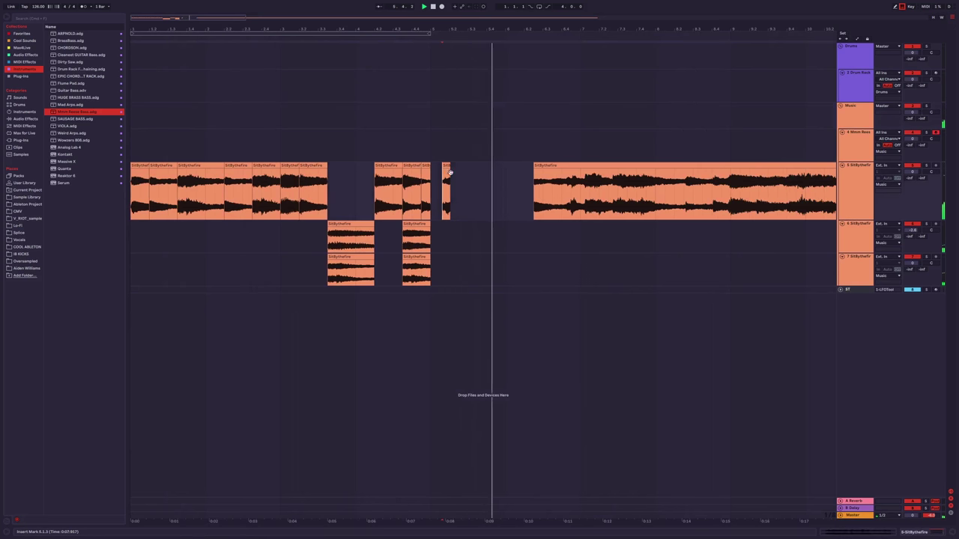
click(445, 188)
key(minus)
key(Delete)
click(507, 174)
key(space)
key(ctrl+z)
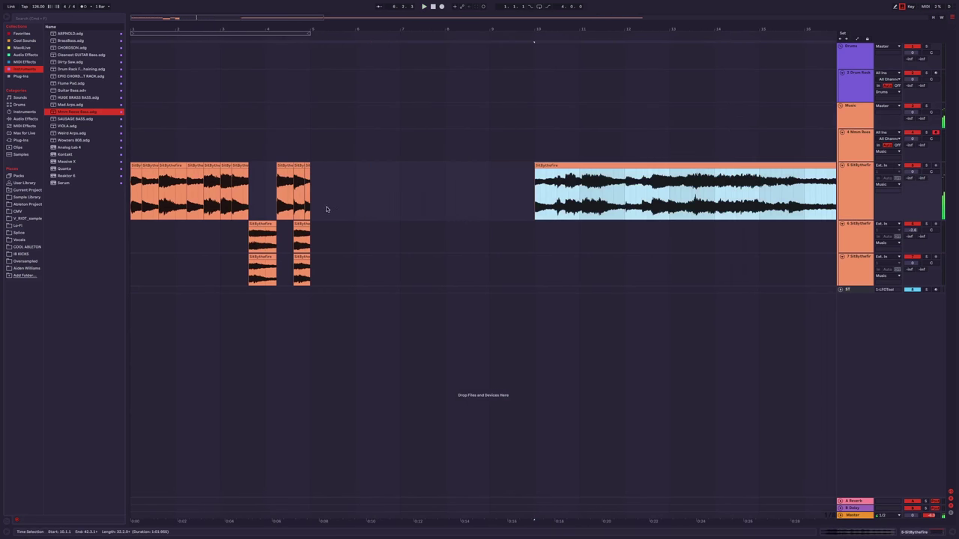
Duplicate the four-bar arrangement of all three vocal tracks to 5.1.1, and remove the low layer's chops at 4.3.3 and 8.3.3.
drag(327, 210, 36, 284)
key(ctrl+d)
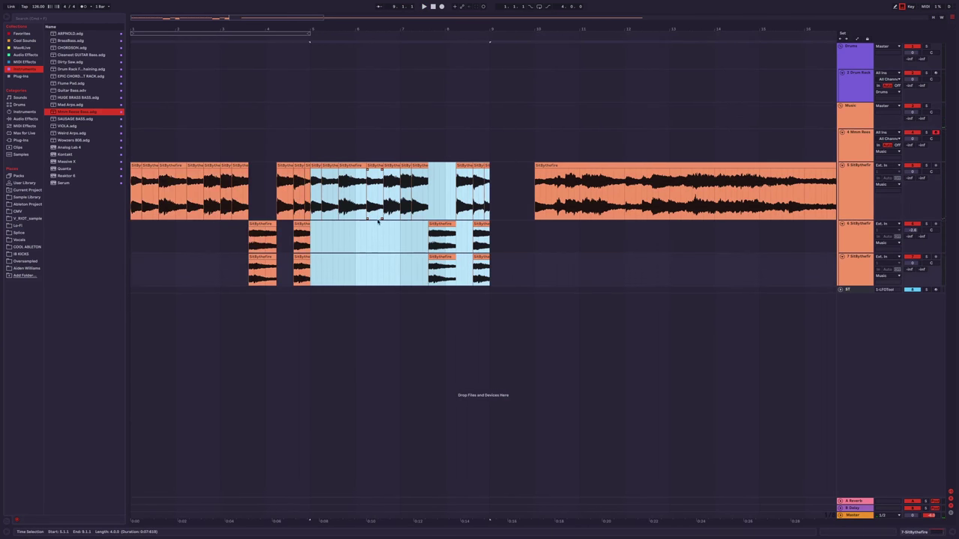
drag(378, 224, 50, 221)
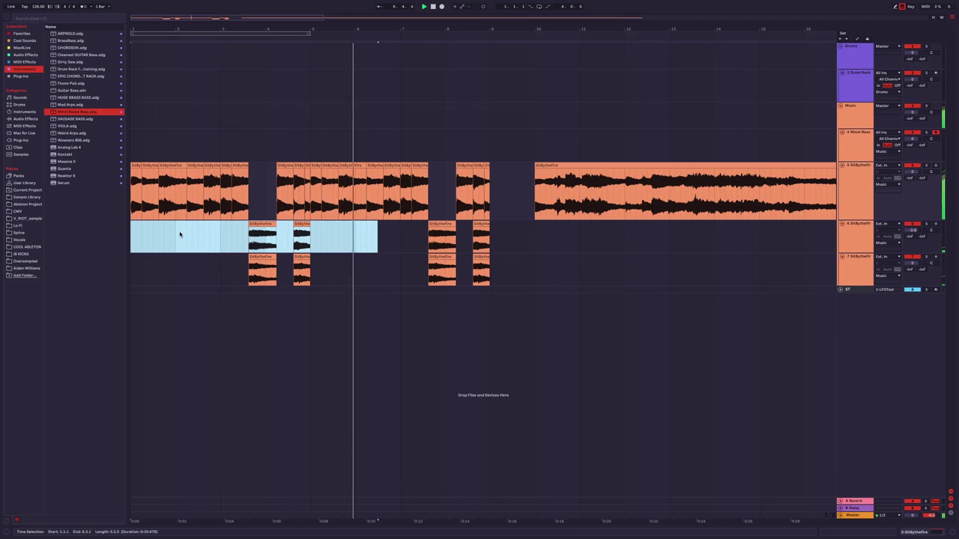
click(309, 261)
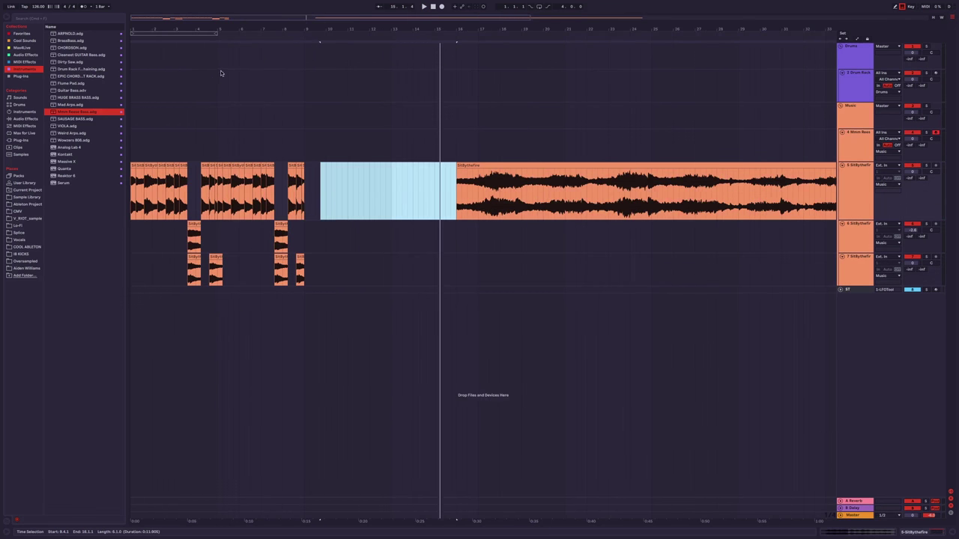
Move the vocal take that starts at 16.1.1 to 9.1.1, and play it from there and from 10.1.1.
drag(473, 175, 322, 178)
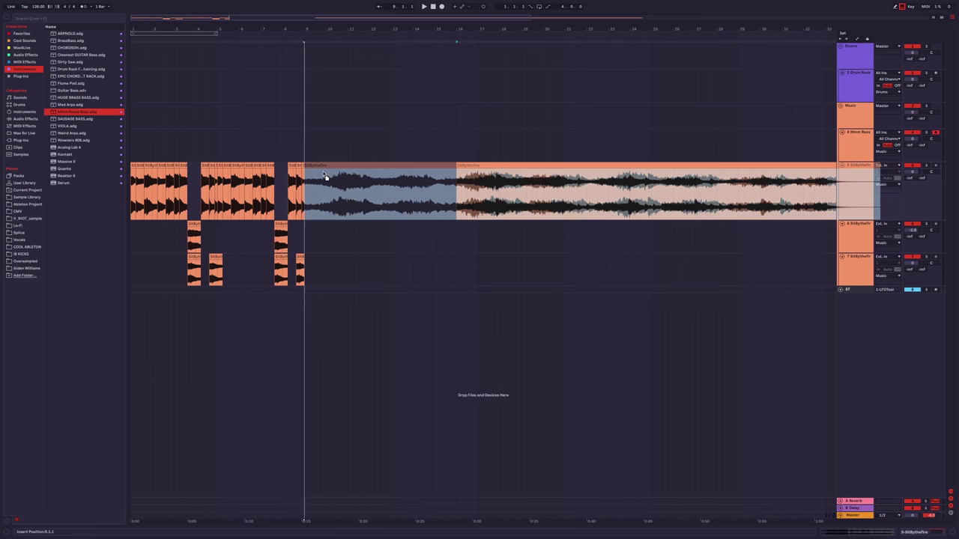
scroll(356, 192, up, 3)
scroll(356, 192, left, 3)
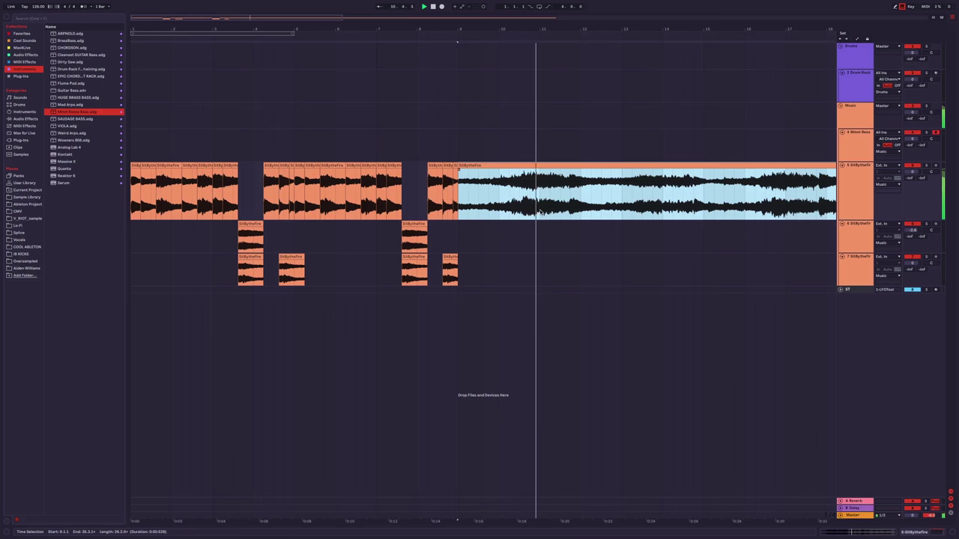
click(509, 201)
key(space)
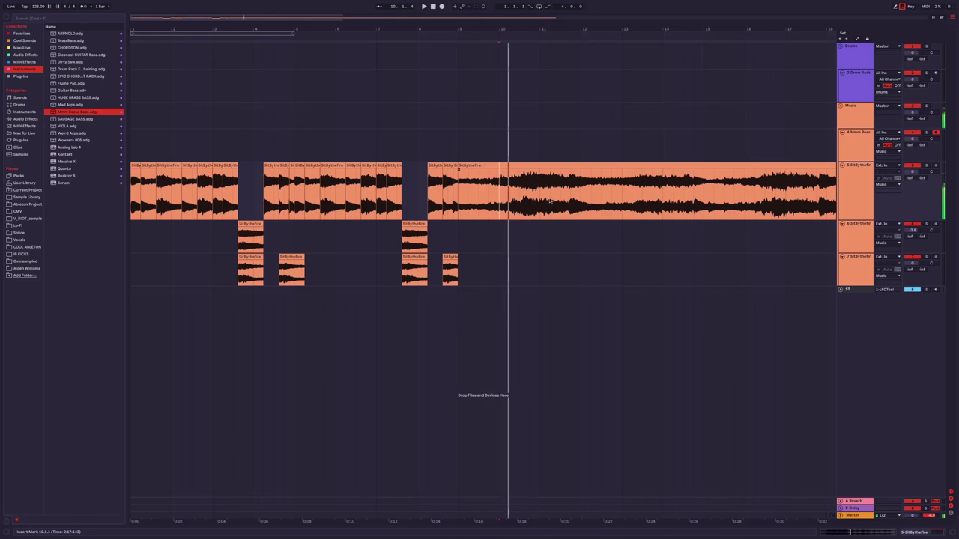
Split the remaining vocal take on the main vocal track at 10.1.1.
drag(470, 191, 492, 190)
scroll(489, 190, up, 5)
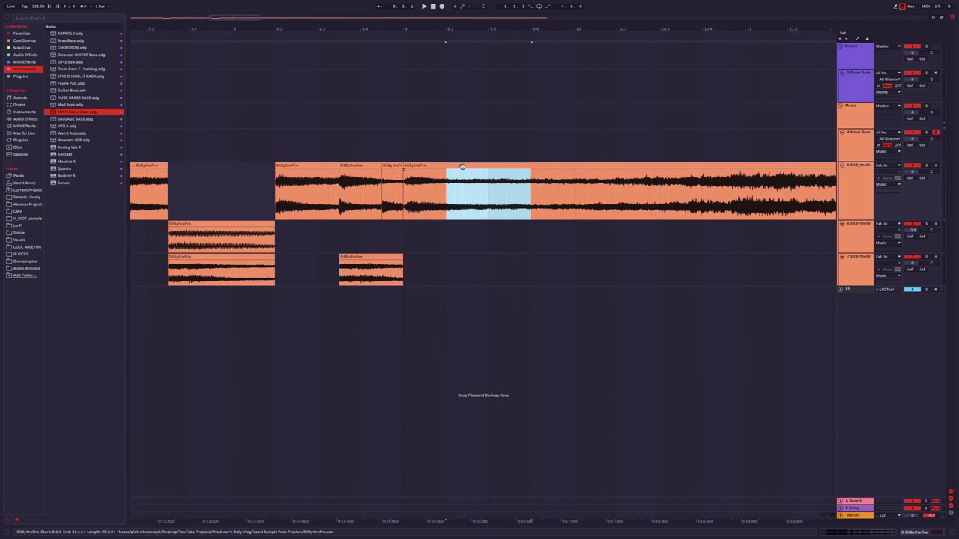
scroll(468, 174, left, 1)
click(592, 166)
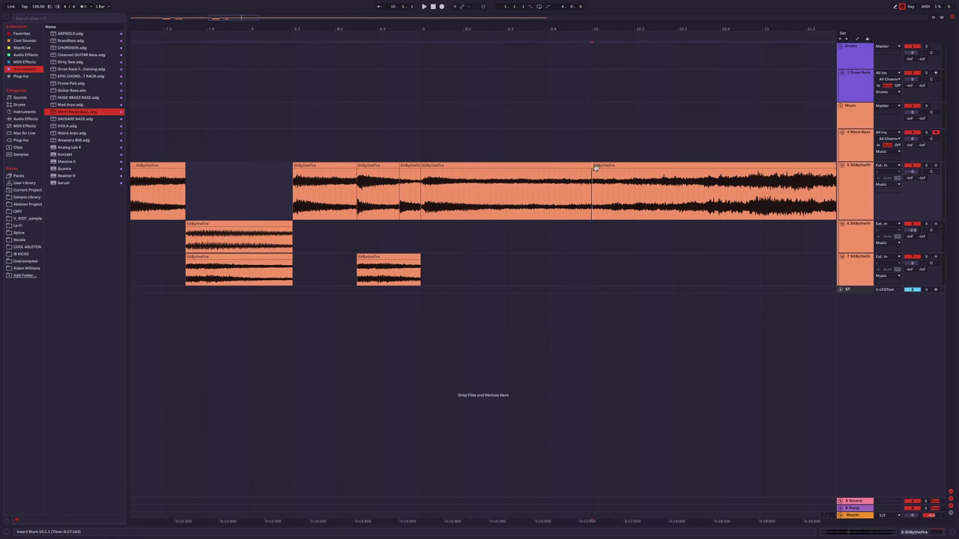
Move the remaining vocal take to about 10.3.2 and play the chops from 8.4.1.
click(705, 173)
drag(704, 174, 704, 174)
key(space)
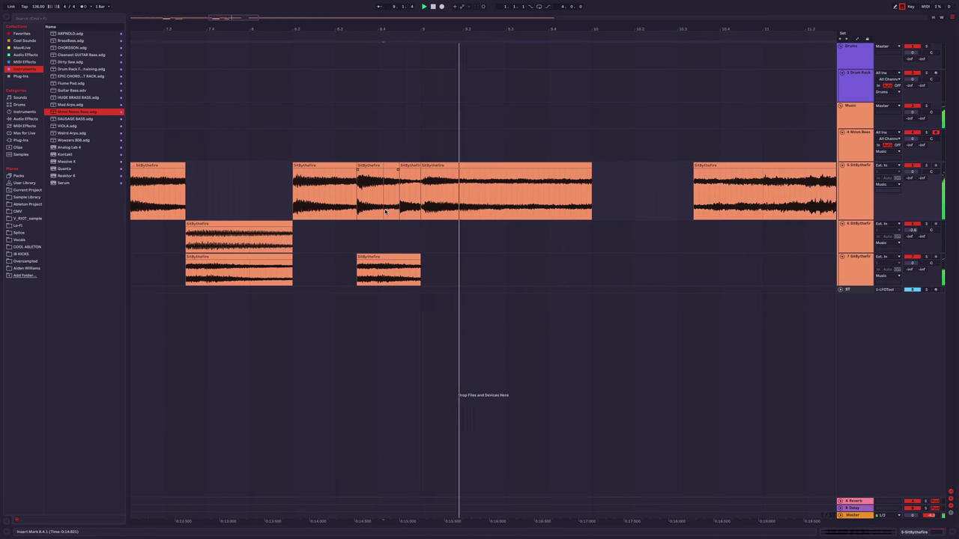
Chop the vocal slice in bar 9 on the main vocal track, leaving a short gap at 9.2.1.
key(space)
drag(452, 191, 504, 180)
click(423, 156)
key(space)
scroll(472, 172, up, 3)
key(Delete)
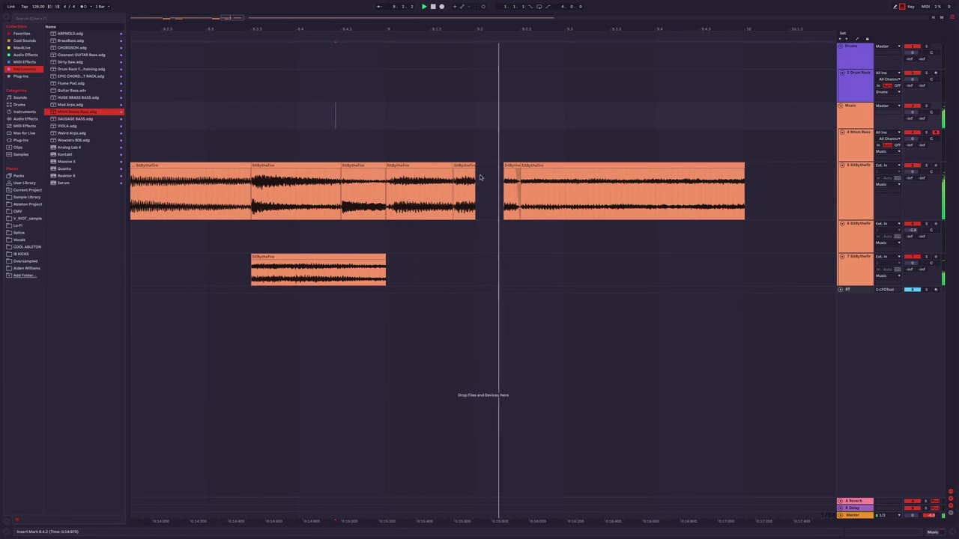
Play the edited bar 9, repeat its chops in bar 10, and place the remaining vocal take at 11.1.1.
click(512, 165)
key(space)
key(space)
scroll(445, 152, down, 2)
click(364, 137)
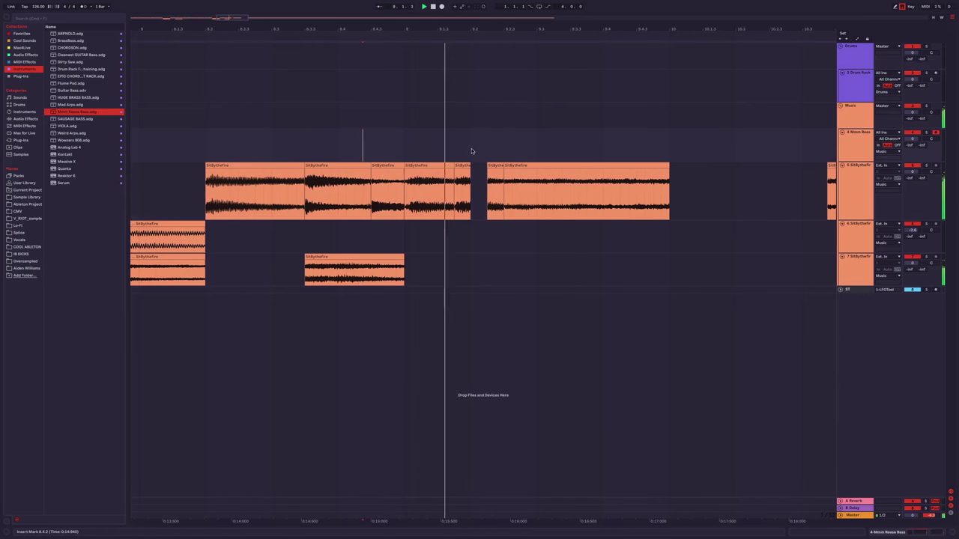
scroll(294, 135, down, 2)
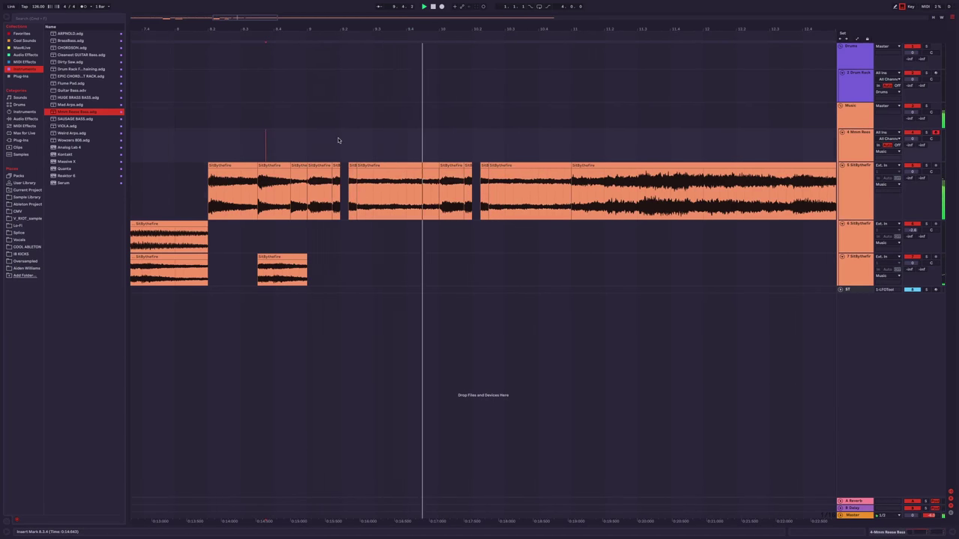
Split the remaining vocal take at 11.4.3 and move the slice starting there back into the end of bar 10.
click(433, 192)
key(space)
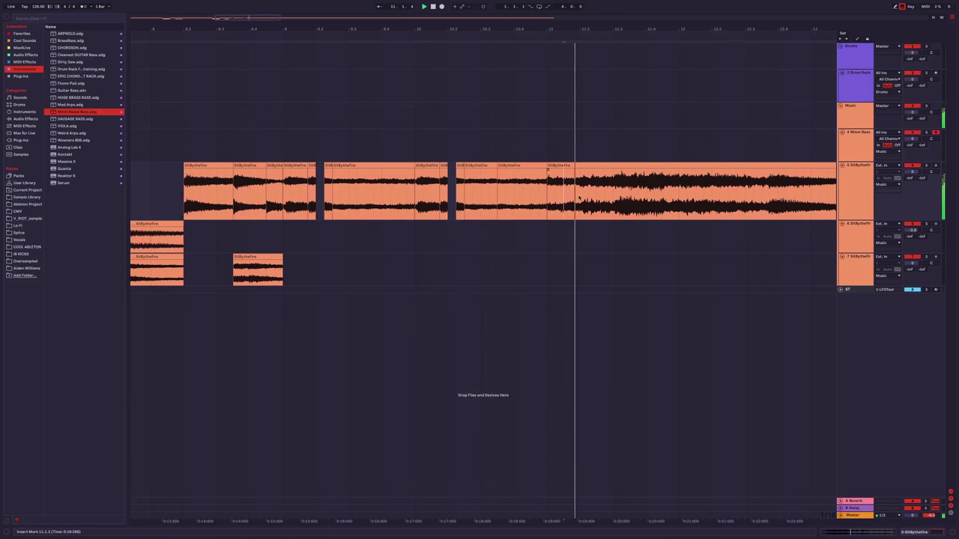
click(608, 201)
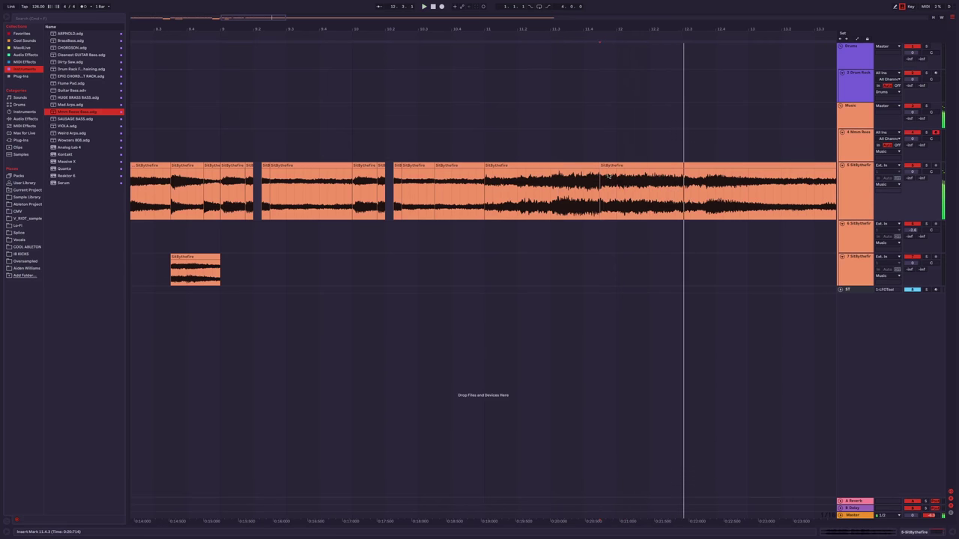
shift+click(689, 200)
drag(629, 191, 463, 183)
click(288, 140)
click(162, 140)
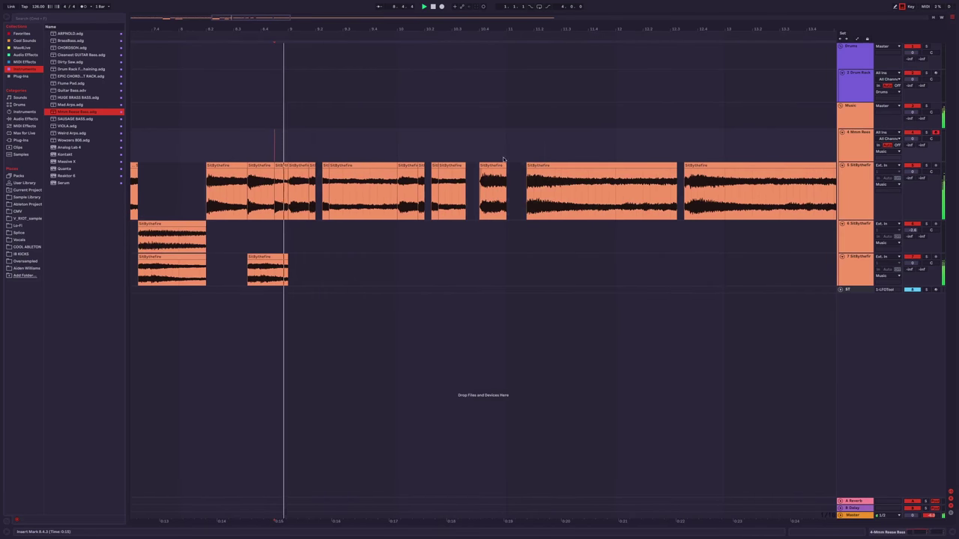
Move the vocal slice after 11.1.3 back to 10.4.1 and extend the preceding slice up to it.
click(541, 177)
drag(540, 177, 490, 181)
scroll(522, 176, up, 5)
click(536, 181)
drag(325, 179, 429, 171)
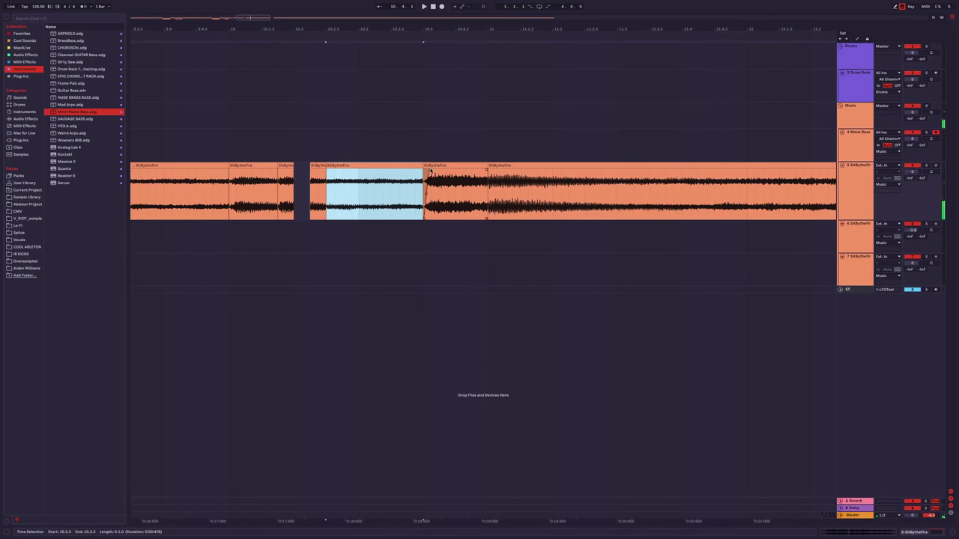
Crossfade the vocal slices meeting at 10.4.1, lengthen the fade back to about 10.3.1, and play the transition.
click(428, 172)
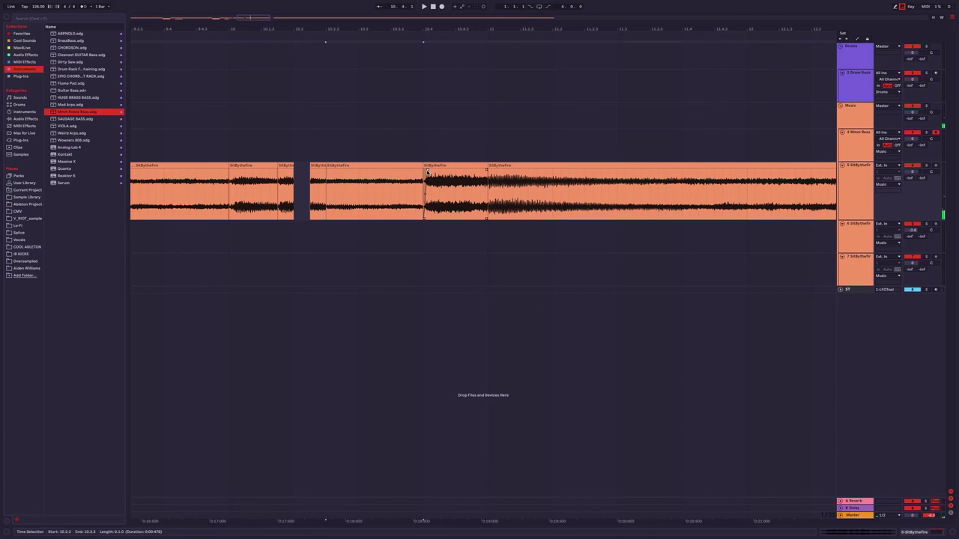
click(456, 166)
key(ctrl+z)
key(space)
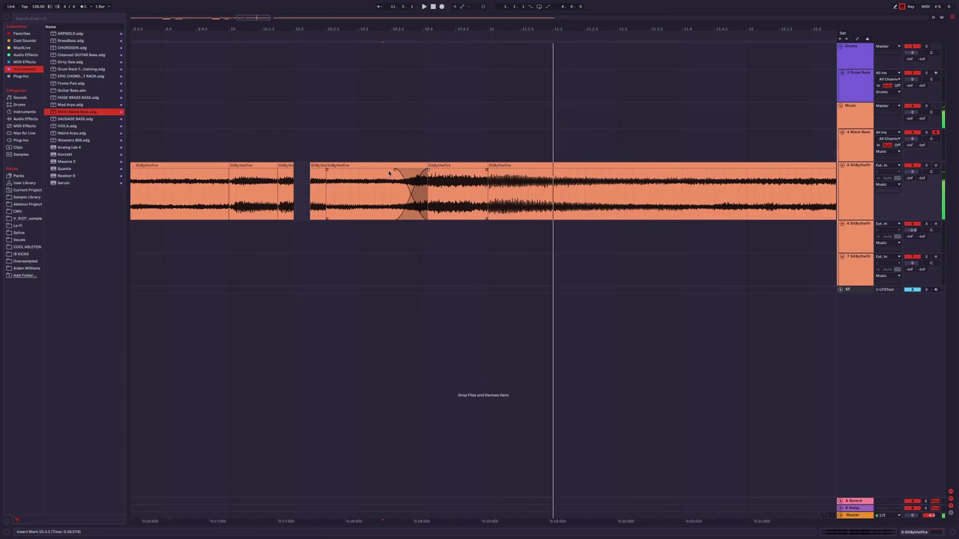
drag(394, 169, 352, 171)
click(382, 171)
click(346, 144)
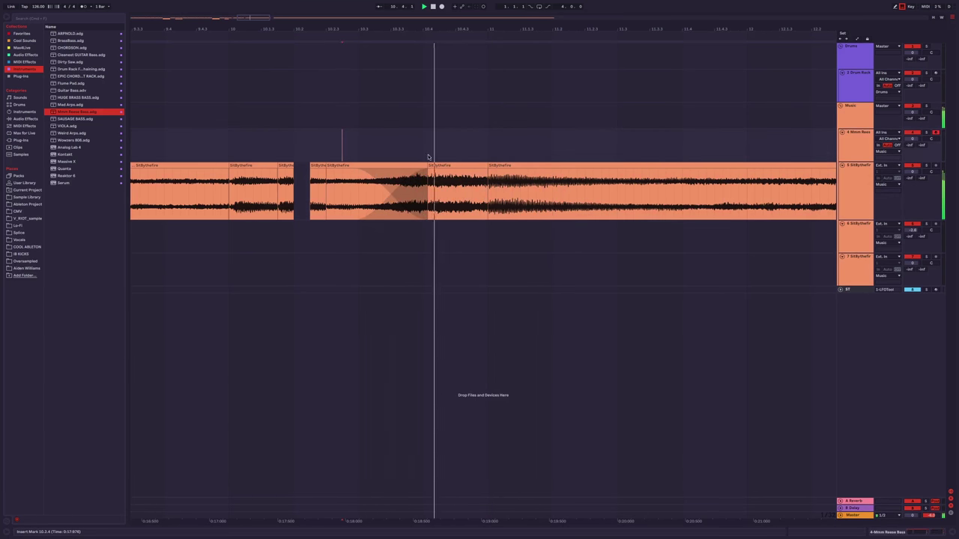
Build the bar 11 chops with a short gap at 11.2.1, and play them from 10.4.3.
click(492, 165)
key(space)
drag(536, 187, 579, 181)
key(Delete)
click(555, 164)
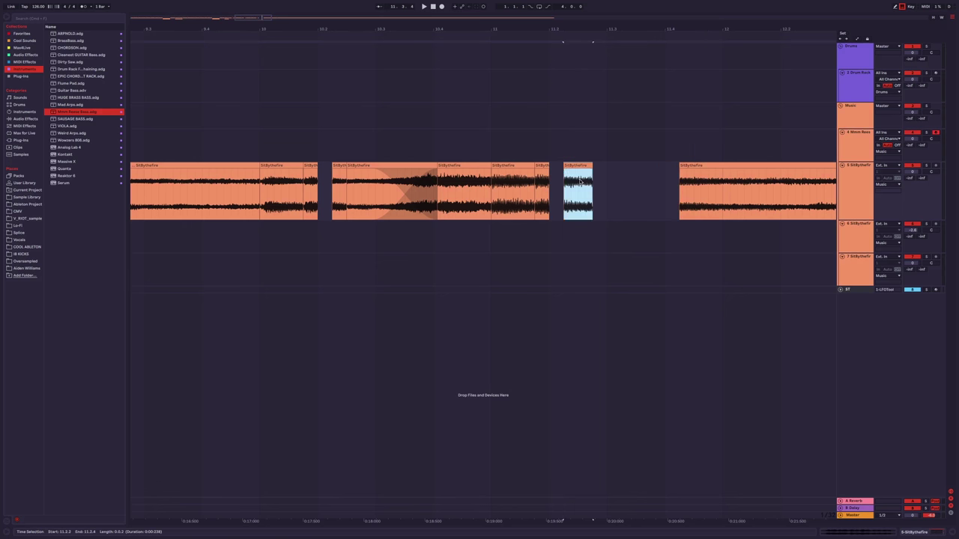
click(512, 154)
key(space)
scroll(471, 144, down, 3)
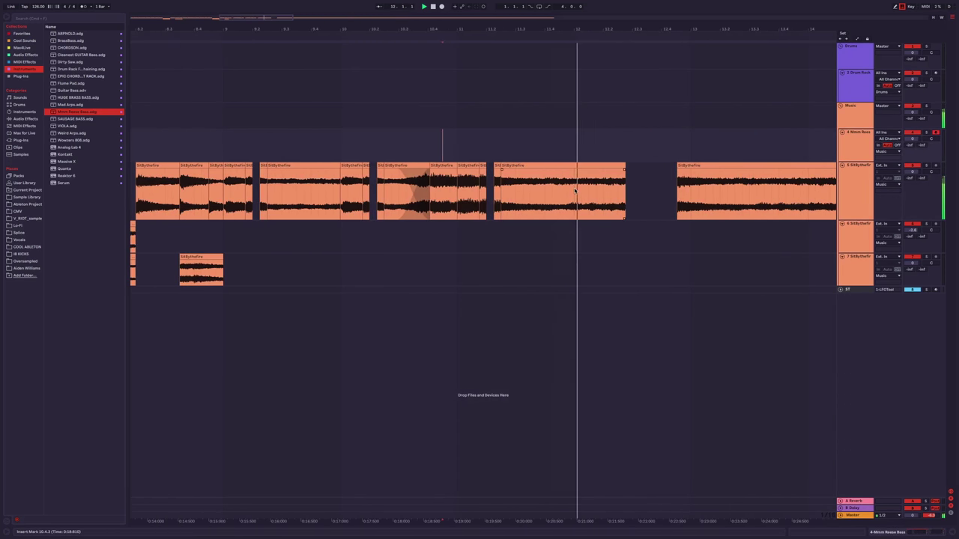
Continue the chop pattern through bar 12 with a short gap at 12.2.1, and place the remaining take at 13.1.1.
key(space)
click(541, 134)
key(ctrl+z)
key(space)
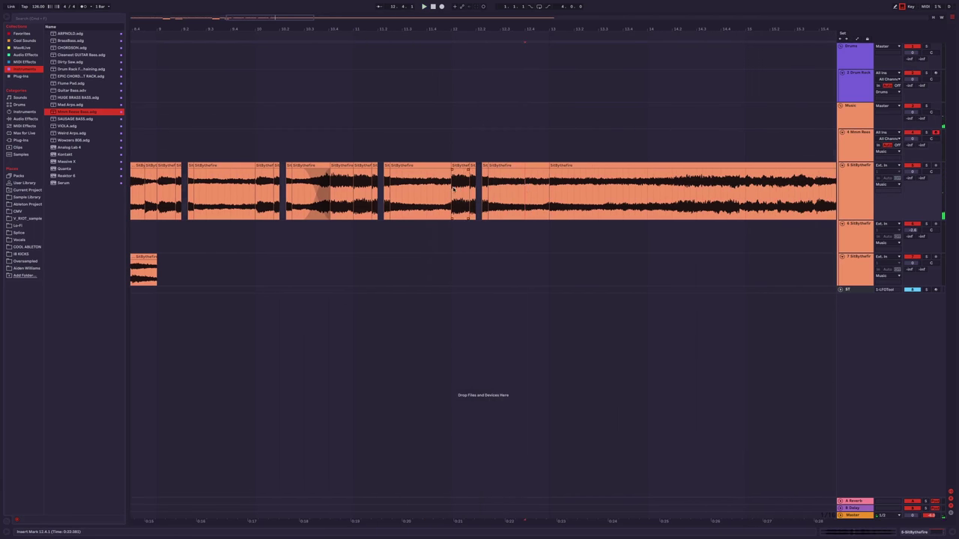
scroll(452, 189, down, 3)
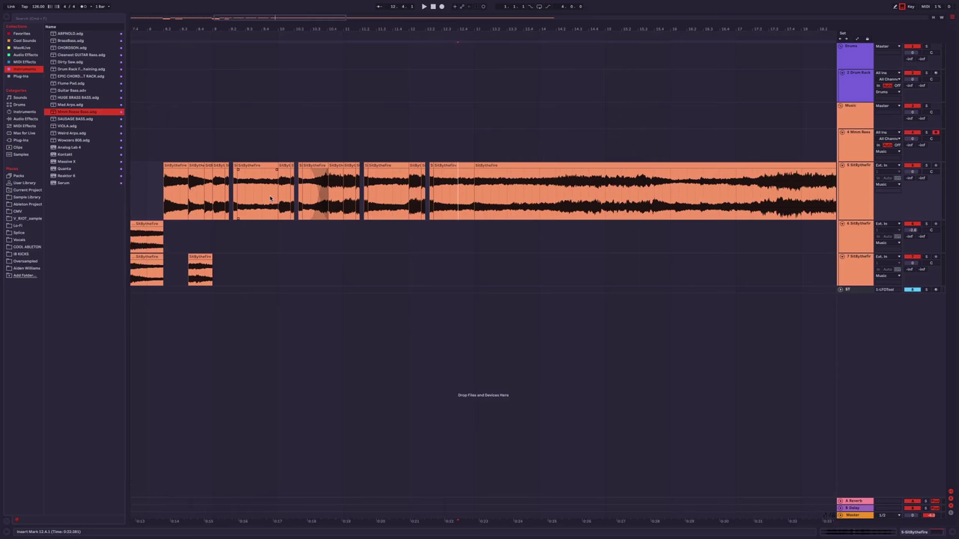
scroll(300, 183, down, 2)
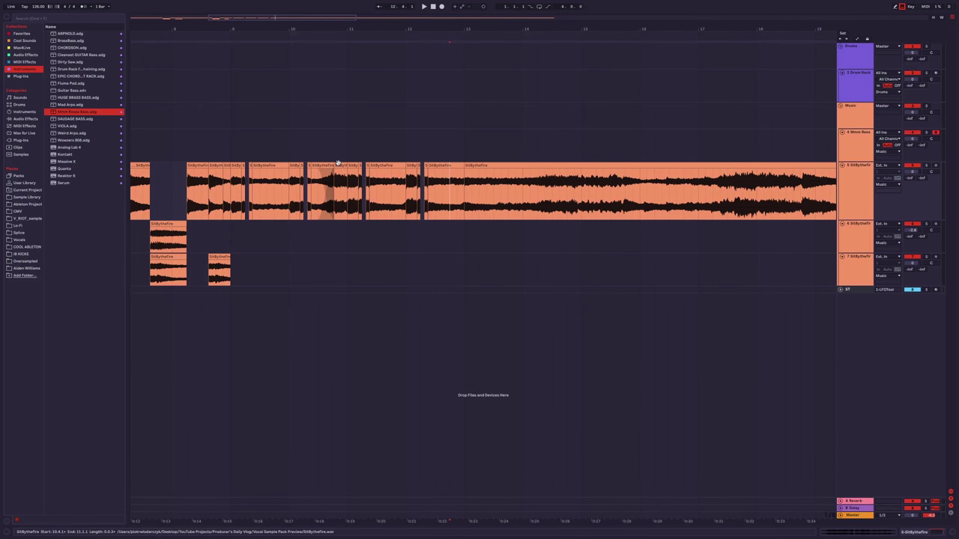
Crossfade the vocal slices around 12.4.1 and play the transition from 12.2.3.
scroll(463, 200, up, 4)
key(space)
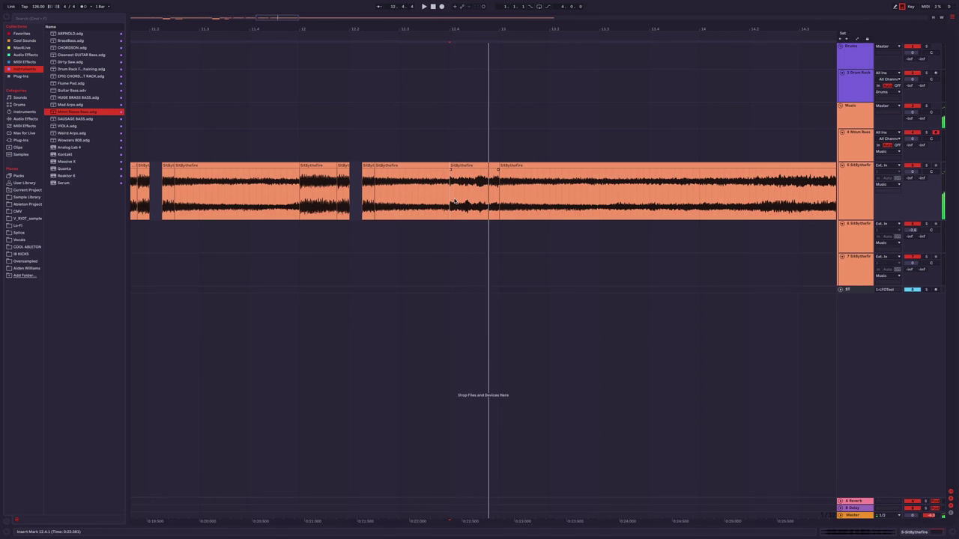
drag(454, 201, 489, 187)
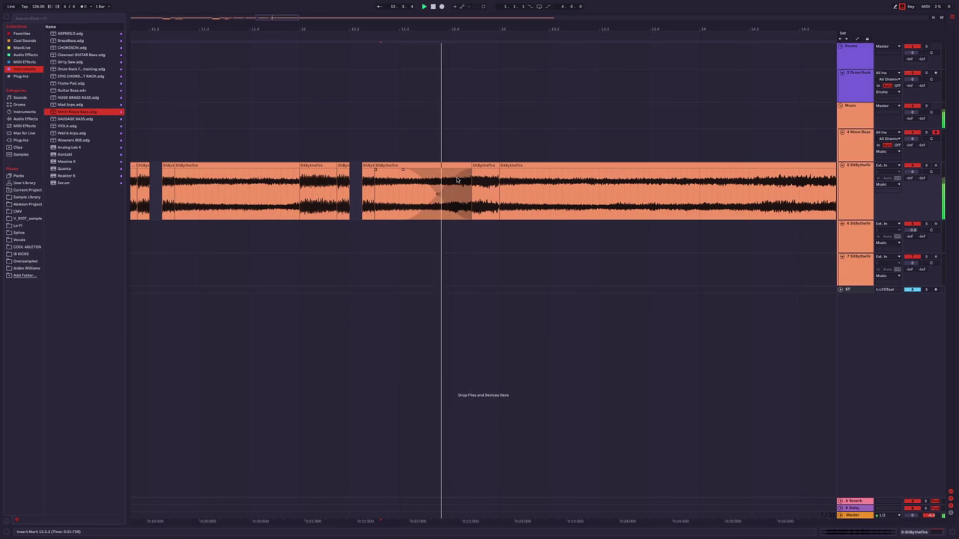
Play the remaining vocal take from 13.4.3 and move it to about 19.3.
scroll(457, 180, down, 6)
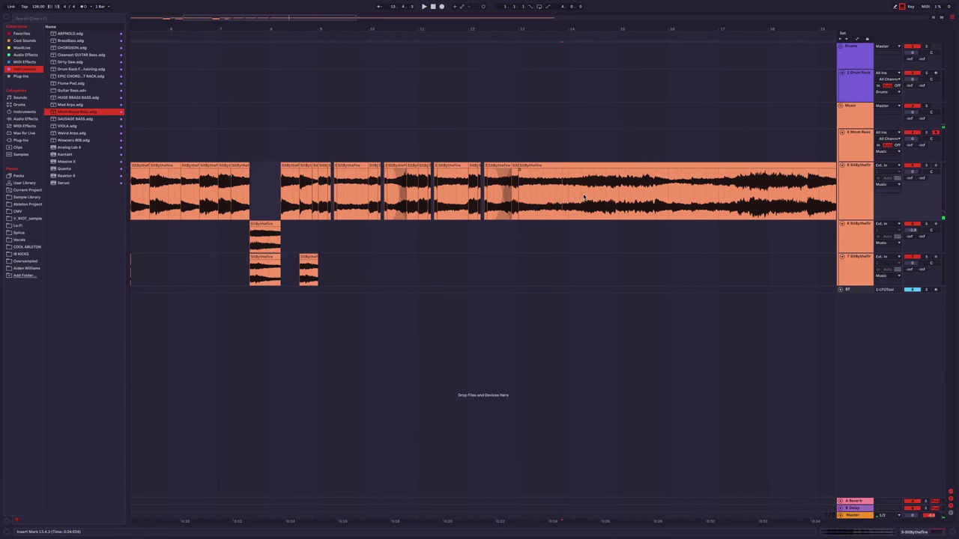
scroll(584, 197, down, 2)
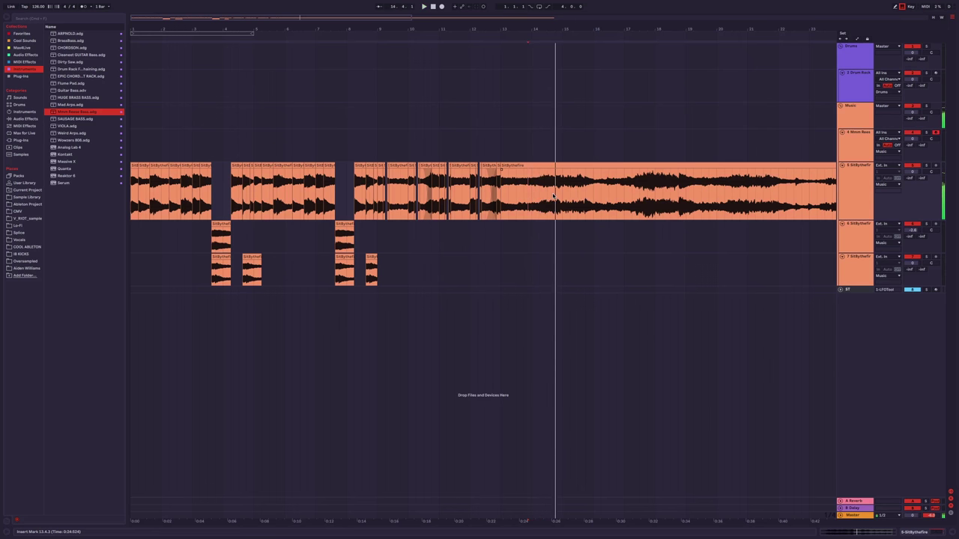
key(space)
key(space)
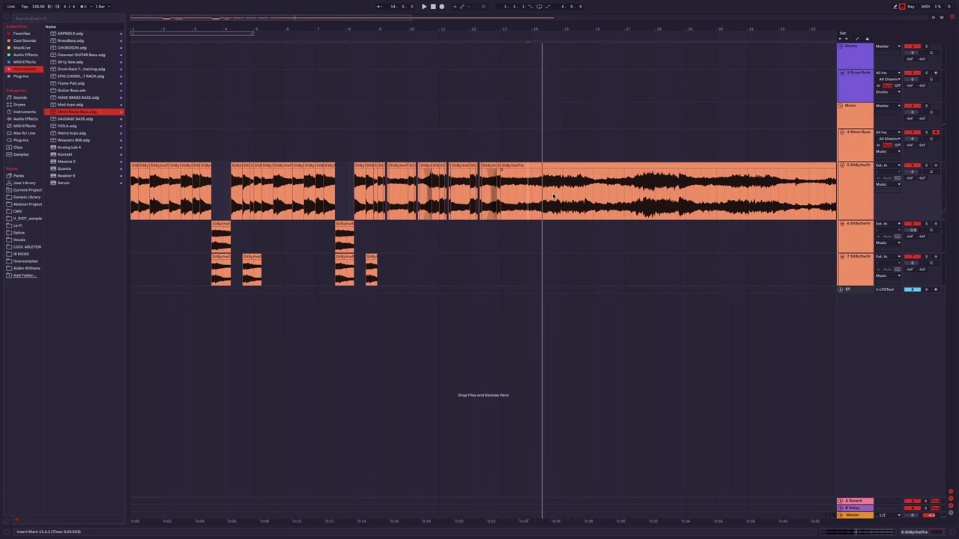
key(space)
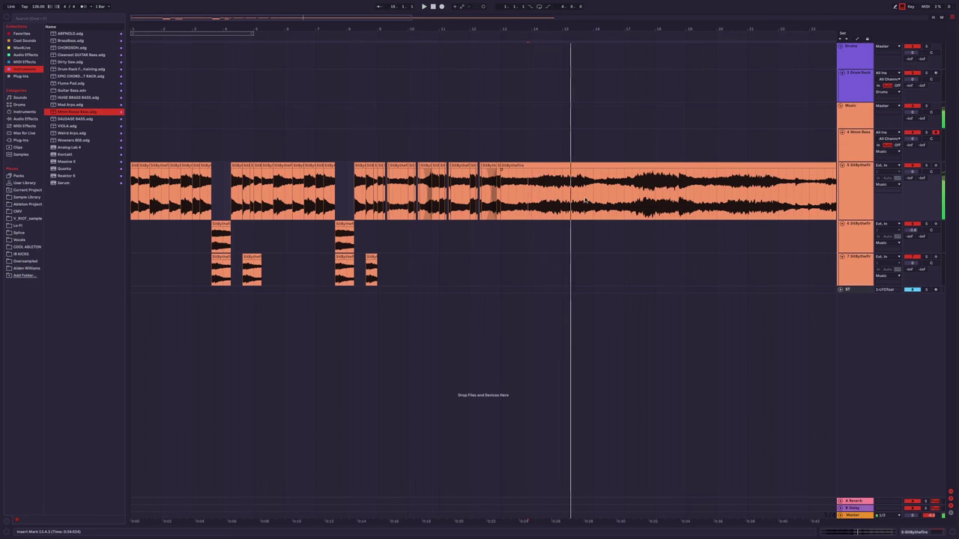
key(minus)
drag(420, 188, 546, 187)
Duplicate the four bars of vocal chops from bar 9 to 13.1.1, and play the arrangement from the start.
drag(274, 155, 132, 154)
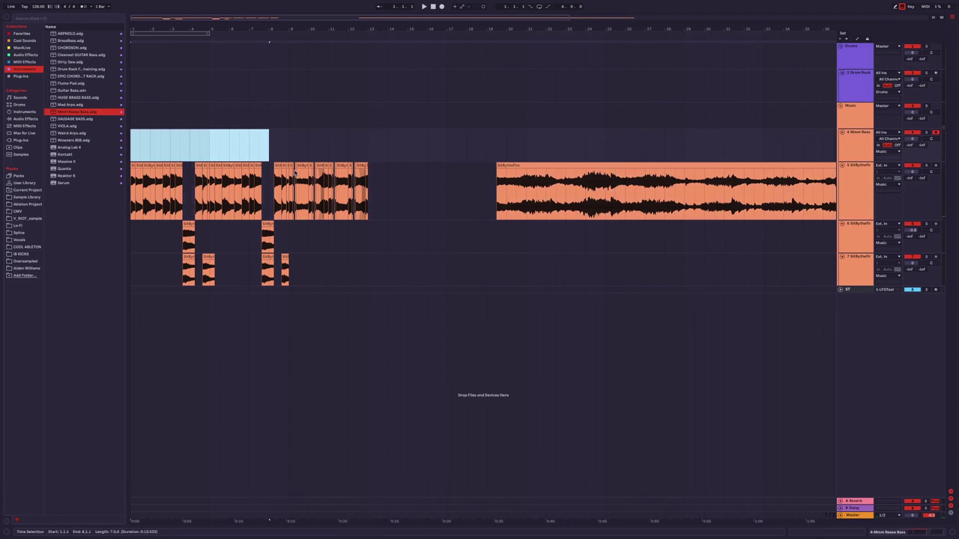
drag(295, 173, 368, 173)
key(ctrl+d)
key(space)
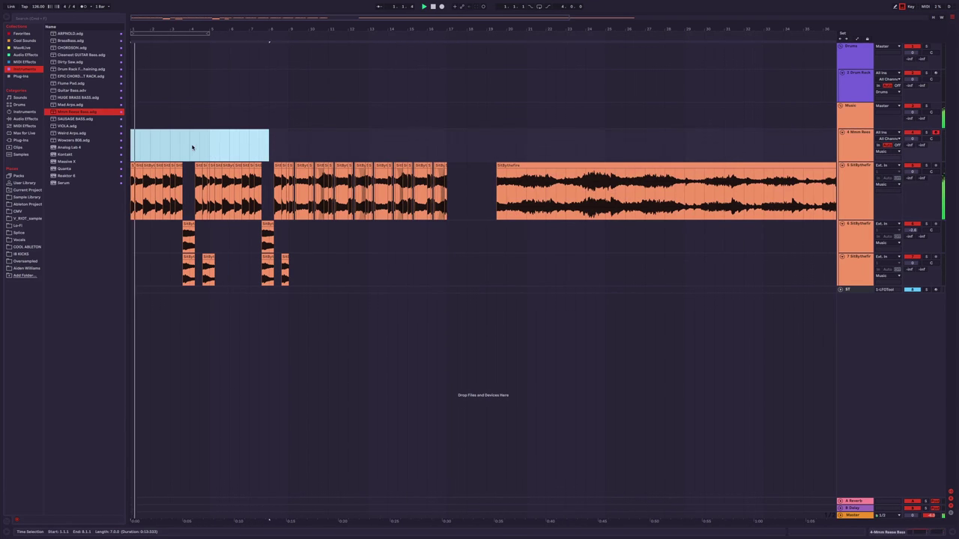
key(plus)
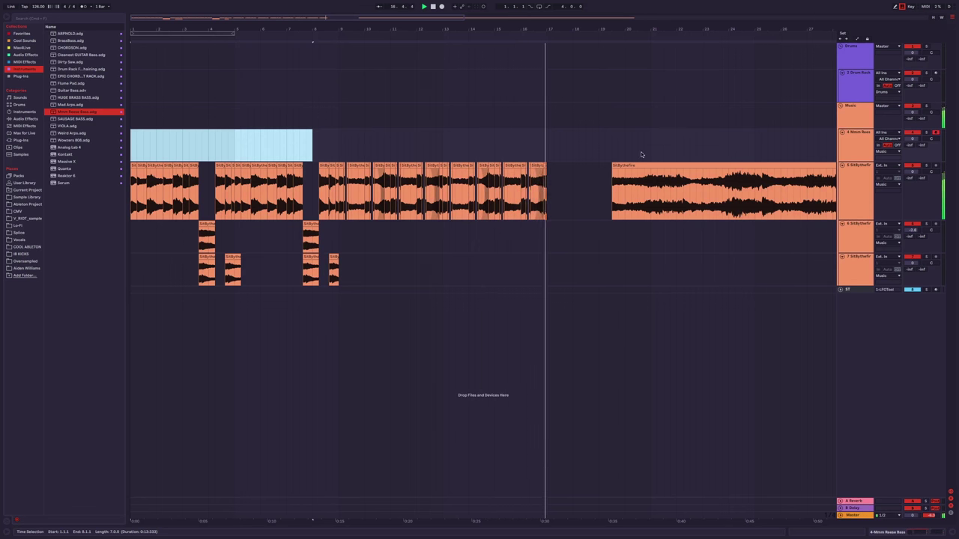
Move the remaining vocal take out to bar 25.
drag(640, 163, 737, 165)
key(minus)
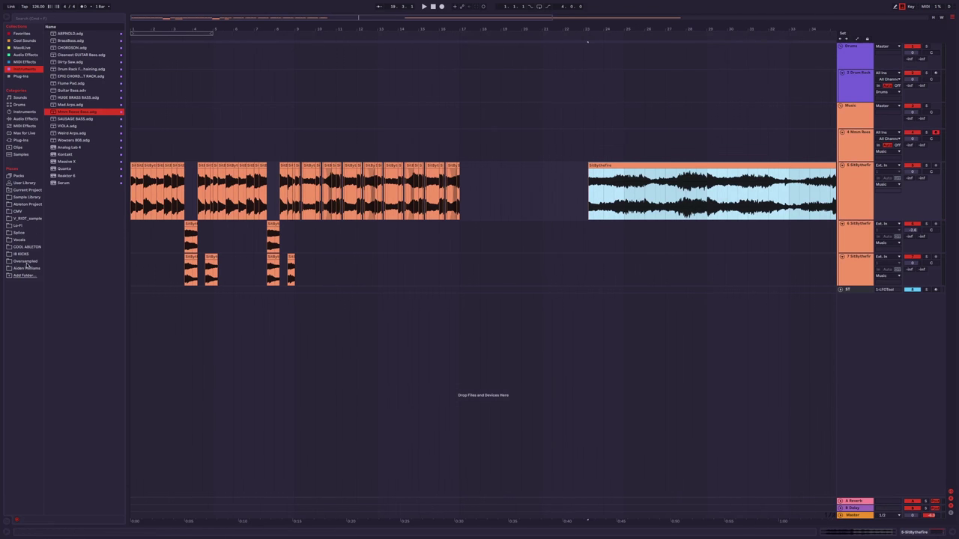
drag(610, 163, 647, 163)
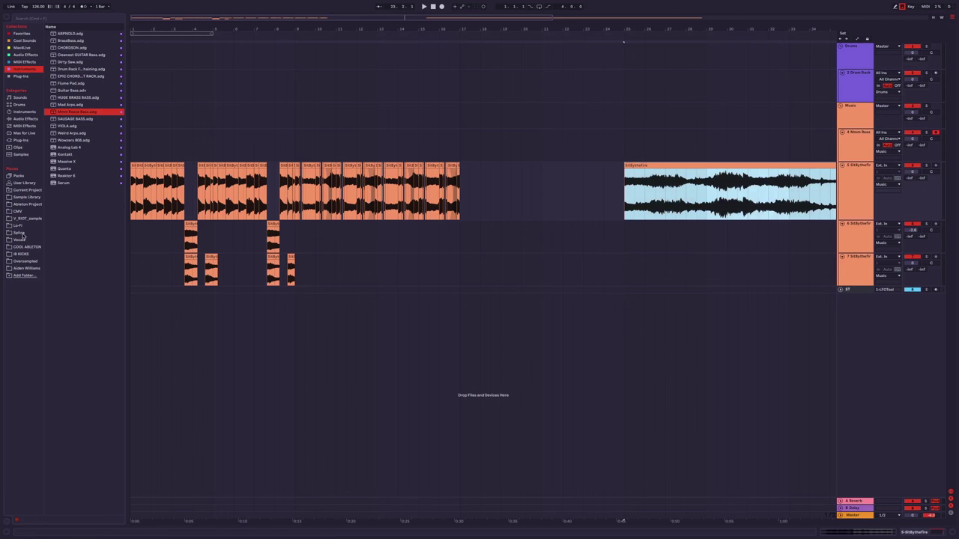
Expand the Casual Sample Export - 08.2019 folder in the artist's sample folder and preview excelent_hbeat.wav.
click(24, 268)
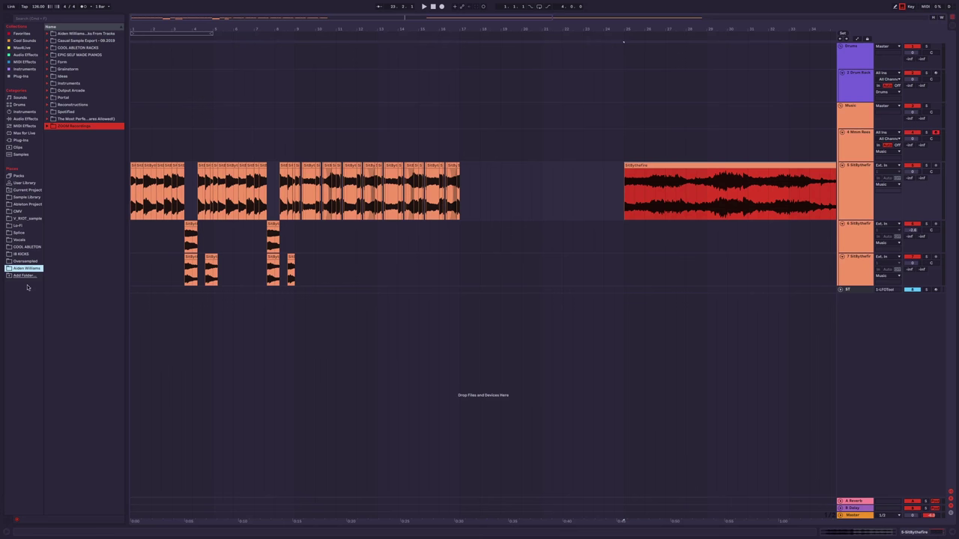
click(78, 40)
drag(128, 65, 131, 67)
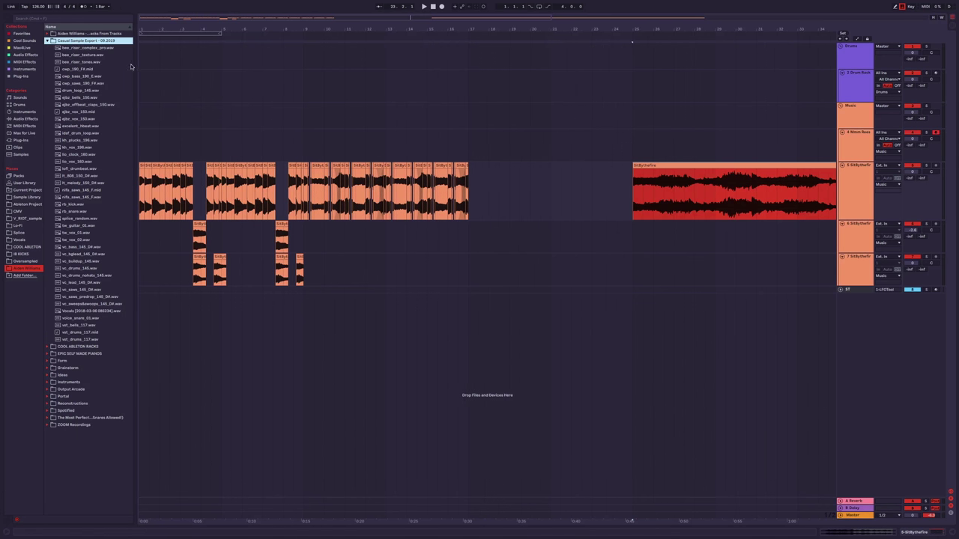
click(90, 126)
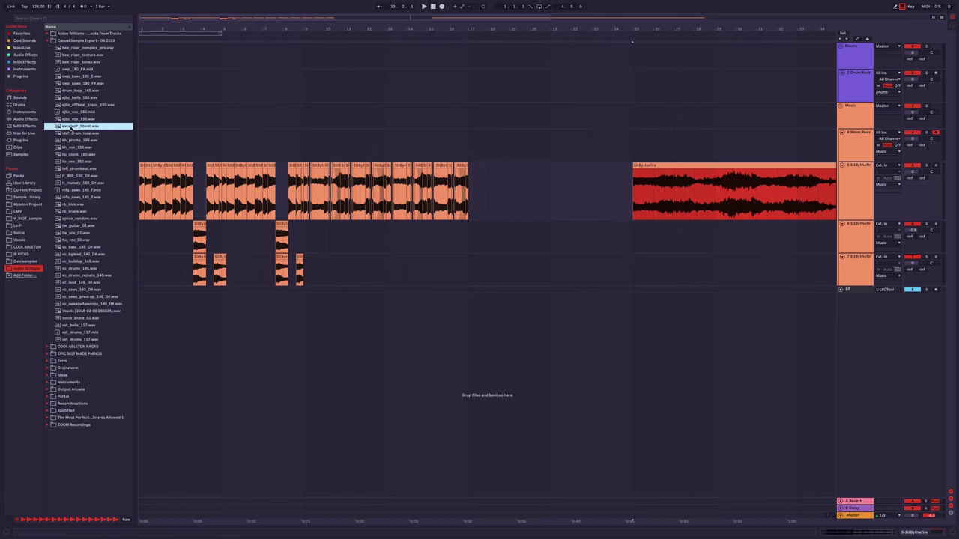
Place excelent_hbeat.wav at 9.1.1 on a new audio track in the Drums group, turn off its transient looping, and play it.
click(220, 79)
key(ctrl+t)
drag(149, 130, 309, 128)
click(82, 349)
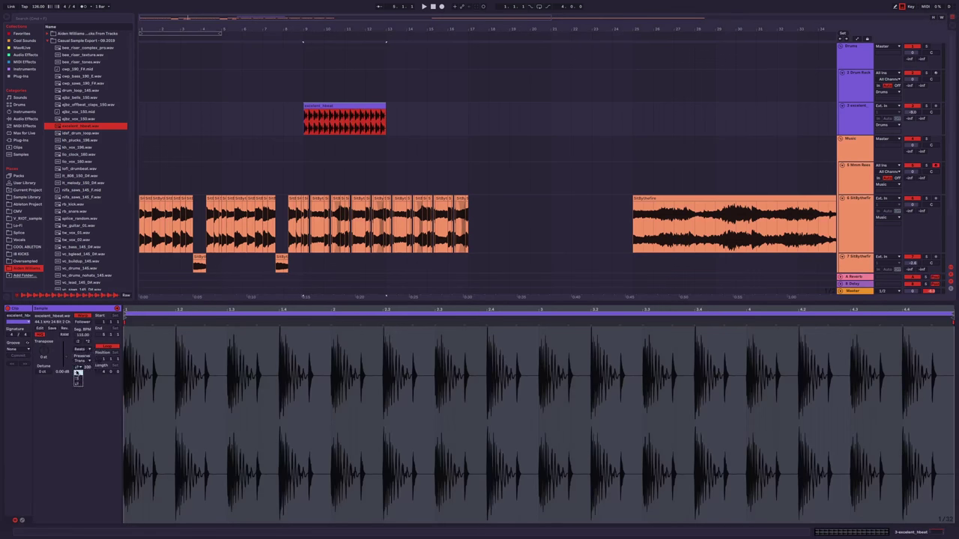
key(space)
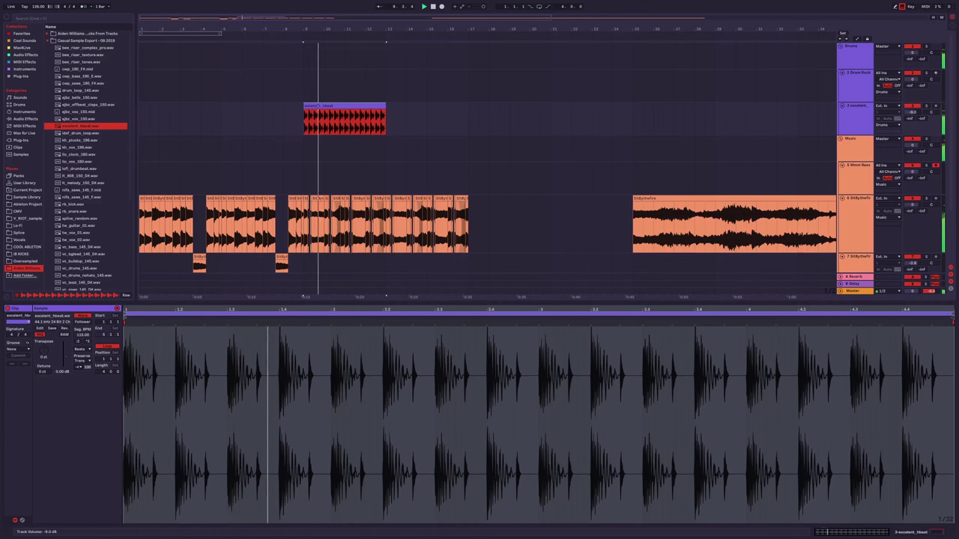
Add another LFOTool effect to the Music group.
click(860, 159)
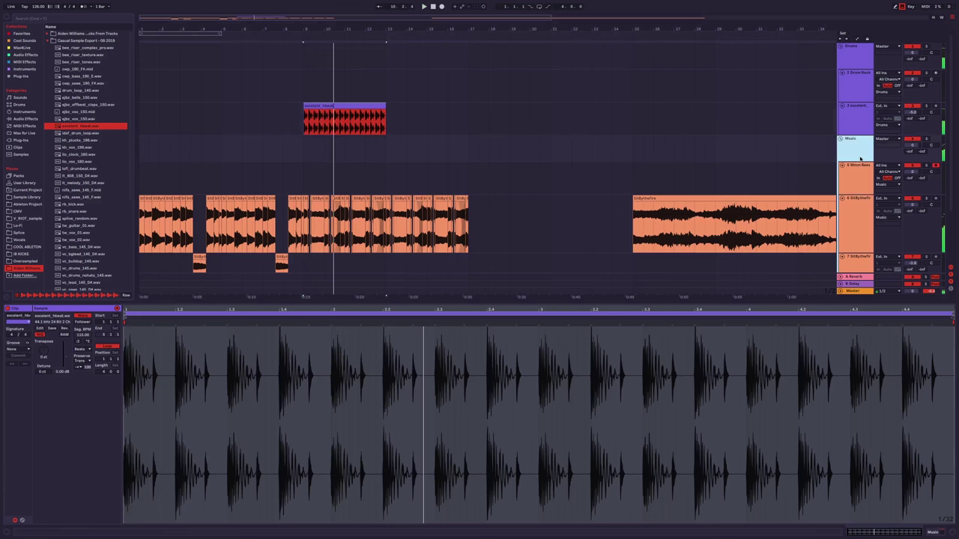
click(942, 532)
click(25, 55)
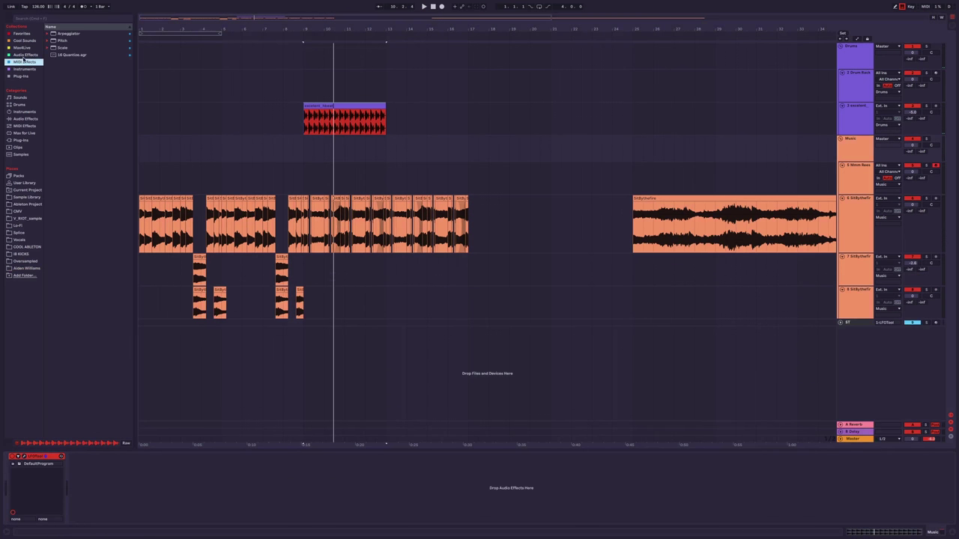
drag(864, 154, 864, 156)
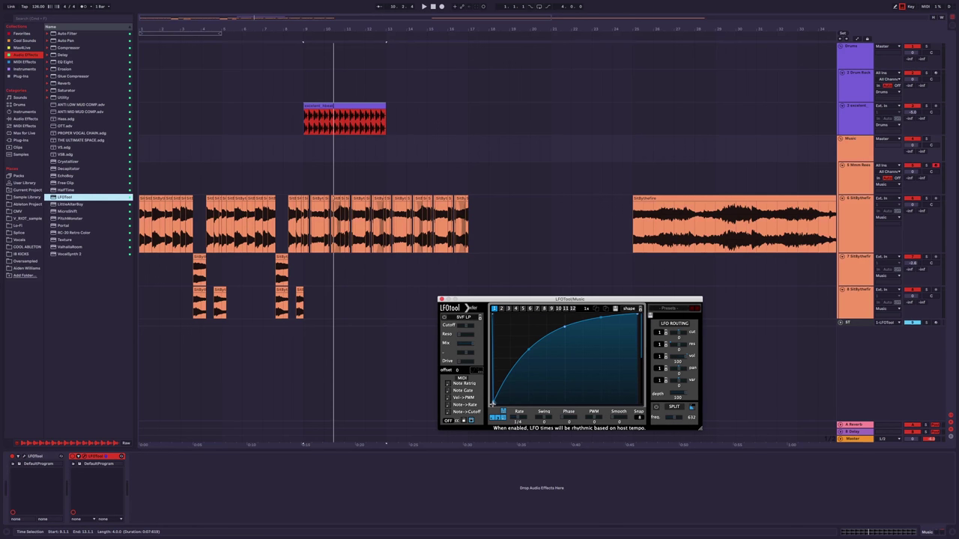
Reshape the Music group's LFOTool curve to start silent and ramp to full level around mid-cycle, auditioning it during playback.
drag(543, 351, 545, 324)
key(space)
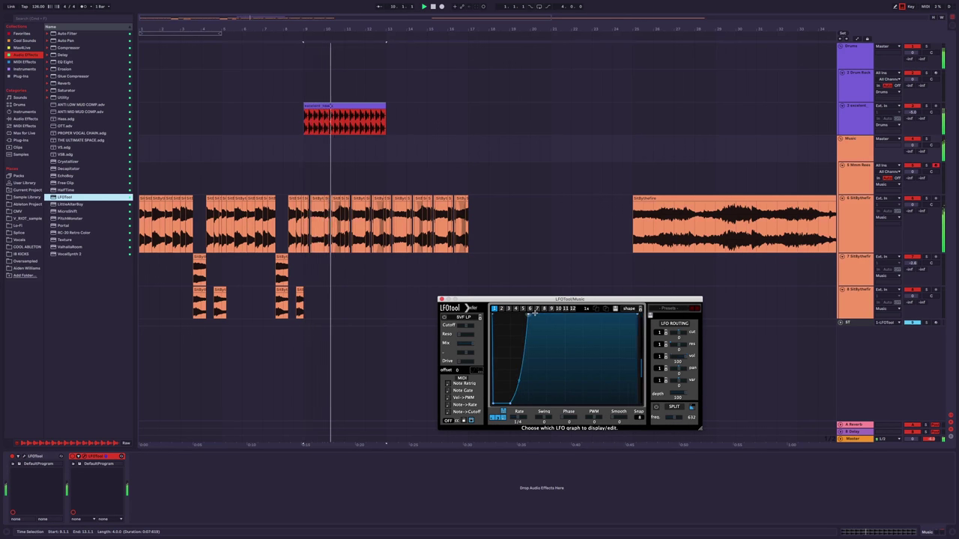
drag(528, 314, 562, 308)
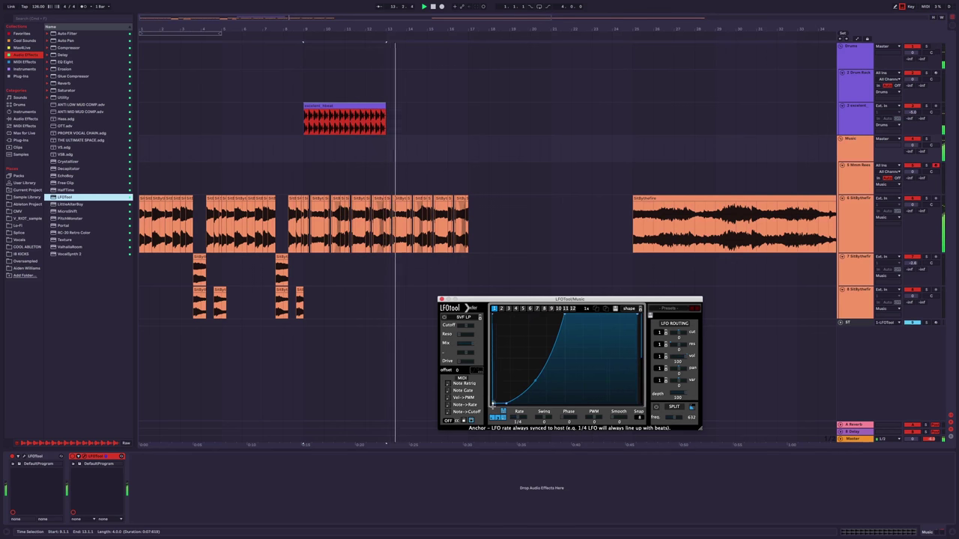
key(space)
Move the excelent_hbeat loop to 1.1.1 and extend it to bar 17.
drag(332, 113, 168, 105)
drag(221, 119, 470, 118)
scroll(350, 140, up, 1)
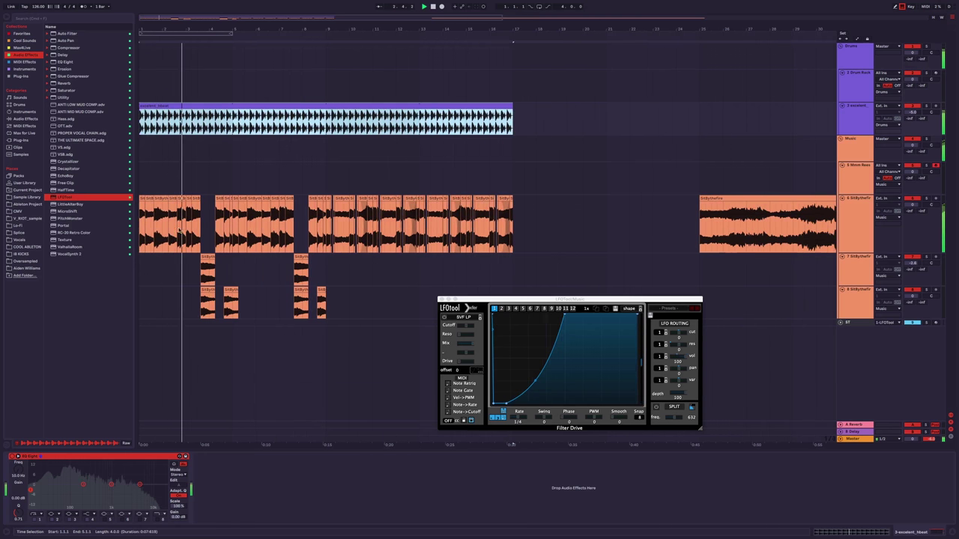
Adjust the low and high-mid bands of the beat loop's EQ Eight during playback, and close the LFOTool window.
click(112, 484)
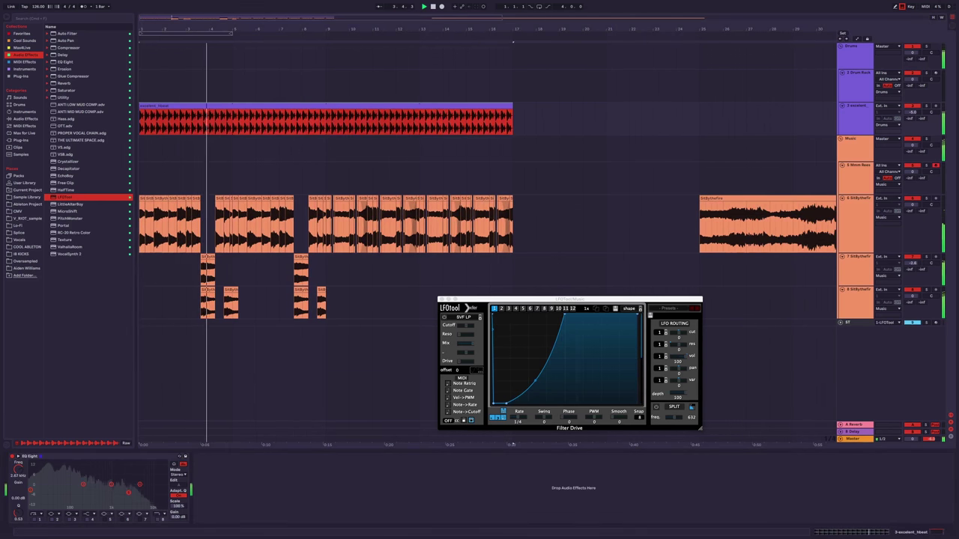
click(79, 485)
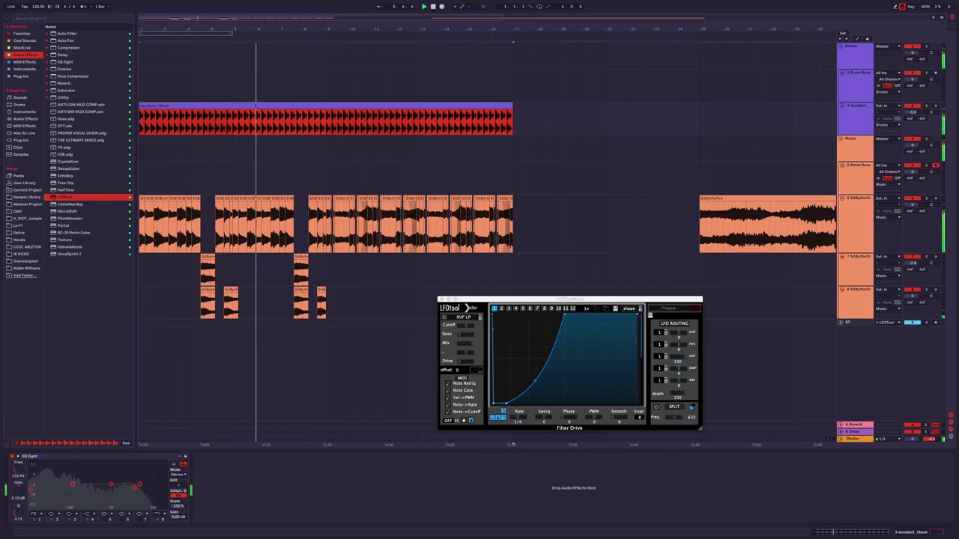
drag(71, 486, 72, 484)
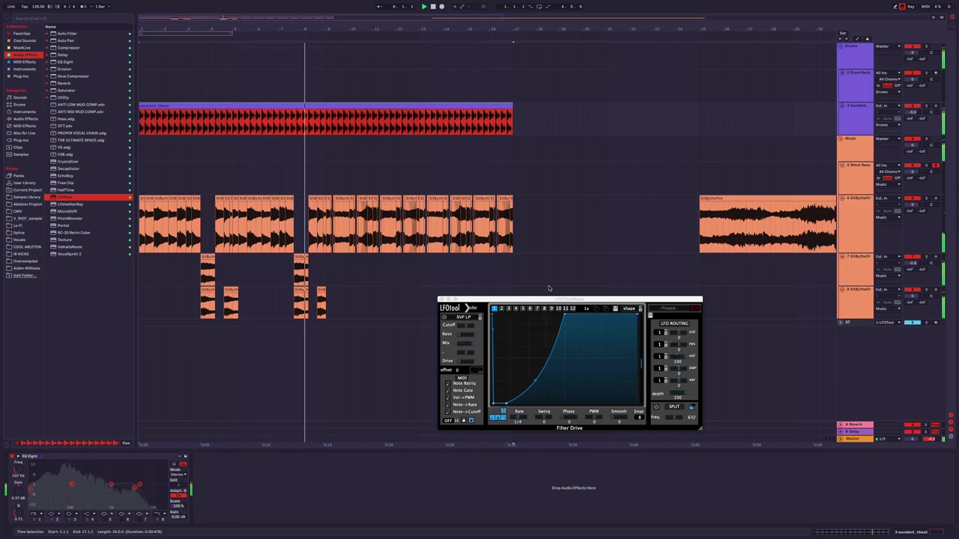
click(441, 299)
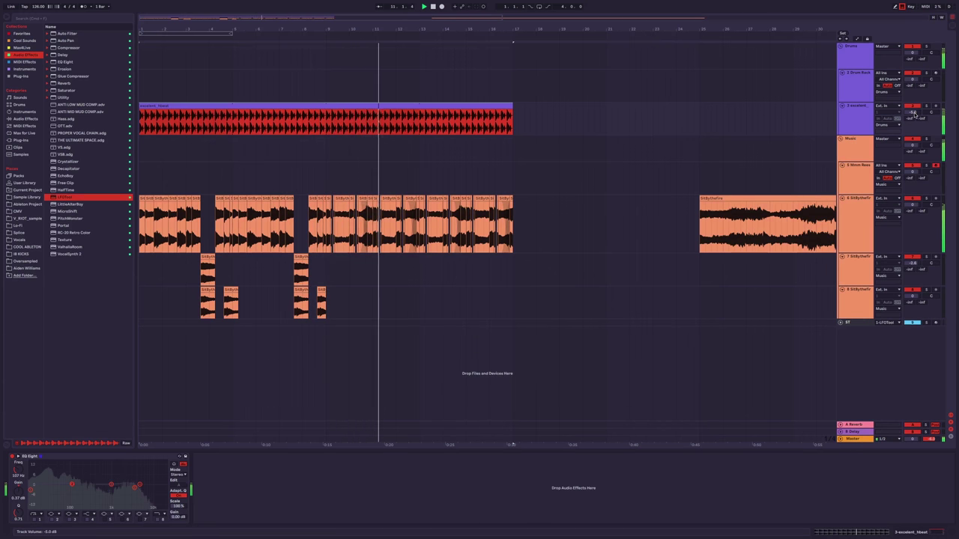
click(866, 122)
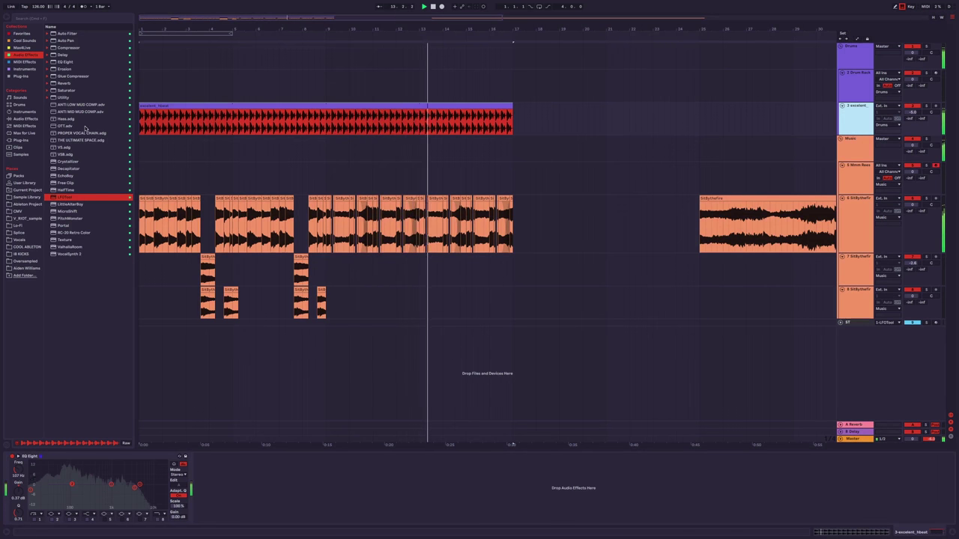
click(552, 210)
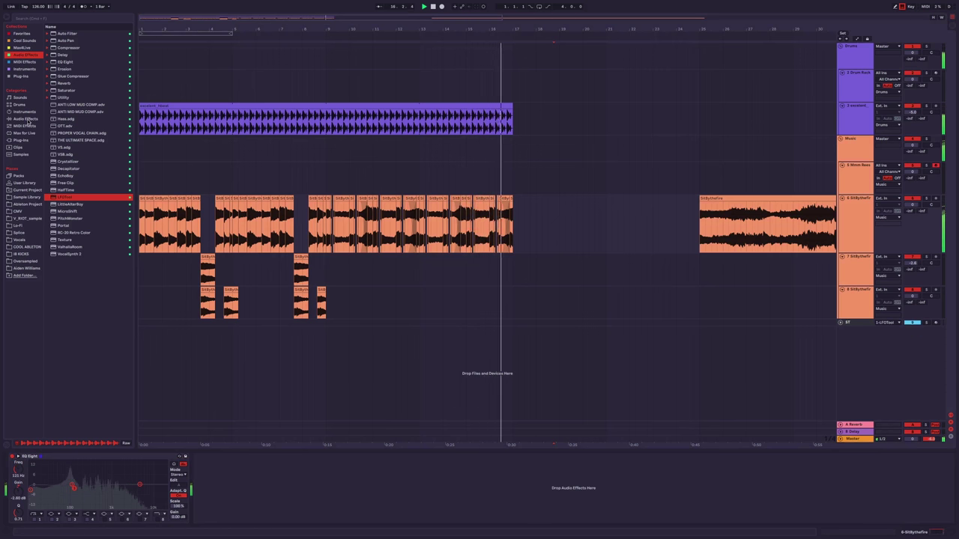
key(space)
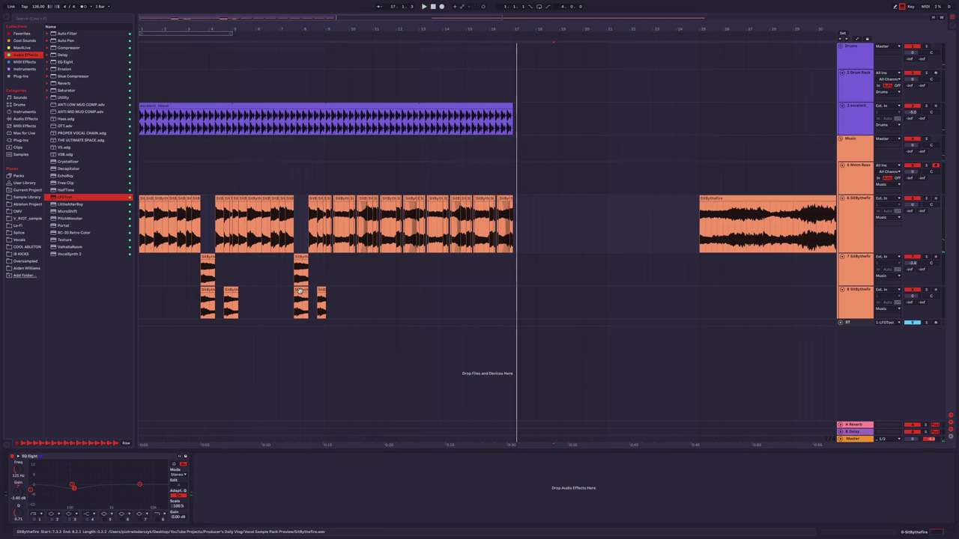
Copy the four backing chops on the lowest SitBythefire track eight bars later, ending at bar 17.
drag(299, 291, 501, 292)
key(shift+Tab)
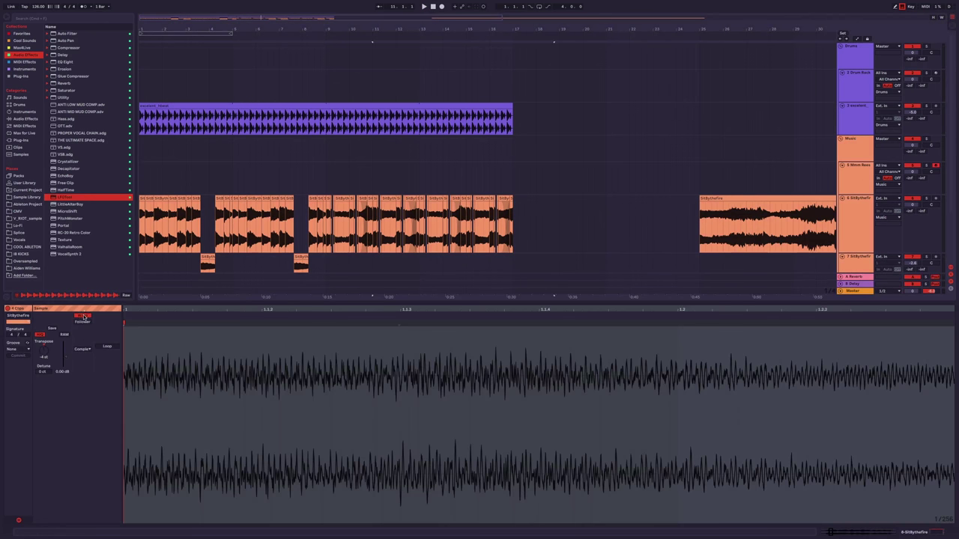
key(ctrl+alt+l)
click(394, 275)
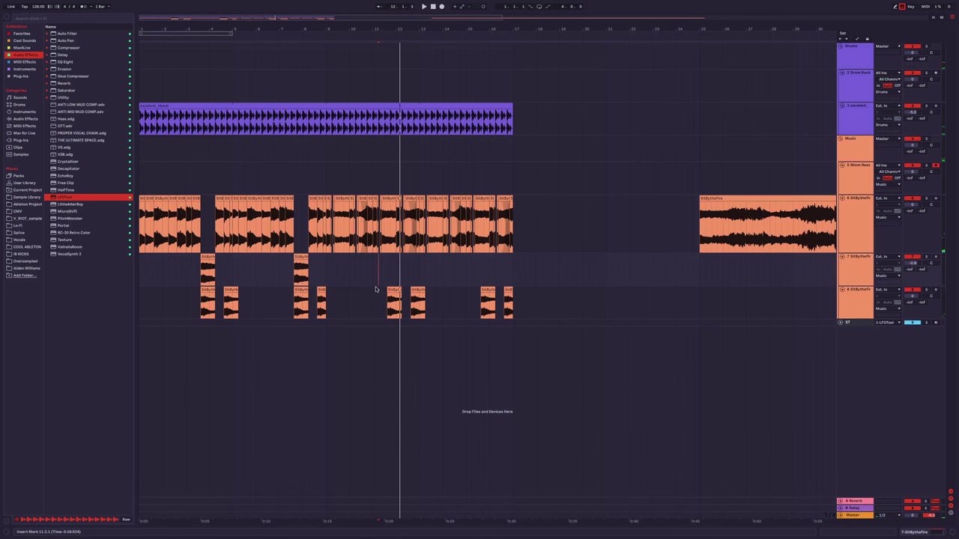
Copy the backing chop from bar 11 to 9.1.4 on the same track and play the passage.
drag(391, 287, 346, 299)
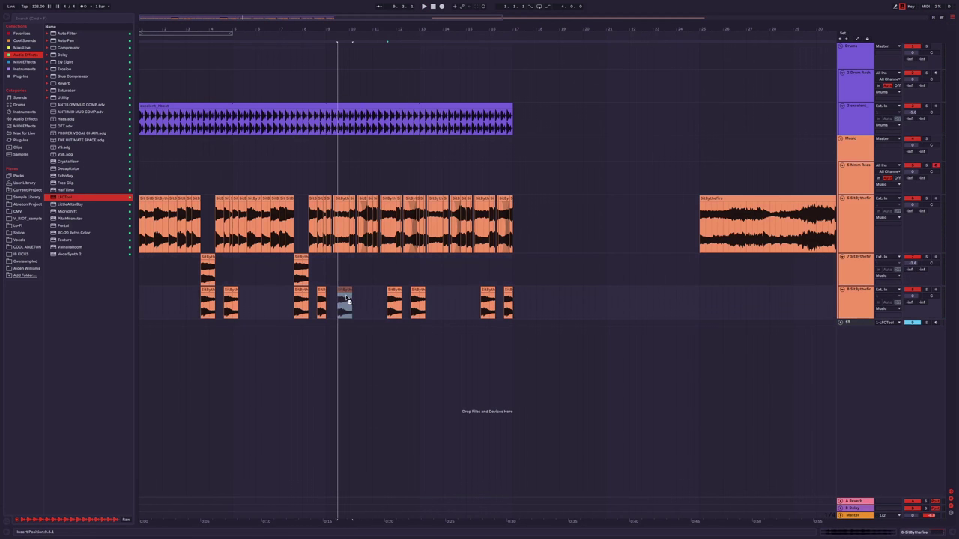
key(plus)
key(space)
click(307, 271)
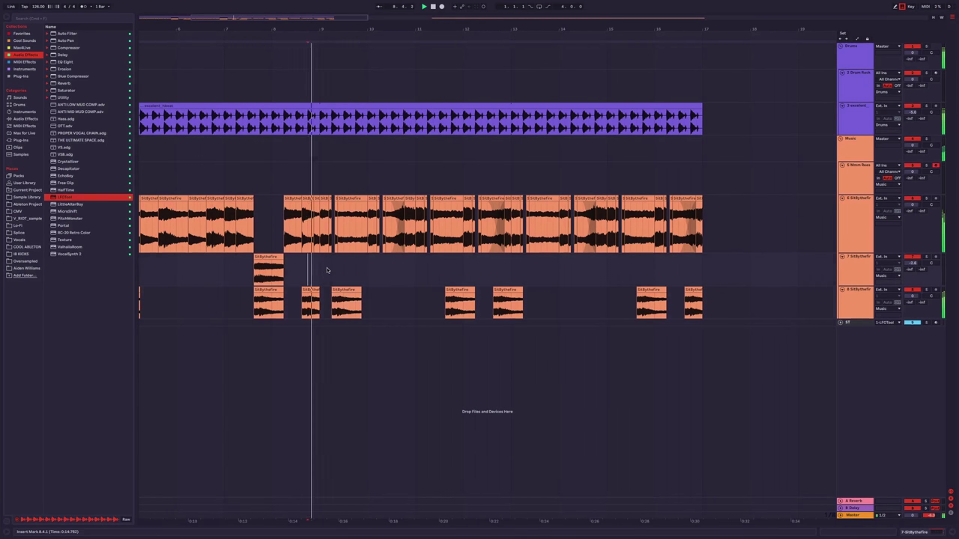
key(plus)
click(337, 298)
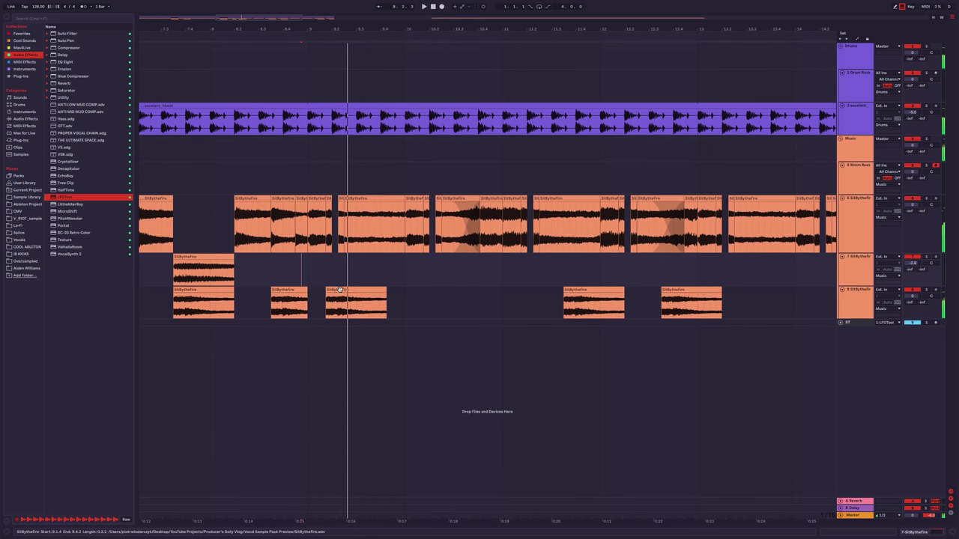
Nudge the copied backing chop earlier to 9.1.3 and play the passage from late bar 8.
drag(353, 300, 346, 299)
click(307, 276)
key(space)
click(297, 278)
key(space)
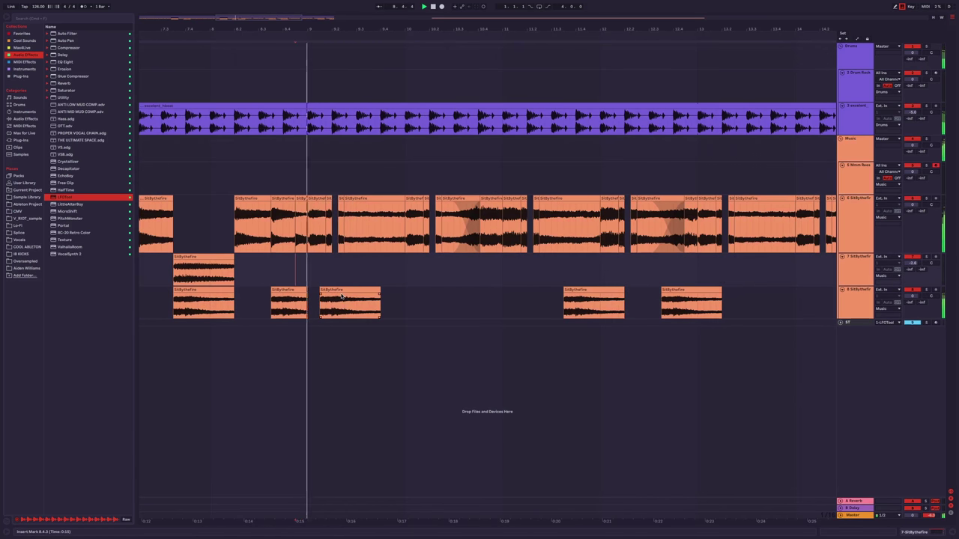
Try placing another vocal chop directly after the one at 9.1.3, play it, and undo the addition.
drag(381, 294, 429, 300)
key(space)
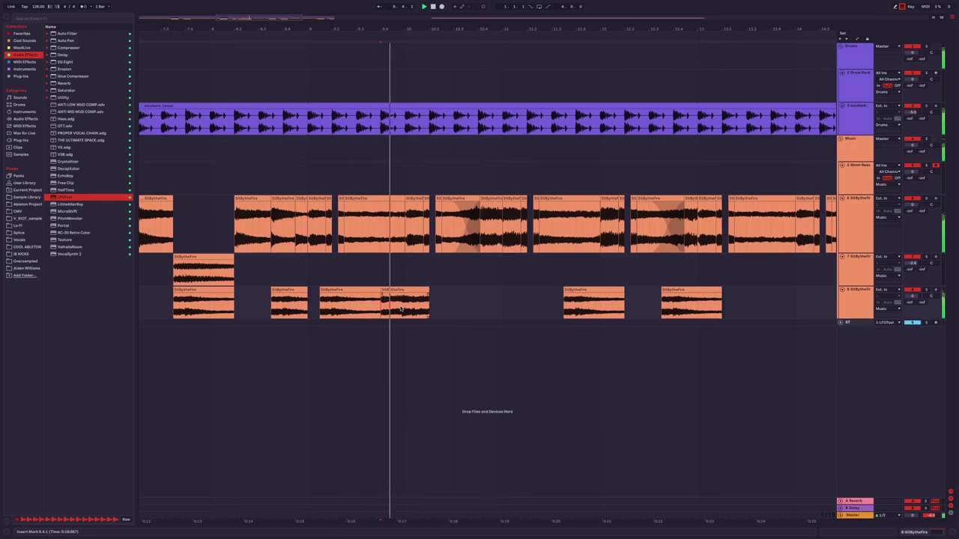
key(space)
key(ctrl+z)
Add an audio track to the Music group and preview Oversampled_vocal_adlib_56_Bm.wav from the Oversampled - VOICES Vocal Adlibs folder.
key(ctrl+t)
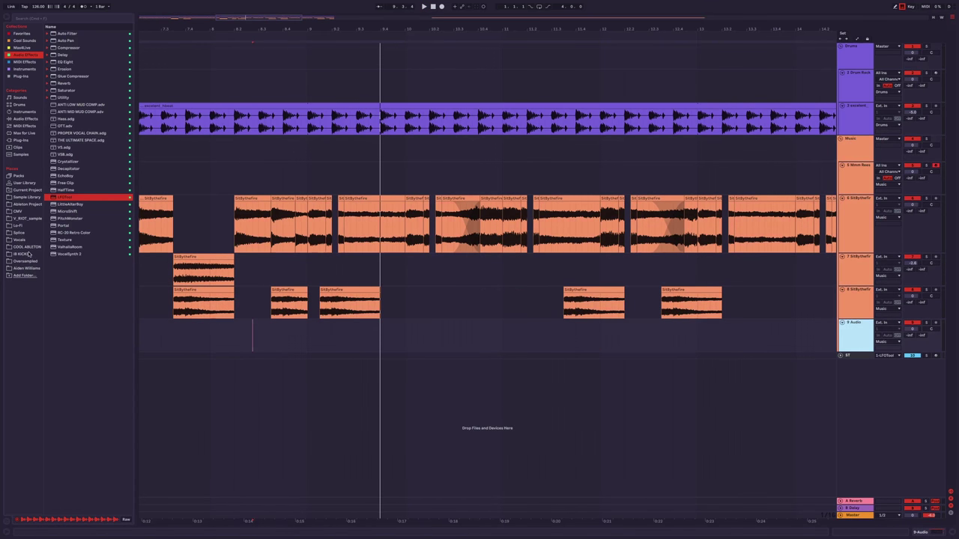
click(28, 261)
click(50, 48)
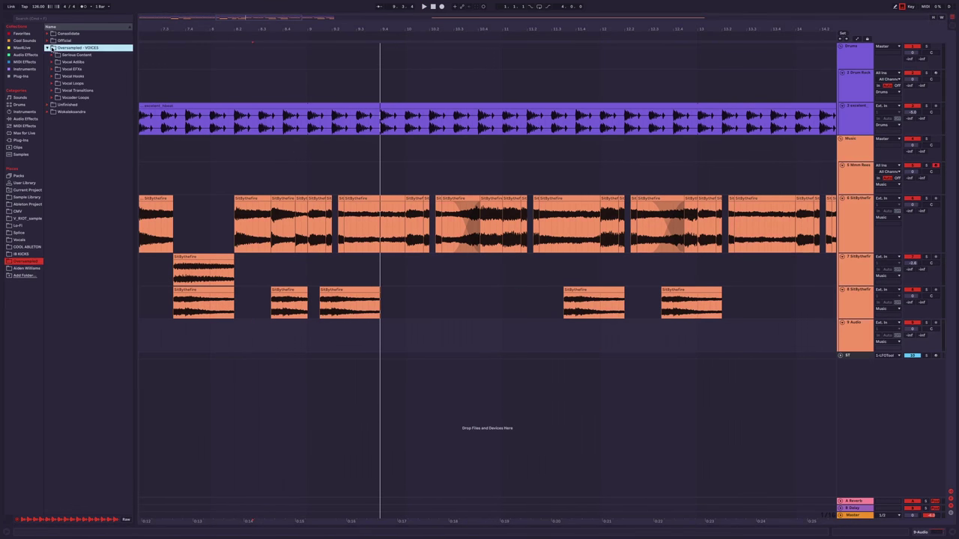
double_click(70, 63)
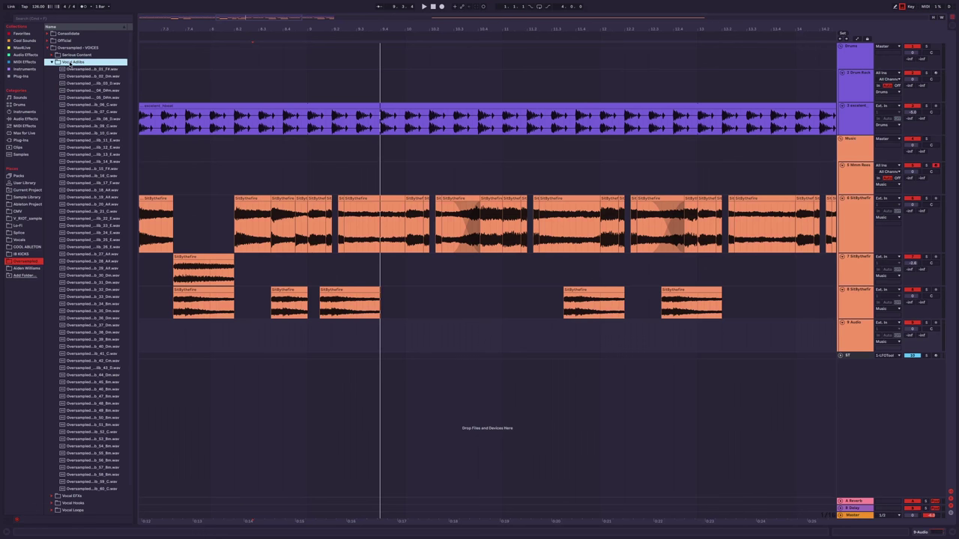
drag(138, 192, 223, 225)
click(131, 460)
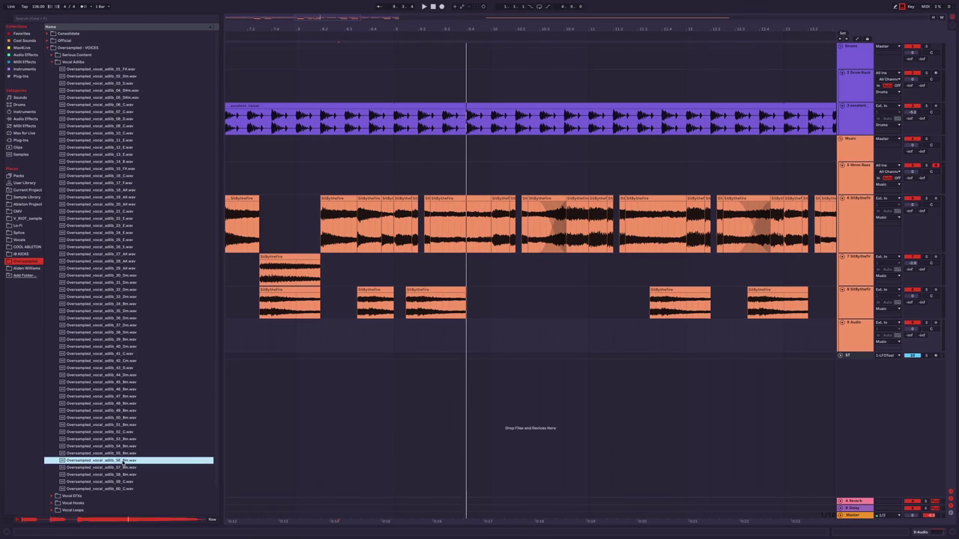
Place Oversampled_vocal_adlib_56_Bm.wav at 9.4.1 on the new audio track and play it with the chops.
drag(123, 462, 400, 336)
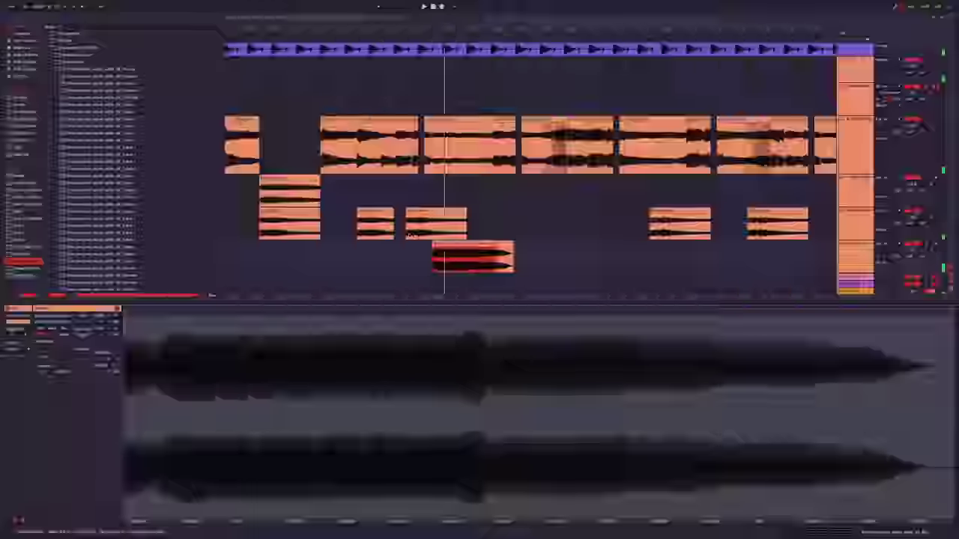
click(411, 251)
mouse_move(449, 257)
mouse_down()
mouse_move(519, 252)
mouse_move(501, 252)
mouse_up()
click(376, 259)
key(space)
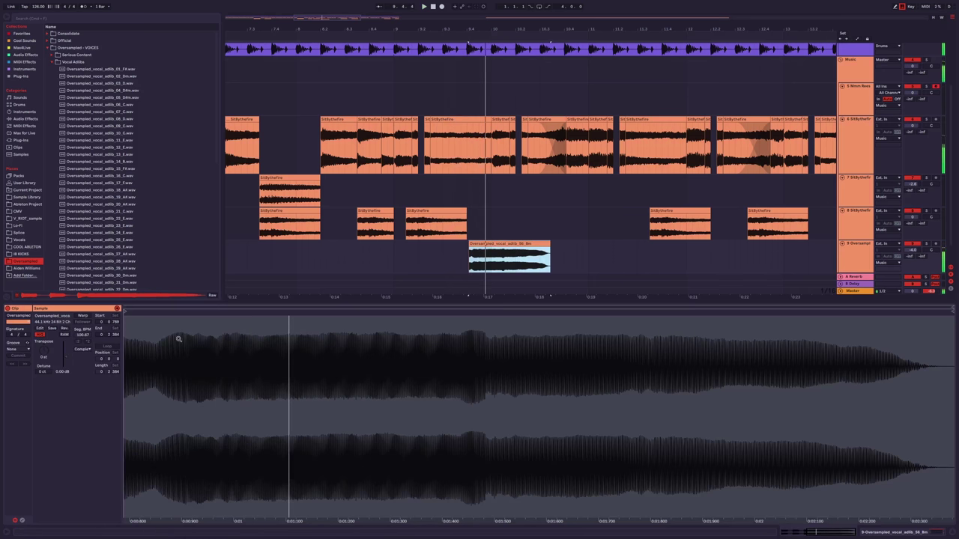
key(space)
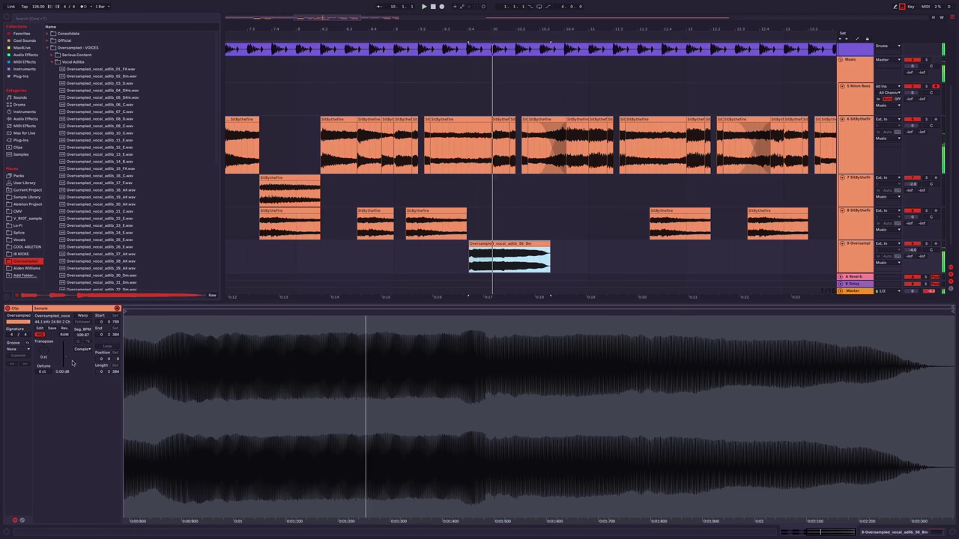
Transpose the adlib clip up 2 semitones and play it in context.
click(44, 349)
click(370, 253)
key(space)
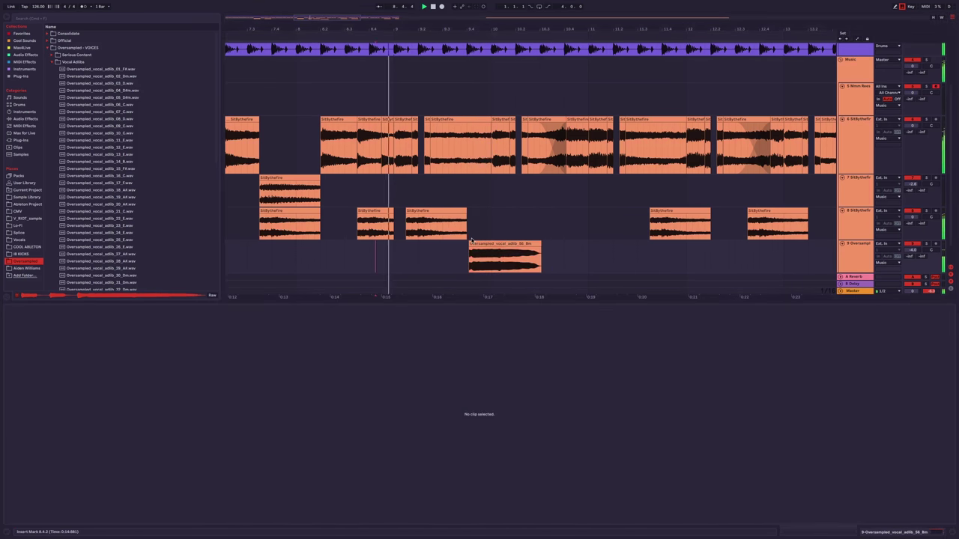
click(484, 253)
scroll(484, 253, up, 2)
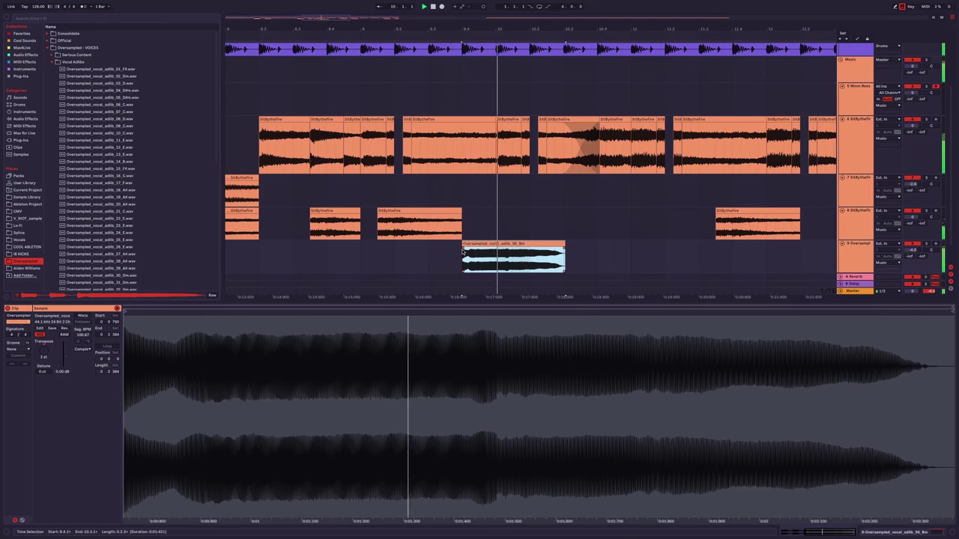
Cut off the adlib clip's tail at bar 10 and play from 8.2.1.
key(space)
drag(497, 253, 580, 253)
click(259, 258)
key(space)
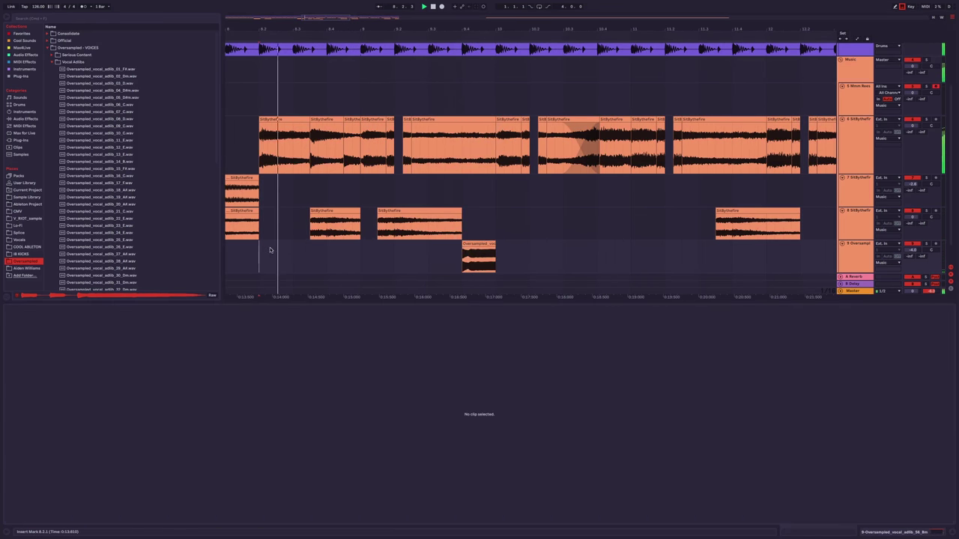
Duplicate the 9.1.3 backing chop together with the adlib one bar later, and play the section.
scroll(417, 237, down, 1)
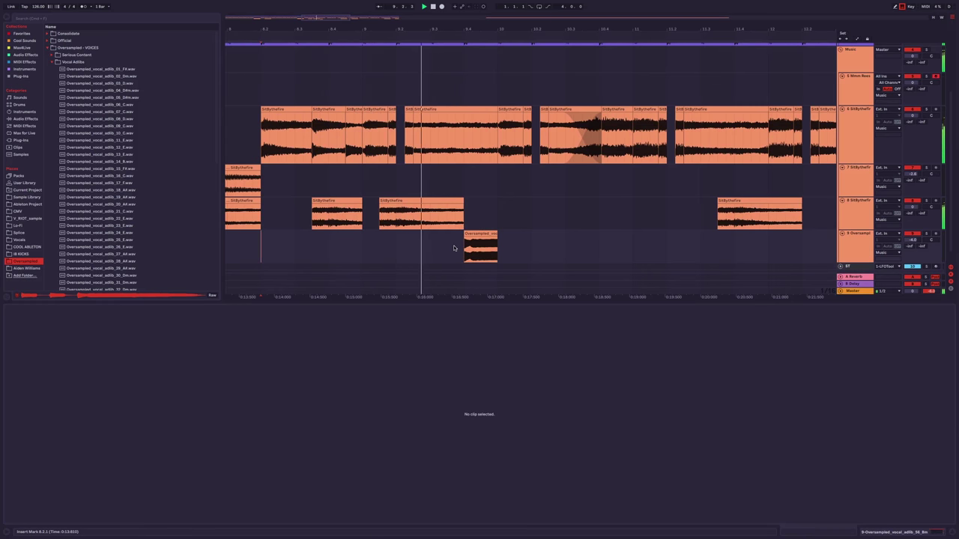
drag(367, 222, 499, 253)
key(ctrl+d)
click(314, 240)
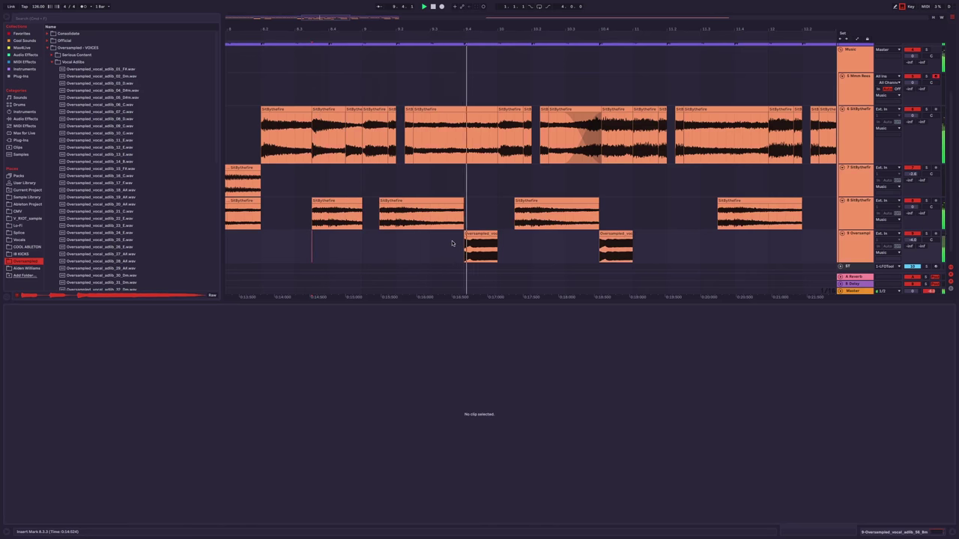
Split the second adlib into two short pieces, and copy the adlibs from bars 9 and 10 two bars later.
scroll(521, 217, down, 1)
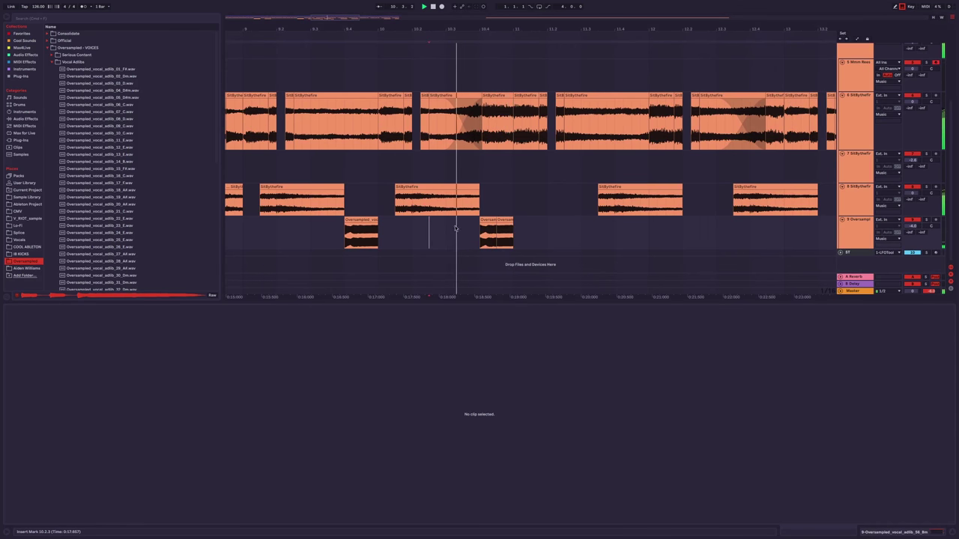
scroll(501, 229, down, 2)
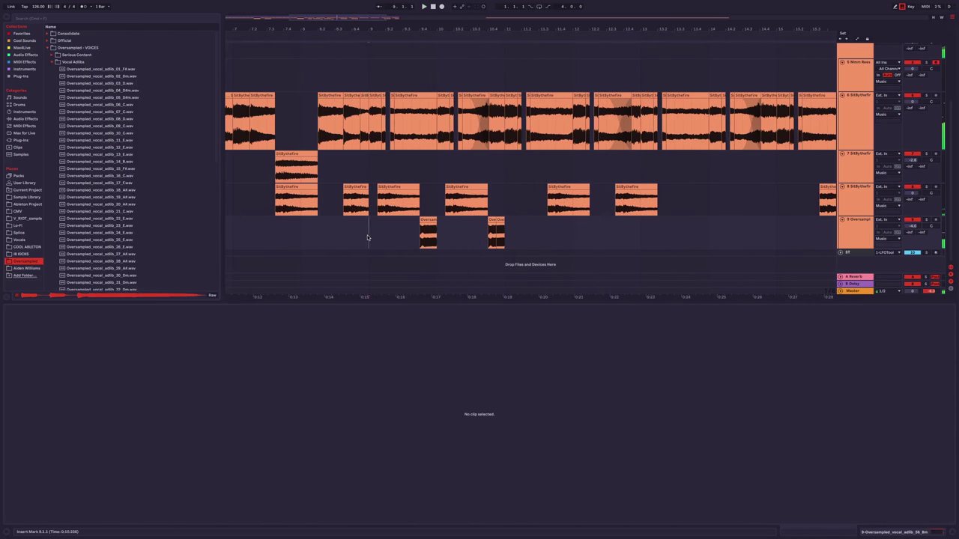
drag(641, 232, 517, 231)
click(370, 178)
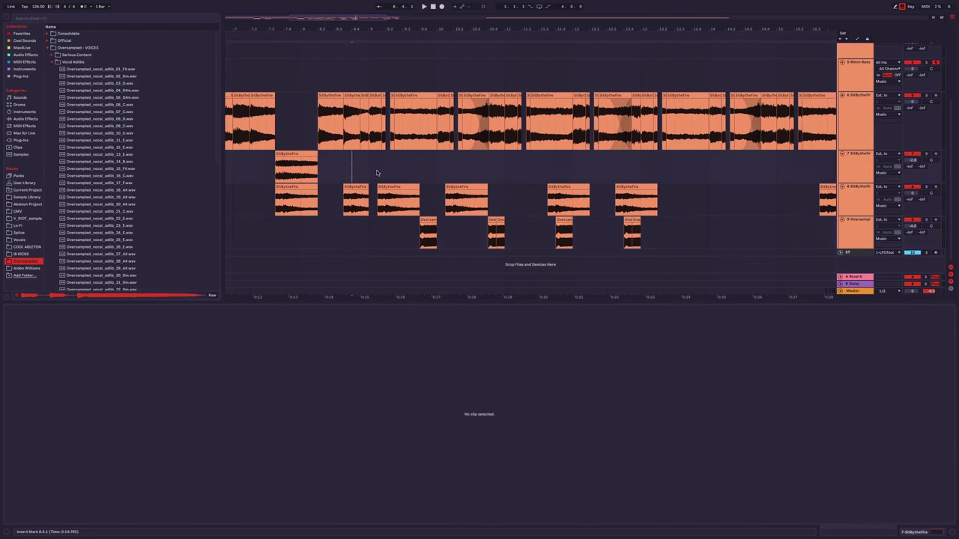
key(space)
scroll(572, 176, down, 1)
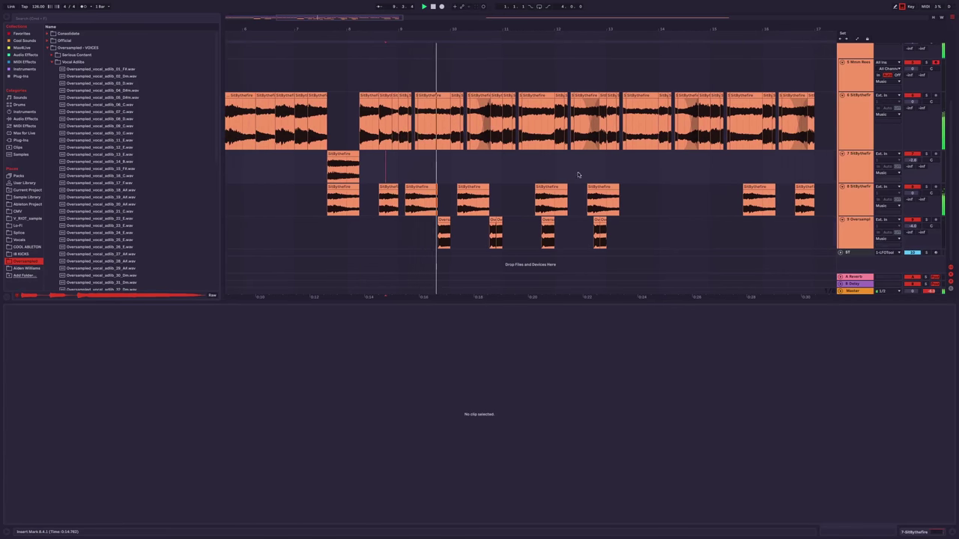
Hide the clip details and add the THE ULTIMATE SPACE.adg effect rack to the adlib track.
drag(499, 301, 499, 520)
click(35, 57)
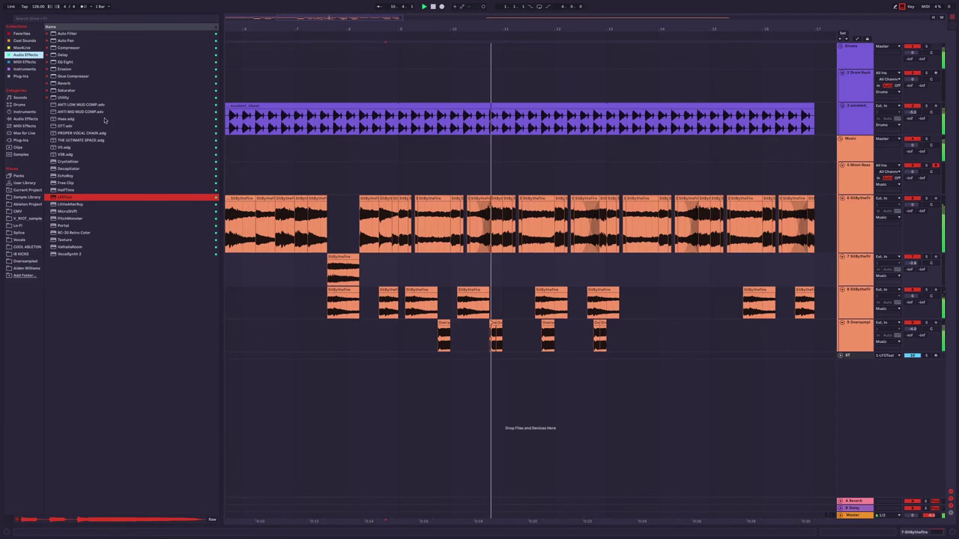
drag(81, 140, 469, 332)
click(552, 292)
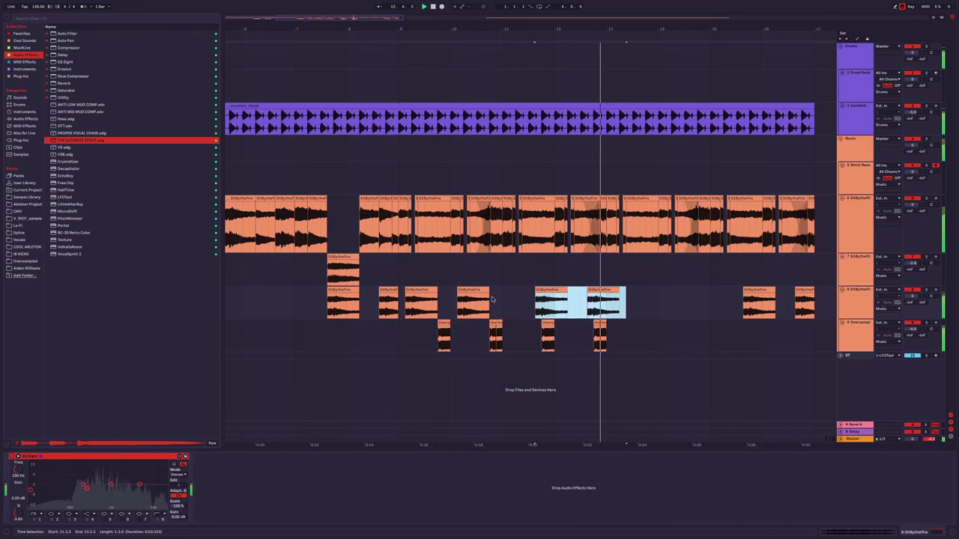
Copy the backing chops from bars 9 and 10 two bars later, to start at 11.1.1.
drag(502, 303, 402, 313)
key(ctrl+d)
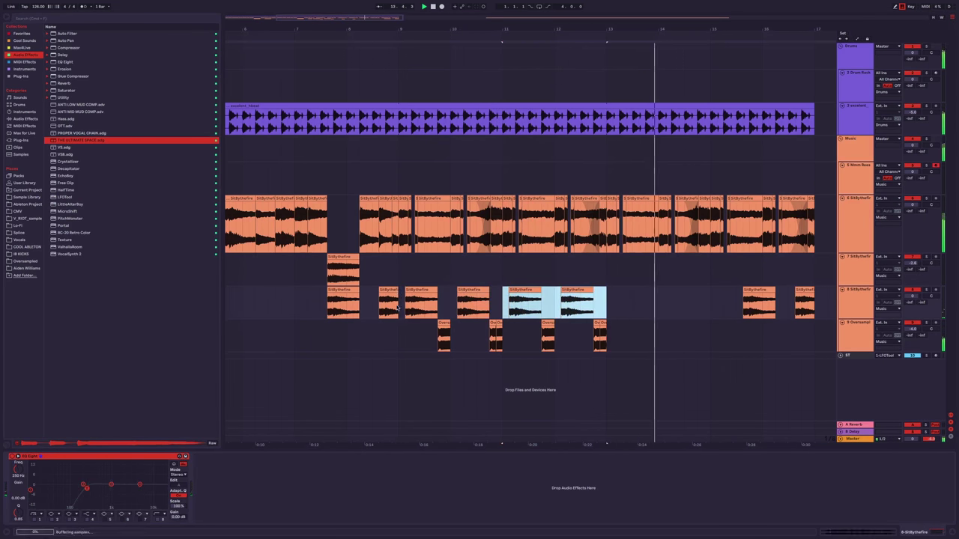
Transpose the second adlib piece at the end of bar 12 down, and play from 12.3.1.
click(549, 247)
drag(43, 350, 44, 367)
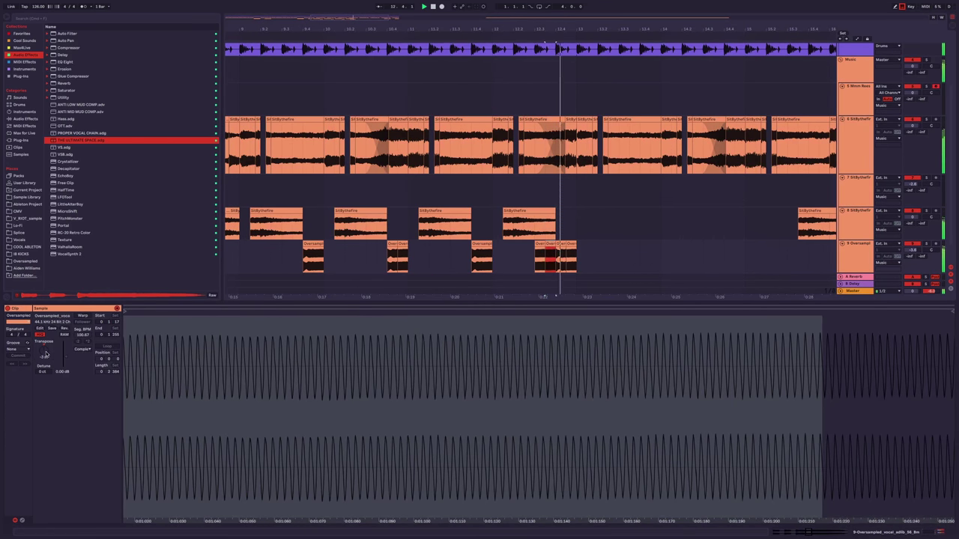
click(542, 248)
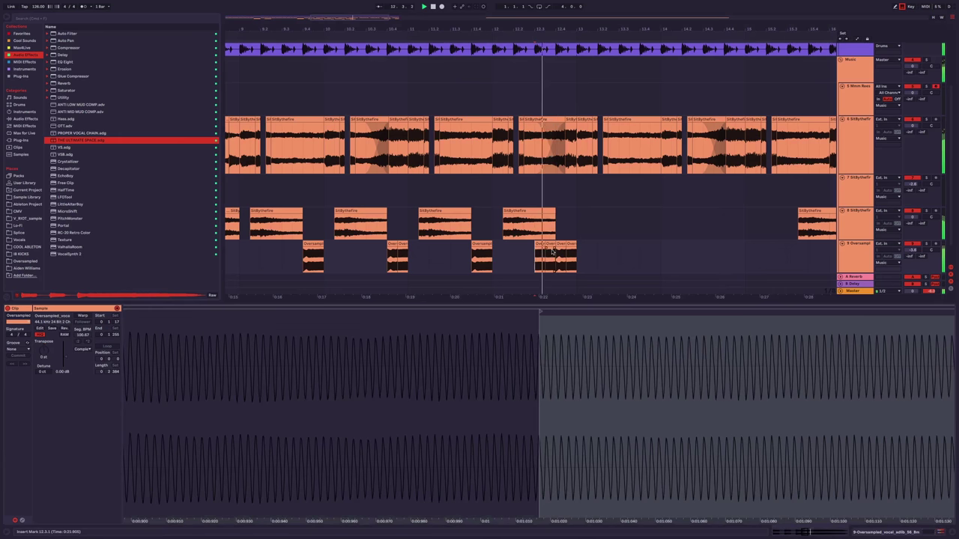
Hide the clip details and copy the backing chops and adlibs from bars 9 to 12 four bars later, through 17.1.1.
scroll(553, 251, down, 3)
click(339, 257)
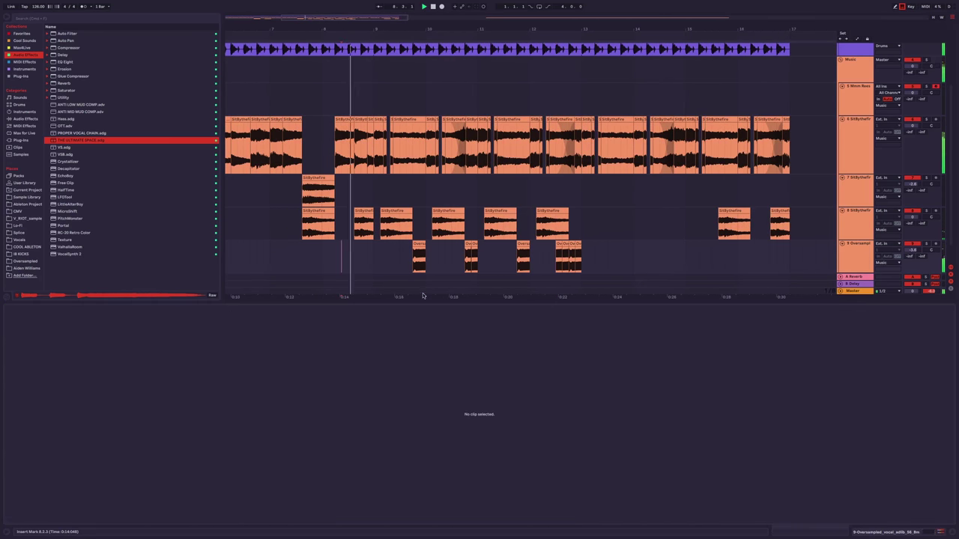
key(ctrl+alt+l)
drag(704, 296, 802, 299)
drag(375, 300, 583, 331)
key(ctrl+d)
scroll(726, 285, down, 3)
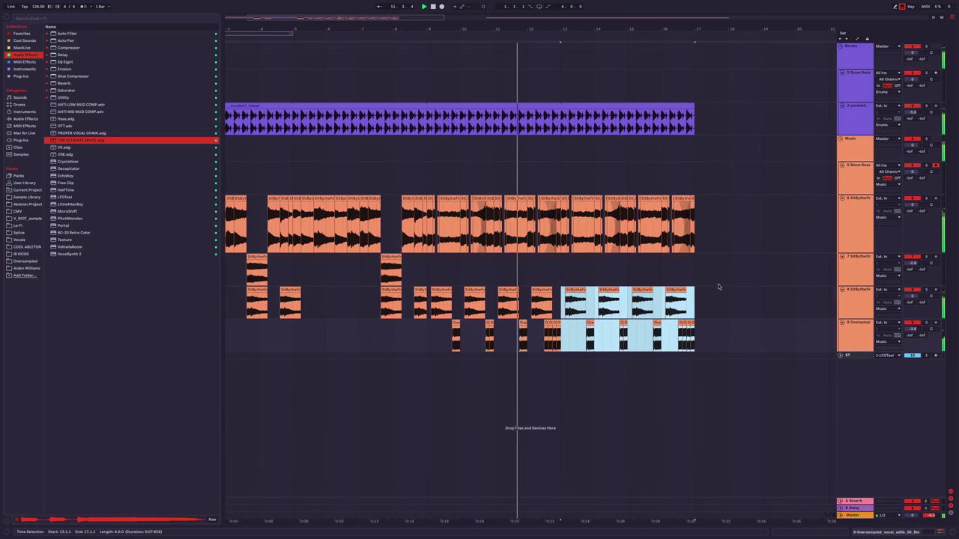
Browse the Oversampled sample folder for vocal adlibs while the arrangement plays.
click(720, 281)
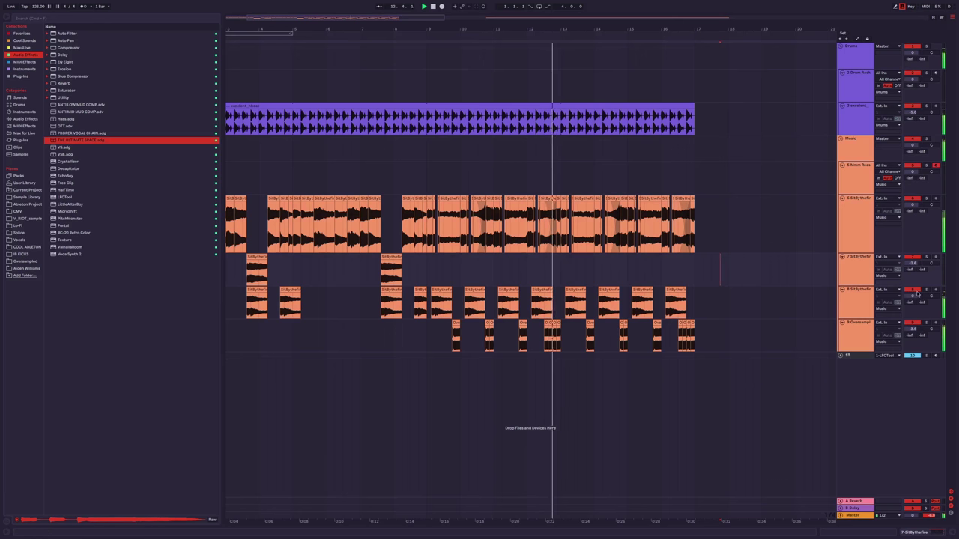
click(854, 301)
key(plus)
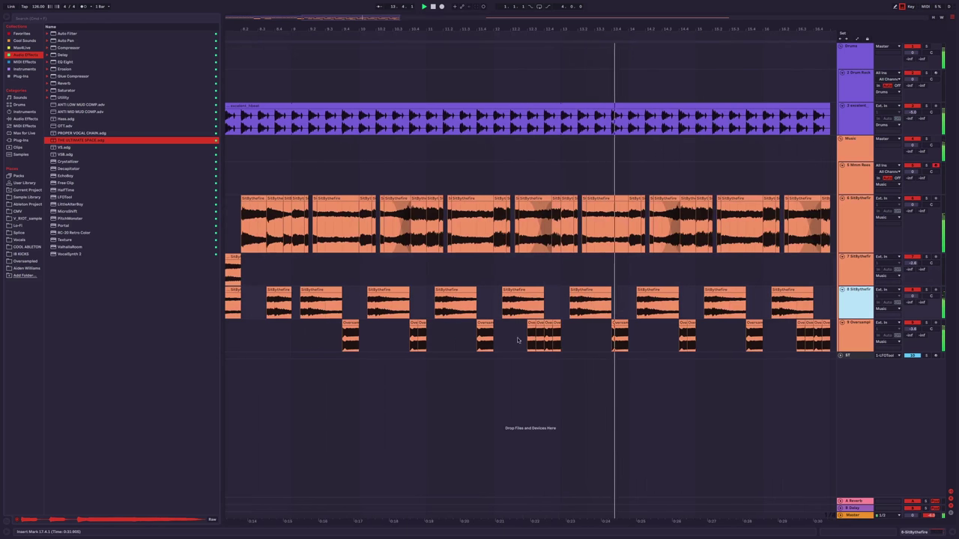
click(30, 261)
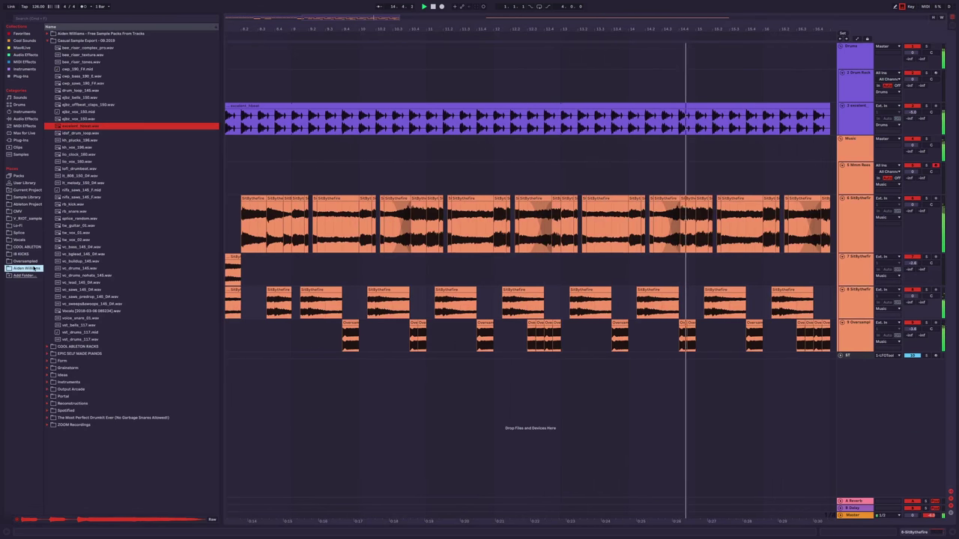
key(plus)
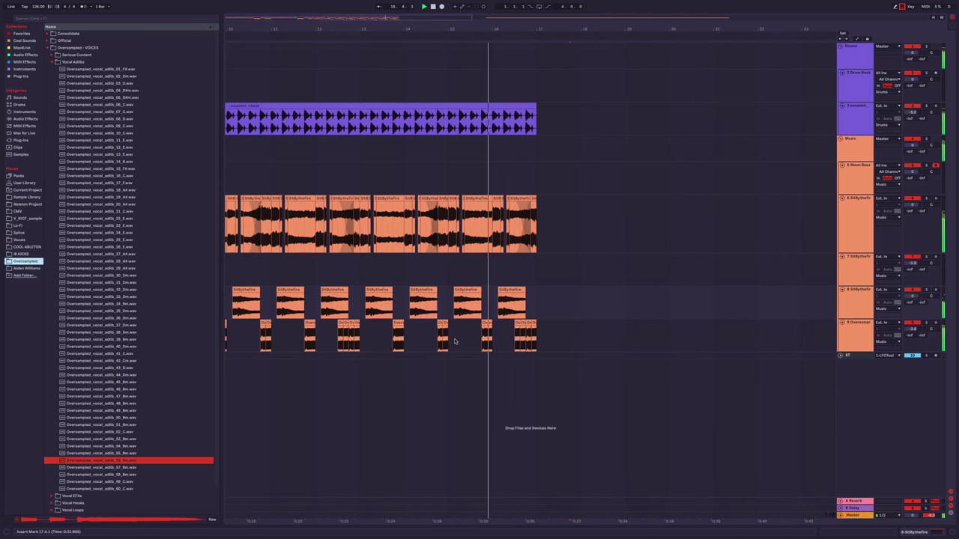
Replace the two short adlib pieces at 15.4.1 with one continuous piece ending at 16.1.1.
click(545, 338)
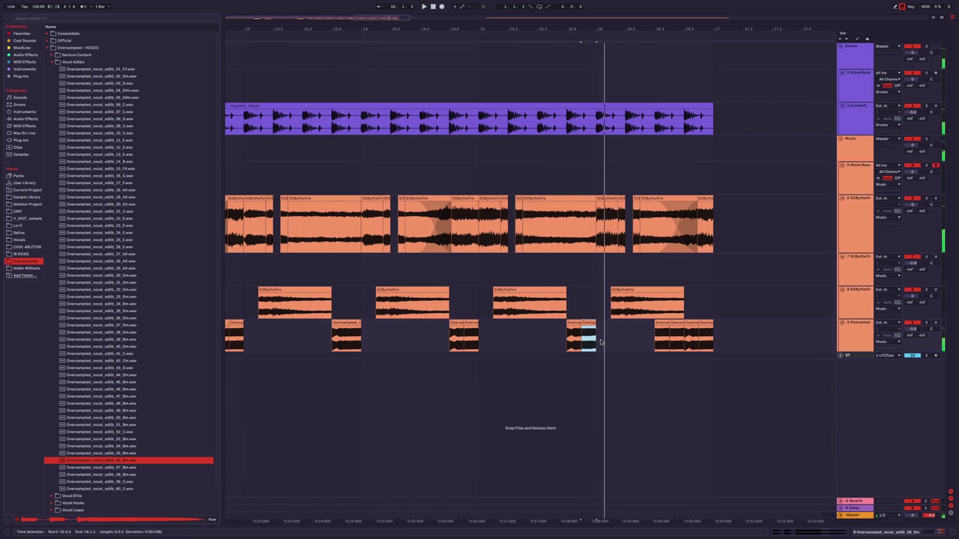
click(588, 339)
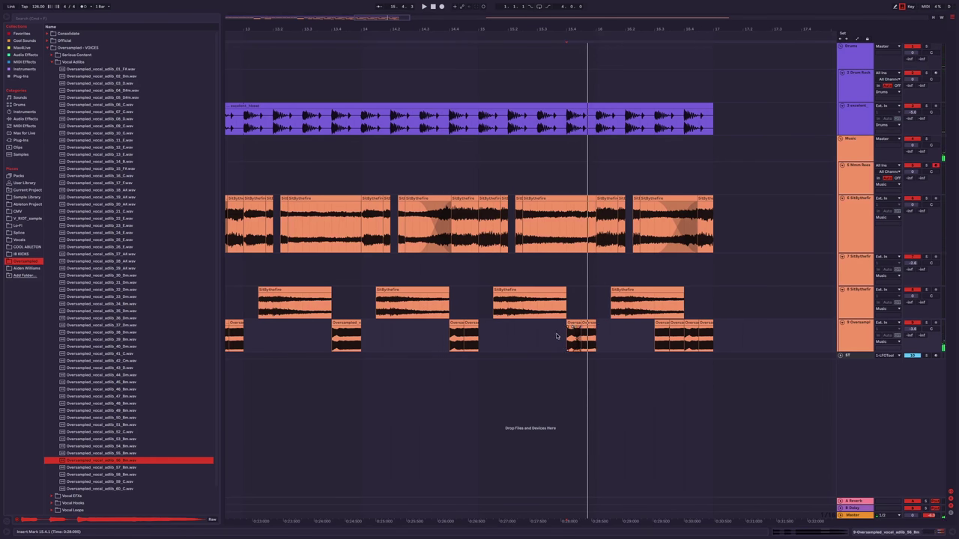
scroll(557, 336, up, 3)
drag(584, 341, 605, 341)
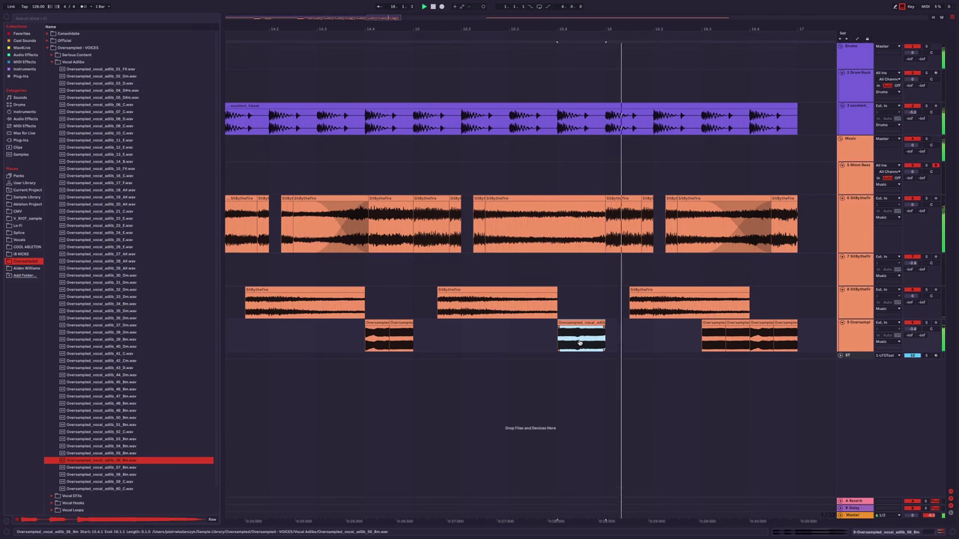
Delete the first of the four short adlib pieces at 16.3.1 and play the section's ending.
click(544, 344)
scroll(545, 344, down, 5)
drag(595, 341, 602, 341)
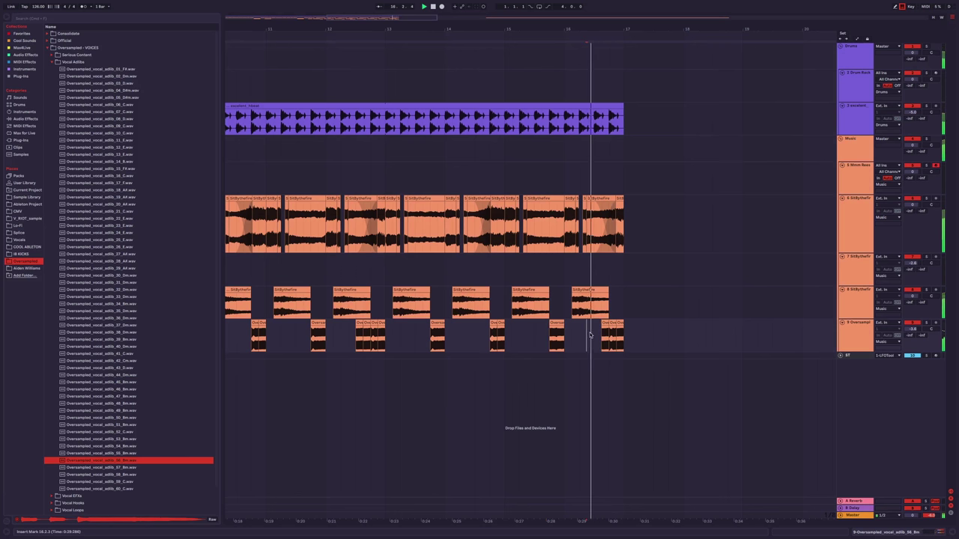
drag(603, 337, 608, 337)
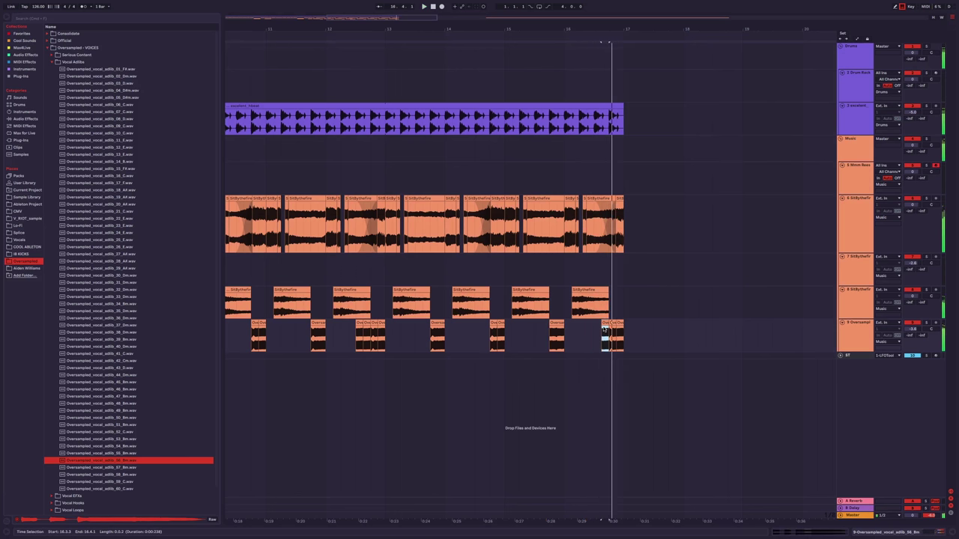
scroll(605, 330, up, 3)
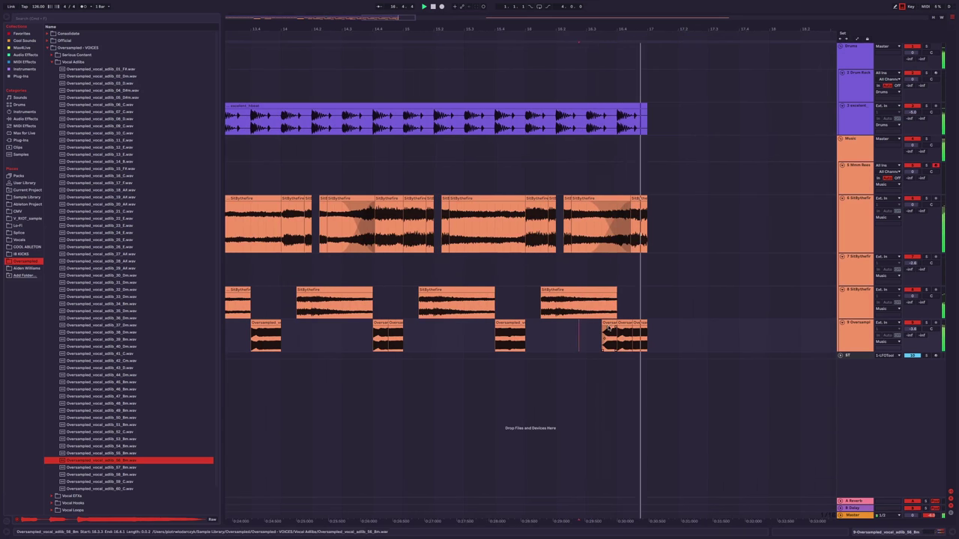
scroll(605, 329, up, 3)
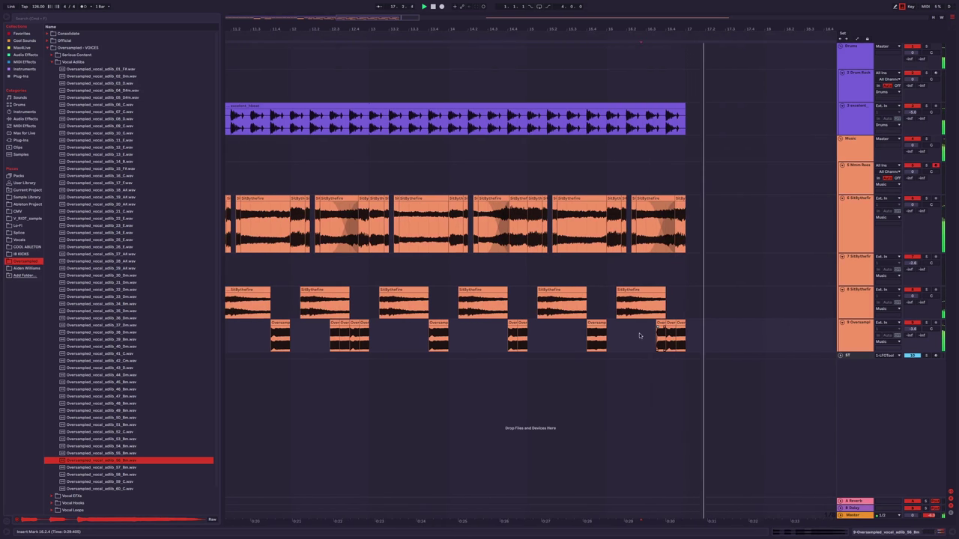
scroll(667, 330, down, 5)
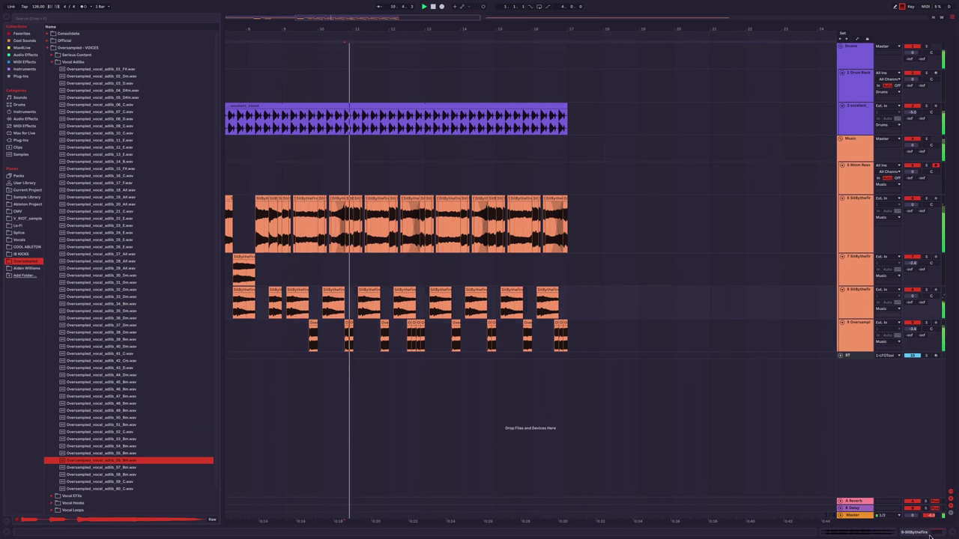
Show the audio effects list and the track's devices, and delete the first of the four short adlib pieces at 12.3.1.
click(344, 303)
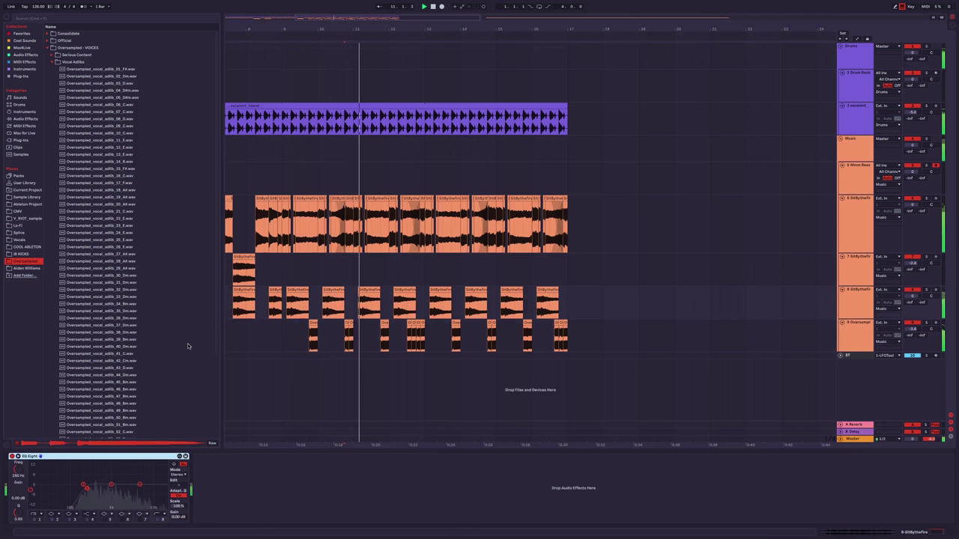
click(24, 55)
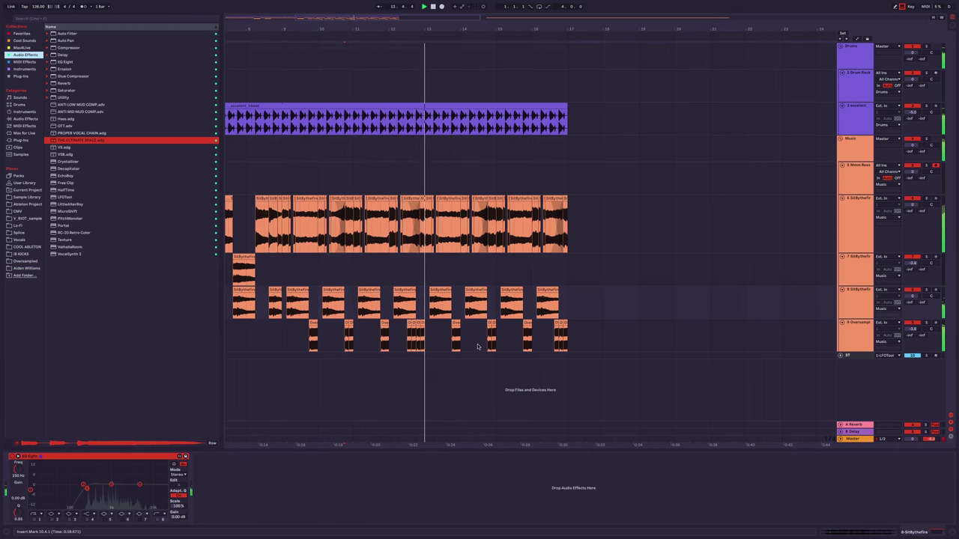
click(422, 328)
scroll(413, 329, up, 5)
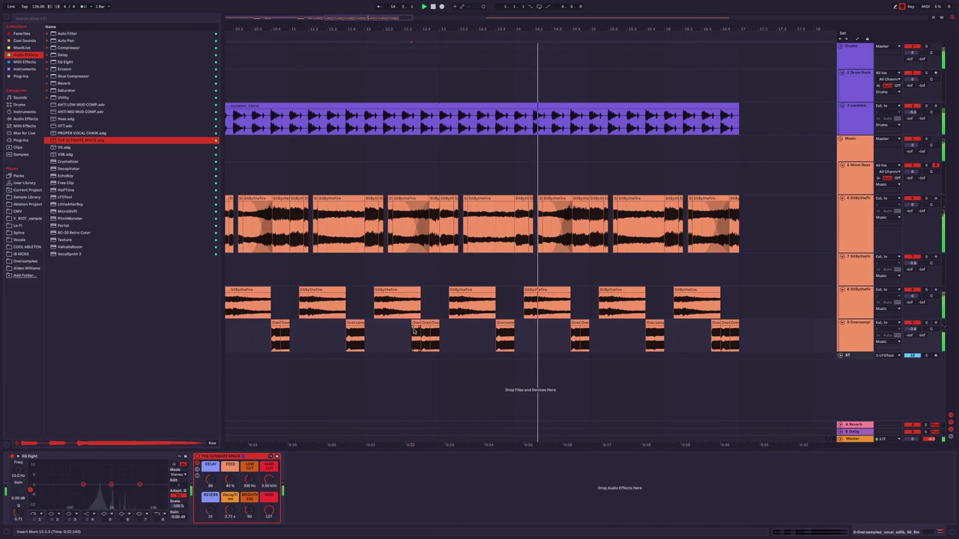
Play the arrangement from 9.1.1 and again from 11.3.1 to check the adlibs.
click(352, 335)
scroll(353, 337, down, 5)
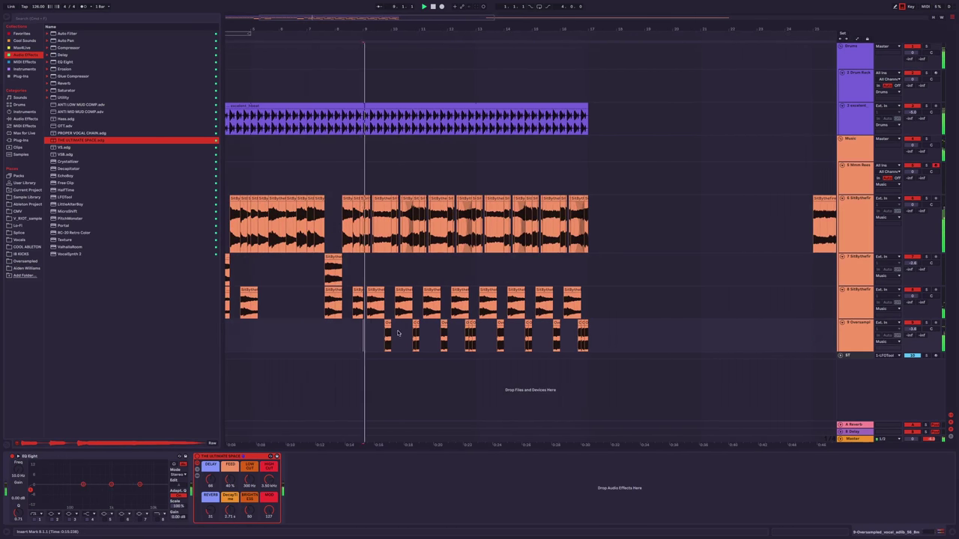
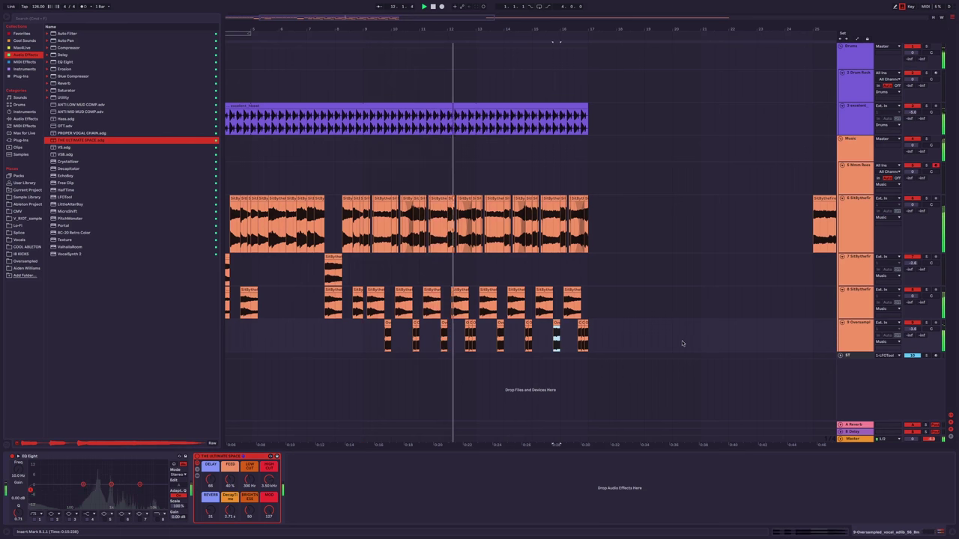
click(442, 344)
scroll(492, 341, up, 3)
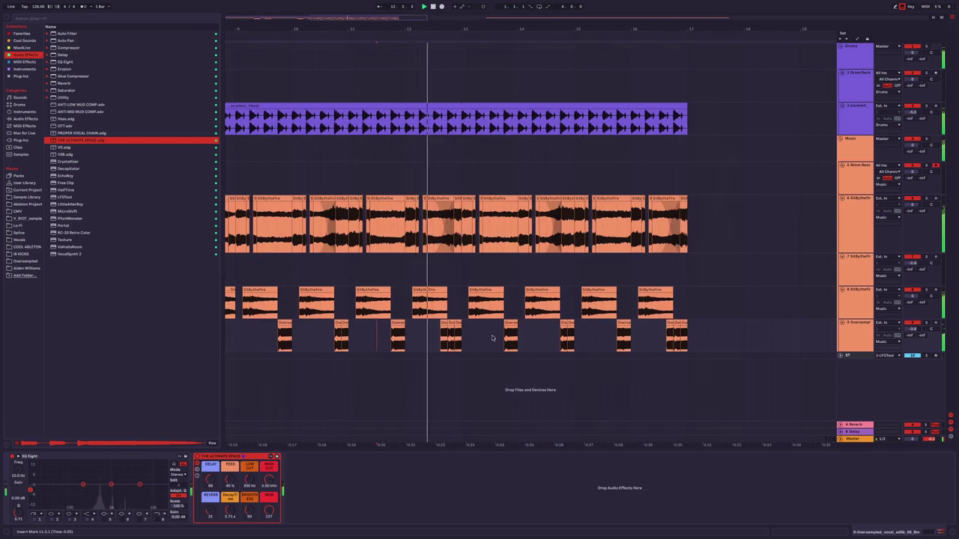
scroll(470, 339, up, 3)
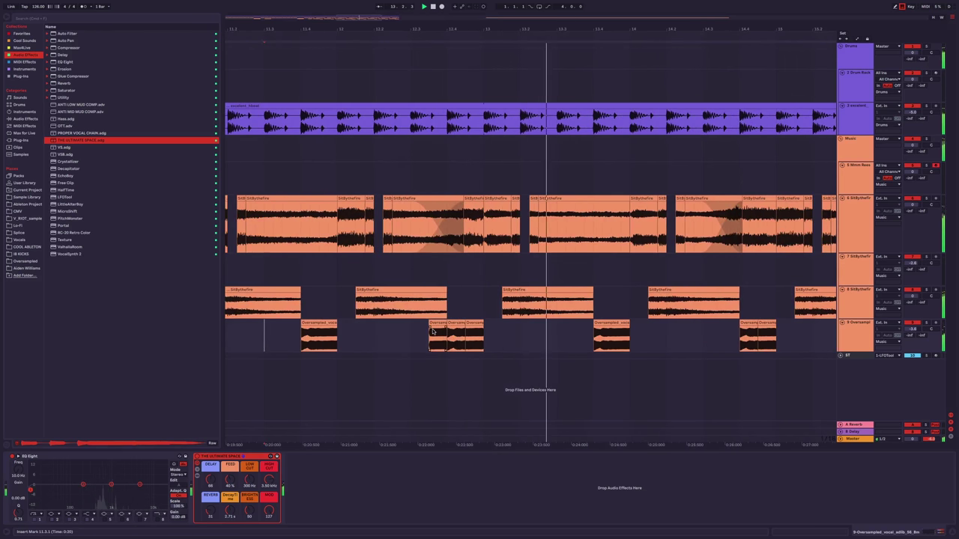
Extend the first adlib piece in bar 12 back to 12.3.1 with a fade-in, and audition it.
click(433, 339)
drag(421, 330, 434, 330)
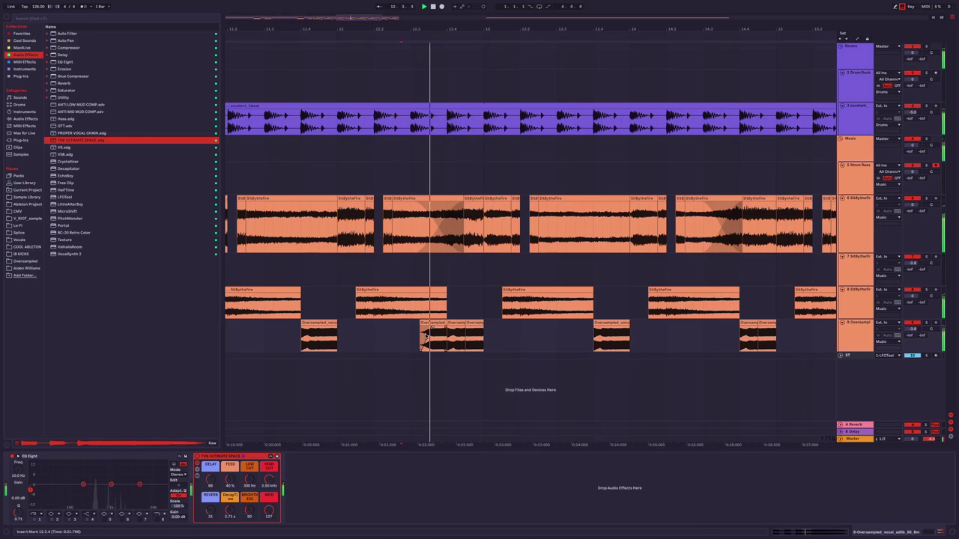
key(space)
key(space)
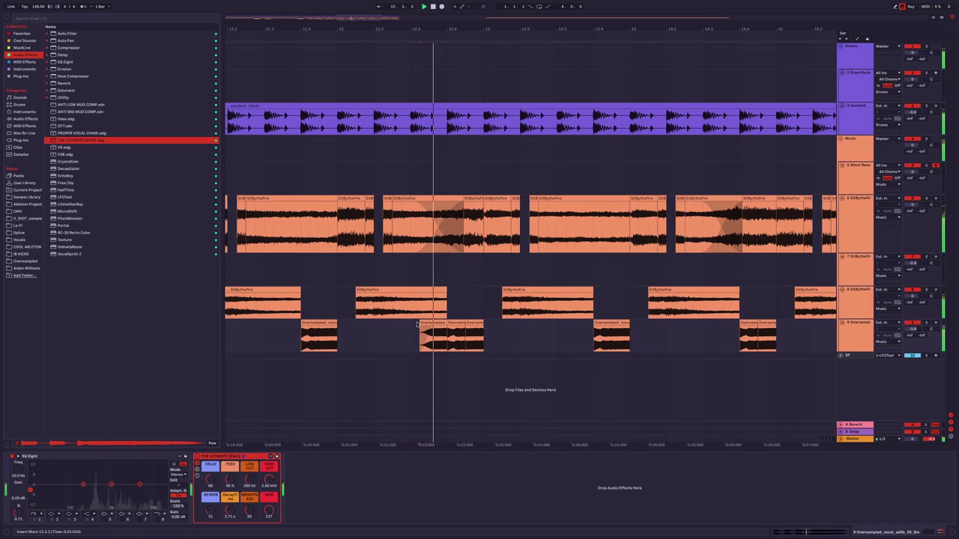
key(space)
drag(420, 339, 411, 339)
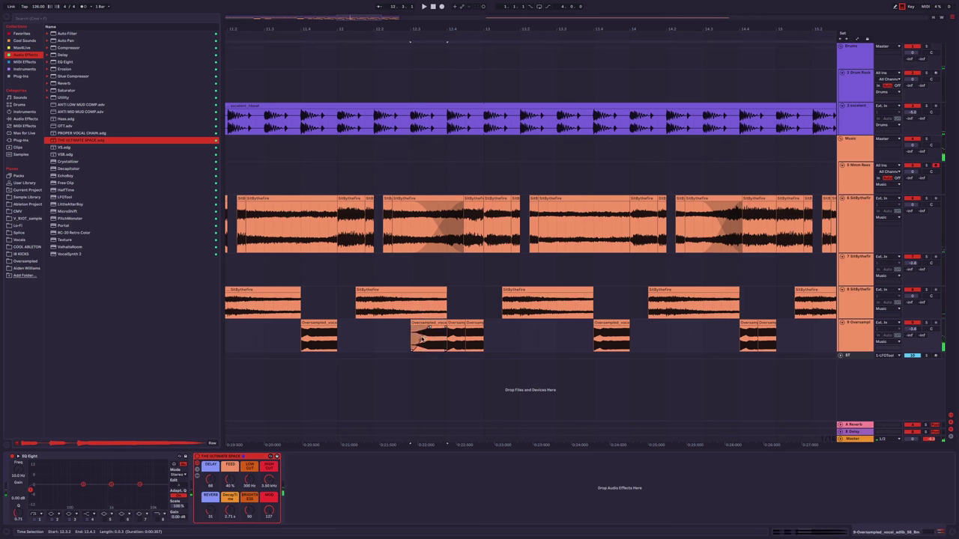
key(space)
Copy the faded-in adlib piece to 16.3.1 and play the arrangement from 9.1.1.
key(minus)
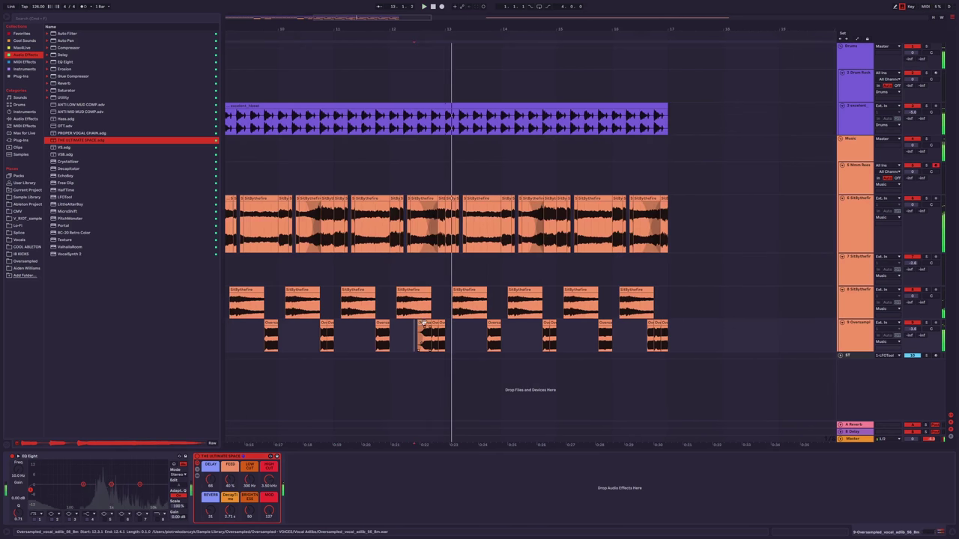
click(664, 345)
key(minus)
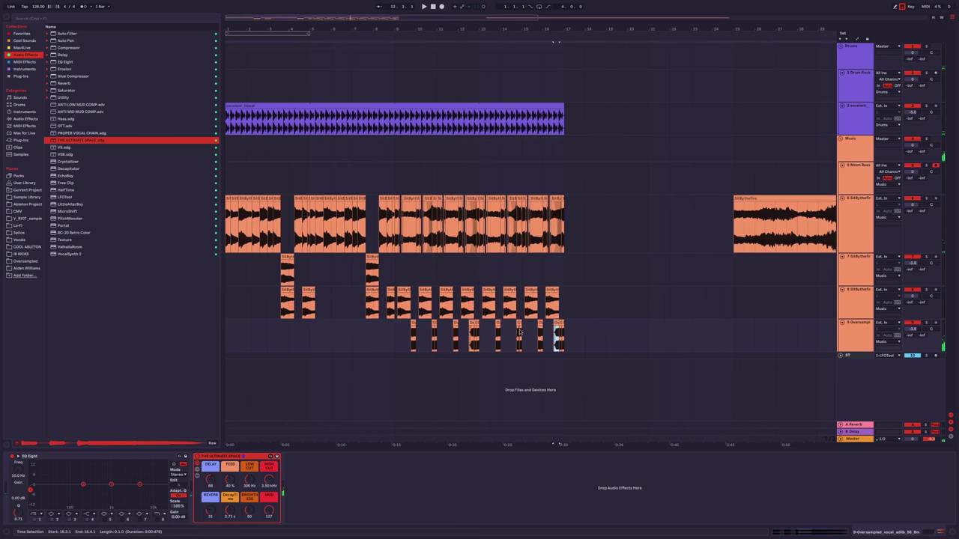
click(395, 343)
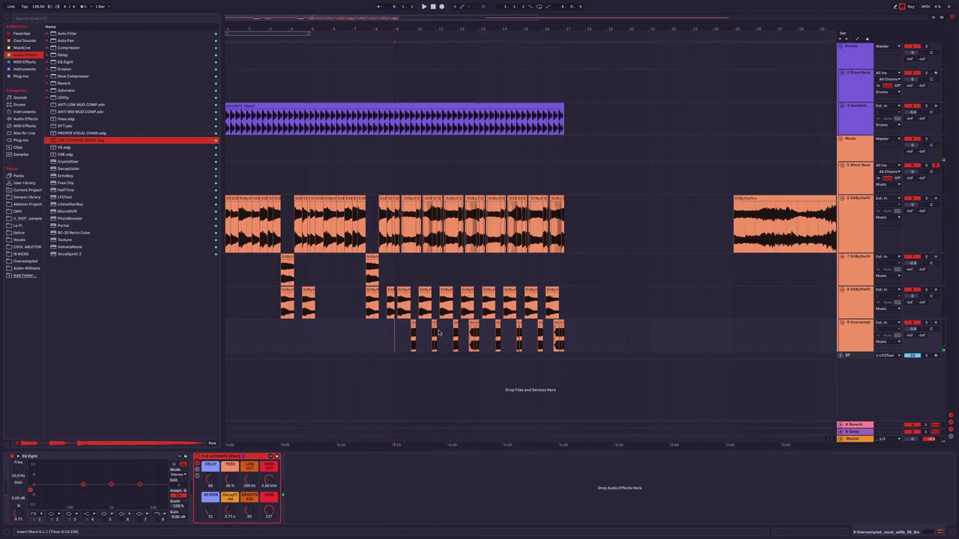
key(space)
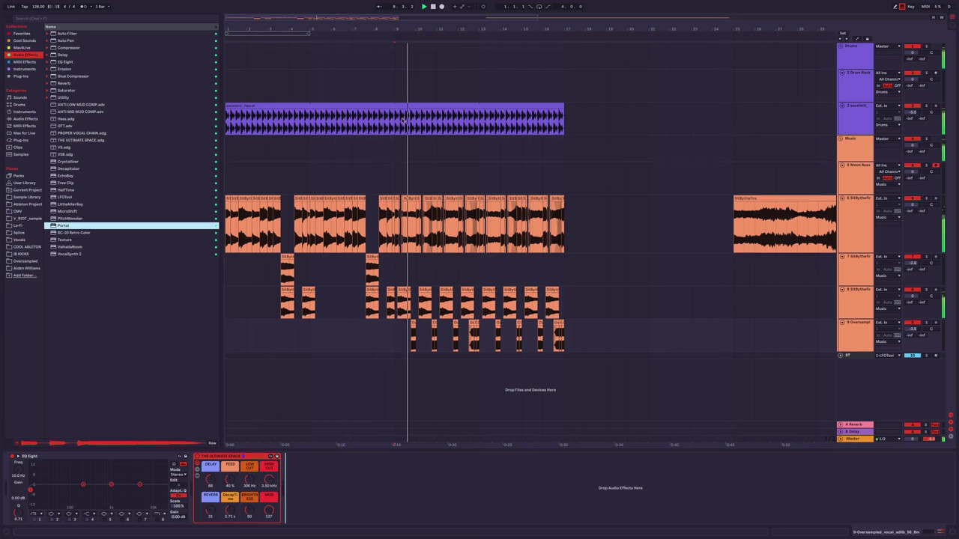
Add Portal to the adlib track, load the user preset SPACE FULLNESS, and close the plug-in window.
key(Return)
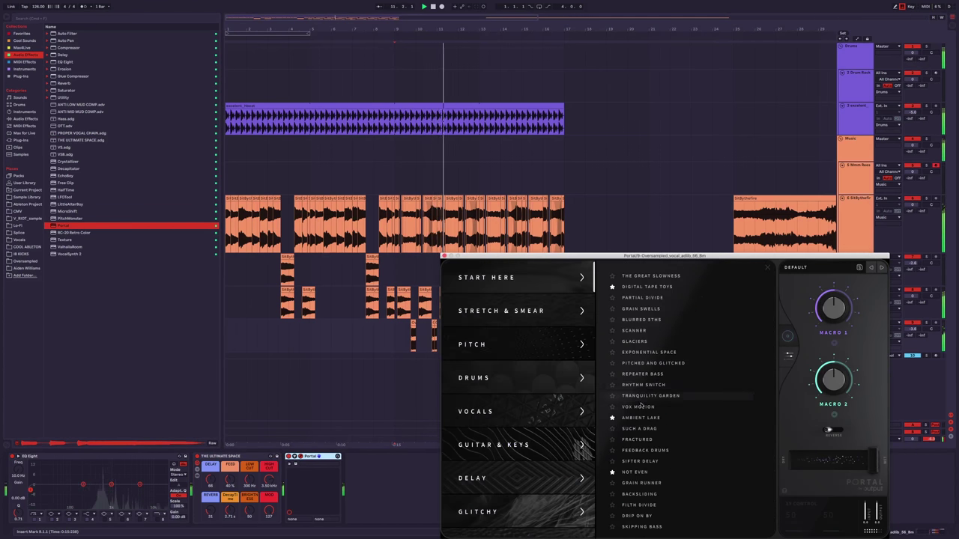
scroll(524, 420, down, 5)
click(487, 522)
click(632, 308)
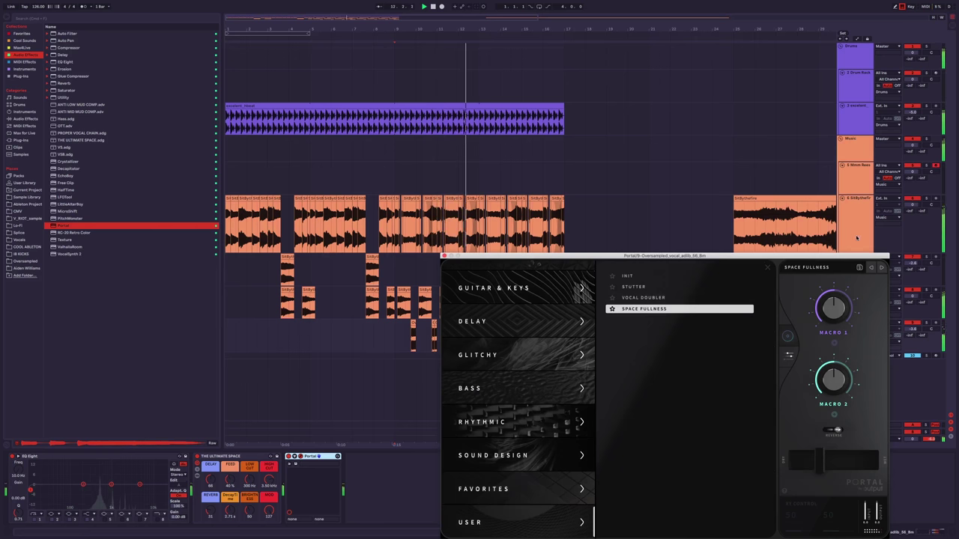
drag(460, 256, 237, 116)
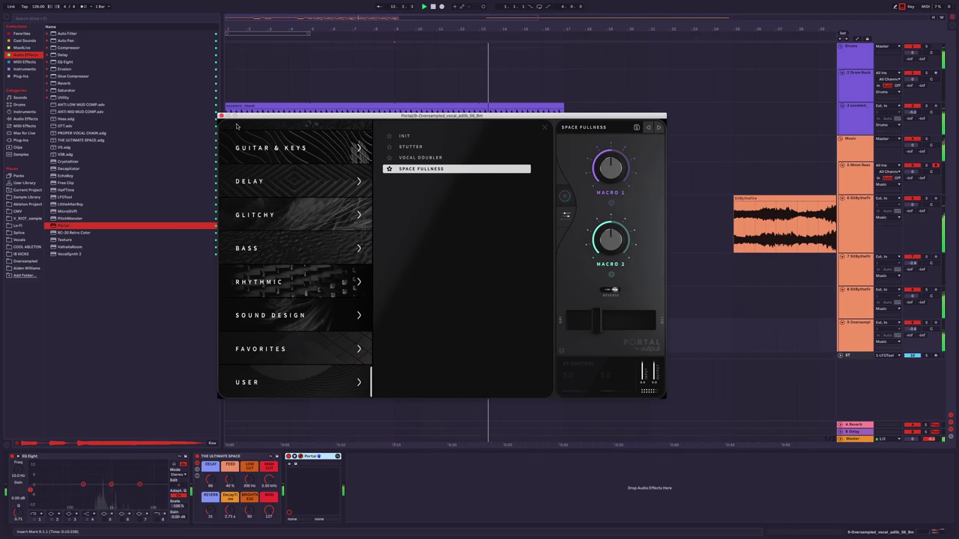
click(301, 458)
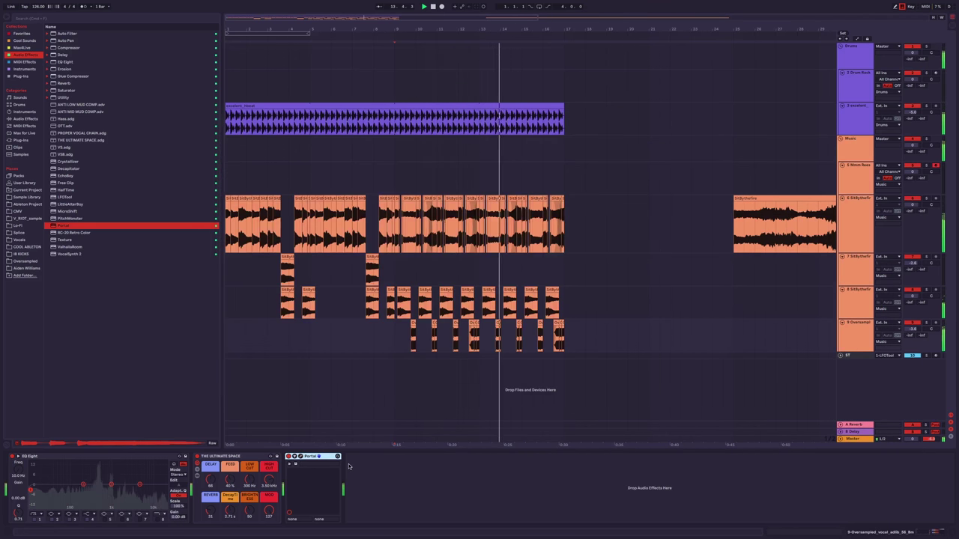
Solo the vocal adlib track and play it from 9.4.1 to hear Portal on its own.
click(301, 458)
click(301, 457)
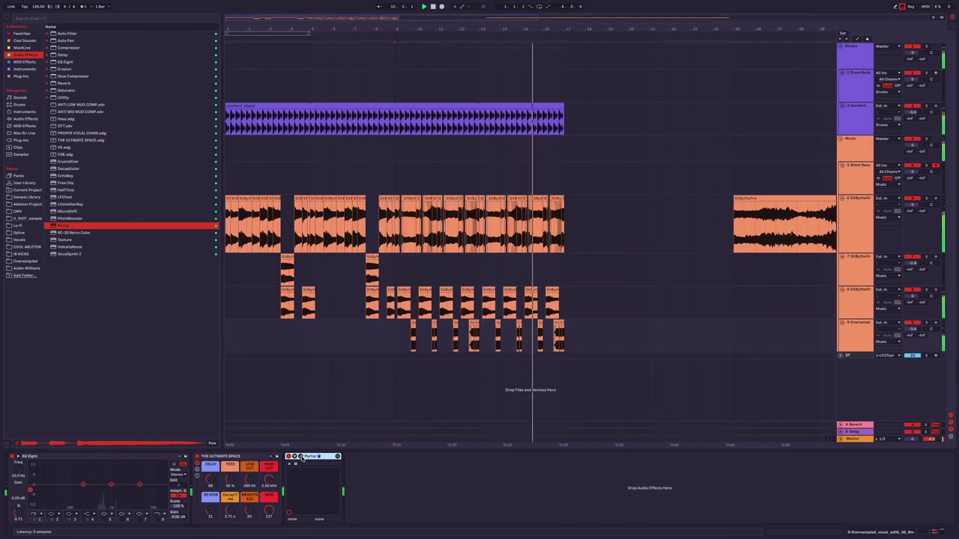
right_click(304, 459)
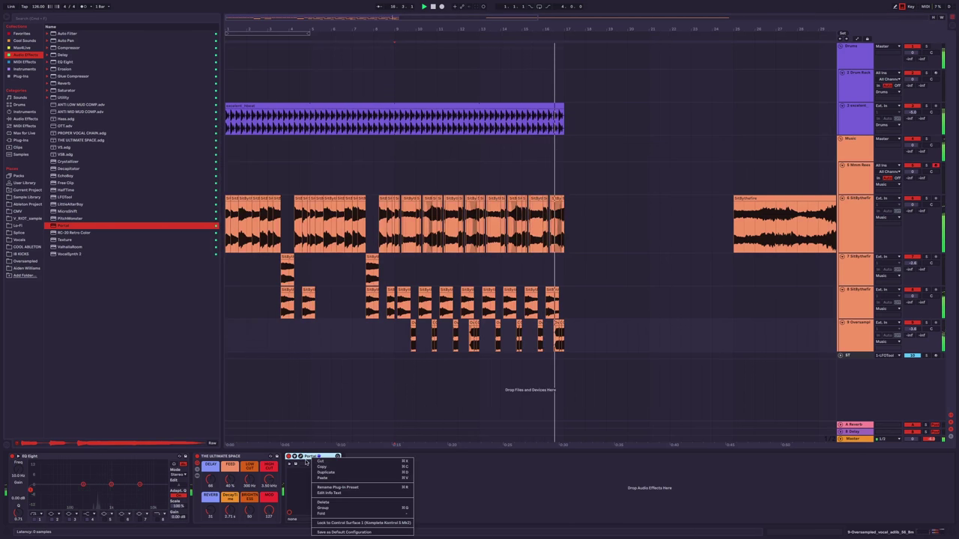
key(Escape)
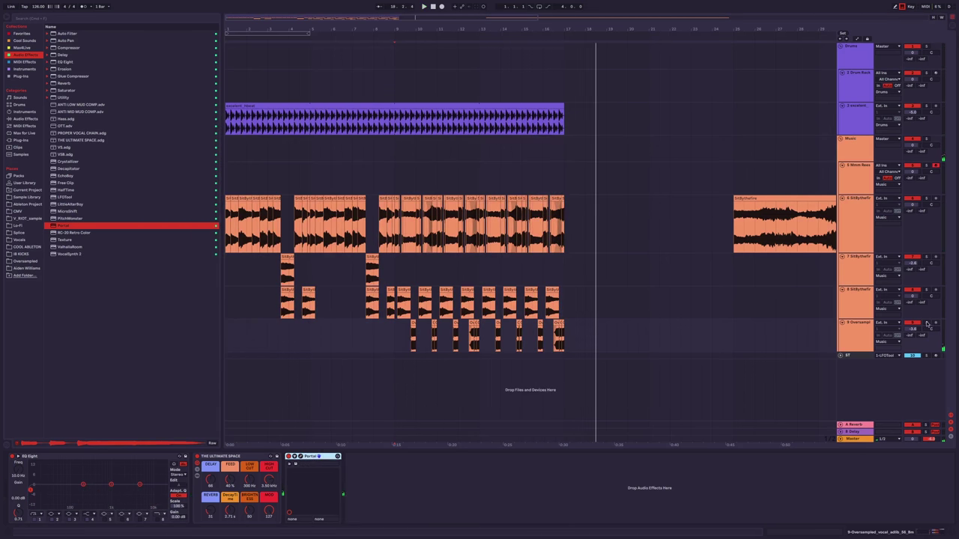
click(414, 348)
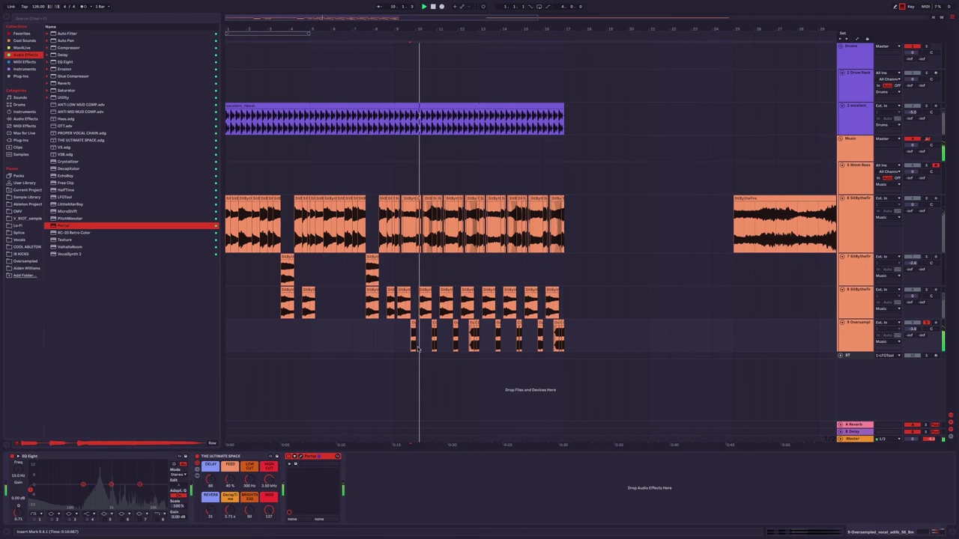
Group Portal into an Audio Effect Rack, hiding the rack's chain list and showing its macro controls.
click(301, 458)
click(301, 457)
key(ctrl+g)
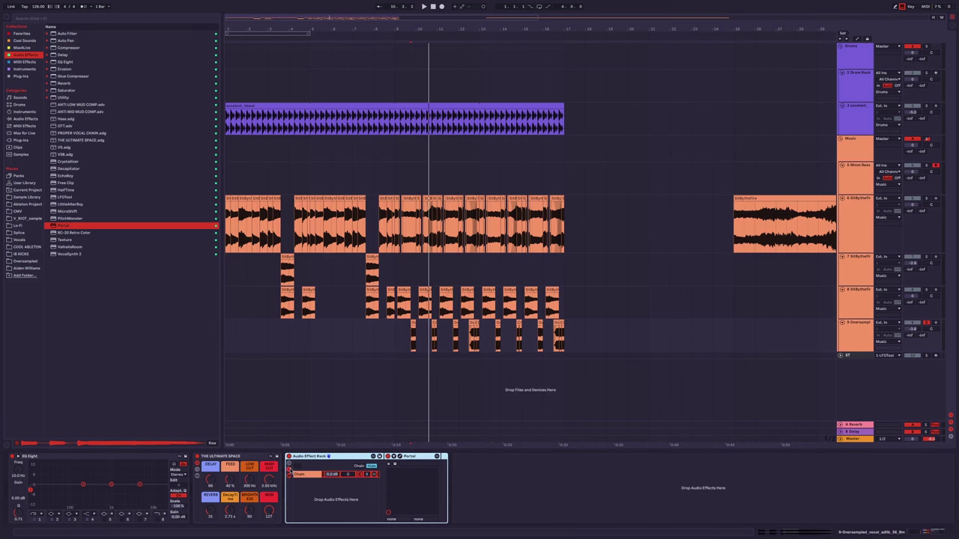
click(289, 470)
click(288, 464)
Map Portal's master dry/wet to the rack's first macro and leave mapping mode.
click(352, 456)
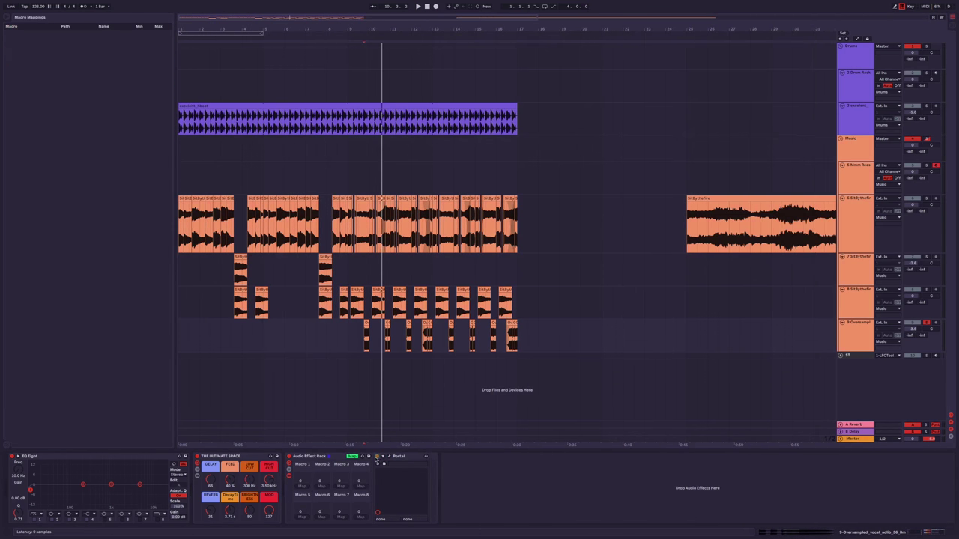
click(389, 456)
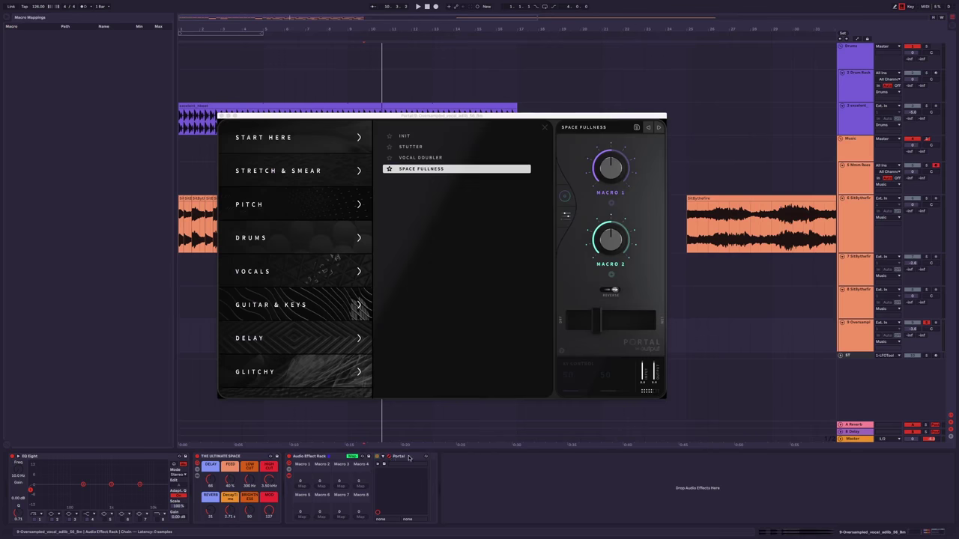
click(594, 325)
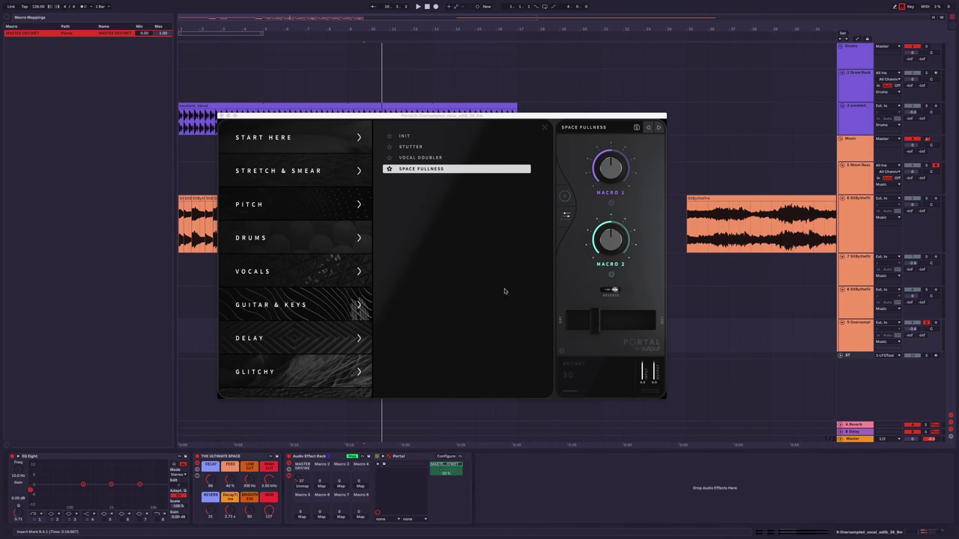
click(591, 325)
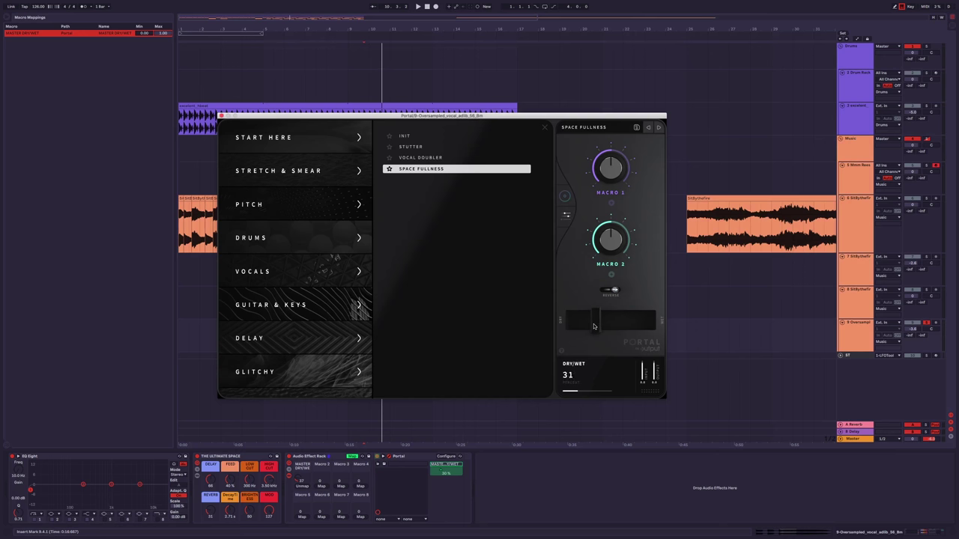
click(368, 458)
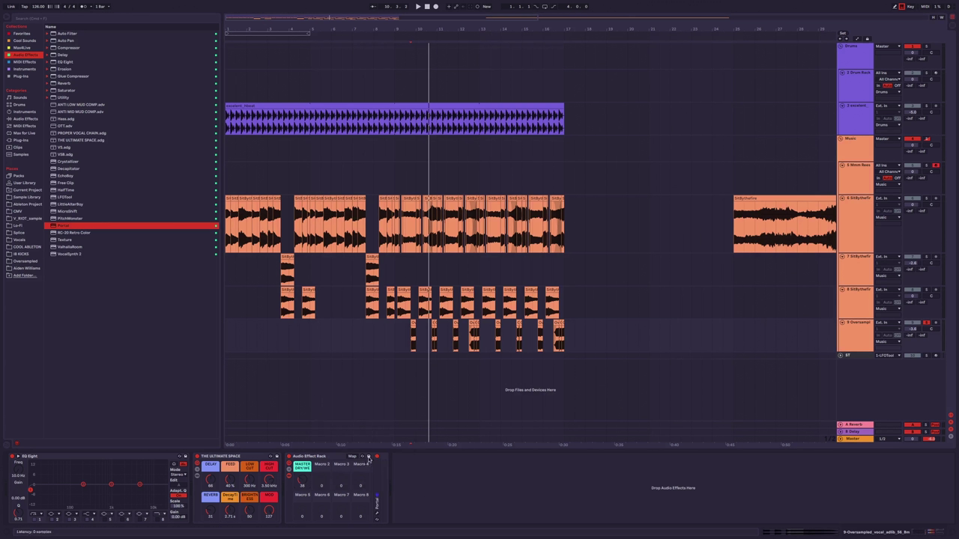
Save the rack as PORTAL - HIGH SPARKLES in the COOL ABLETON folder and set its dry/wet macro to 27.
click(369, 457)
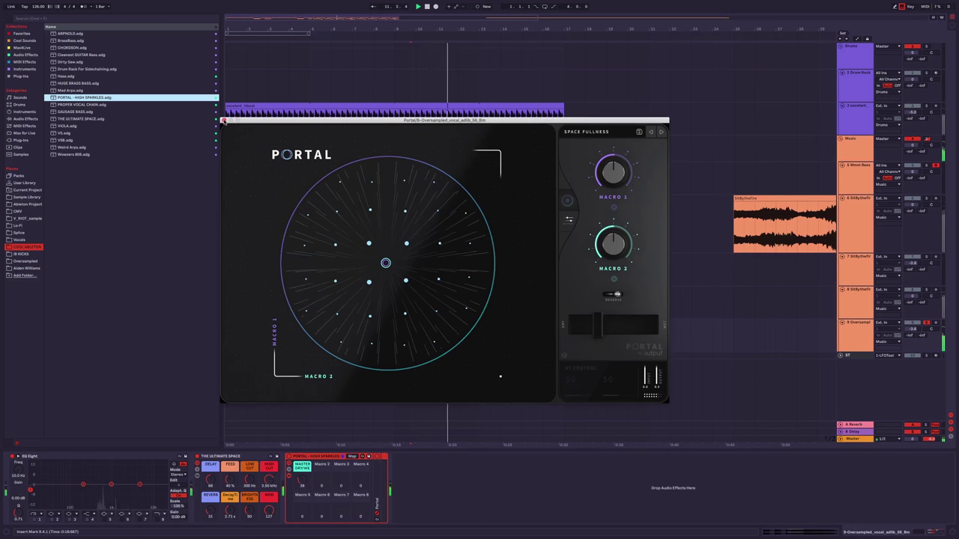
click(346, 457)
click(345, 456)
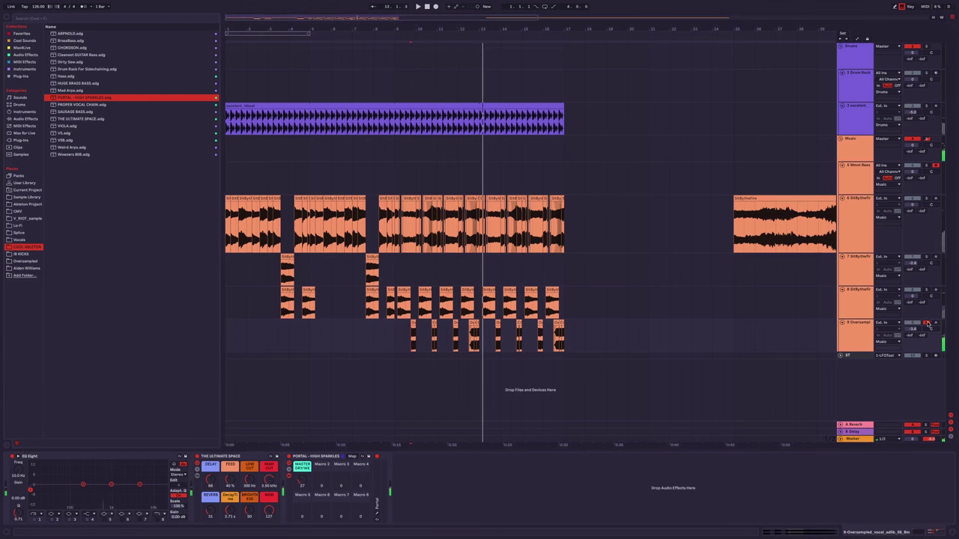
Unsolo the adlib track and play the full arrangement from 7.3.3, checking the backing and main vocal tracks.
key(space)
drag(349, 262, 440, 272)
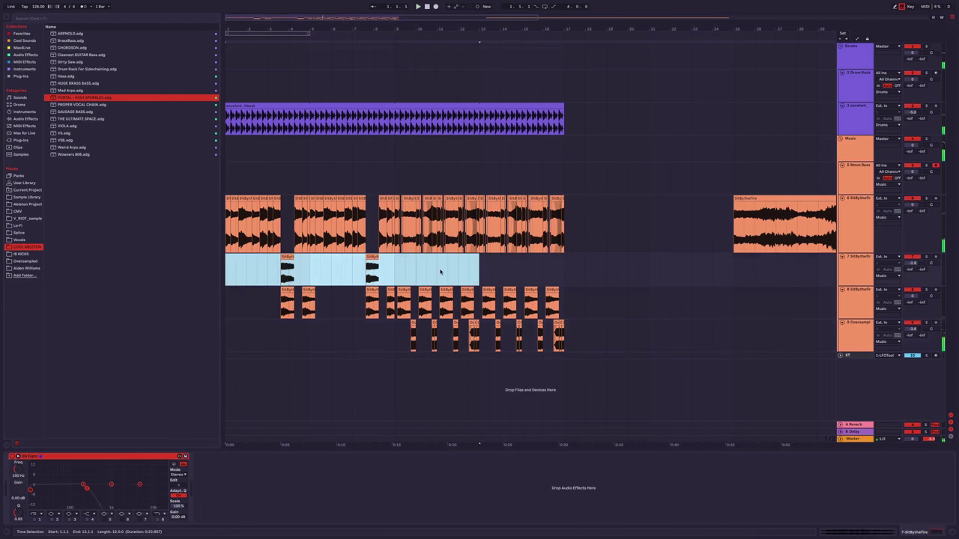
click(367, 278)
key(space)
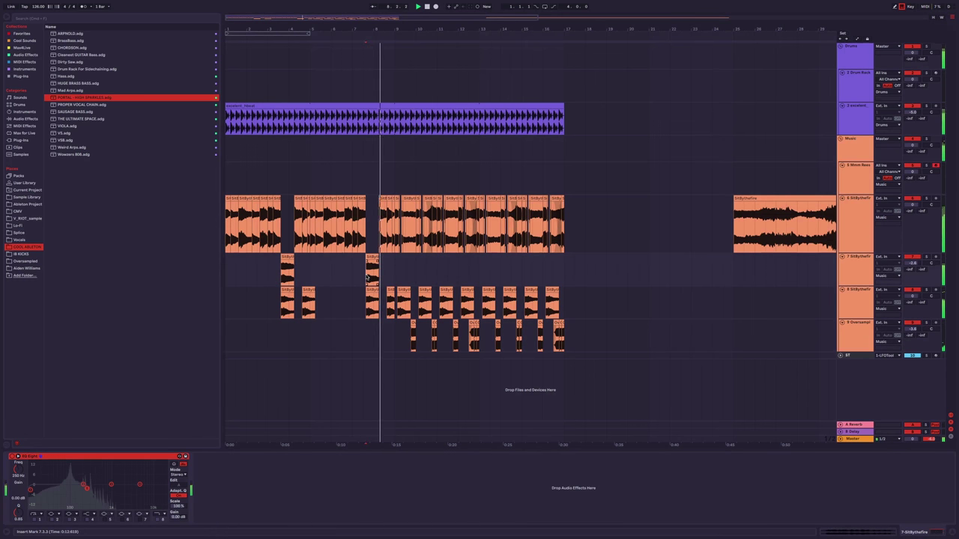
click(927, 294)
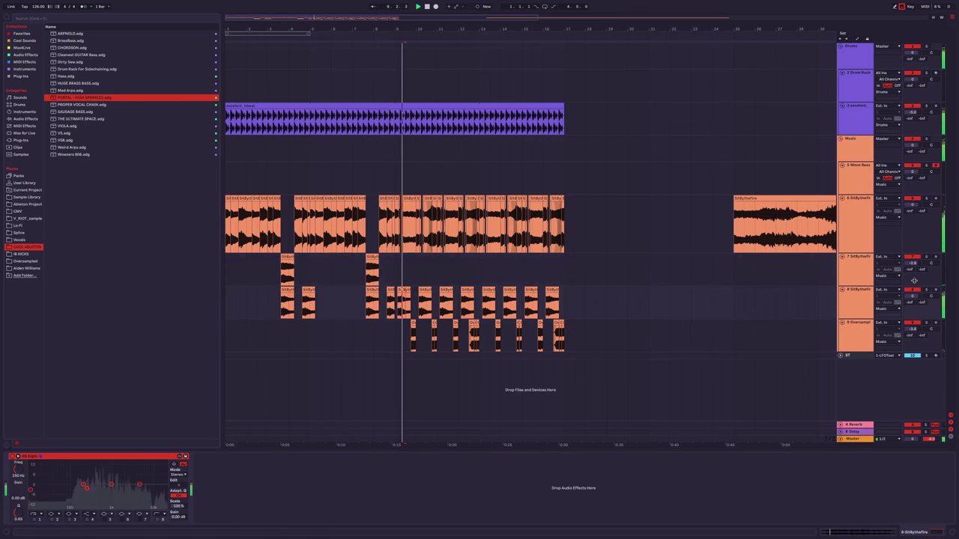
click(908, 205)
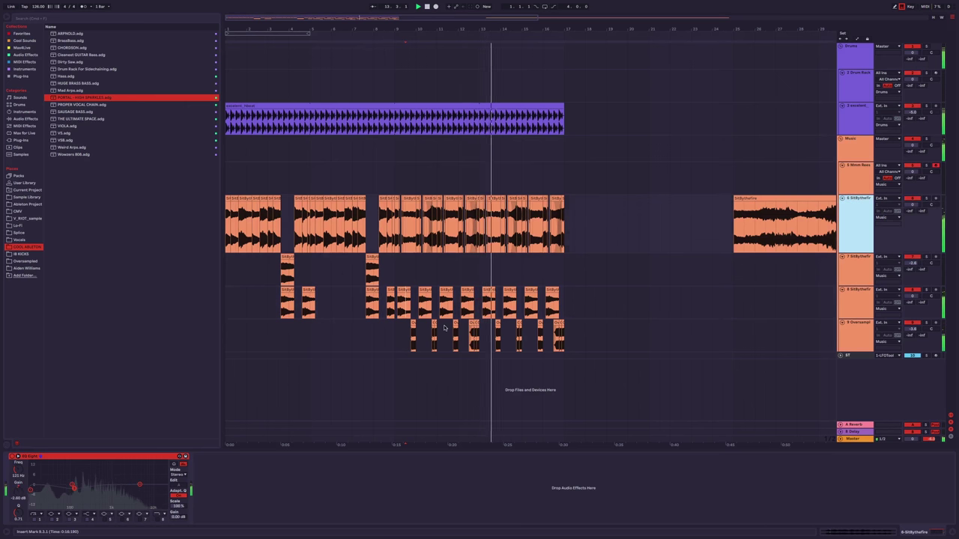
Play the end of bar 15 from 15.3.3 to check the adlib piece at 15.4.1.
click(661, 312)
key(minus)
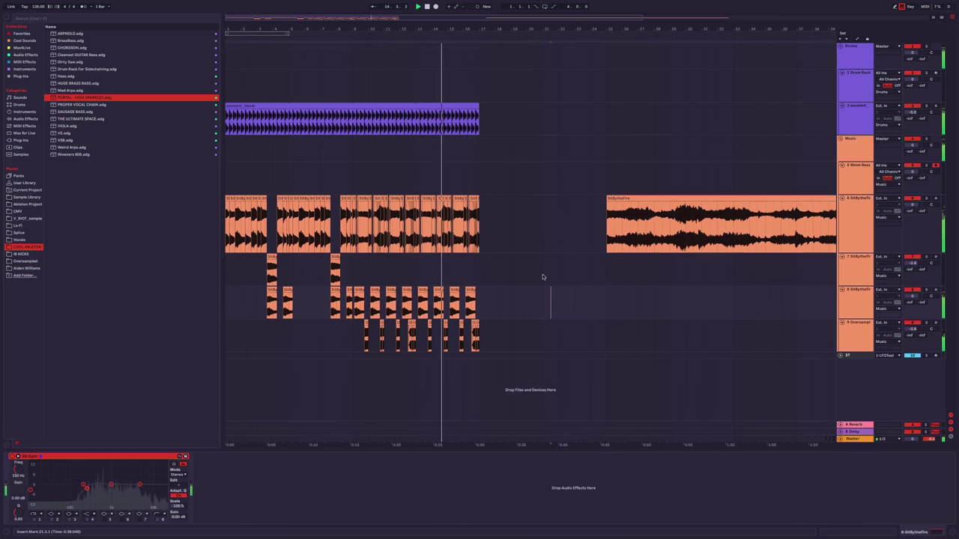
key(plus)
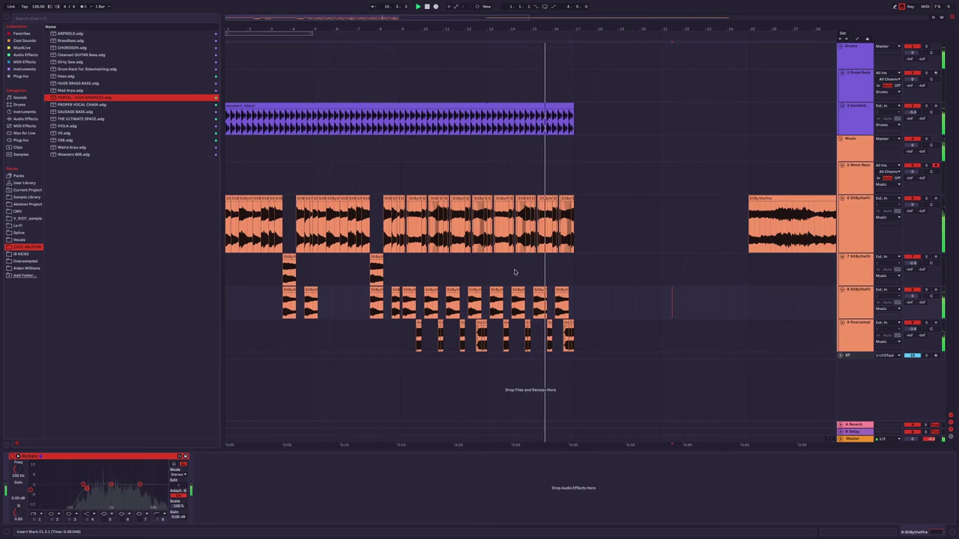
key(minus)
key(plus)
key(plus)
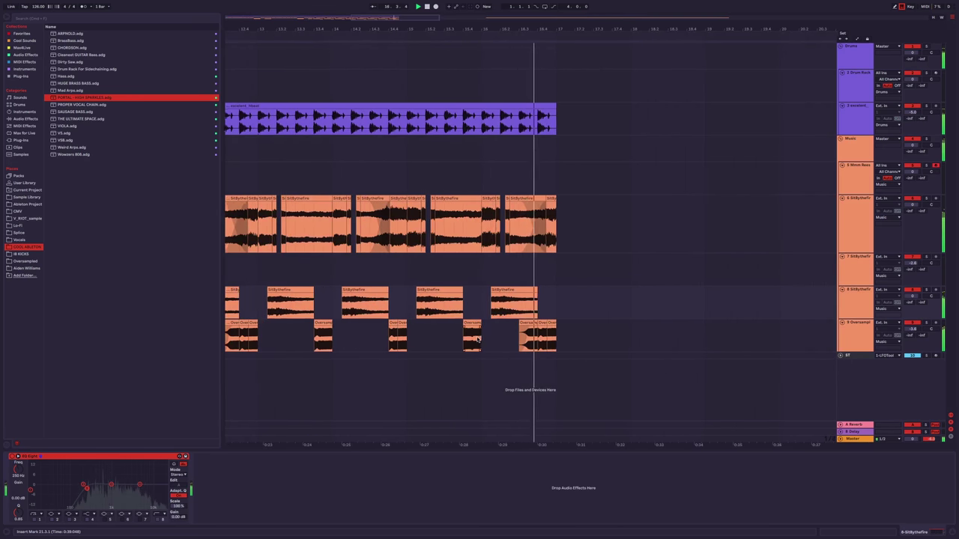
click(431, 337)
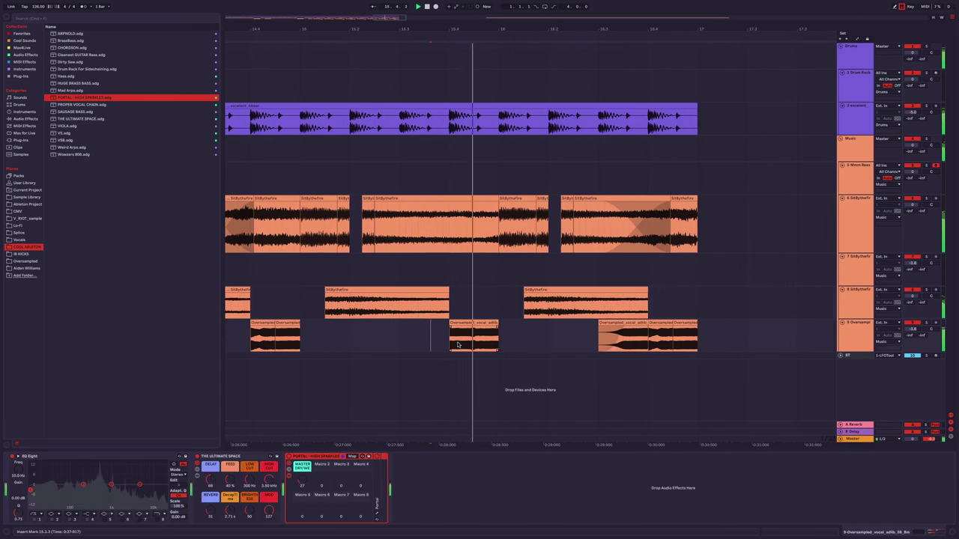
click(460, 321)
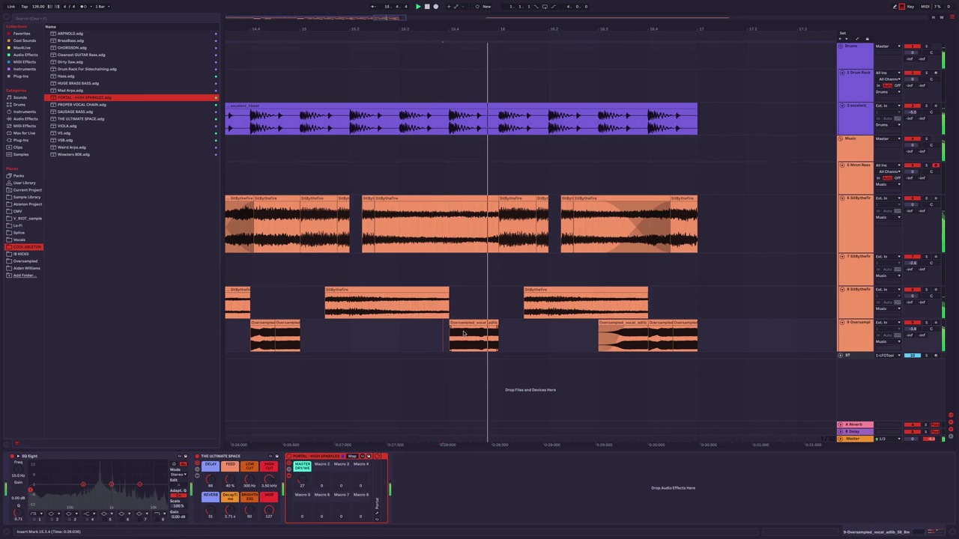
Try shifting the adlib piece at 15.4.1 to 15.4.2, audition it from 15.3.3, and undo the move.
drag(460, 321, 472, 322)
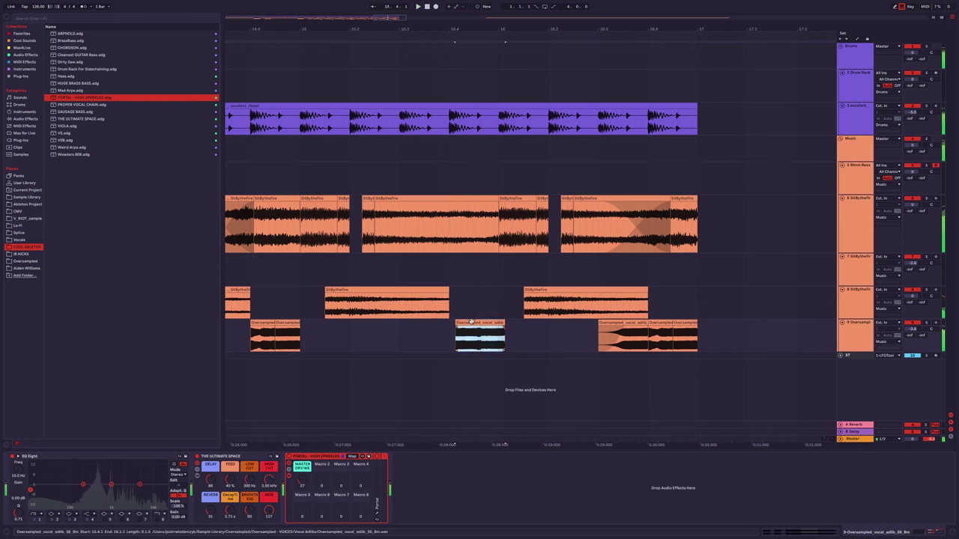
click(435, 336)
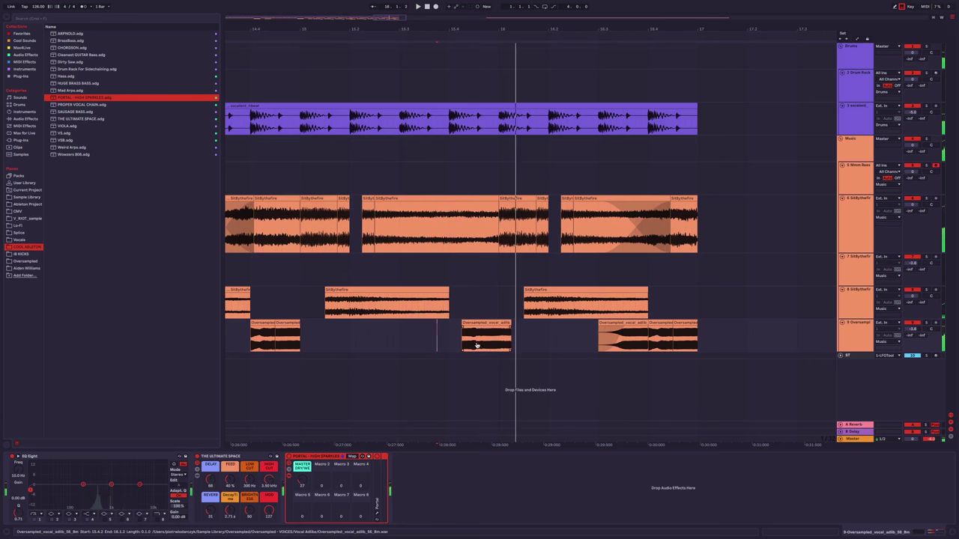
click(431, 338)
click(430, 339)
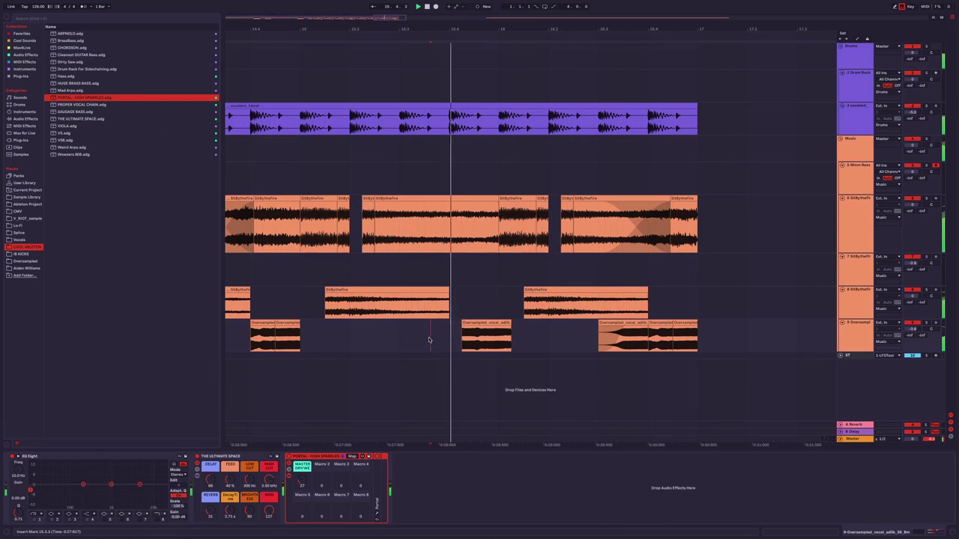
key(ctrl+z)
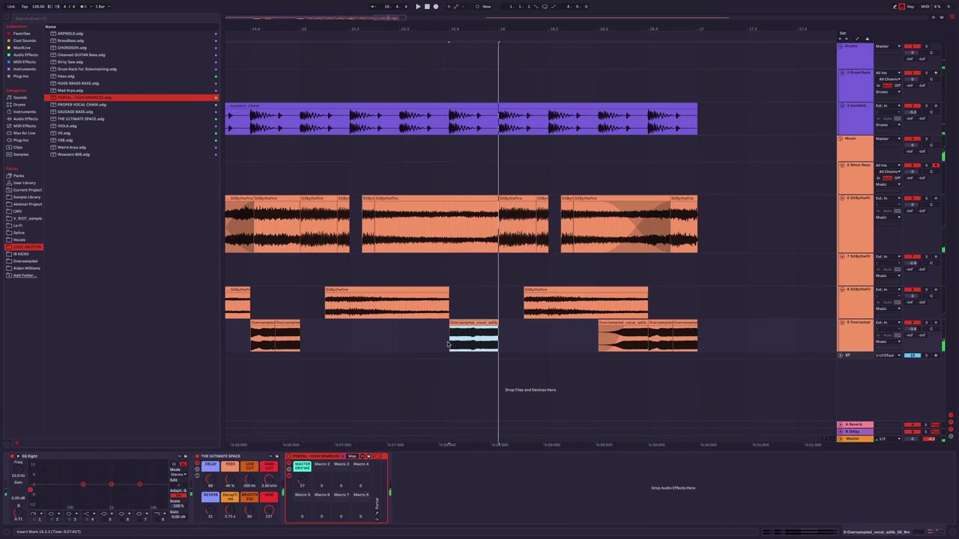
Add a fade-in to the adlib piece at 15.4.1 and audition it.
click(441, 336)
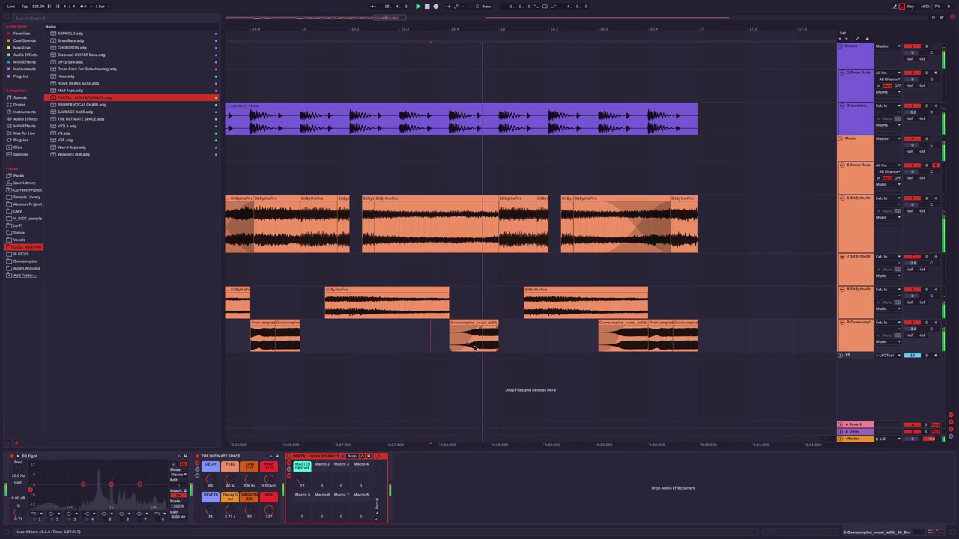
click(394, 339)
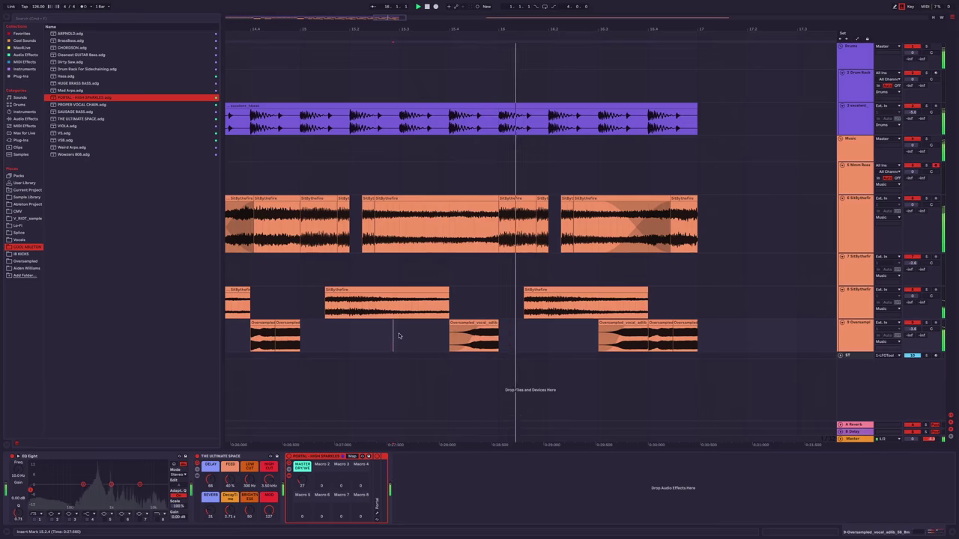
Play the arrangement from 8.4.1 to the end of bar 16 to check the adlibs in context.
key(minus)
key(minus)
key(minus)
key(minus)
key(minus)
key(minus)
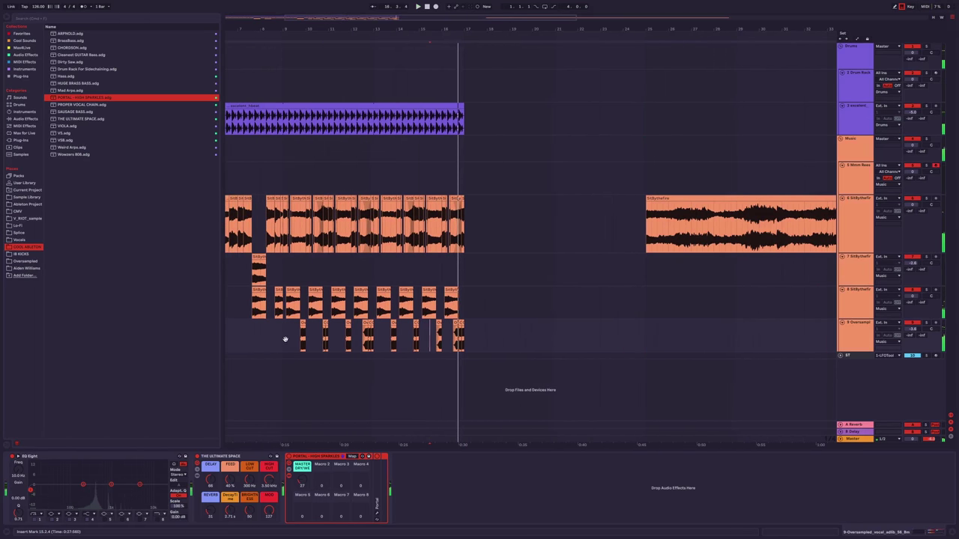
click(278, 335)
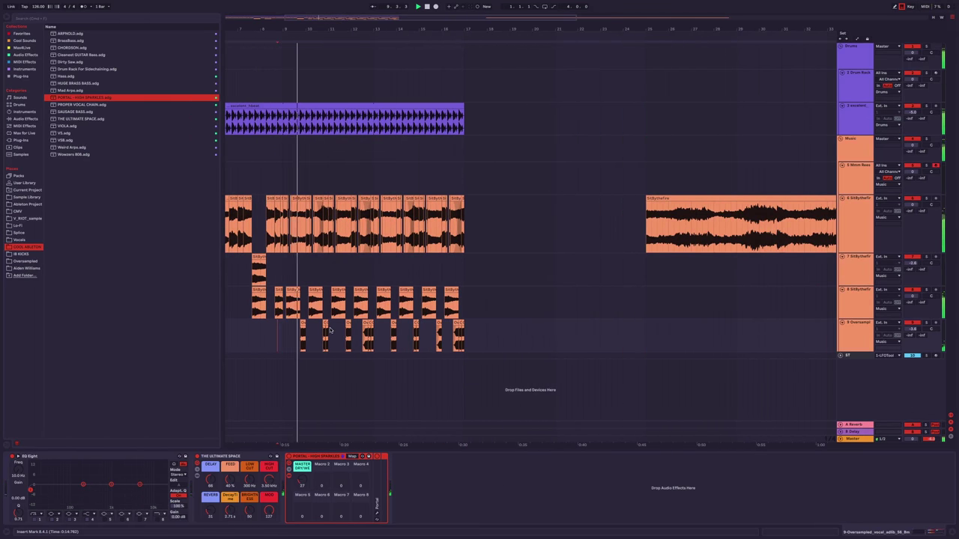
scroll(675, 272, left, 5)
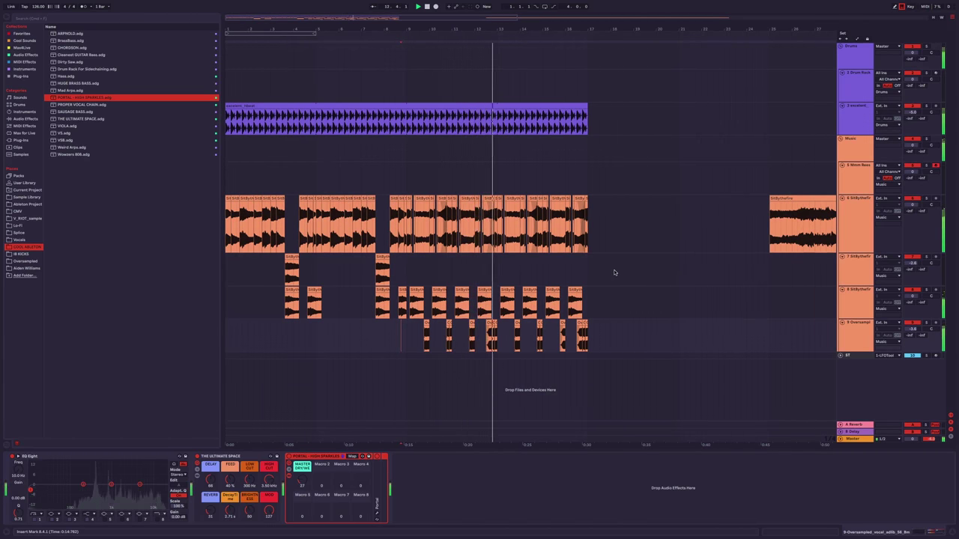
scroll(529, 330, up, 3)
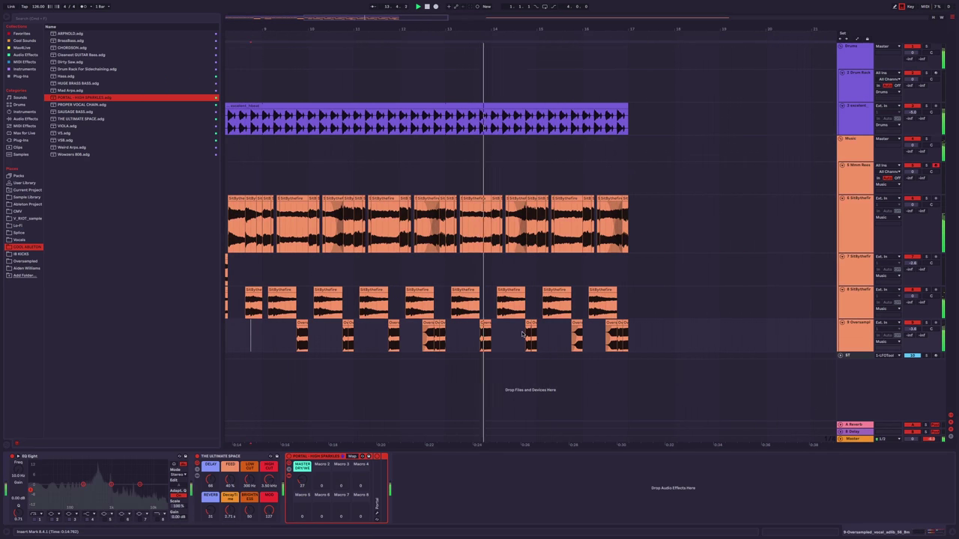
scroll(564, 334, up, 3)
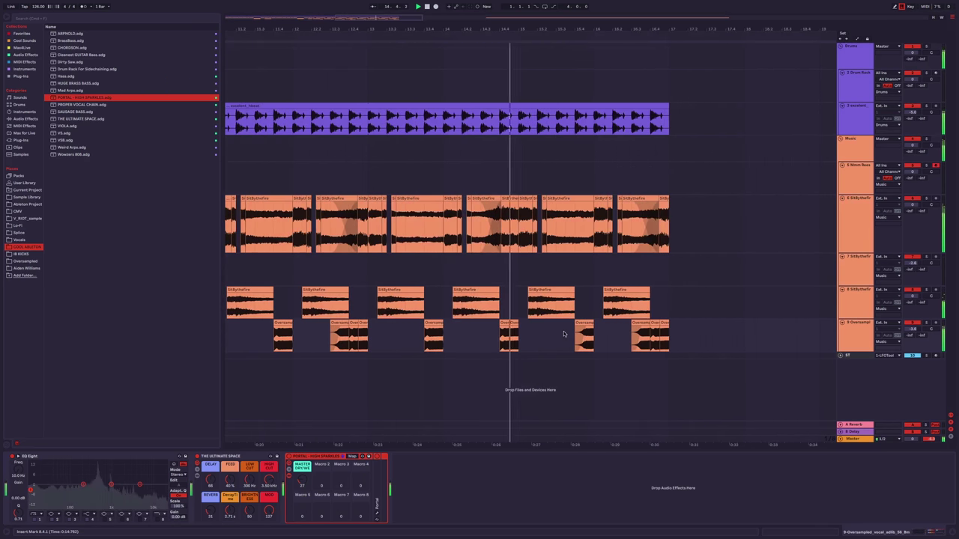
scroll(562, 332, down, 2)
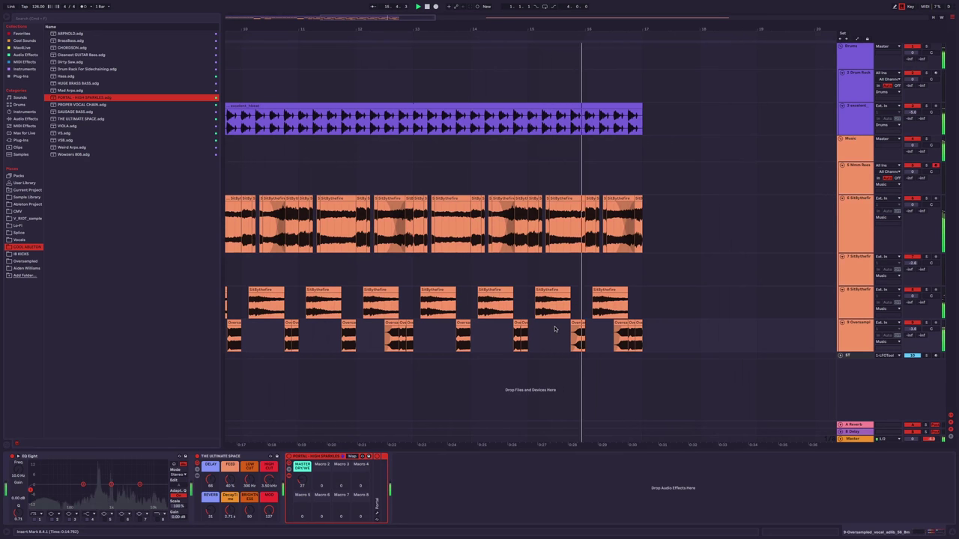
scroll(578, 331, down, 4)
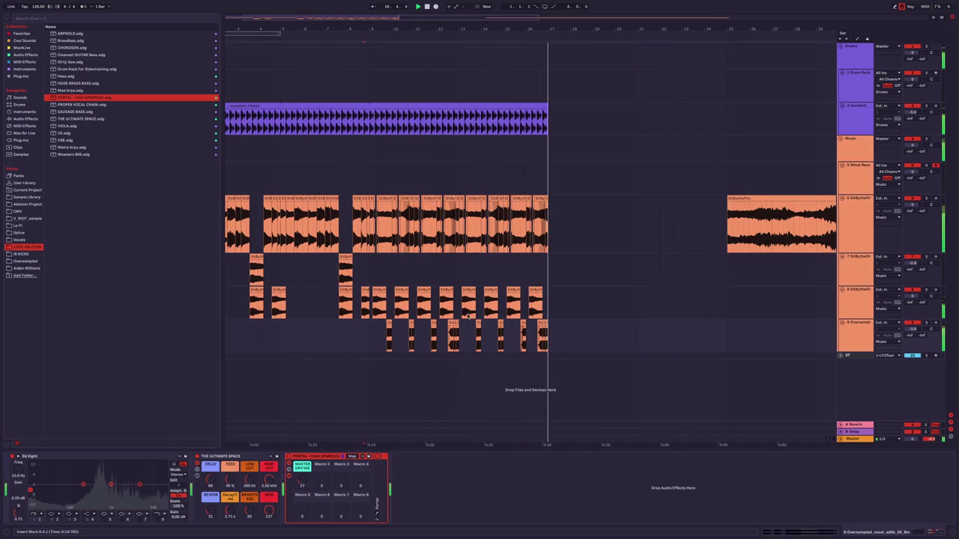
Select the unchopped SitBythefire clip at 25.1.1 and play the arrangement from there.
scroll(507, 204, down, 3)
click(558, 225)
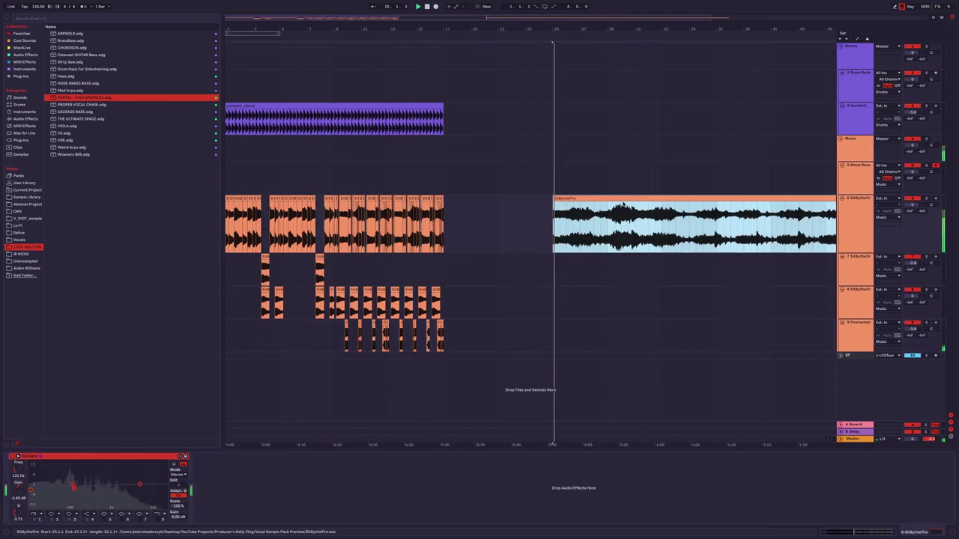
Stop playback, move the unchopped SitBythefire clip to about bar 62, and extend its start back to about bar 43.
scroll(554, 232, down, 2)
scroll(517, 228, up, 2)
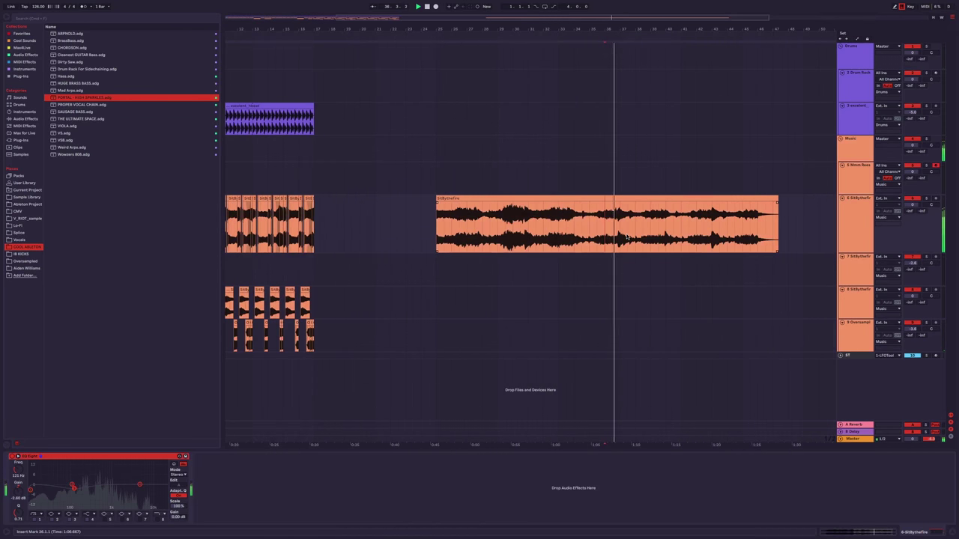
scroll(524, 223, down, 2)
key(space)
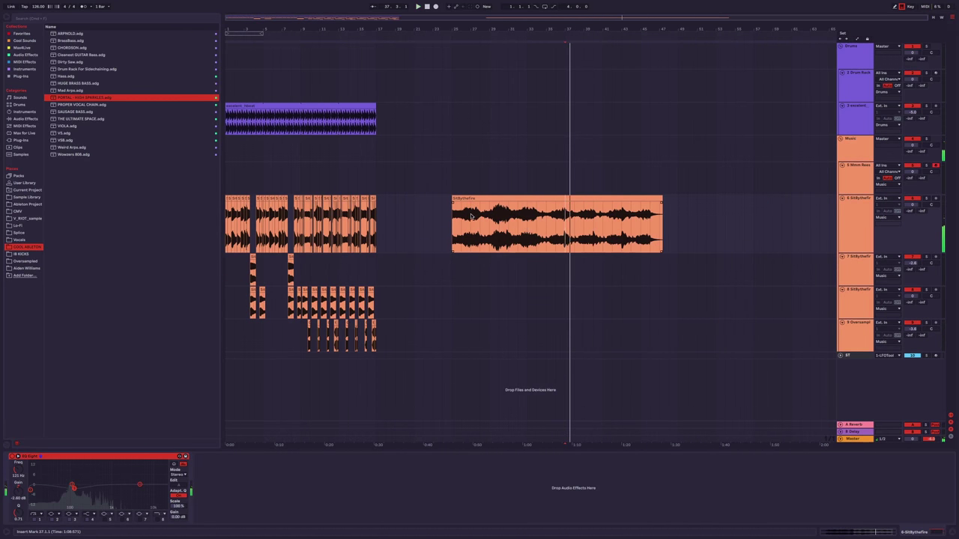
drag(524, 223, 757, 214)
scroll(756, 213, down, 2)
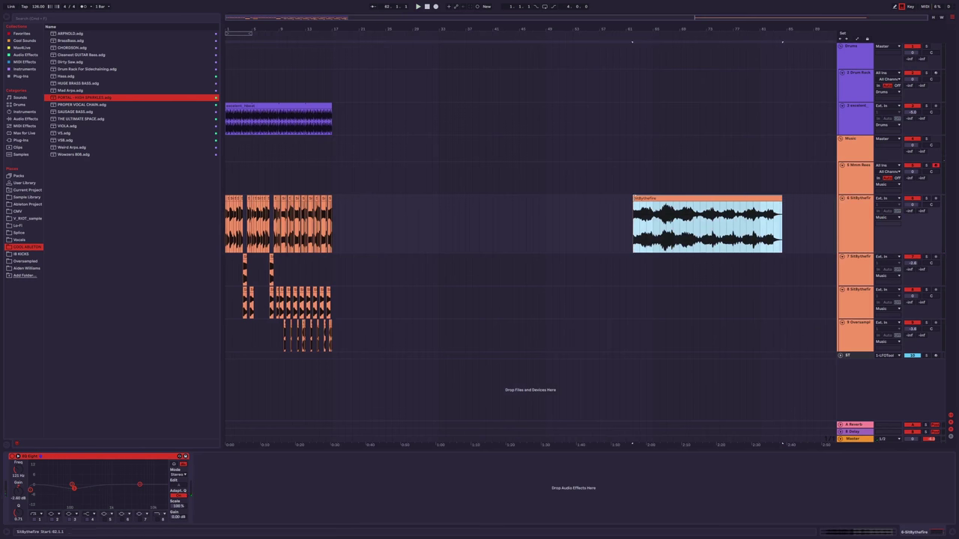
drag(634, 225, 508, 225)
Add a MIDI track above the SitBythefire track and load the Audio Damage Quanta instrument on it.
key(ctrl+shift+t)
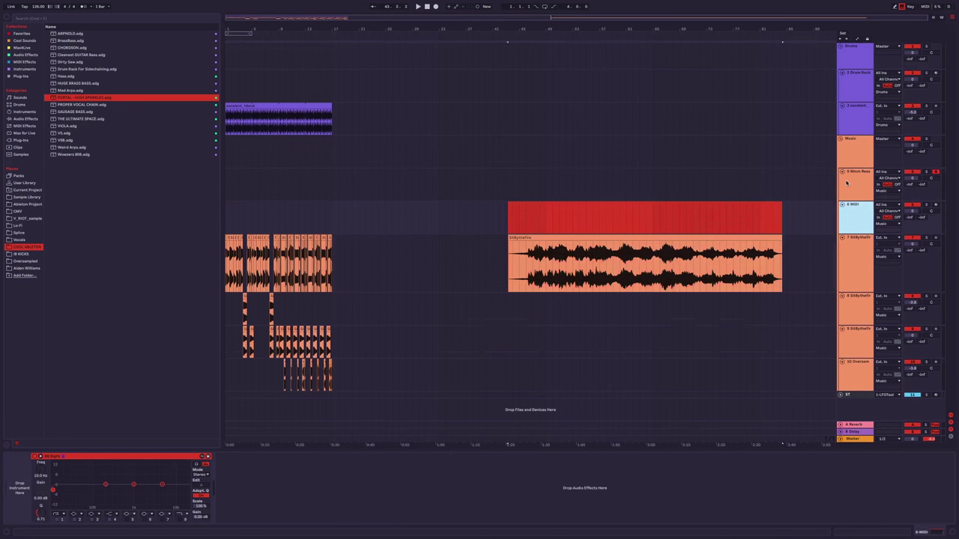
click(21, 140)
click(62, 48)
click(68, 55)
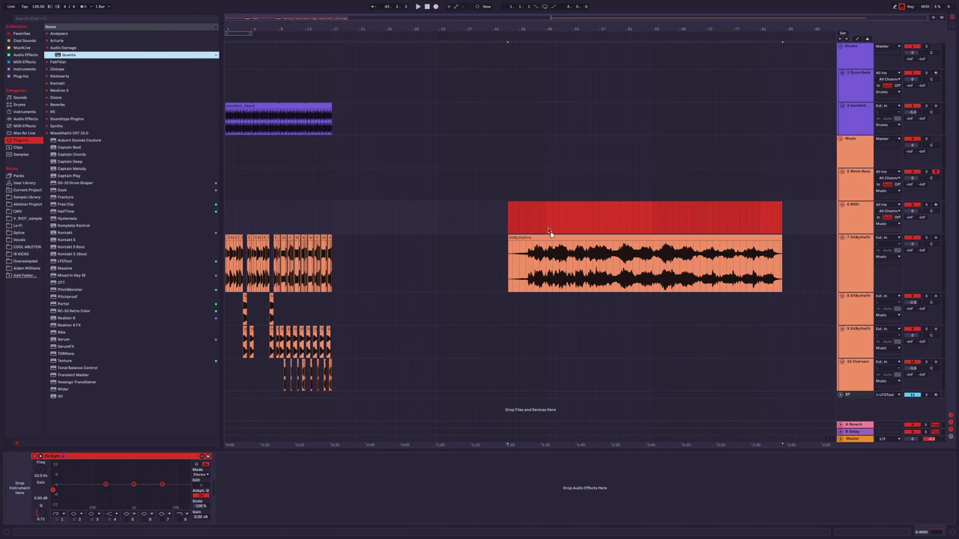
key(Return)
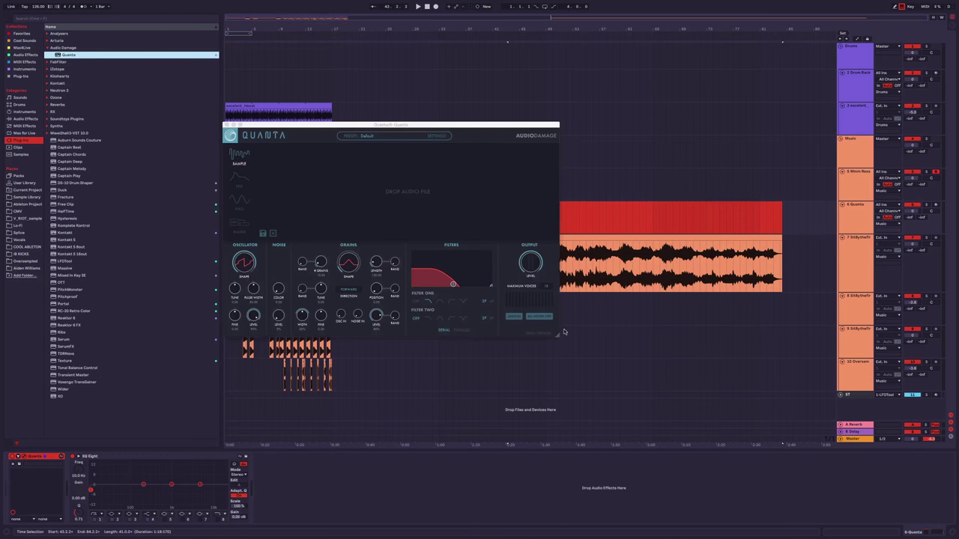
drag(467, 126, 361, 70)
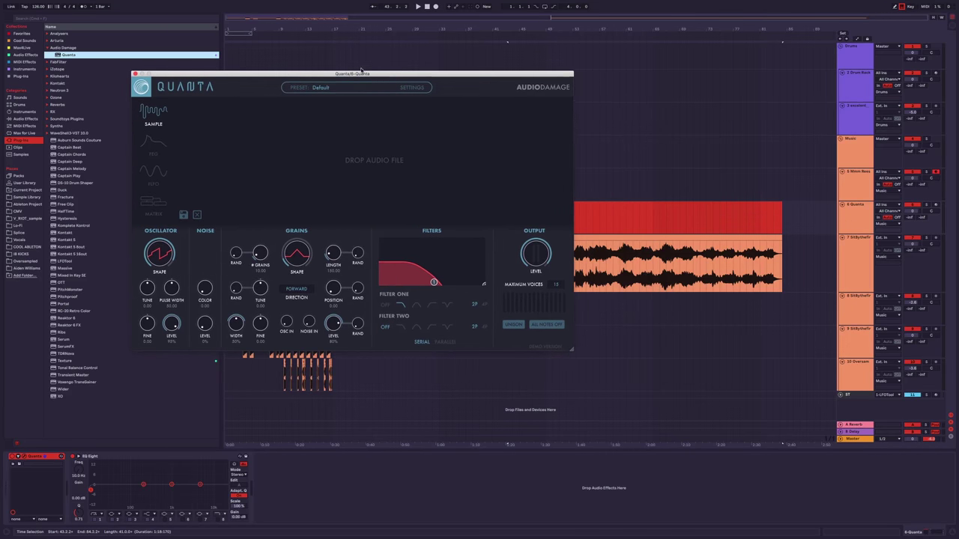
Hide the browser, move the extended SitBythefire clip to 75.1.1, and consolidate it into a new sample.
click(9, 19)
drag(248, 75, 142, 78)
drag(488, 236, 709, 237)
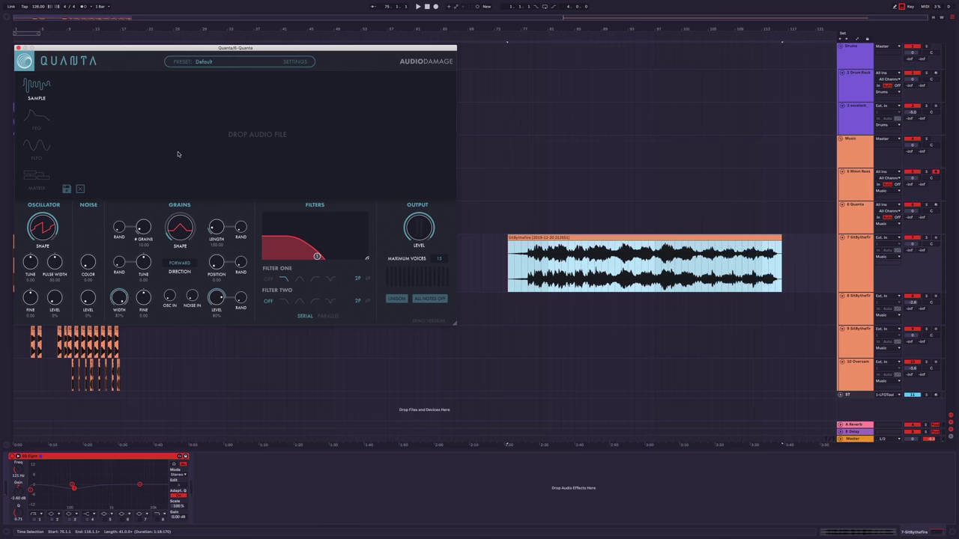
Switch off Quanta's filter one, set grain width and level to 100%, and load the consolidated SitBythefire clip as its sample.
click(268, 280)
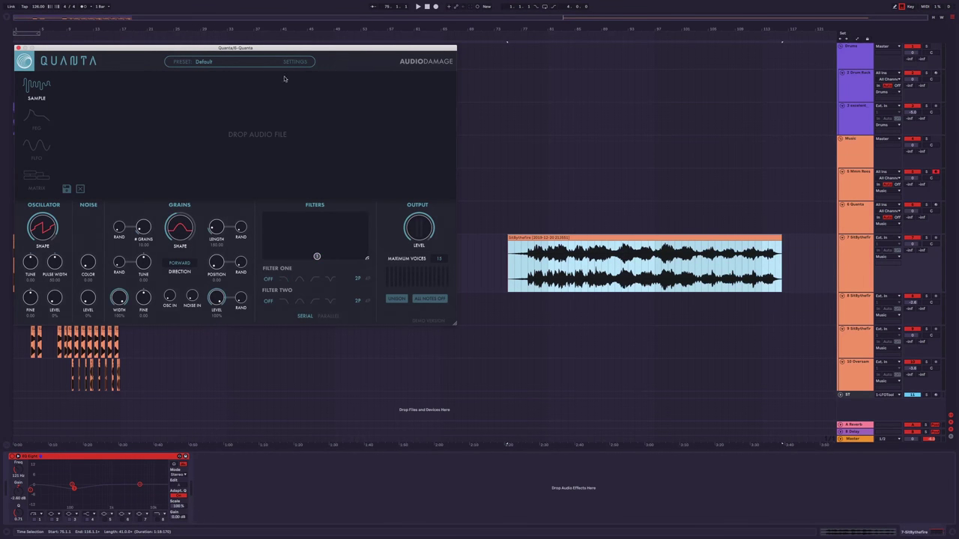
drag(302, 50, 318, 55)
click(534, 150)
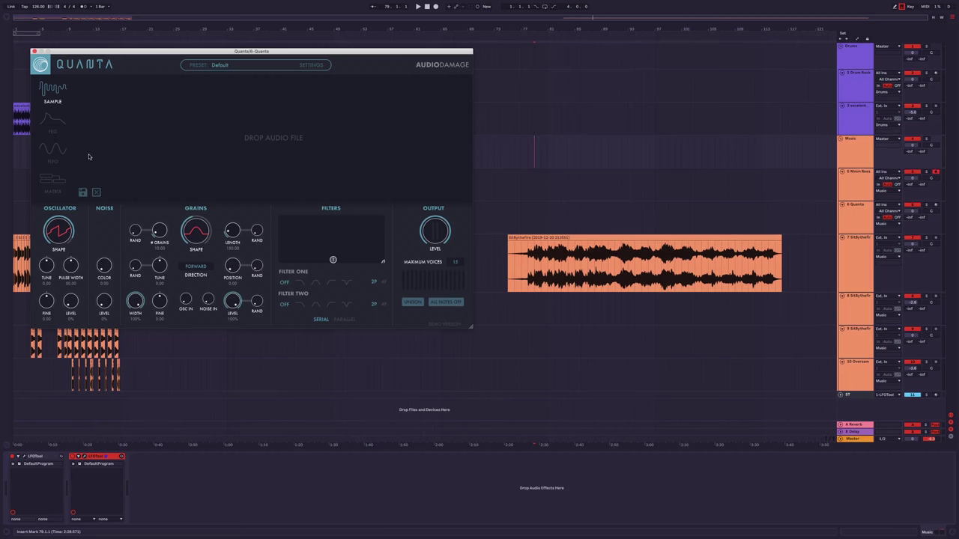
drag(584, 247, 250, 128)
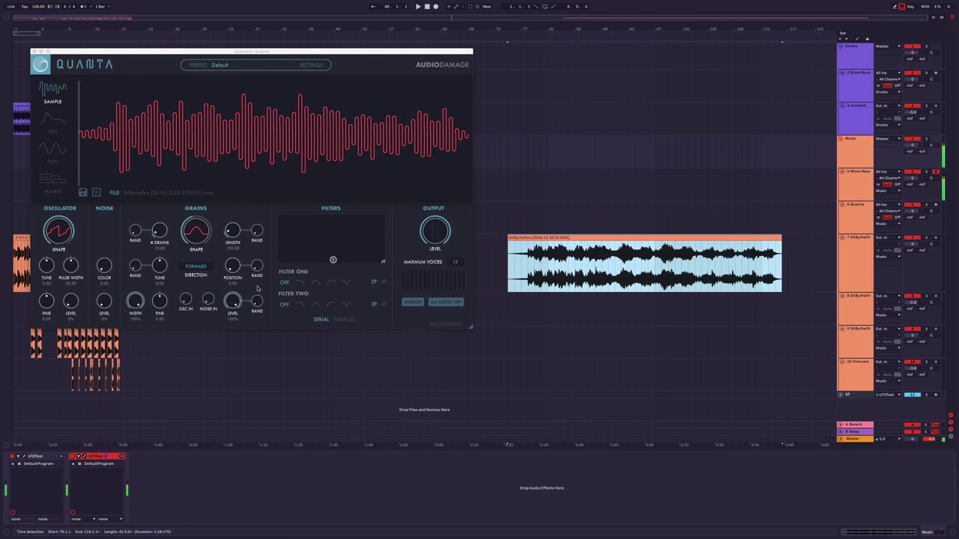
Enlarge Quanta's window and set its grain count to 20, grain length to 196, and sample position to 0.09.
click(105, 143)
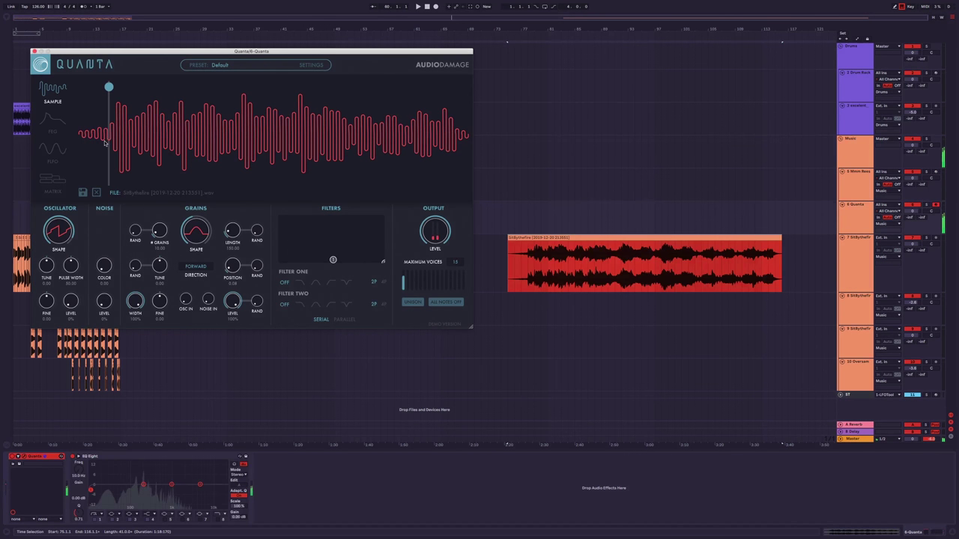
drag(102, 142, 105, 143)
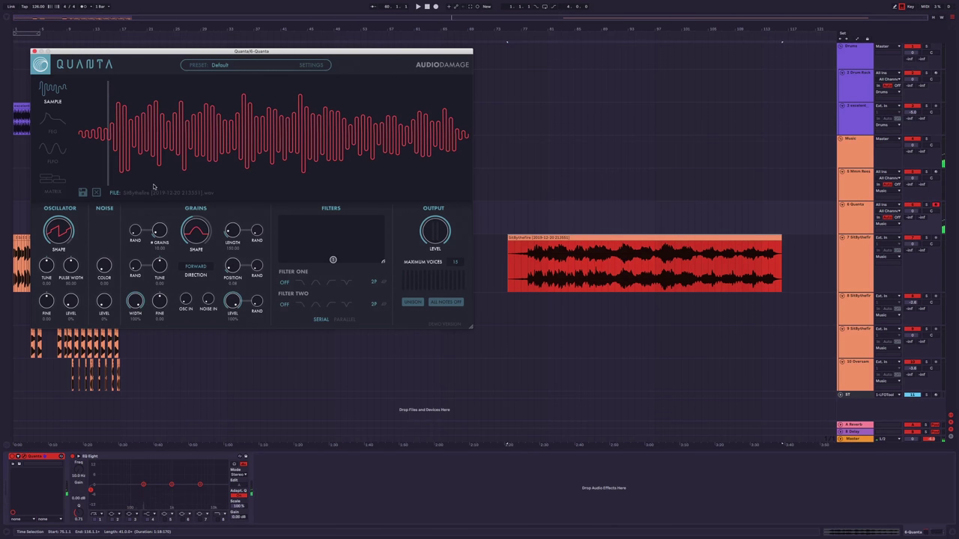
scroll(157, 232, down, 1)
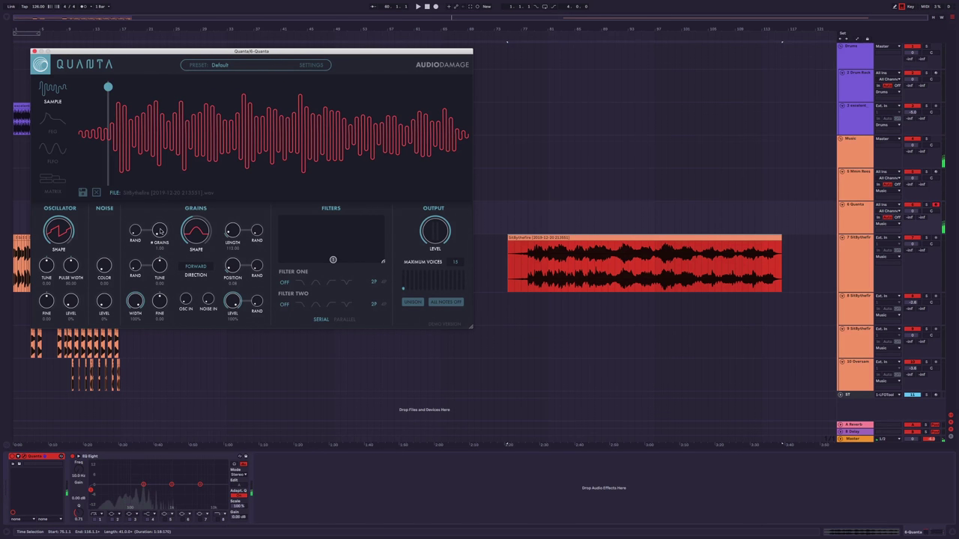
drag(158, 232, 160, 226)
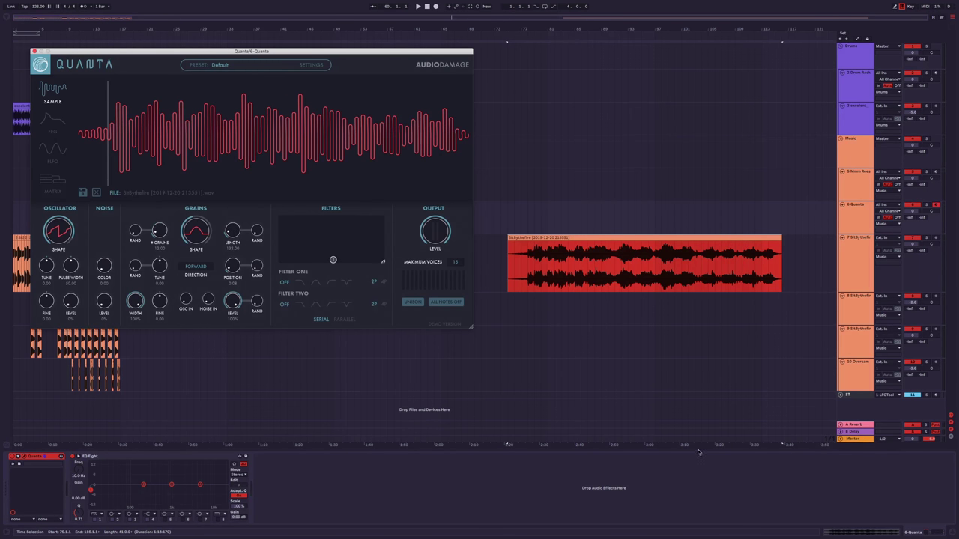
drag(480, 334, 702, 470)
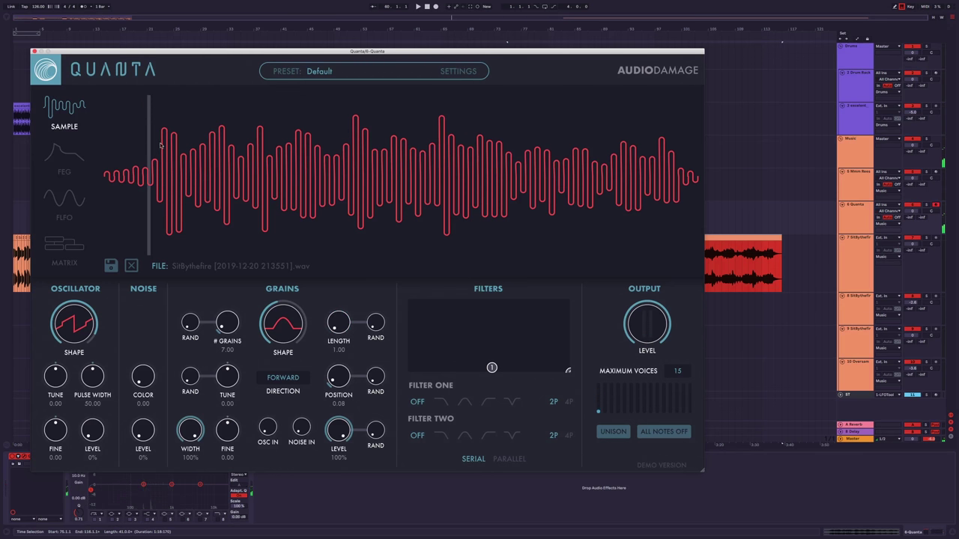
drag(351, 330, 340, 307)
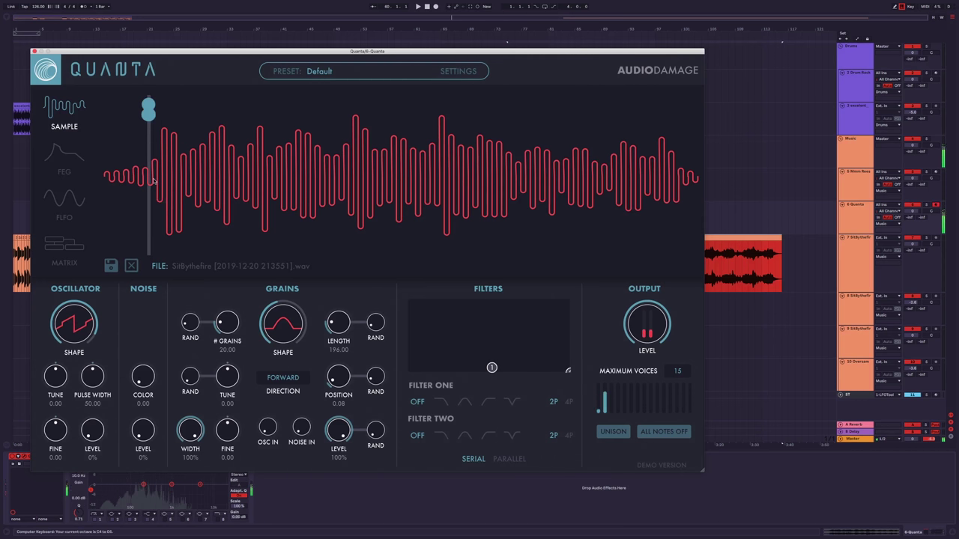
mouse_move(147, 114)
mouse_down()
mouse_move(121, 118)
mouse_move(149, 118)
mouse_up()
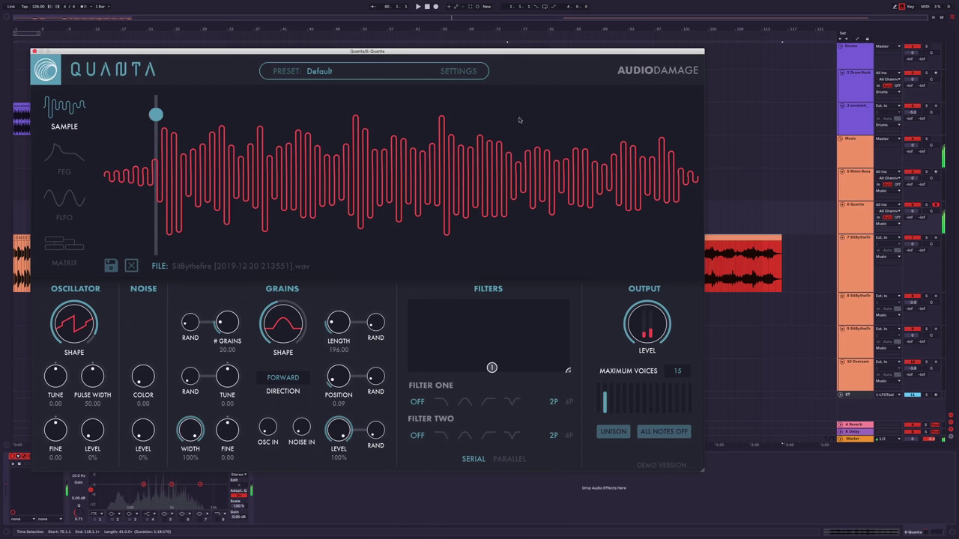
Add an audio track below the bass track, set its input to Resampling, and arm it for recording.
drag(670, 53, 672, 375)
click(872, 188)
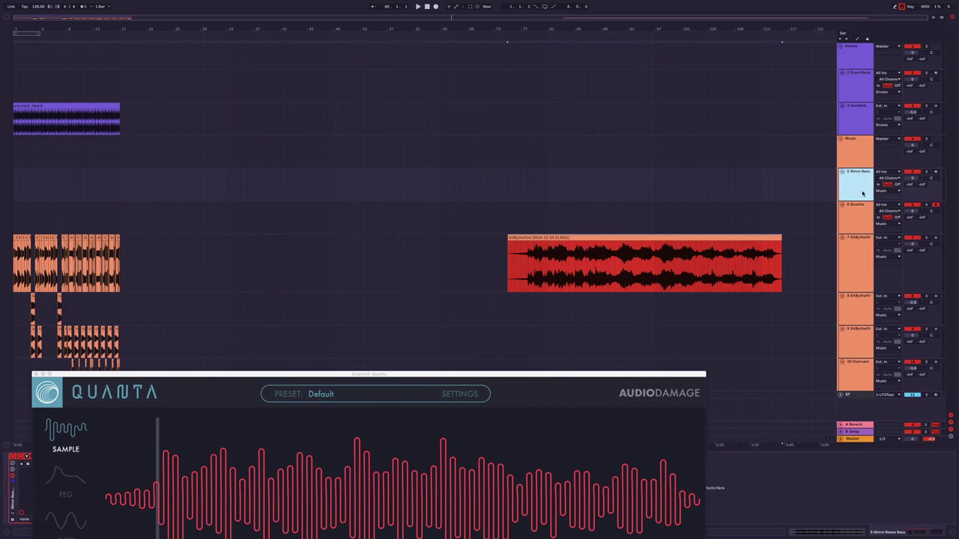
key(ctrl+t)
click(887, 205)
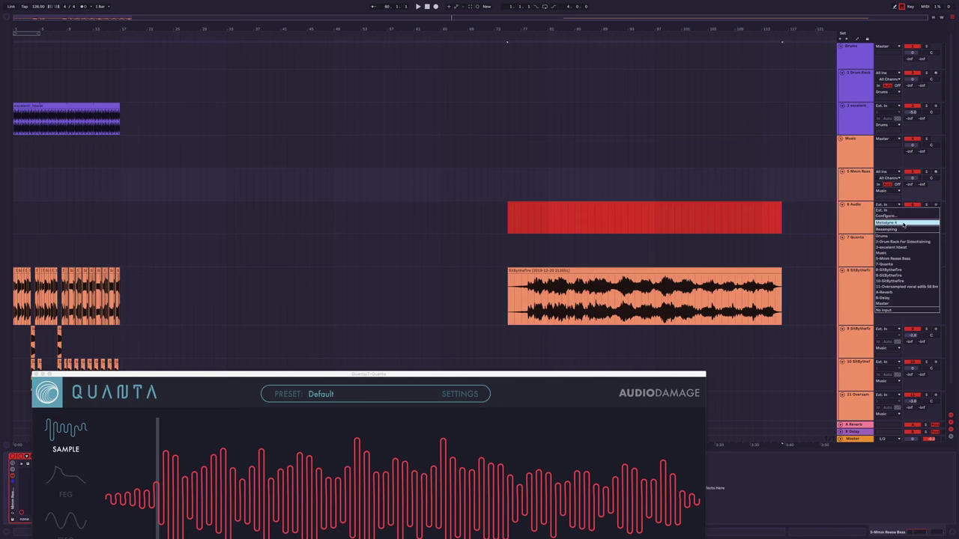
click(899, 228)
click(936, 204)
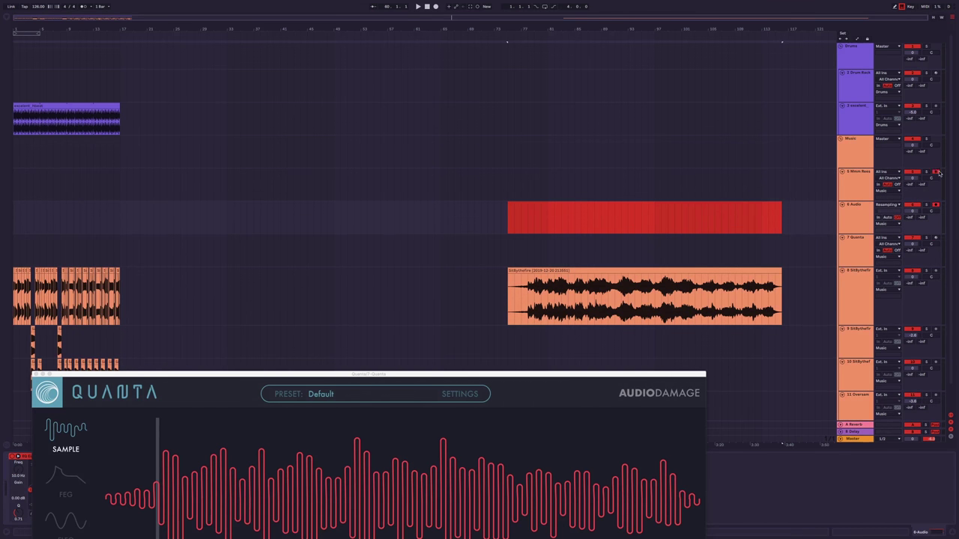
Arm the Quanta track together with the resampling track and move it above the resampling track.
click(936, 237)
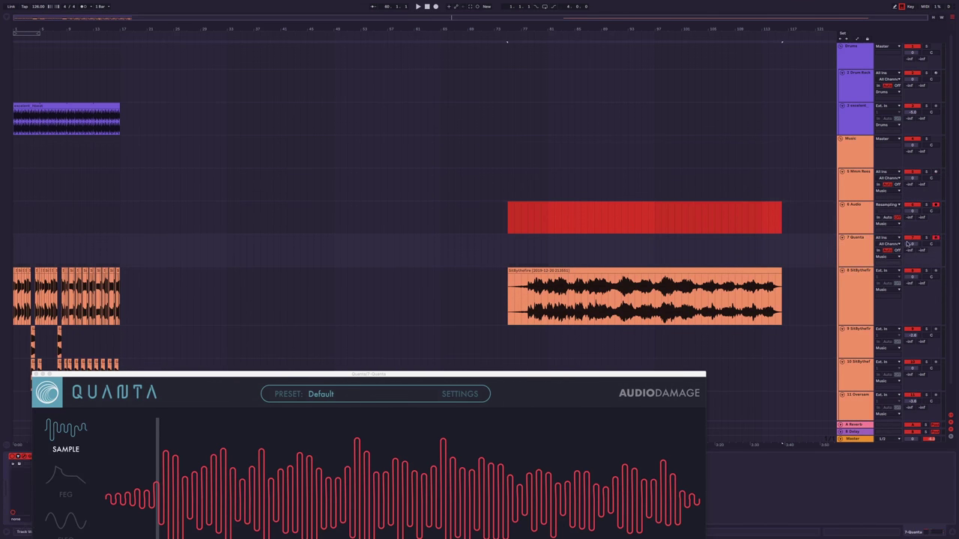
click(889, 244)
click(851, 245)
drag(852, 245, 545, 206)
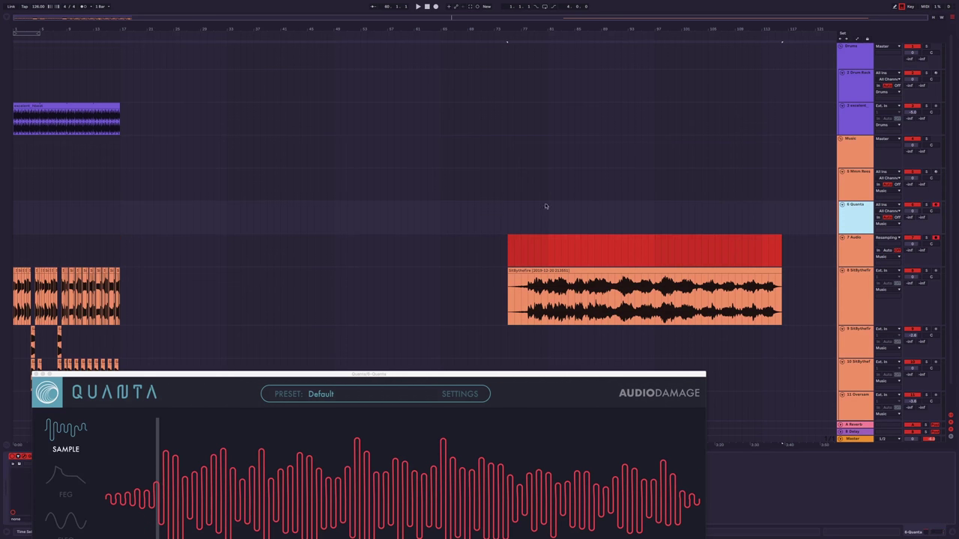
Try recording a short Quanta take on the armed tracks from bar 24, and undo the recording.
click(167, 219)
mouse_move(263, 374)
mouse_down()
mouse_move(232, 500)
mouse_move(223, 269)
mouse_up()
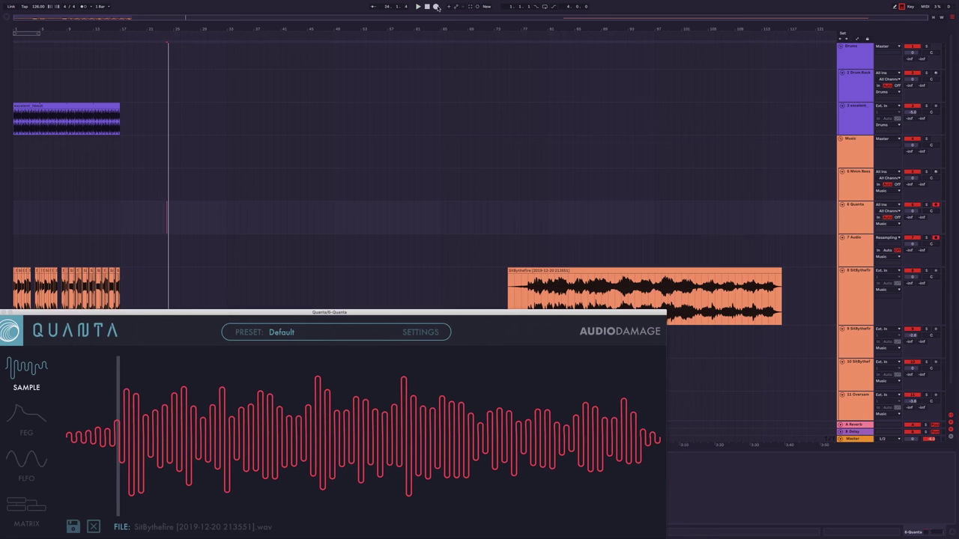
click(438, 7)
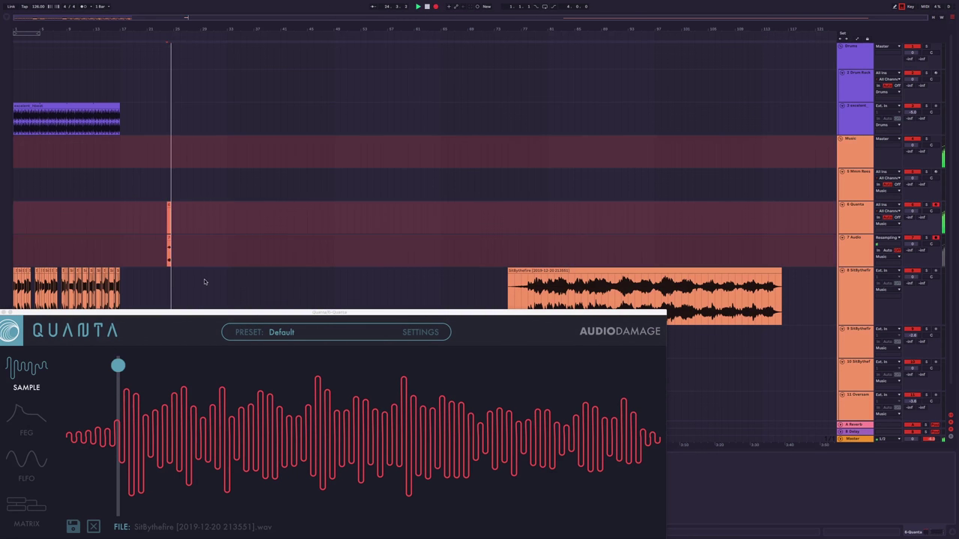
key(space)
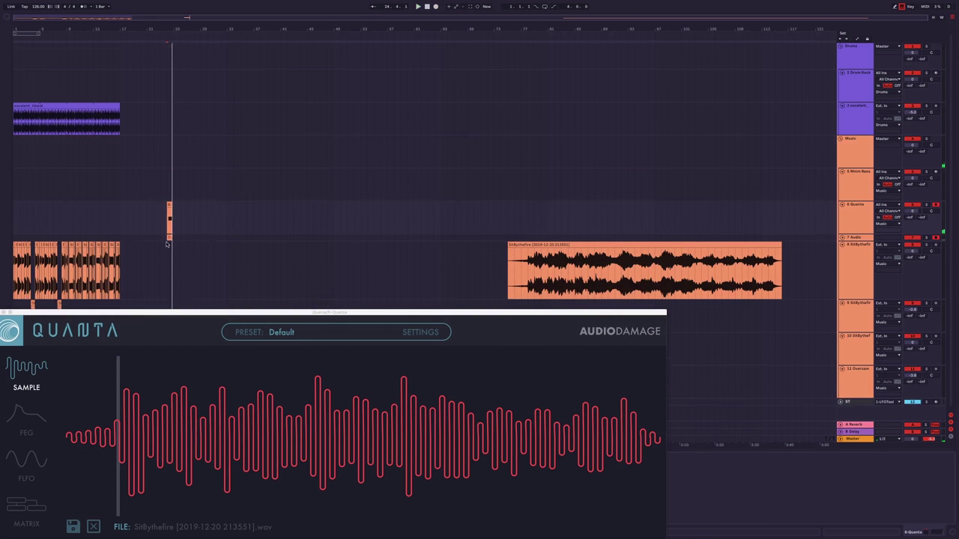
scroll(194, 257, up, 2)
scroll(194, 257, up, 3)
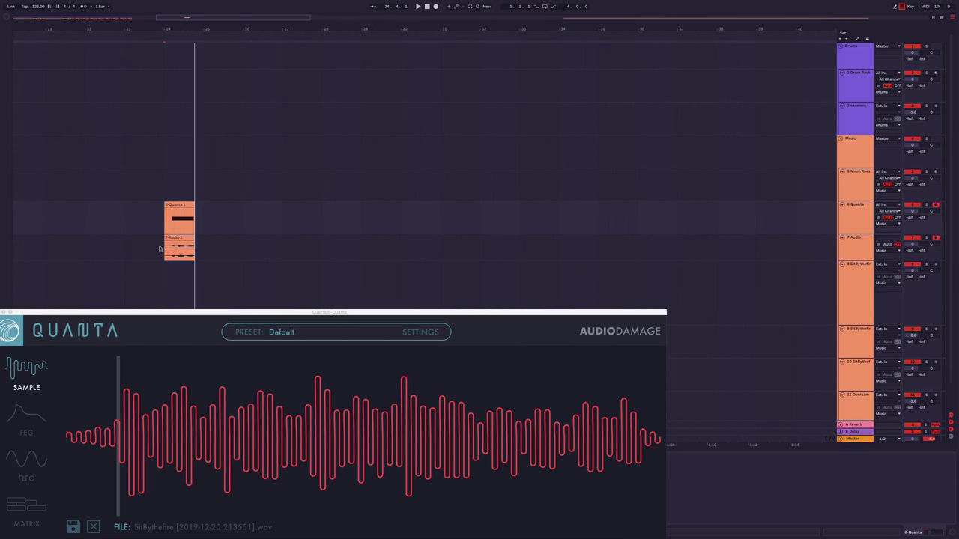
key(ctrl+z)
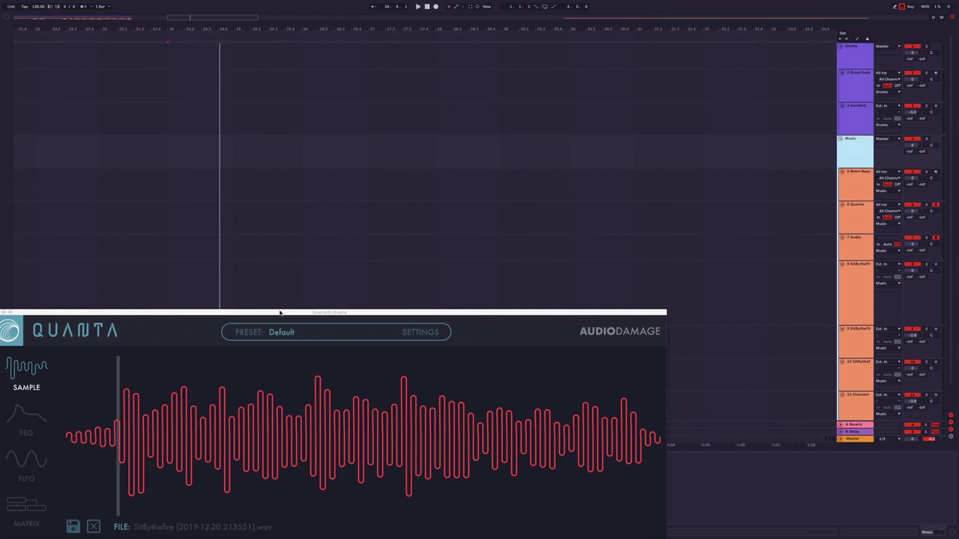
Move the Quanta window clear of the tracks and turn off the second LFOTool on the Music group.
drag(280, 313, 499, 184)
click(71, 460)
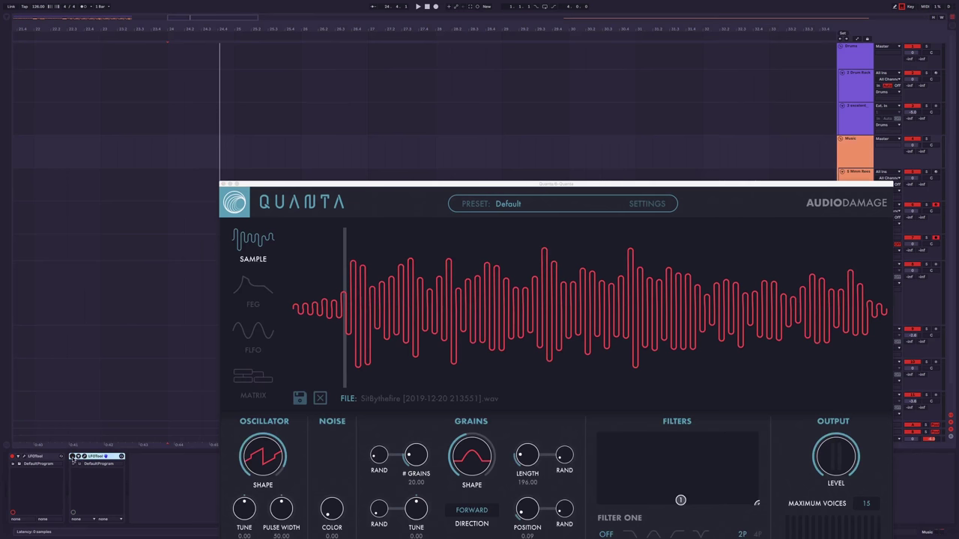
click(844, 155)
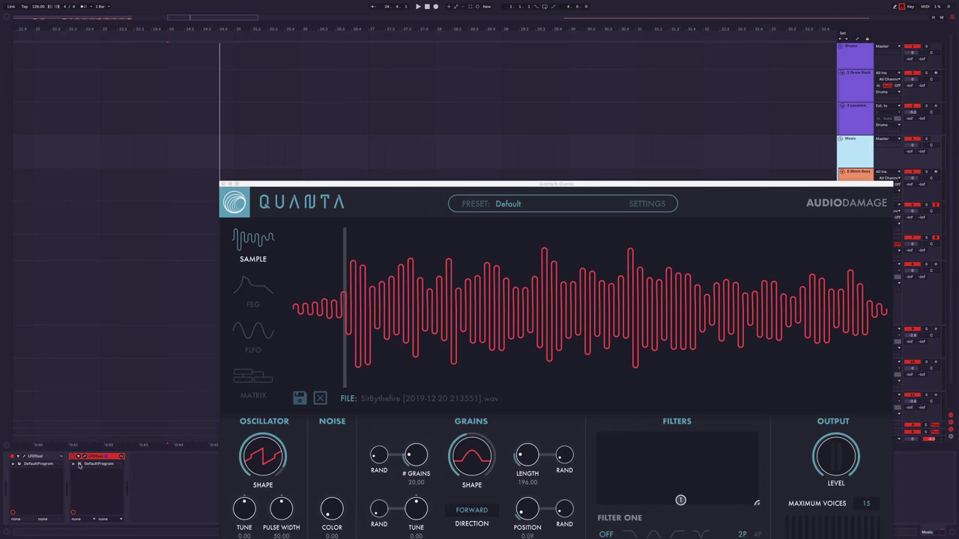
drag(833, 186, 765, 422)
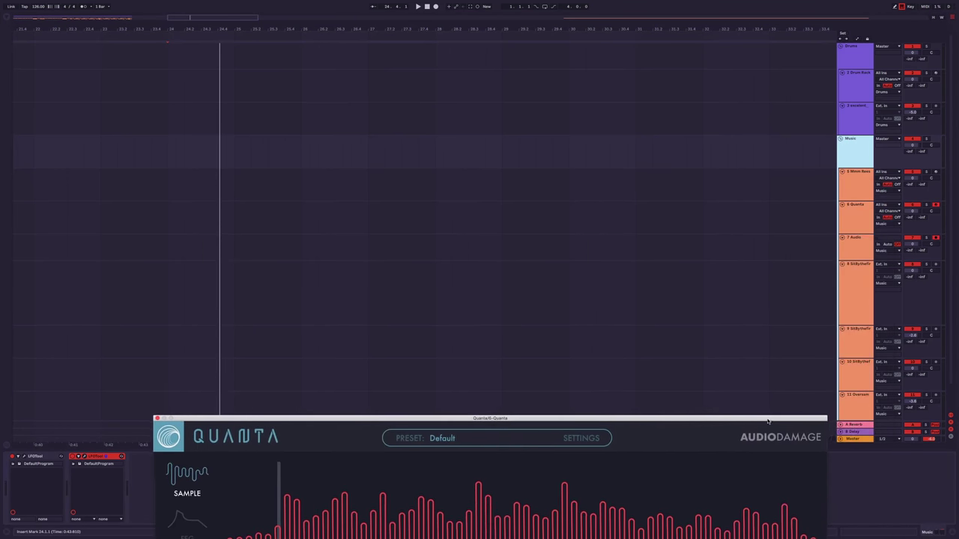
click(74, 459)
Record a Quanta take onto the armed Quanta and resampling tracks from bar 19 to about bar 26.
key(minus)
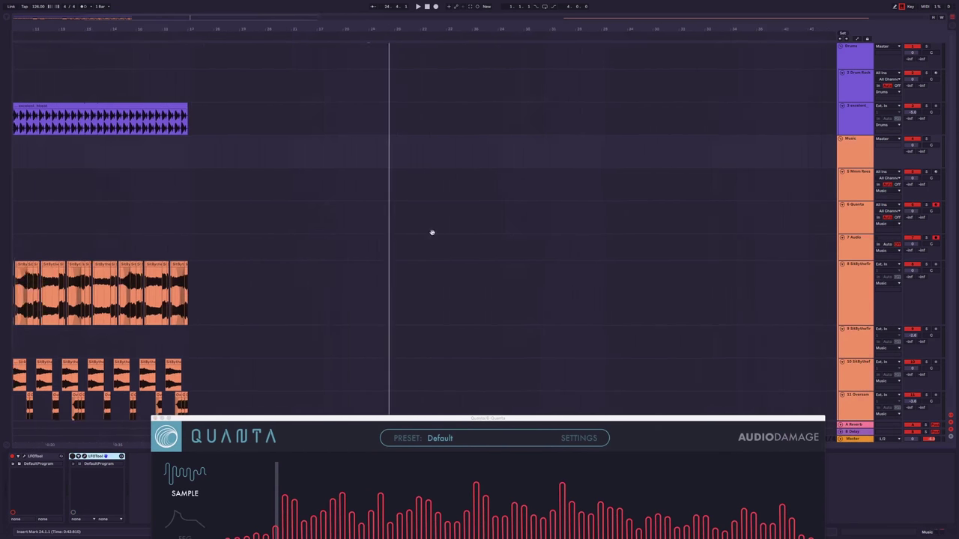
click(338, 162)
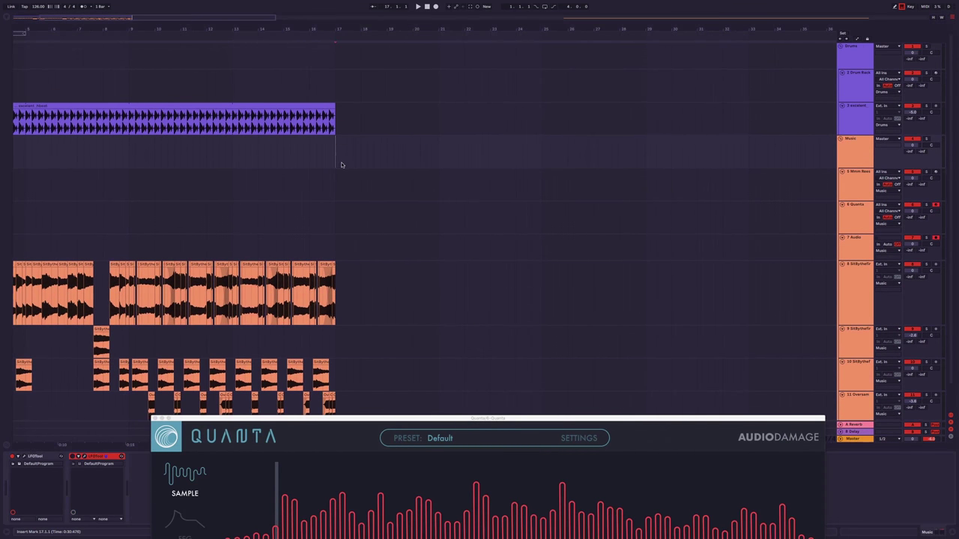
key(space)
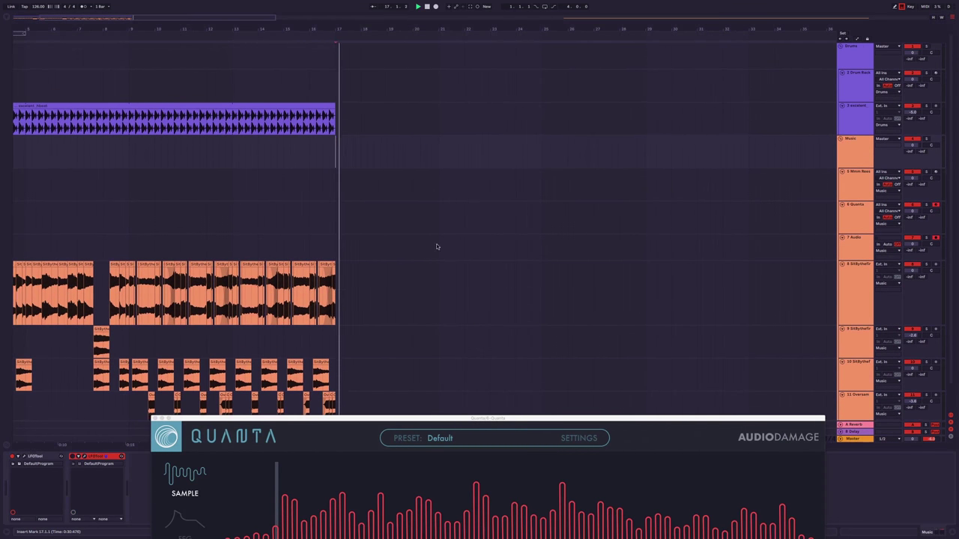
click(436, 7)
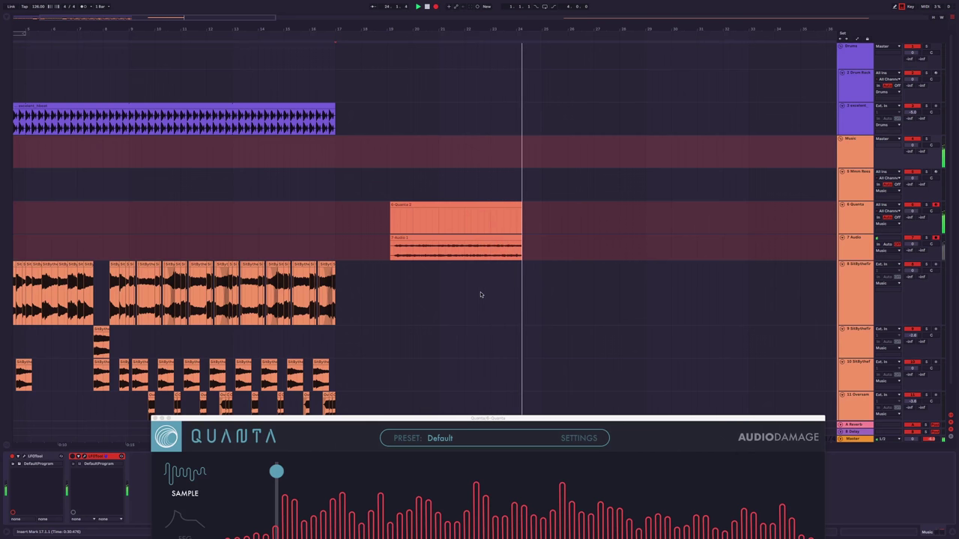
drag(504, 422, 471, 391)
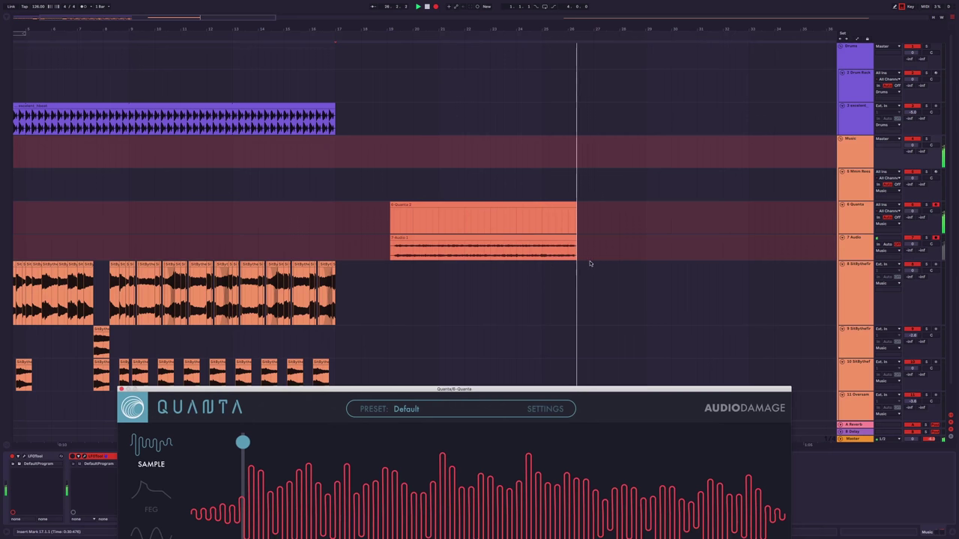
key(space)
Try splitting the recorded resampling clip at bar 22 and crossfading the two pieces, and undo the edit.
click(472, 257)
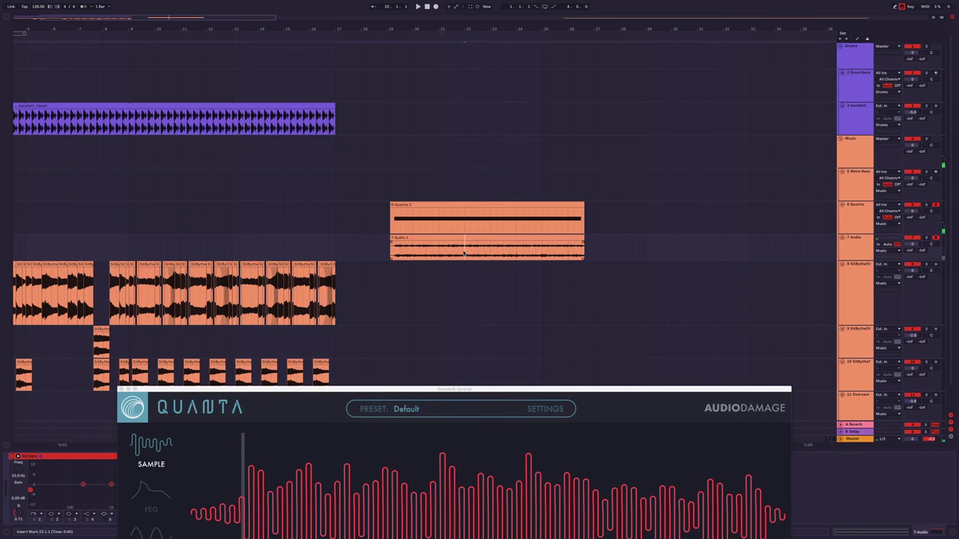
key(shift+Right)
key(shift+Right)
key(shift+Right)
key(shift+Right)
key(shift+Right)
key(shift+Right)
drag(420, 256, 464, 256)
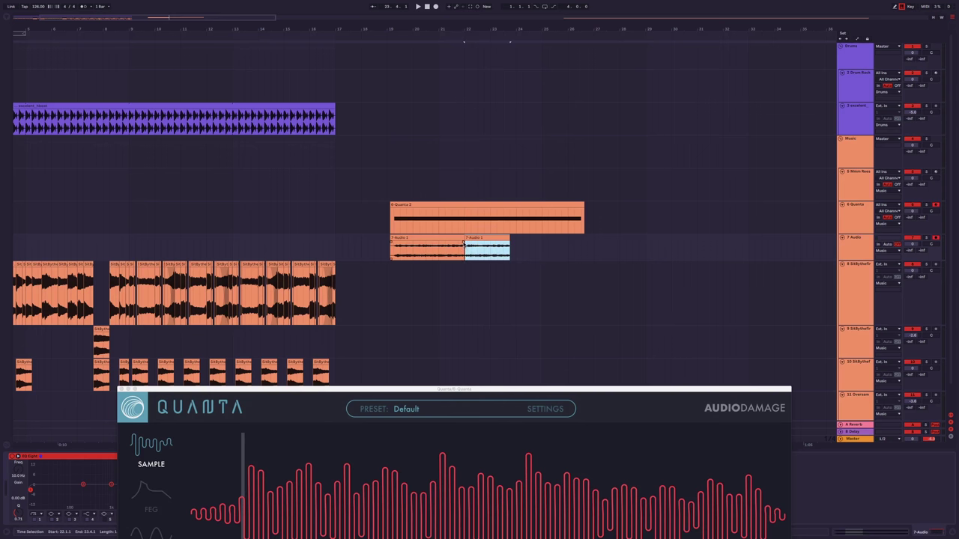
key(ctrl+d)
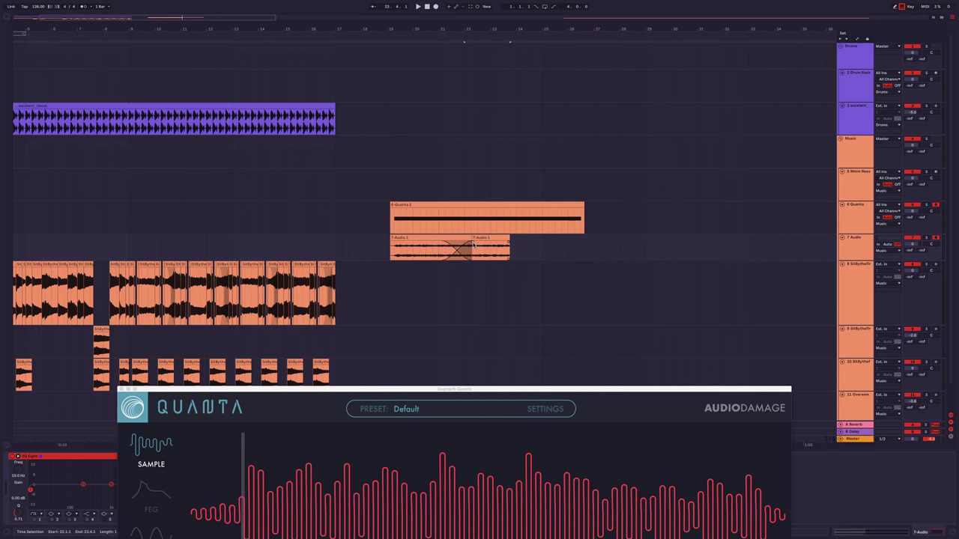
key(ctrl+z)
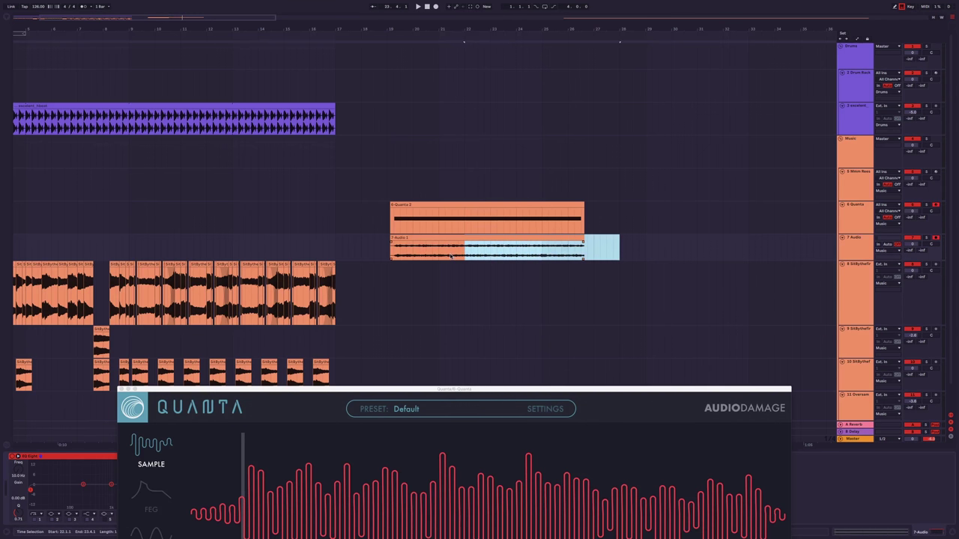
Move the recorded audio clip to bar 29 and remove the recorded MIDI clip from the Quanta track.
click(476, 240)
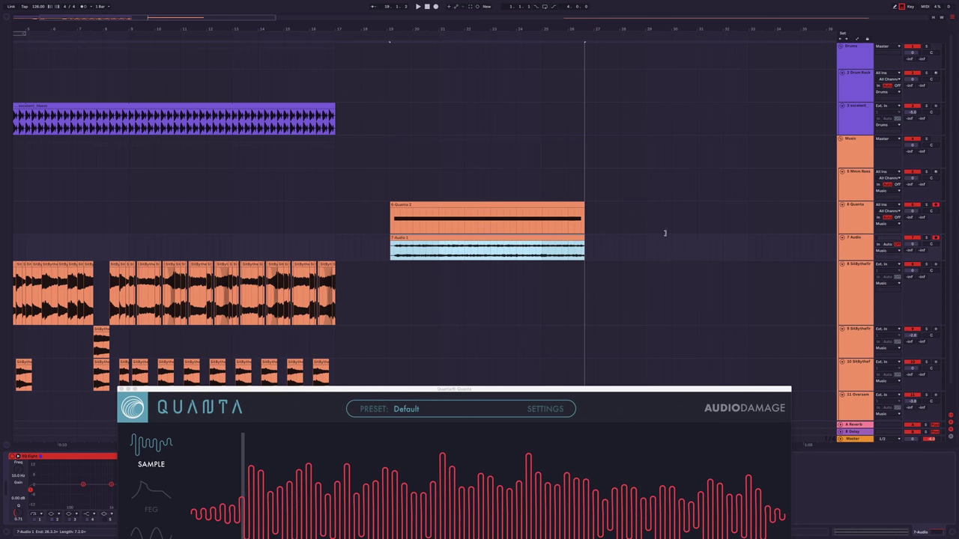
drag(444, 241, 701, 247)
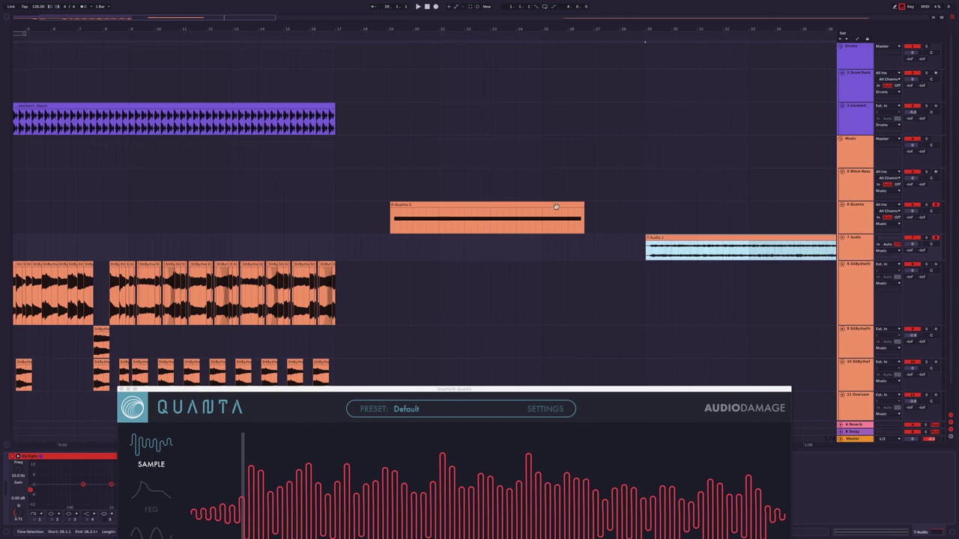
drag(556, 207, 514, 204)
drag(421, 388, 412, 363)
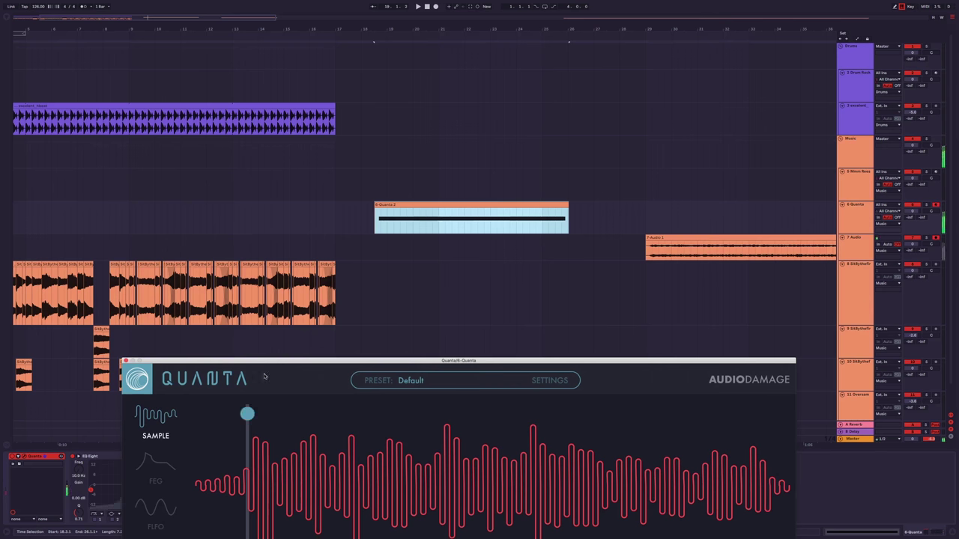
click(410, 203)
Audition Quanta's grain position around the sample's start, leave it at about 0.10, and uncover the tracks.
drag(312, 360, 296, 162)
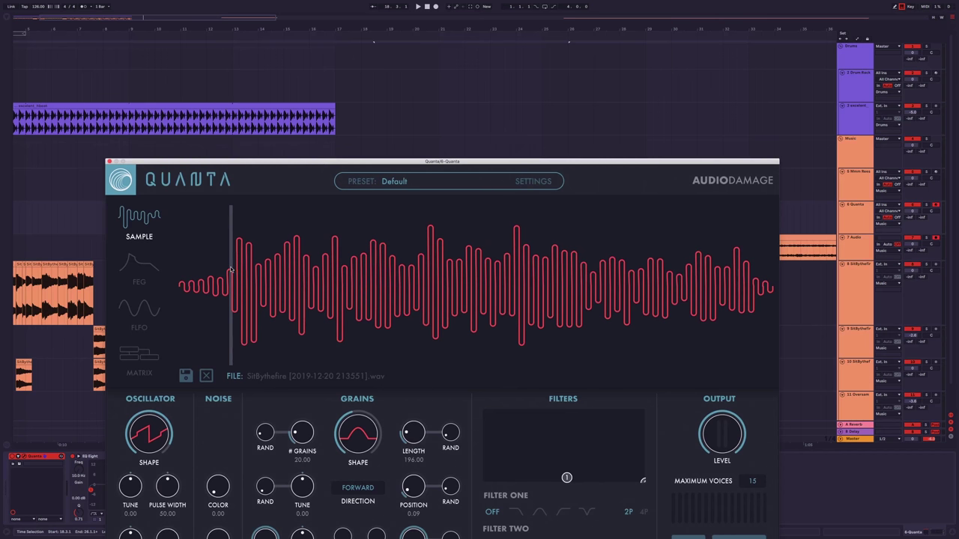
drag(231, 269, 241, 271)
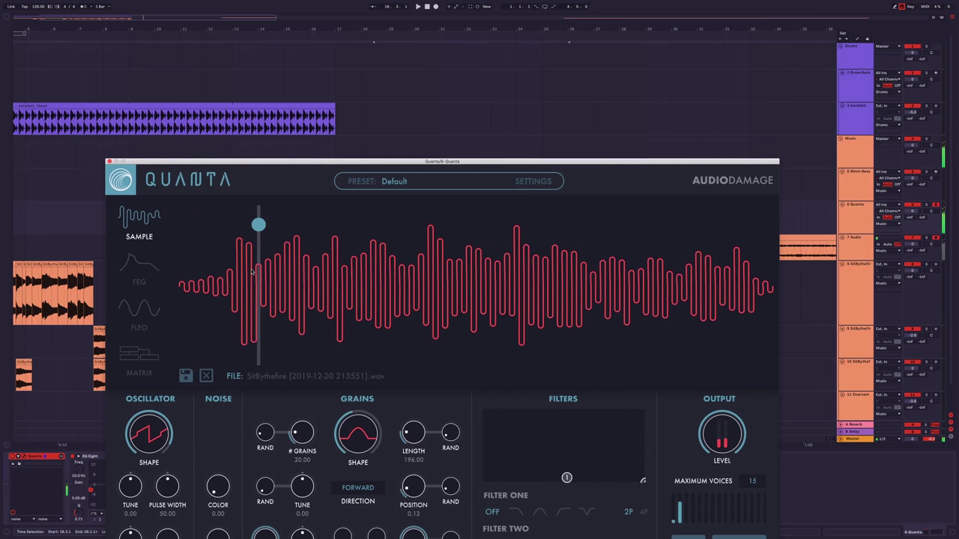
drag(238, 271, 232, 269)
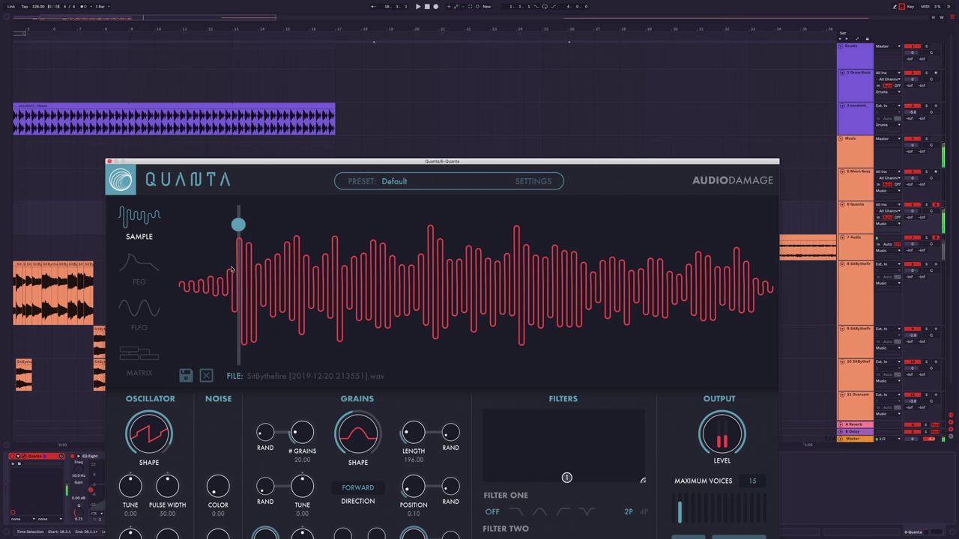
drag(408, 160, 395, 306)
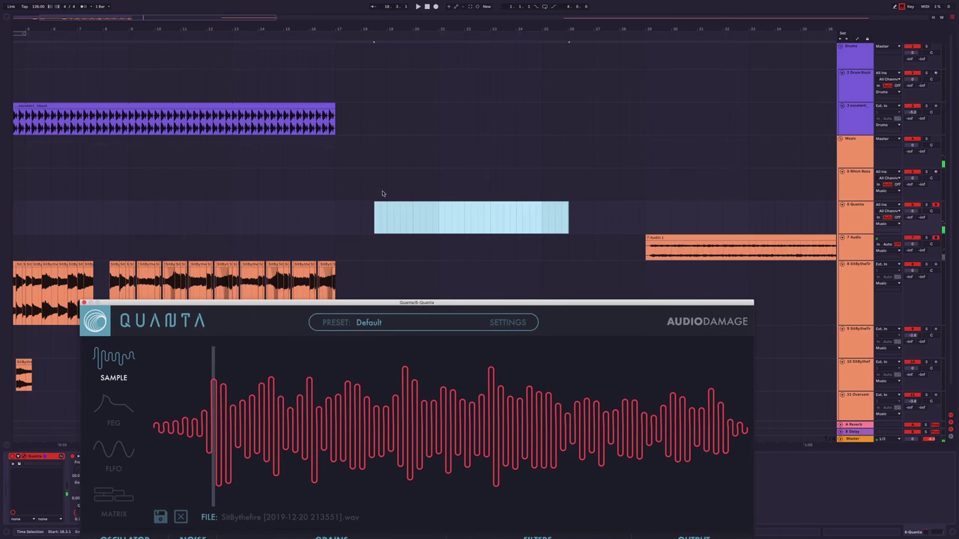
Start a new recording on the armed tracks from bar 17.3 and nudge Quanta's grain position slowly forward.
click(352, 182)
click(436, 6)
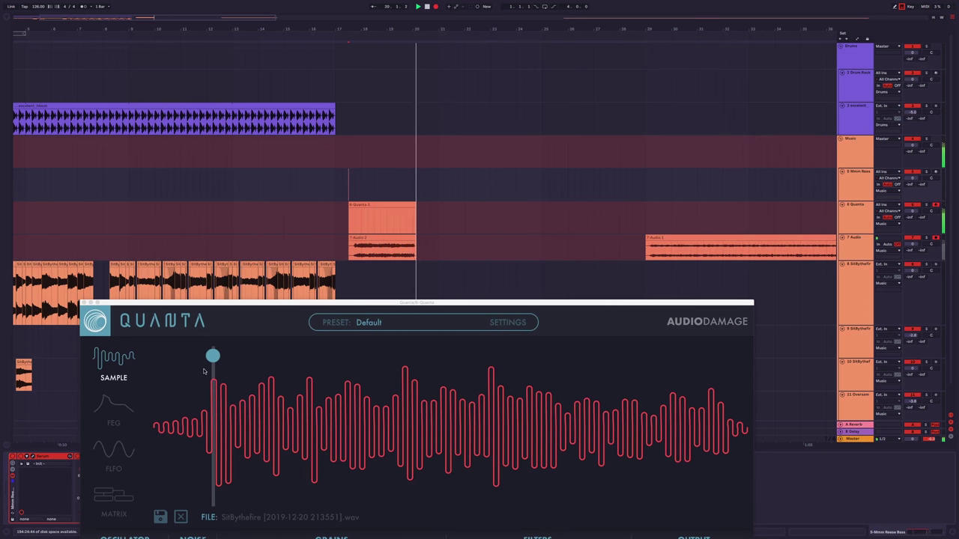
mouse_move(213, 357)
mouse_down()
mouse_move(216, 376)
mouse_move(206, 360)
mouse_move(220, 361)
mouse_up()
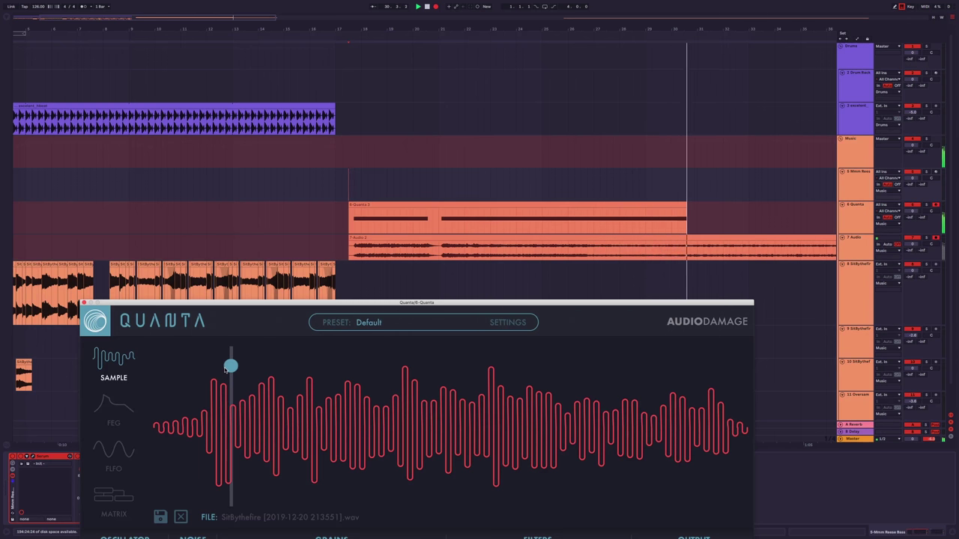
drag(231, 367, 230, 366)
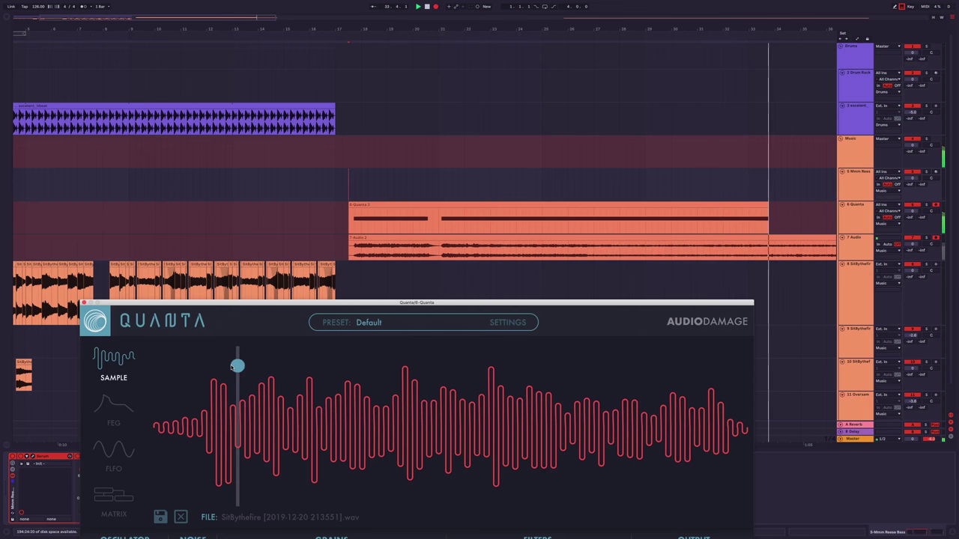
drag(230, 367, 237, 367)
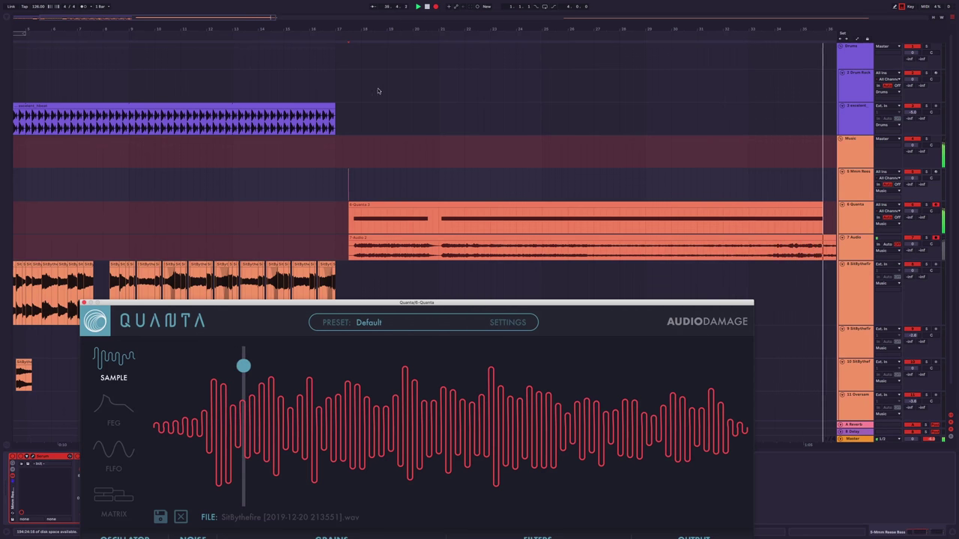
Continue recording while gradually sweeping the grain position forward to 0.27.
key(minus)
key(minus)
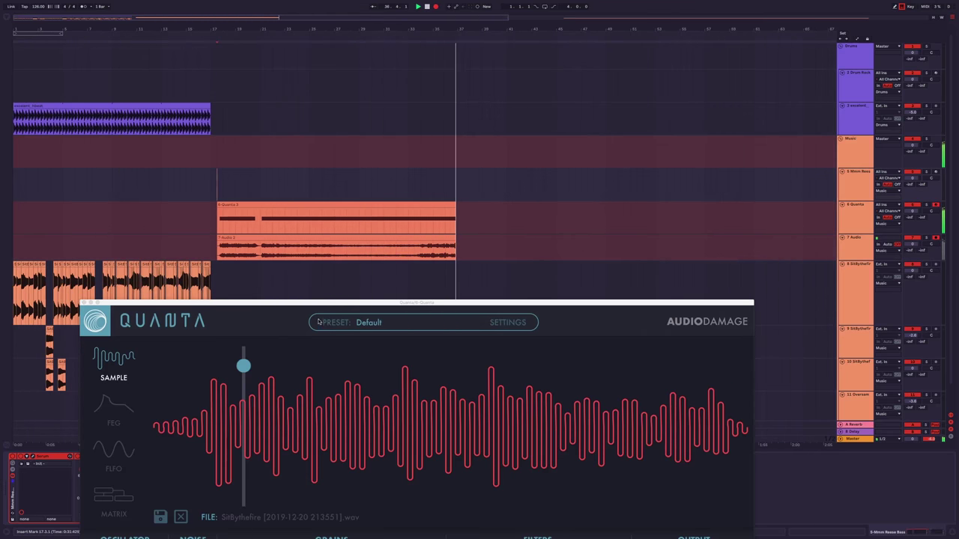
click(250, 346)
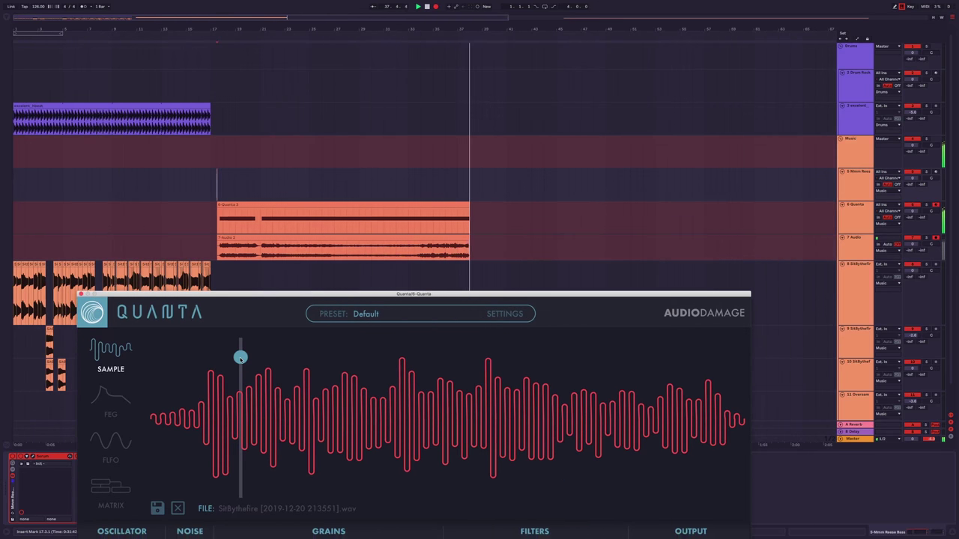
drag(239, 358, 266, 364)
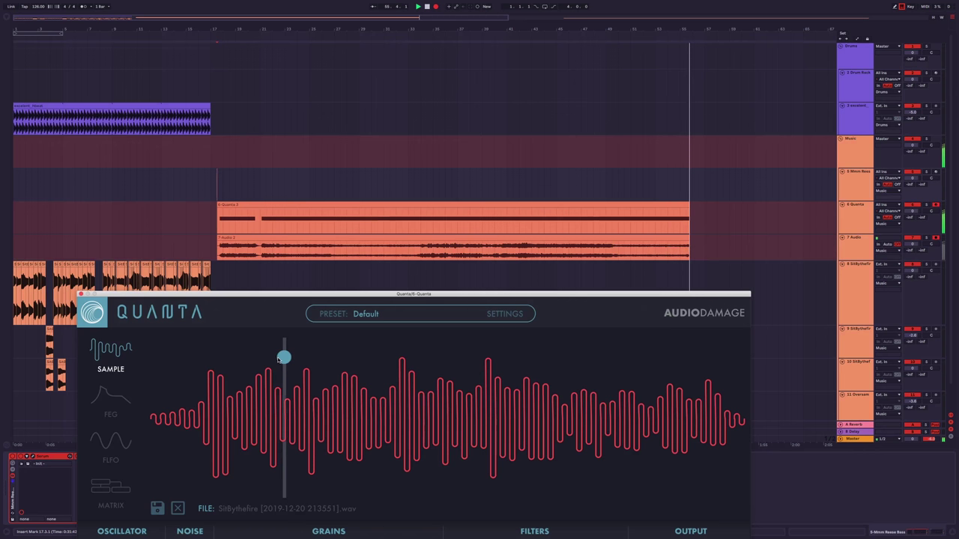
drag(278, 360, 302, 362)
drag(337, 297, 362, 94)
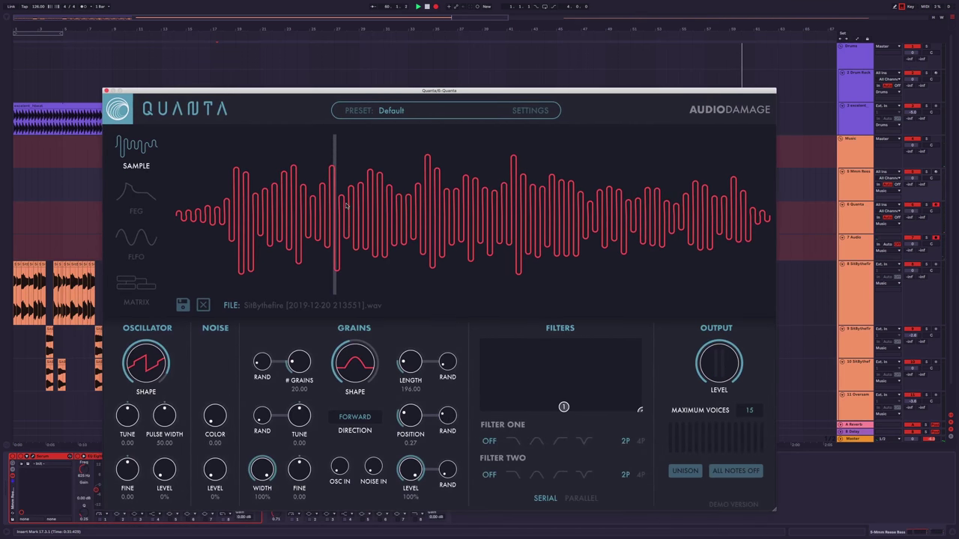
drag(334, 150, 334, 150)
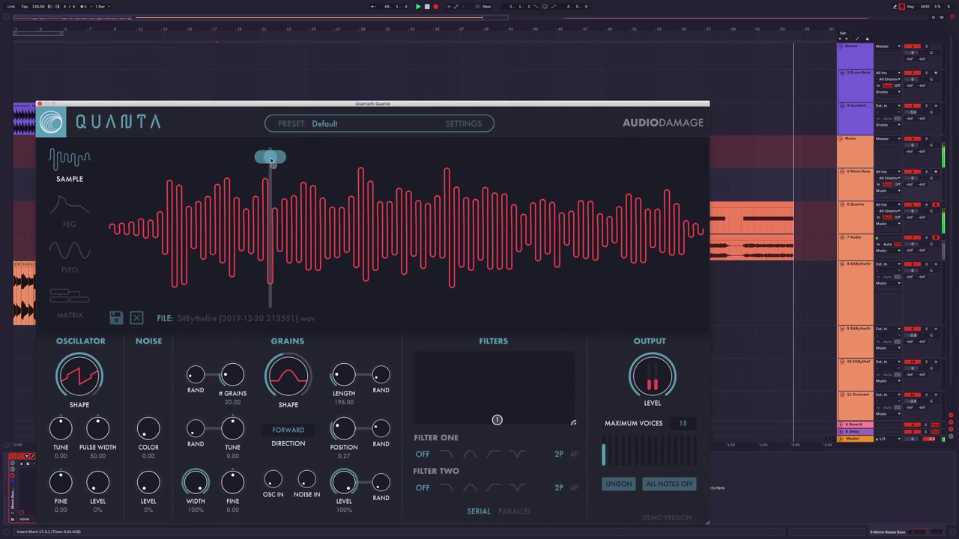
Keep recording while sweeping the grain position through 0.38 and further into the sample, and bring it back to 0.07.
drag(271, 162, 273, 163)
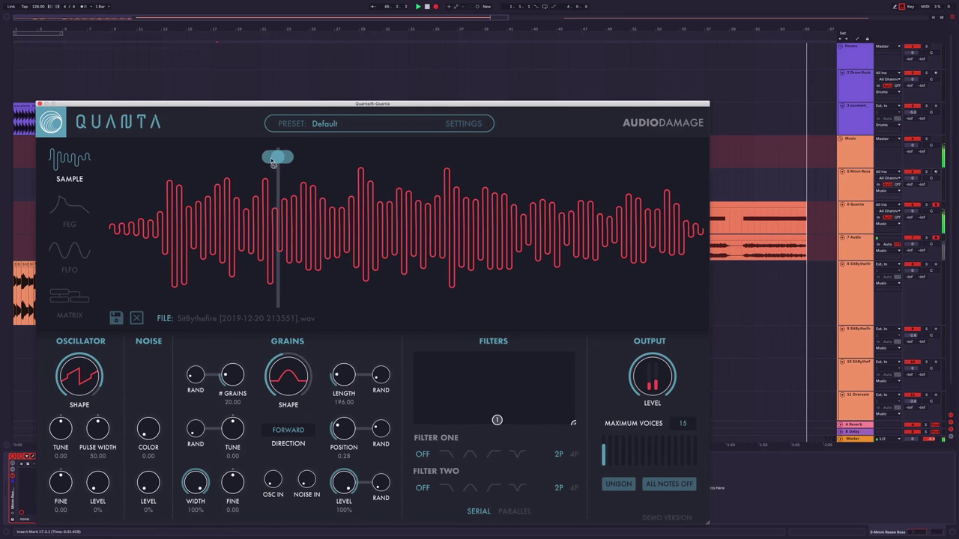
drag(272, 162, 330, 166)
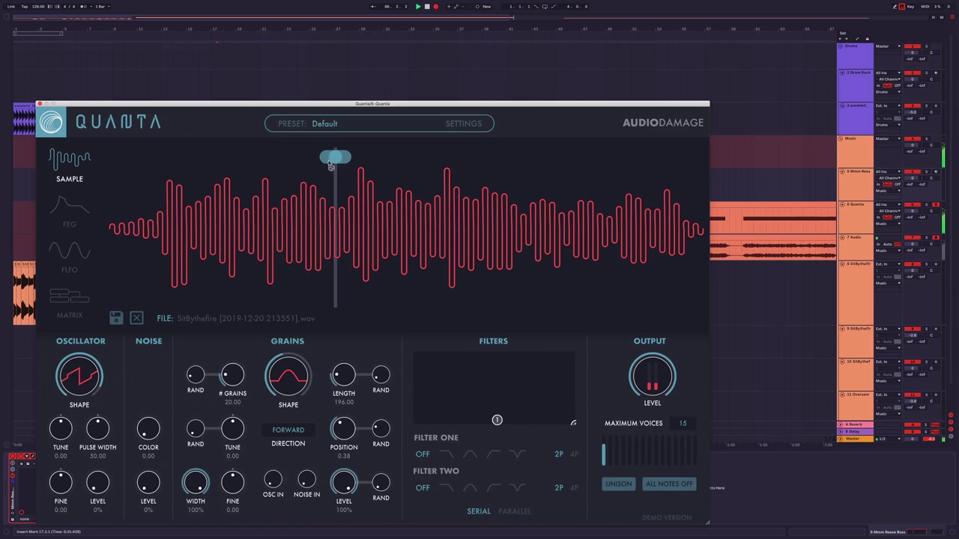
drag(397, 171, 399, 195)
drag(464, 192, 355, 202)
drag(179, 215, 146, 216)
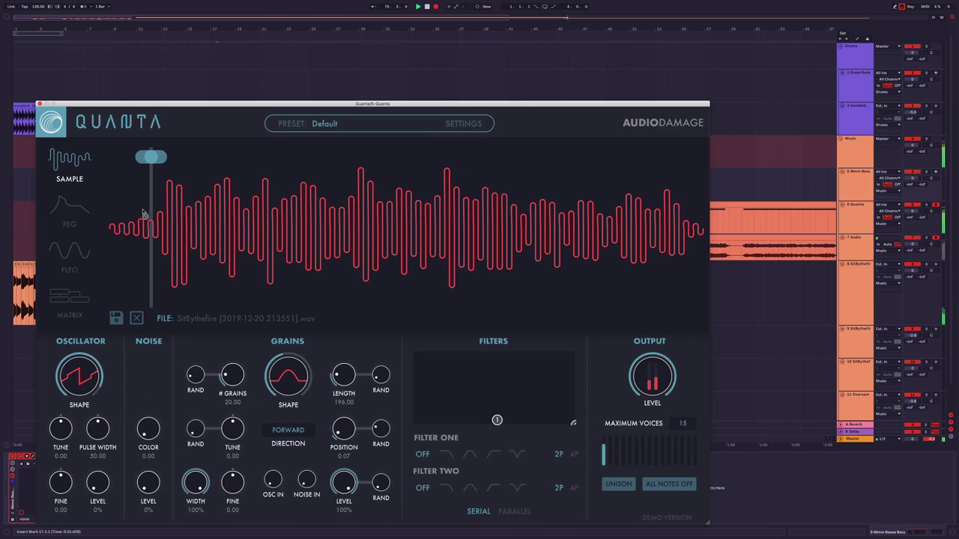
Stop the recording with the Quanta window closed and delete the Quanta track.
click(39, 103)
scroll(525, 222, down, 5)
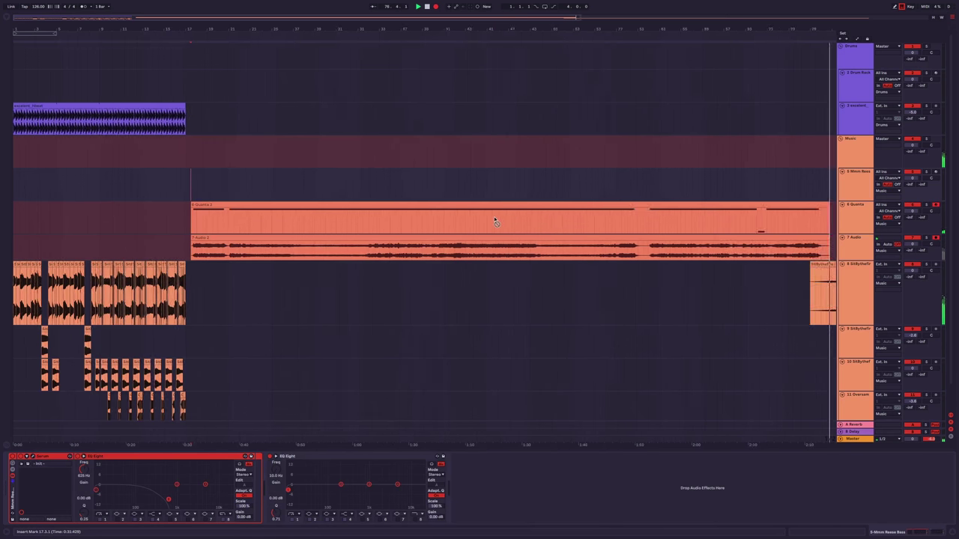
click(850, 216)
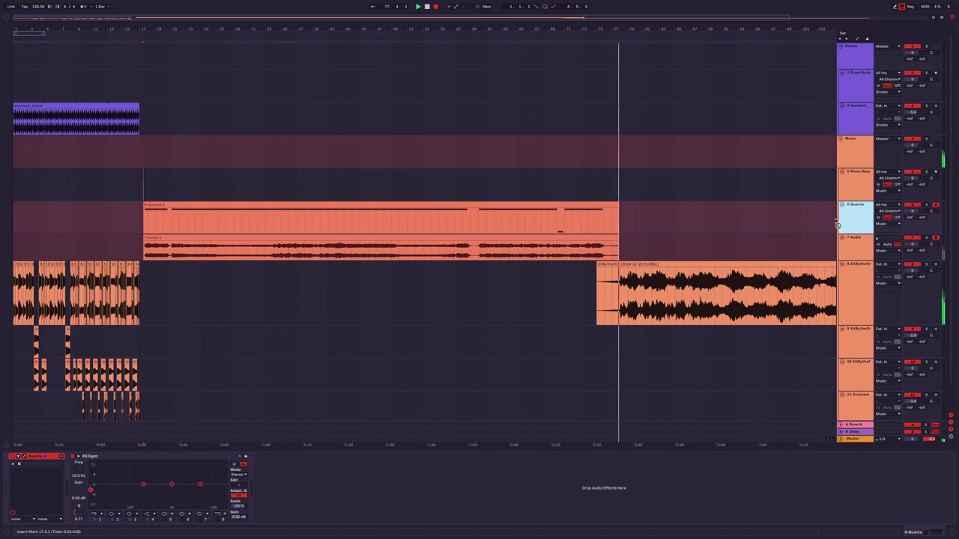
click(843, 219)
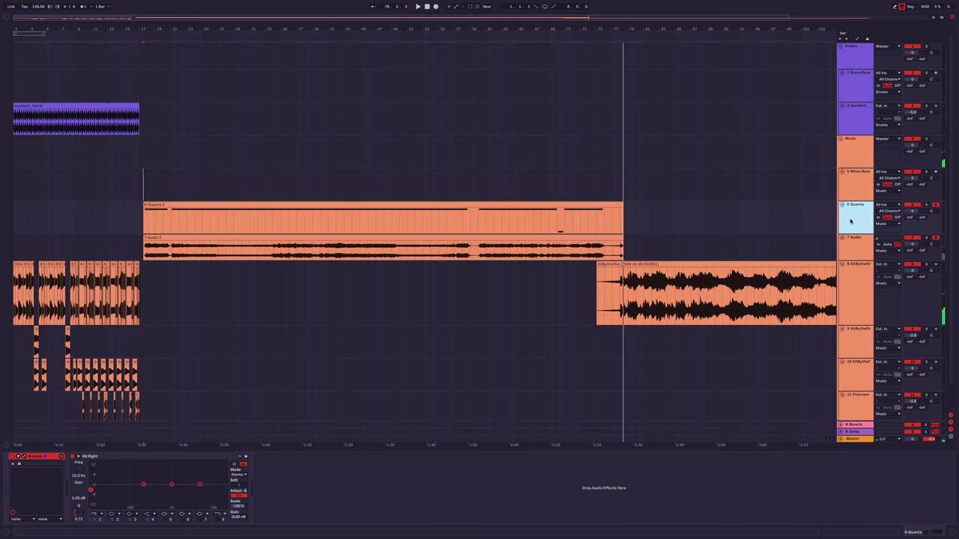
key(Delete)
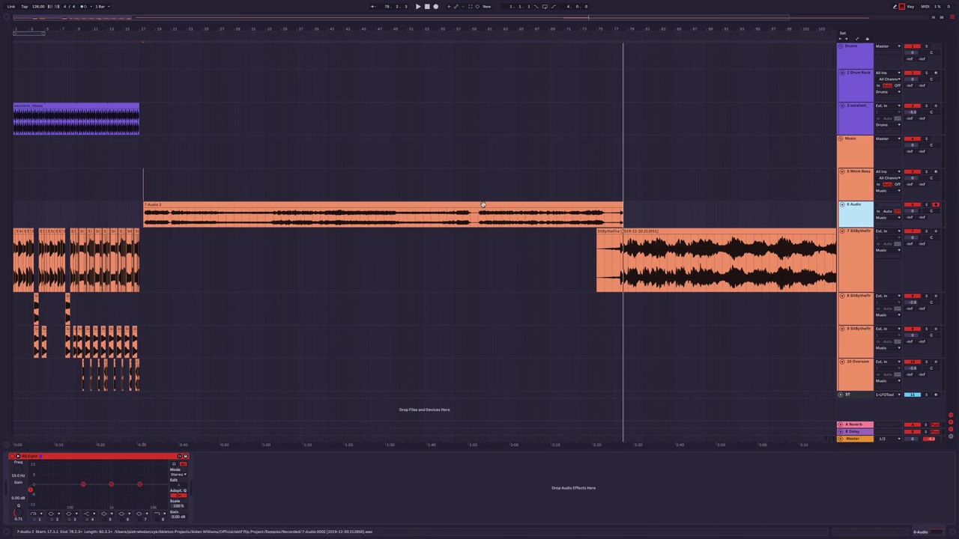
Trim the end of the resampled clip to about bar 77, and undo the edits back to before the long recording.
drag(642, 215, 622, 215)
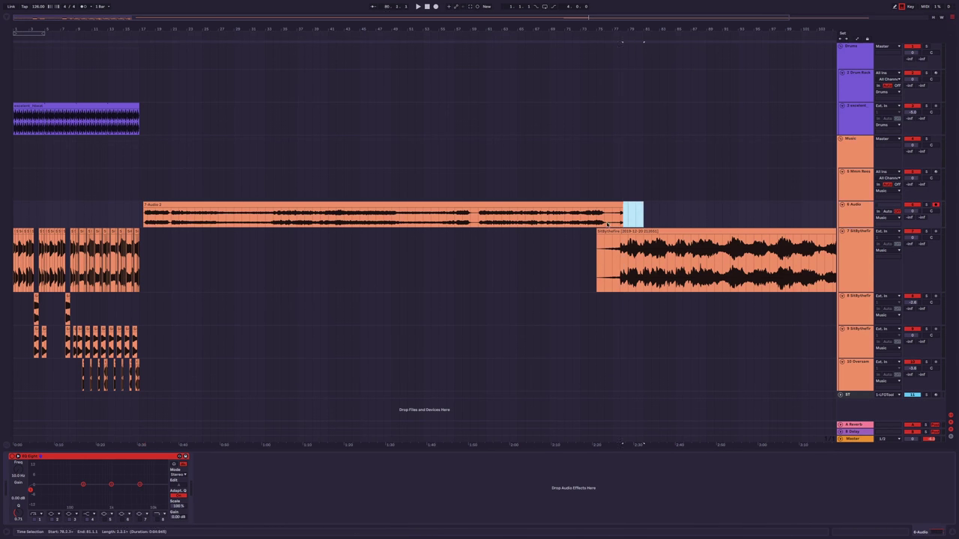
click(225, 208)
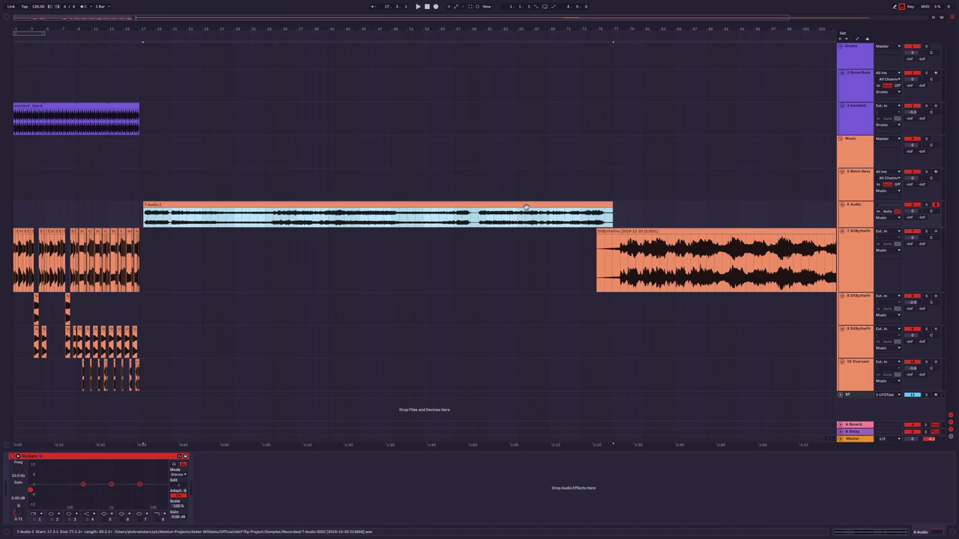
key(ctrl+z)
key(ctrl+z)
key(ctrl+z)
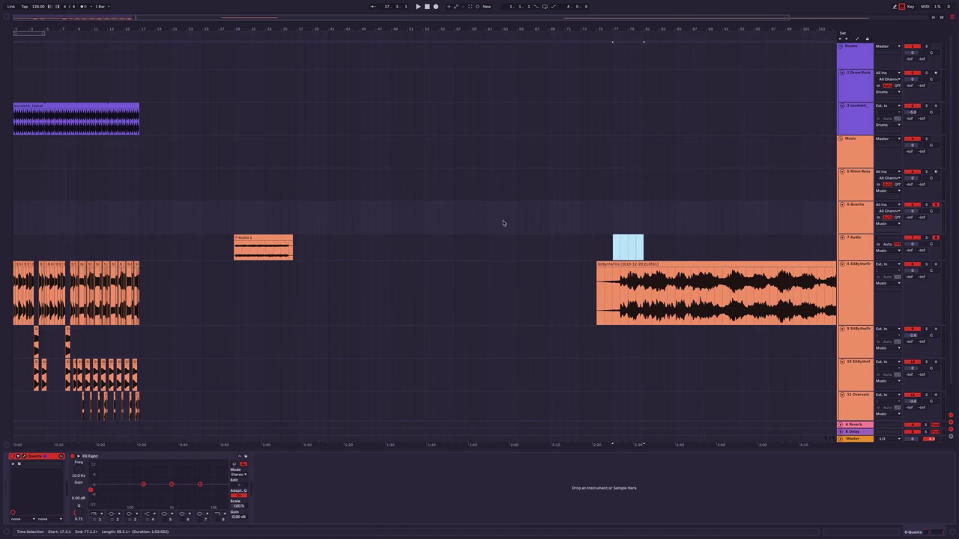
Redo the undone edits to restore the long resampled recording, and play back the first resampled clip from bar 29.
key(ctrl+shift+z)
key(ctrl+shift+z)
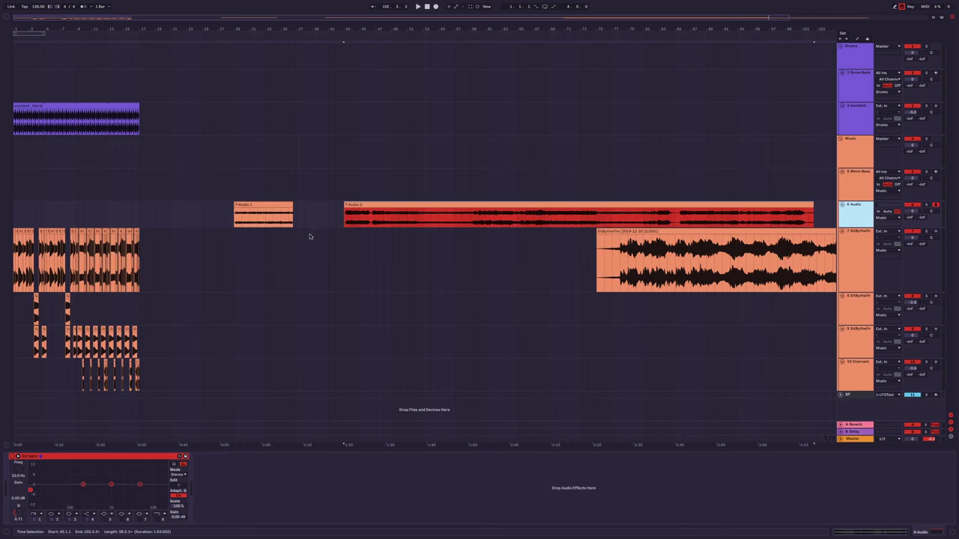
click(272, 203)
key(space)
key(plus)
key(plus)
key(plus)
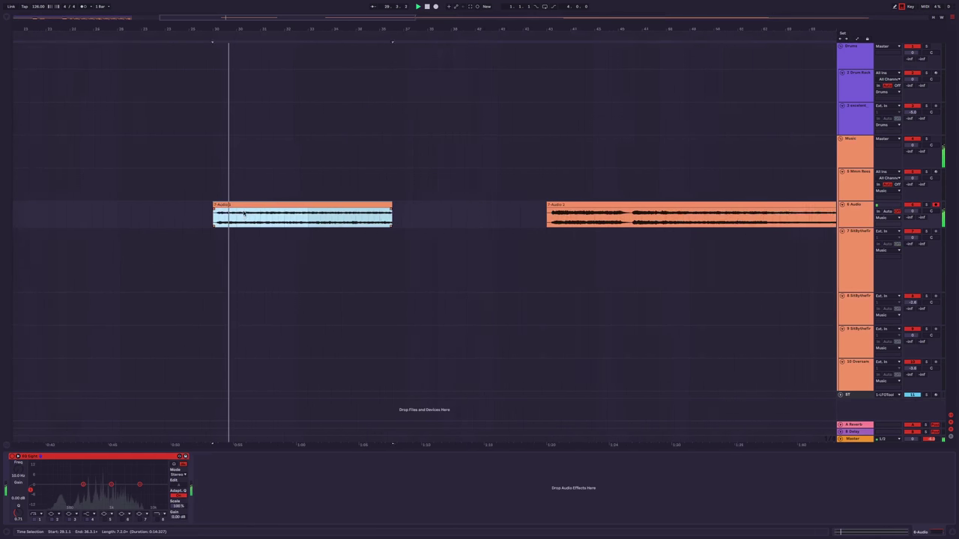
key(minus)
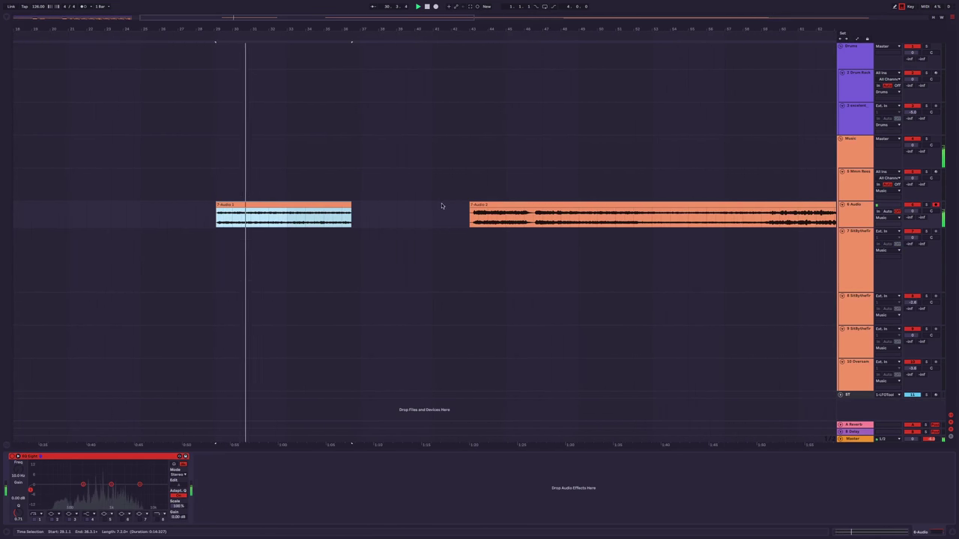
Move the long resampled clip to start at bar 38, play it, and trim off its quiet beginning.
click(400, 210)
key(space)
key(plus)
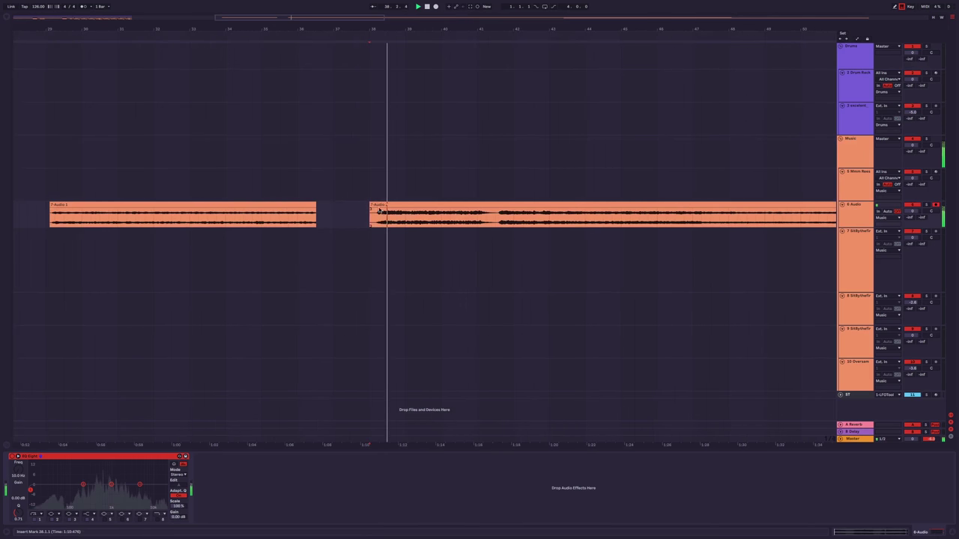
click(370, 208)
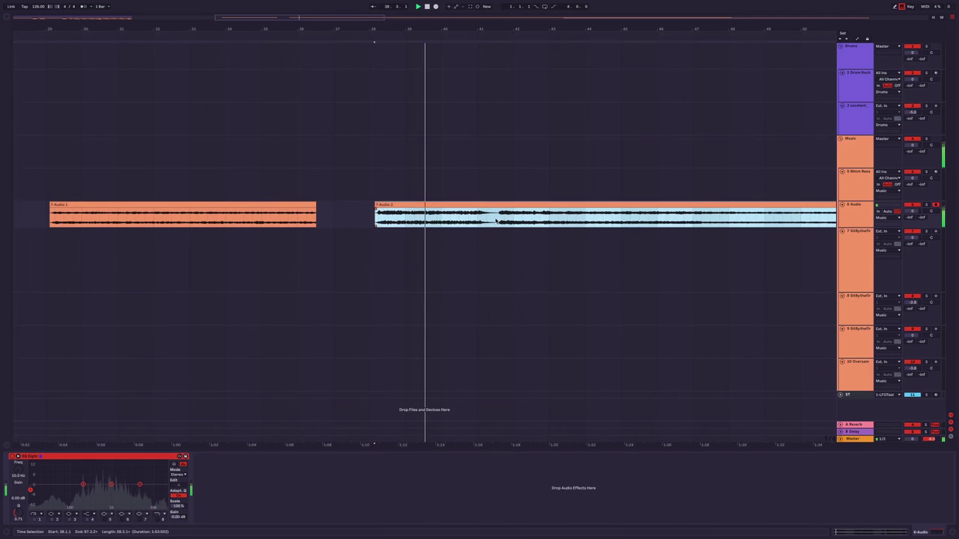
Separate the long clip's first swell as its own clip about half a bar earlier, and delete the audio after it up to about bar 43.2.
drag(370, 214, 464, 210)
click(498, 206)
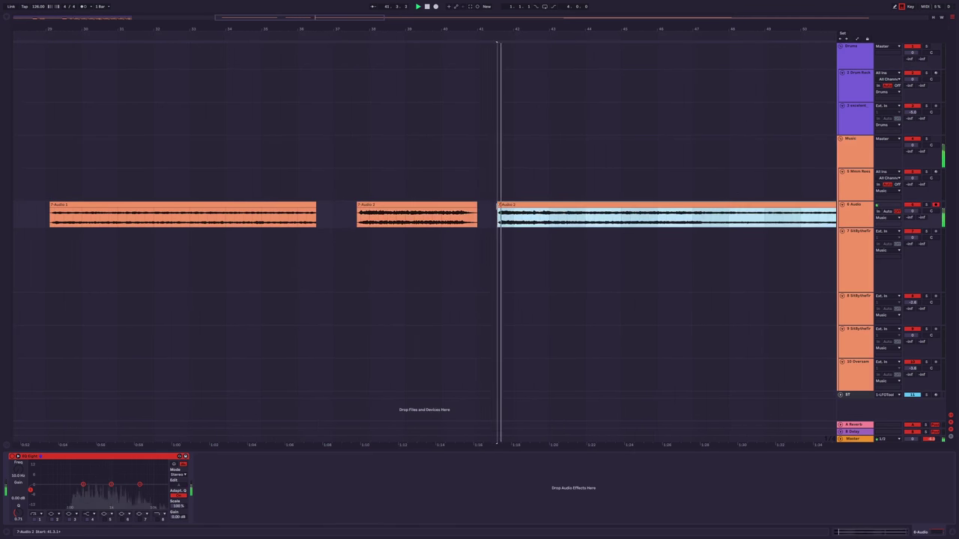
click(439, 217)
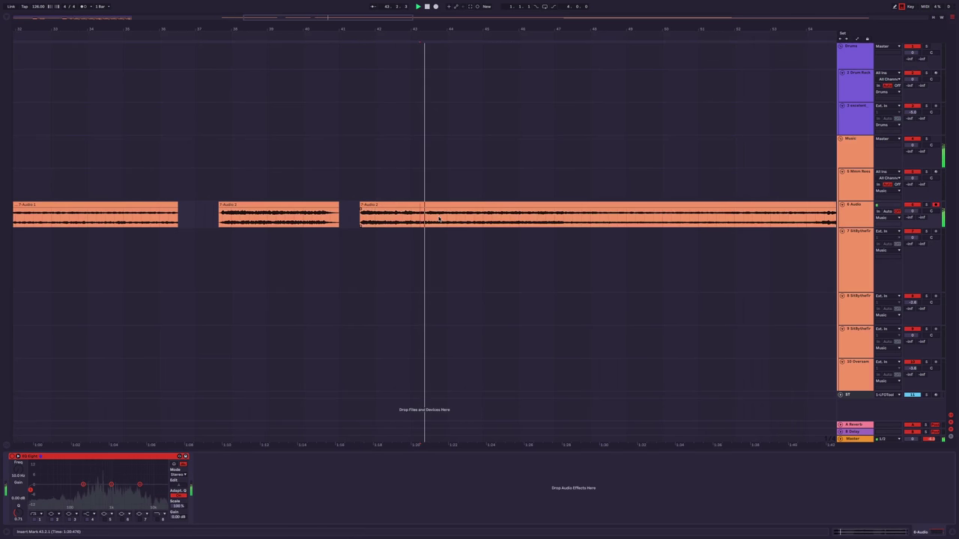
drag(422, 217, 360, 218)
key(Delete)
click(461, 210)
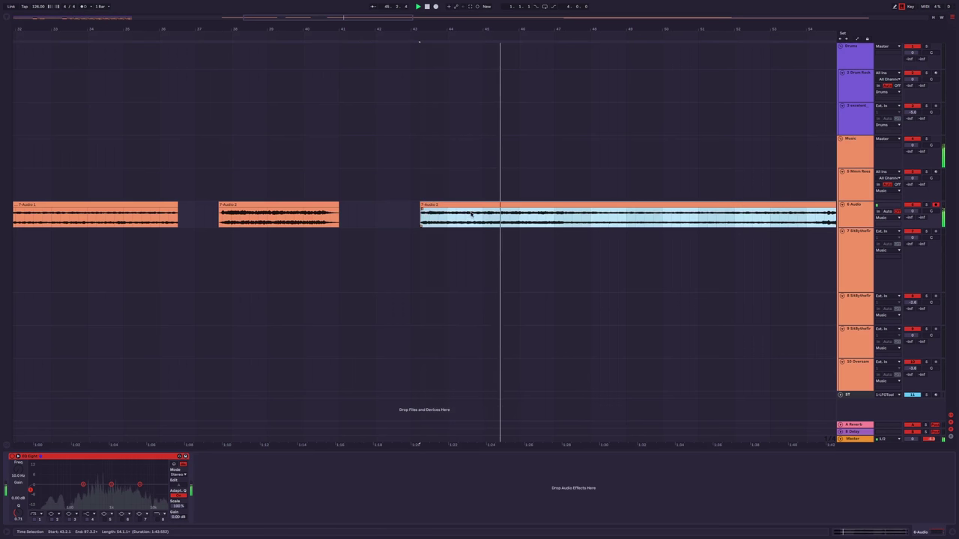
Enlarge the resampled track, split the long clip at about bar 47, and move its four-bar front section to start at 42.4.1.
key(alt+plus)
key(plus)
click(569, 212)
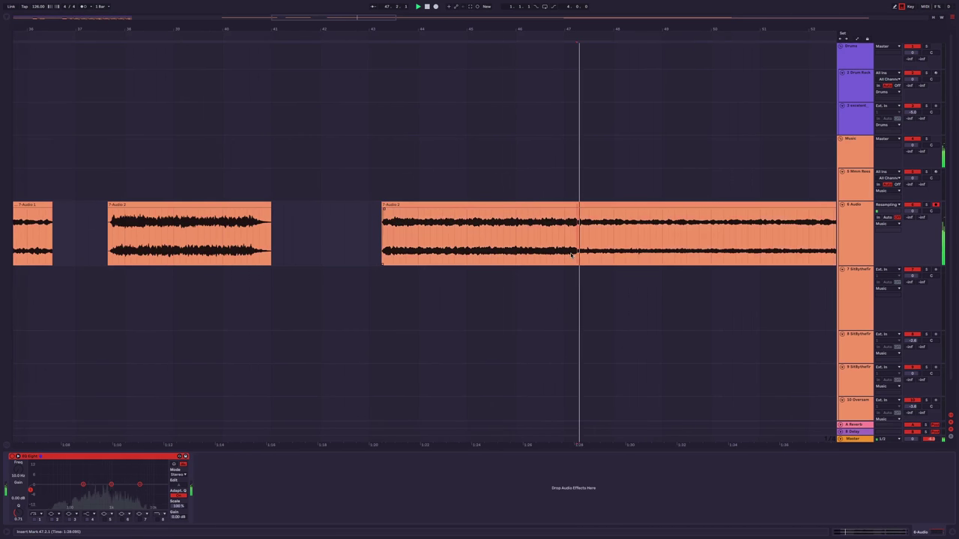
drag(567, 212, 542, 212)
scroll(514, 255, right, 5)
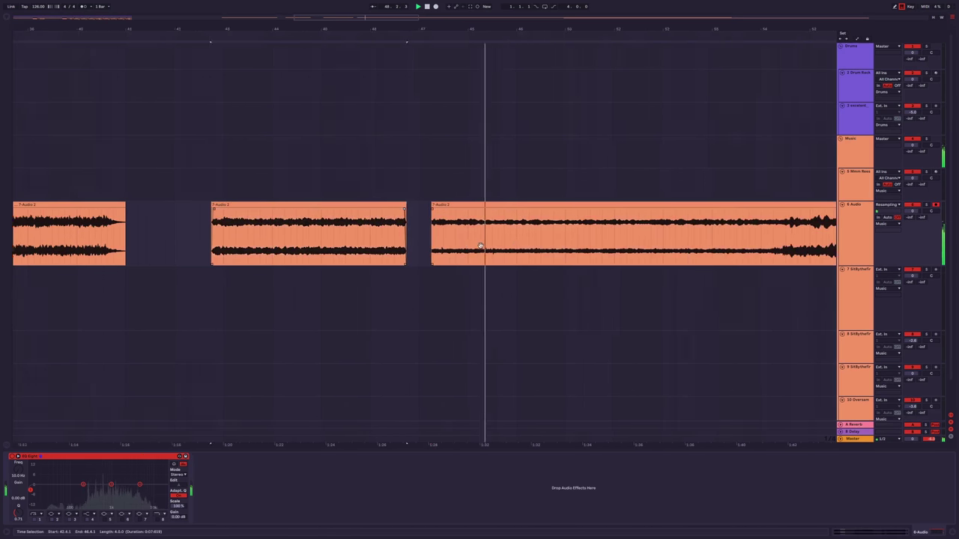
Try splitting the remaining resampled clip at about bar 54.2, where the texture gets louder.
click(515, 255)
click(704, 210)
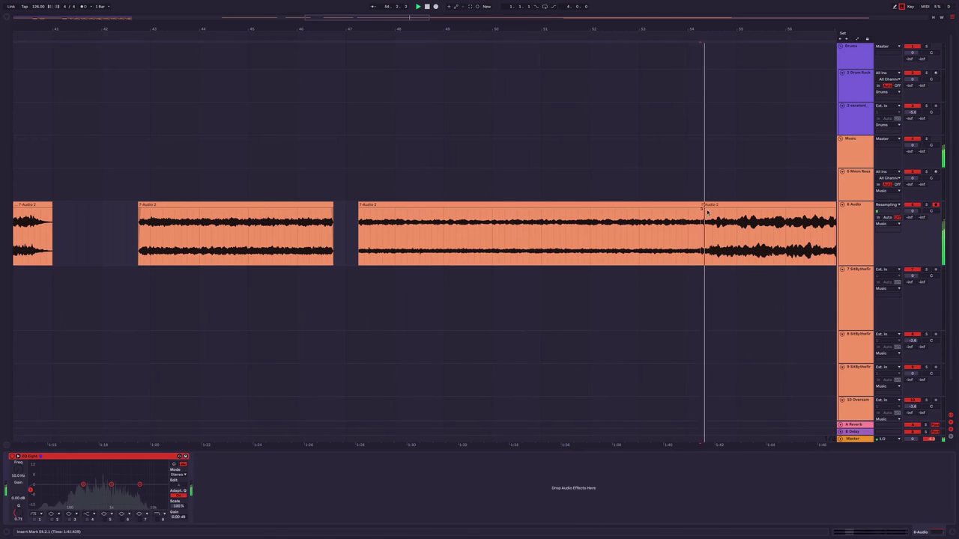
key(ctrl+e)
scroll(469, 250, right, 5)
key(minus)
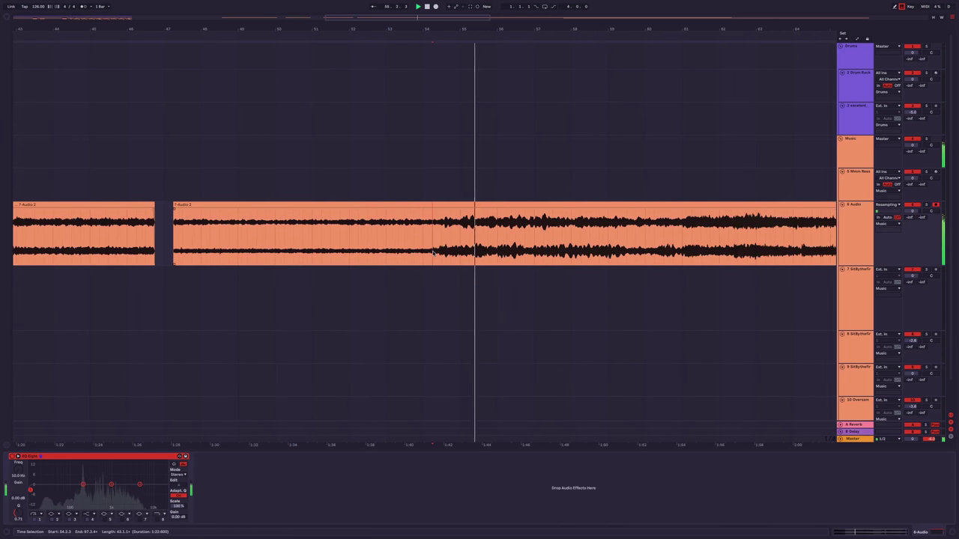
Audition the remaining clip, split it at about bar 61, and delete the audio from there to about bar 64.
click(619, 249)
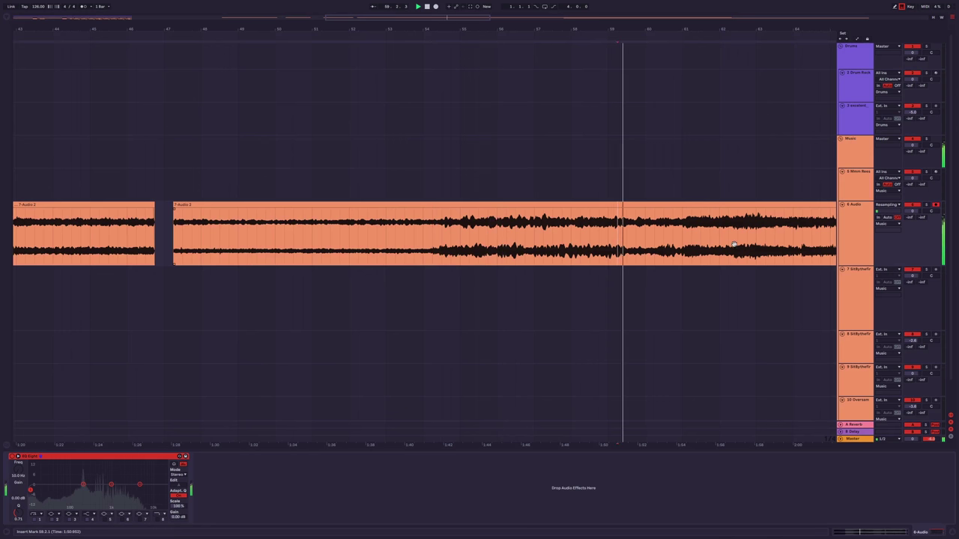
scroll(472, 249, right, 5)
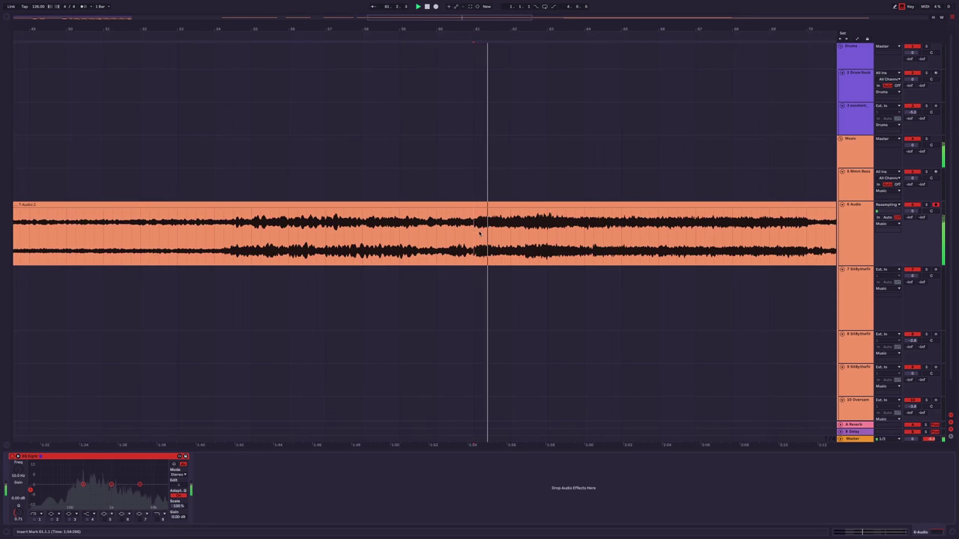
drag(474, 206, 519, 206)
key(minus)
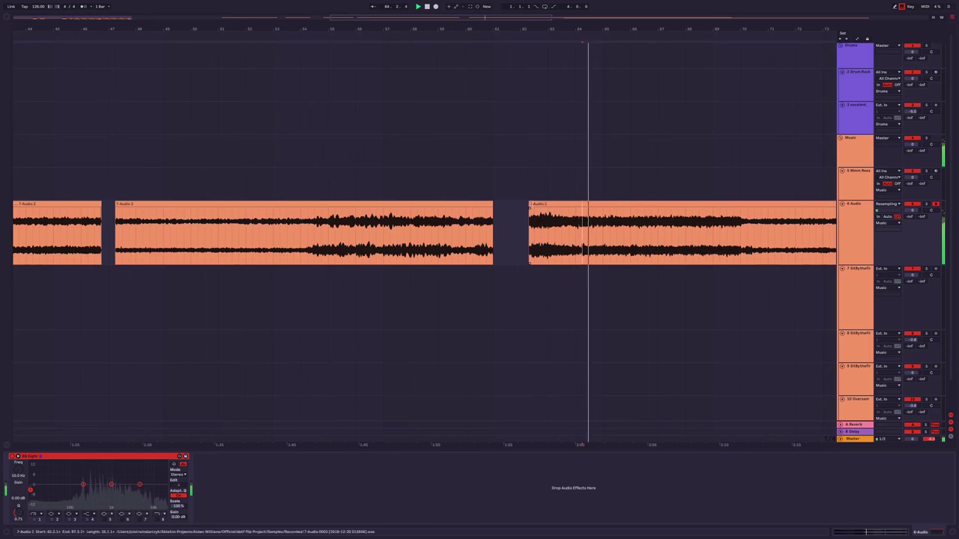
drag(531, 242, 582, 225)
key(Delete)
click(571, 242)
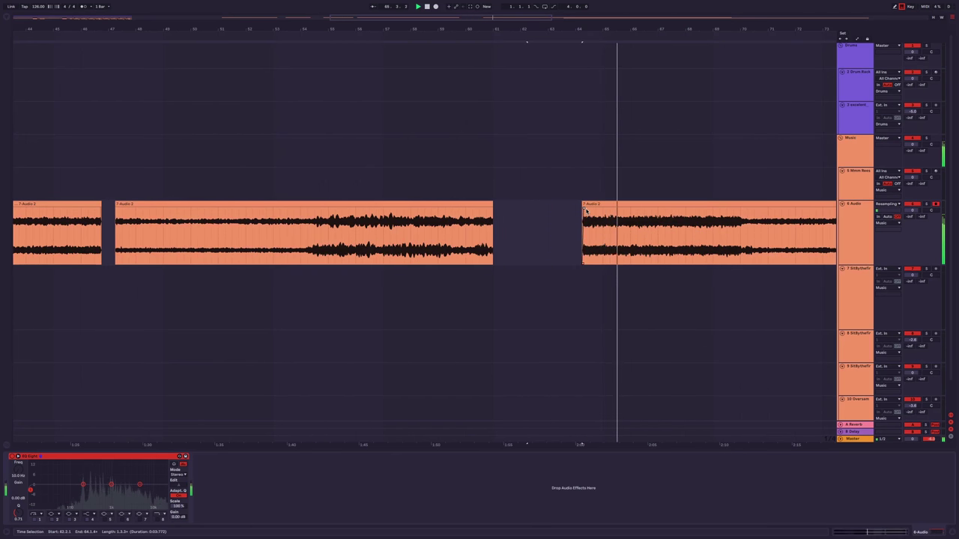
Split the last resampled clip at about bar 70 and select its section from about bar 64 to bar 70.
scroll(571, 242, right, 3)
scroll(571, 242, right, 3)
click(555, 225)
drag(564, 224, 409, 225)
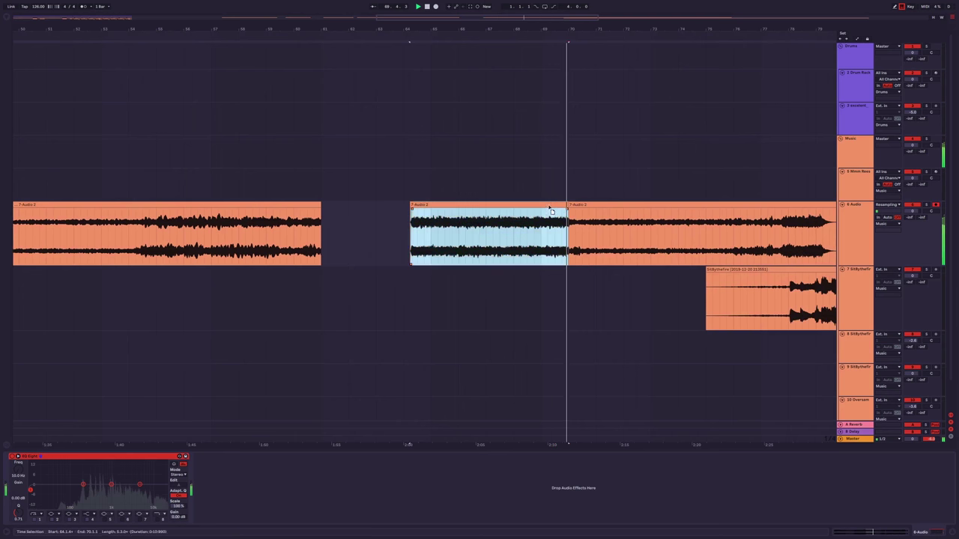
On the Audio track, move the clip at bar 64 about one bar earlier and trim the following clip's start to bar 70.3.2.
drag(487, 213, 460, 214)
drag(569, 225, 587, 225)
click(764, 233)
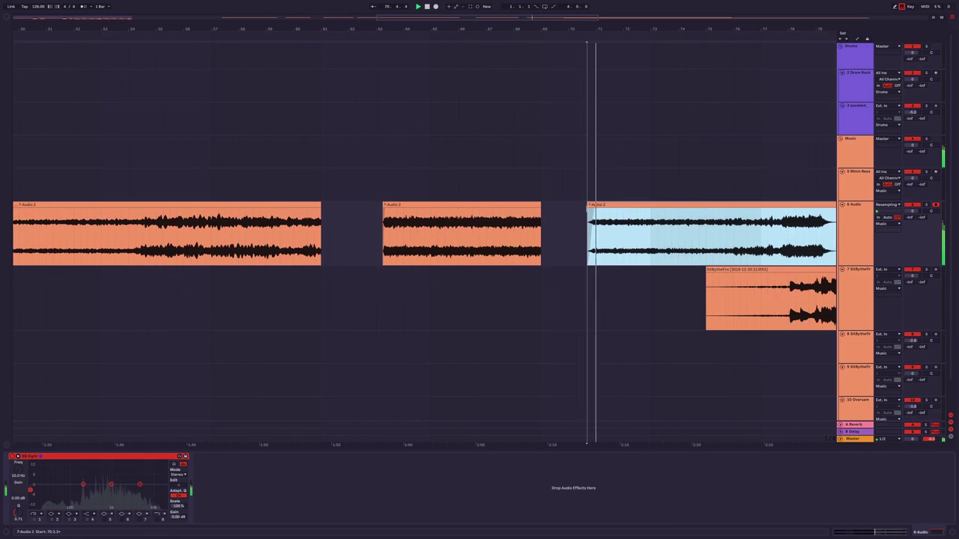
Audition the last Audio-track clip, split it just before bar 76, and leave a short gap between the two pieces.
click(764, 233)
click(721, 248)
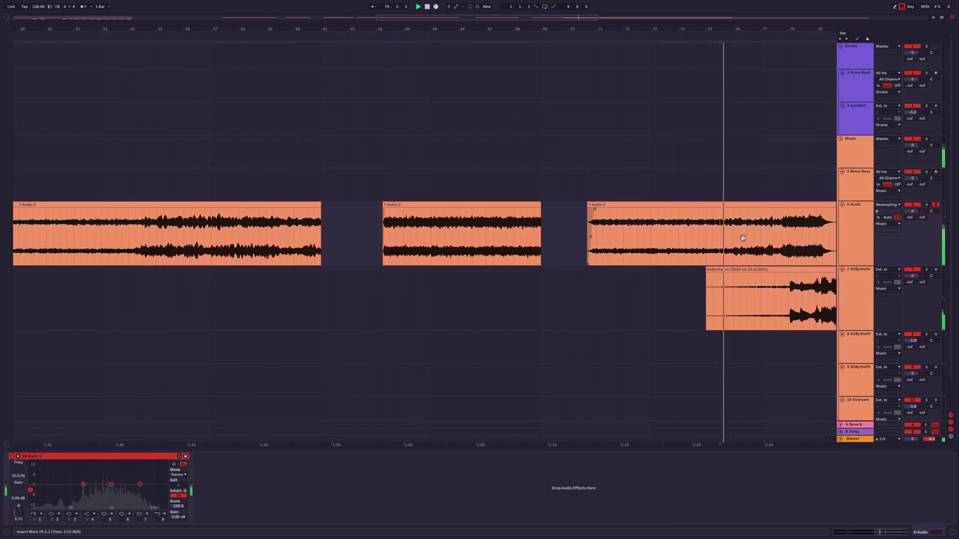
scroll(714, 252, right, 1)
key(ctrl+e)
click(701, 211)
click(779, 253)
scroll(674, 247, right, 10)
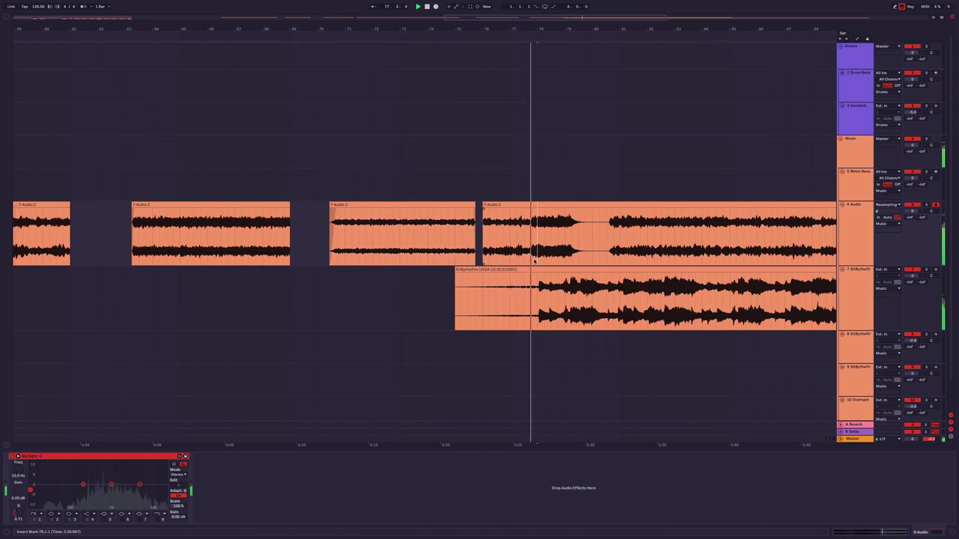
Deactivate the SitBytheFire clip at bar 75 and trim the start of the last Audio-track clip to bar 81.
click(606, 253)
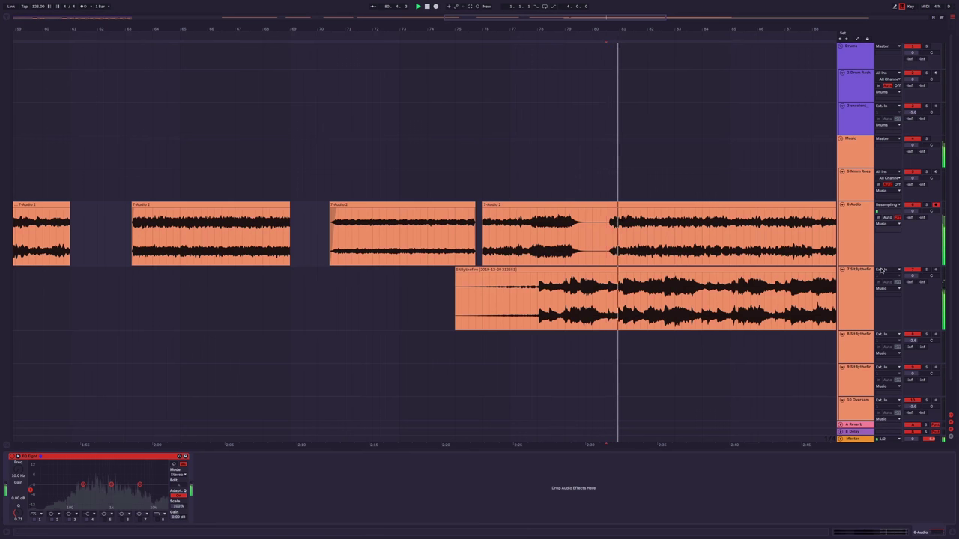
click(807, 271)
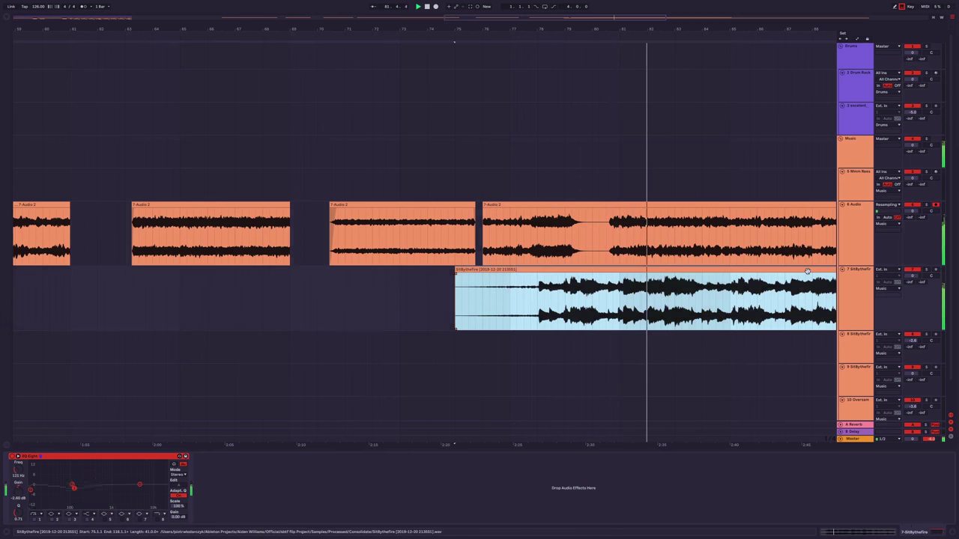
drag(483, 213, 621, 213)
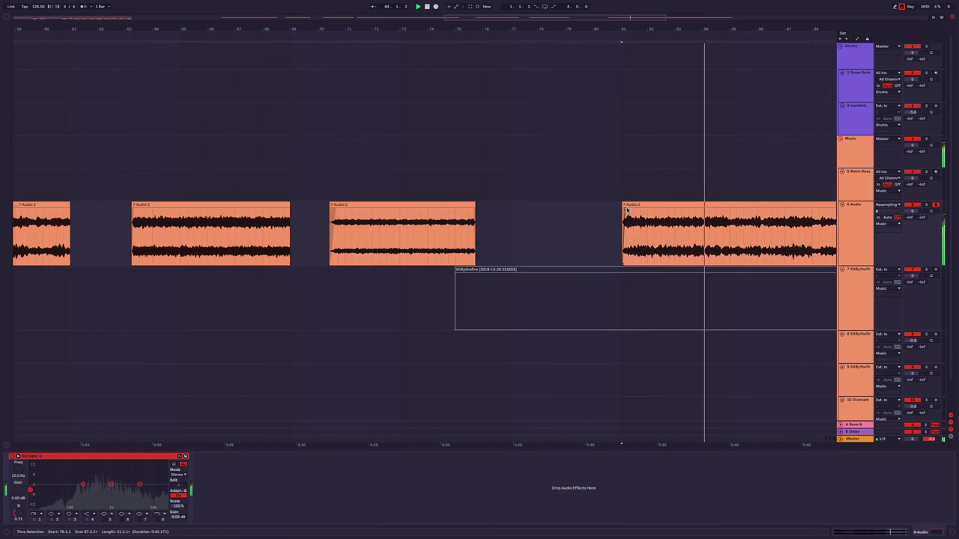
Split the last Audio-track clip at about bar 85 and shift the first piece earlier to start at bar 80.3.1.
click(597, 225)
click(515, 225)
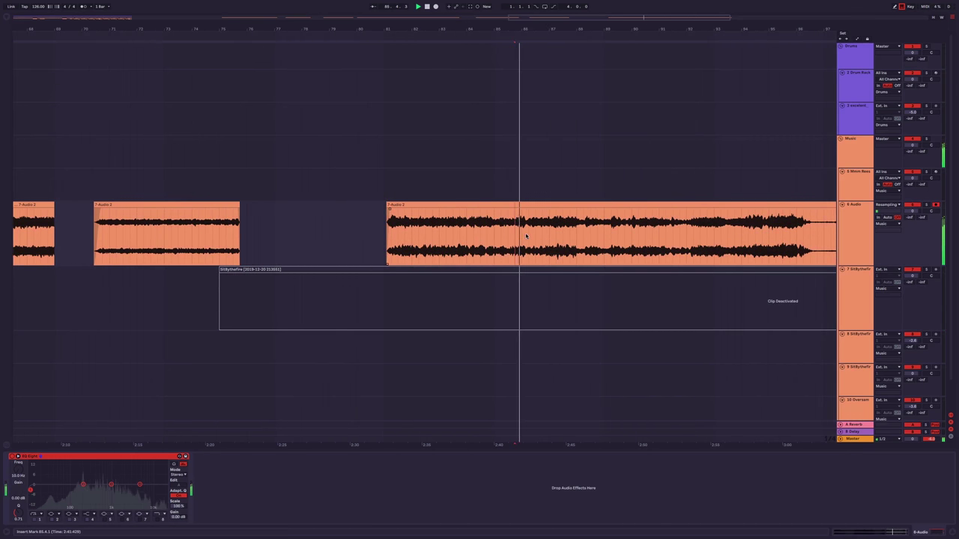
click(492, 234)
drag(492, 234, 475, 233)
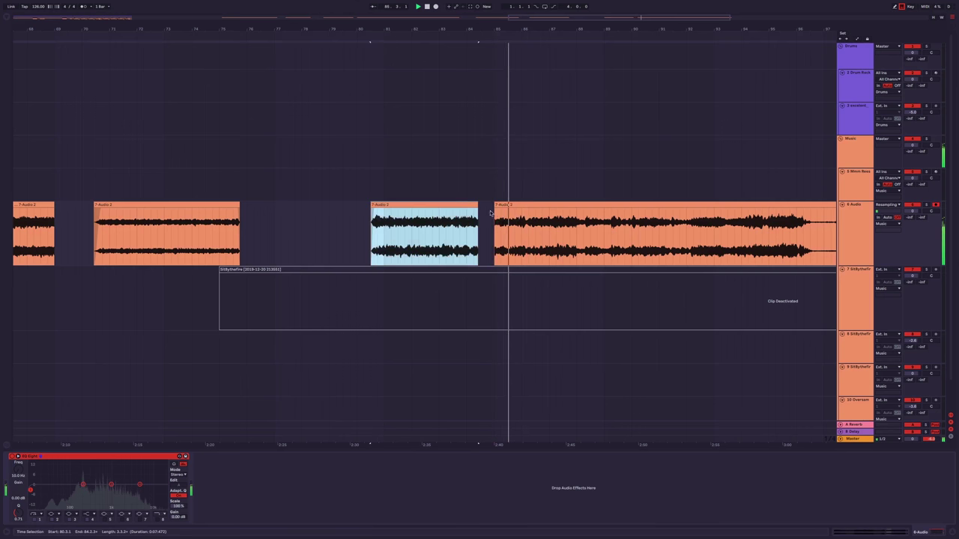
Split the remaining Audio-track clip near bar 88 and open a gap of about one bar between the pieces.
click(496, 211)
click(581, 210)
key(ctrl+e)
drag(583, 211, 563, 211)
Audition the final Audio-track clip, then delete it from bar 88.3.1 to bar 97.4.3.
click(716, 217)
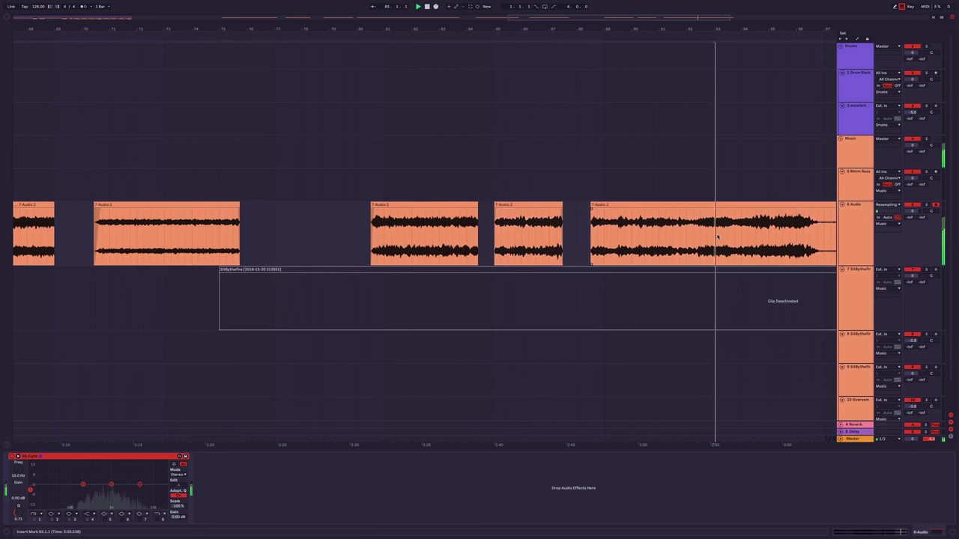
click(537, 219)
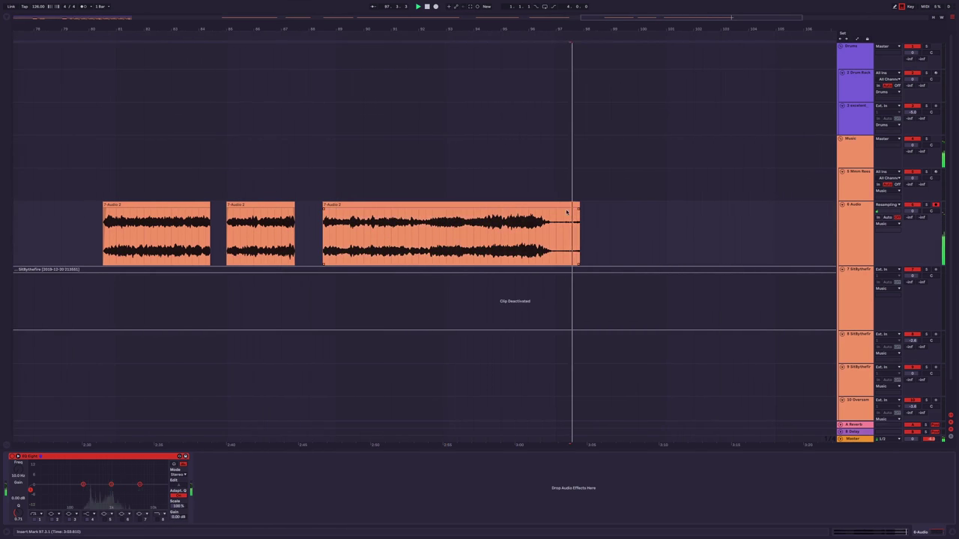
click(550, 205)
key(Delete)
key(minus)
key(minus)
key(minus)
key(minus)
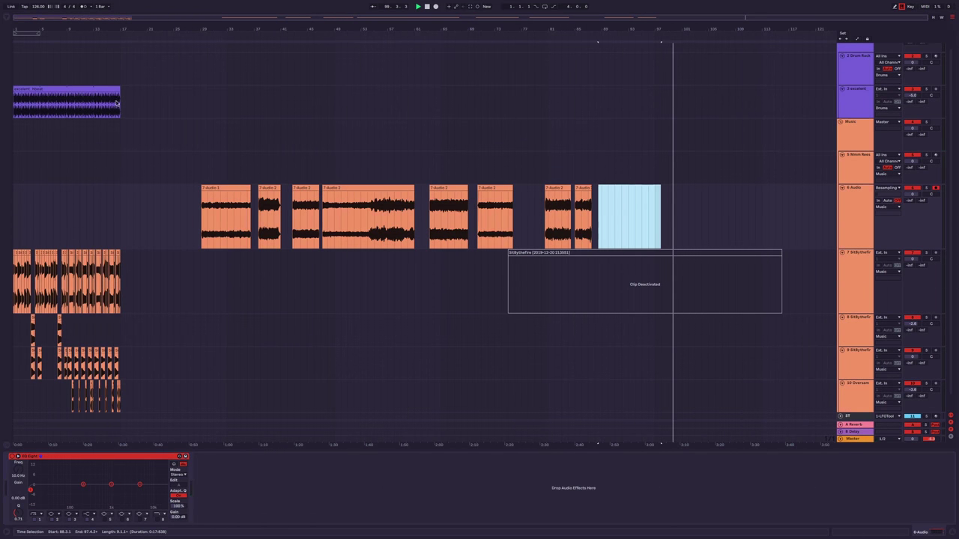
Extend the drum loop to bar 33, move the first Audio-track clip to bar 17, and play the result.
drag(117, 104, 227, 103)
scroll(358, 147, down, 1)
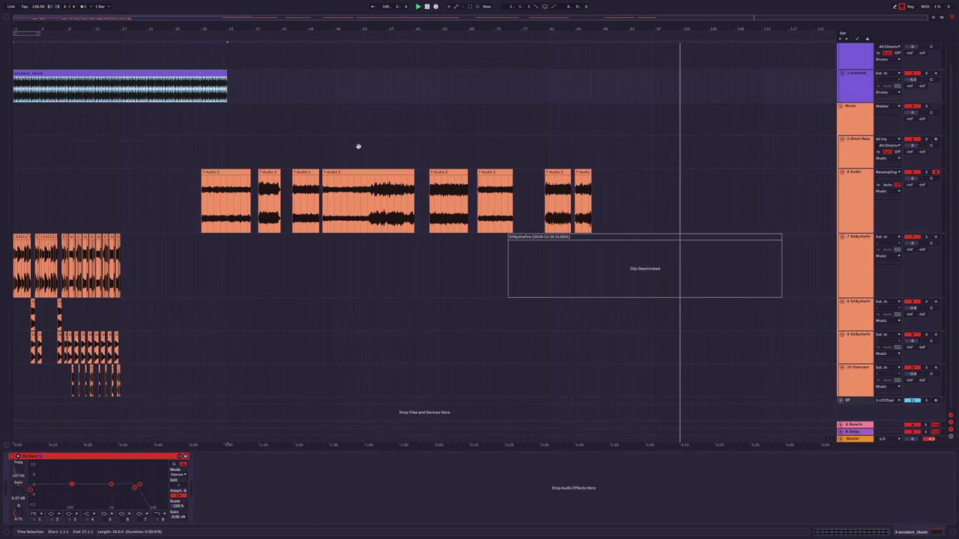
key(plus)
drag(417, 188, 262, 194)
click(247, 118)
click(72, 459)
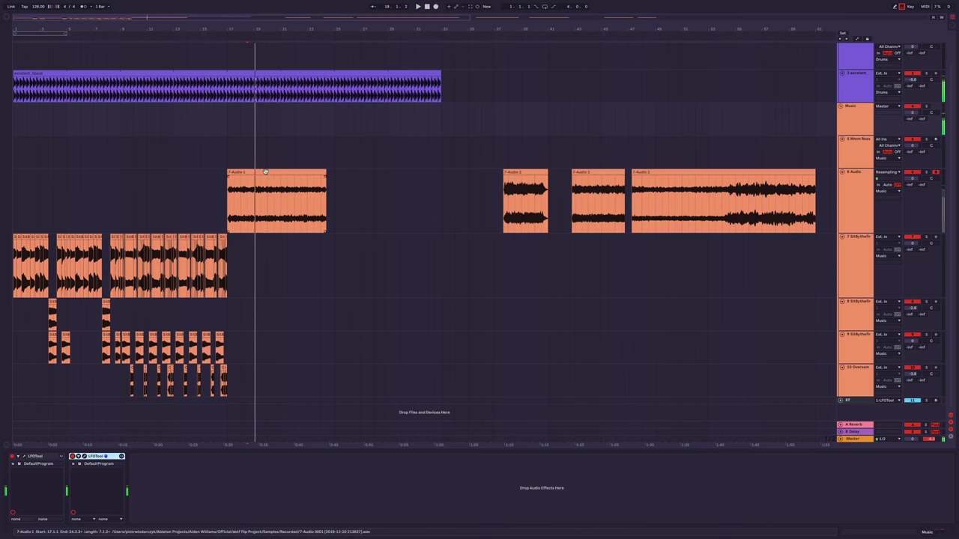
click(265, 171)
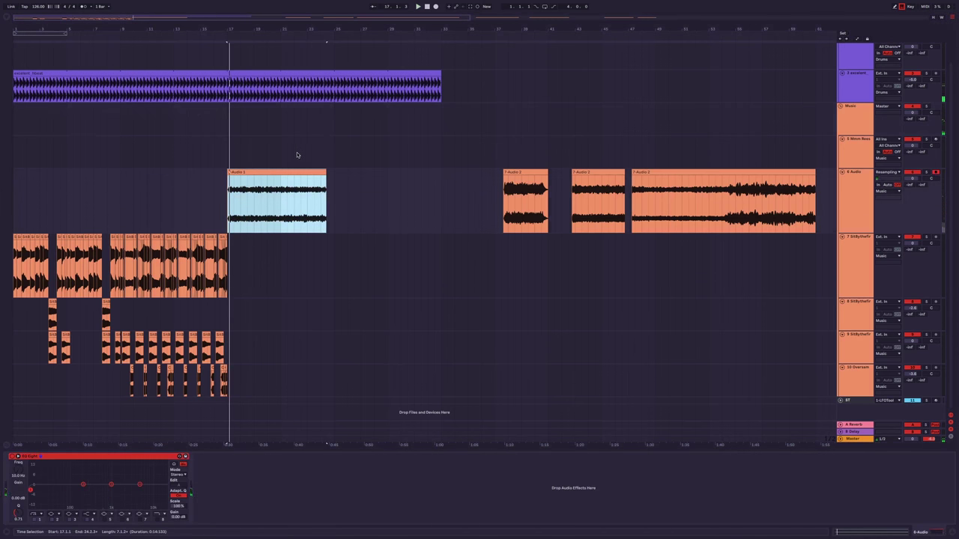
Undo the drum loop extension and the recent moves of the first Audio-track clip.
key(ctrl+z)
key(ctrl+z)
key(ctrl+z)
key(ctrl+z)
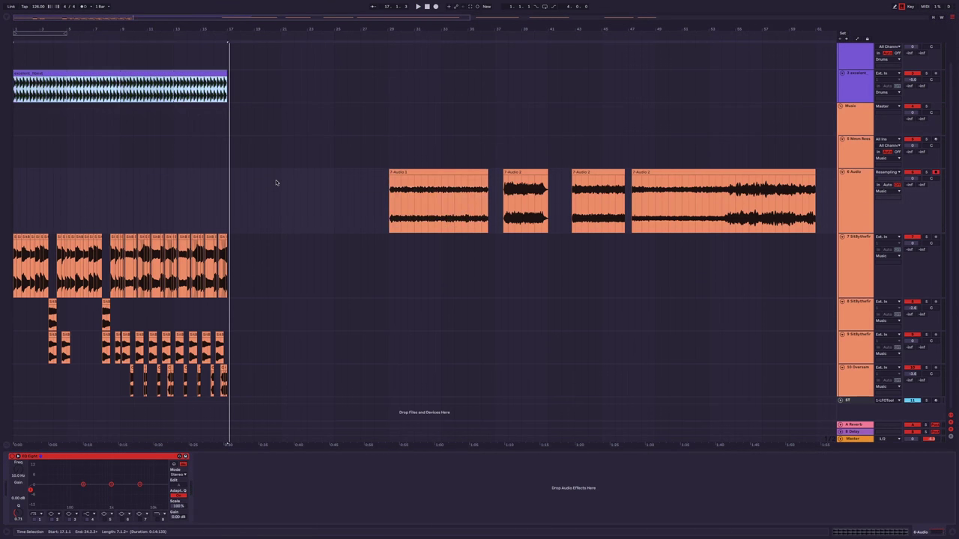
key(ctrl+z)
key(ctrl+z)
key(ctrl+z)
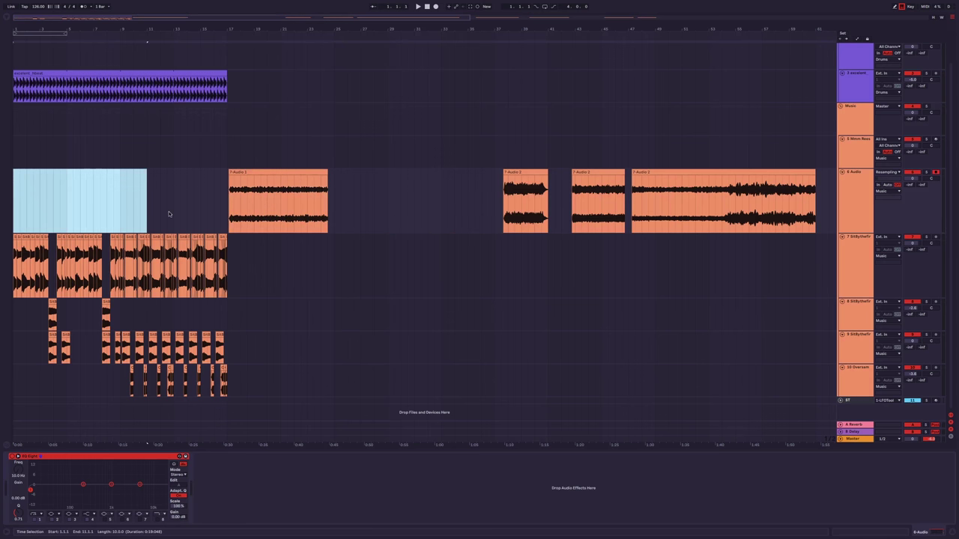
Play the arrangement from bar 9 and examine the Music group's devices and the ST track's routing.
click(126, 221)
key(space)
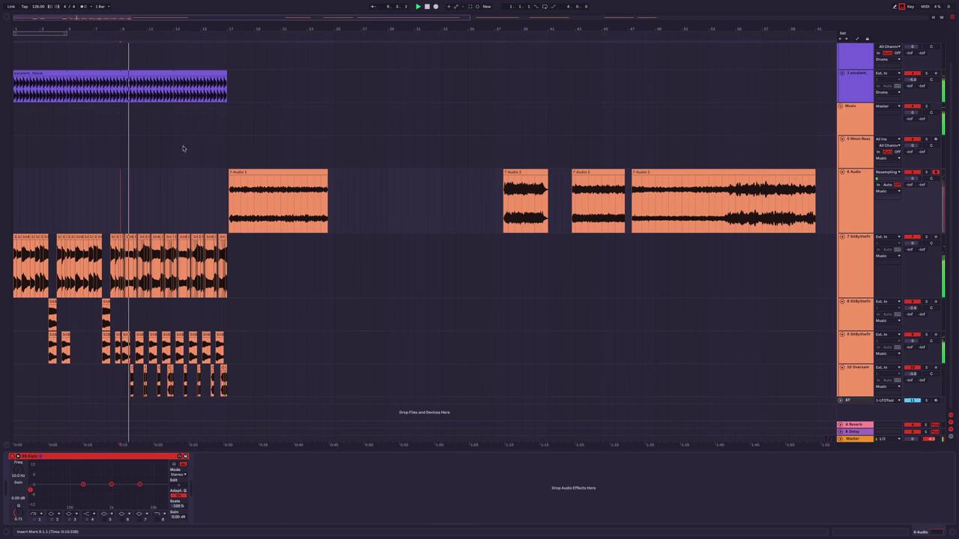
click(140, 143)
scroll(140, 143, up, 3)
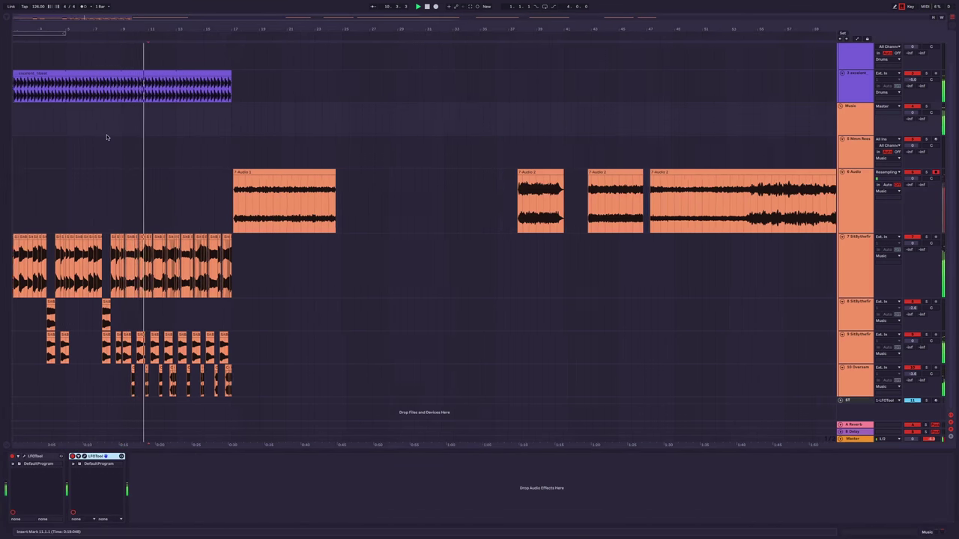
scroll(337, 177, down, 1)
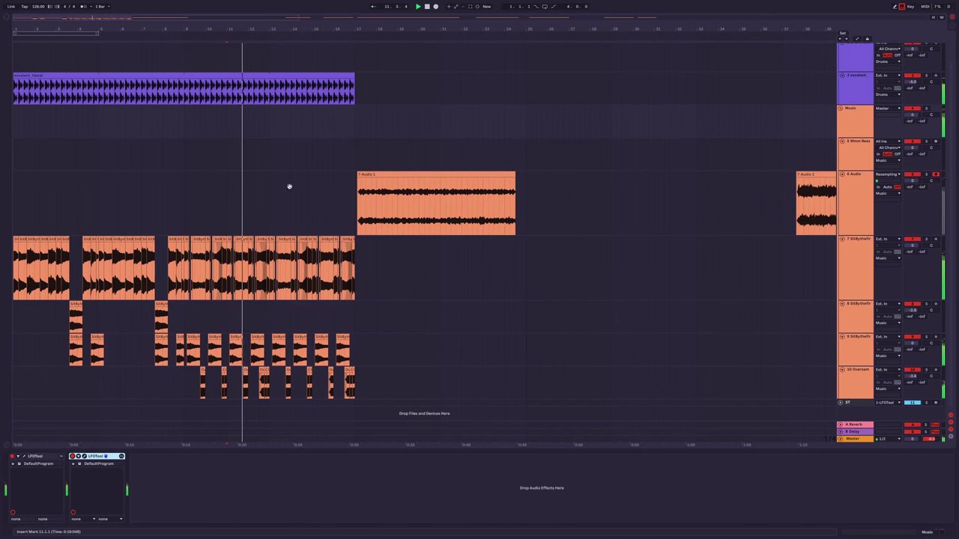
scroll(299, 225, up, 1)
scroll(302, 240, down, 1)
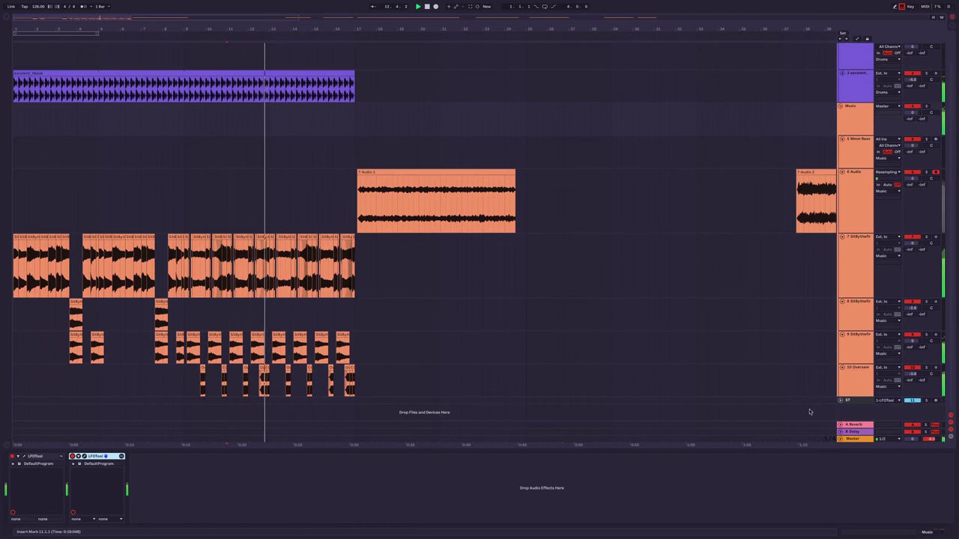
scroll(481, 379, down, 1)
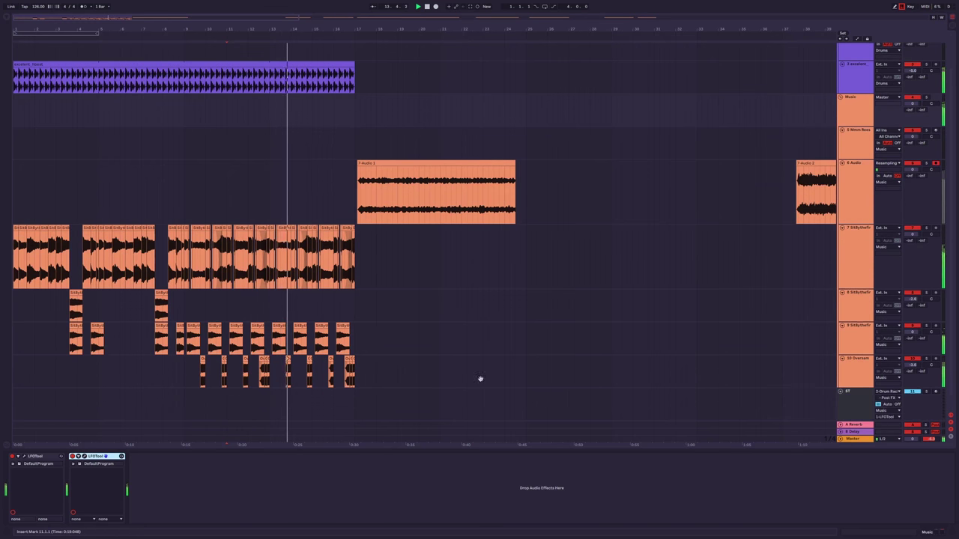
scroll(459, 323, down, 2)
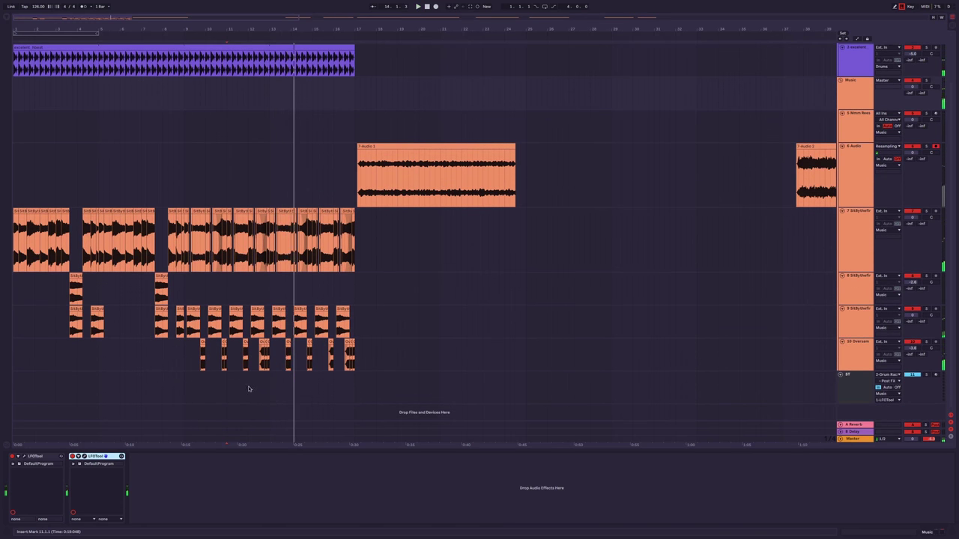
click(184, 391)
Copy the drum loop onto the Drum Rack track and convert the copy to MIDI using the Drums option.
scroll(484, 250, up, 4)
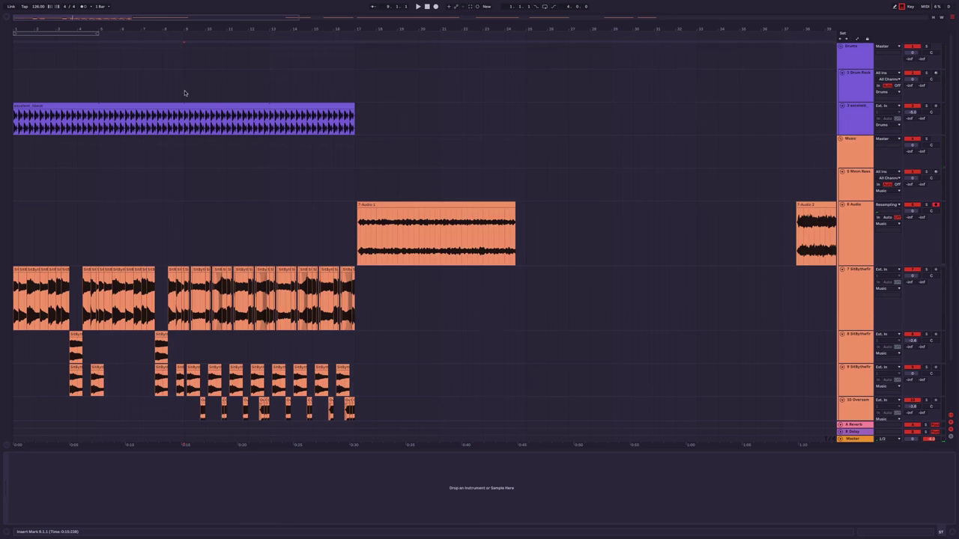
drag(190, 108, 190, 85)
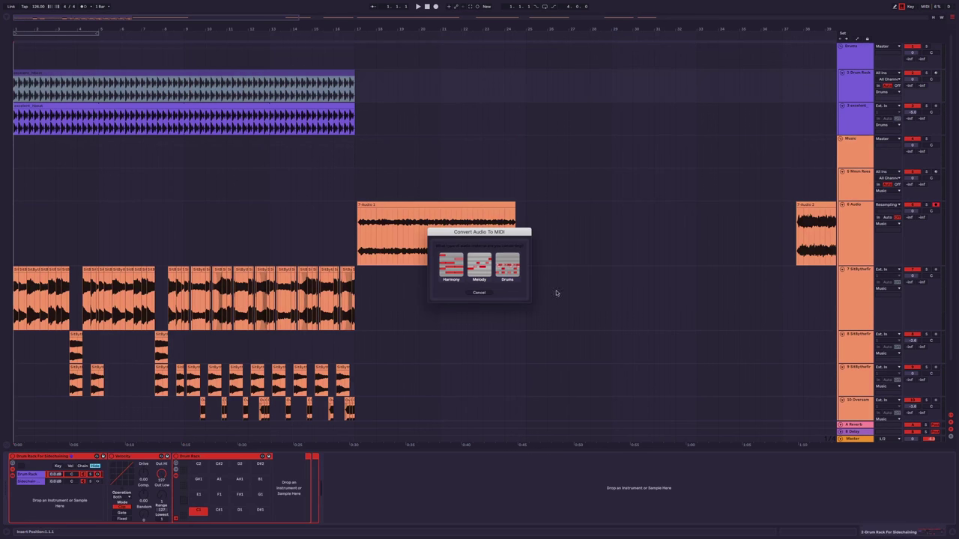
click(514, 271)
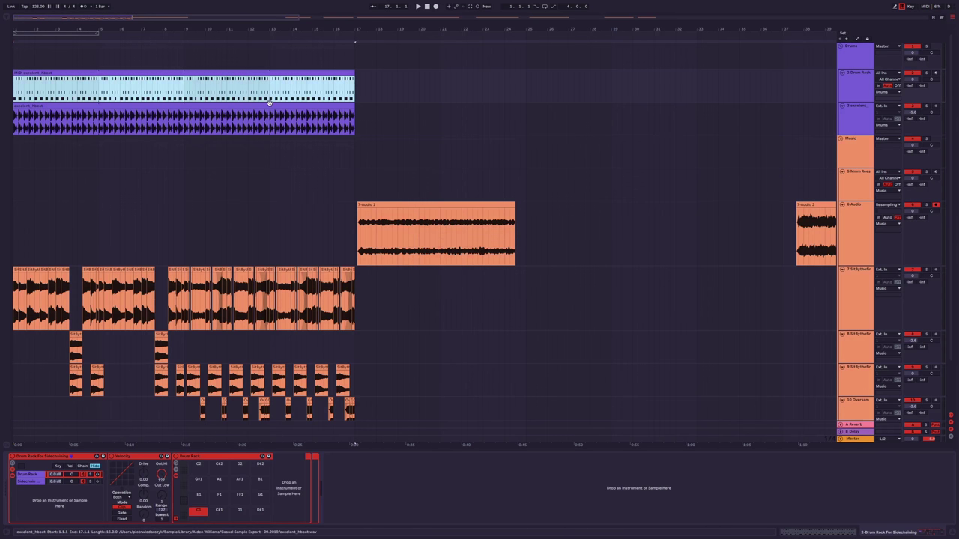
Remove every note except the C1 kicks from the converted MIDI clip and quantize the kicks to the grid.
double_click(260, 76)
click(156, 339)
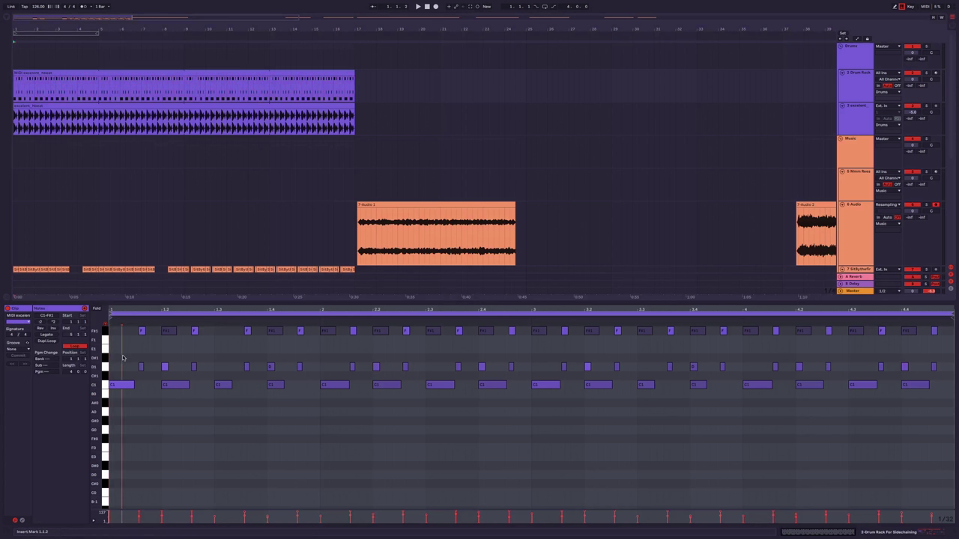
key(ctrl+a)
key(ctrl+a)
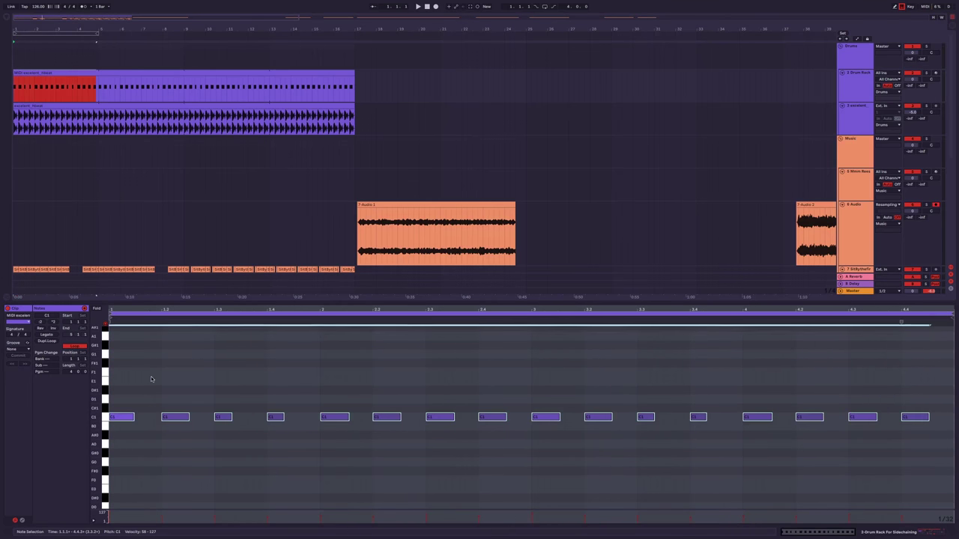
click(162, 374)
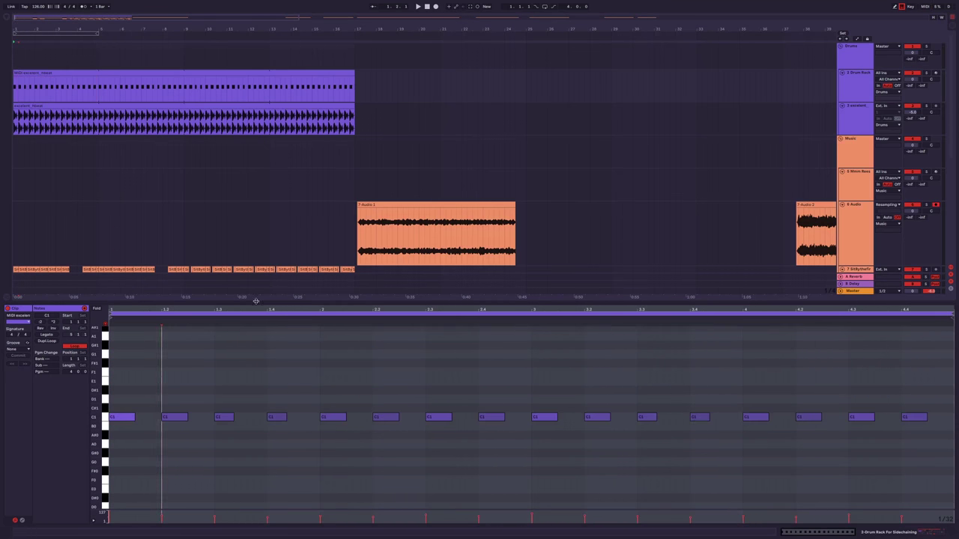
key(ctrl+alt+l)
key(plus)
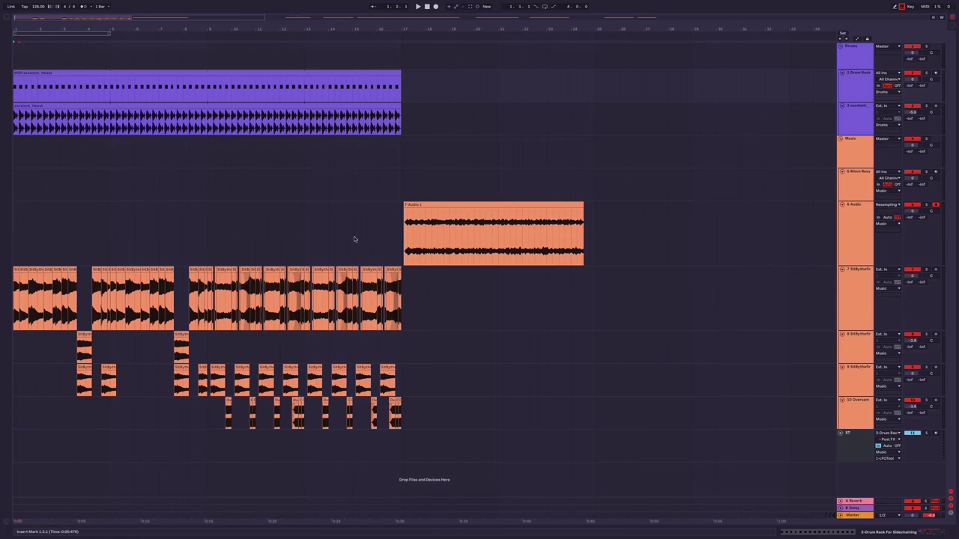
Open both LFOTool instances on the Music group and compare their curve, retrigger and rate settings.
click(860, 155)
click(934, 535)
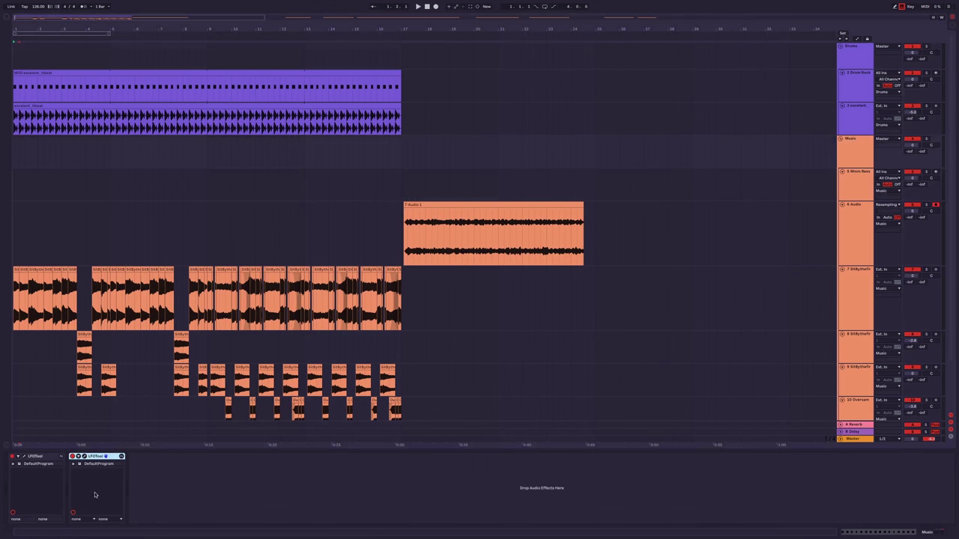
click(85, 456)
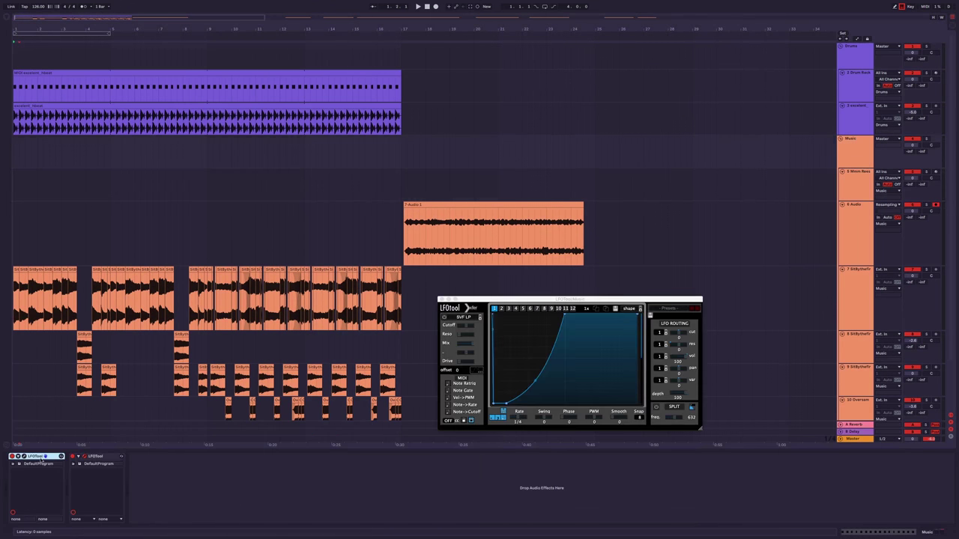
click(23, 457)
click(126, 30)
drag(167, 29, 426, 98)
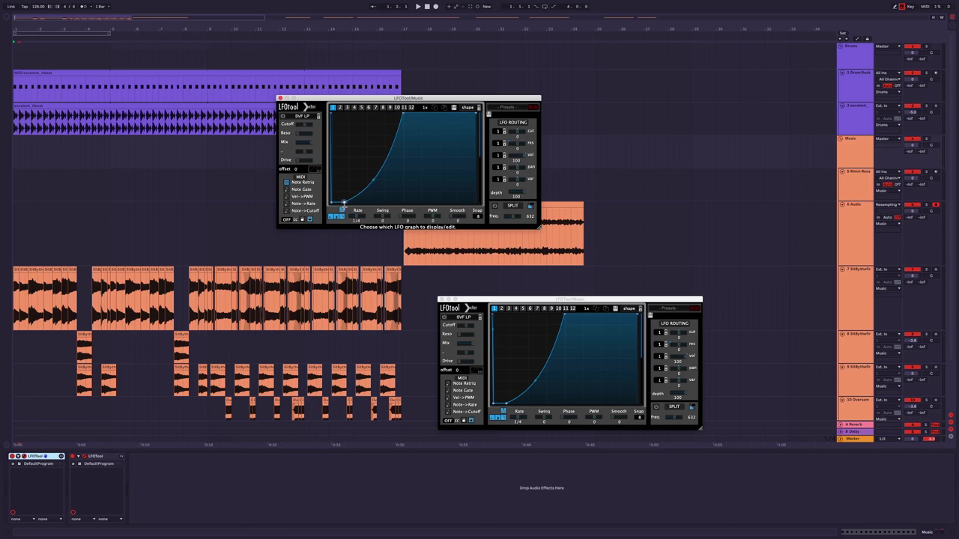
click(442, 295)
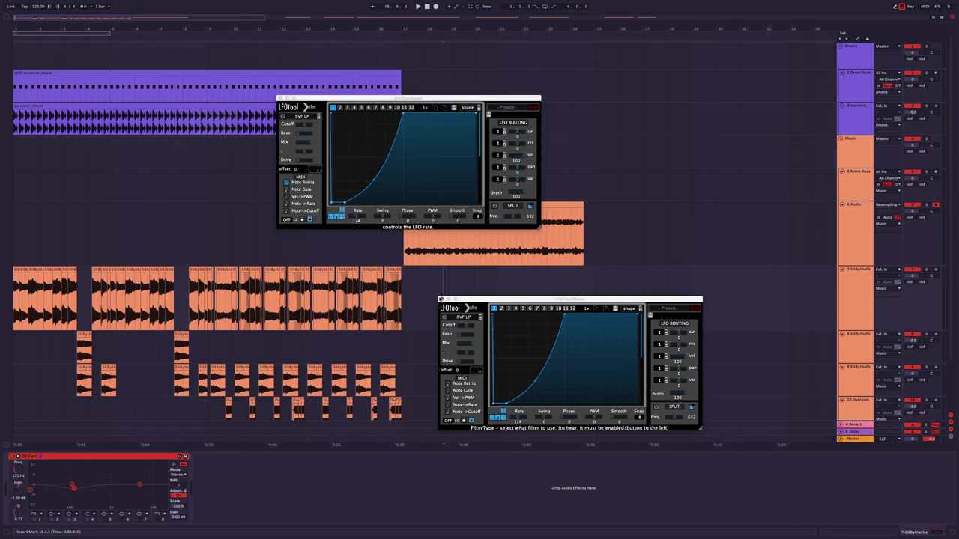
Return to the Music group and play the arrangement from bar 7.2.1 to hear the sidechain.
click(801, 150)
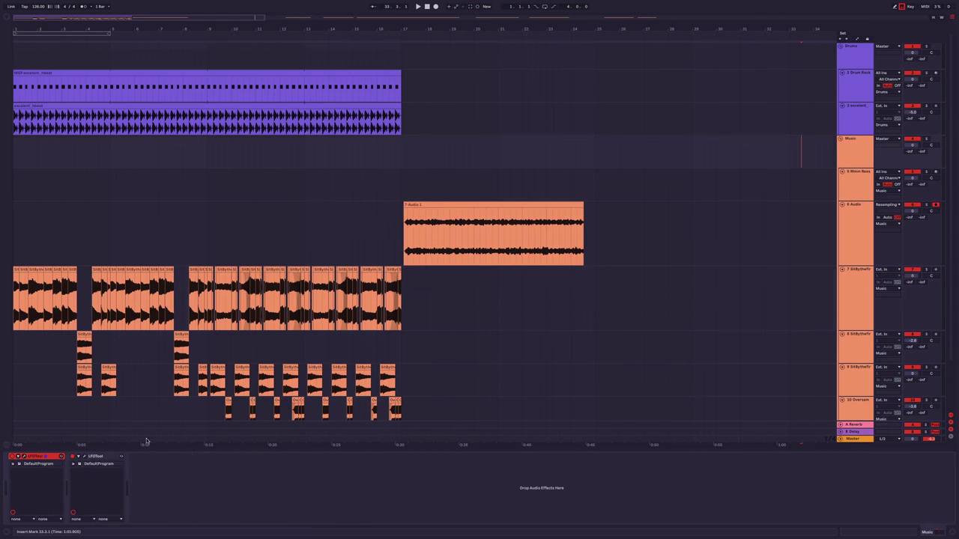
click(166, 165)
key(space)
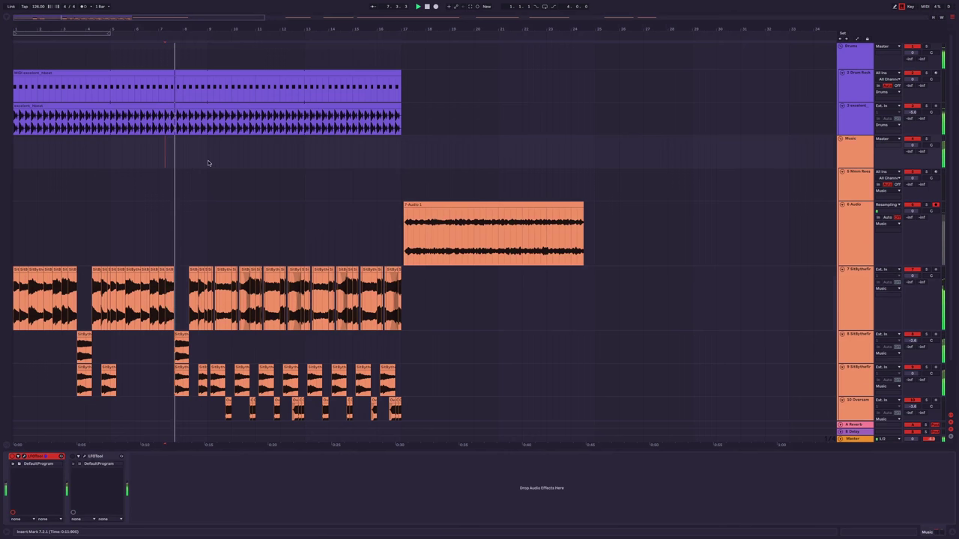
Enable band 8 of the drum loop's EQ Eight and move its high cut to about 6.53 kHz.
scroll(220, 172, up, 3)
scroll(339, 162, down, 1)
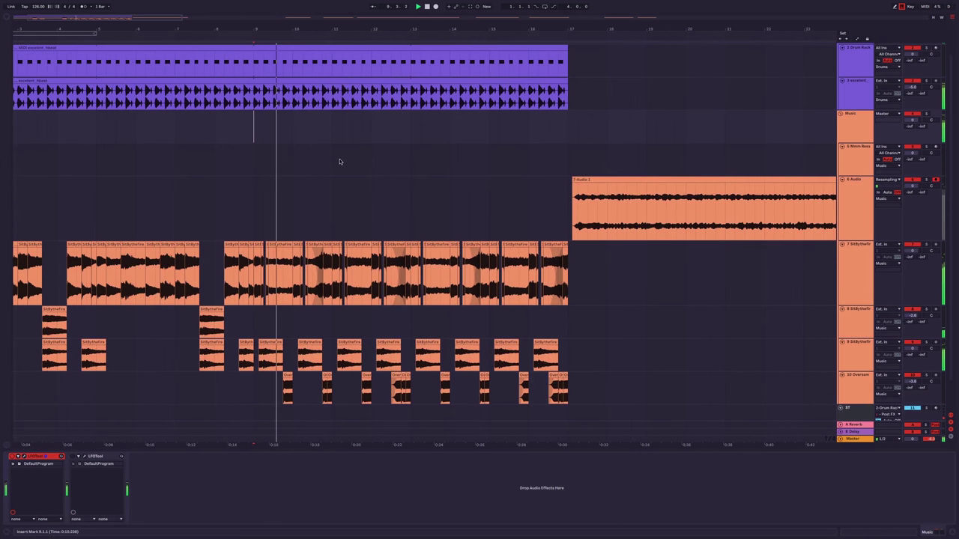
scroll(351, 161, down, 1)
click(508, 181)
scroll(508, 181, up, 2)
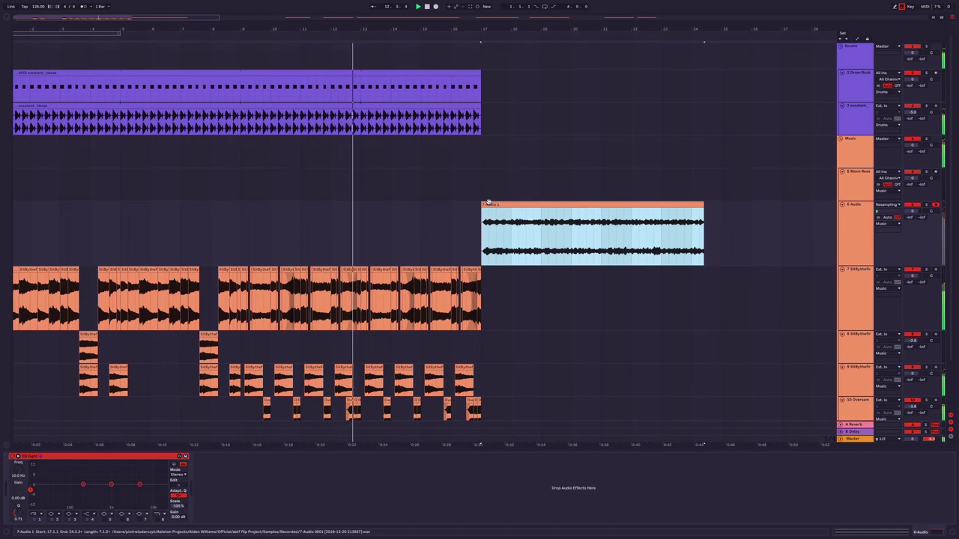
click(466, 155)
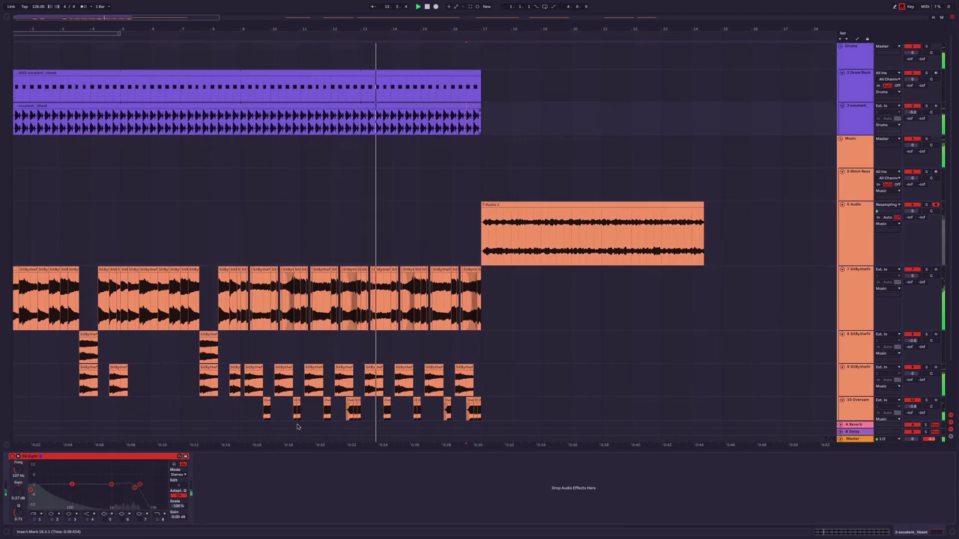
click(158, 520)
drag(136, 487, 145, 499)
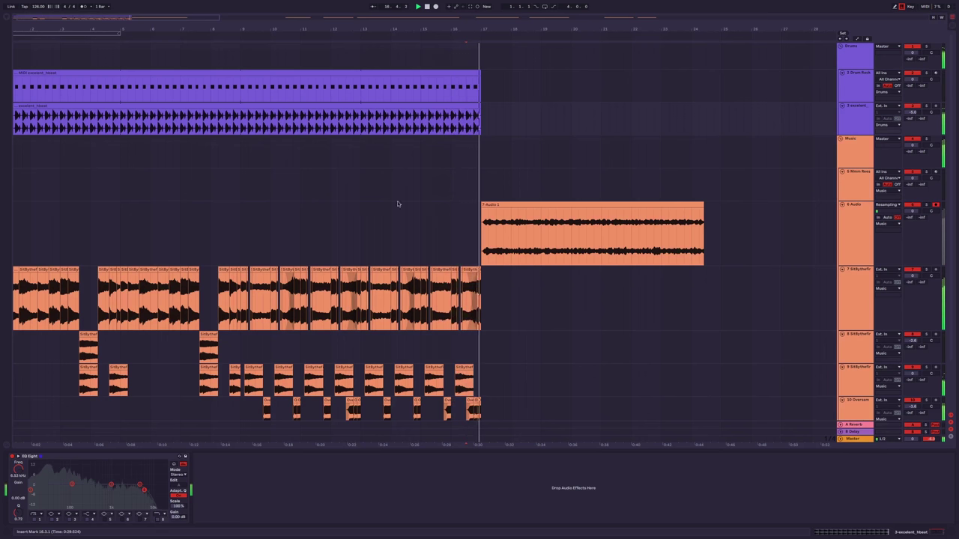
Play the arrangement from bar 16.4.1 to hear the transition into the resampled clip at bar 17.
scroll(473, 209, up, 3)
scroll(520, 194, down, 1)
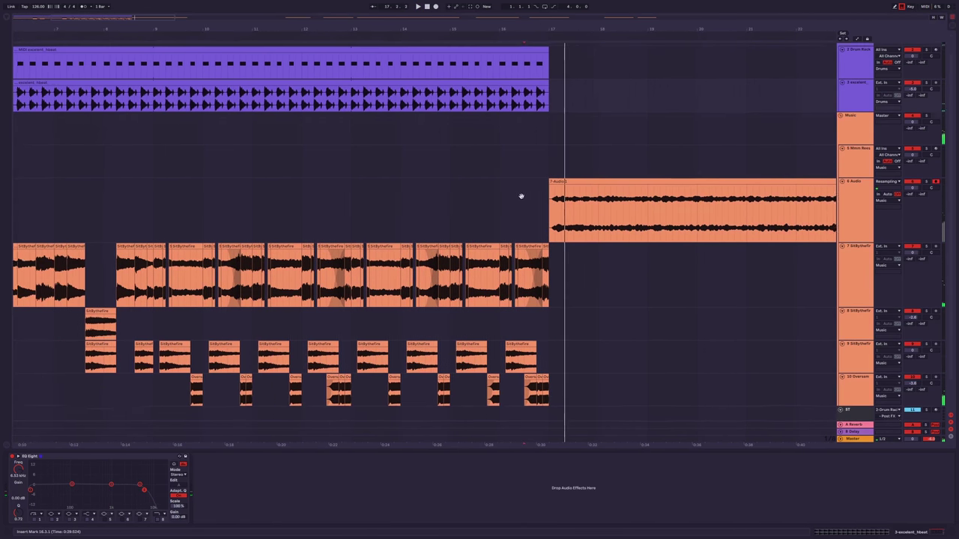
scroll(561, 199, down, 3)
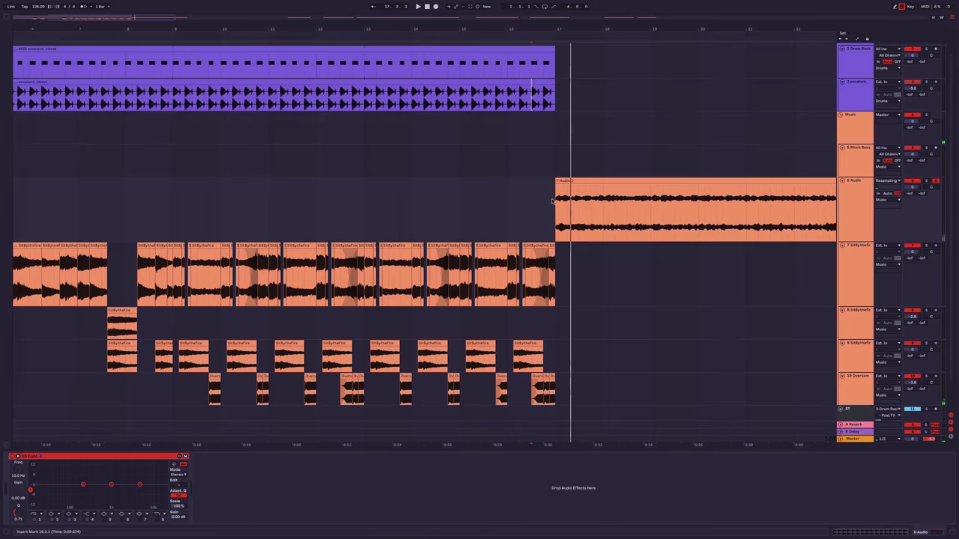
drag(549, 199, 492, 224)
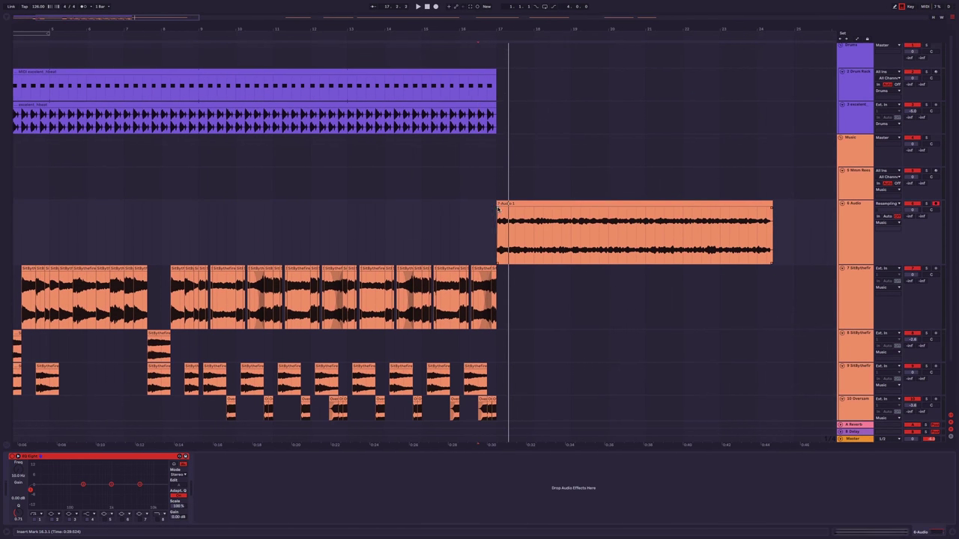
scroll(487, 212, up, 1)
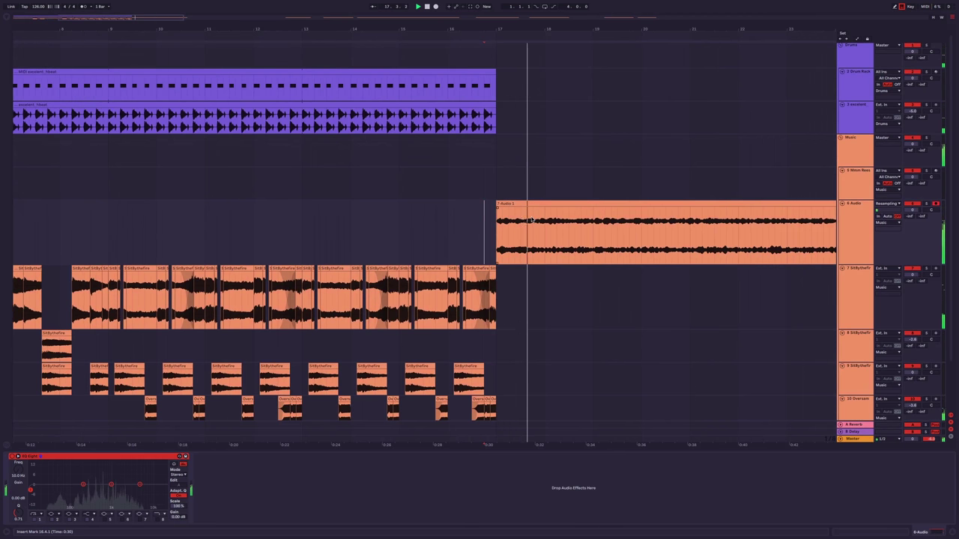
scroll(525, 221, down, 2)
scroll(529, 222, right, 2)
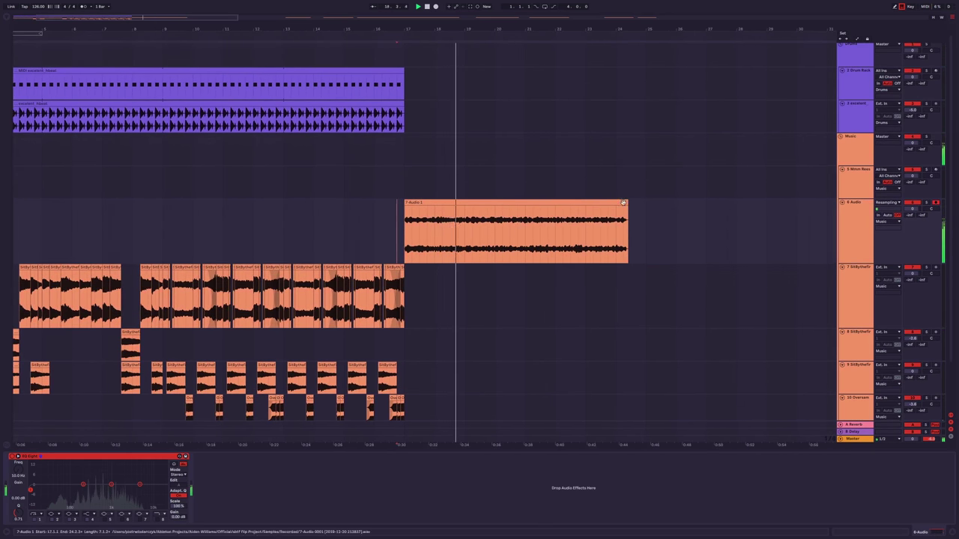
Duplicate a 3.3.0-long section of the bar 17 resampled clip so the copy spans 23.4.1 to 27.3.1, and play across the join.
scroll(404, 216, down, 2)
click(366, 210)
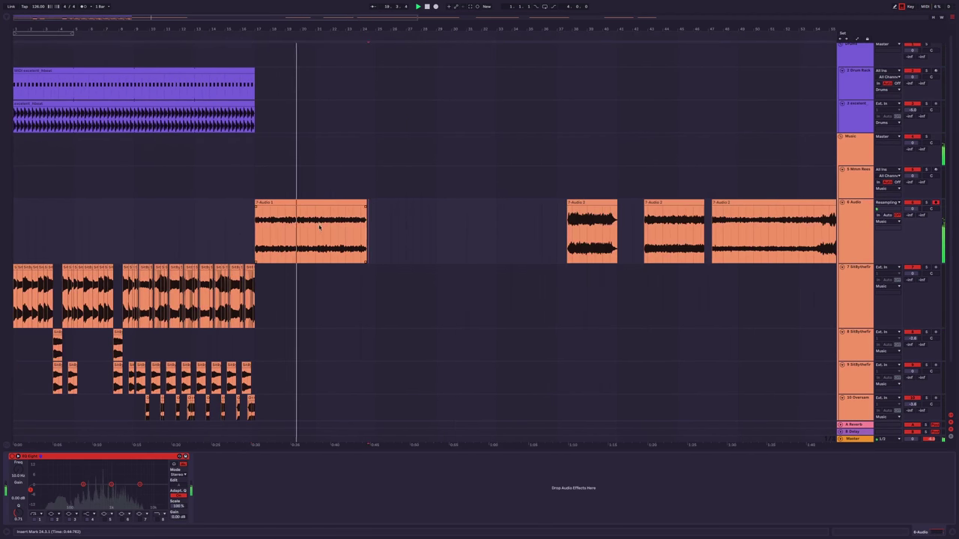
scroll(308, 221, up, 2)
drag(308, 221, 458, 220)
key(ctrl+d)
click(404, 218)
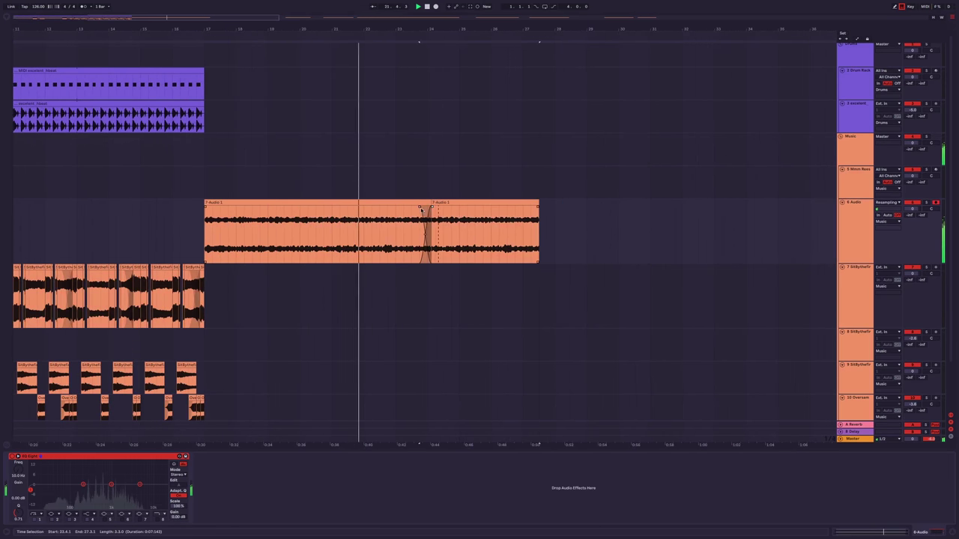
key(space)
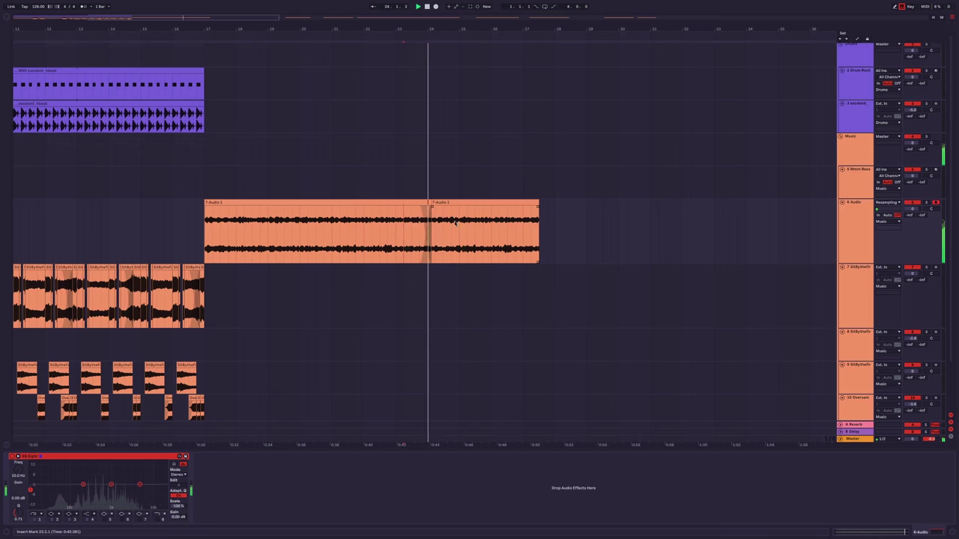
scroll(449, 229, up, 3)
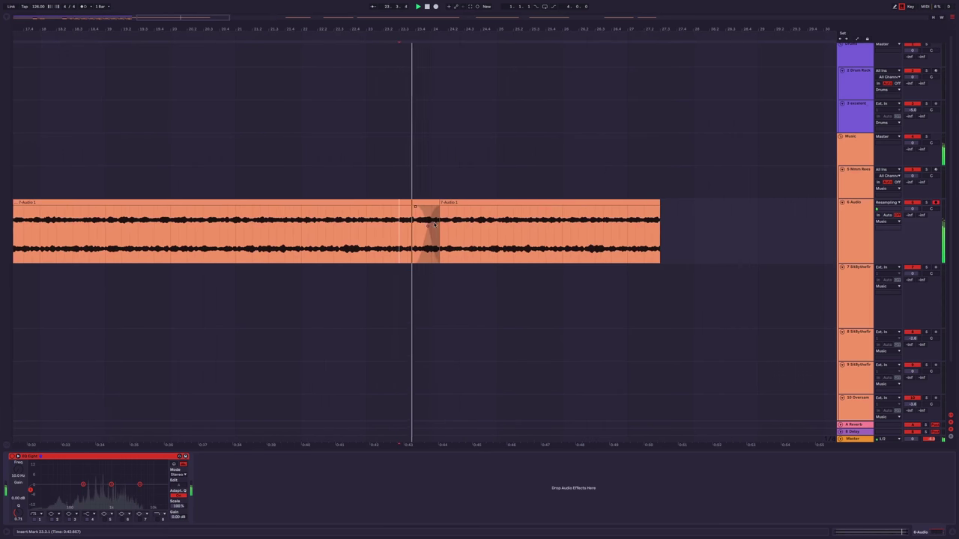
Delete the audio from bar 25.1.1 onward on the resampling track, leaving an eight-bar section.
drag(501, 225, 754, 215)
key(Delete)
scroll(525, 217, down, 2)
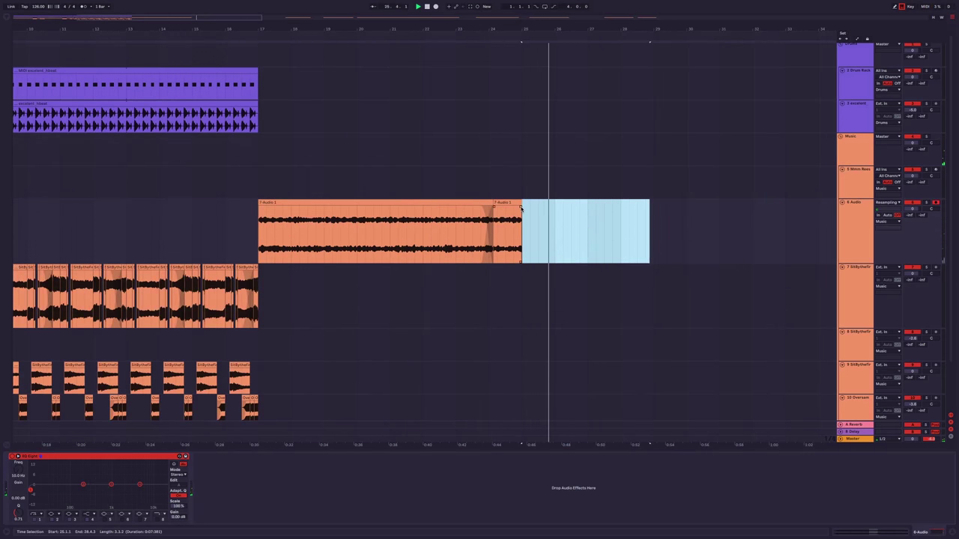
click(517, 202)
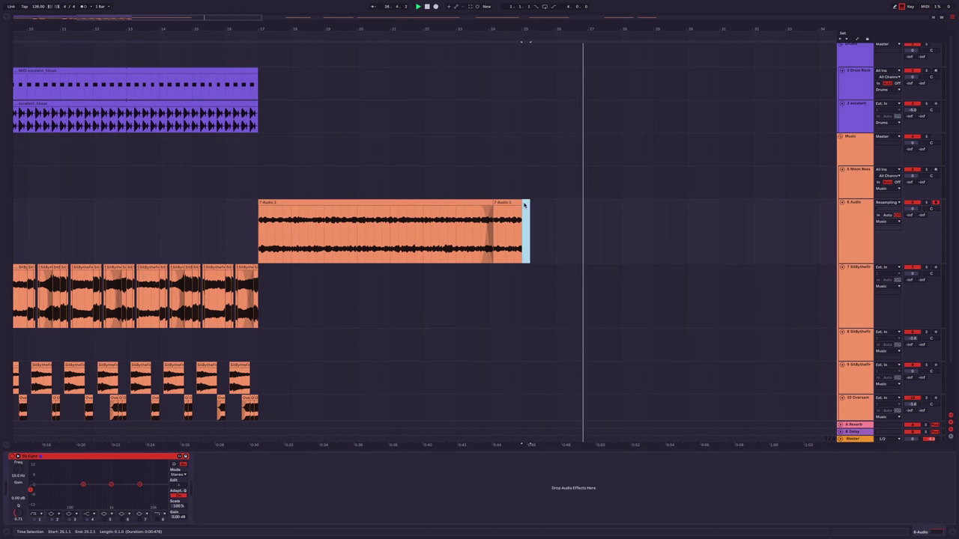
Duplicate the two joined resampled clips from bar 25 and play from bar 24.4.1 to check the join.
click(517, 201)
shift+click(453, 202)
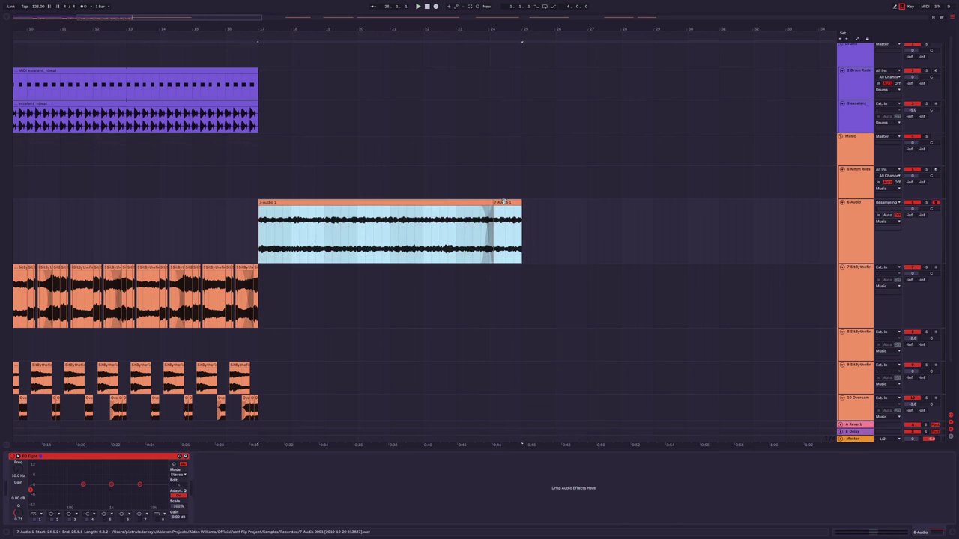
key(ctrl+d)
click(529, 209)
click(514, 216)
key(space)
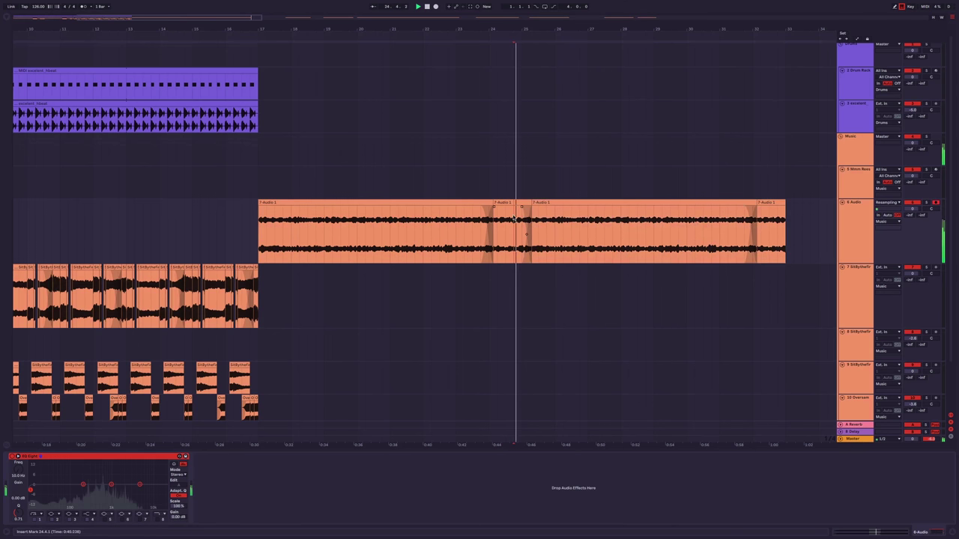
key(space)
key(space)
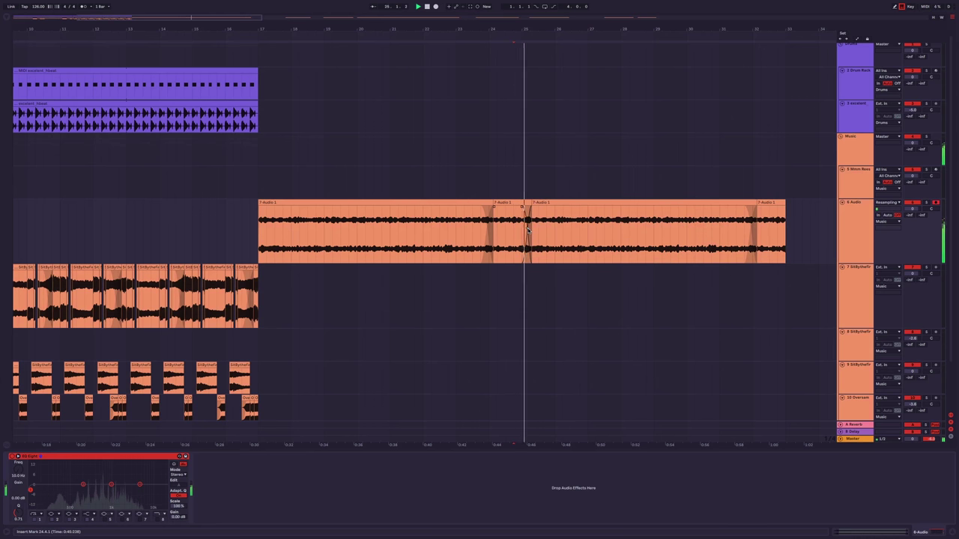
Audition the remaining resampled takes further along the Audio track, selecting and playing them one after another.
key(minus)
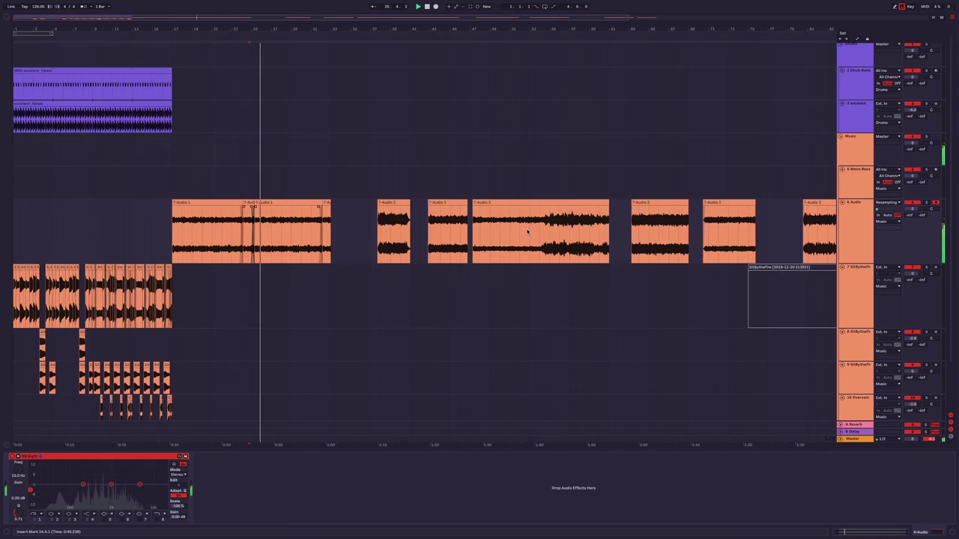
click(405, 215)
click(446, 206)
click(503, 204)
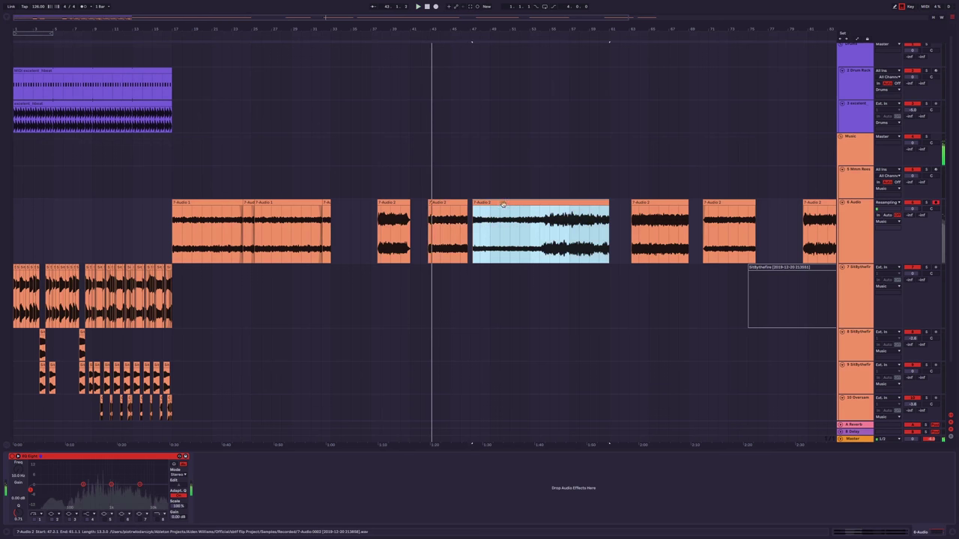
click(571, 232)
click(649, 232)
click(729, 202)
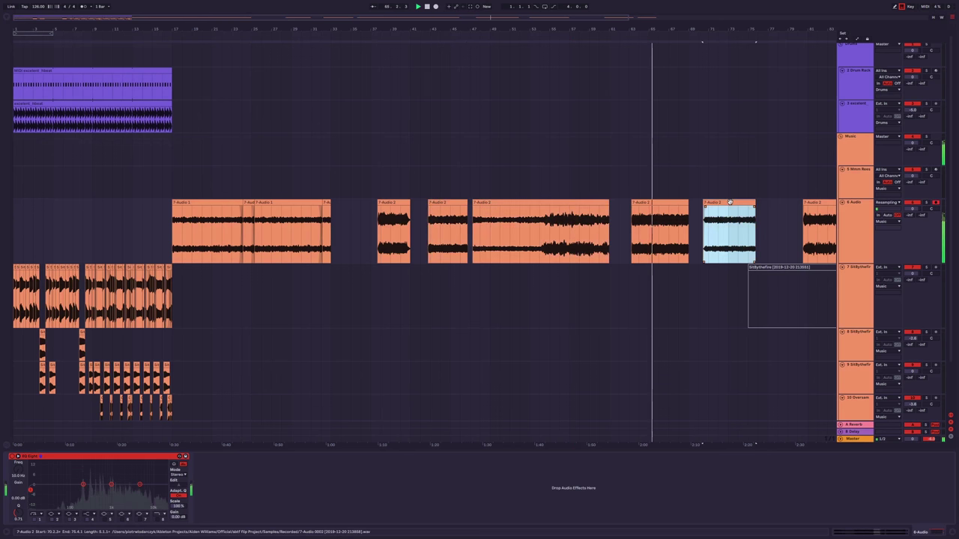
key(minus)
click(663, 201)
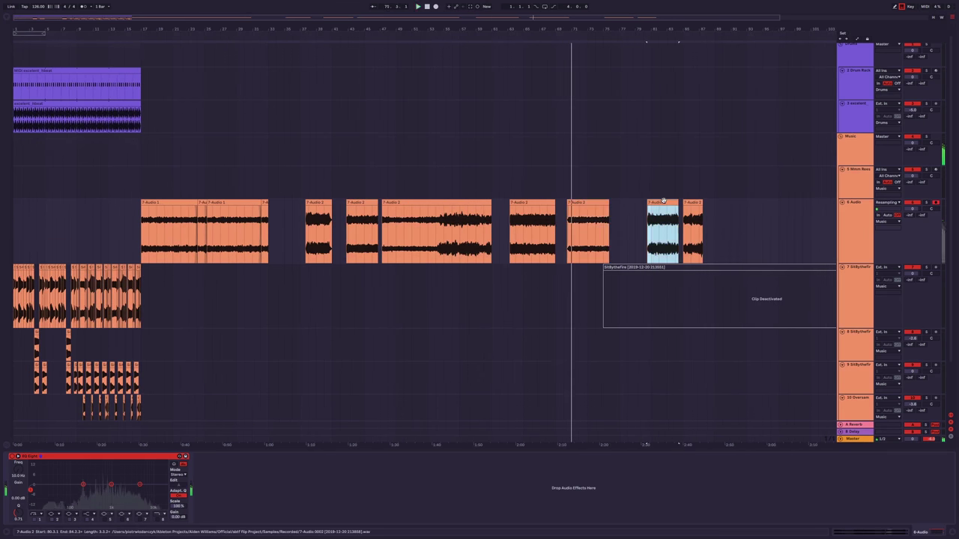
click(533, 232)
click(532, 203)
key(plus)
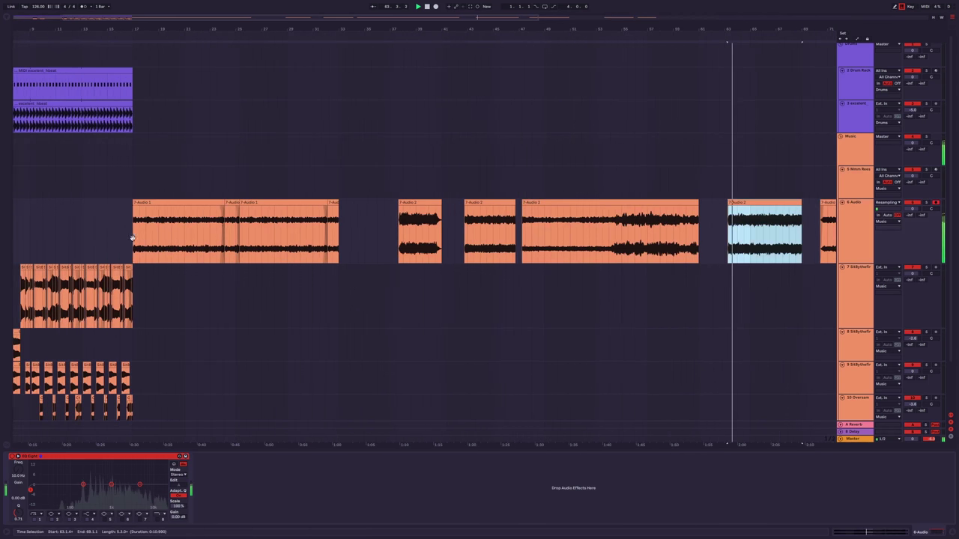
Arm the Mmm Reese Bass track, play notes from the computer keyboard and set its volume to about -11.4 dB.
scroll(97, 205, left, 2)
click(97, 205)
key(plus)
scroll(97, 205, up, 1)
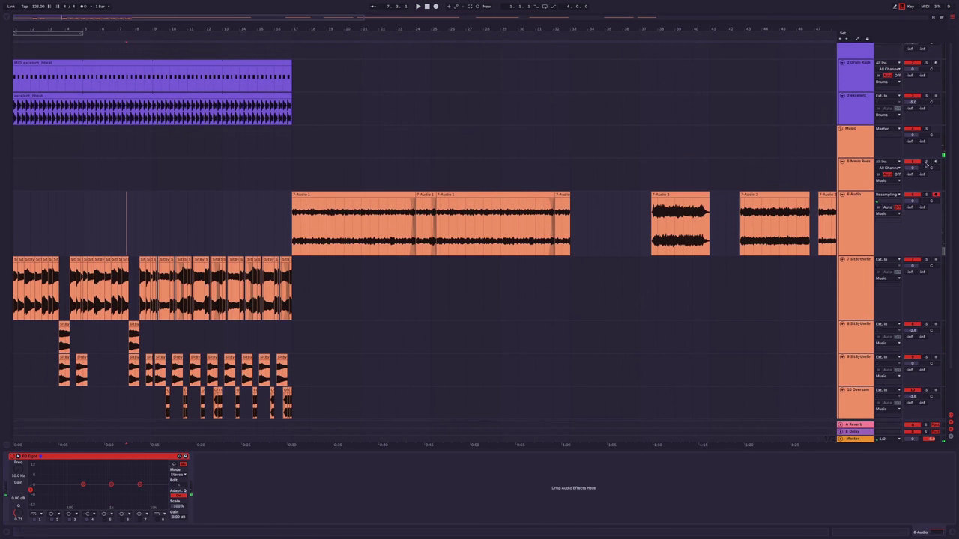
click(911, 163)
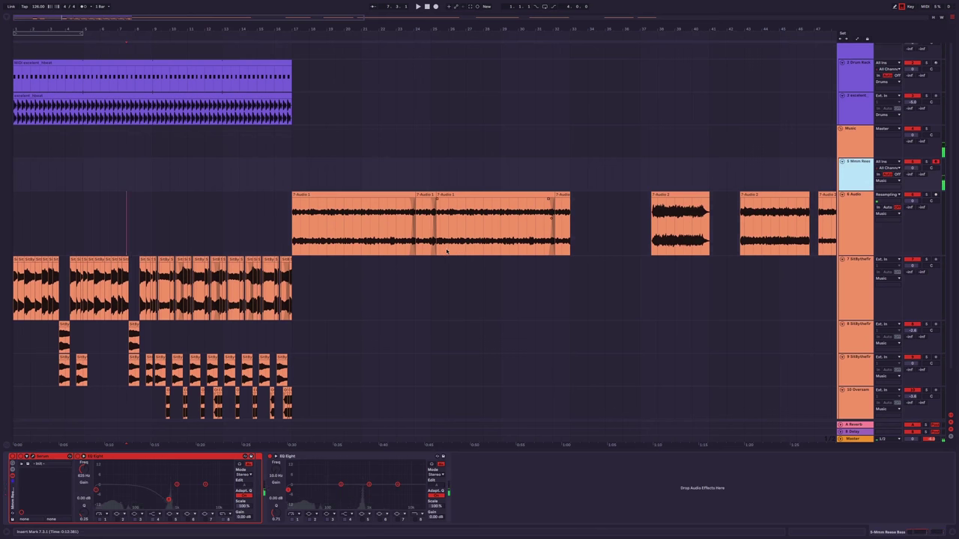
key(a)
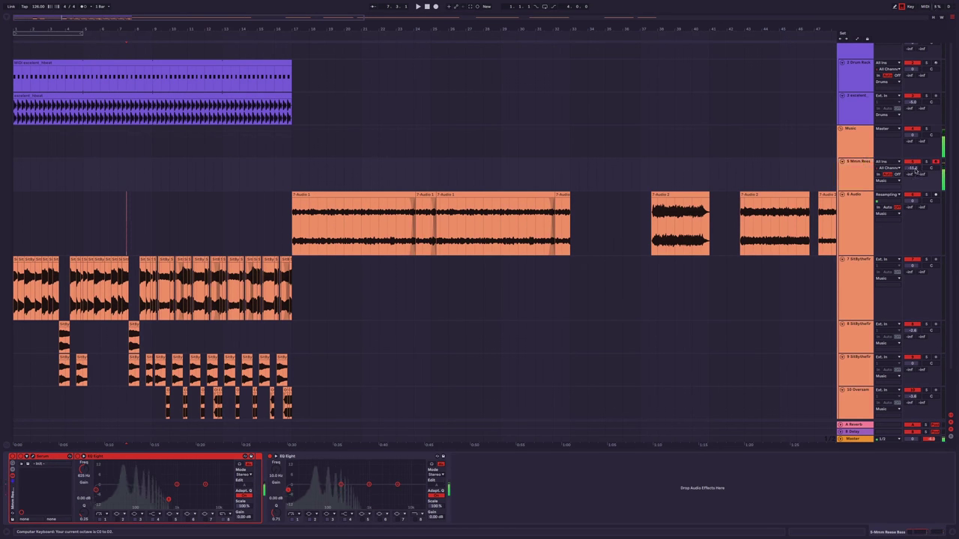
Play the transition into bar 17 from bar 15.3.1 and again from bar 16.3.1 while trying out the reese bass.
click(267, 174)
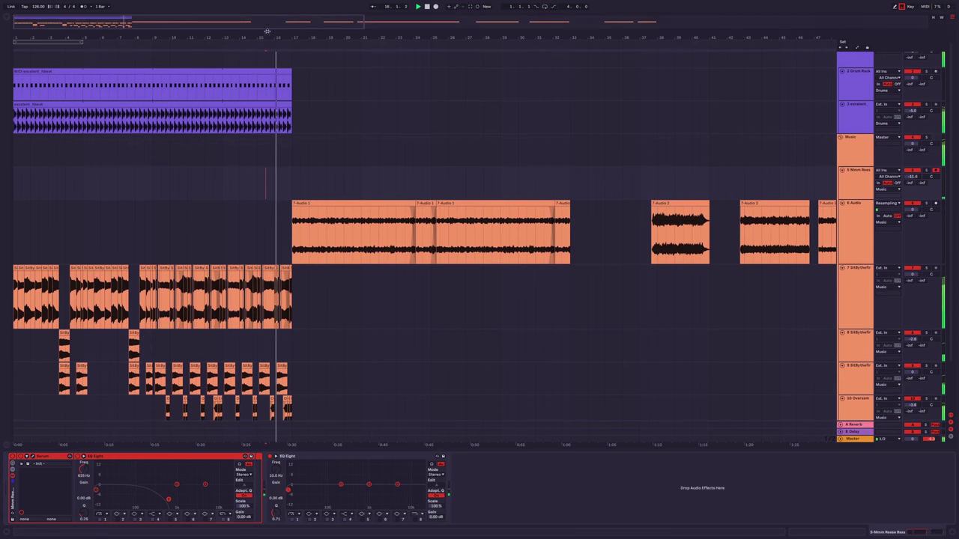
drag(310, 26, 200, 18)
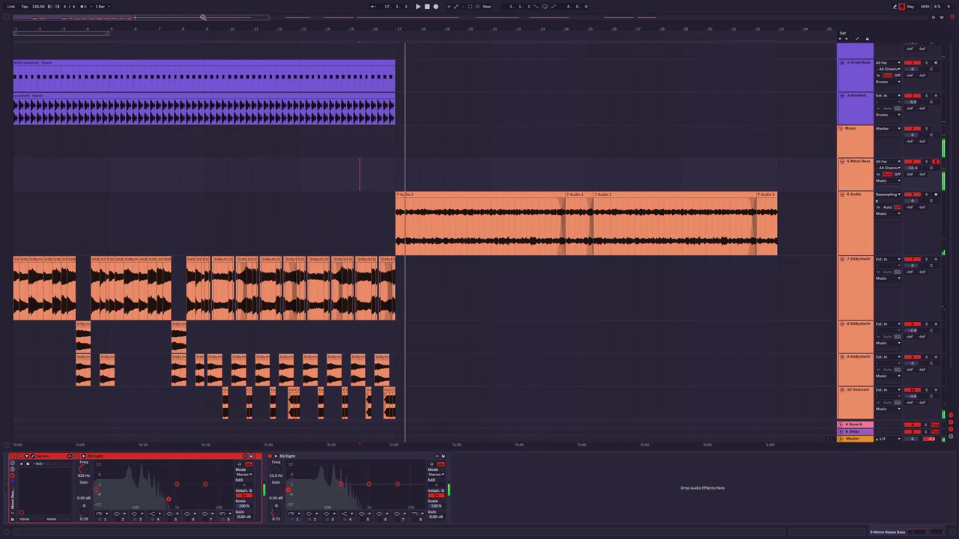
key(space)
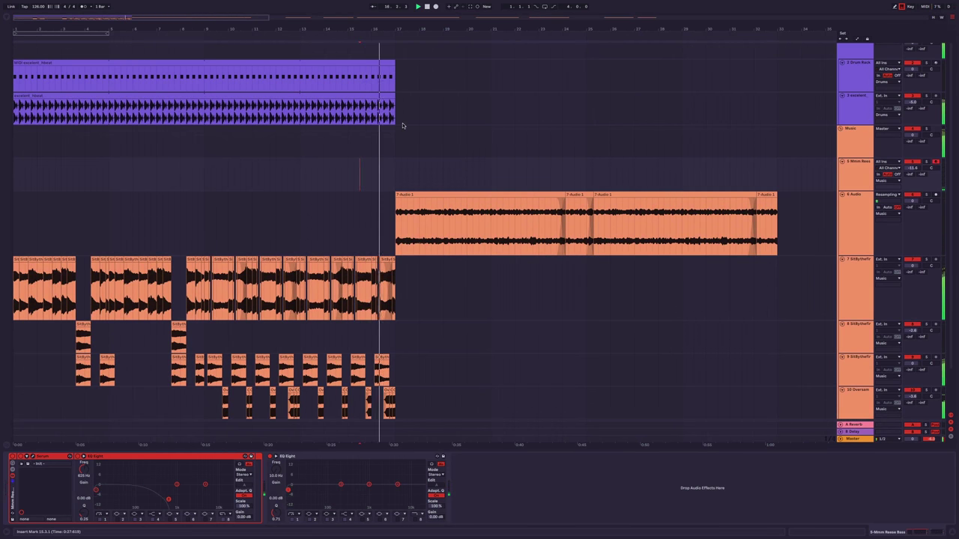
drag(200, 14, 198, 18)
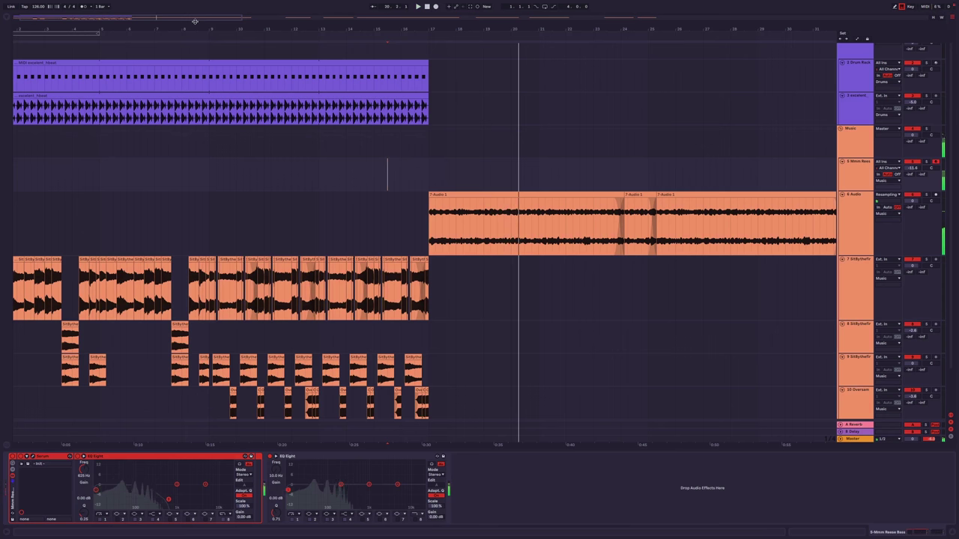
click(387, 37)
click(415, 171)
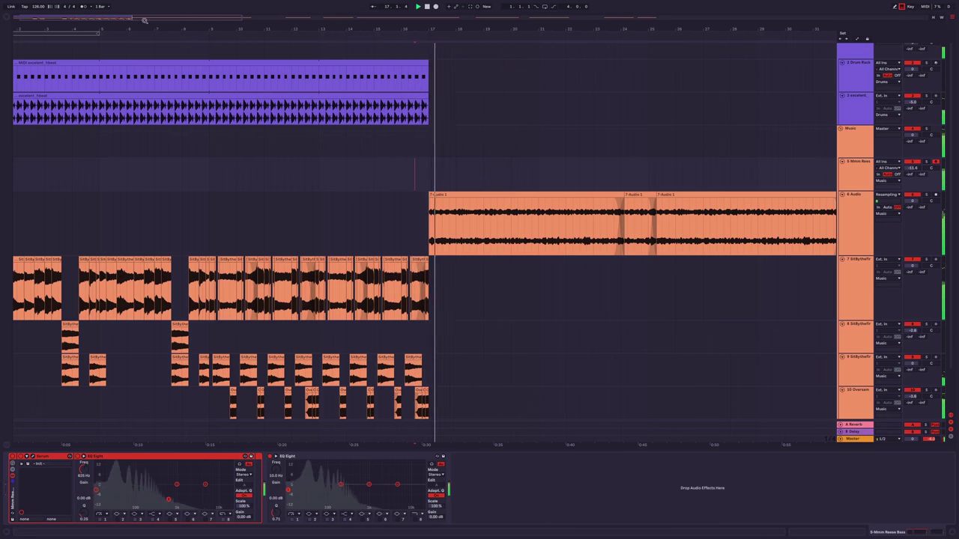
key(minus)
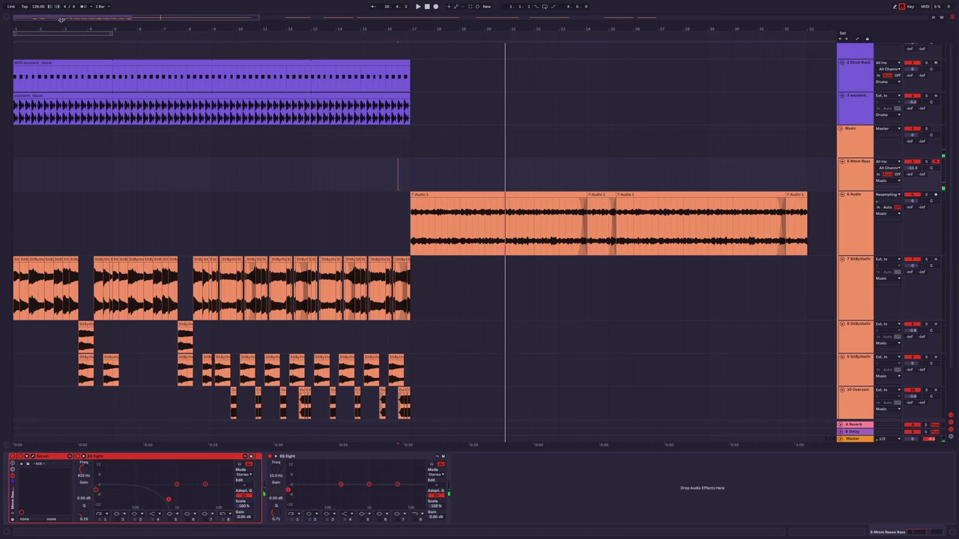
drag(61, 19, 165, 143)
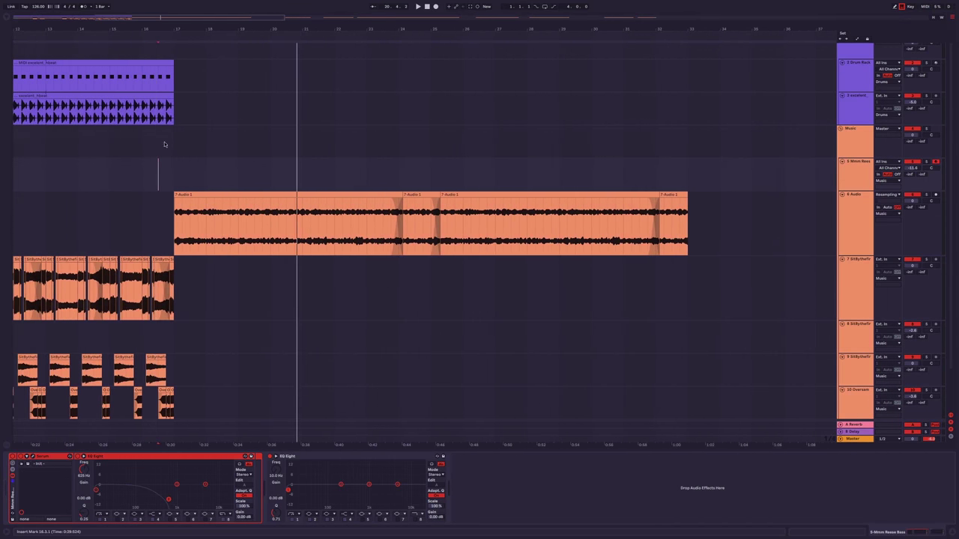
Try detuning the first resampled clip at bar 17 to -7 ct while it plays.
click(225, 197)
drag(167, 30, 167, 49)
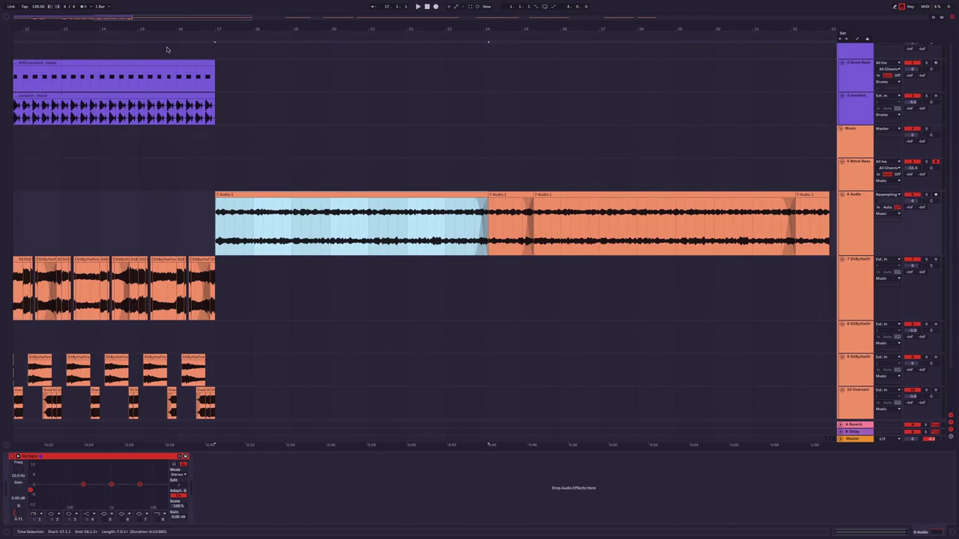
key(space)
double_click(262, 196)
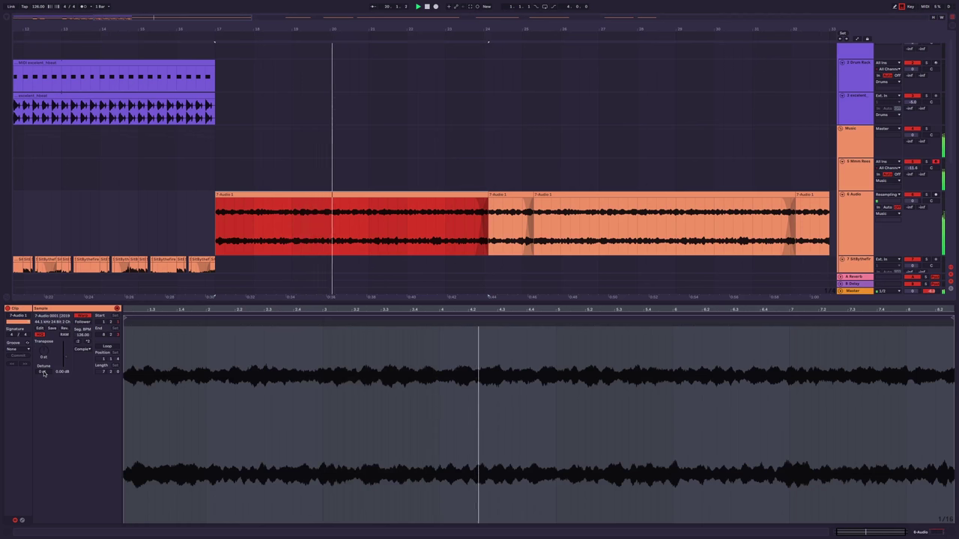
drag(44, 373, 44, 378)
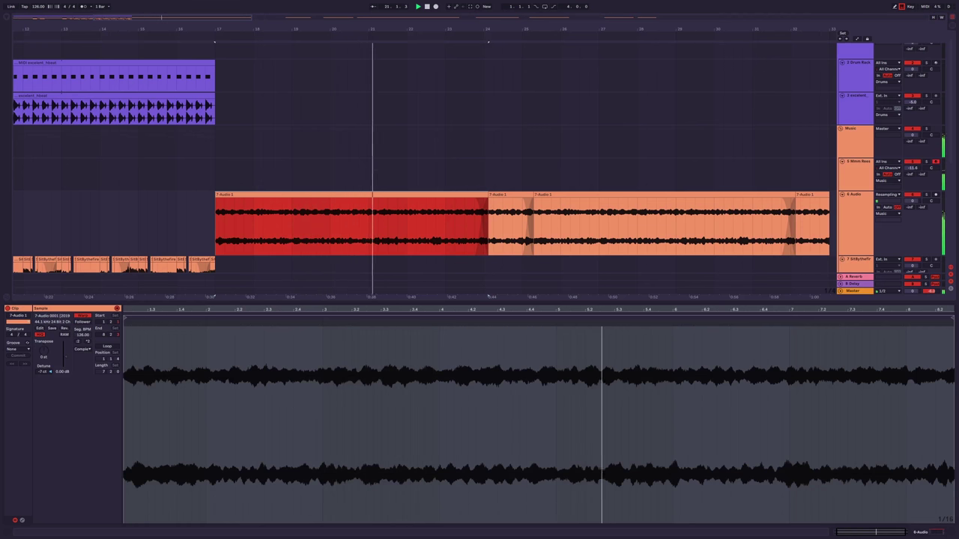
key(Delete)
key(ctrl+alt+l)
key(w)
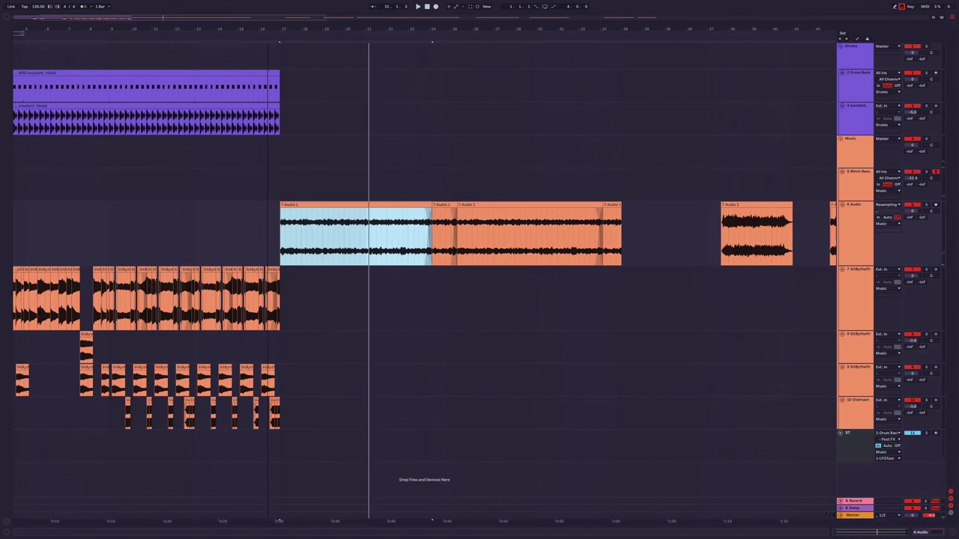
Play from bar 16 while performing reese bass notes and capture them as a MIDI clip on the Mmm Reese Bass track.
click(326, 187)
key(space)
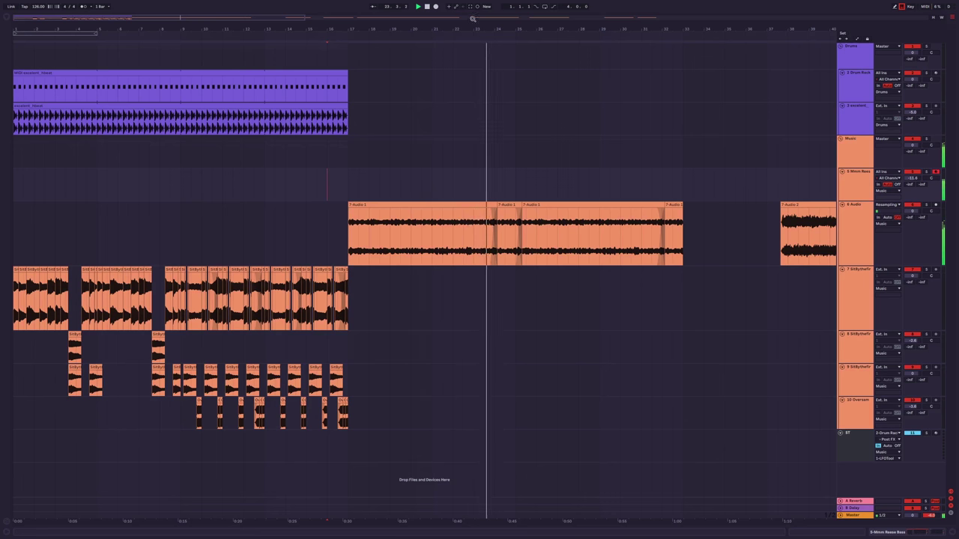
key(ctrl+shift+c)
key(space)
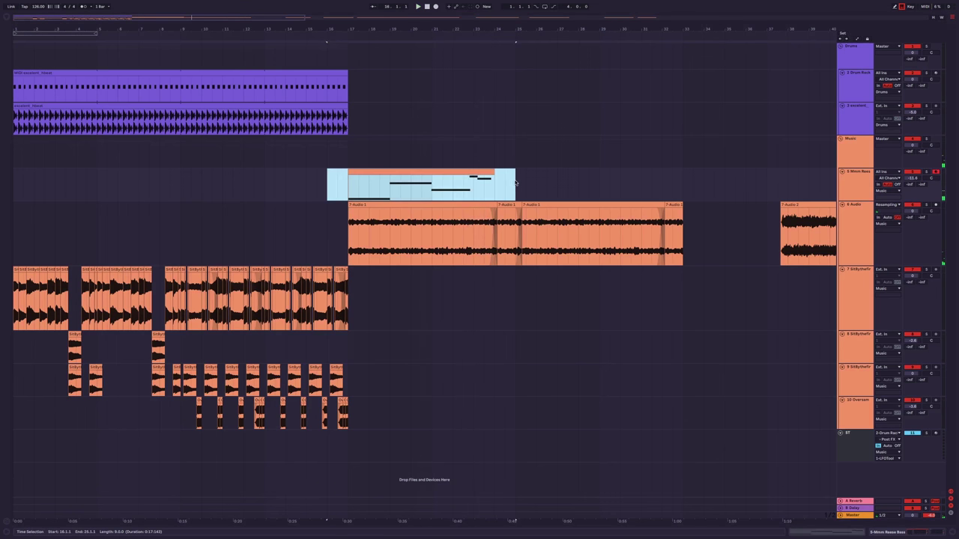
In the captured bass clip, lengthen the F0 note to bar 7 and delete the B0 note.
double_click(401, 168)
click(525, 448)
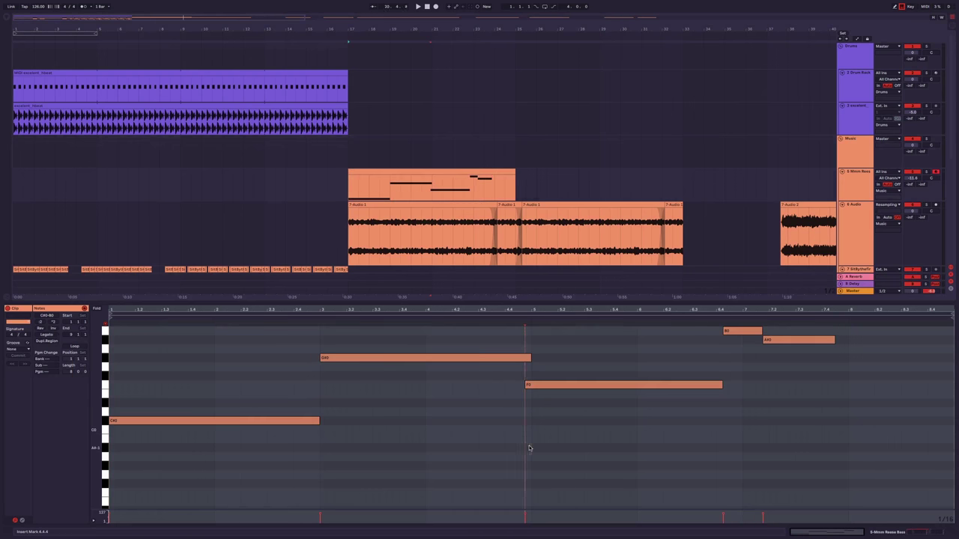
drag(721, 384, 741, 384)
click(742, 330)
key(Delete)
Fit the A#0 note across bars 7 and 8 of the clip and trim the F0 note to start at bar 5.
drag(785, 344, 884, 342)
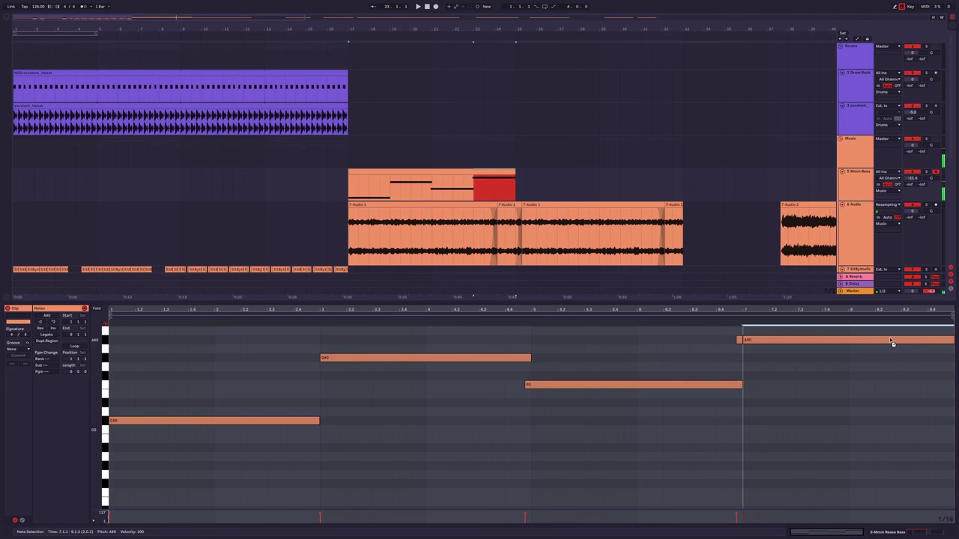
scroll(802, 356, up, 1)
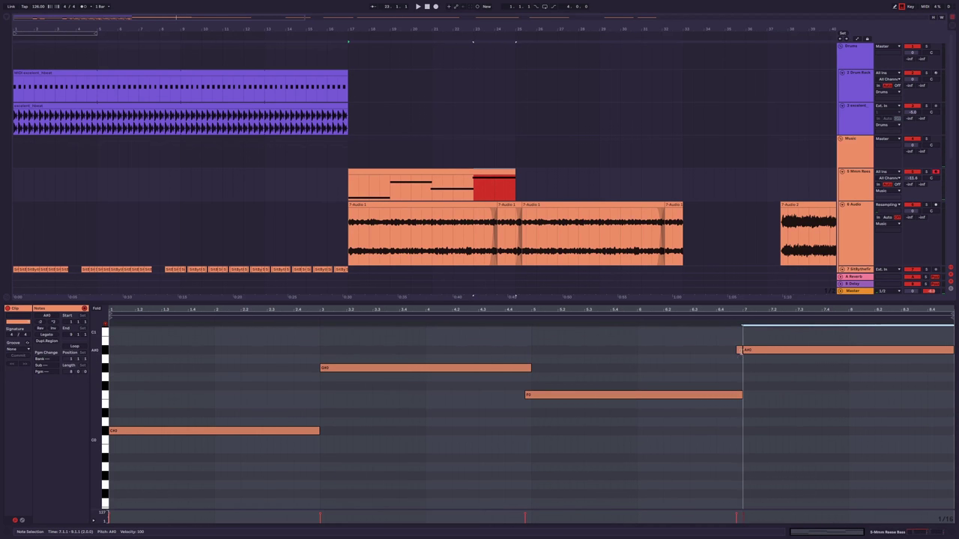
click(737, 363)
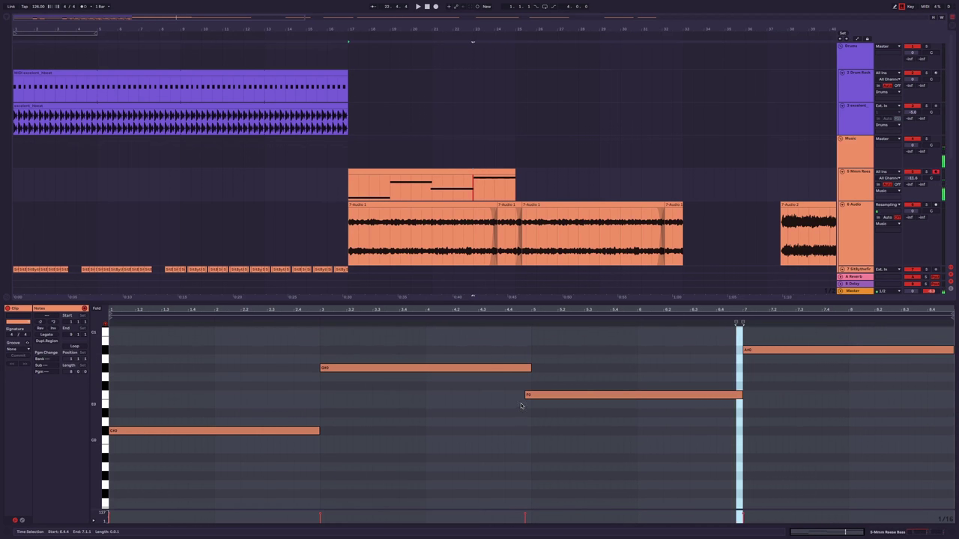
click(532, 395)
Try detuning the first resampled clip upward against the edited bass line during playback.
key(space)
key(super+alt+l)
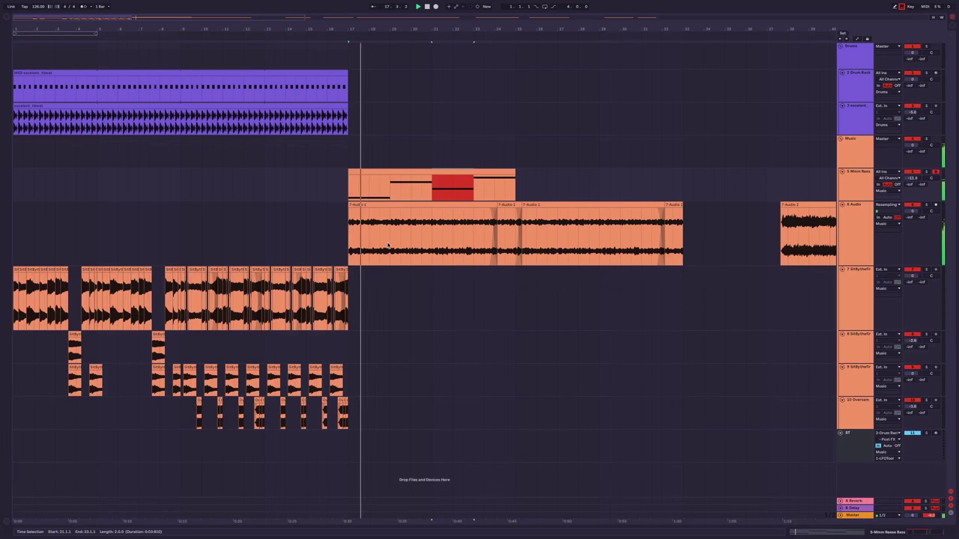
scroll(388, 245, up, 3)
double_click(375, 236)
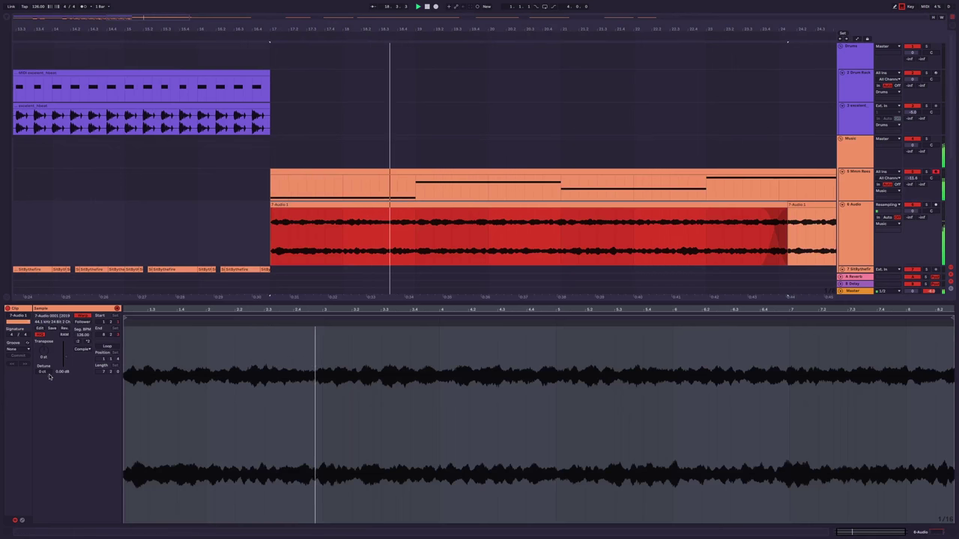
drag(42, 372, 42, 380)
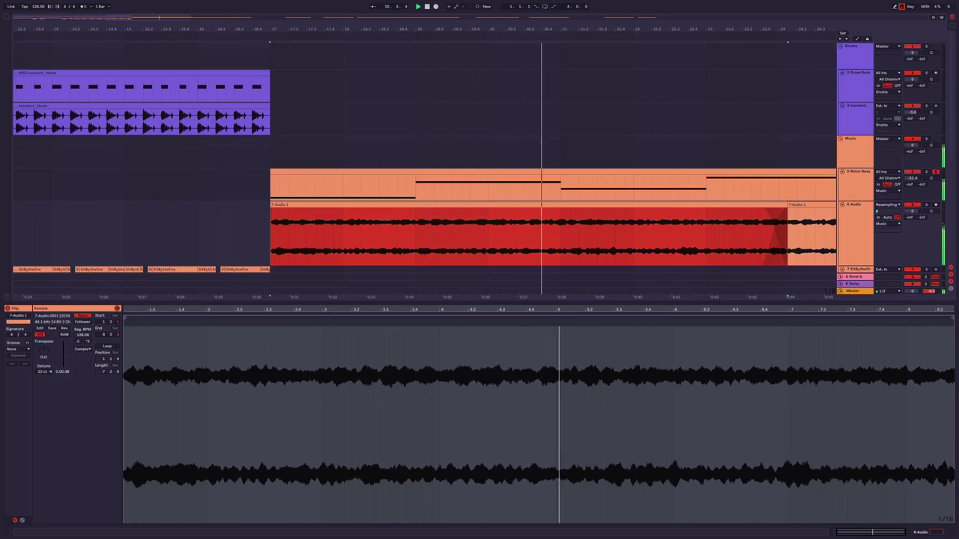
drag(42, 379, 42, 370)
key(minus)
key(minus)
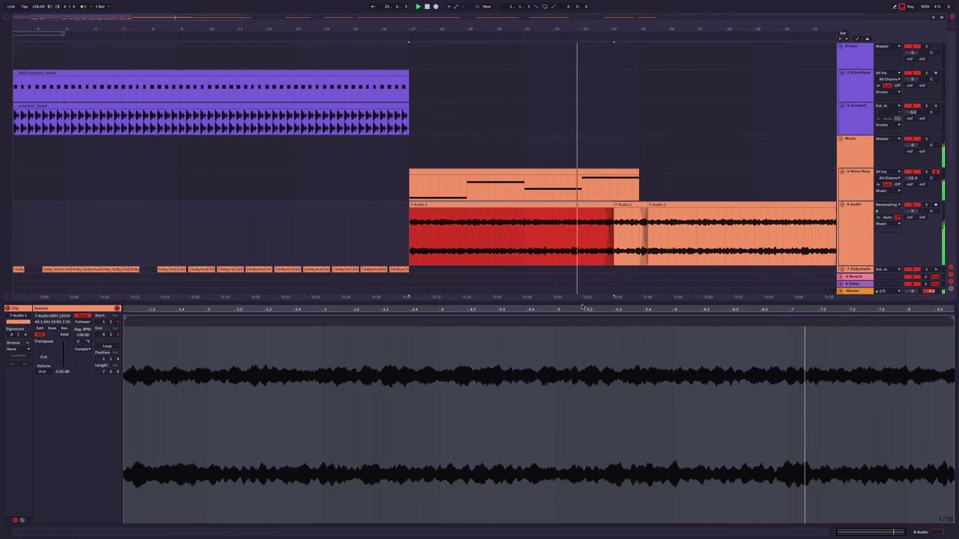
key(ctrl+alt+l)
key(minus)
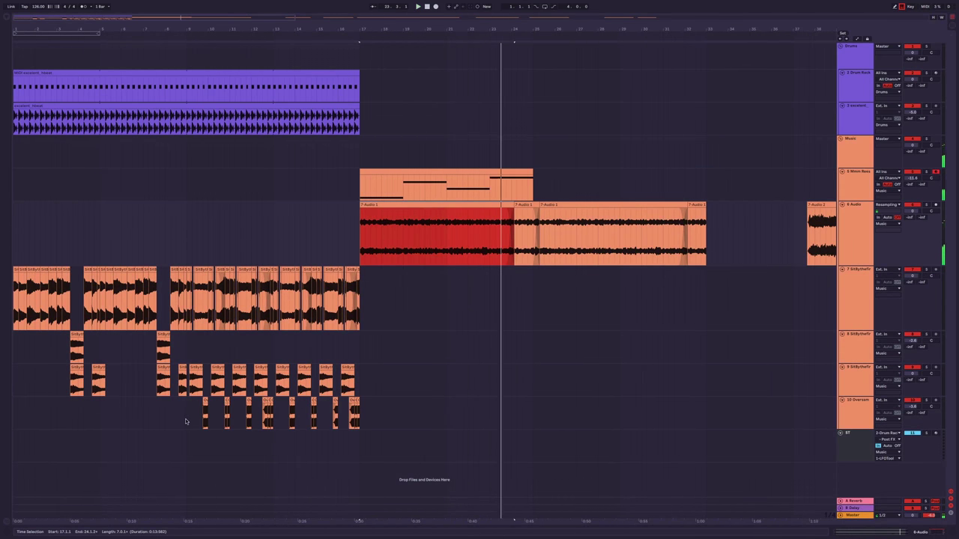
Duplicate the clips on tracks 9 and 10 from bars 9–17 to bar 17 and play from bar 16.4.1.
drag(185, 421, 360, 371)
key(ctrl+d)
click(356, 347)
key(plus)
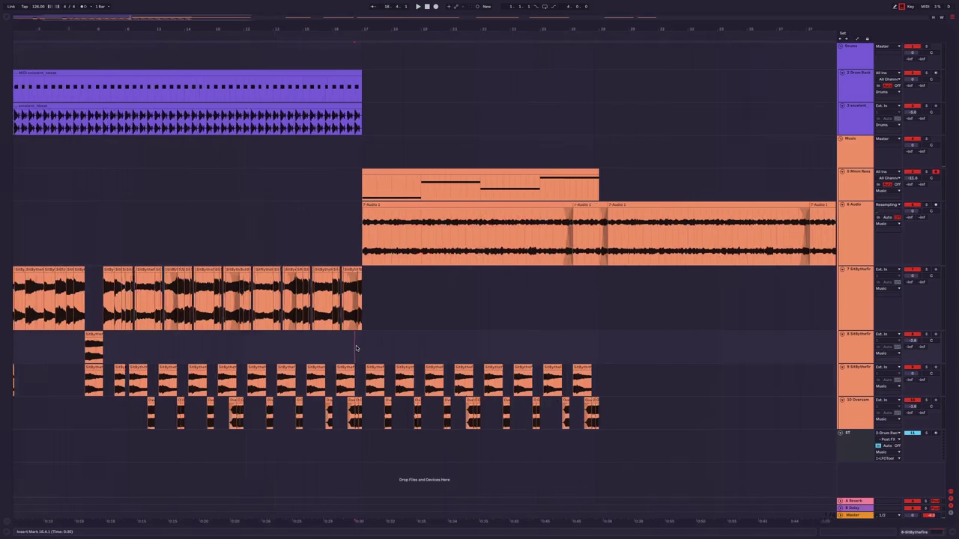
key(plus)
key(space)
key(minus)
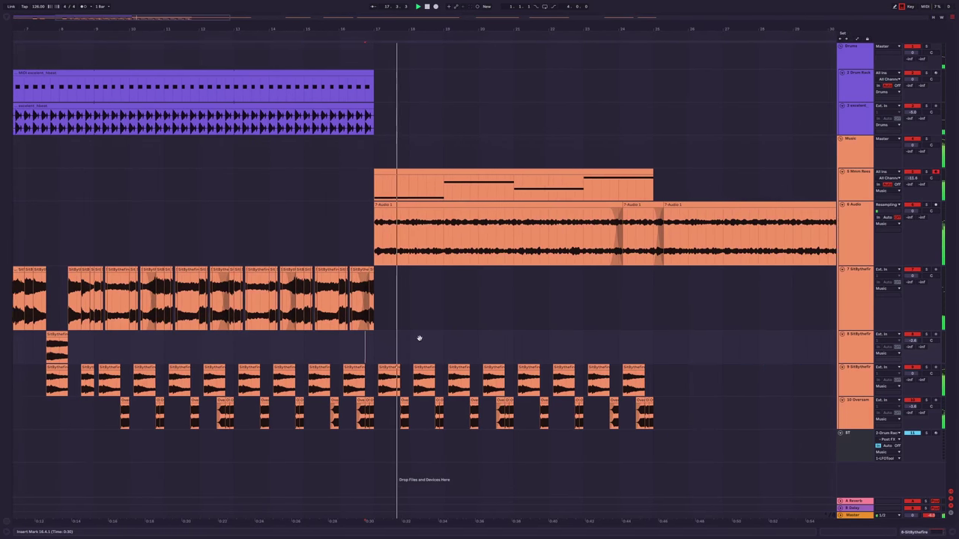
key(minus)
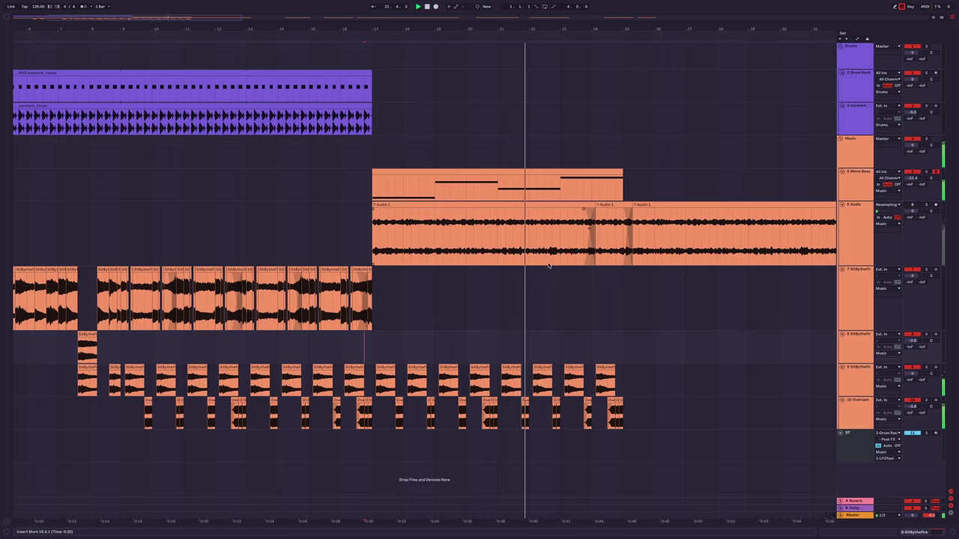
Replay the transition into bar 17 from bar 16.4.1 to check the duplicated chops with the bass.
scroll(548, 265, right, 3)
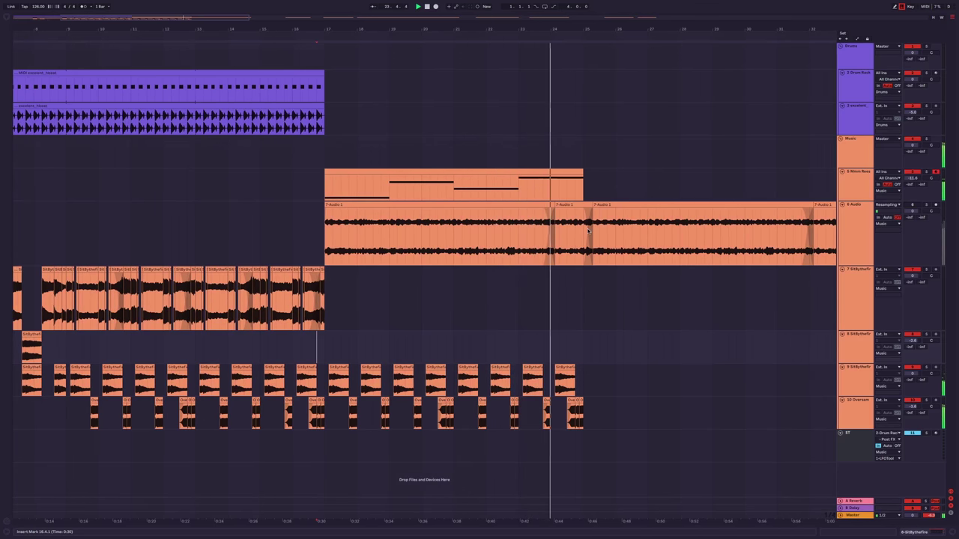
scroll(239, 225, down, 4)
click(168, 207)
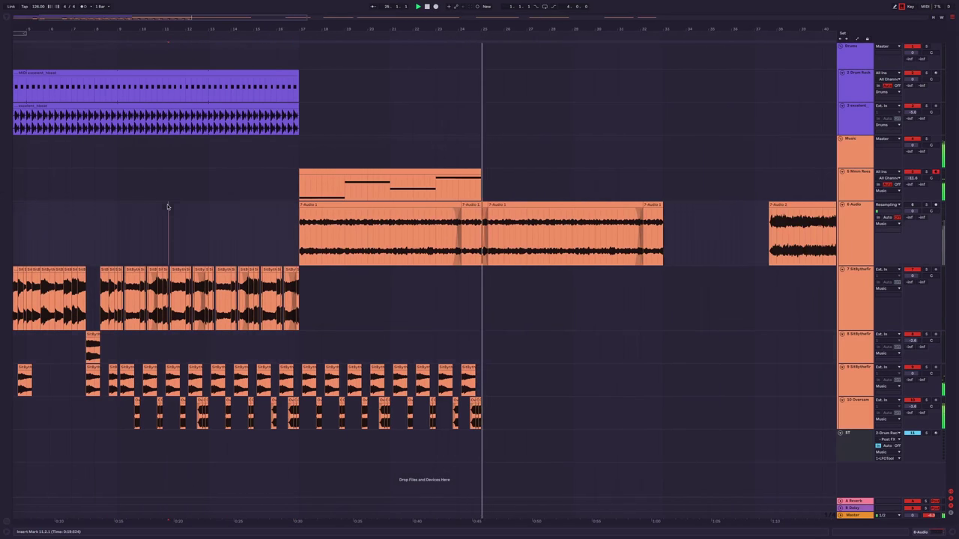
key(space)
key(space)
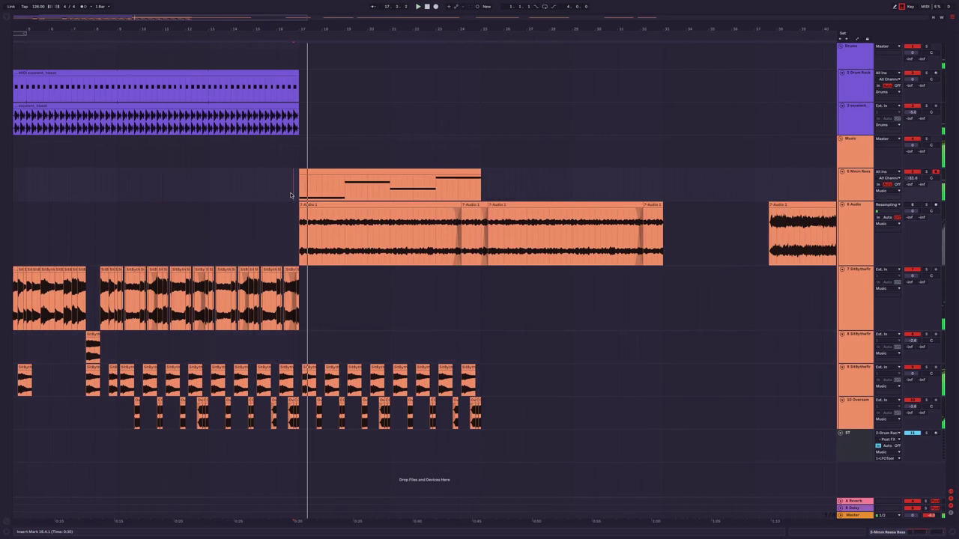
click(294, 189)
scroll(730, 220, down, 3)
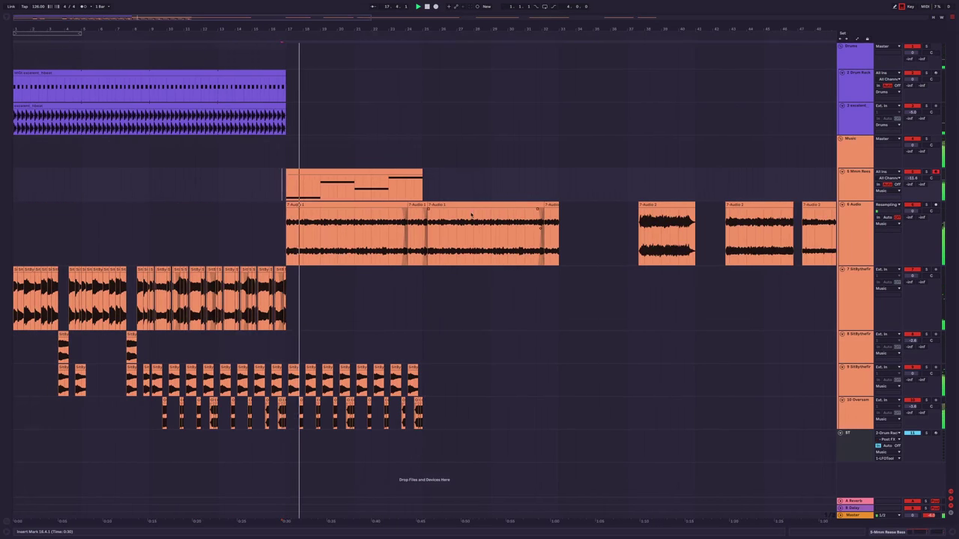
Consolidate the four resampled clips from bar 17 to 33, move the result to bar 1 and deactivate it.
click(551, 225)
shift+click(353, 209)
key(ctrl+j)
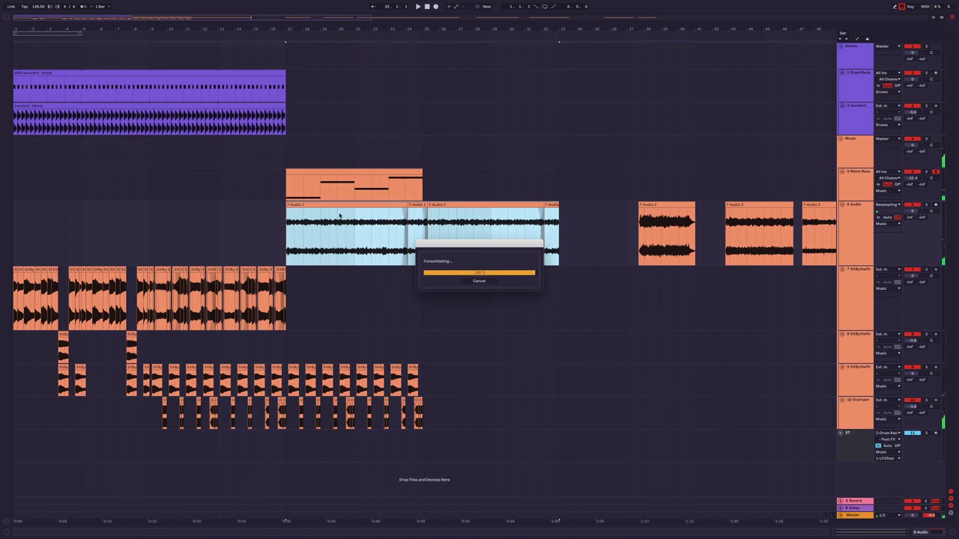
drag(462, 216, 188, 216)
key(0)
Audition the short 7-Audio 2 take from bar 37 at bar 17, and move it aside to bar 31.
click(679, 204)
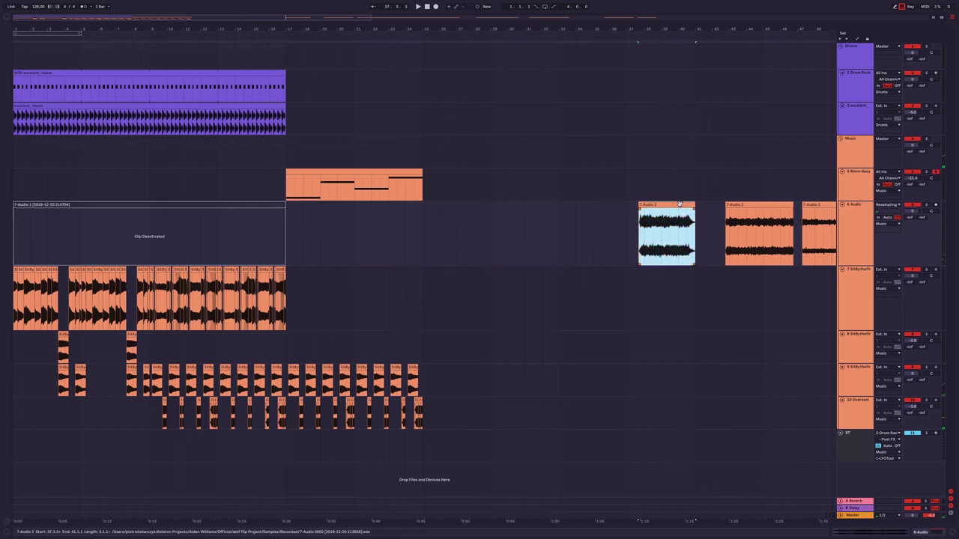
drag(680, 203, 286, 206)
key(space)
click(281, 206)
drag(415, 222, 562, 222)
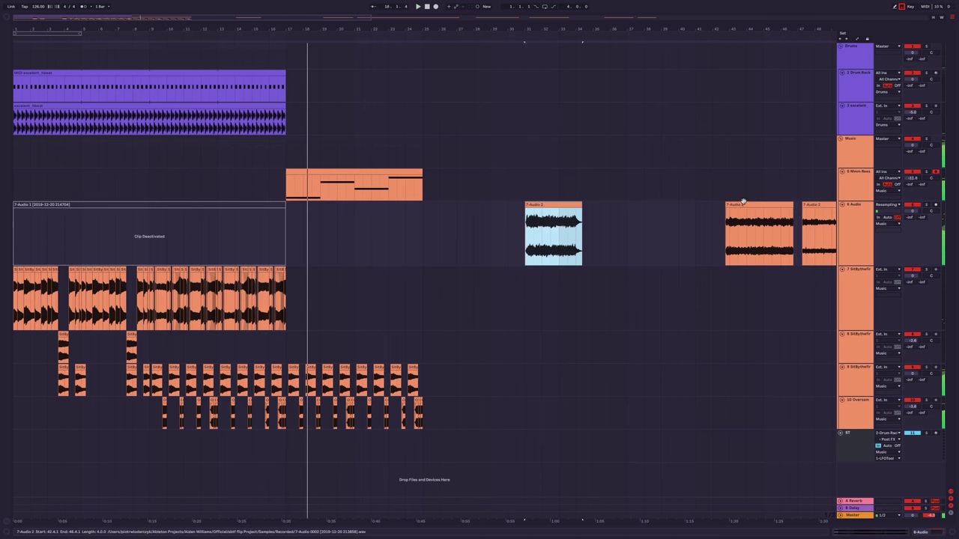
Audition the remaining 7-Audio 2 takes further along the Audio track.
click(756, 217)
click(764, 210)
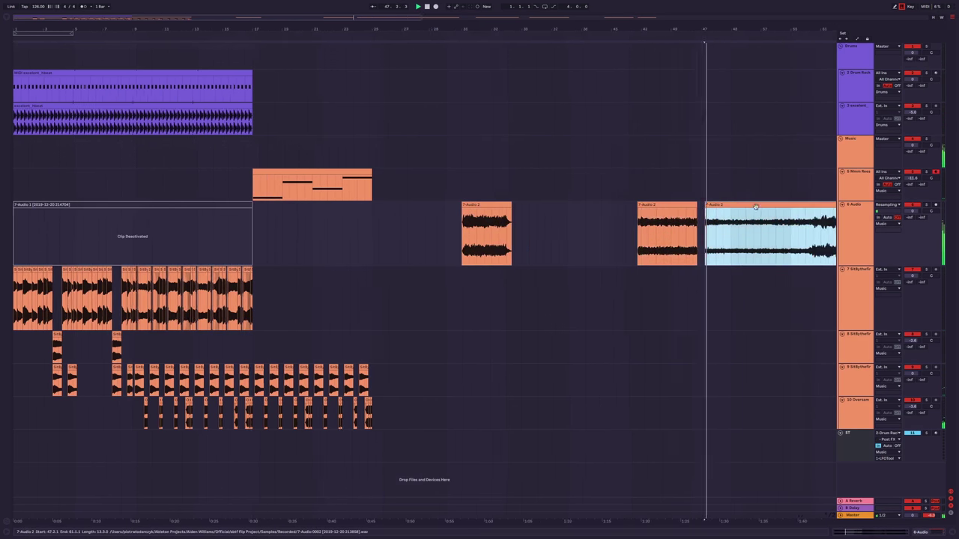
click(766, 209)
click(766, 208)
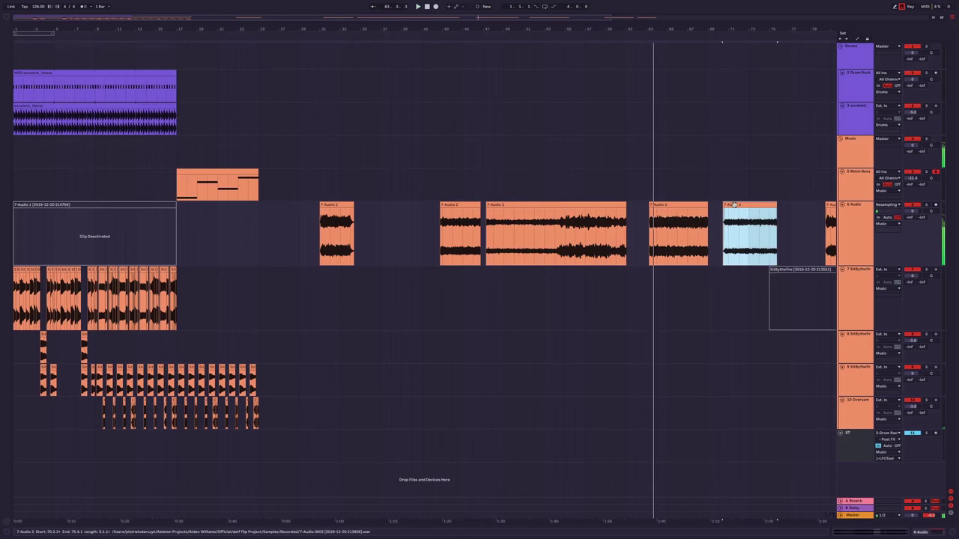
click(759, 210)
click(777, 208)
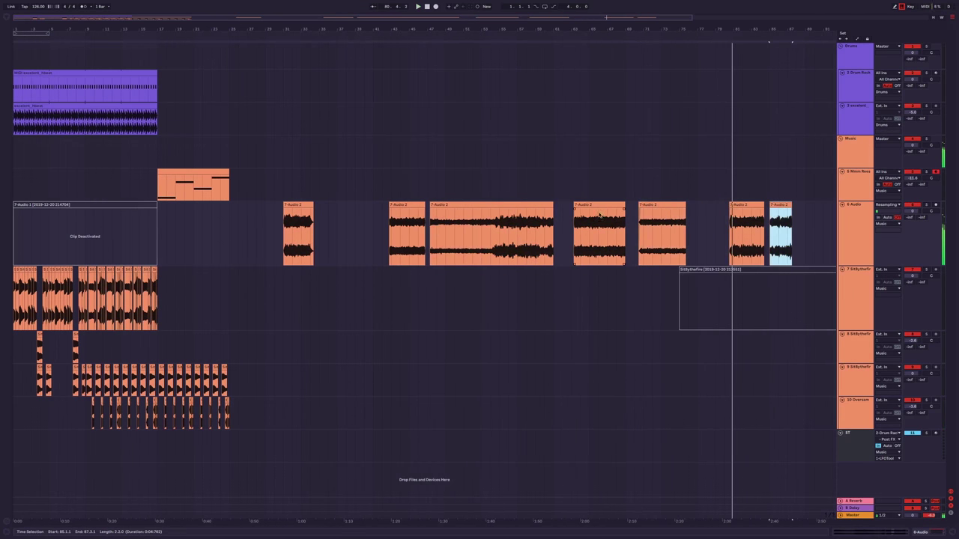
Move the opening section of the long 7-Audio 2 take to bar 17 and play it from bar 15.3.1.
click(482, 242)
drag(481, 242, 180, 219)
scroll(180, 219, up, 5)
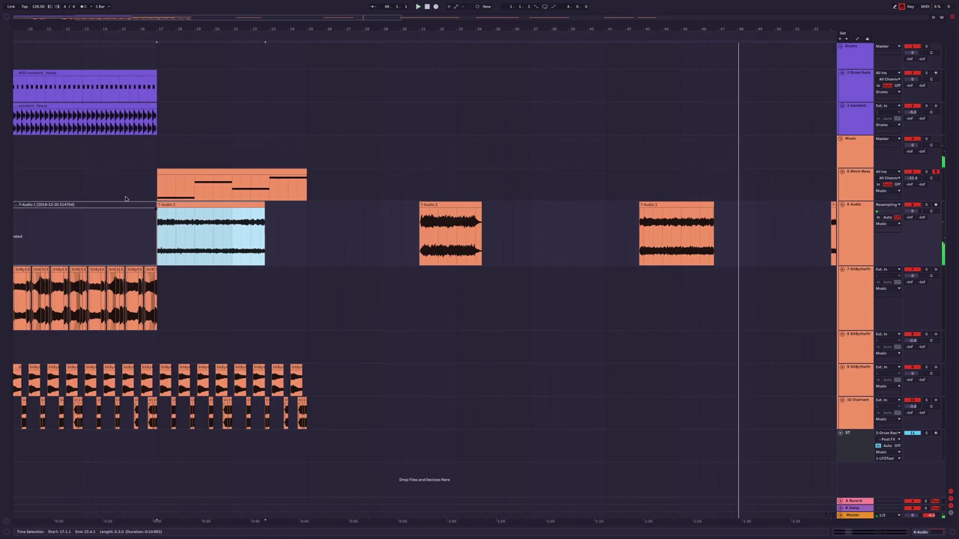
click(189, 237)
scroll(189, 237, up, 2)
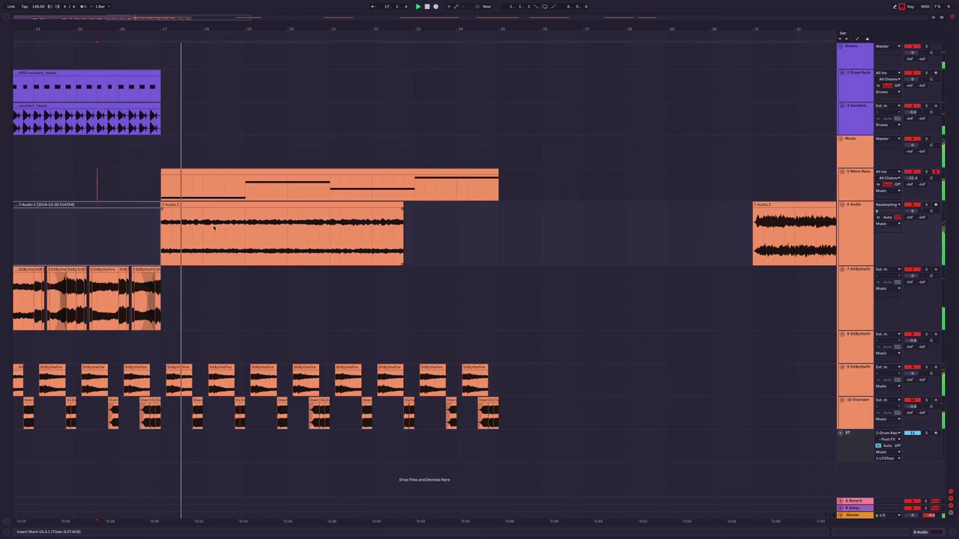
Extend the moved 7-Audio 2 clip to bar 25 and check its waveform in the clip view.
click(408, 207)
drag(408, 207, 498, 207)
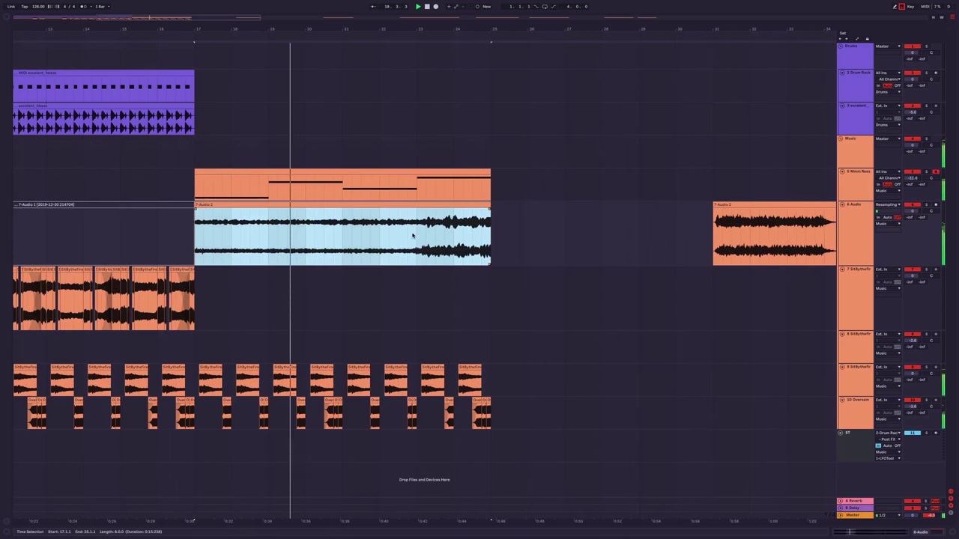
scroll(441, 232, down, 1)
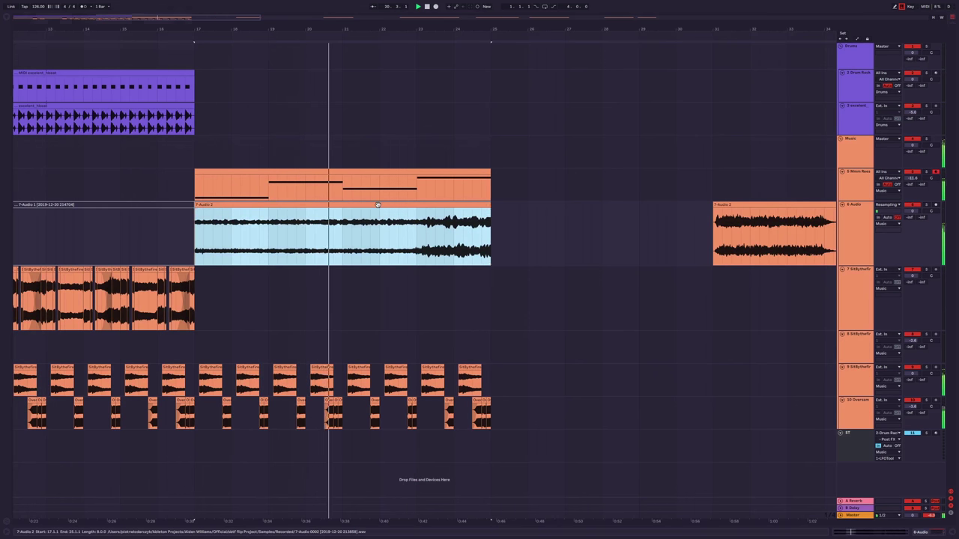
double_click(379, 229)
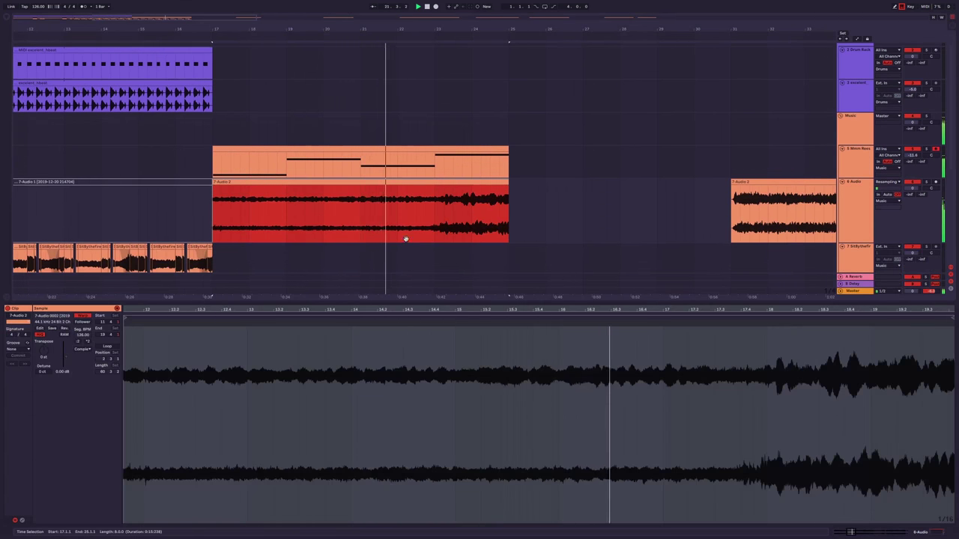
scroll(420, 228, down, 3)
double_click(502, 302)
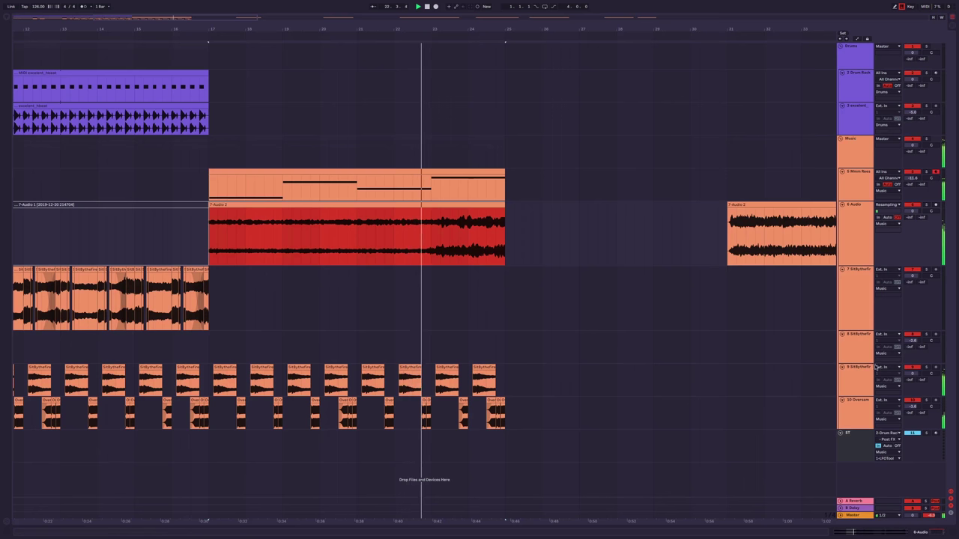
Insert a new MIDI track directly below track 8 in the Music group.
click(852, 350)
key(ctrl+shift+t)
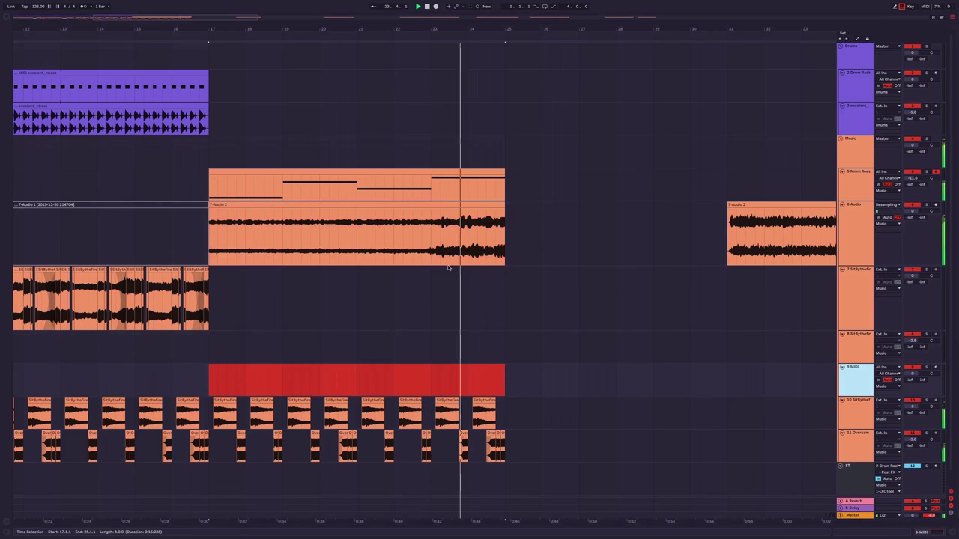
Move the 7-Audio 2 take from bar 17 to past bar 34 and place the deactivated 7-Audio 1 take at bar 17.
key(Escape)
click(435, 206)
key(minus)
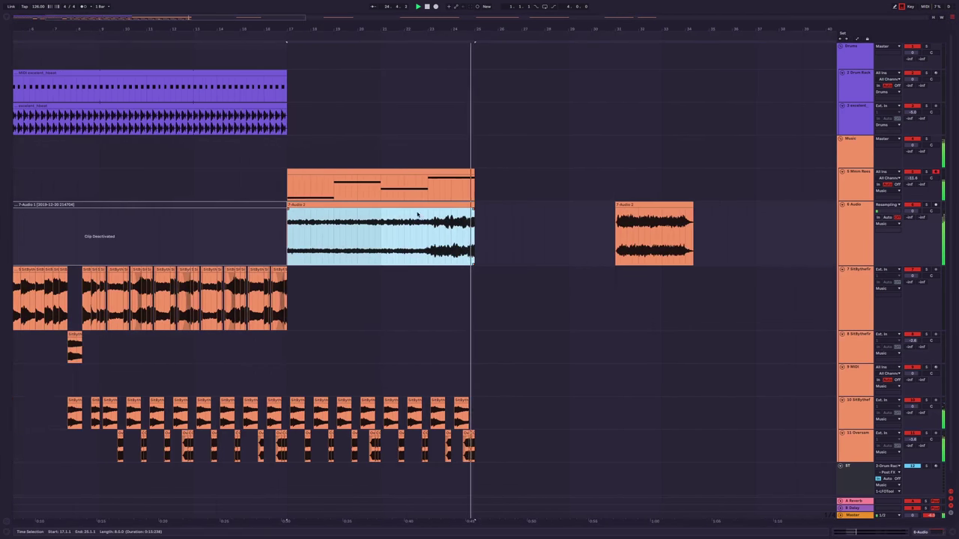
drag(398, 215, 766, 213)
drag(224, 204, 599, 205)
Reactivate the 7-Audio 1 clip at bar 17 and mute the Audio track.
click(345, 210)
click(341, 204)
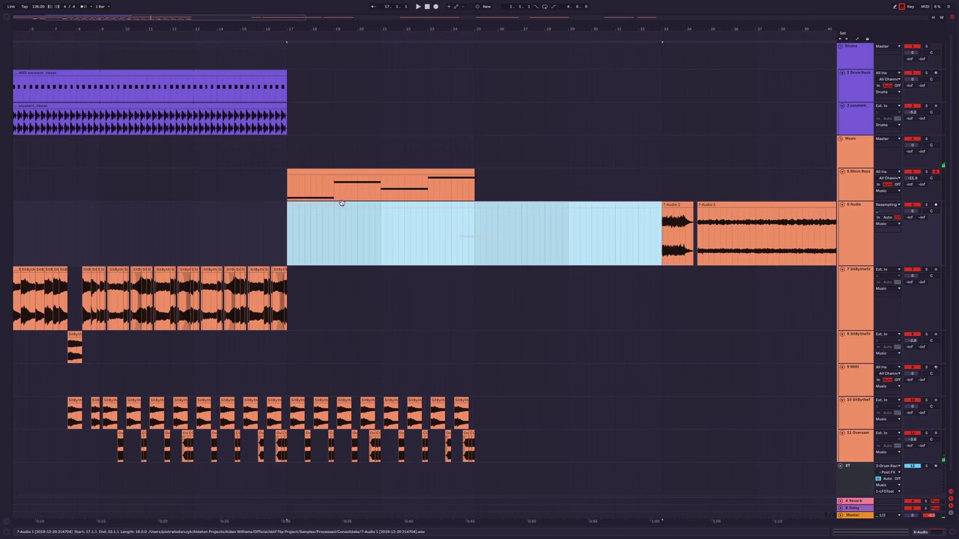
key(0)
click(913, 206)
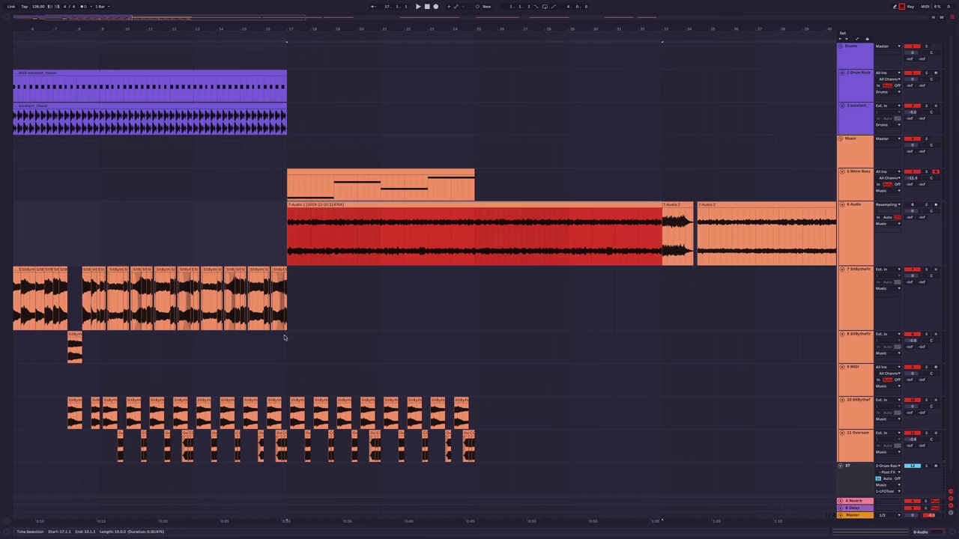
Load Massive X from the Instruments collection onto the new MIDI track 9.
click(288, 375)
key(ctrl+alt+b)
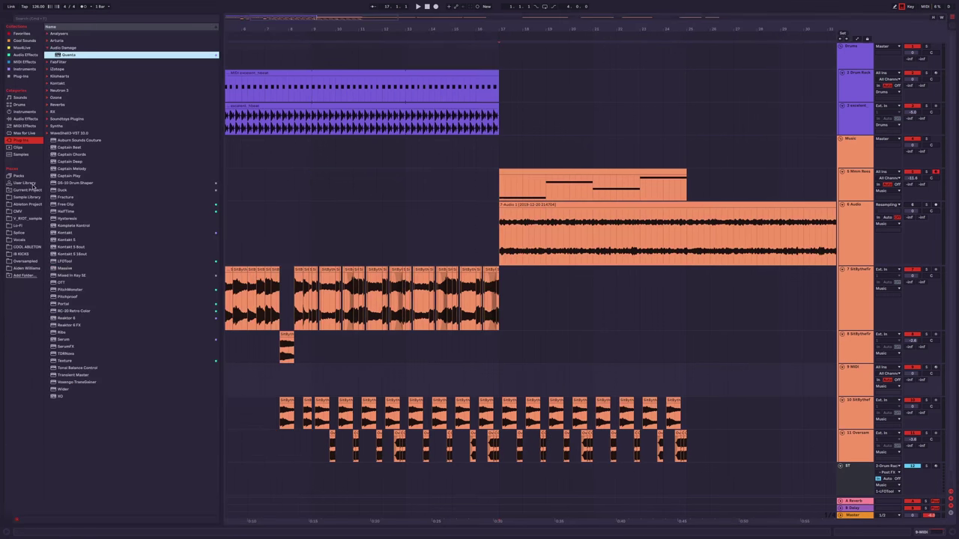
click(27, 75)
click(25, 69)
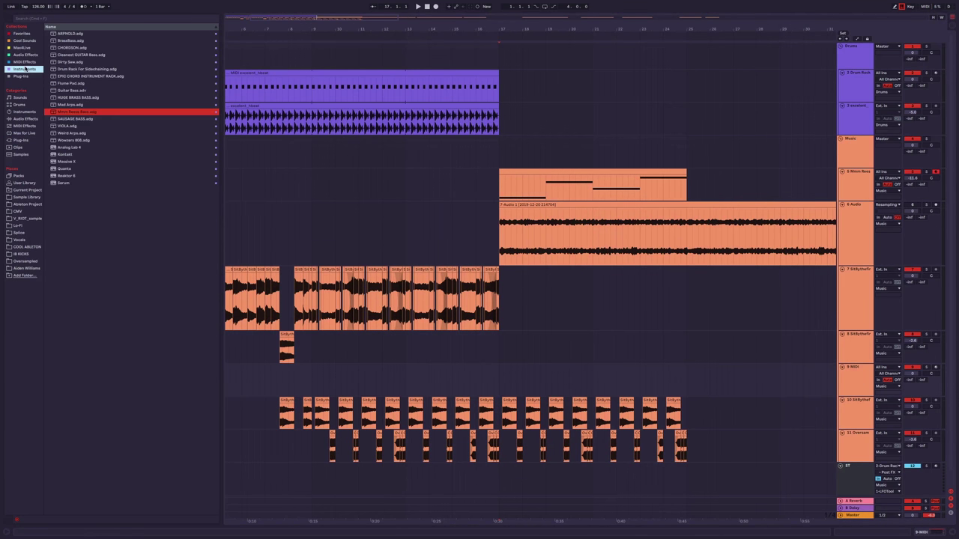
click(66, 162)
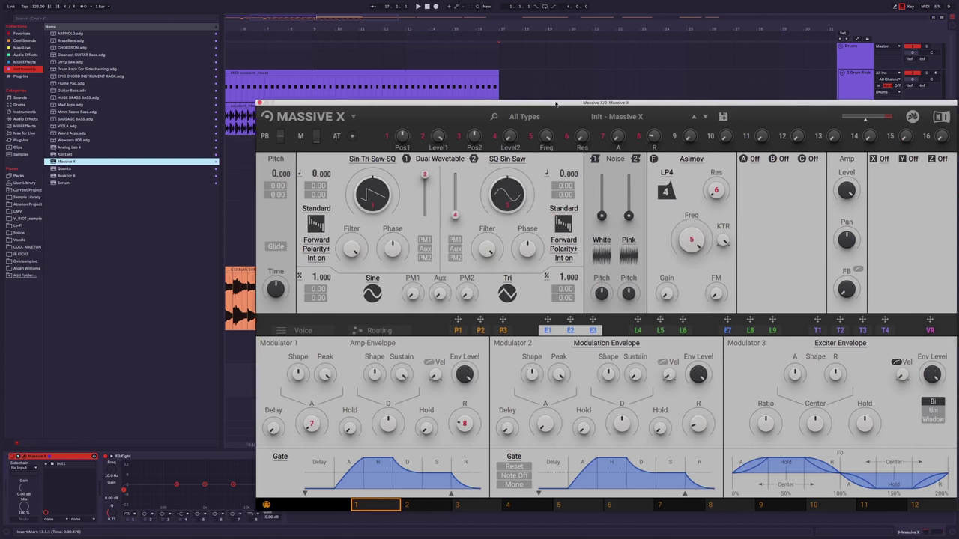
drag(560, 106, 480, 116)
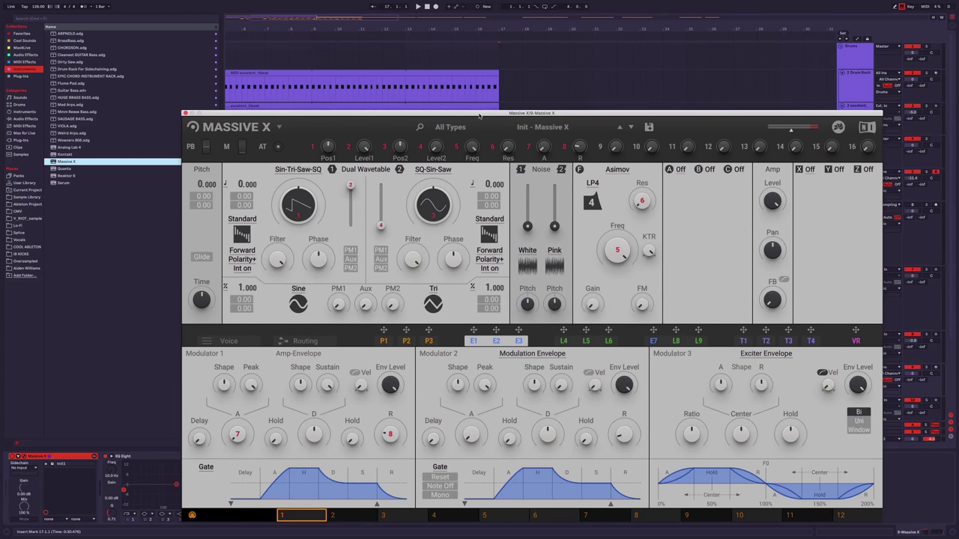
Load the Alternate Tone preset from Massive X's Piano / Keys category and move the synth window clear of the arrangement.
click(537, 128)
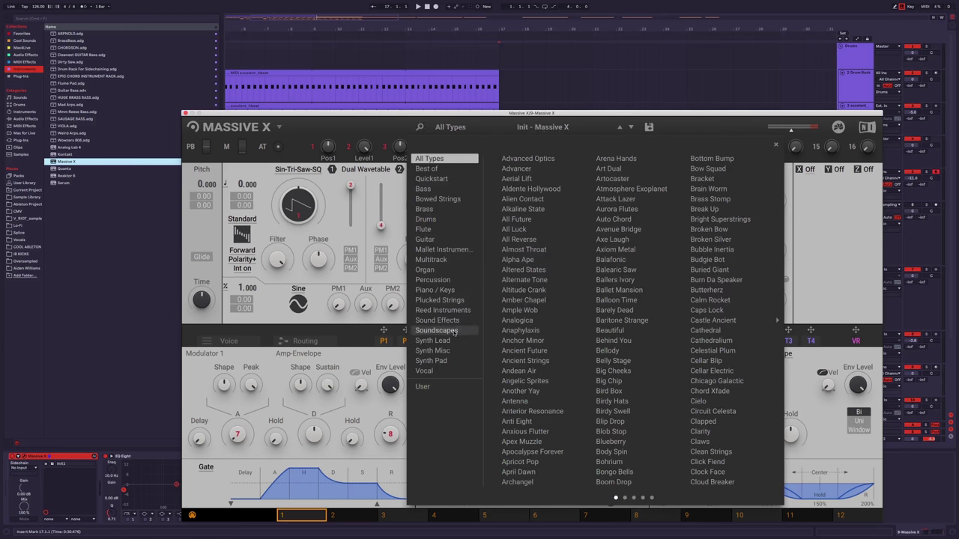
click(437, 292)
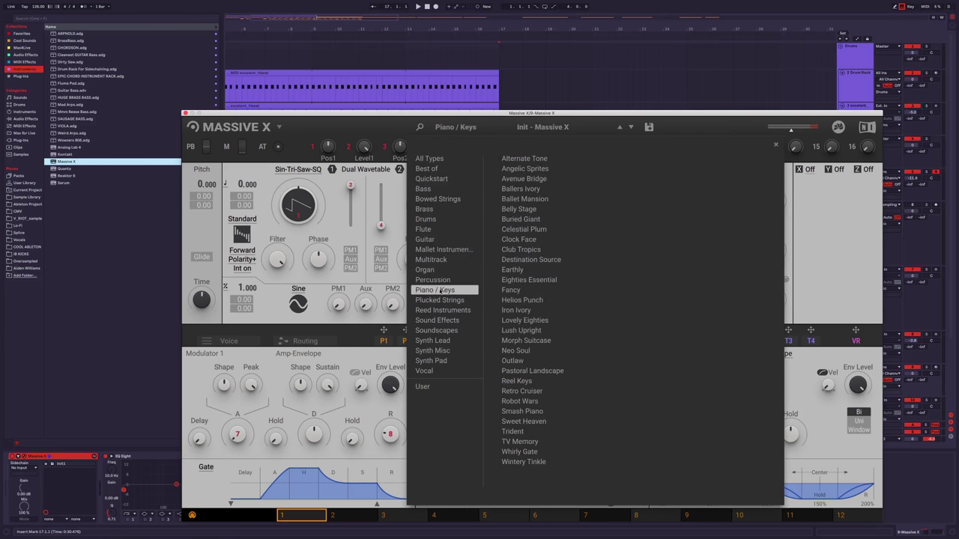
click(522, 160)
drag(523, 112, 341, 107)
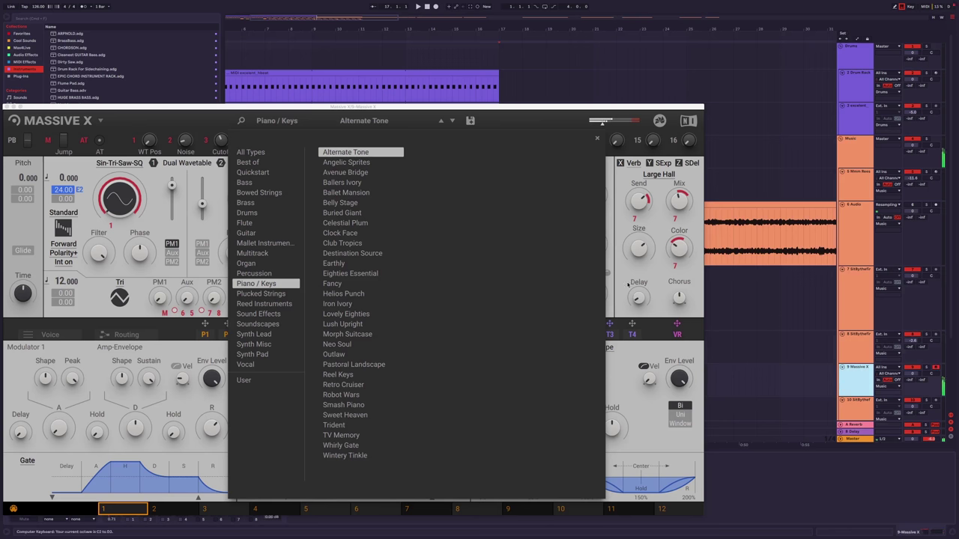
drag(657, 111, 176, 126)
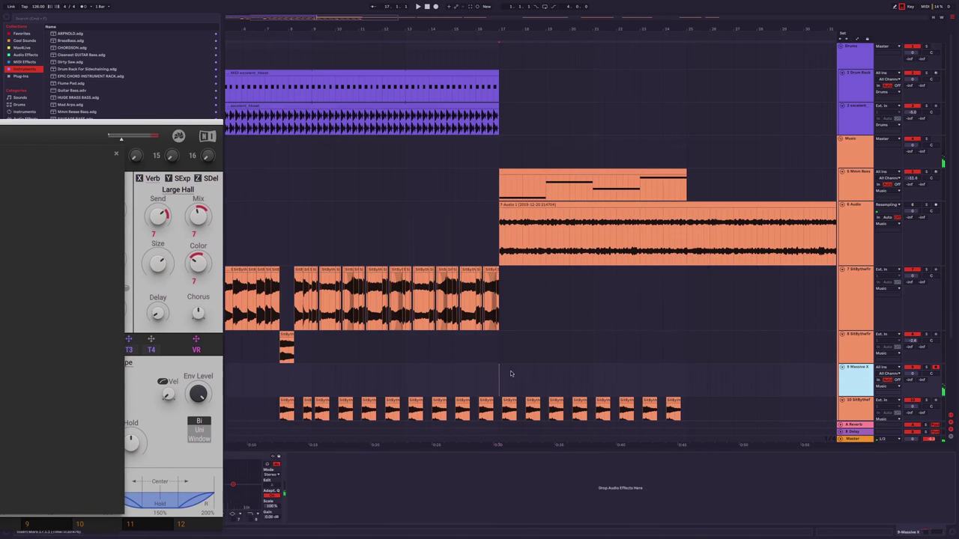
Create an empty four-bar MIDI clip on the Massive X track from bar 17 to bar 21.
scroll(511, 373, up, 2)
drag(510, 374, 614, 377)
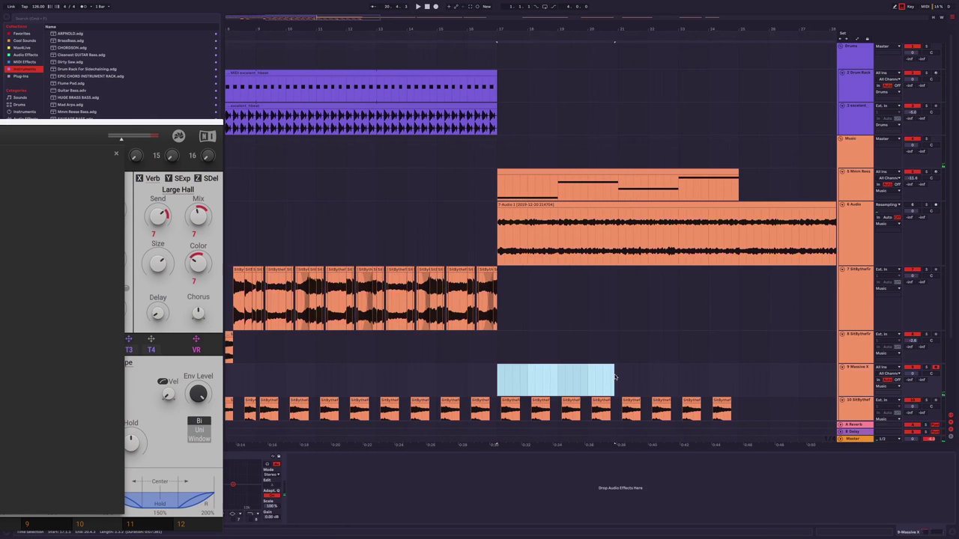
key(ctrl+shift+m)
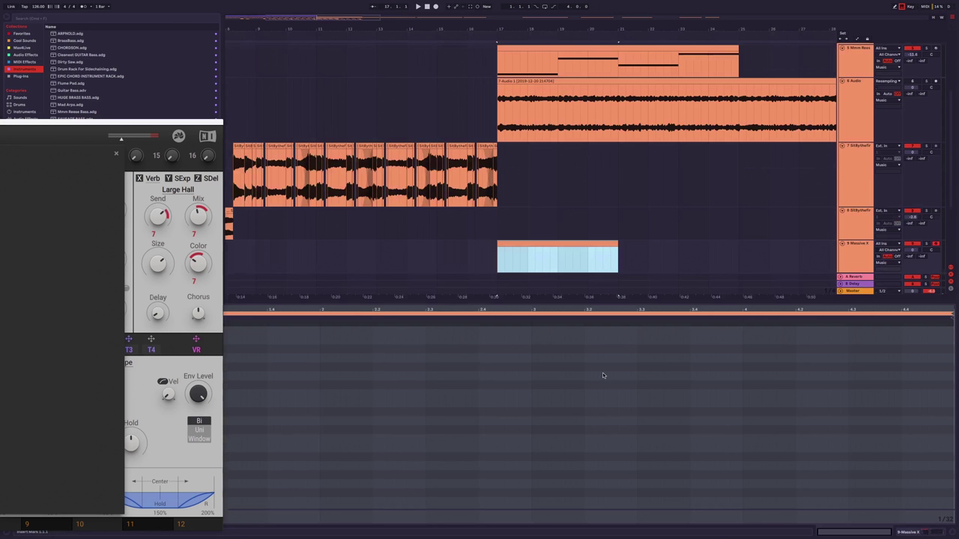
Move the synth window further aside, unmute the Audio track and play the section from bar 17.
drag(180, 123, 19, 95)
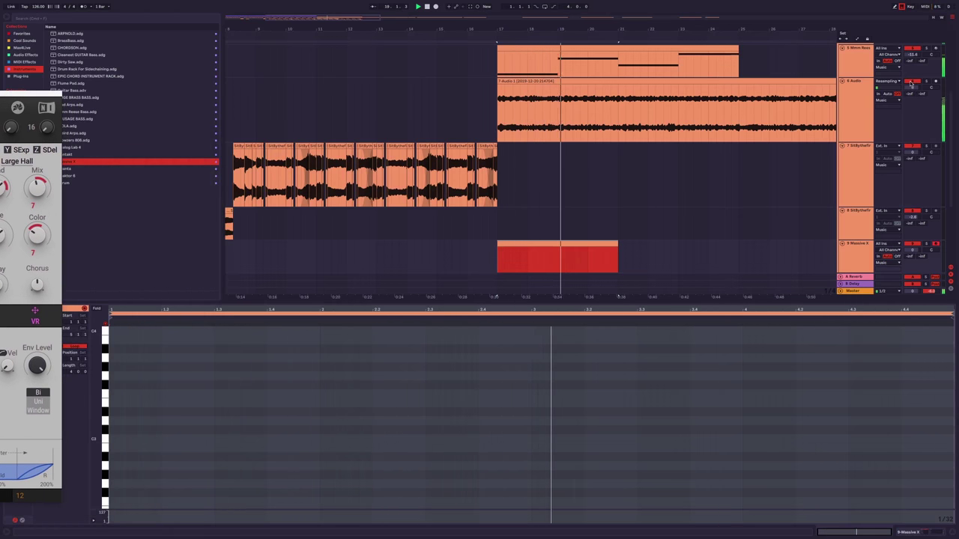
scroll(629, 165, down, 2)
scroll(674, 143, right, 5)
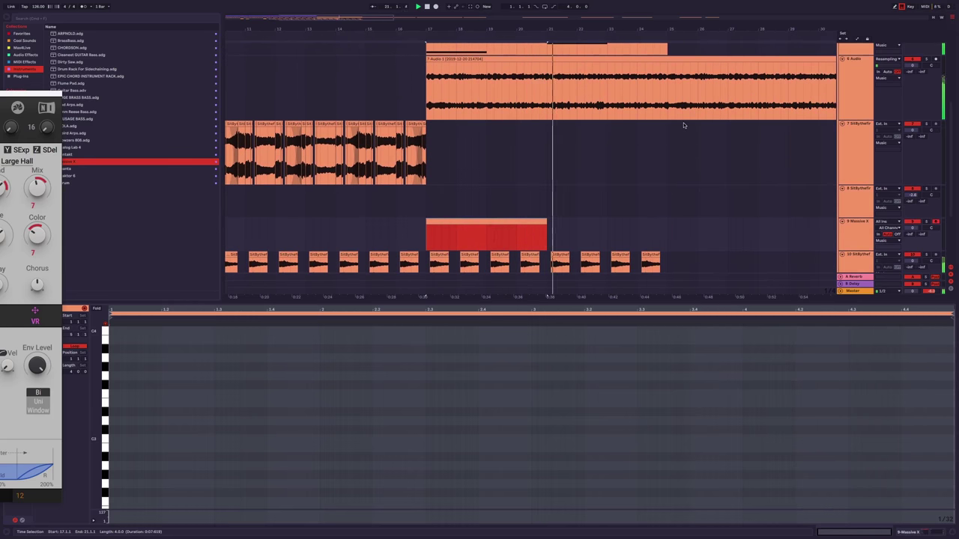
scroll(674, 142, down, 1)
scroll(659, 157, right, 1)
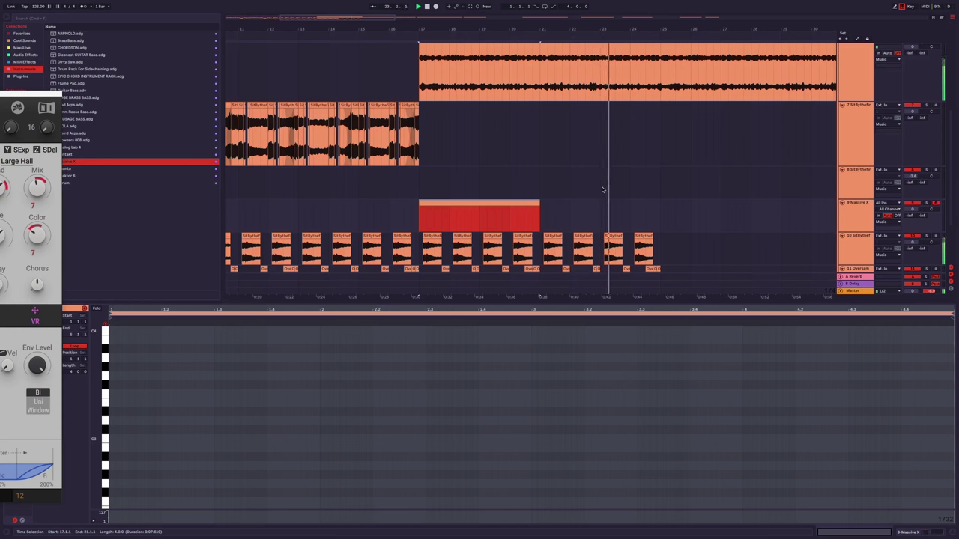
scroll(619, 177, up, 2)
scroll(600, 195, down, 3)
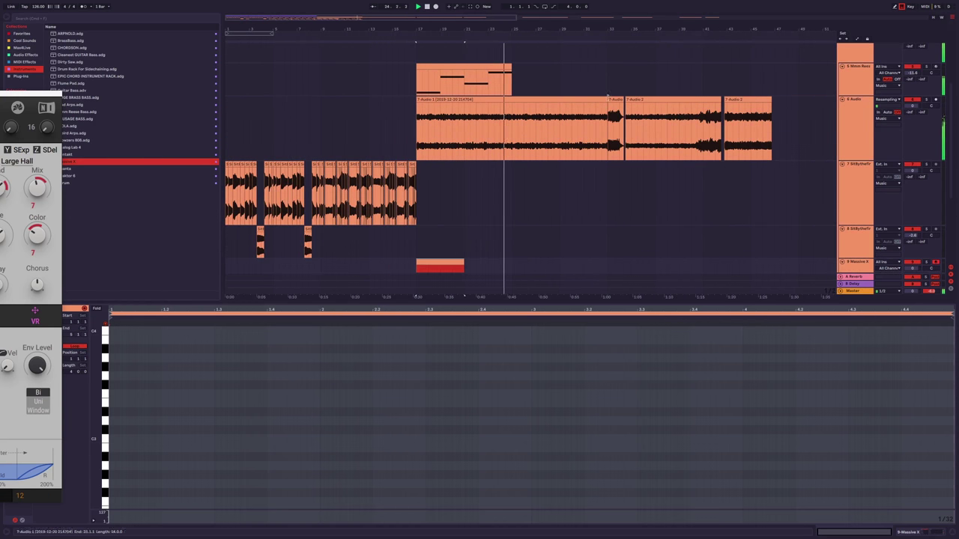
Extend the start of the short 7-Audio 2 clip to bar 31 and move the long 7-Audio 2 take to bar 17.
click(609, 98)
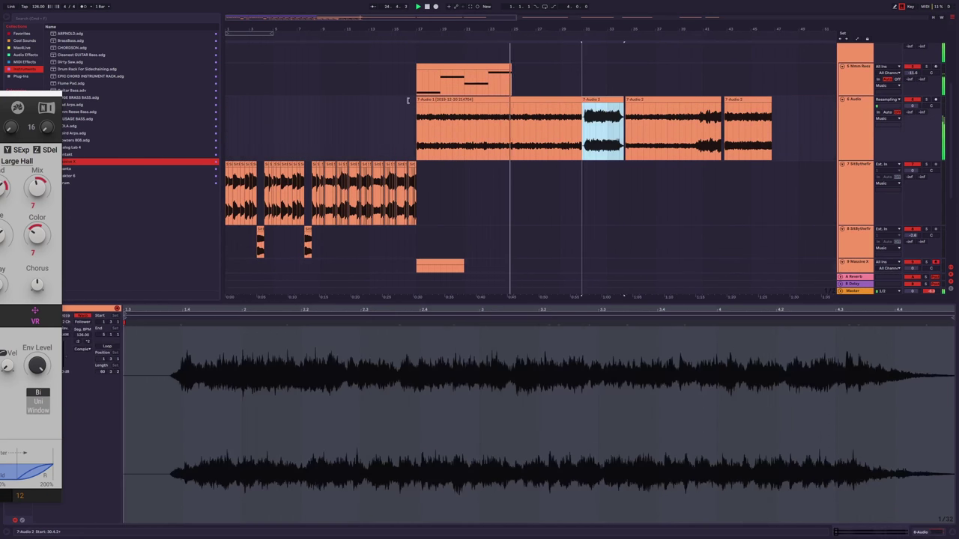
key(space)
click(556, 98)
drag(673, 127, 454, 127)
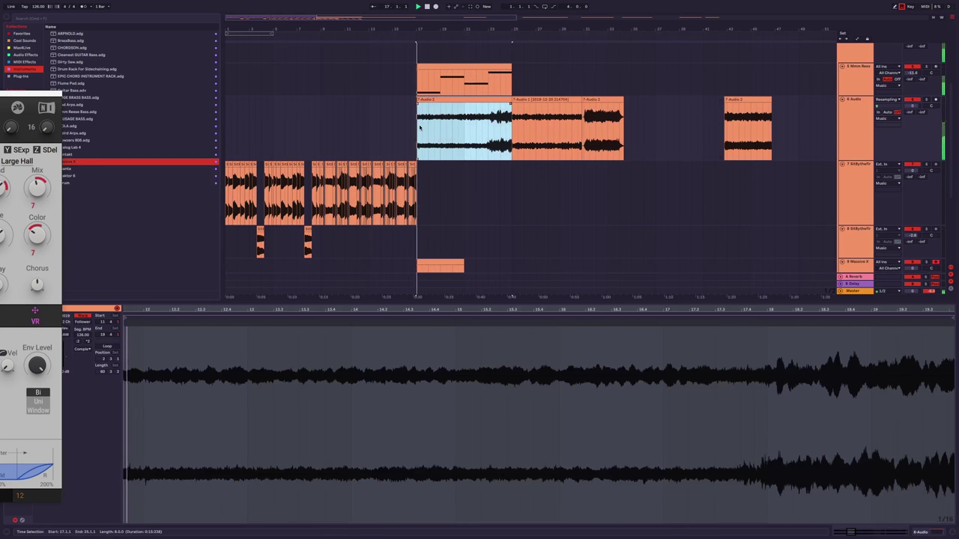
Audition the section from bar 17 with the moved 7-Audio 2 take.
key(space)
key(plus)
click(925, 100)
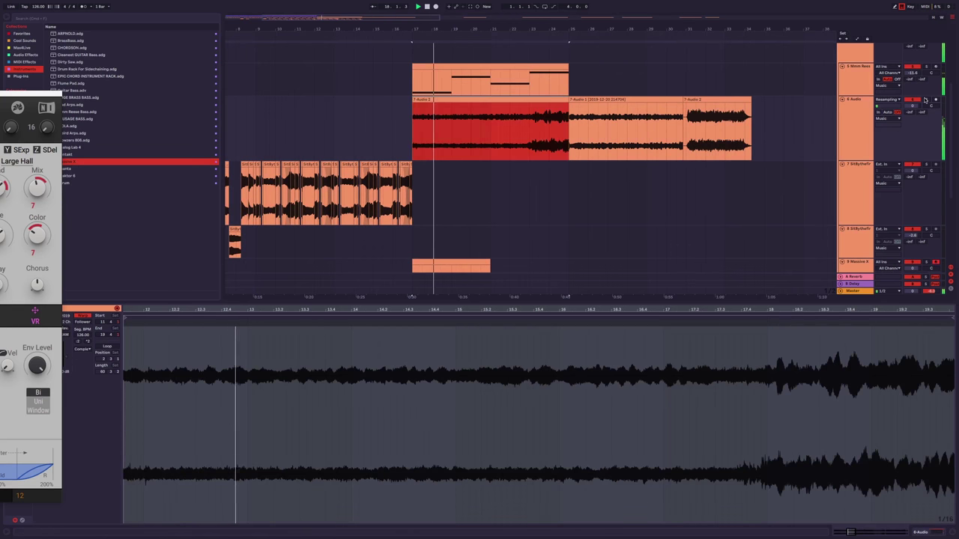
key(space)
key(space)
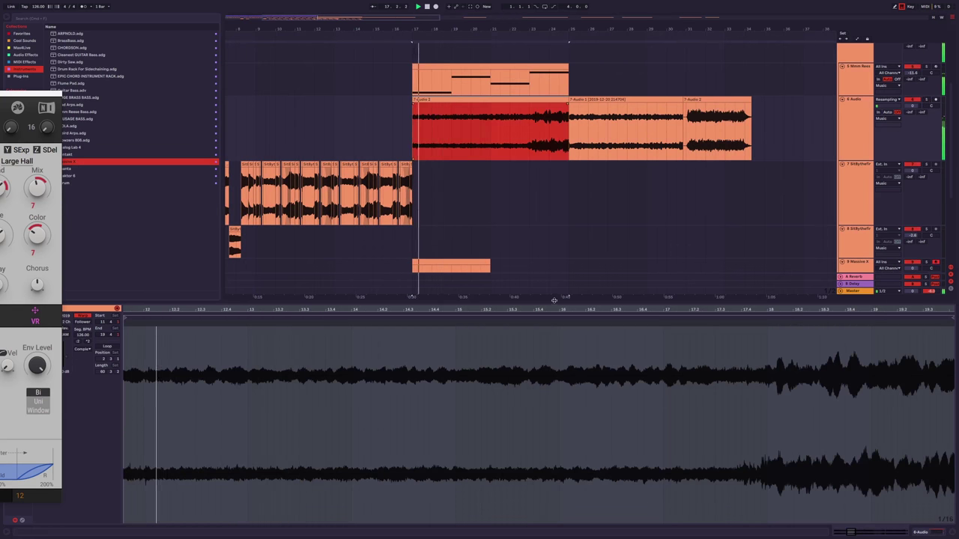
Add an empty MIDI clip on the Massive X track from bar 21 to bar 25.
key(ctrl+alt+l)
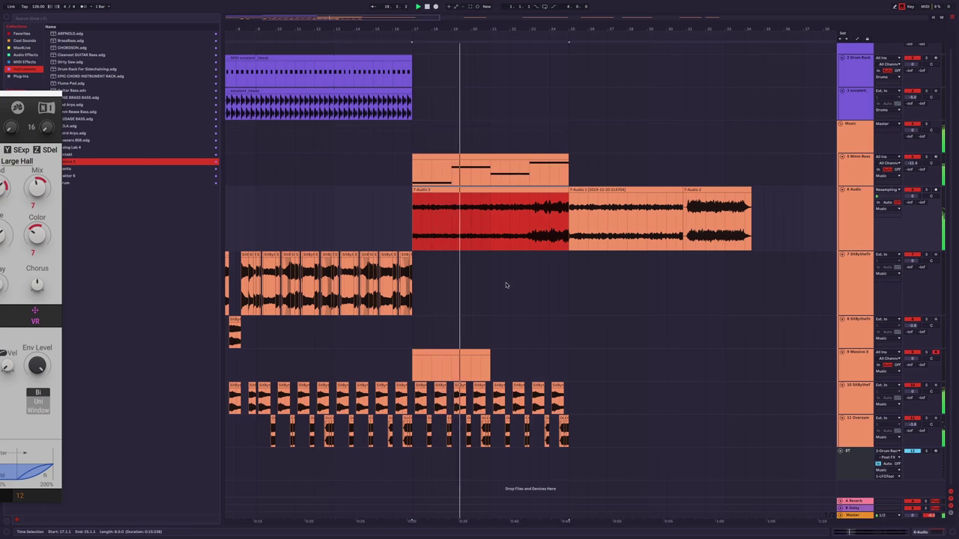
scroll(485, 281, up, 2)
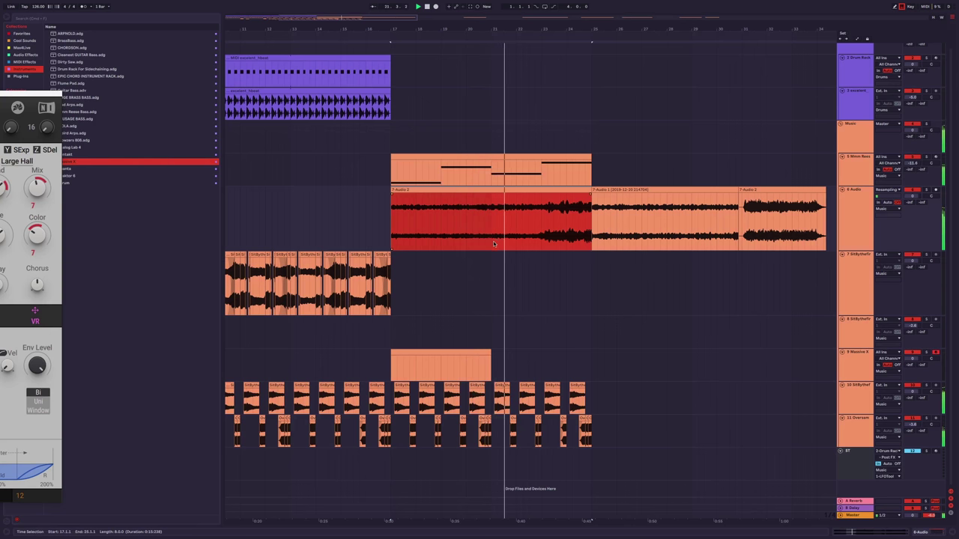
scroll(504, 266, up, 2)
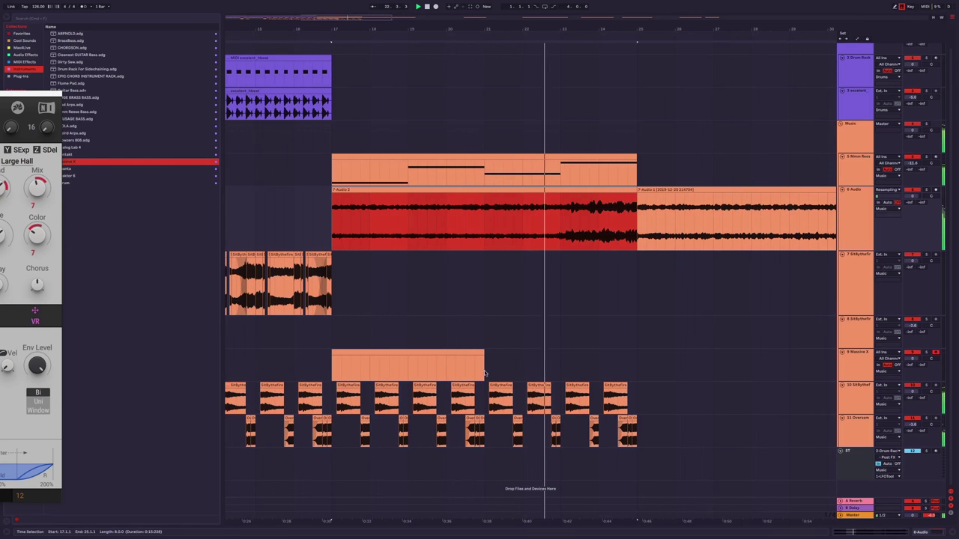
drag(485, 373, 668, 370)
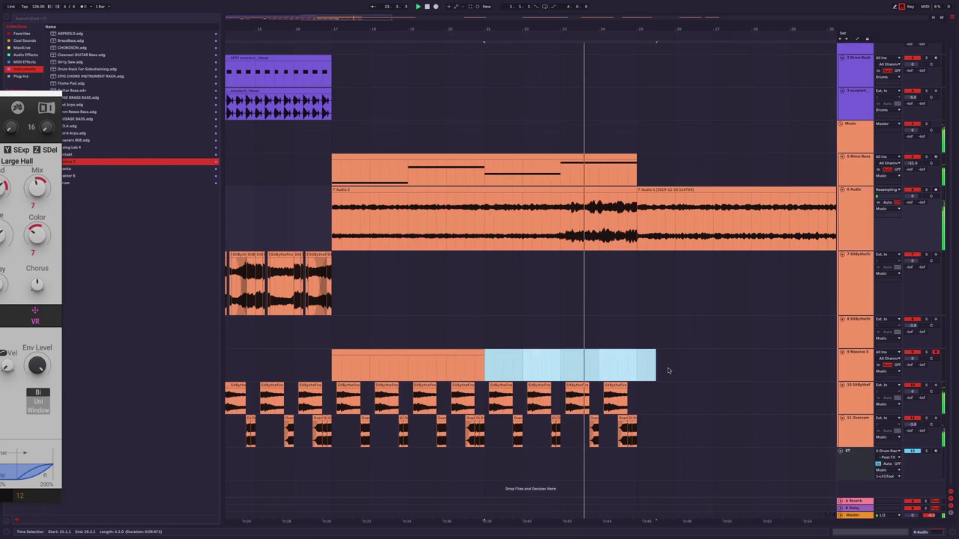
key(ctrl+shift+m)
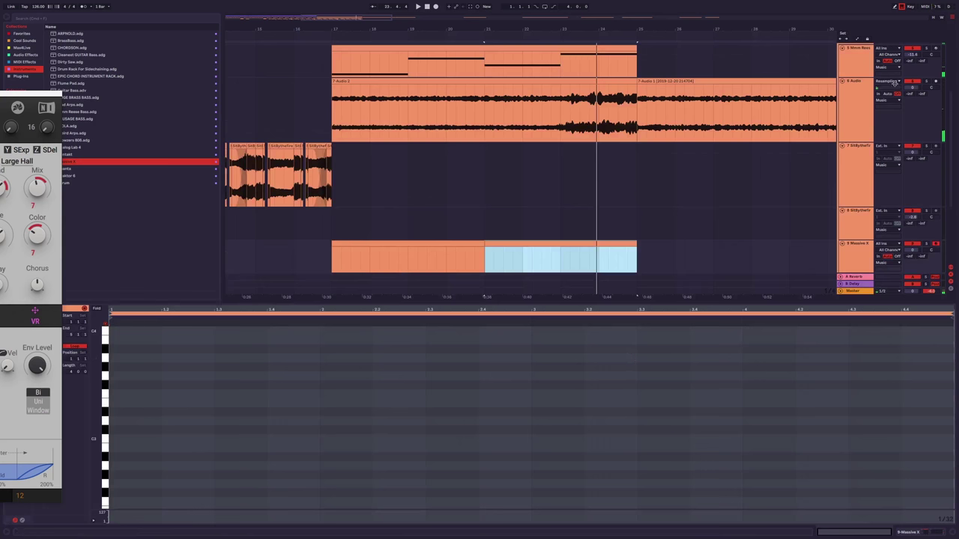
Return the long 7-Audio 2 take to past bar 34 and restore the 7-Audio 1 take from bar 17 to bar 31.
click(560, 82)
key(minus)
key(minus)
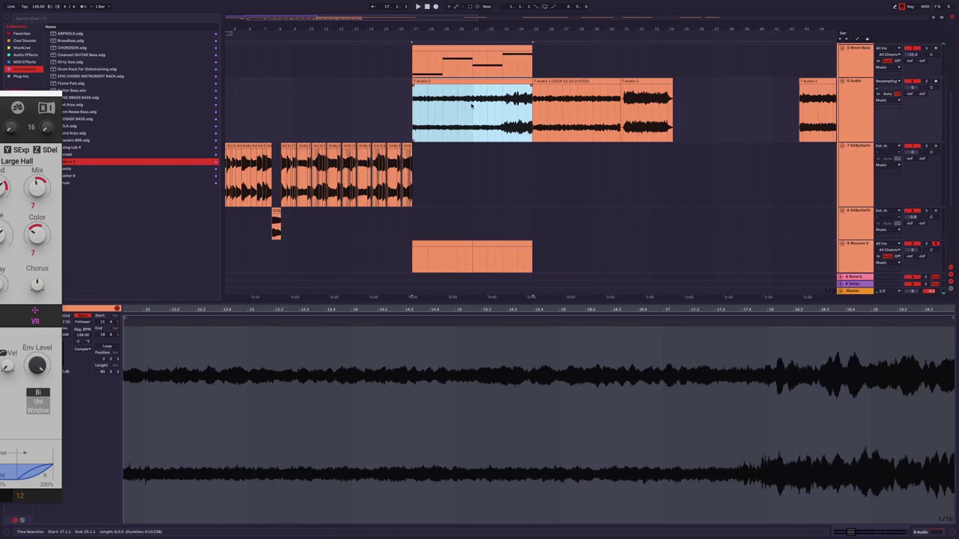
click(695, 94)
key(ctrl+z)
key(ctrl+z)
key(ctrl+z)
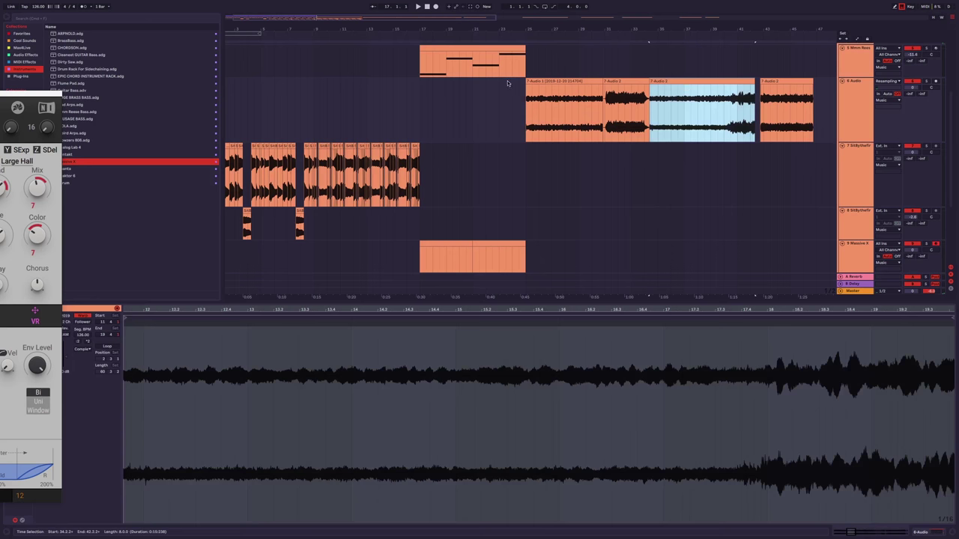
scroll(439, 218, up, 3)
scroll(439, 218, down, 3)
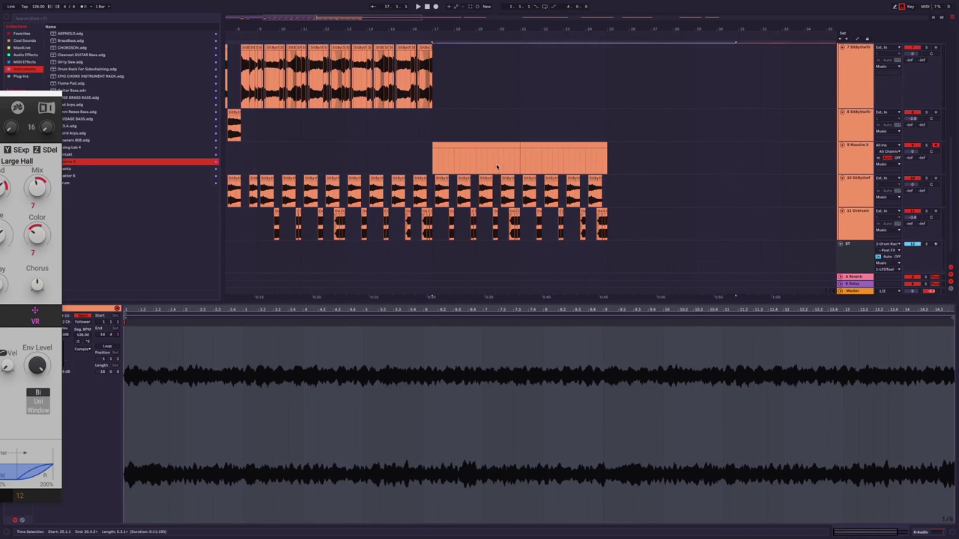
Try short G#3 and G3 notes at 1.4.1 and 1.4.3 in the Massive X clip at bar 17, and clear them.
drag(432, 157, 519, 157)
key(space)
click(273, 370)
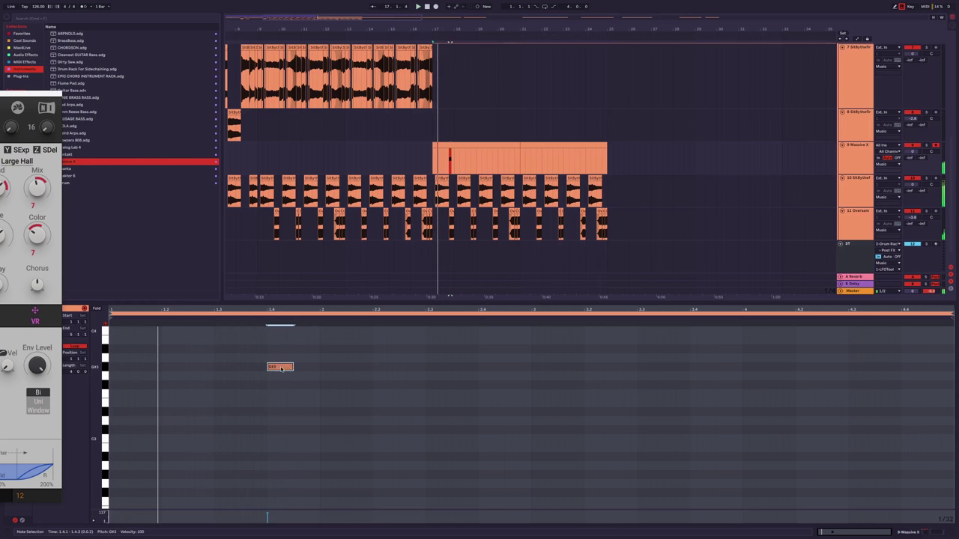
double_click(305, 371)
key(space)
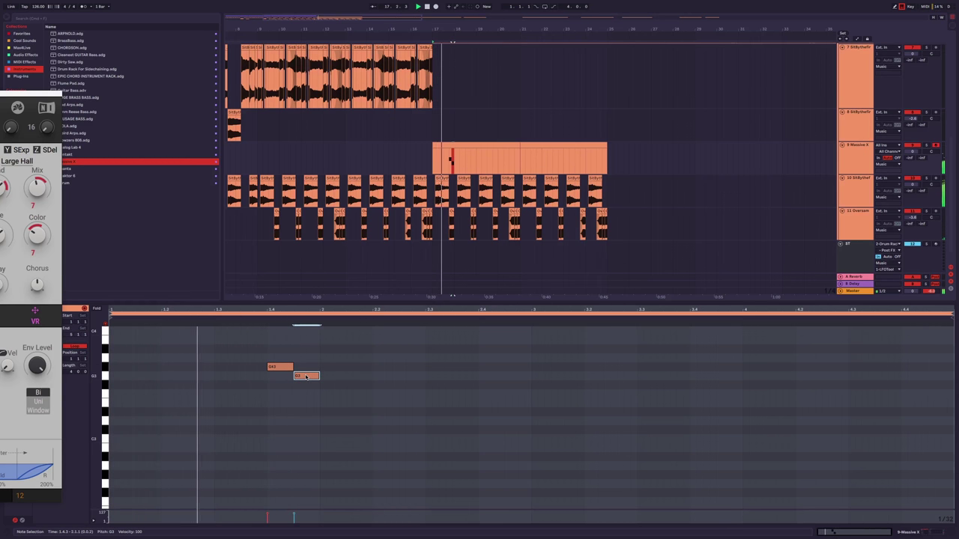
key(ctrl+a)
key(Delete)
Enter short G#3 and G3 notes at 2.4.1 and 2.4.3 in the Massive X clip and select both.
click(281, 362)
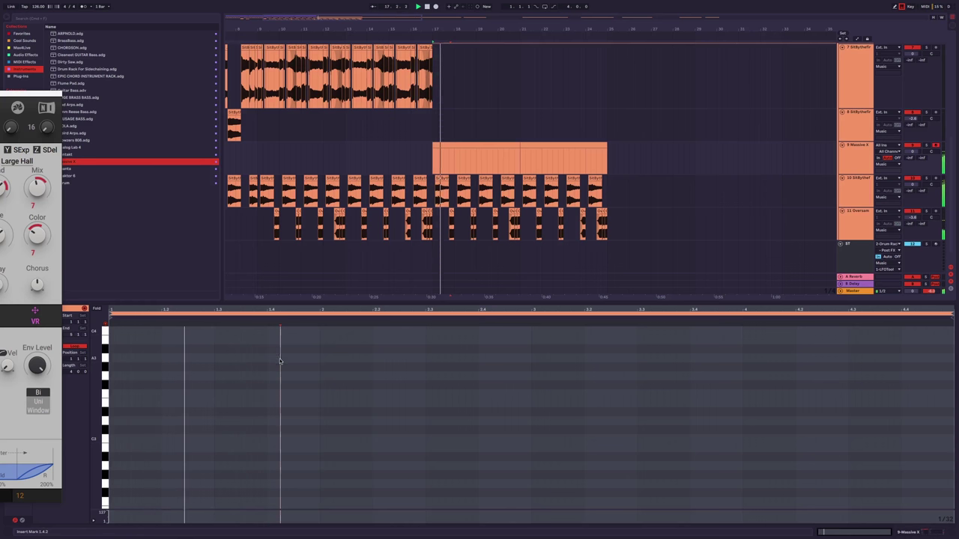
key(space)
click(480, 362)
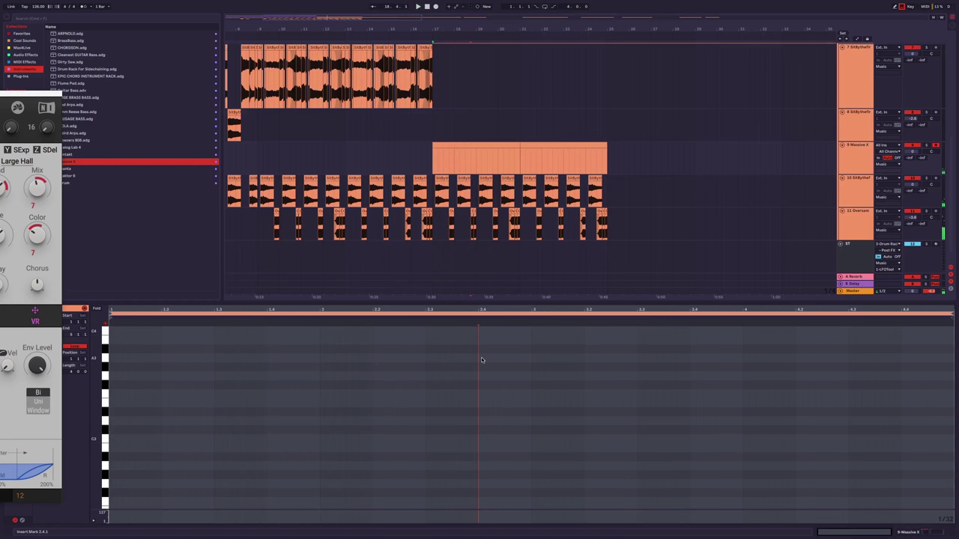
key(space)
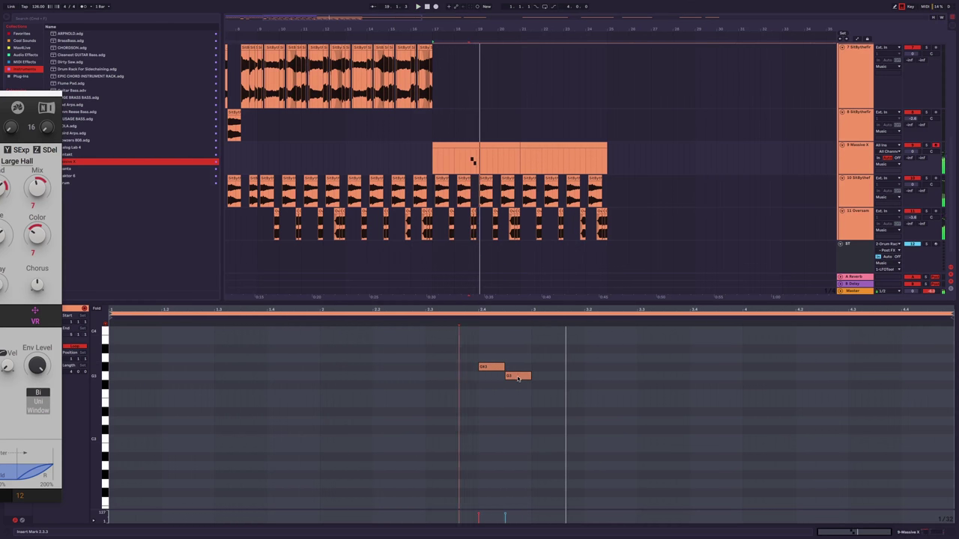
key(ctrl+a)
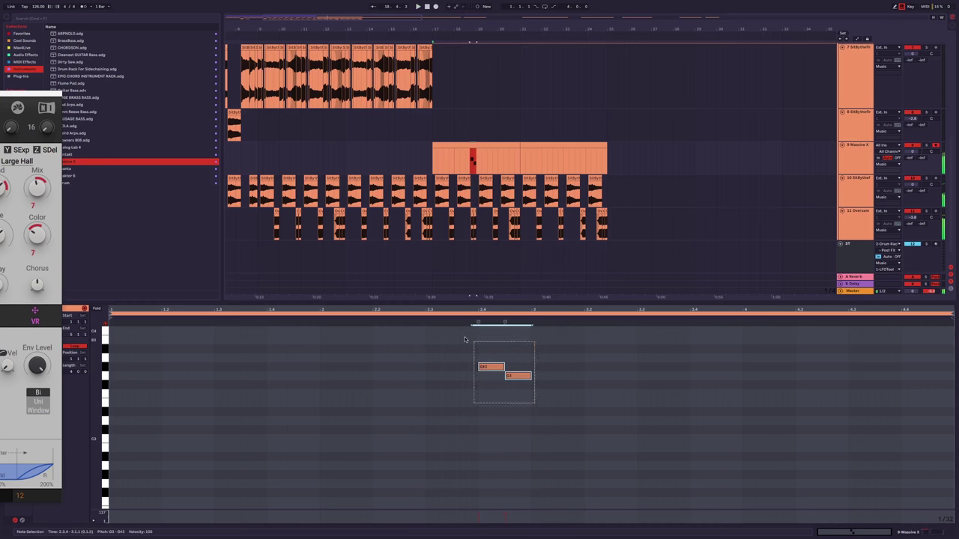
Transpose the two selected Massive X notes up an octave and add a G#4 note from 1.4.1 to 2.1.1.
key(shift+Up)
key(space)
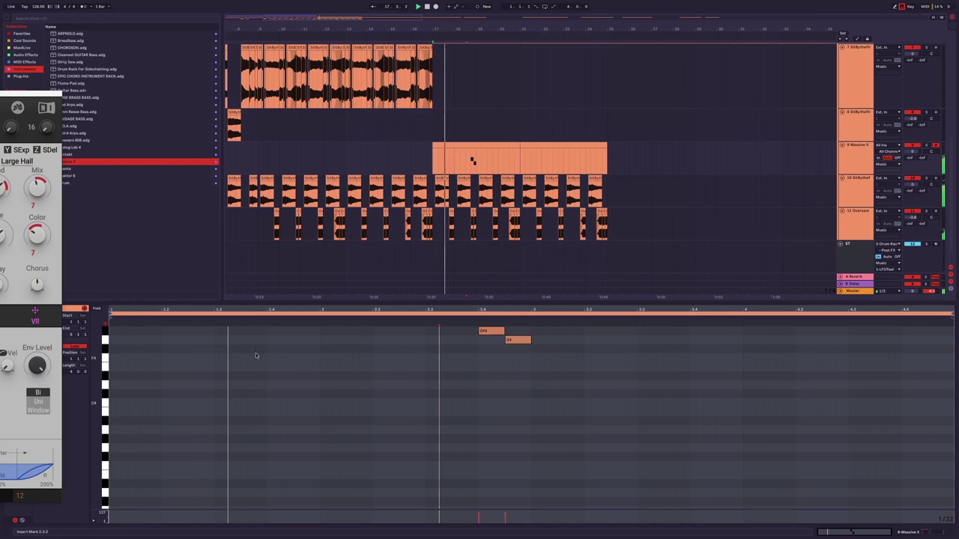
key(F9)
key(f)
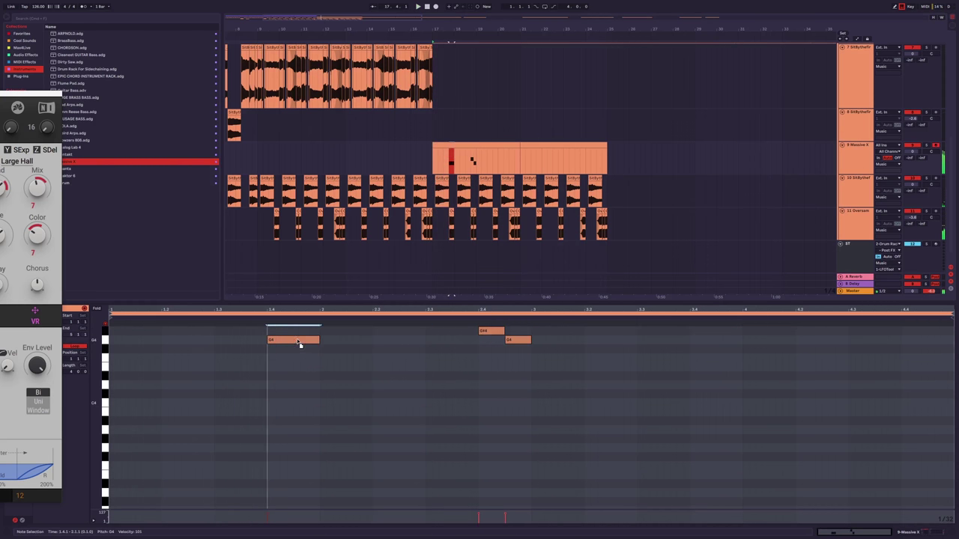
scroll(332, 367, up, 1)
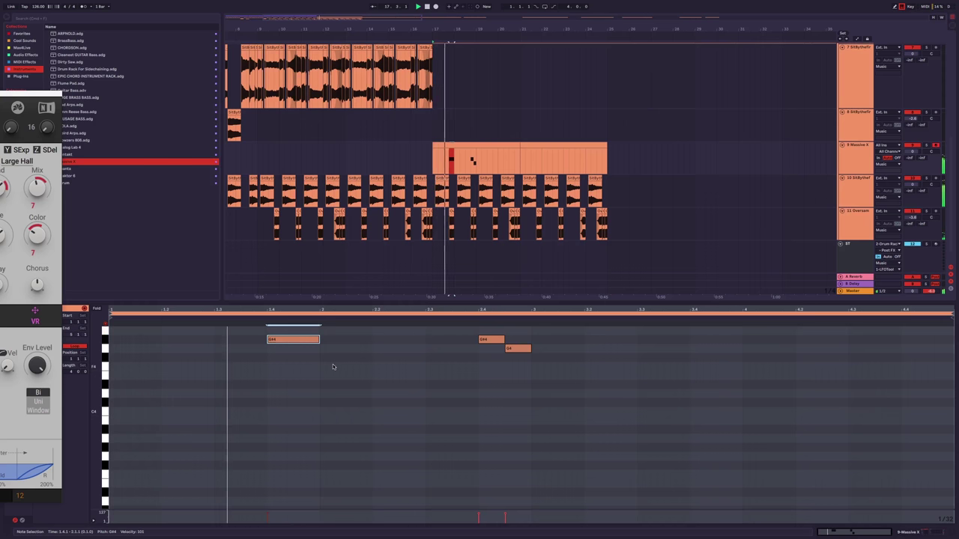
scroll(430, 369, up, 1)
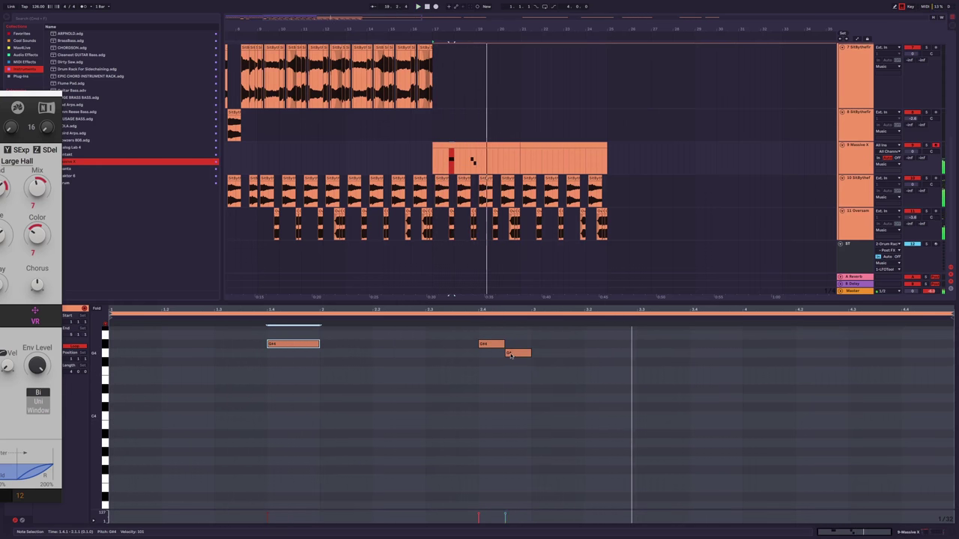
Try the short G#4 and G4 notes at 2.3.1 and 2.4.1, and return them to 2.4.1 and 2.4.3.
drag(524, 355, 538, 356)
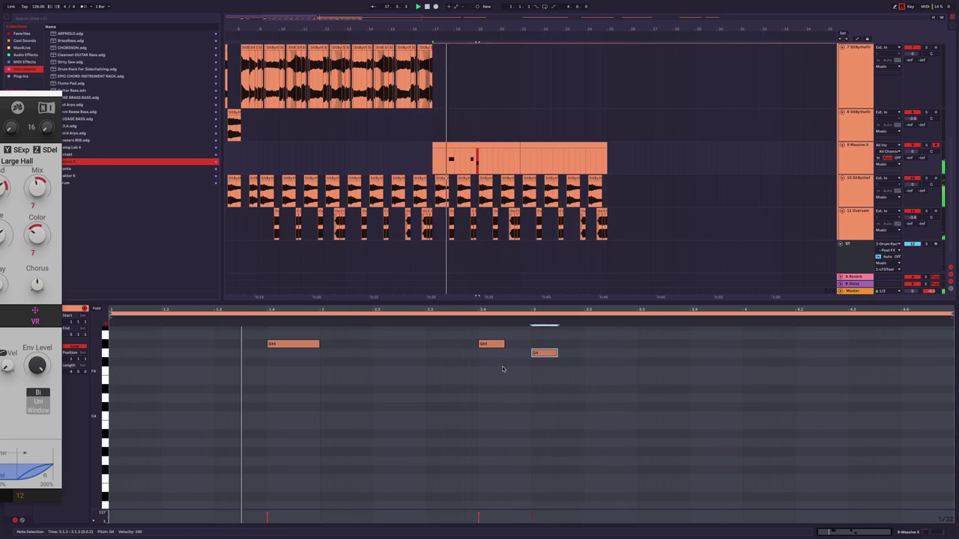
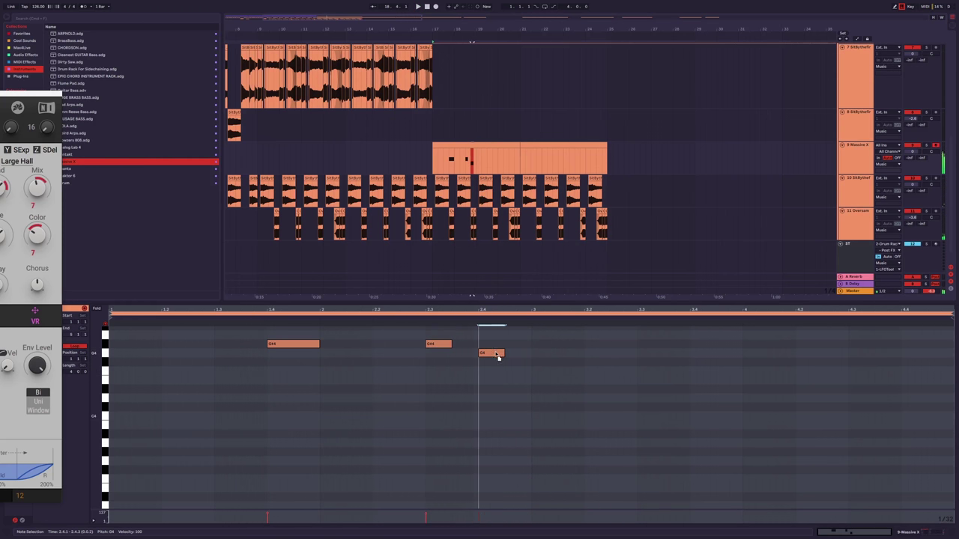
click(482, 388)
key(space)
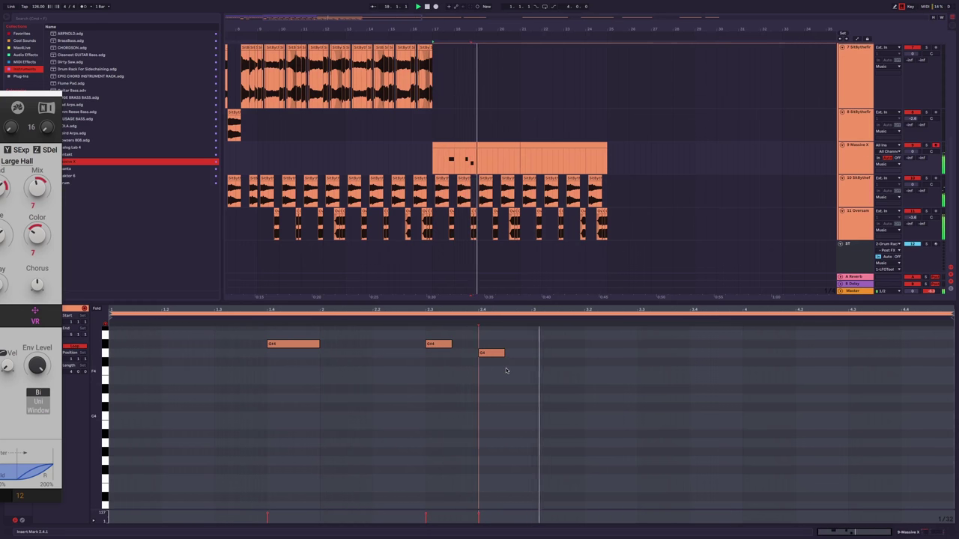
mouse_move(491, 360)
mouse_down()
mouse_move(462, 352)
mouse_move(488, 345)
mouse_up()
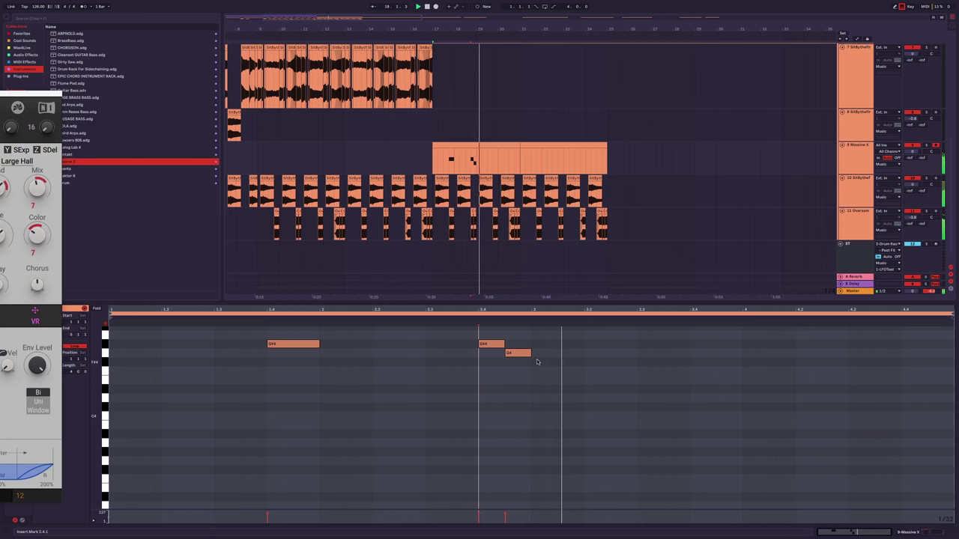
Add a short D#4 note at 3.1.3 in the Massive X clip at bar 17 and play the phrase.
double_click(612, 355)
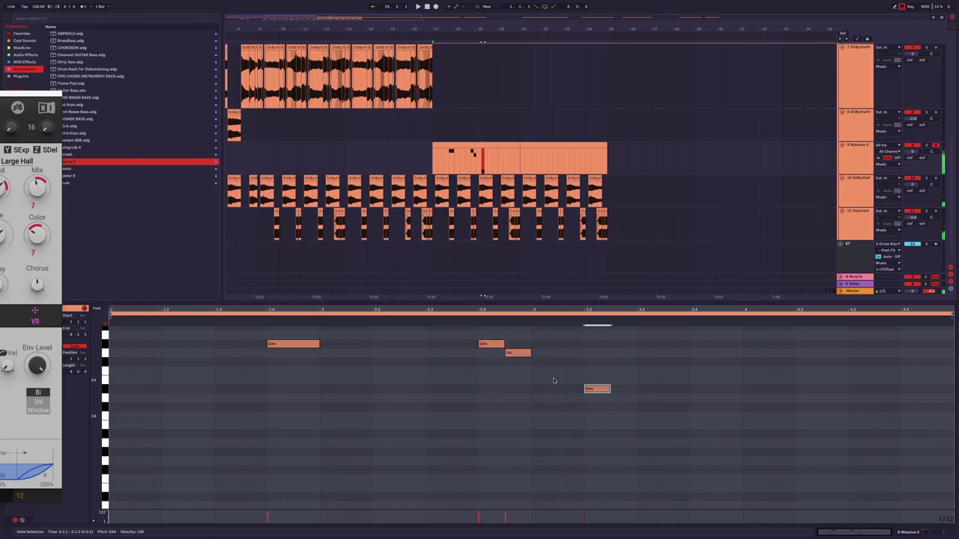
drag(595, 391, 589, 395)
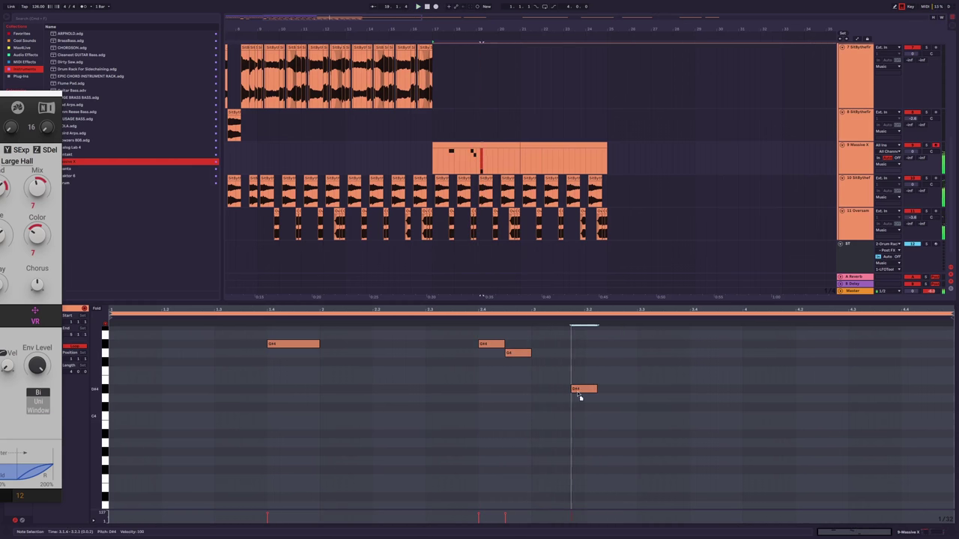
click(466, 388)
key(space)
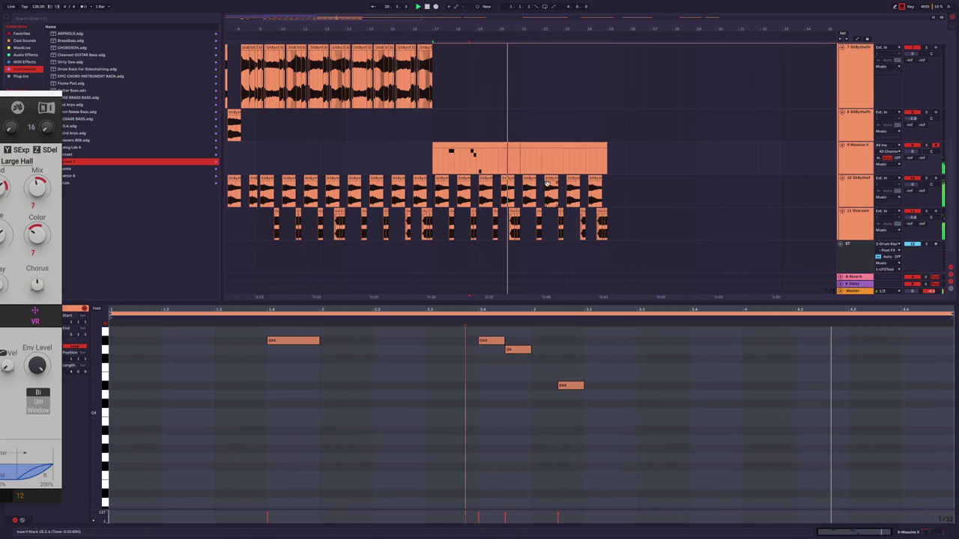
Enter short G#5 and D#5 notes at 1.1.3 and 1.2.1 in the Massive X clip at bar 21 and play them.
scroll(525, 196, up, 2)
scroll(525, 196, down, 2)
scroll(293, 403, down, 4)
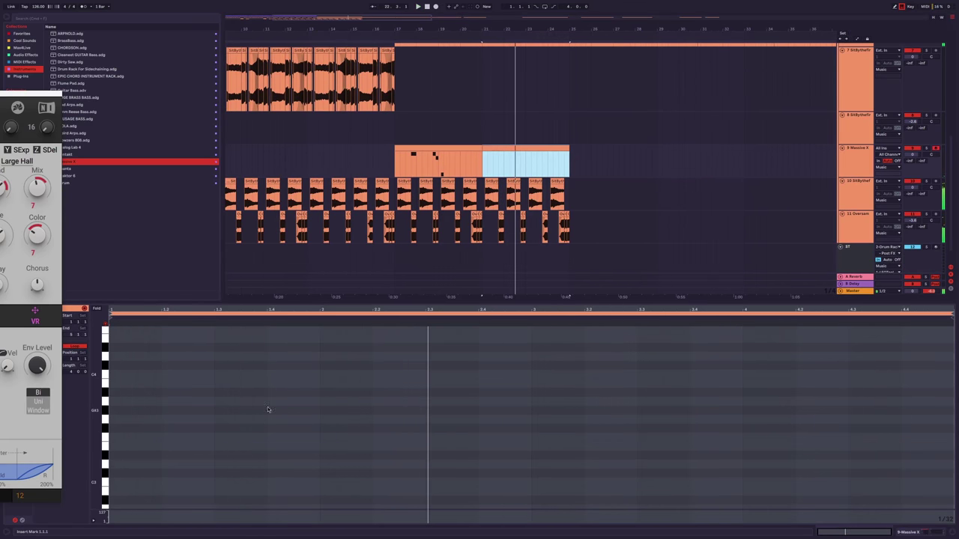
scroll(138, 367, up, 3)
key(space)
key(space)
scroll(139, 367, up, 2)
click(138, 344)
key(space)
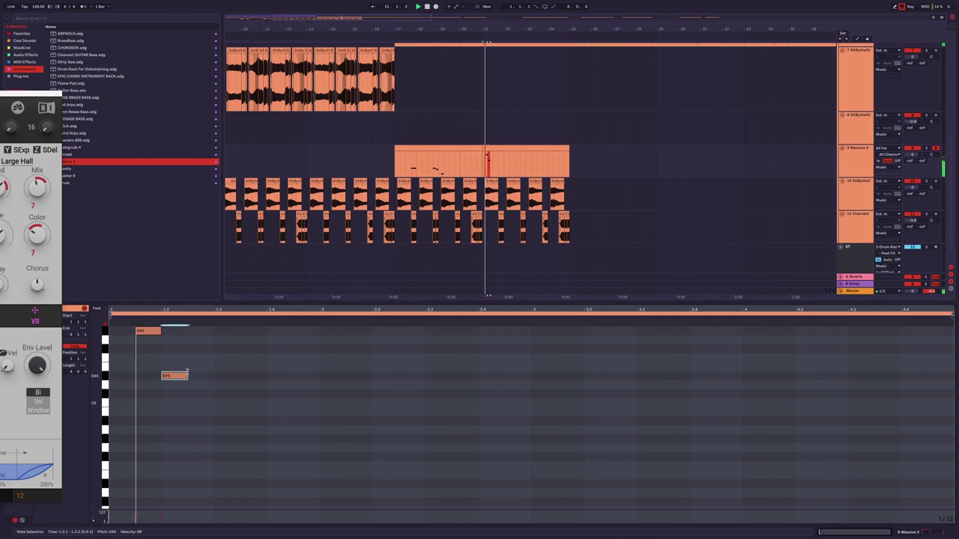
click(482, 167)
key(space)
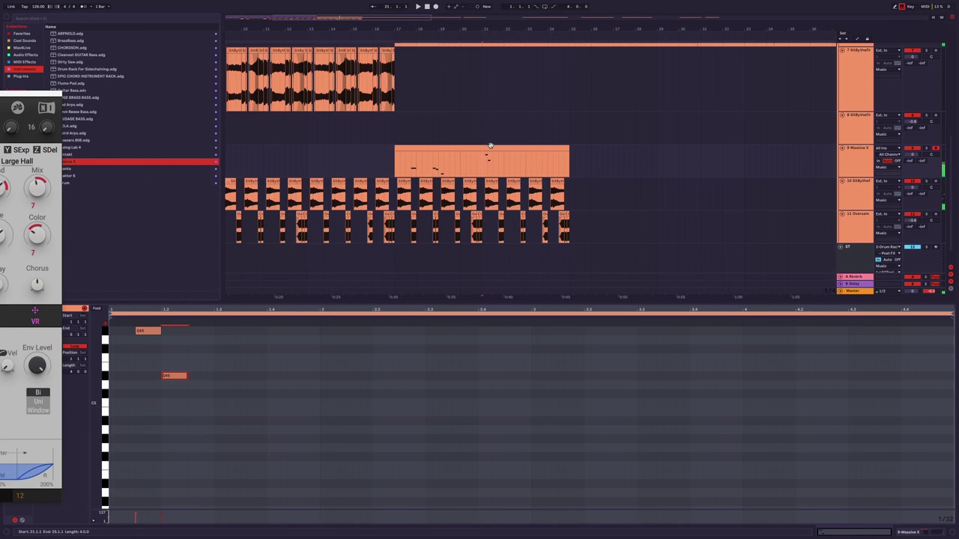
key(space)
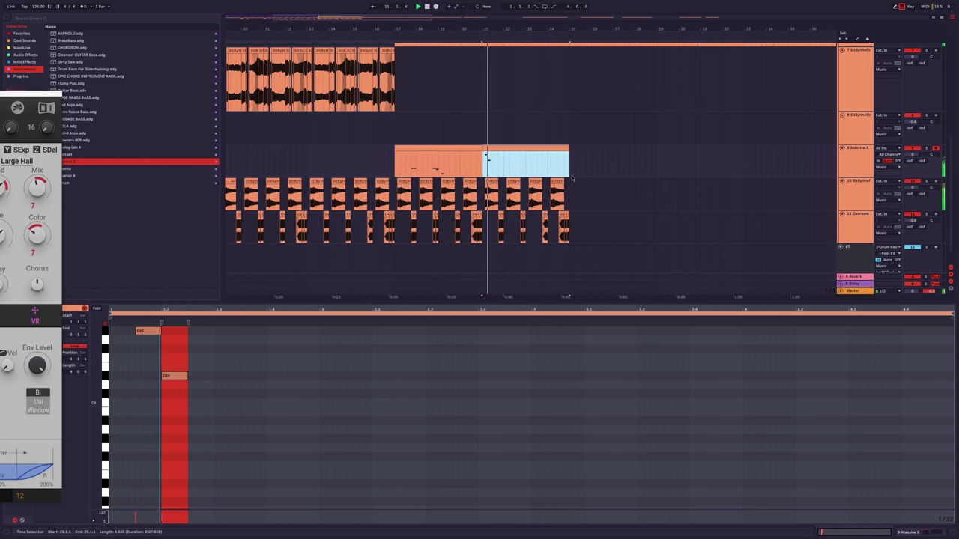
Deactivate the track 10 audio clips from bar 17 to bar 25 and play the Massive X melody from bar 17.
drag(572, 193, 393, 201)
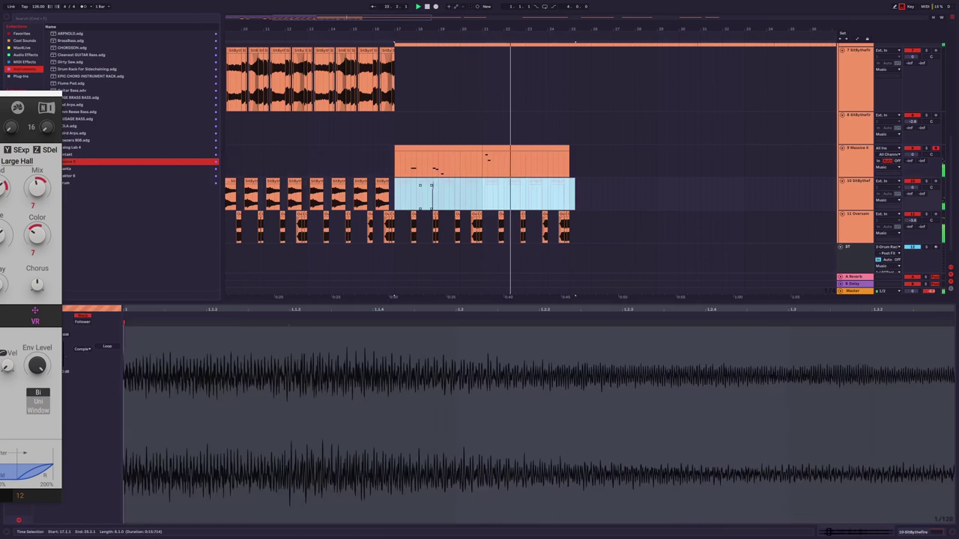
drag(571, 161, 492, 148)
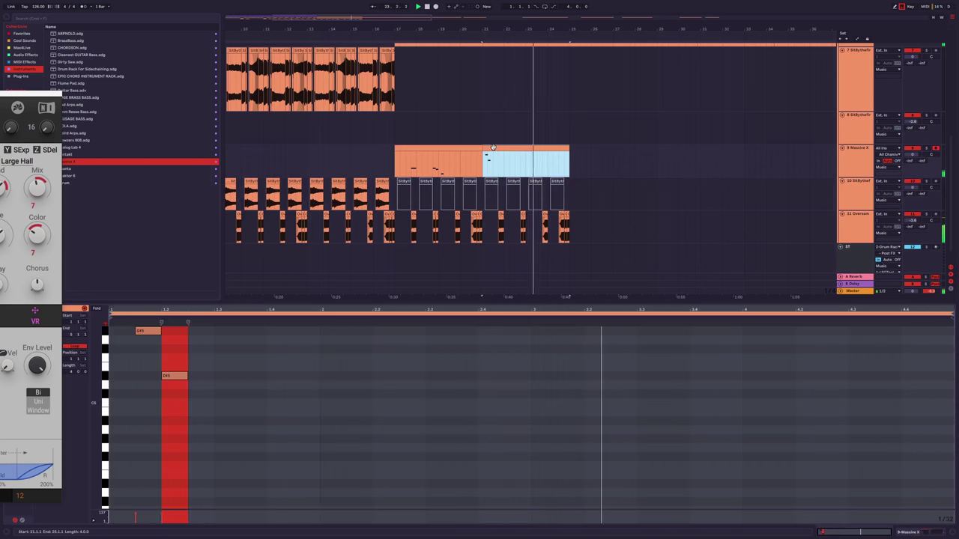
click(458, 158)
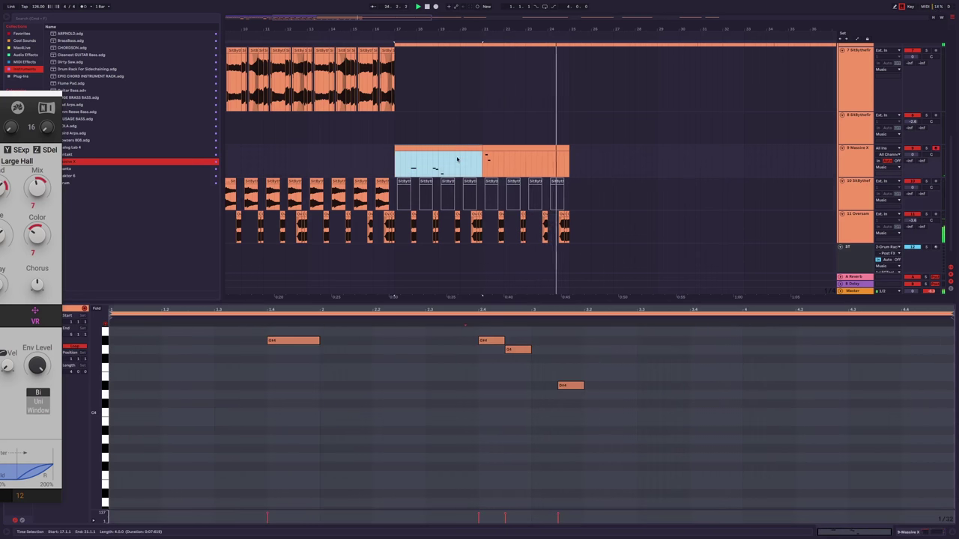
click(396, 168)
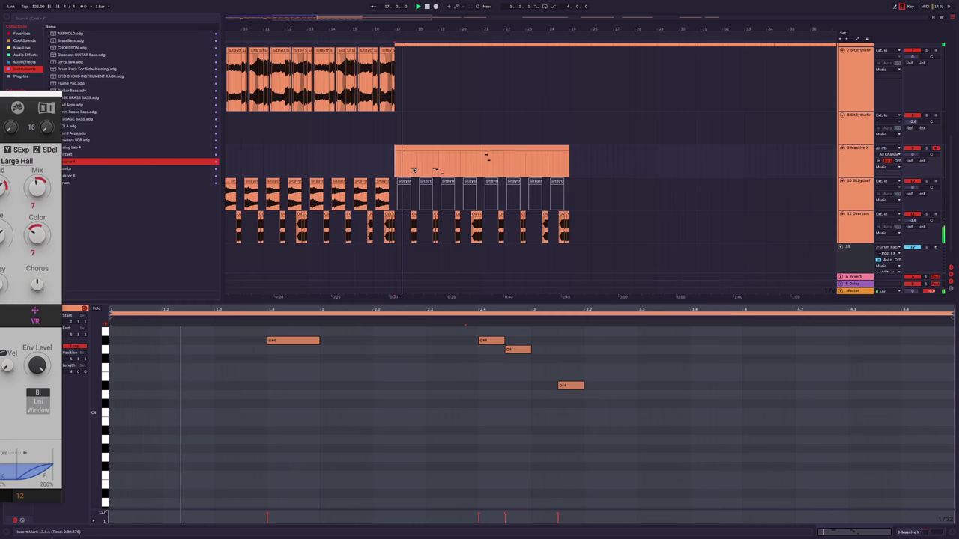
scroll(360, 390, up, 2)
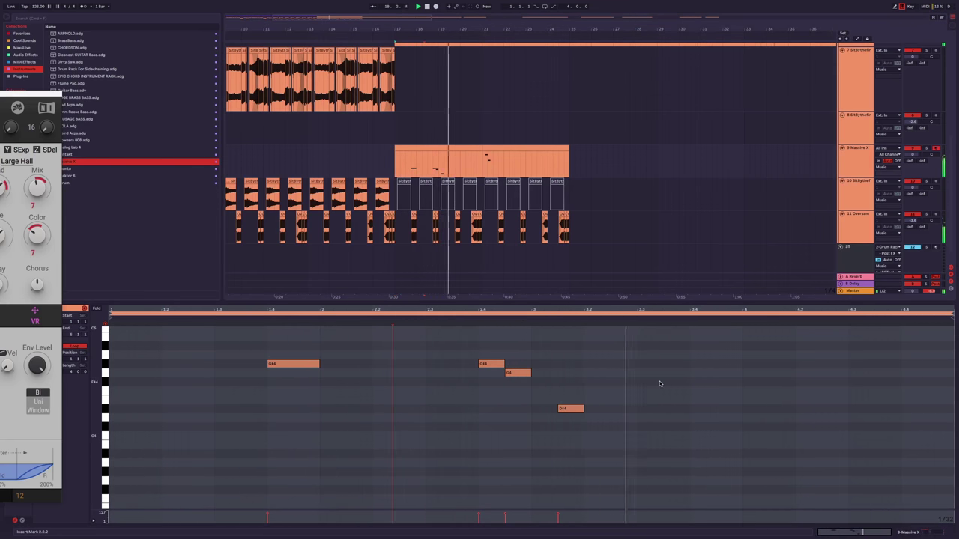
Add short notes C5 at 2.2.1, F5 at 3.1.3 and D#5 at 3.2.1 in the Massive X clip at bar 21.
click(487, 150)
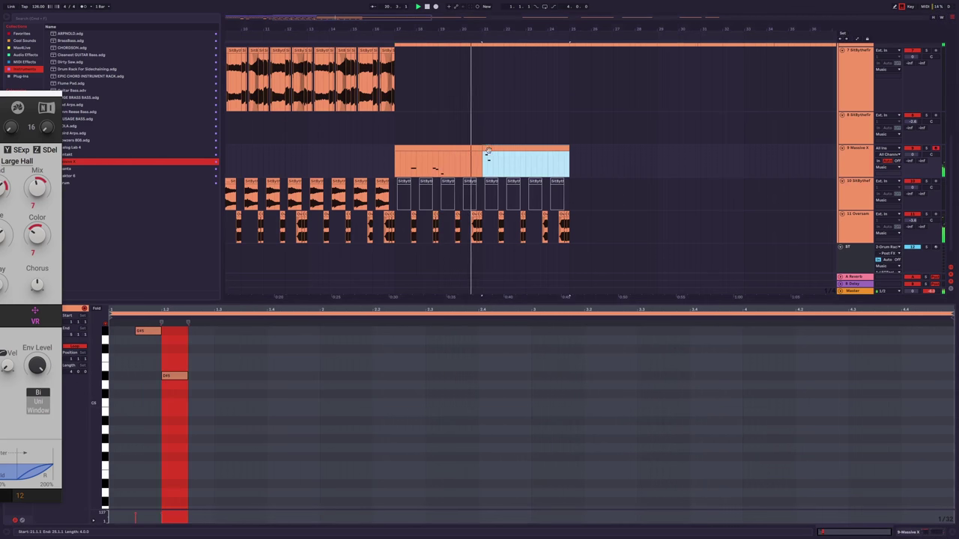
scroll(225, 407, up, 2)
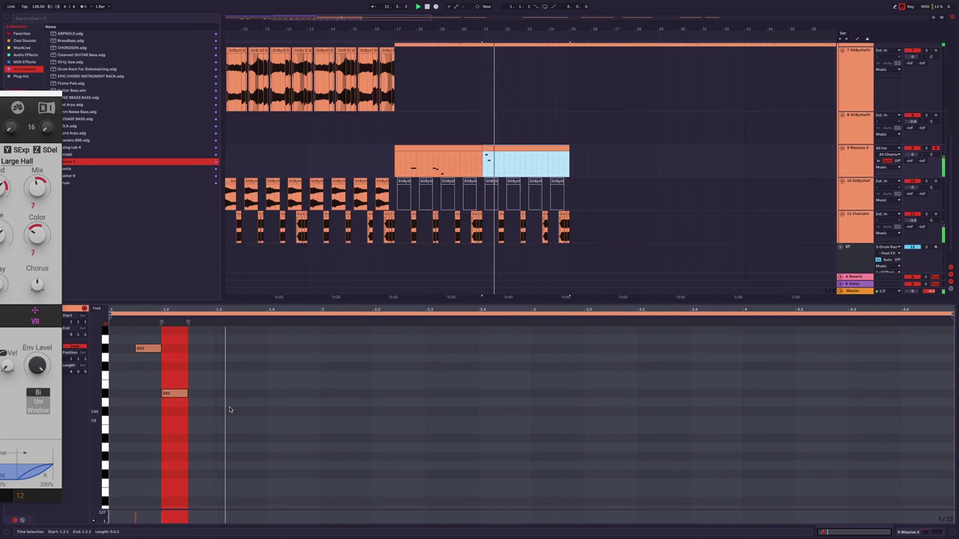
double_click(376, 429)
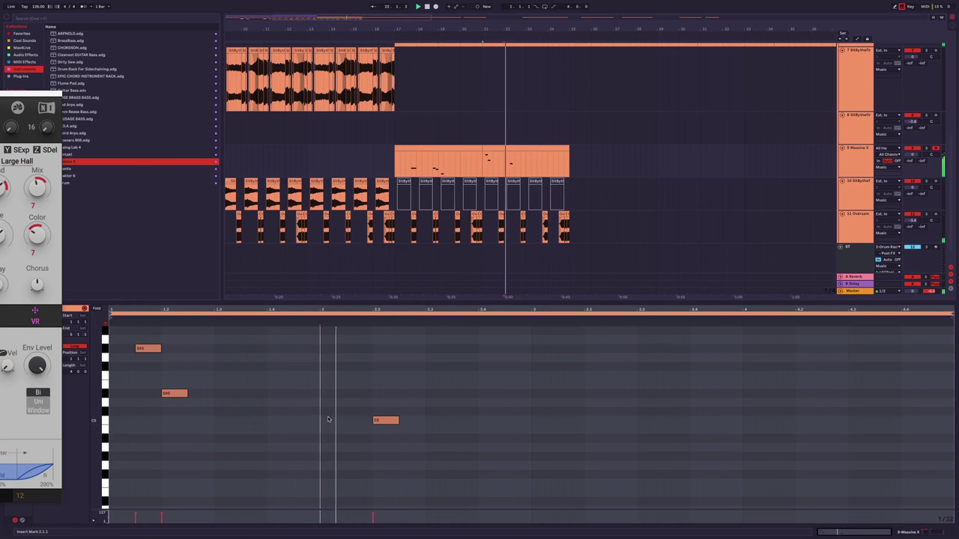
click(386, 420)
key(space)
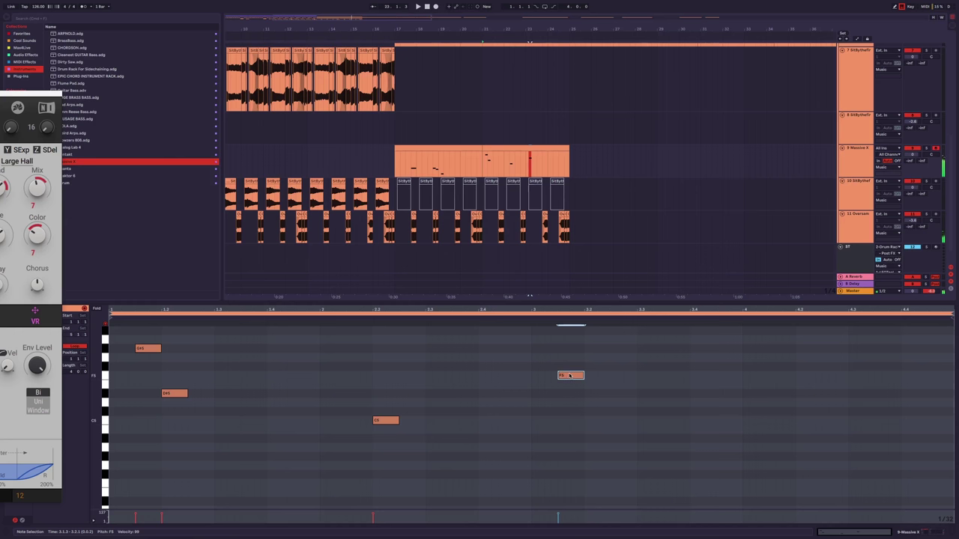
key(space)
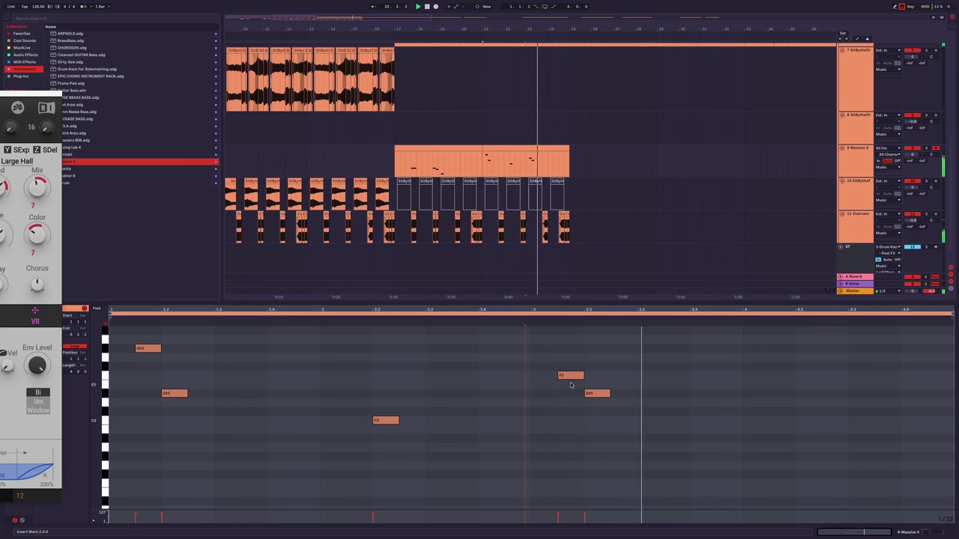
Add a short A#4 note at 4.2.1 in the Massive X clip at bar 21.
double_click(819, 424)
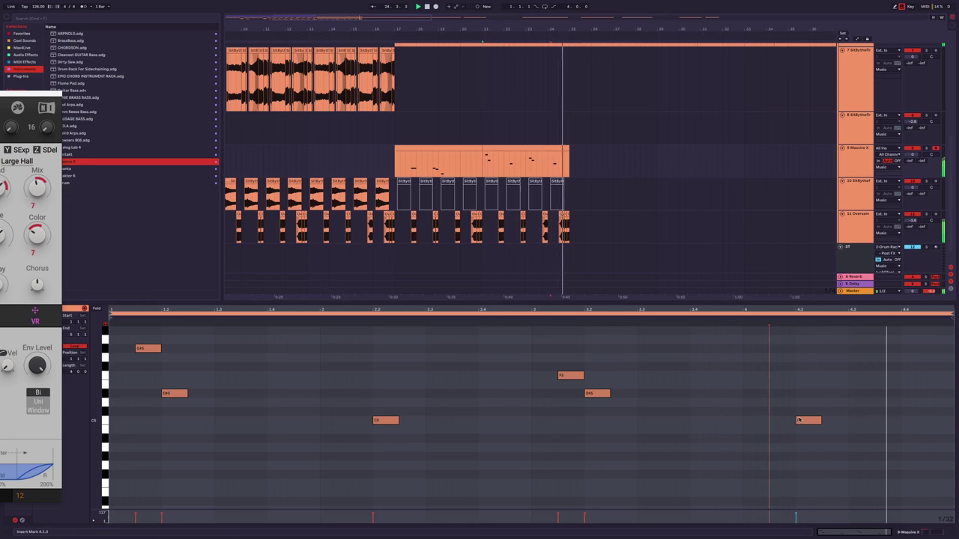
key(space)
key(Down)
key(Down)
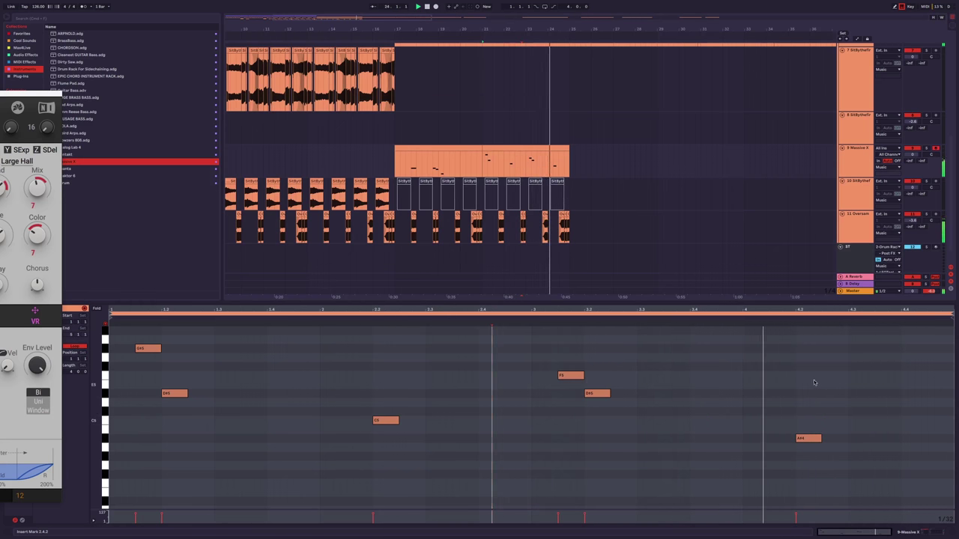
Display both Massive X clips from bar 17 to bar 25 together and listen to the whole melody.
click(444, 150)
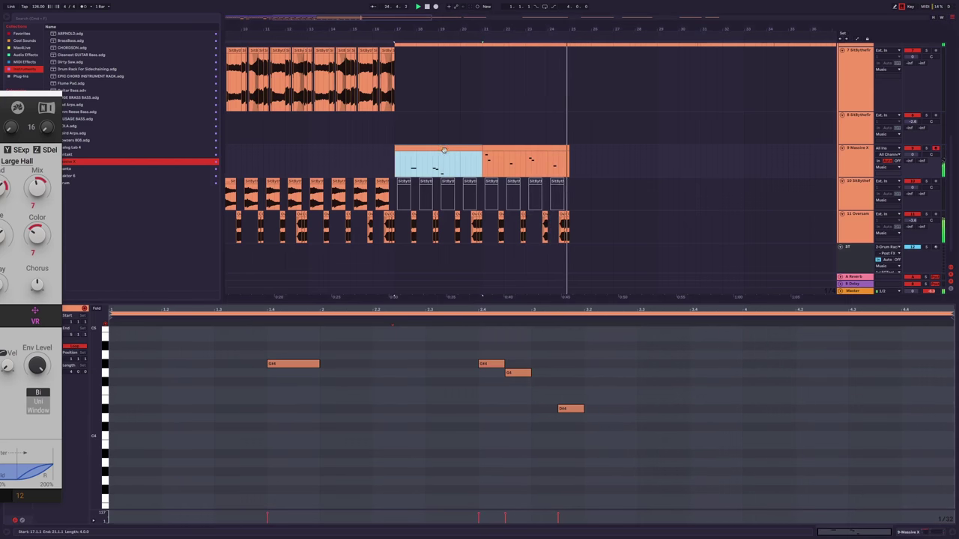
shift+click(491, 150)
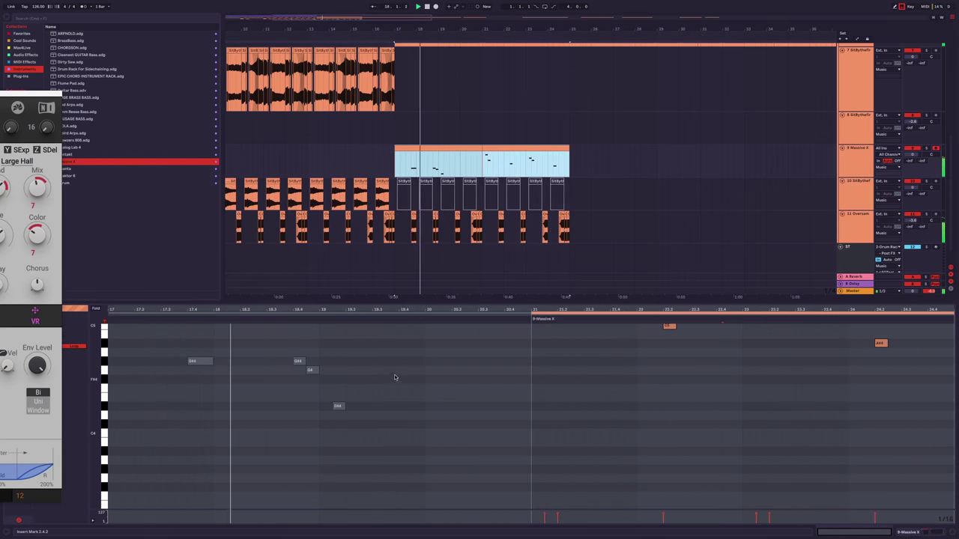
click(485, 159)
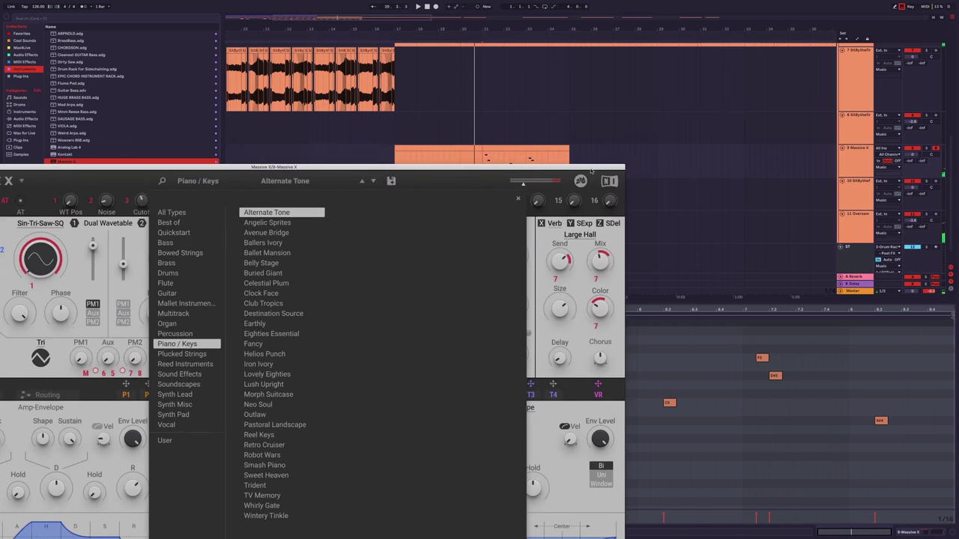
Load the Angelic Sprites preset from Piano / Keys in Massive X and compare it with Avenue Bridge during playback from bar 21.
click(485, 158)
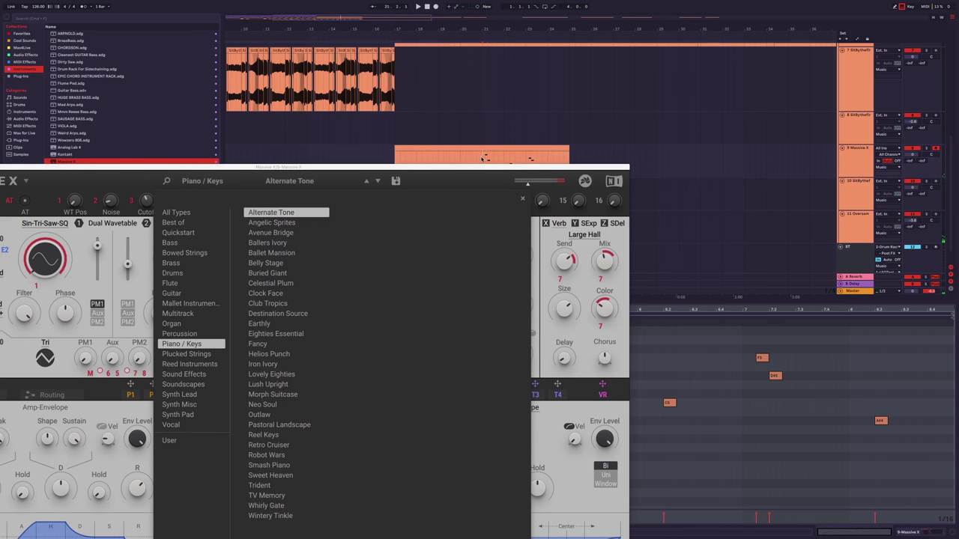
click(289, 223)
click(289, 222)
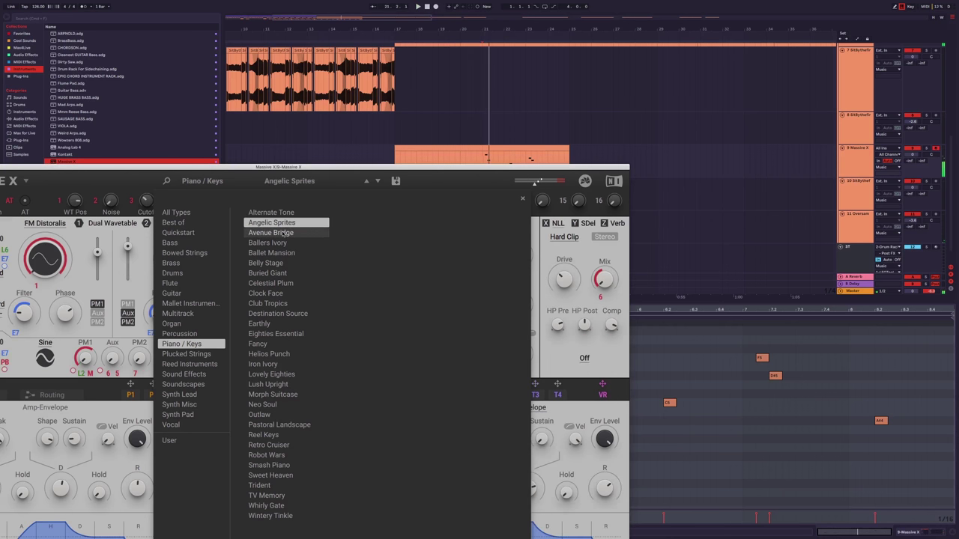
click(483, 156)
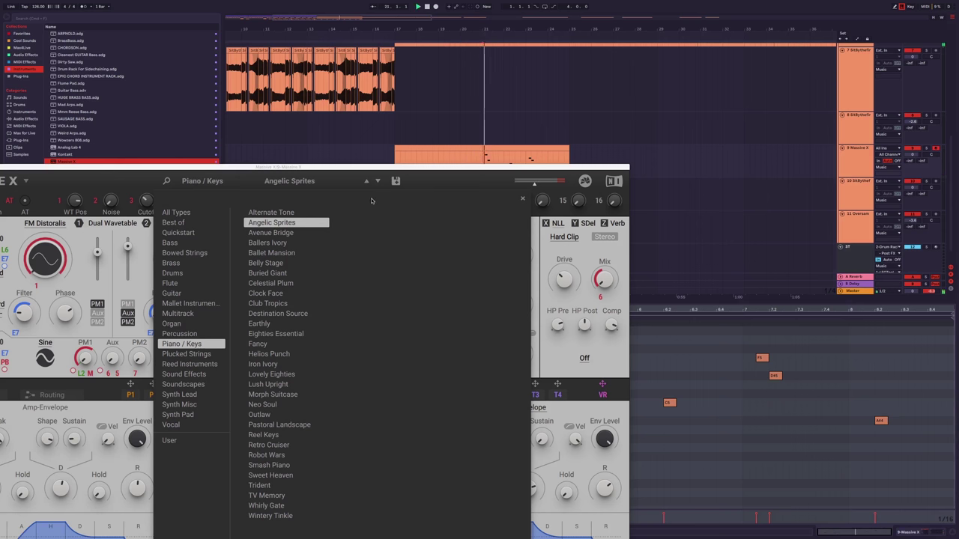
click(378, 181)
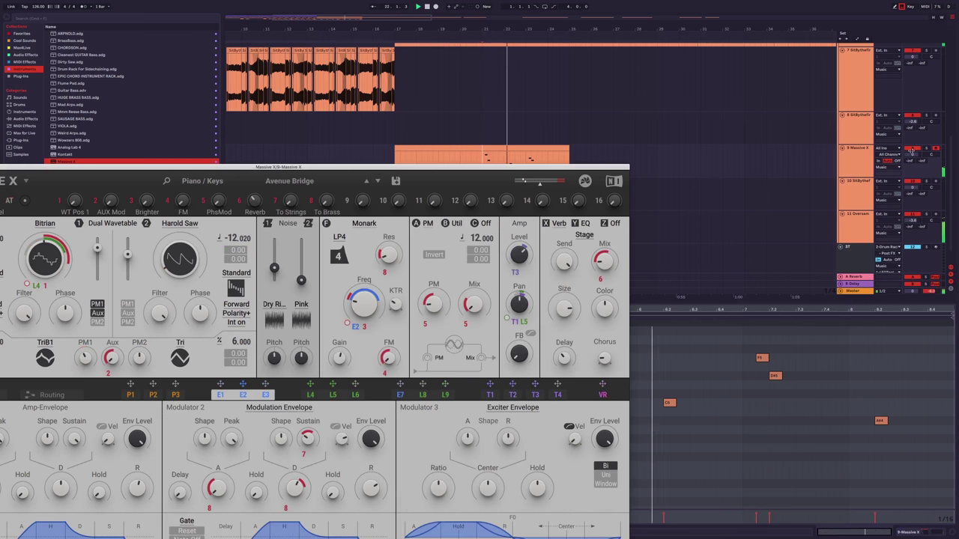
click(366, 182)
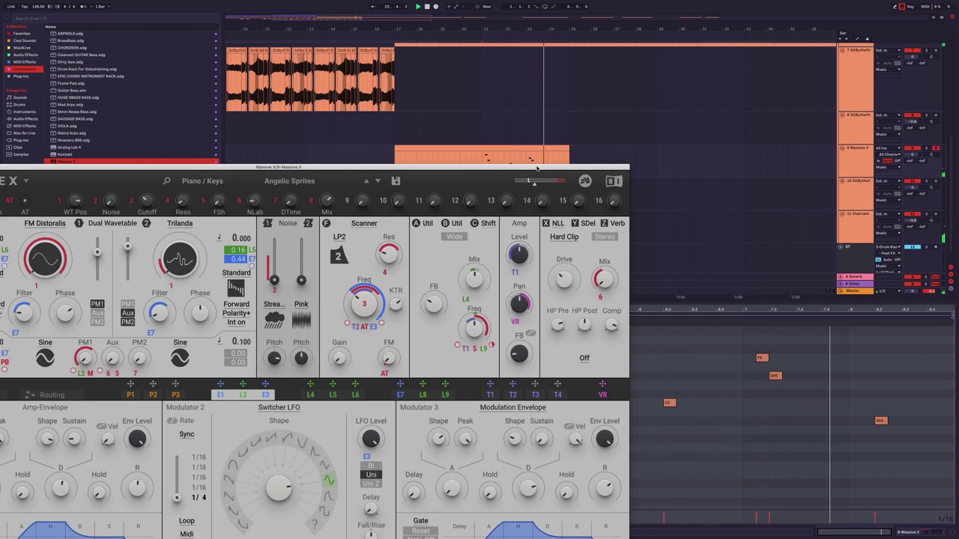
Lower the A#4 note at 8.2.1 at the end of the Massive X melody to G#4.
drag(536, 170, 453, 269)
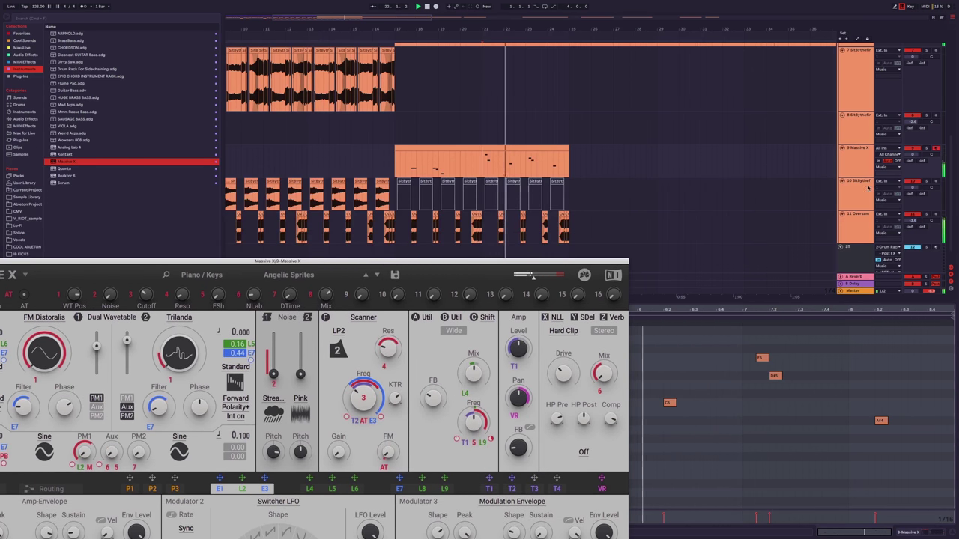
click(913, 153)
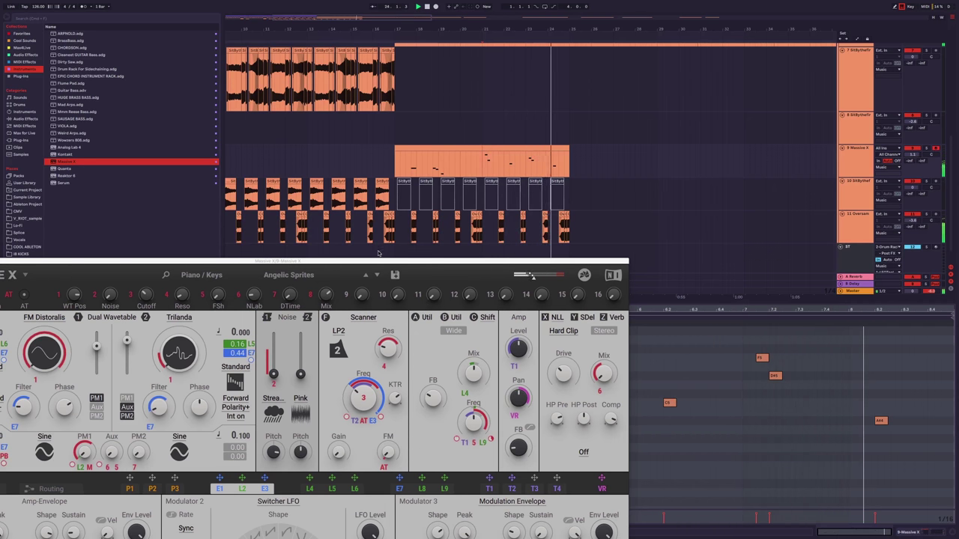
drag(880, 421, 881, 438)
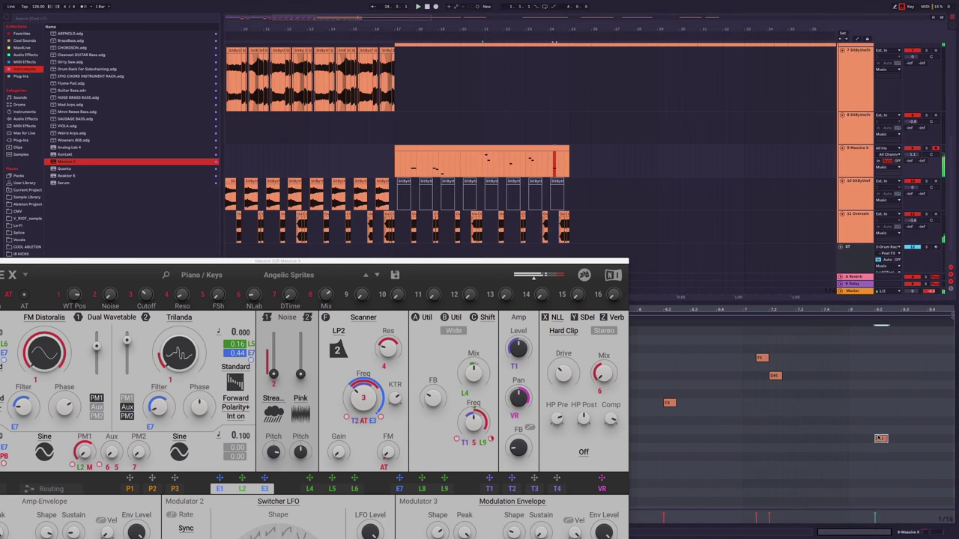
Play the melody from bar 17 with both Massive X clips fully displayed and the plug-in window moved aside.
key(space)
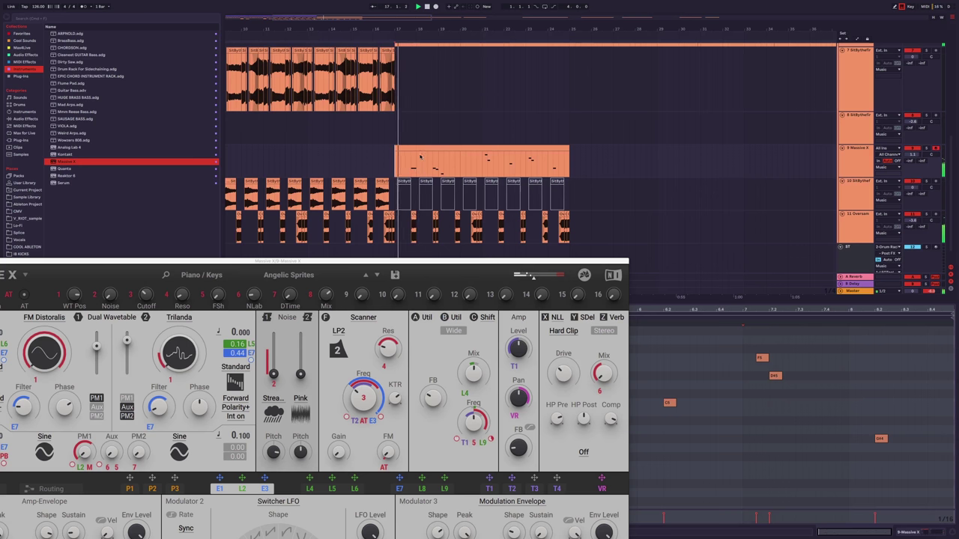
click(425, 151)
drag(614, 262, 72, 135)
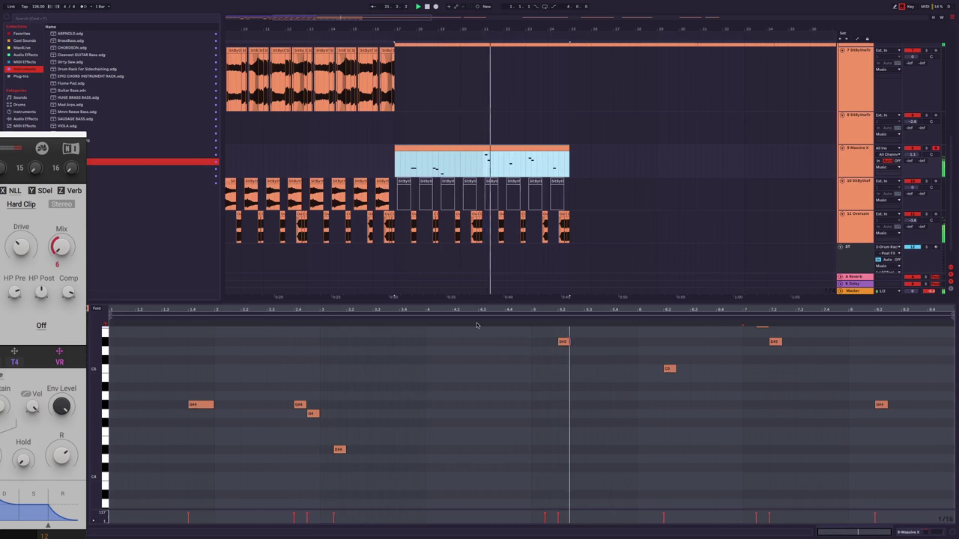
scroll(636, 397, up, 2)
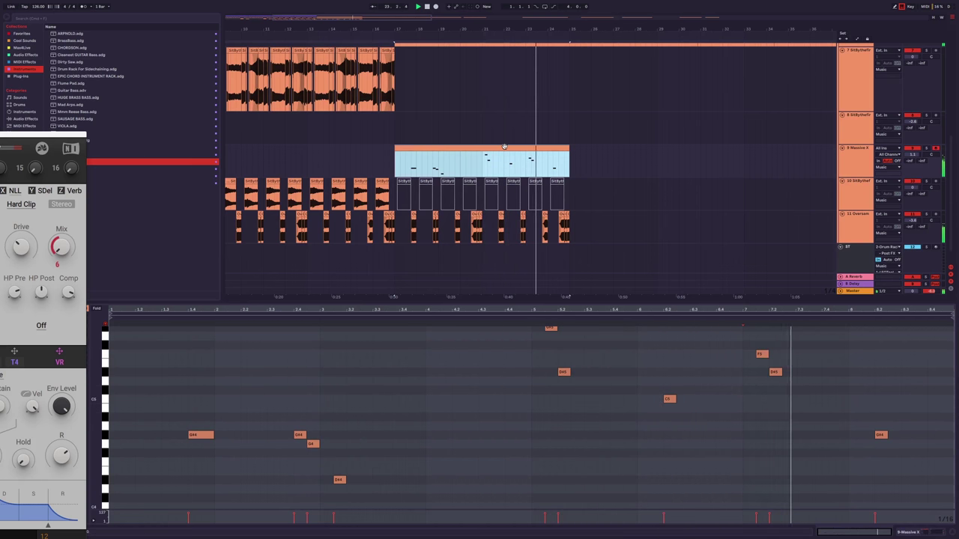
Move the first Massive X clip to just after bar 25 and put a copy of the bar 21 clip at bar 17.
click(482, 164)
drag(486, 159, 405, 159)
key(ctrl+d)
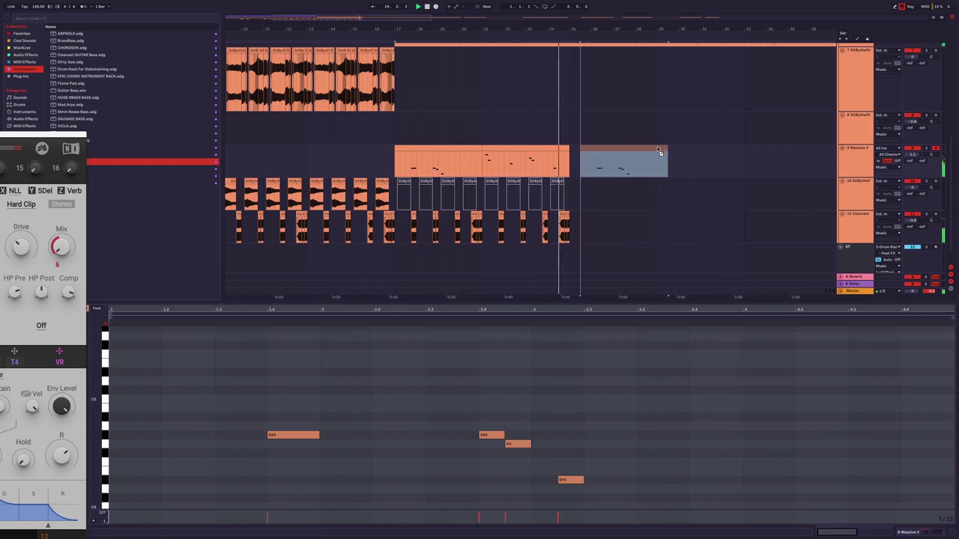
drag(492, 159, 431, 159)
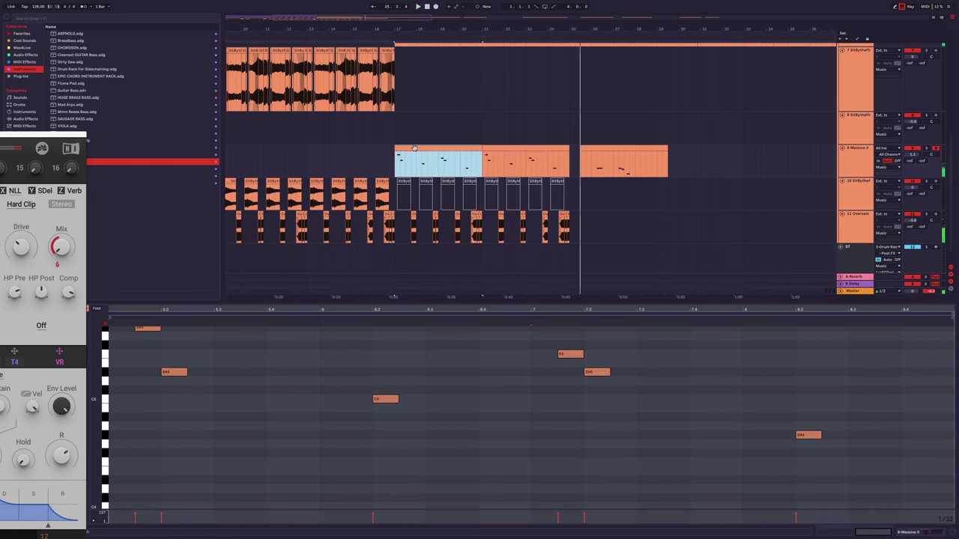
Add short notes C5 at 6.4.1 and F5 at 6.4.3 in the Massive X clip at bar 17.
click(247, 379)
drag(360, 298, 361, 163)
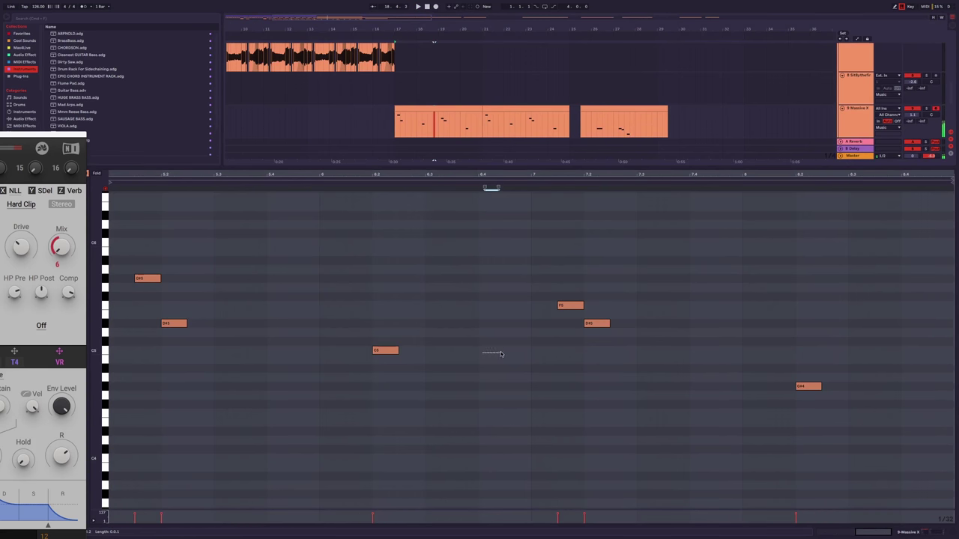
drag(501, 354, 480, 353)
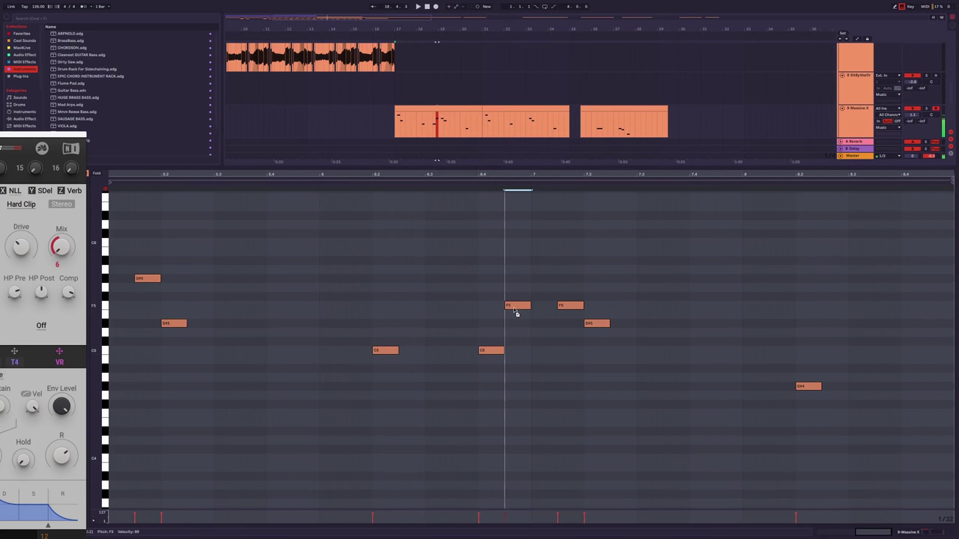
Delete the F5 at 7.1.3 in the bar 17 clip, move the D#5 to 7.1.3 and listen to the change.
click(569, 308)
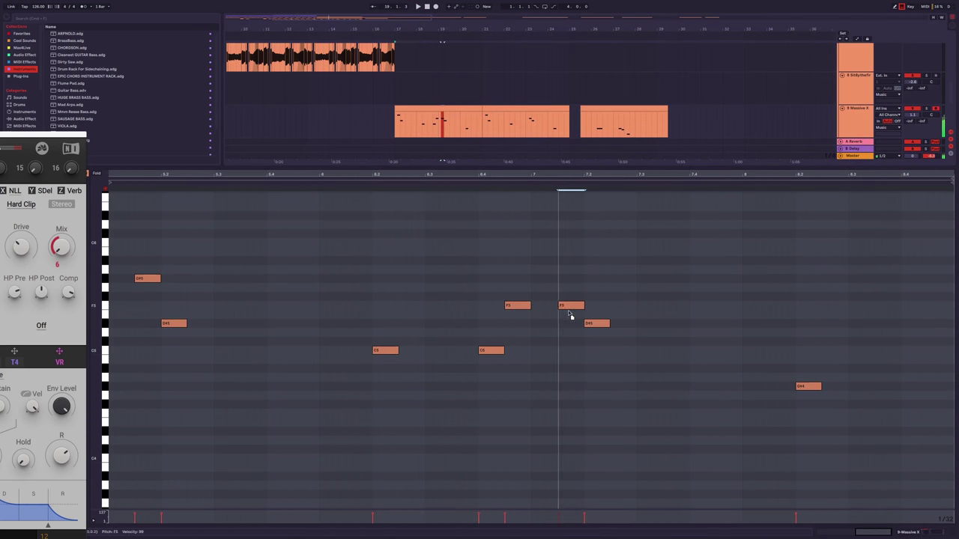
double_click(572, 324)
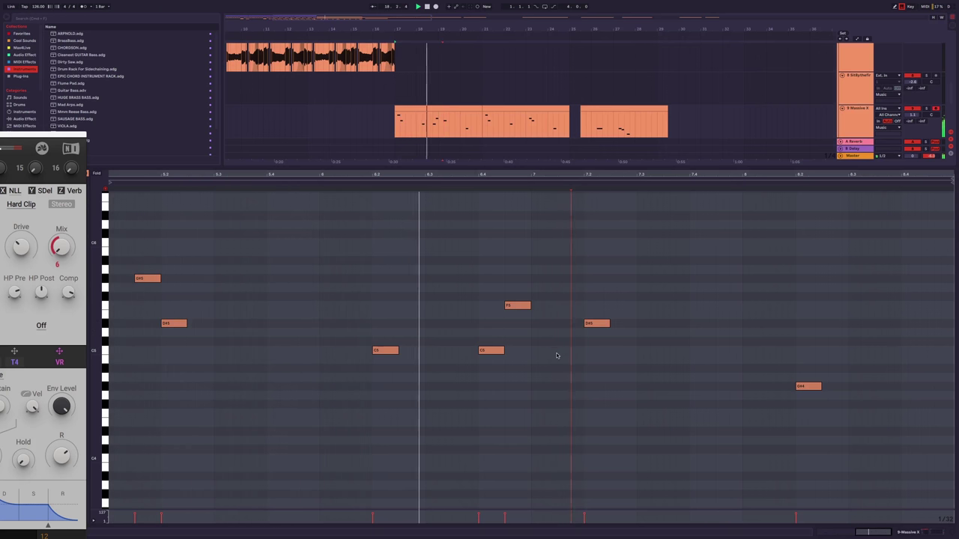
drag(590, 326, 564, 327)
key(space)
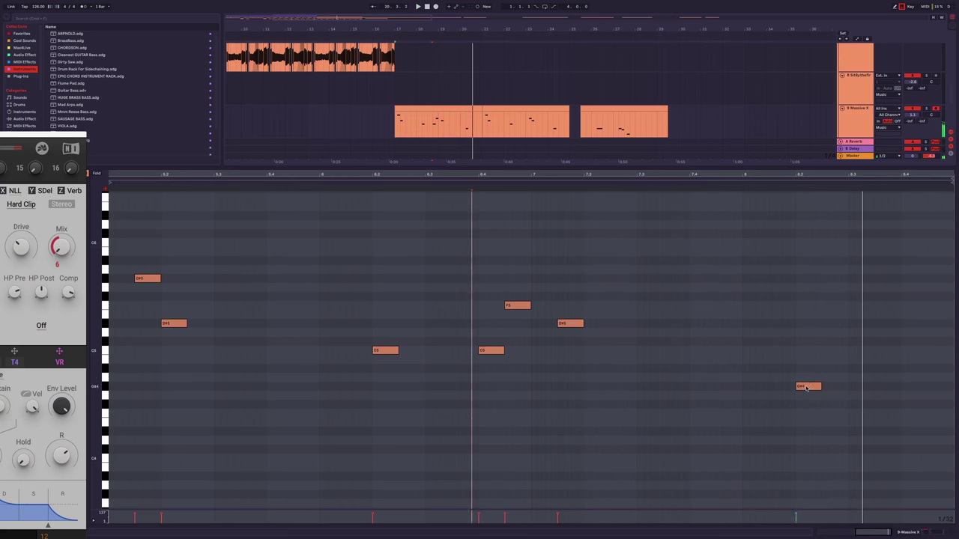
Add short notes A#4 at 8.2.3 and G#4 at 8.3.3 in the Massive X clip at bar 17.
double_click(831, 382)
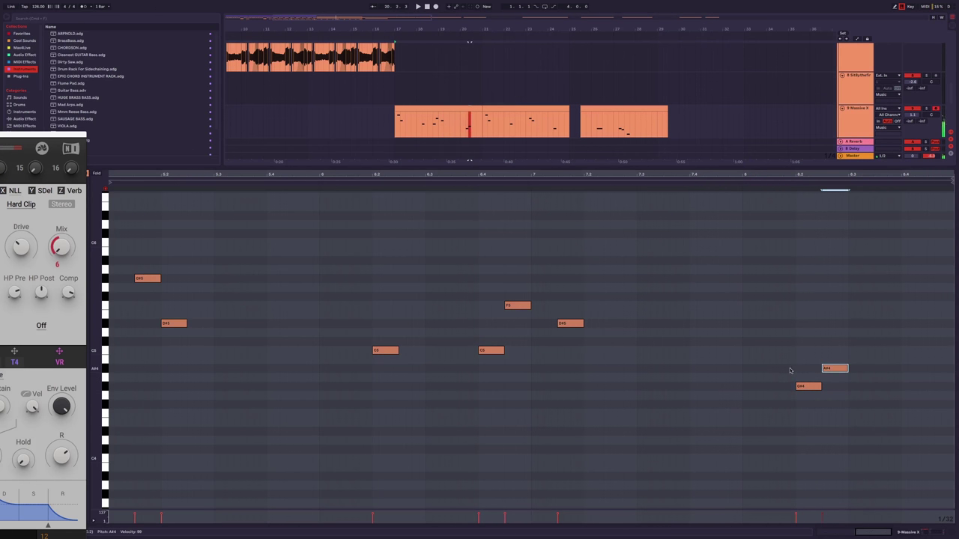
double_click(888, 386)
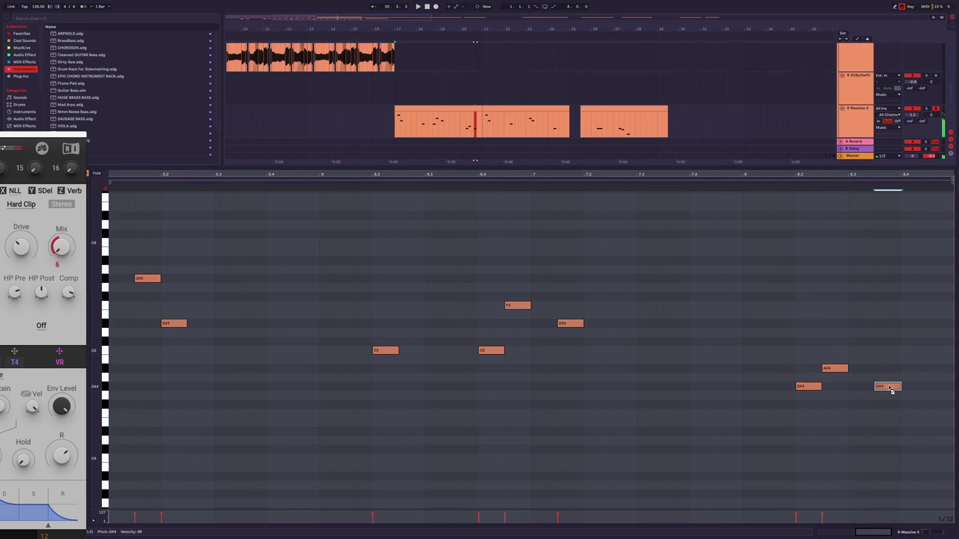
Close the note editor and listen to the whole arrangement from bar 17.
click(383, 116)
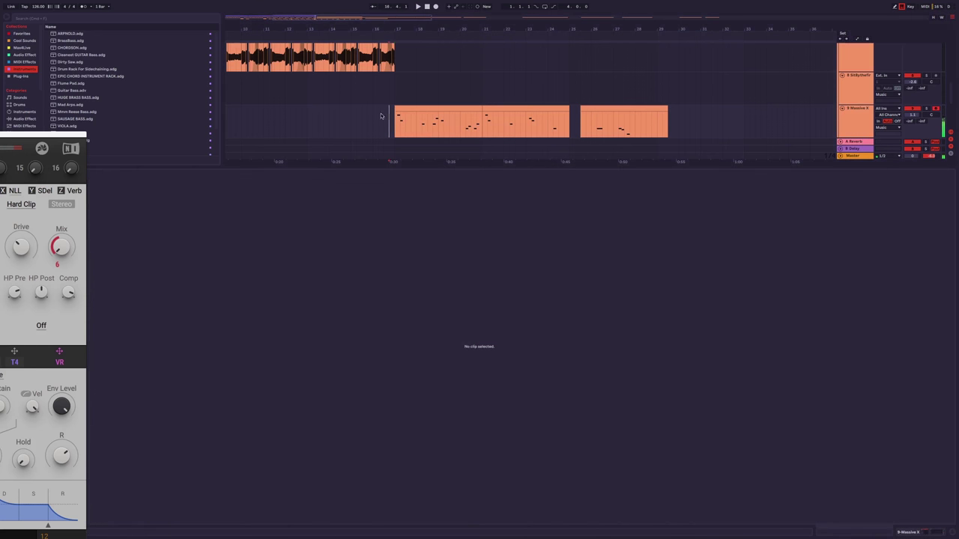
drag(412, 167, 412, 194)
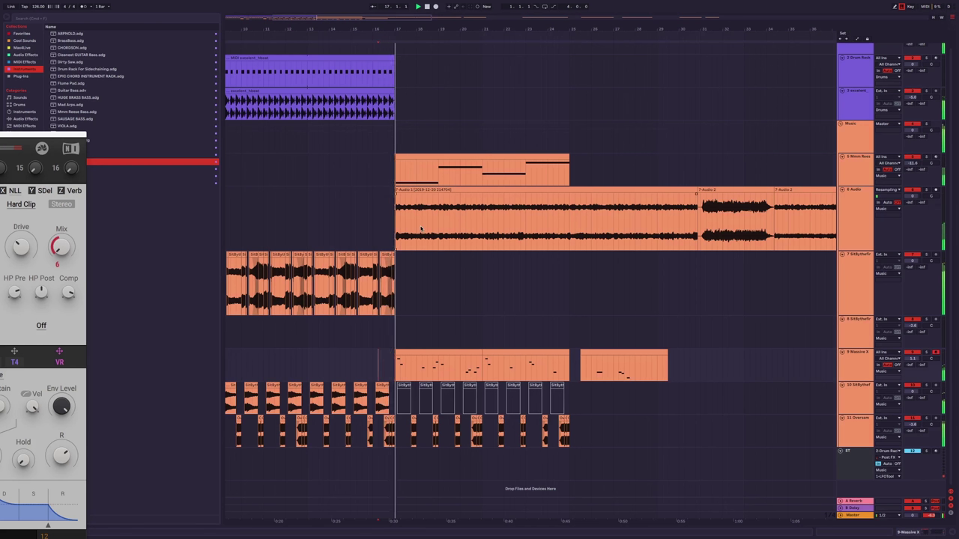
scroll(421, 228, up, 1)
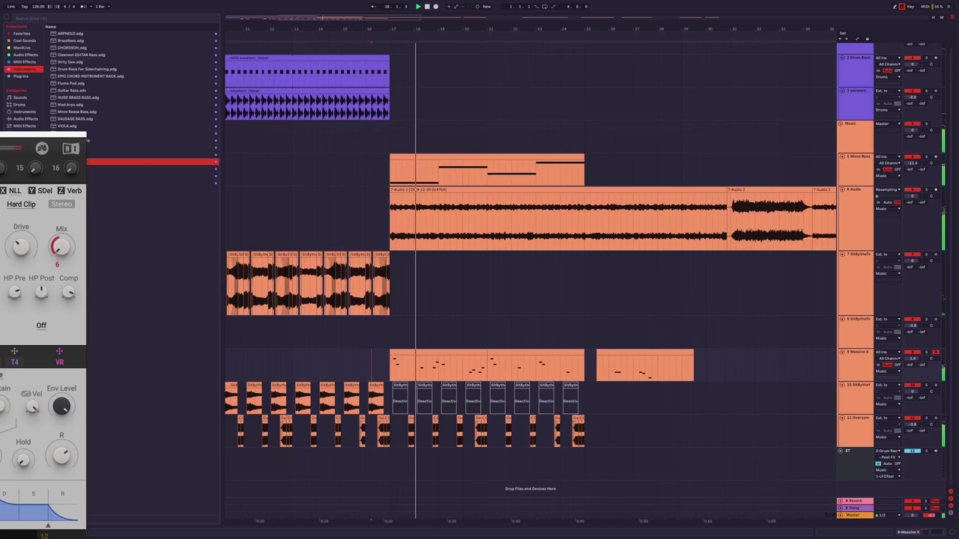
scroll(576, 303, right, 1)
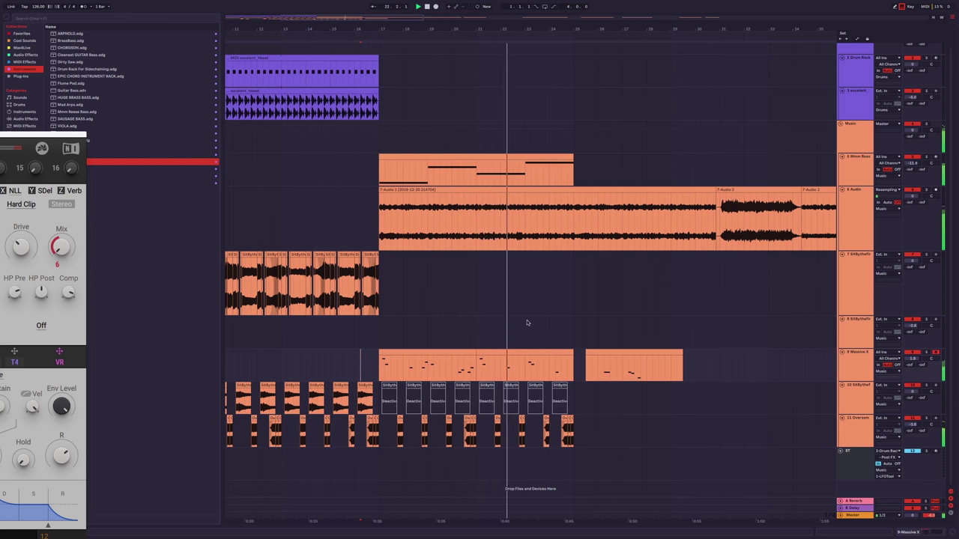
In the bar 21 clip, add C5 at 6.4.1 and F5 at 6.4.3, delete the F5 at 7.1.3 and move D#5 there.
double_click(545, 360)
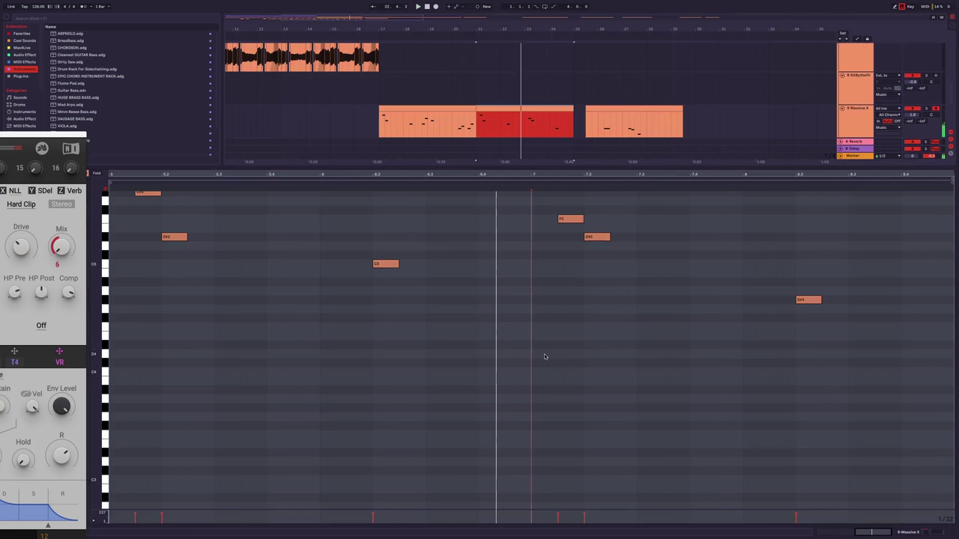
click(480, 266)
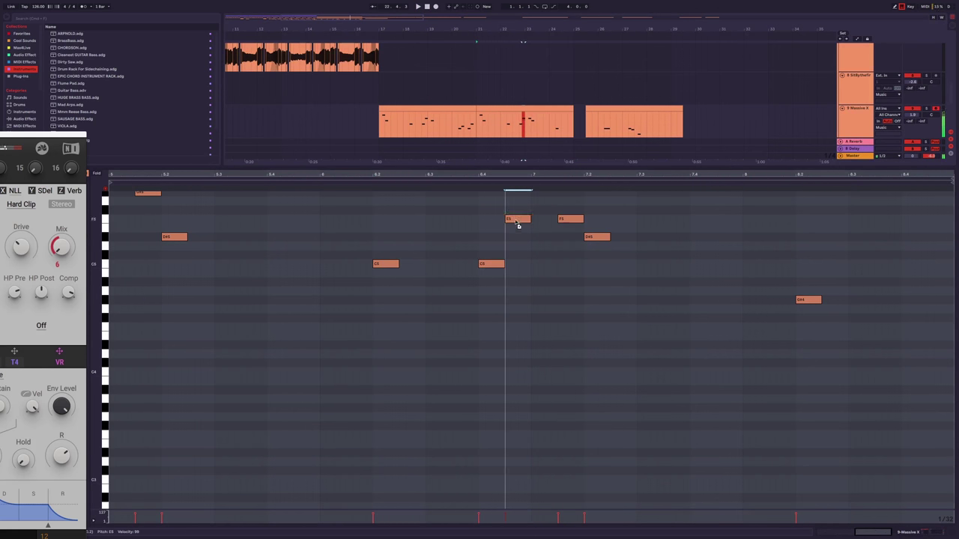
key(Delete)
click(473, 247)
key(space)
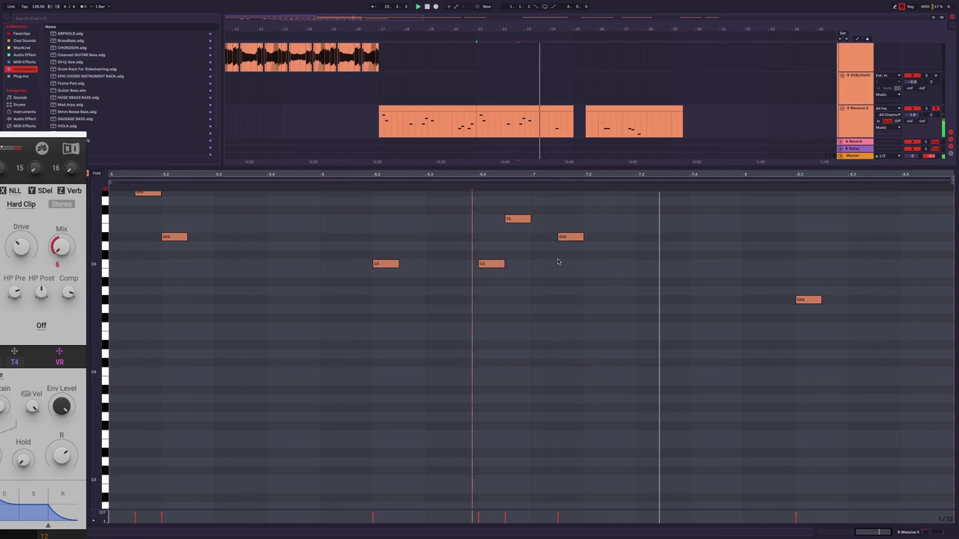
Return to the full arrangement and move the third Massive X clip so it starts at bar 25.
key(super+alt+l)
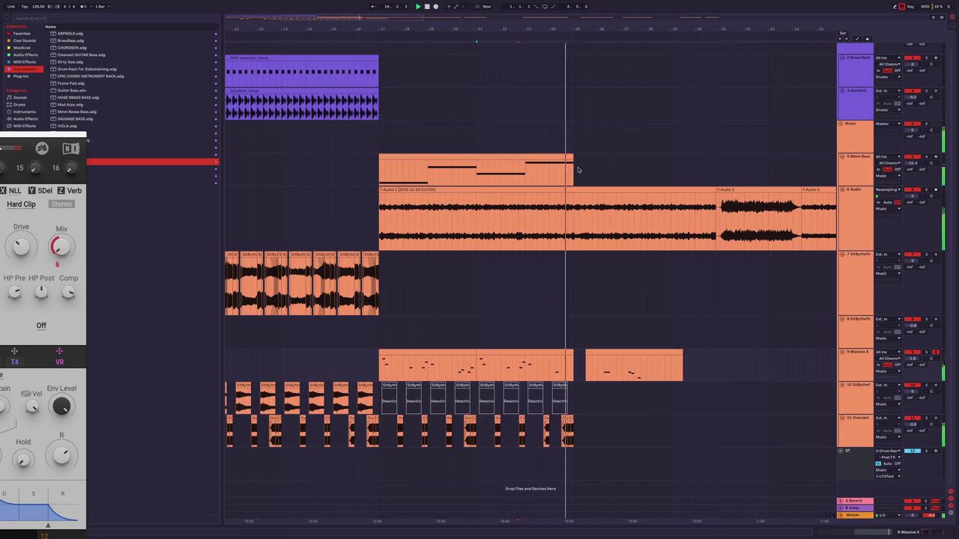
click(427, 335)
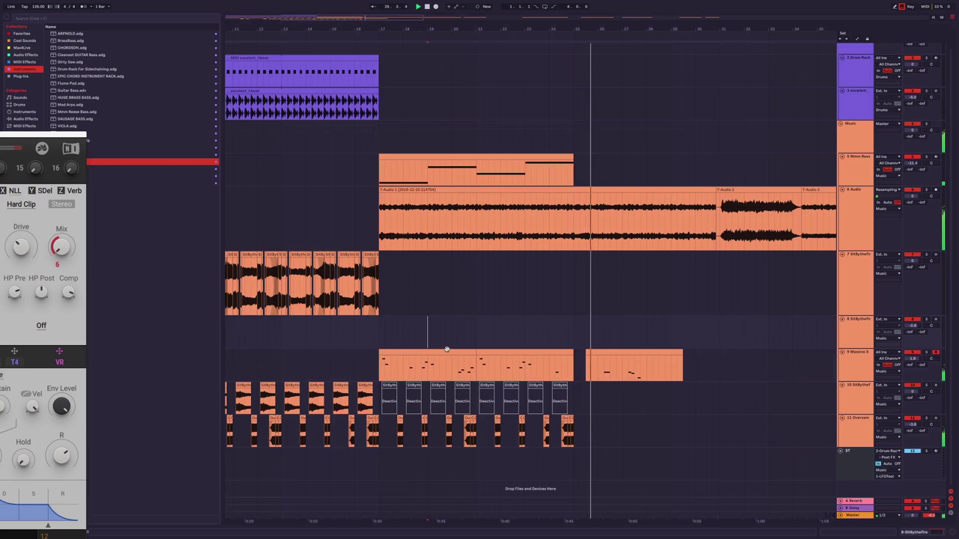
drag(639, 365, 628, 363)
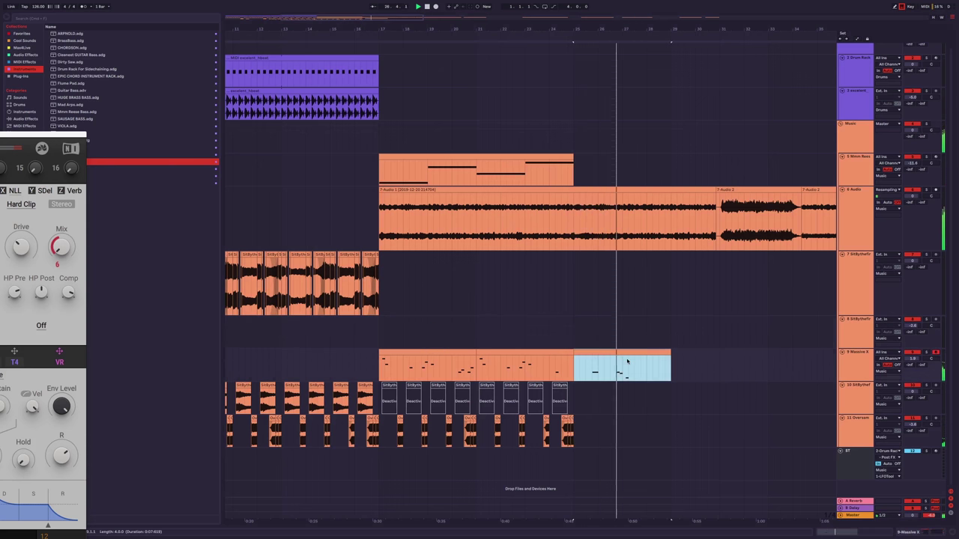
Add short notes C4 at 3.4.1, F4 at 3.4.3 and D#4 at 4.1.3 in the Massive X clip at bar 25.
key(super+alt+l)
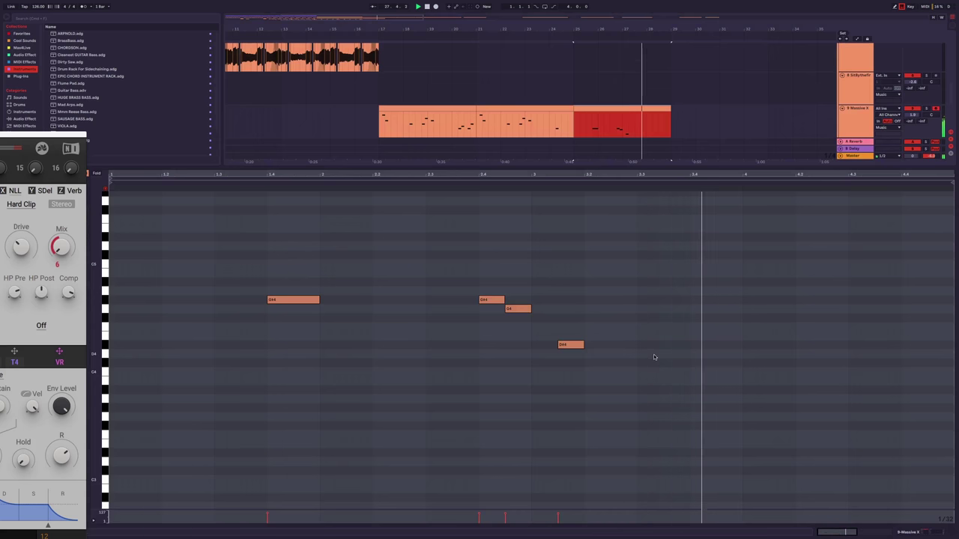
click(564, 356)
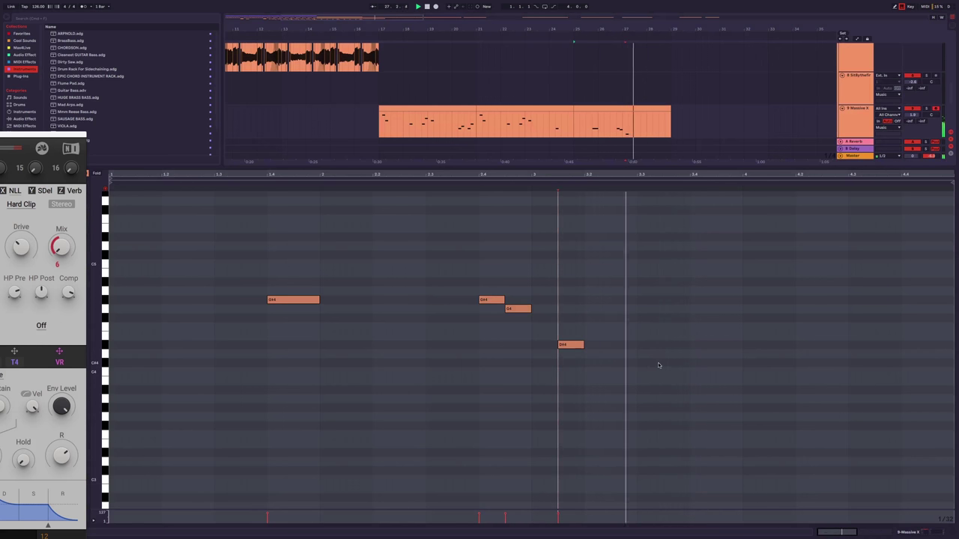
click(448, 349)
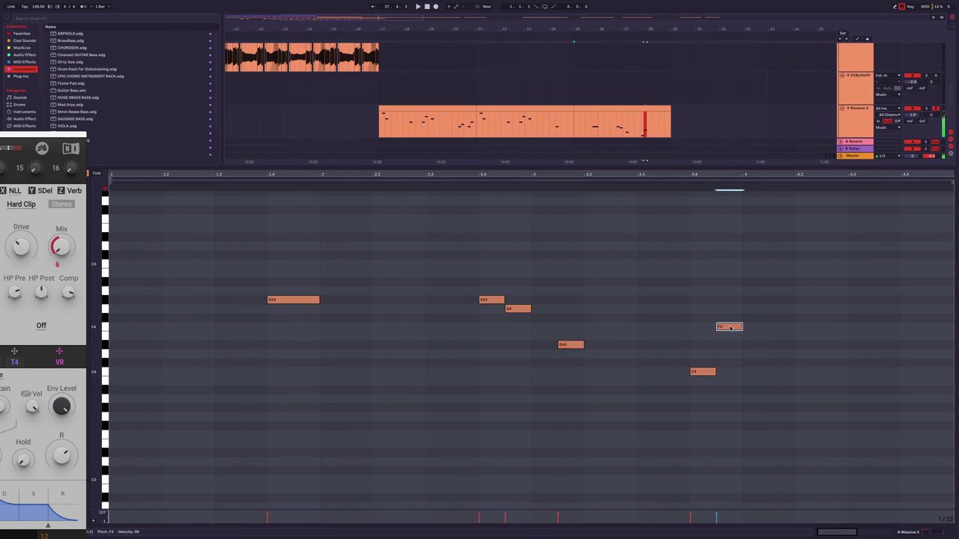
key(space)
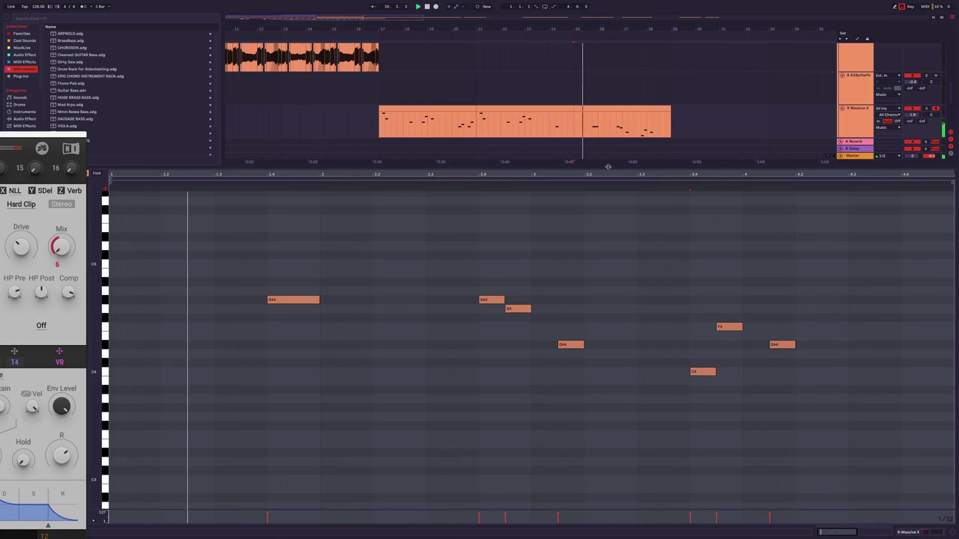
Duplicate the bar 25 Massive X clip to bar 29 in the full arrangement and move the plug-in window out of the way.
drag(608, 166, 608, 516)
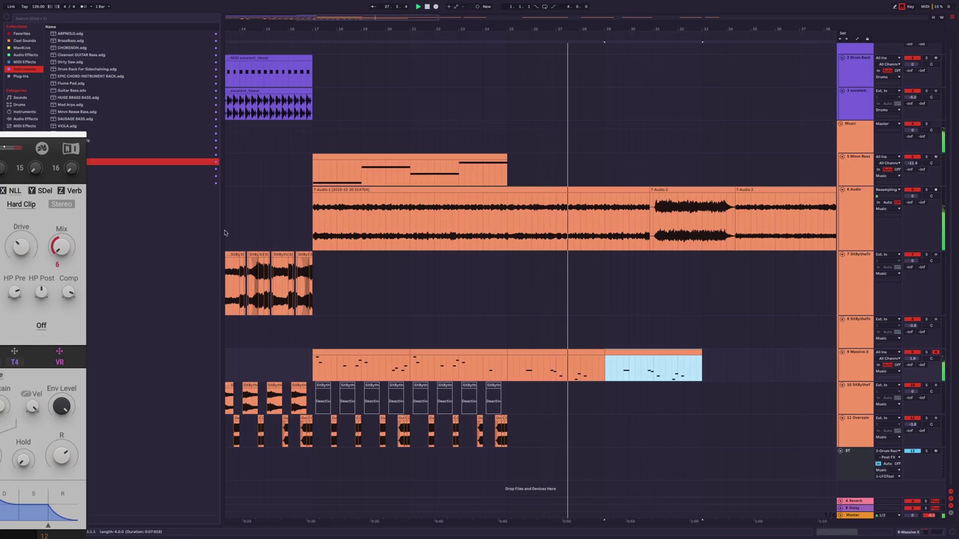
drag(72, 135, 26, 399)
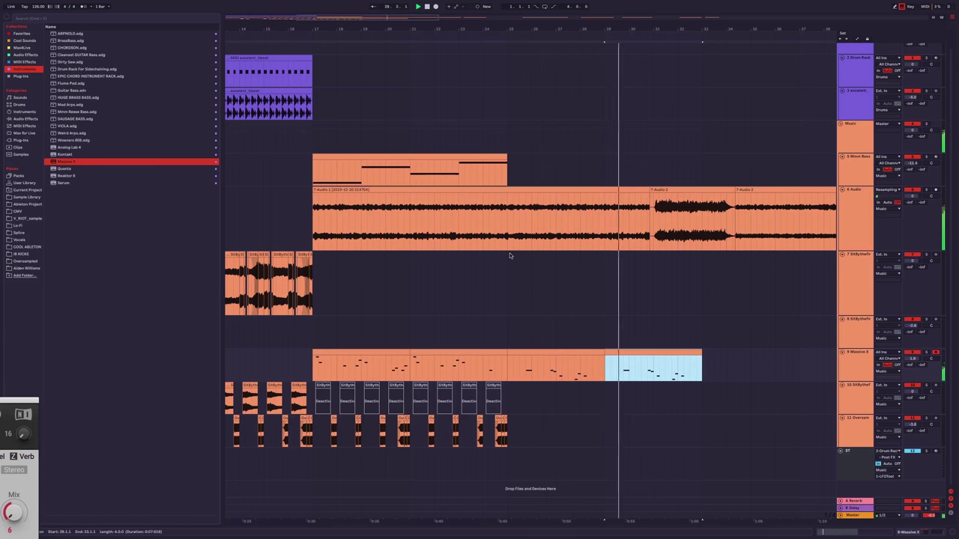
Show the MIDI Effects collection in the browser and deactivate the resampled audio clip that starts at about bar 30.4.
click(32, 140)
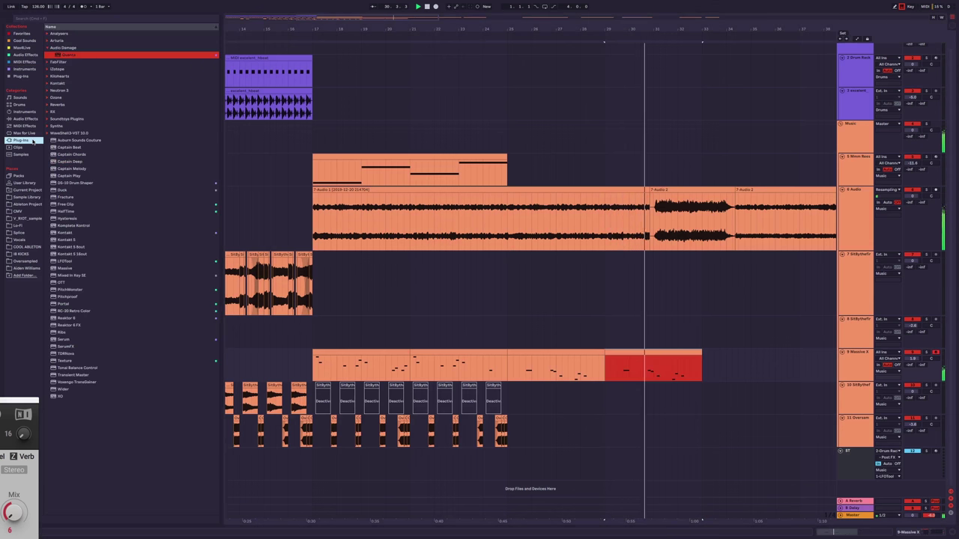
click(26, 62)
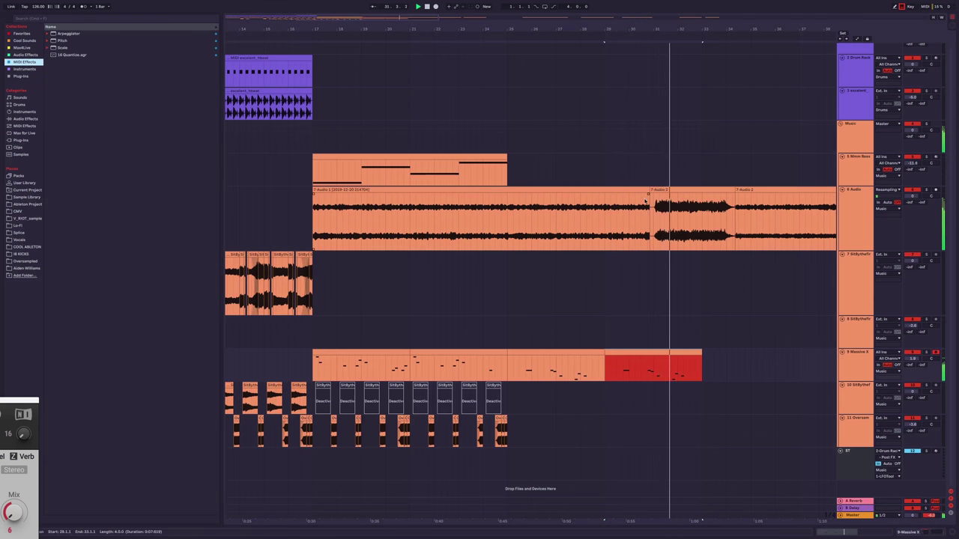
click(668, 197)
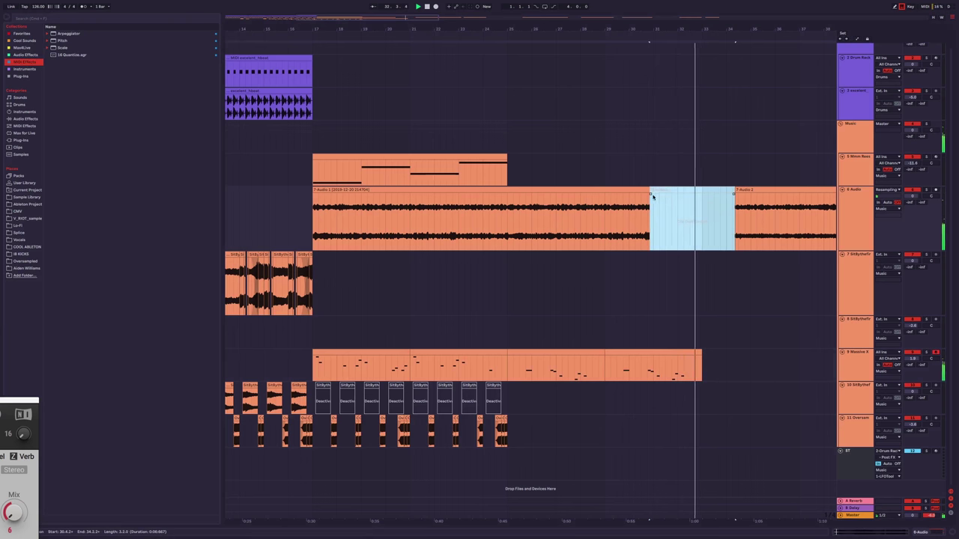
scroll(695, 180, right, 2)
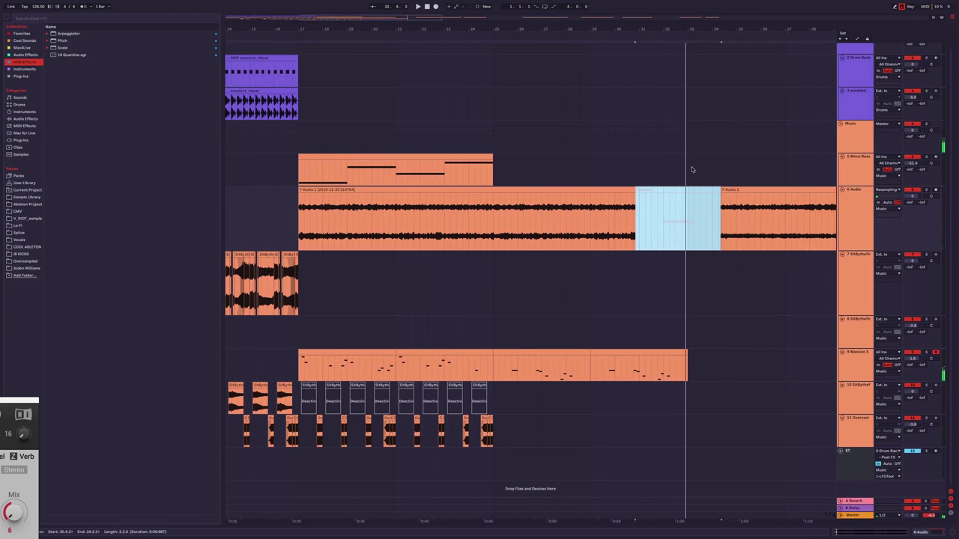
Arm the reese bass track, play the arrangement from bar 16.3.1 and select the reese bass clip at bar 17.
key(0)
click(426, 159)
click(935, 158)
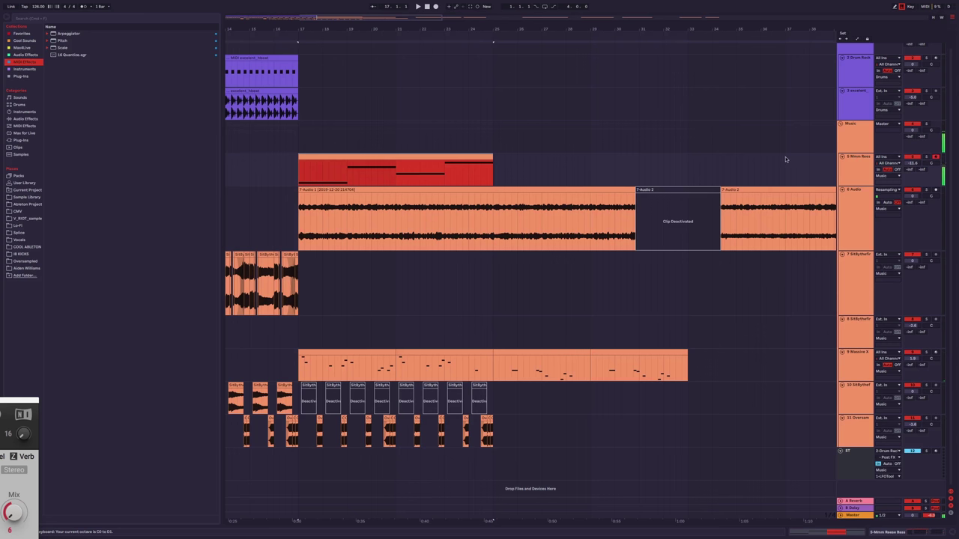
click(285, 337)
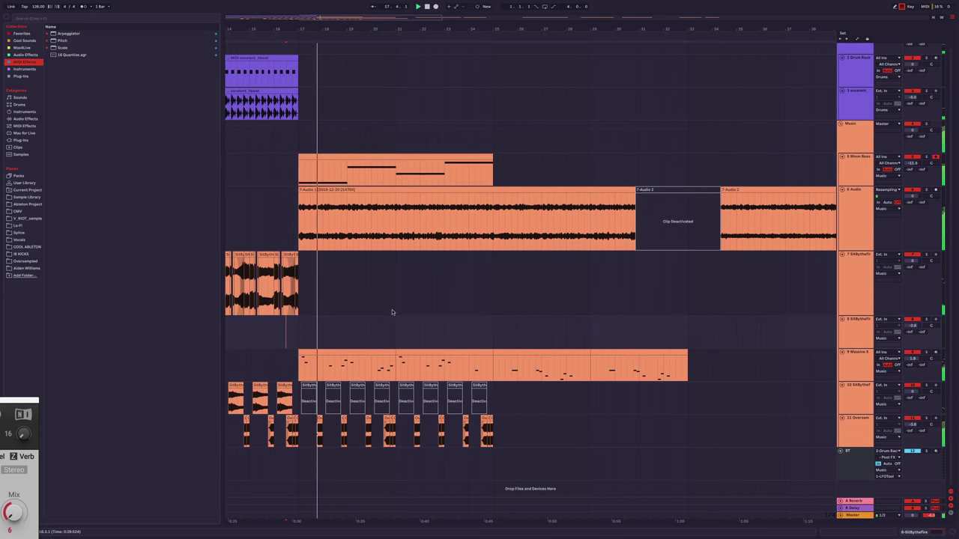
click(469, 163)
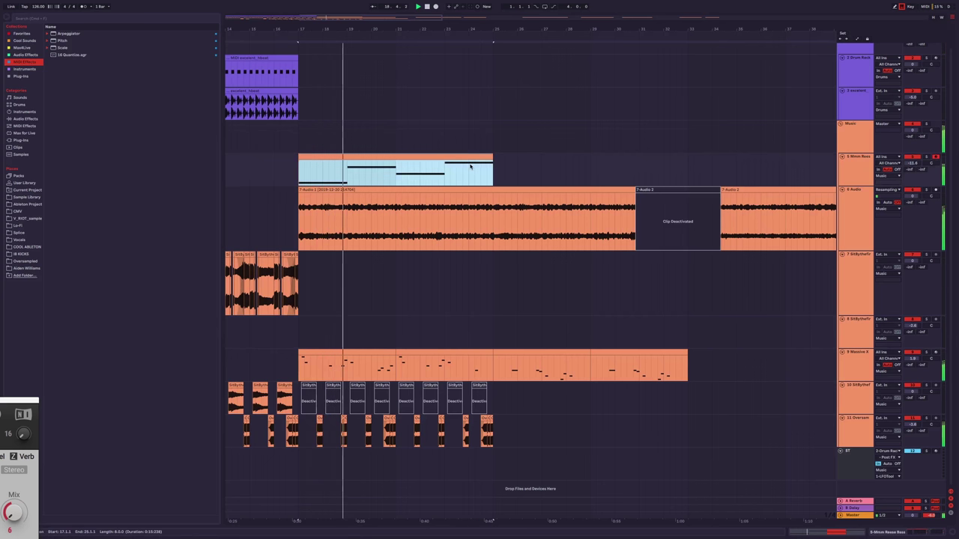
Bring the Massive X plug-in window fully into view and close it.
drag(27, 403, 571, 221)
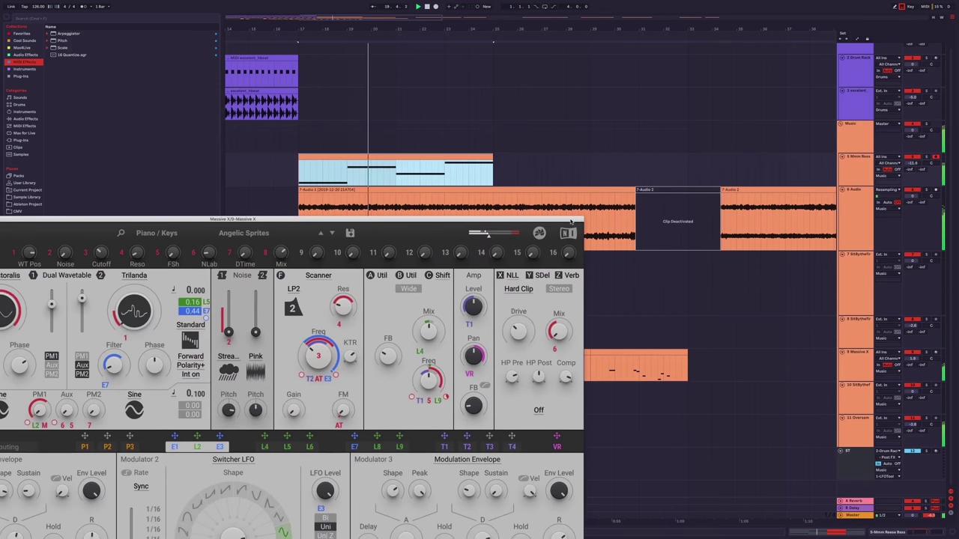
drag(34, 224, 197, 230)
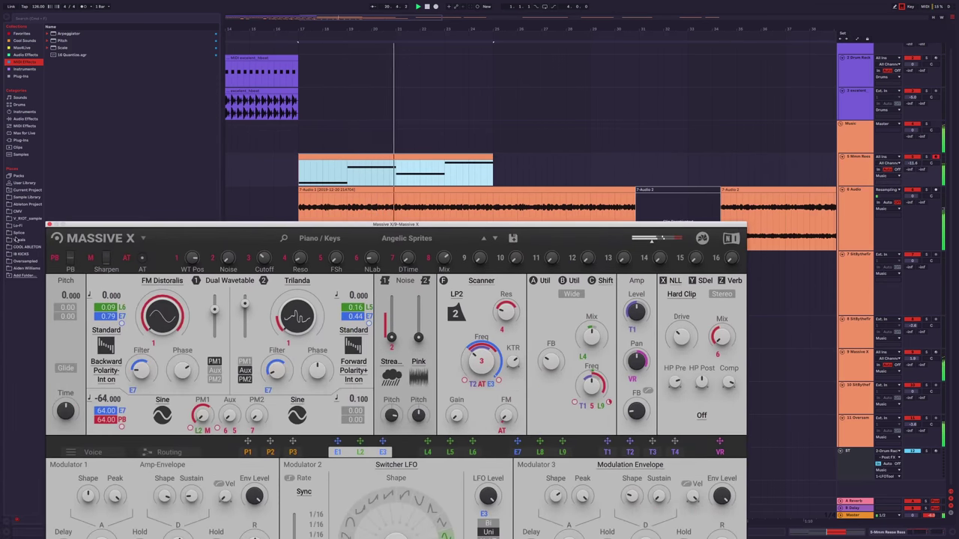
click(49, 225)
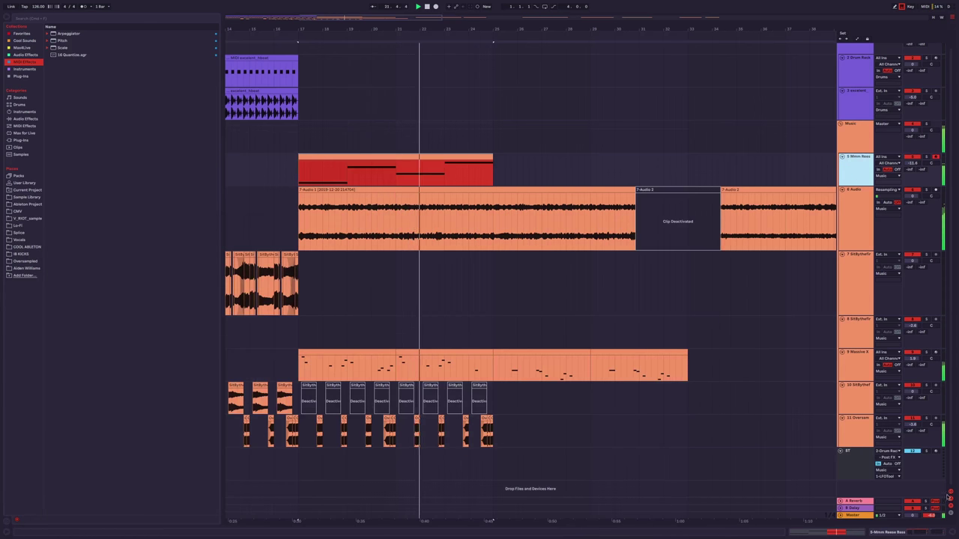
Show the Massive X track's device chain and roll off its lows at about 300 Hz with the EQ Eight.
scroll(655, 328, down, 2)
scroll(655, 328, down, 1)
click(655, 327)
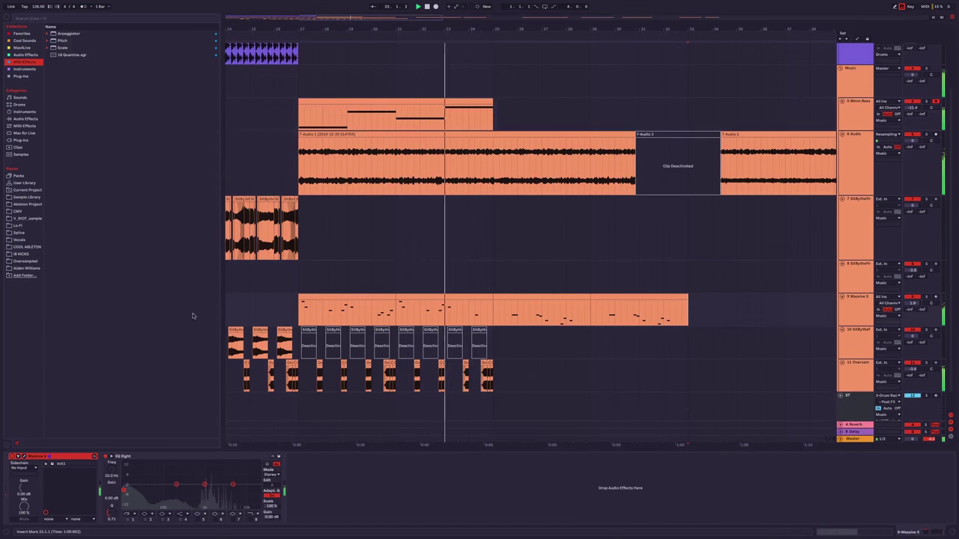
drag(125, 476, 167, 487)
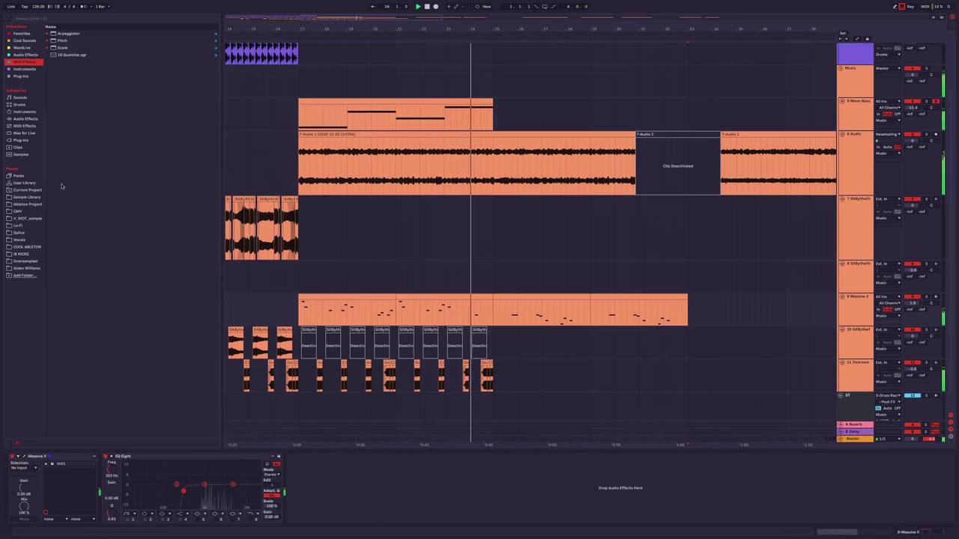
Add the OTT preset after the EQ Eight on the Massive X track, lower its Amount, and replay from bar 16.4.1.
click(20, 140)
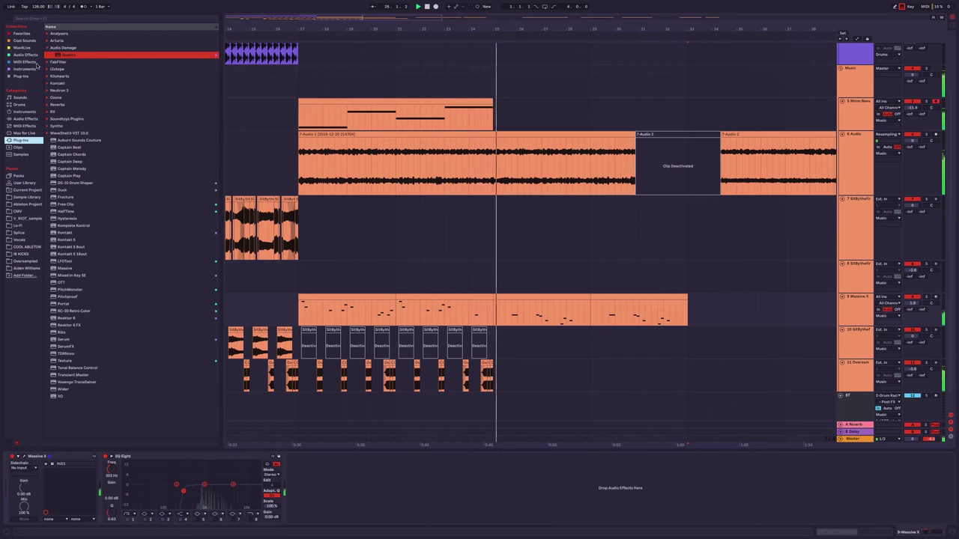
click(37, 76)
click(29, 55)
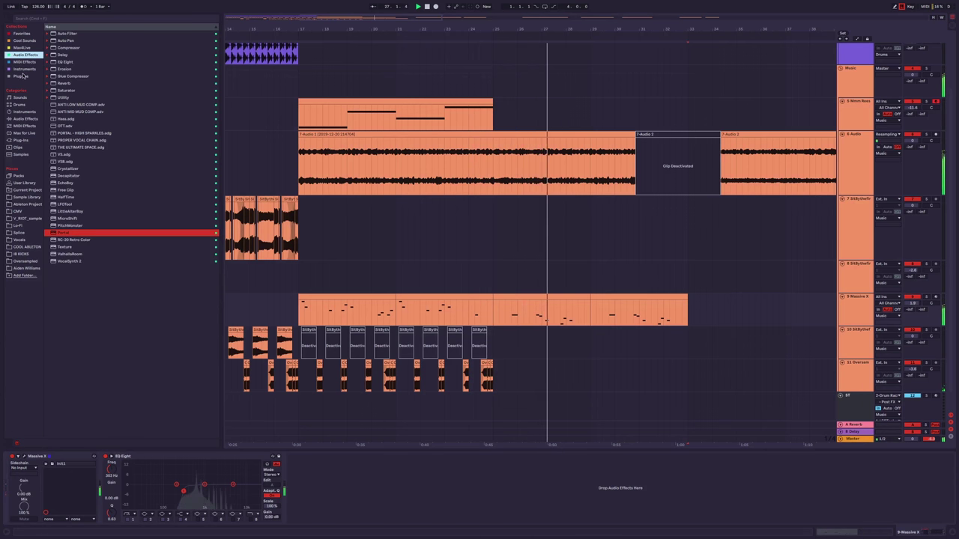
click(75, 125)
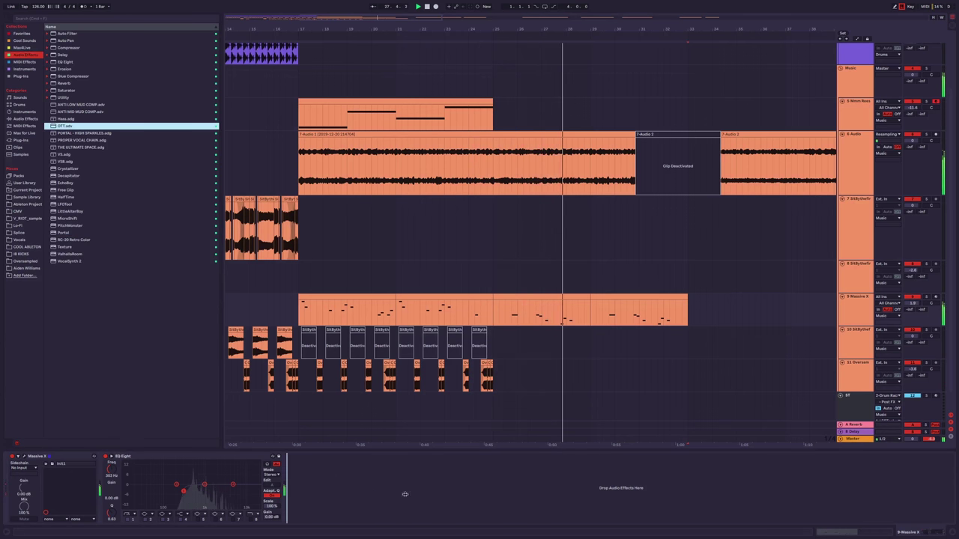
drag(405, 495, 405, 495)
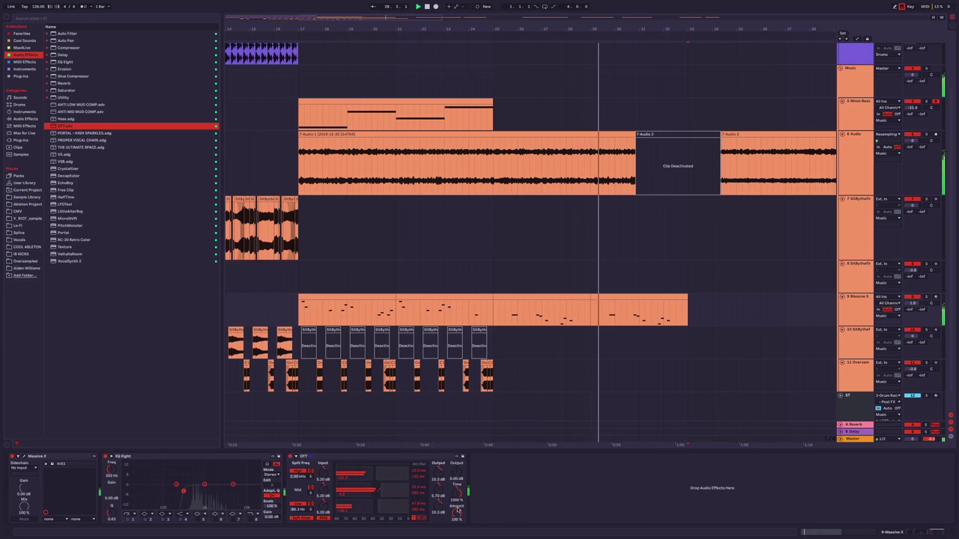
drag(458, 500, 458, 510)
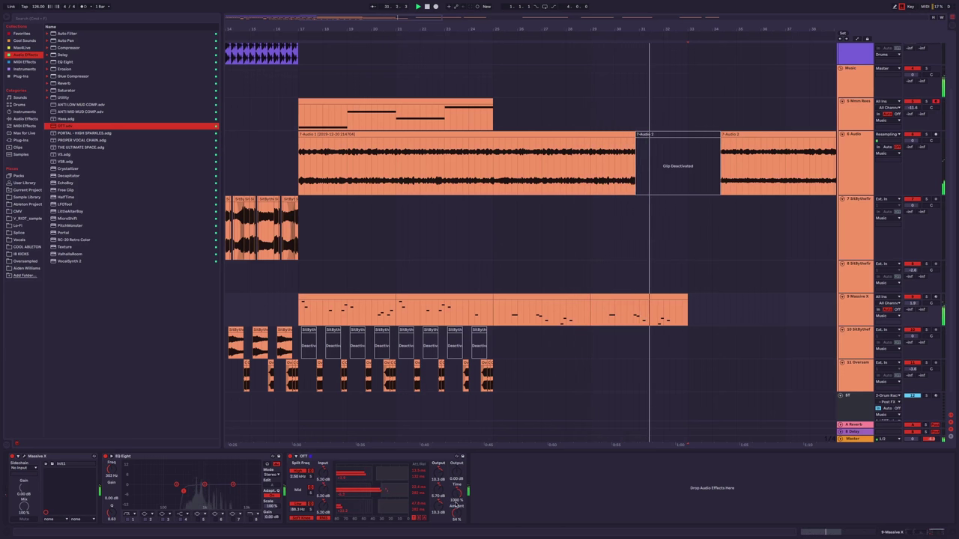
click(292, 314)
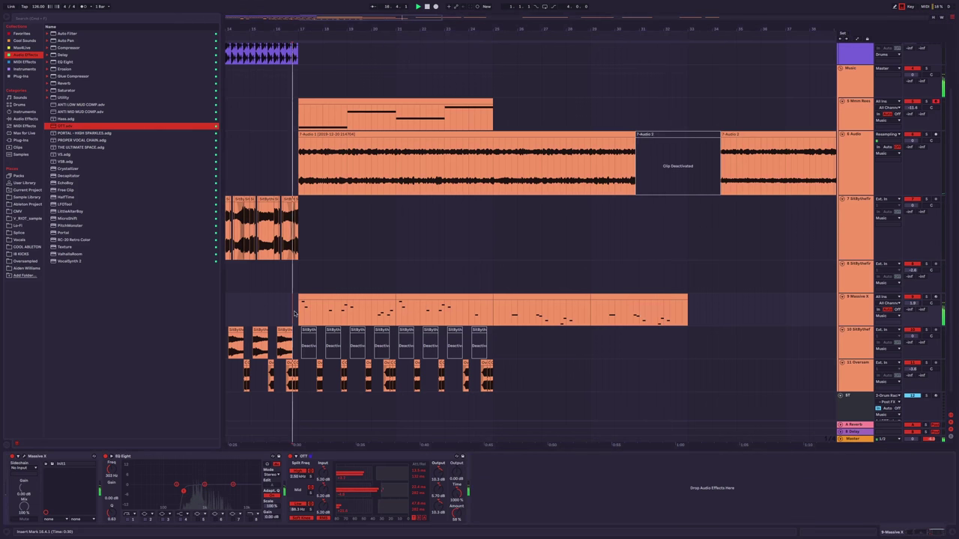
Insert the OTT preset between EQ Eight and THE ULTIMATE SPACE on the Oversampled vocal track and set its Amount to 33%.
click(324, 382)
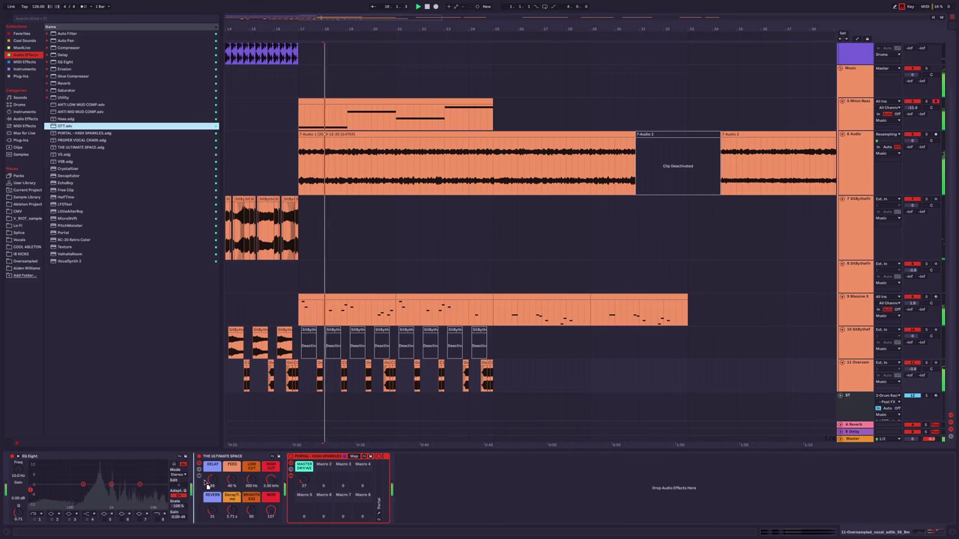
key(Return)
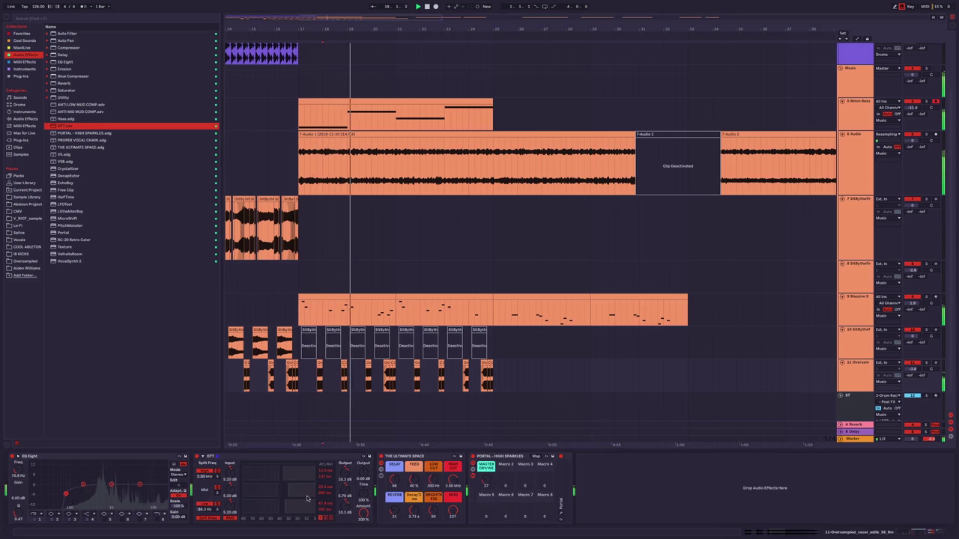
drag(363, 512, 364, 534)
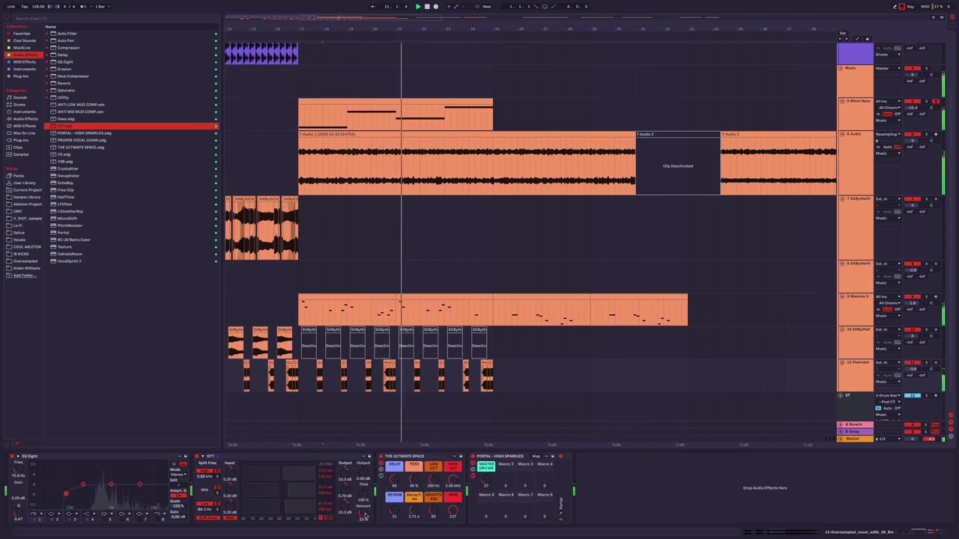
Duplicate the reese bass clip from bars 17–25 to bars 25–33.
scroll(538, 345, down, 1)
click(483, 102)
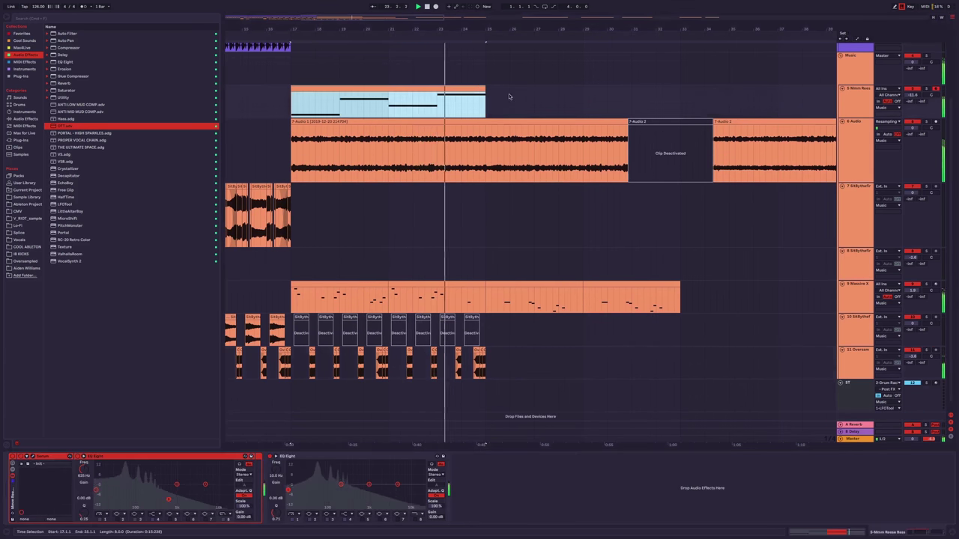
key(ctrl+d)
scroll(540, 150, up, 3)
scroll(606, 183, right, 1)
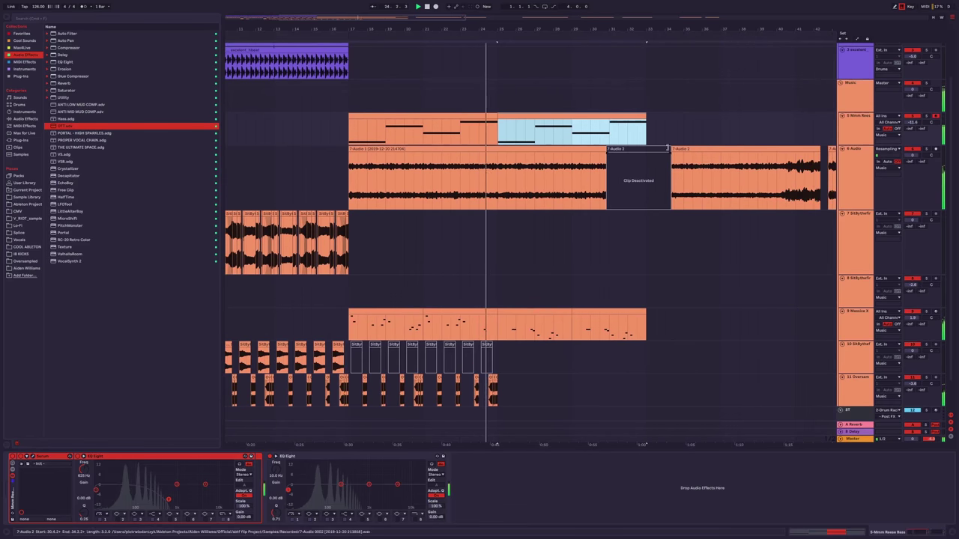
Move the resampled clips after bar 34 to start at about bar 40 and extend the first resampled clip to bar 33.
click(738, 172)
scroll(461, 157, right, 5)
drag(460, 158, 564, 159)
drag(319, 172, 369, 154)
Reactivate the leftover resampled clip at bar 33 and move it to about bar 38.
click(369, 154)
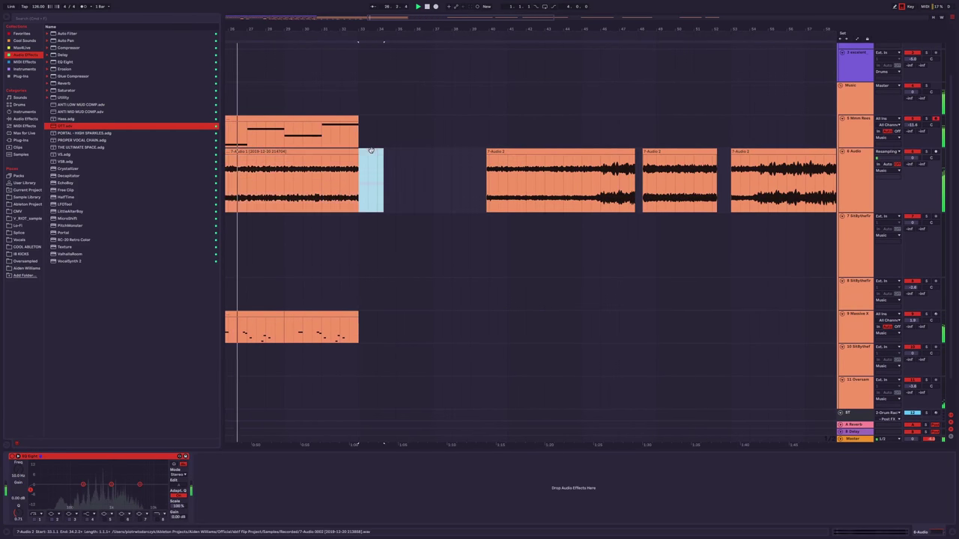
scroll(488, 188, left, 4)
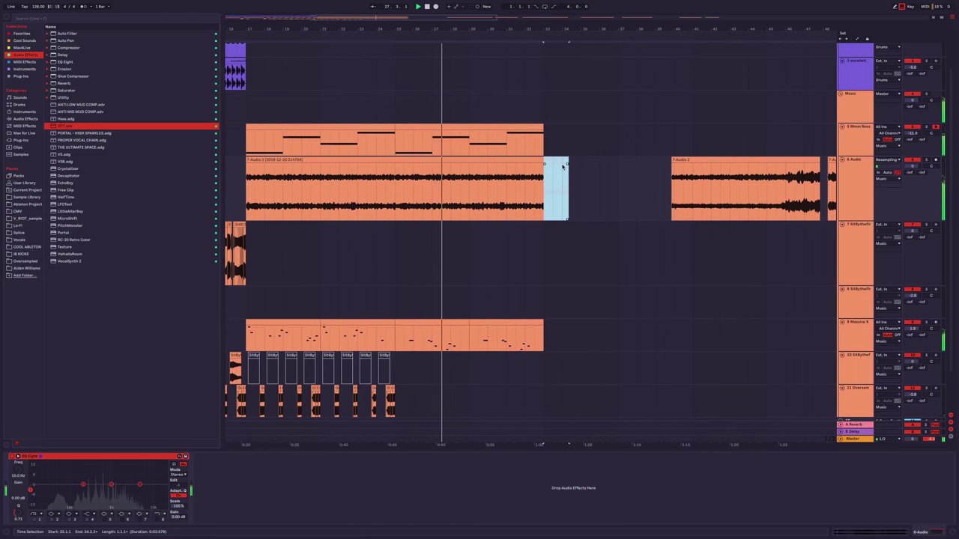
key(0)
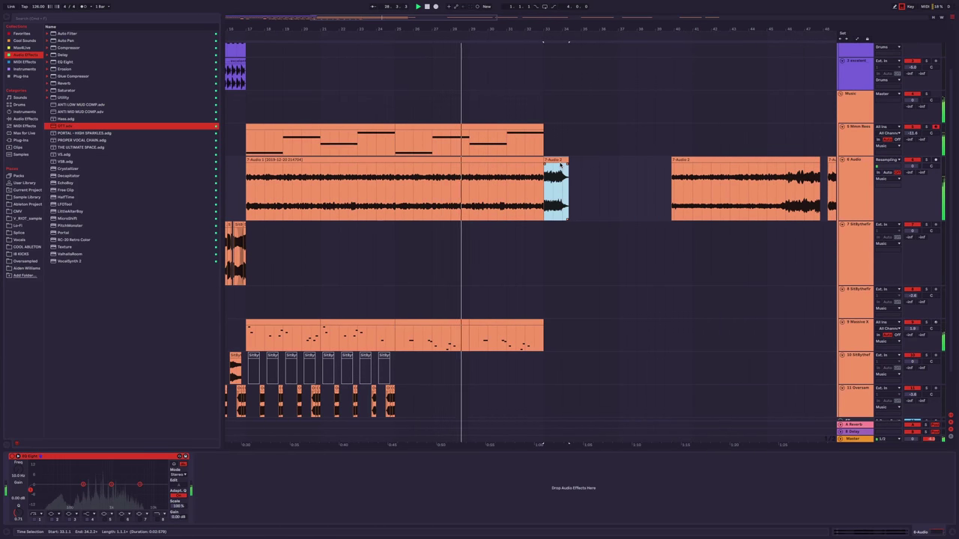
drag(563, 166, 605, 164)
click(574, 193)
Play the arrangement from bar 9.1.1 and reduce the ST track's height.
scroll(575, 194, down, 3)
click(384, 187)
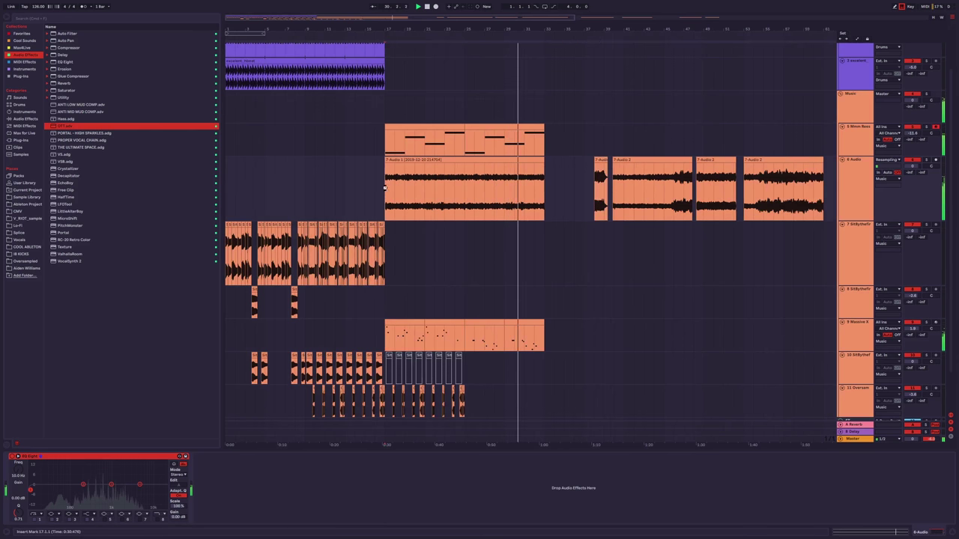
click(388, 149)
scroll(483, 252, down, 2)
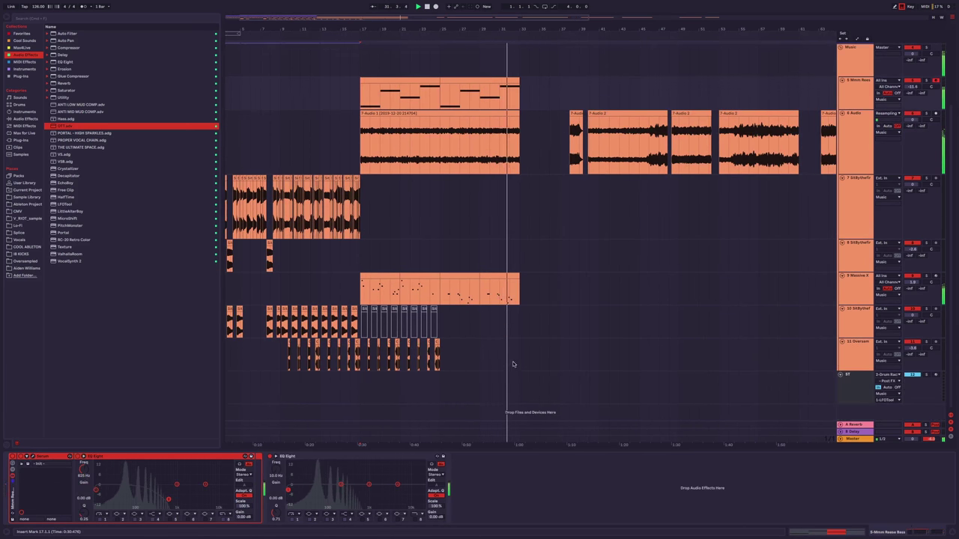
scroll(375, 300, left, 2)
click(304, 270)
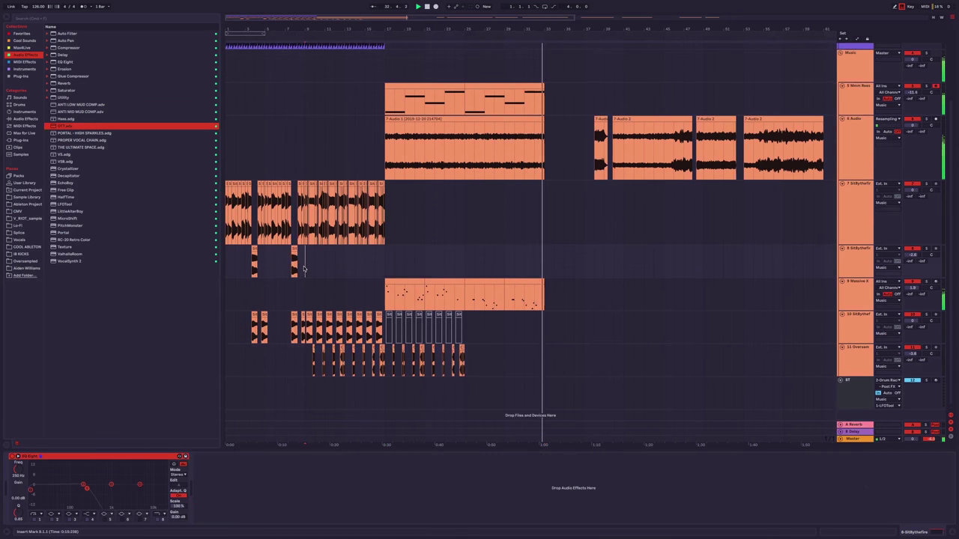
key(space)
scroll(304, 270, up, 3)
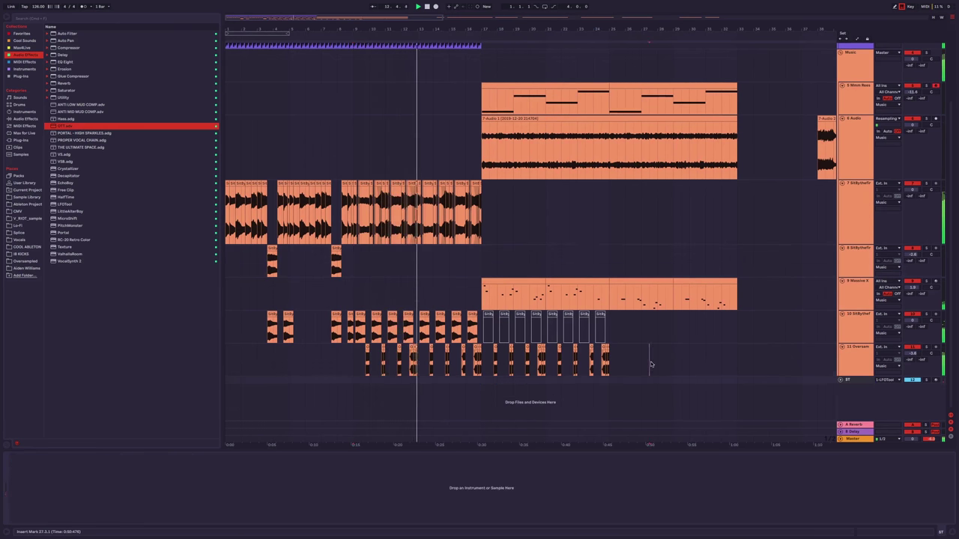
drag(852, 409, 852, 387)
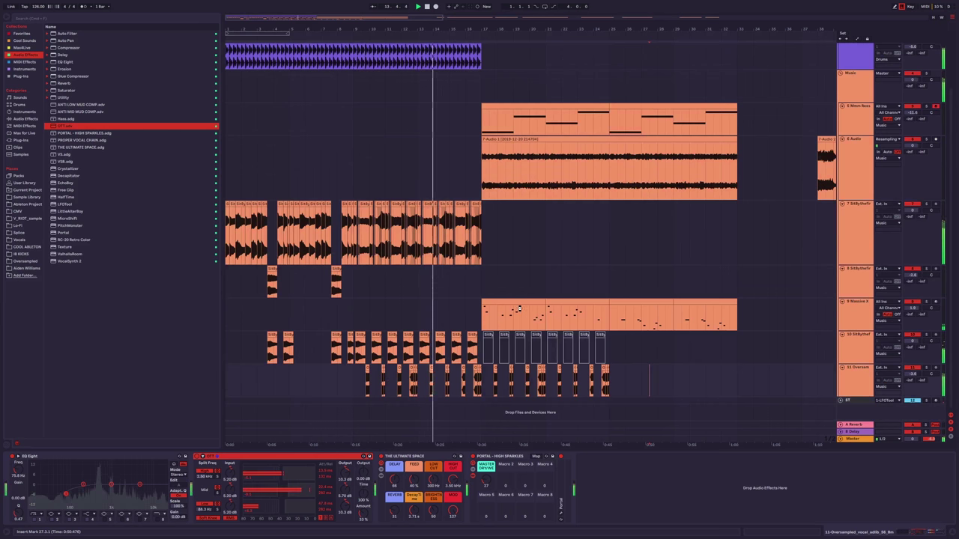
Duplicate the last eight bars of the drum rack and excelent_hbeat clips to bars 17–25.
scroll(506, 272, up, 2)
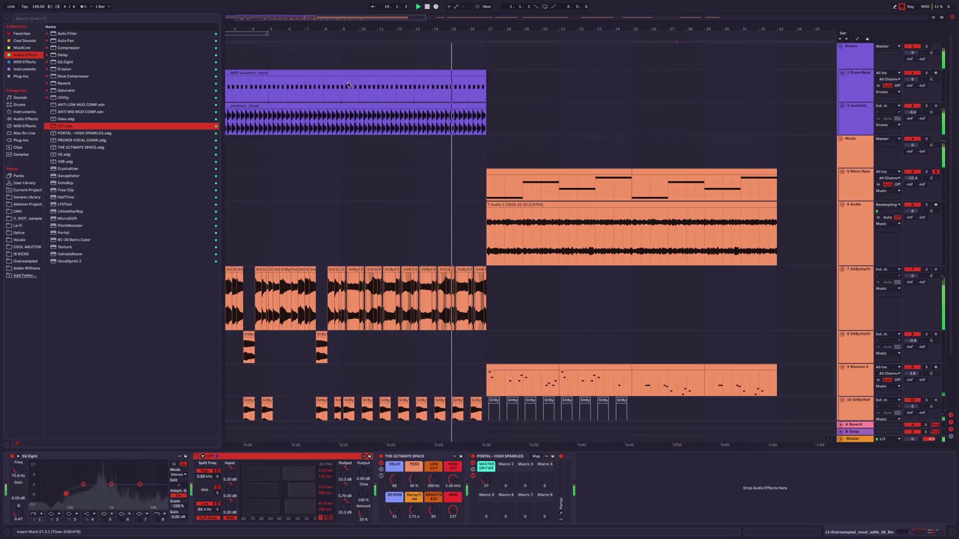
drag(341, 84, 487, 127)
key(ctrl+d)
scroll(501, 120, down, 3)
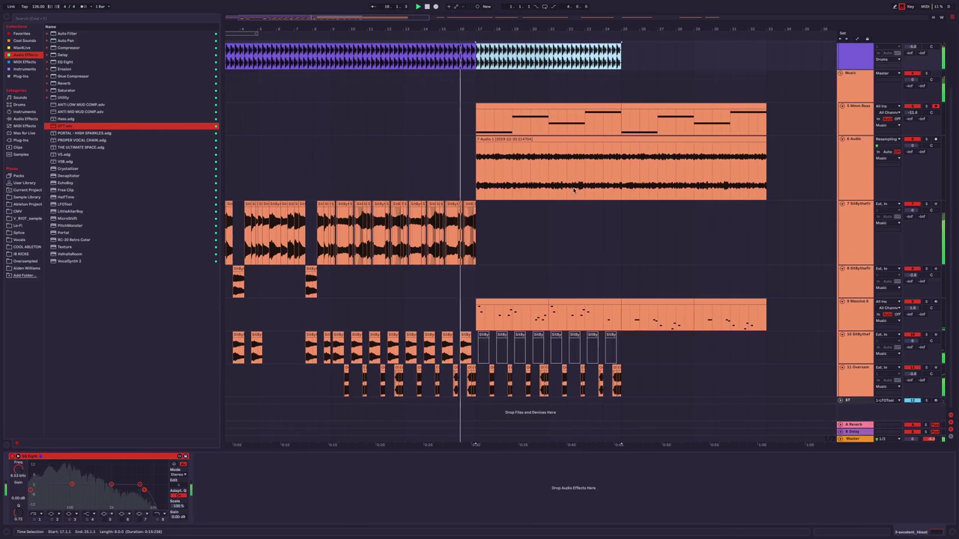
Duplicate the drum rack and excelent_hbeat clips from bars 17–25 to bars 25–33.
click(506, 117)
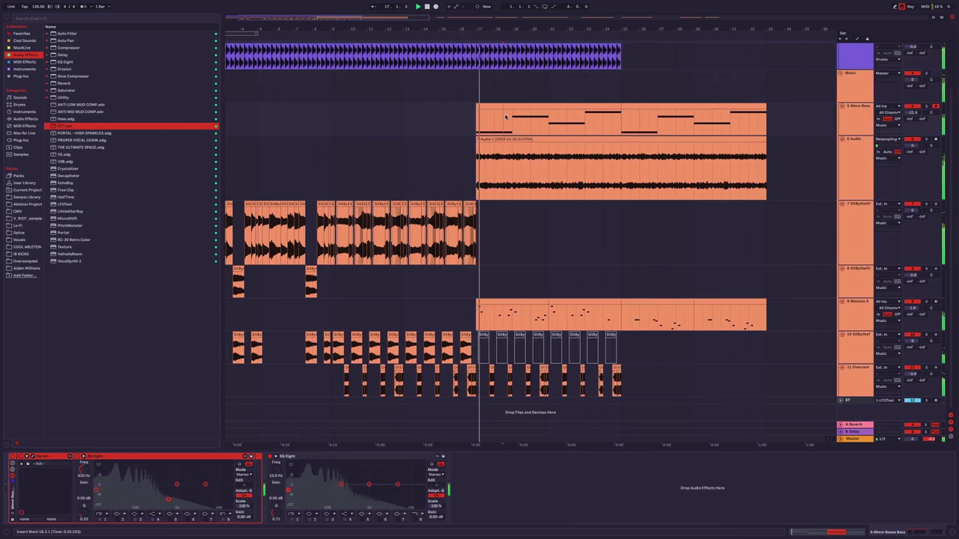
scroll(524, 224, right, 3)
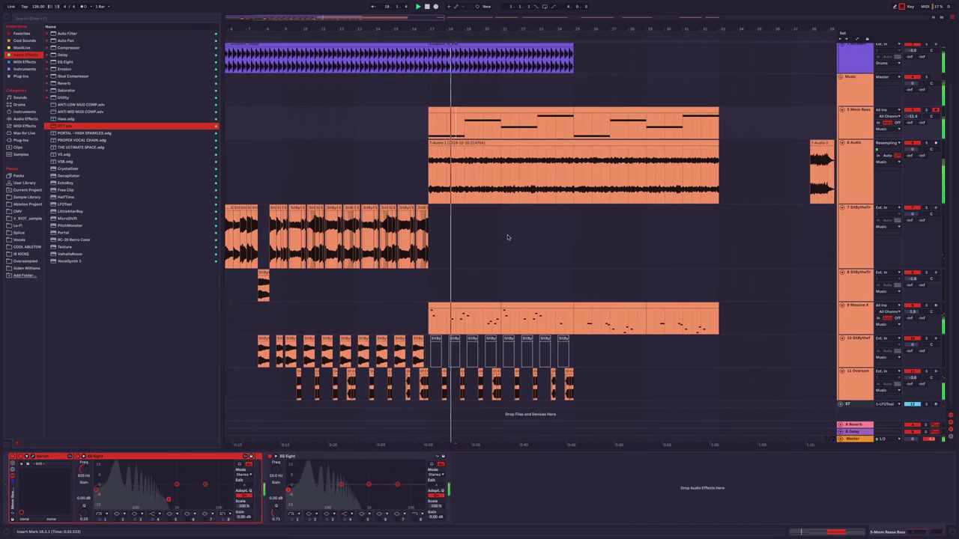
click(509, 234)
scroll(502, 150, up, 1)
scroll(492, 66, up, 2)
click(480, 111)
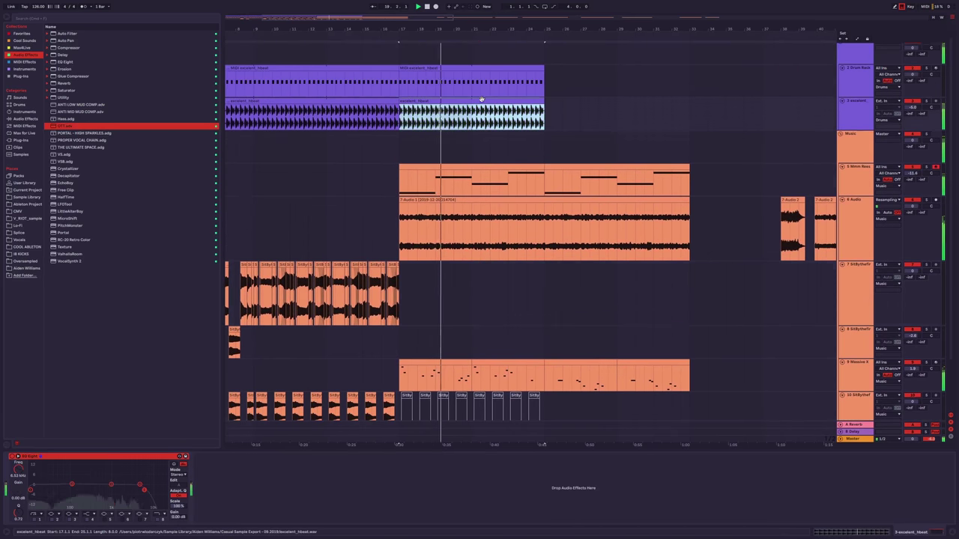
shift+click(520, 67)
key(ctrl+d)
Move the deactivated SitBythefire chops on track 10 from bars 17–25 to bars 25–33 and reactivate them.
scroll(533, 256, down, 3)
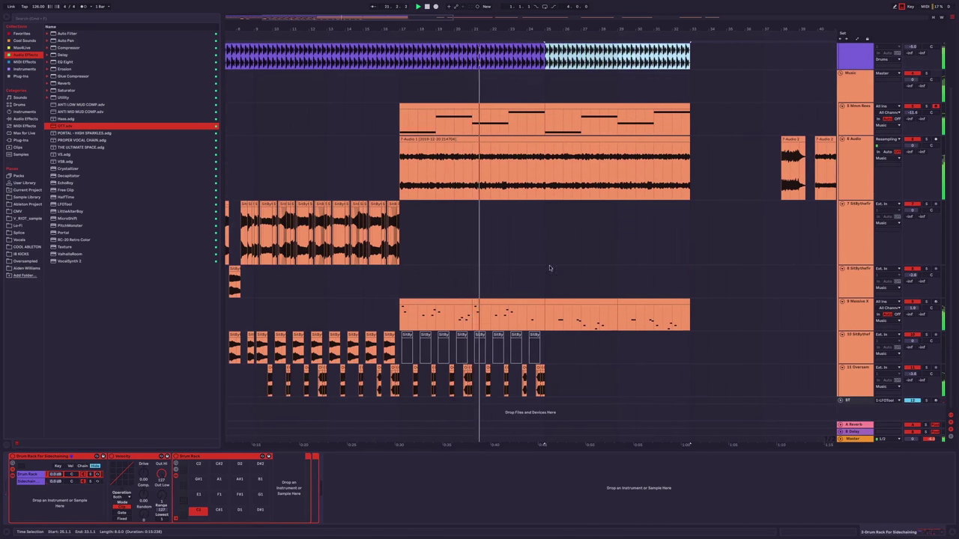
drag(540, 353, 401, 348)
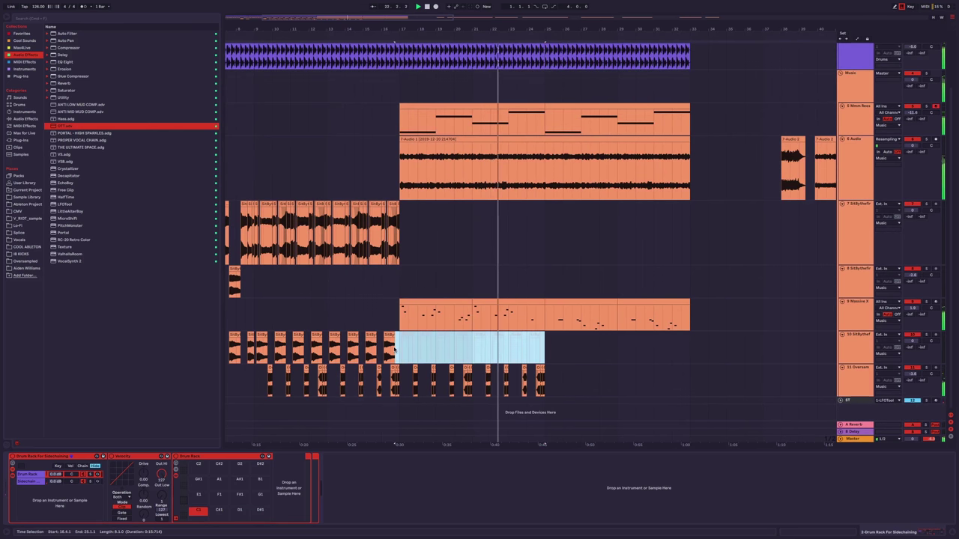
key(ctrl+x)
click(547, 347)
key(ctrl+v)
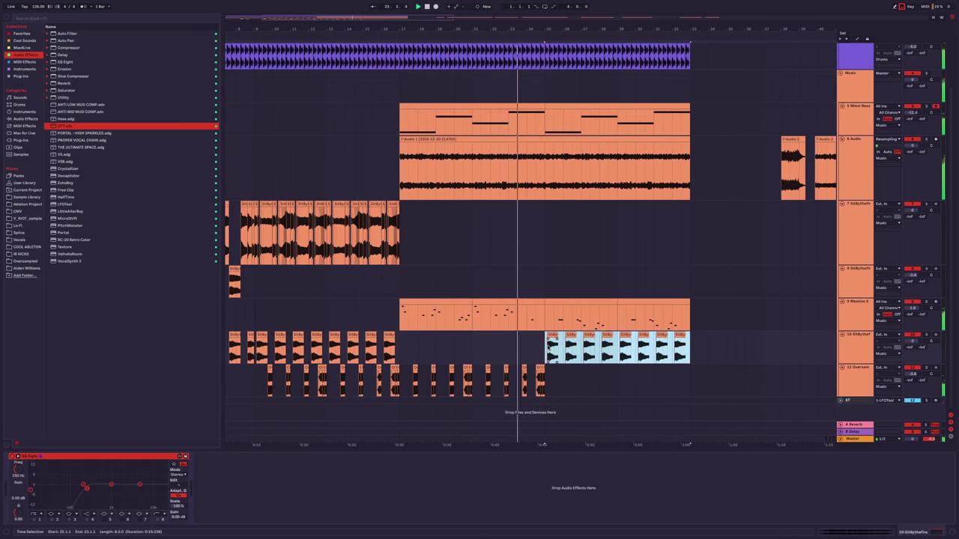
Split track 6's resampled audio clip at bar 25 and audition the spare resampled take from bar 40.
click(590, 229)
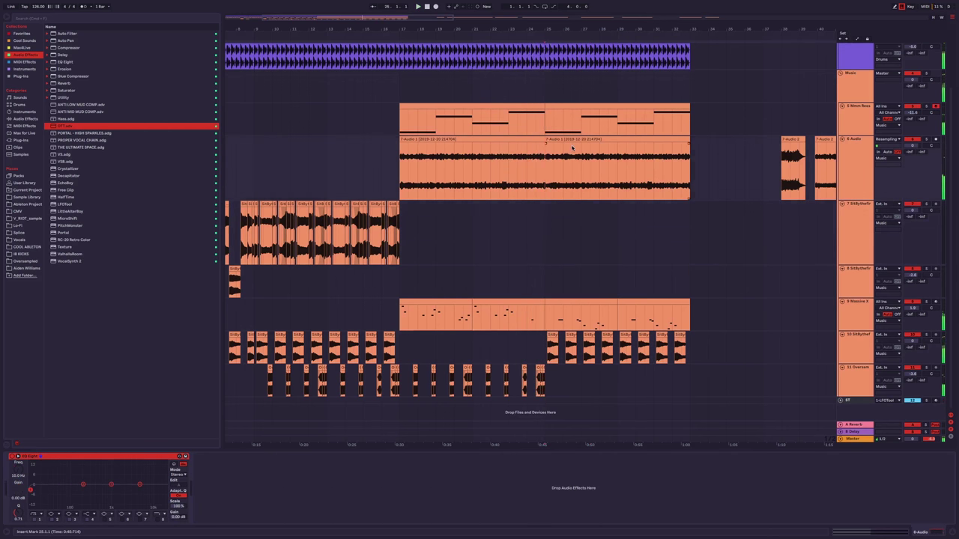
drag(547, 174, 690, 179)
scroll(477, 188, right, 5)
click(584, 165)
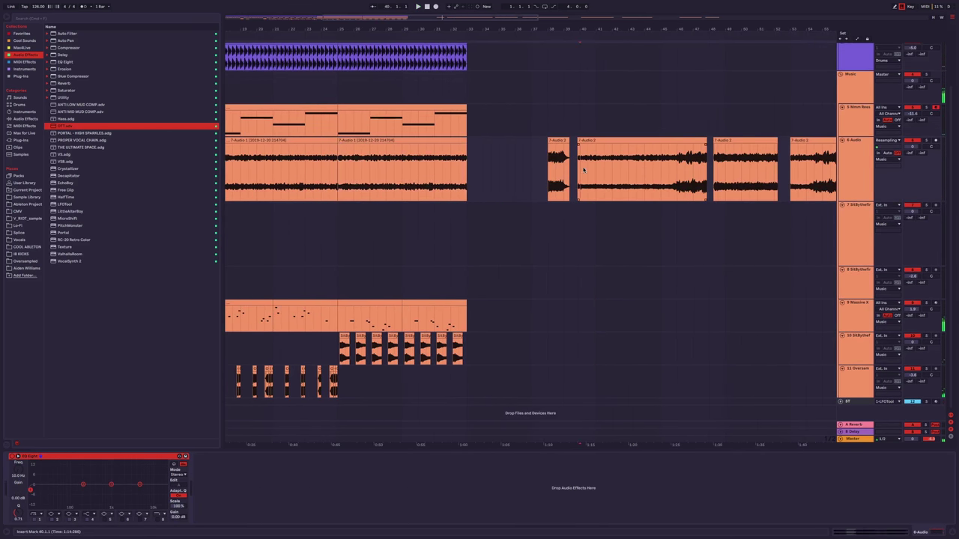
key(space)
Insert an audio track below track 6 and move the spare resampled clip from around bar 40 onto it at bars 25–33.
click(861, 170)
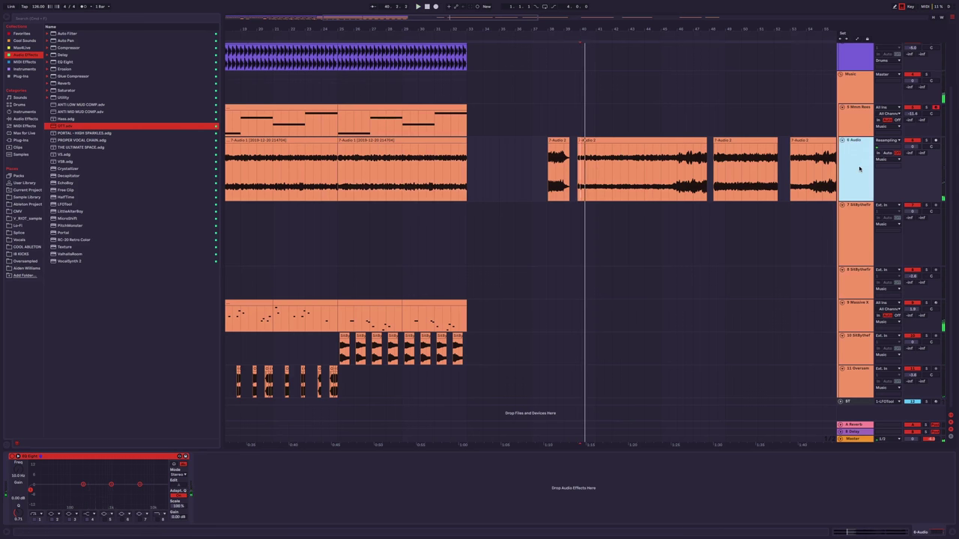
key(ctrl+t)
scroll(494, 180, down, 3)
drag(538, 141, 431, 214)
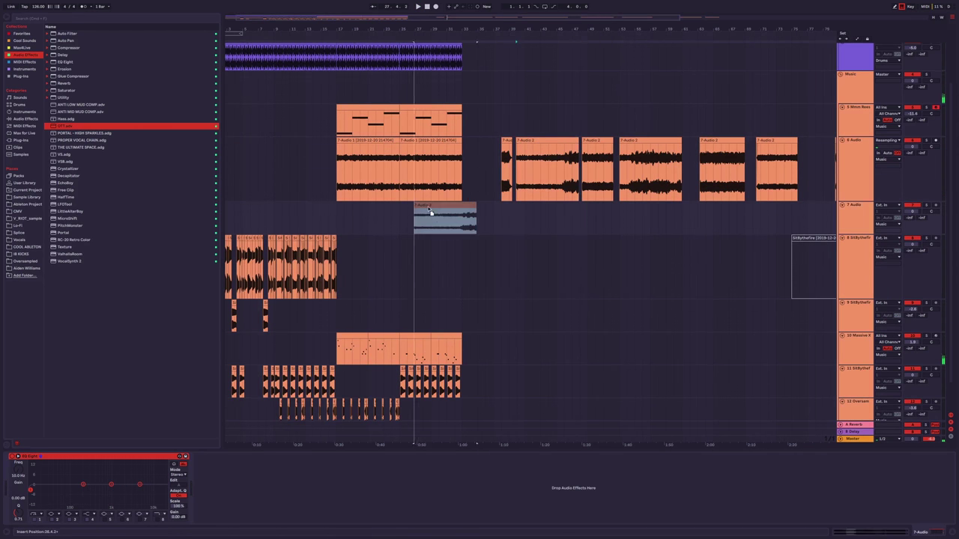
click(423, 219)
scroll(419, 221, up, 2)
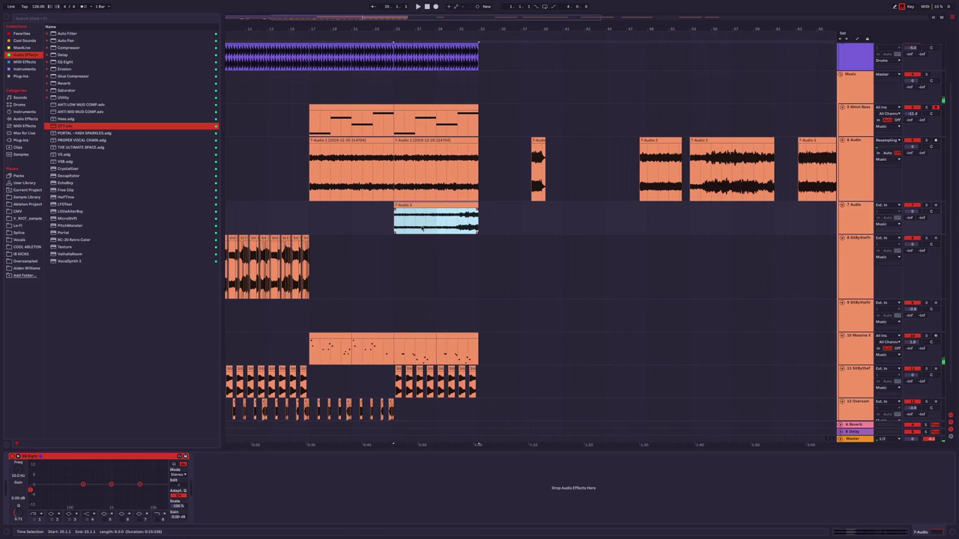
Cover the swelling end of track 7's clip with a crossfaded copy of its steady part up to bar 33, and play from bar 24.
click(436, 226)
drag(437, 209, 426, 212)
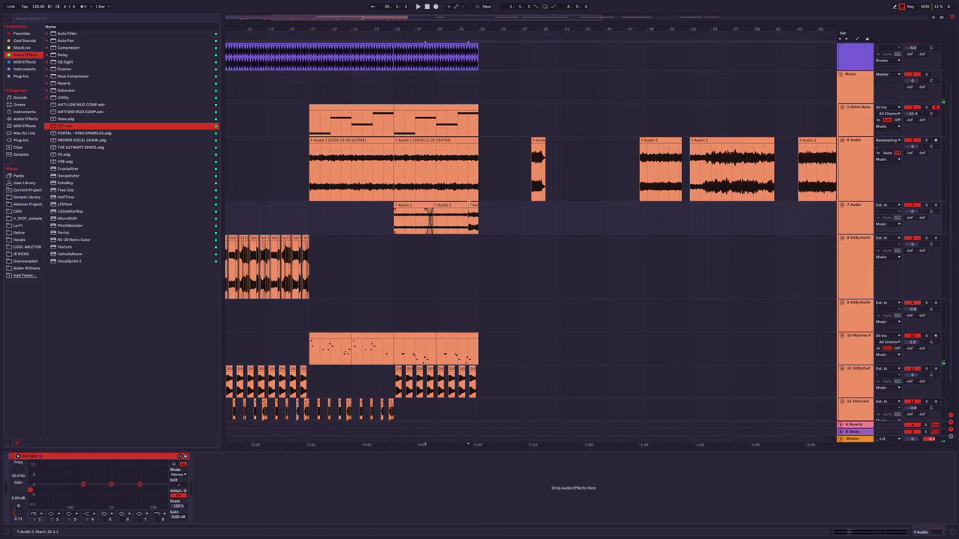
click(474, 213)
click(366, 224)
key(space)
scroll(385, 219, up, 3)
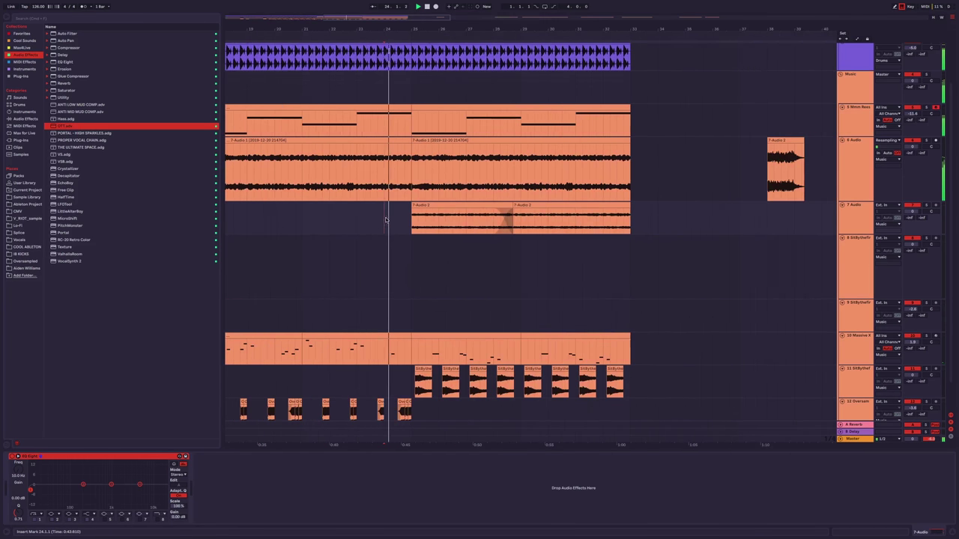
scroll(425, 215, up, 2)
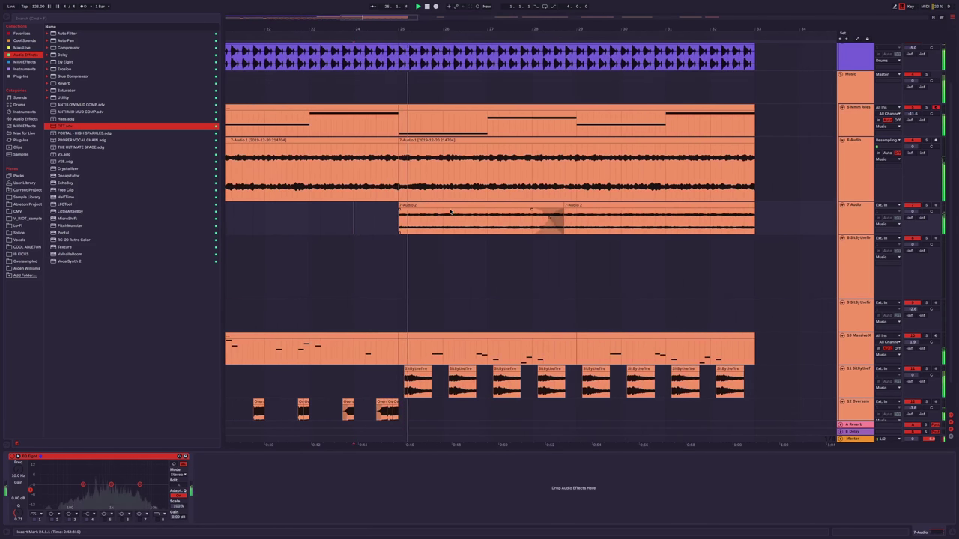
Solo track 7 and shape its EQ Eight by cutting the lows below about 711 Hz and boosting the highs near 6.8 kHz.
click(926, 206)
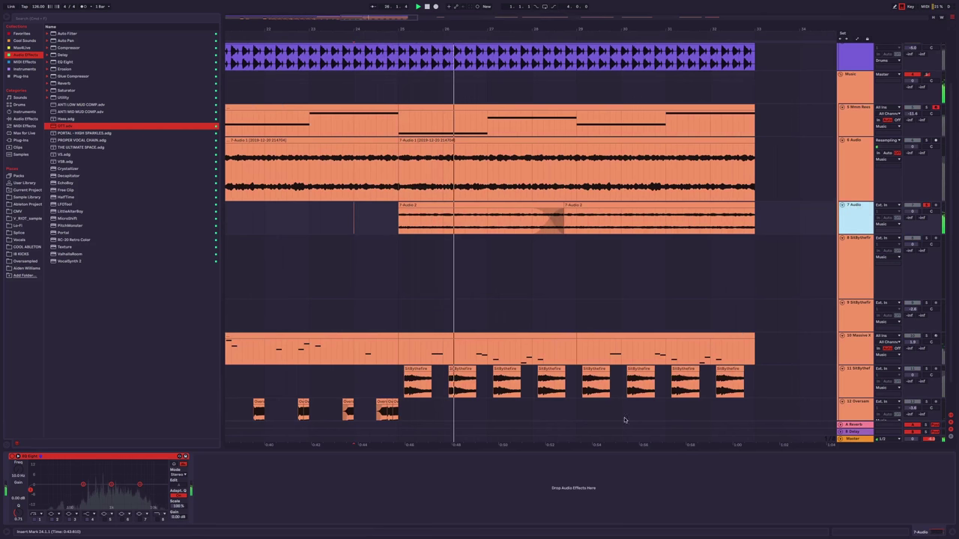
drag(32, 493, 81, 498)
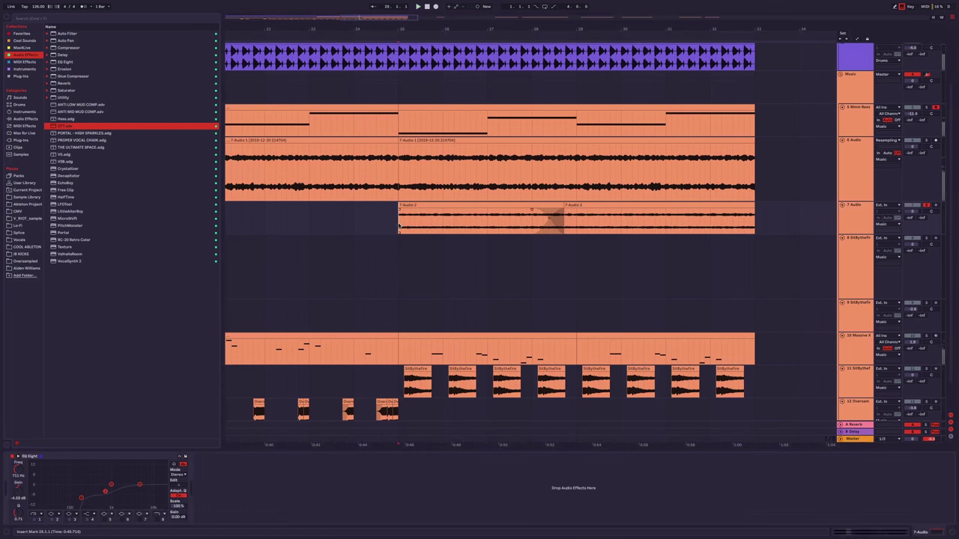
drag(139, 485, 146, 480)
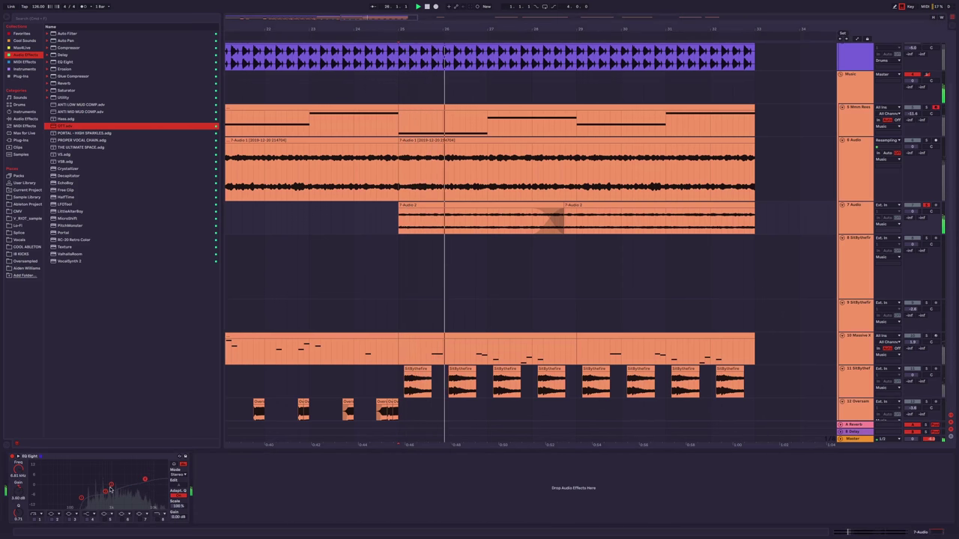
Add THE ULTIMATE SPACE rack after track 7's EQ Eight, raise its reverb amount and set the decay time to 6.64 s.
click(77, 148)
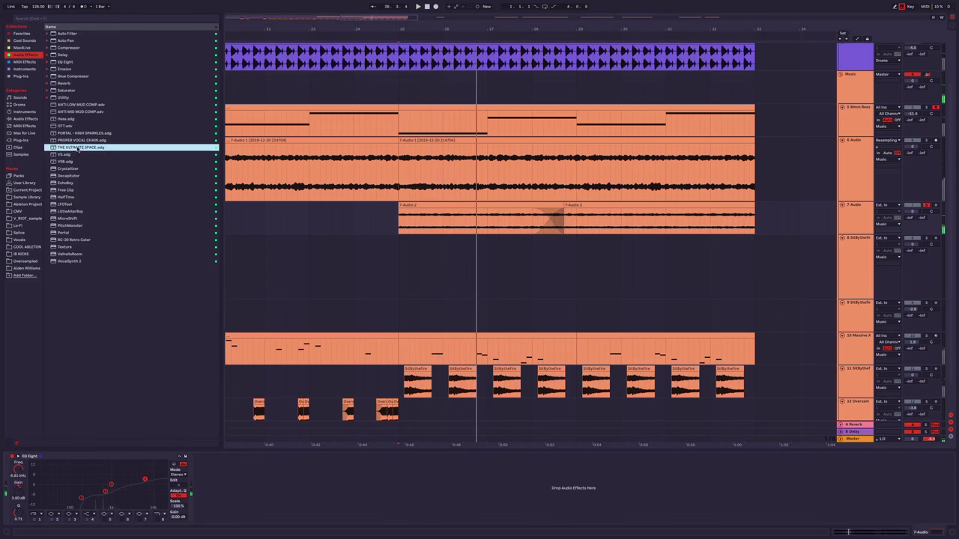
drag(78, 148, 337, 470)
click(212, 483)
key(space)
key(space)
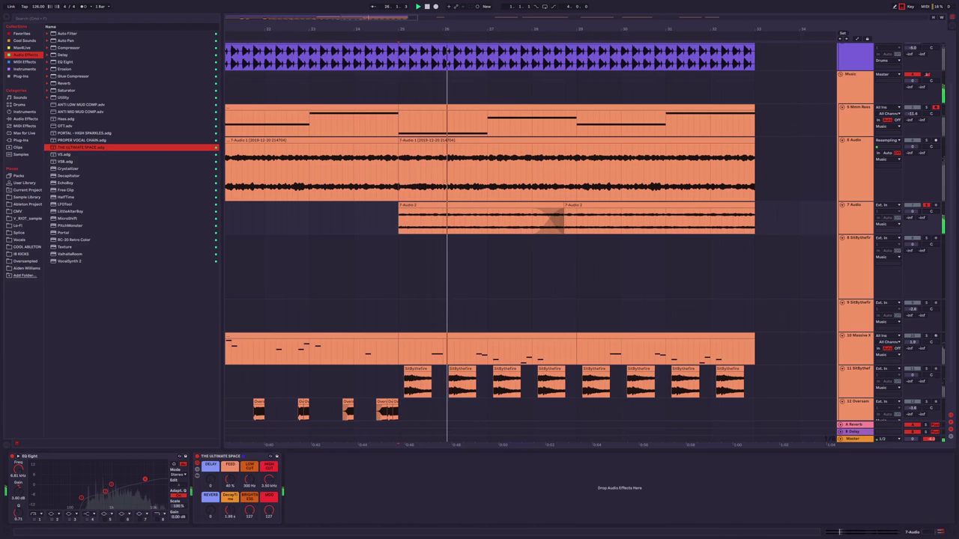
drag(212, 512, 217, 516)
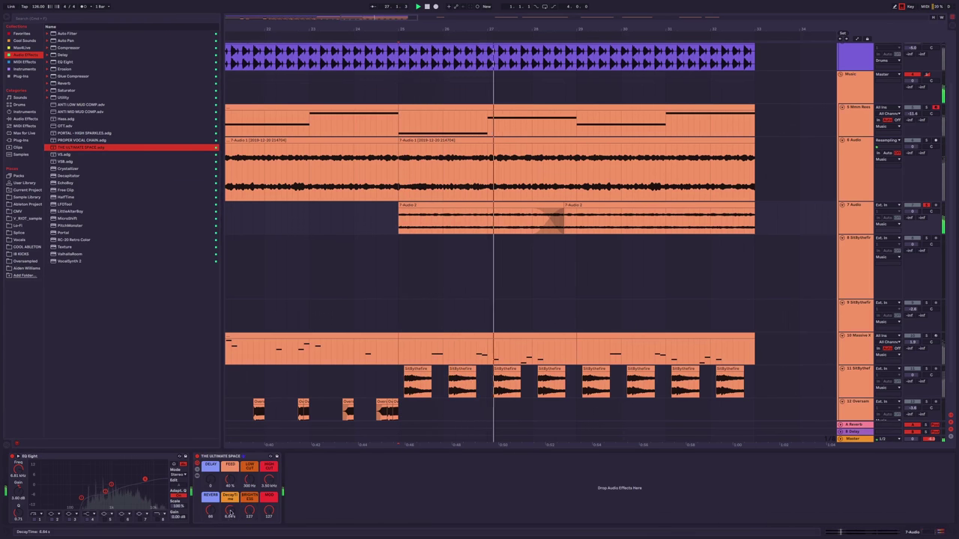
Play the full mix from bar 16.4.1 and dip the low mids in track 6's EQ Eight.
key(w)
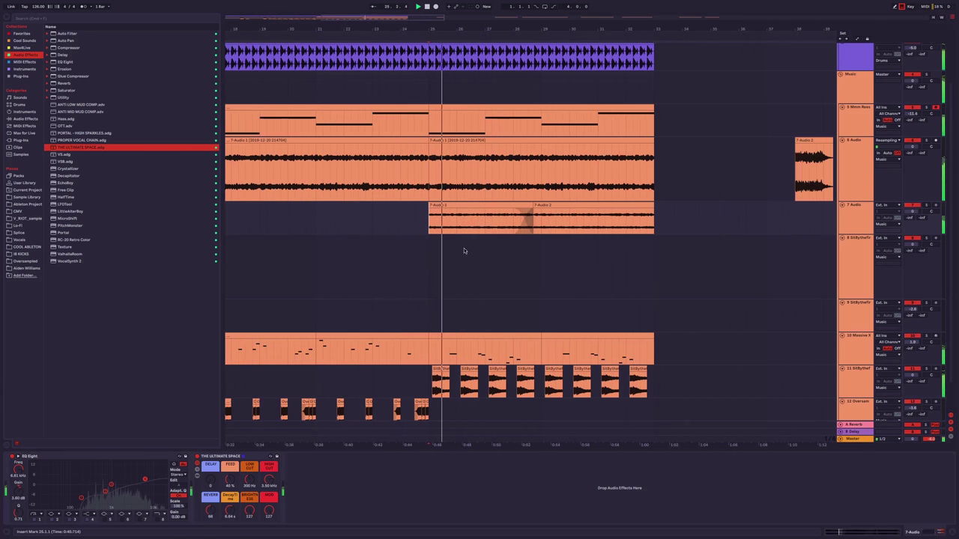
click(326, 229)
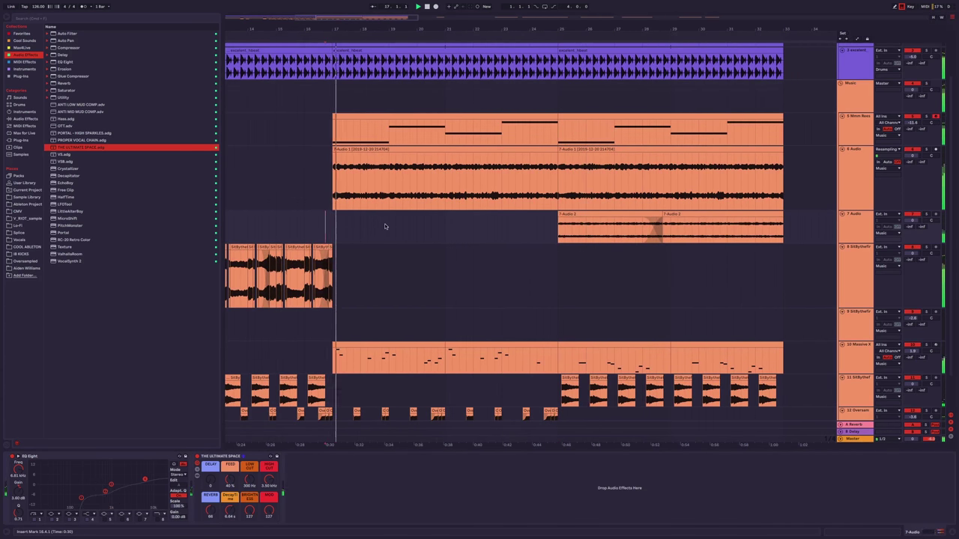
ctrl+scroll(397, 188, down, 3)
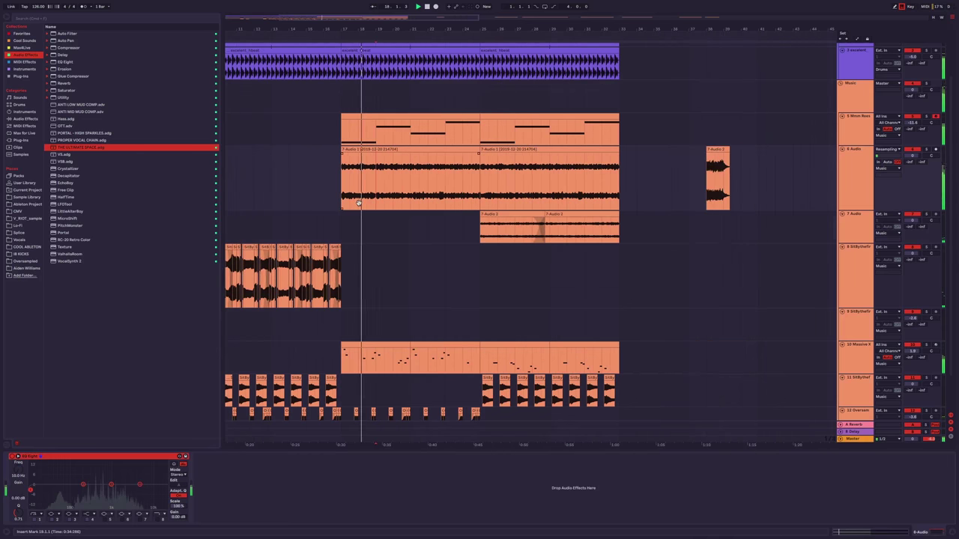
scroll(397, 188, down, 2)
drag(111, 485, 101, 490)
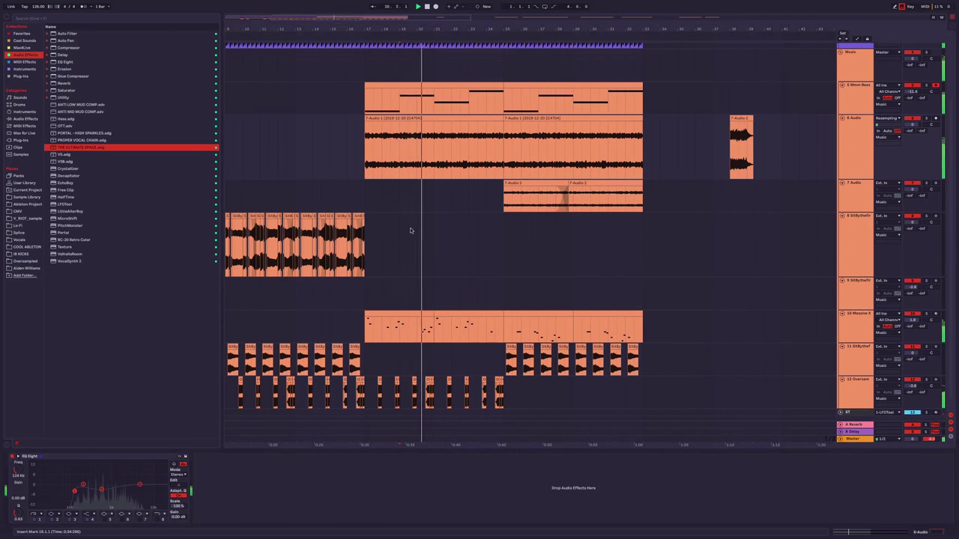
Play the section from around bar 22 and examine how the drum, bass, audio, Massive X and vocal tracks work together.
ctrl+scroll(442, 310, down, 1)
scroll(441, 310, down, 1)
scroll(442, 310, left, 1)
click(458, 251)
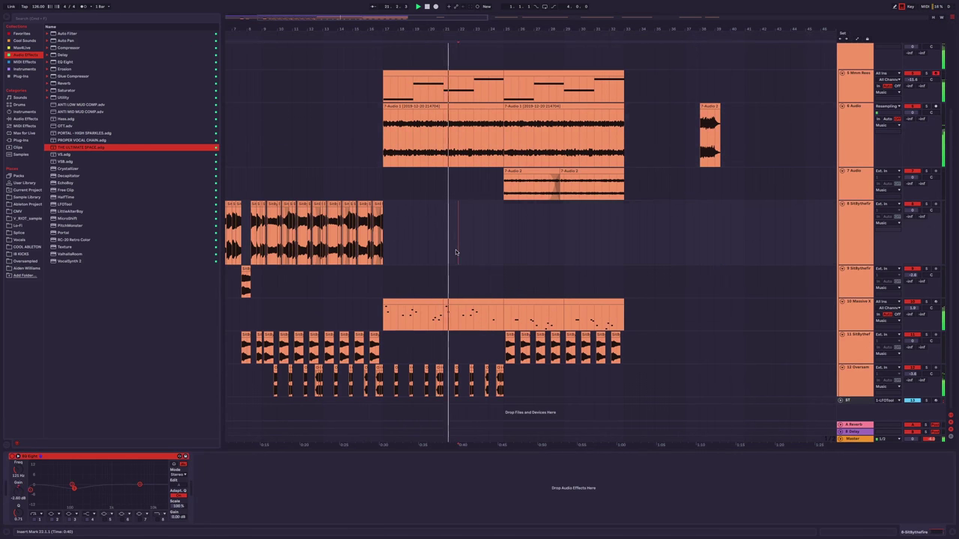
scroll(464, 265, up, 5)
scroll(465, 266, right, 2)
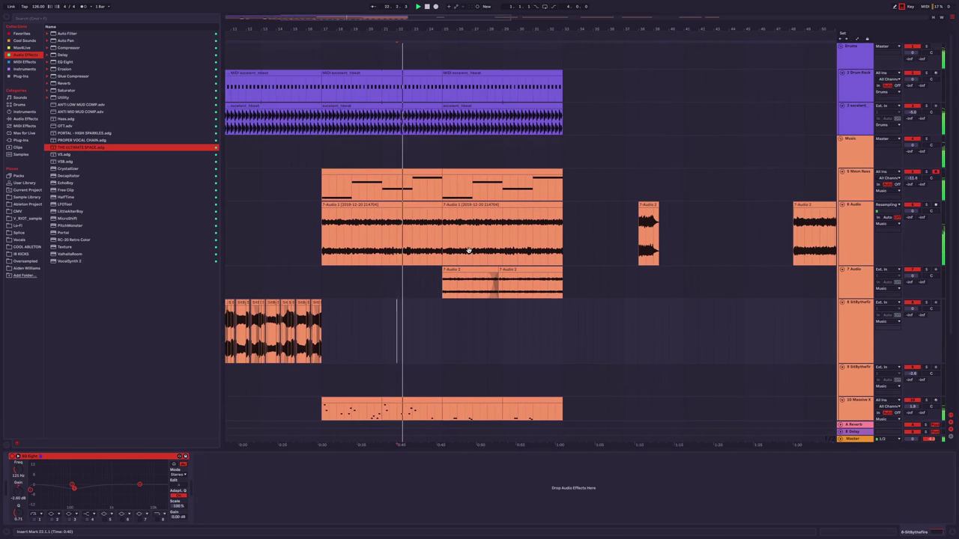
ctrl+scroll(469, 249, down, 1)
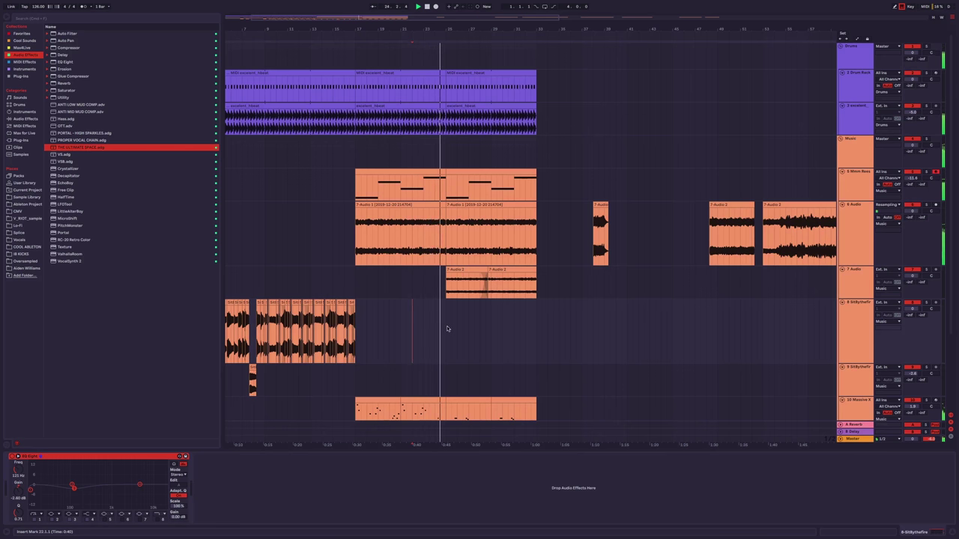
scroll(448, 328, down, 3)
scroll(450, 307, left, 1)
ctrl+scroll(455, 279, up, 1)
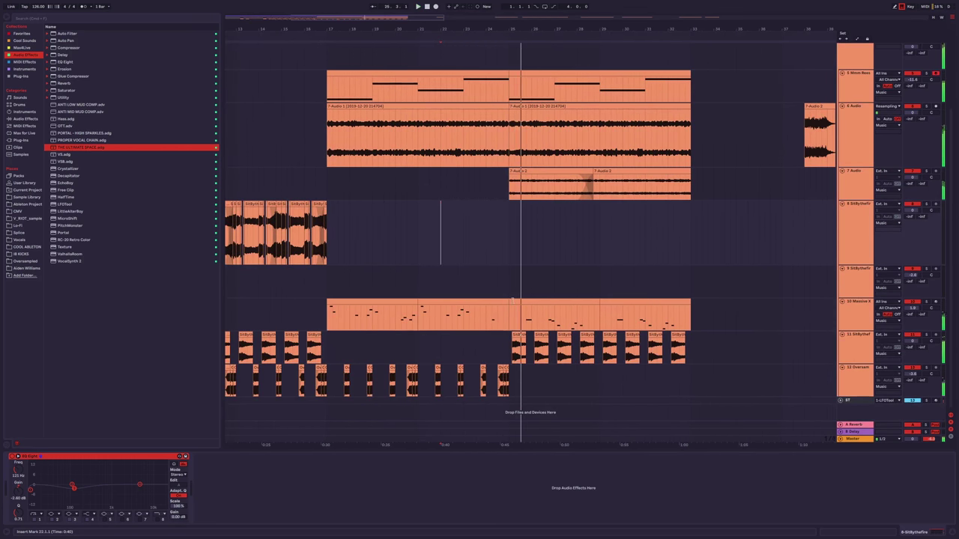
ctrl+scroll(461, 283, up, 2)
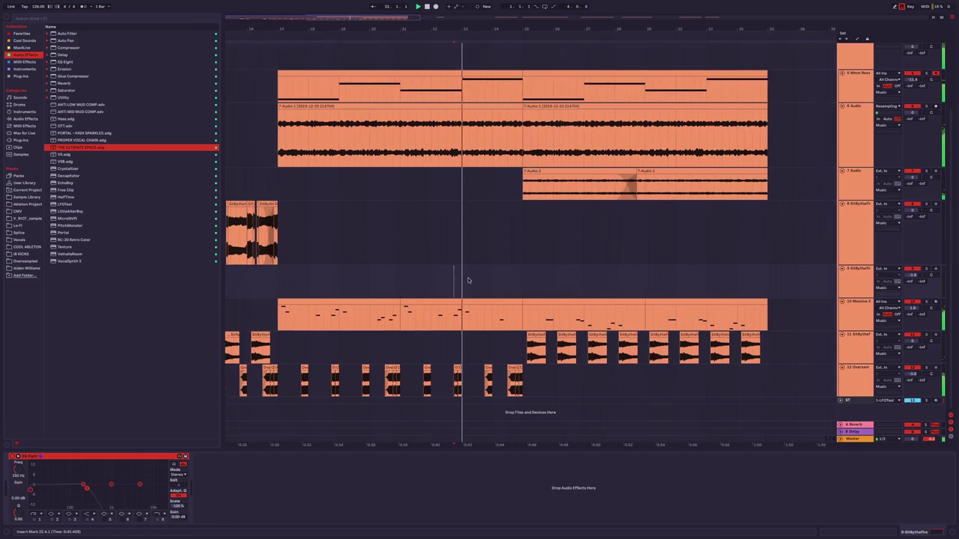
Add LittleAlterBoy after OTT on the Massive X track.
click(859, 307)
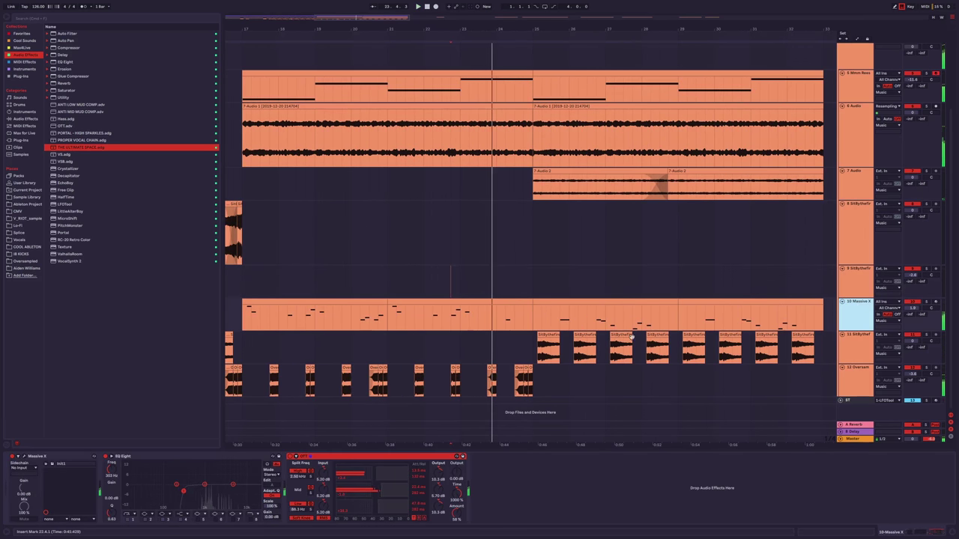
click(78, 212)
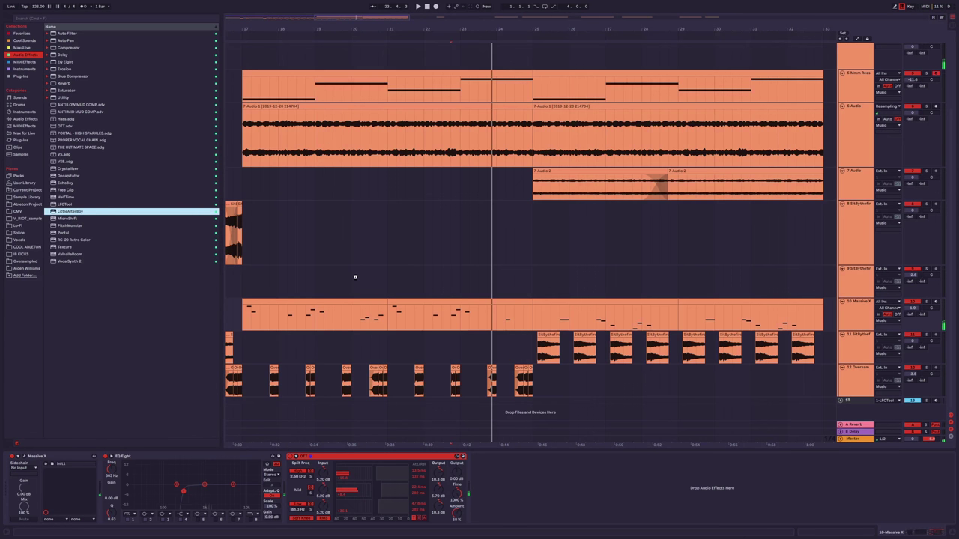
key(Return)
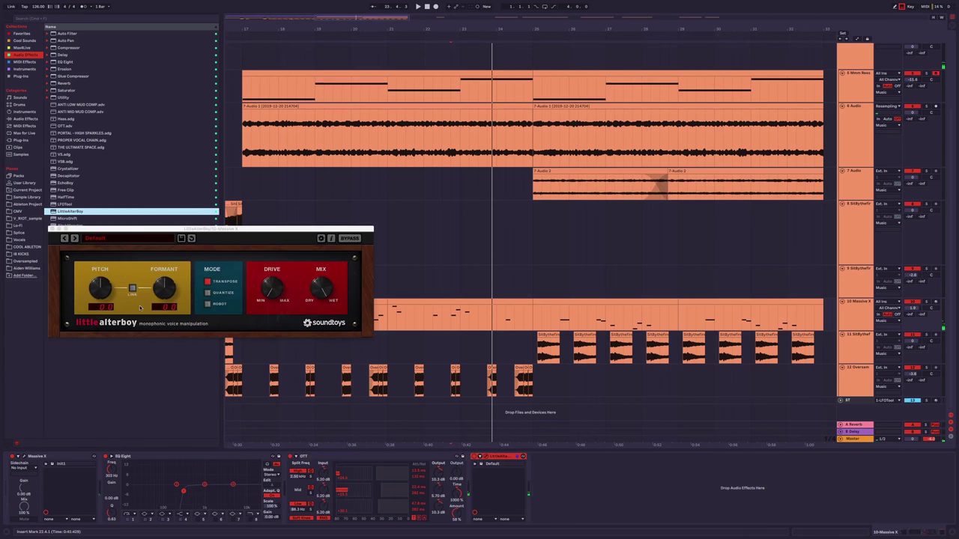
Show automation and draw a LittleAlterBoy pitch ramp on the Massive X track around bars 23–24, returning to 0, and play it back.
click(858, 40)
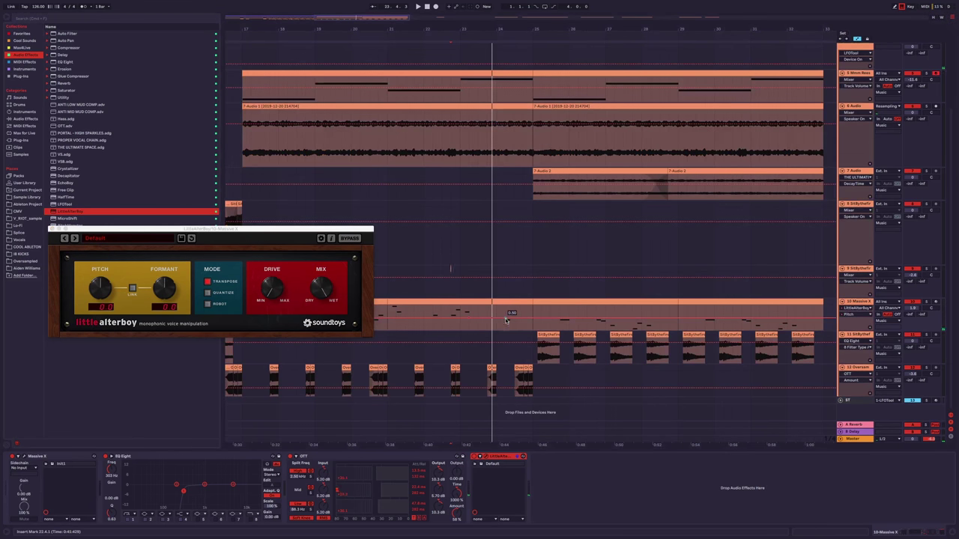
click(454, 301)
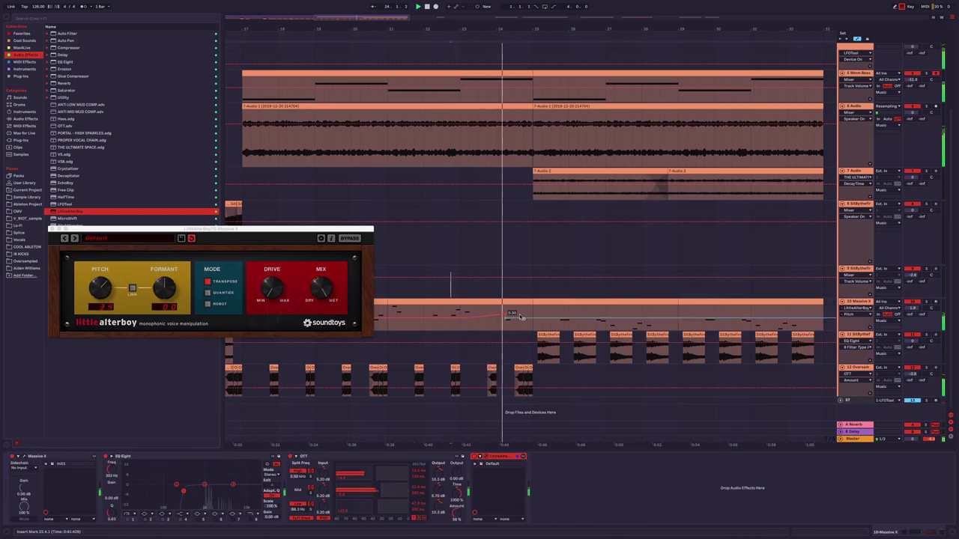
key(space)
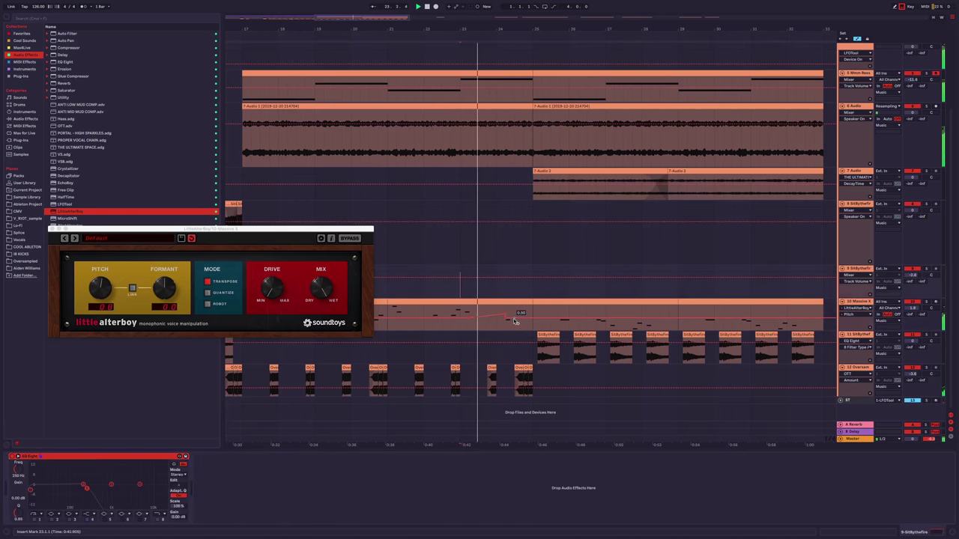
key(space)
key(space)
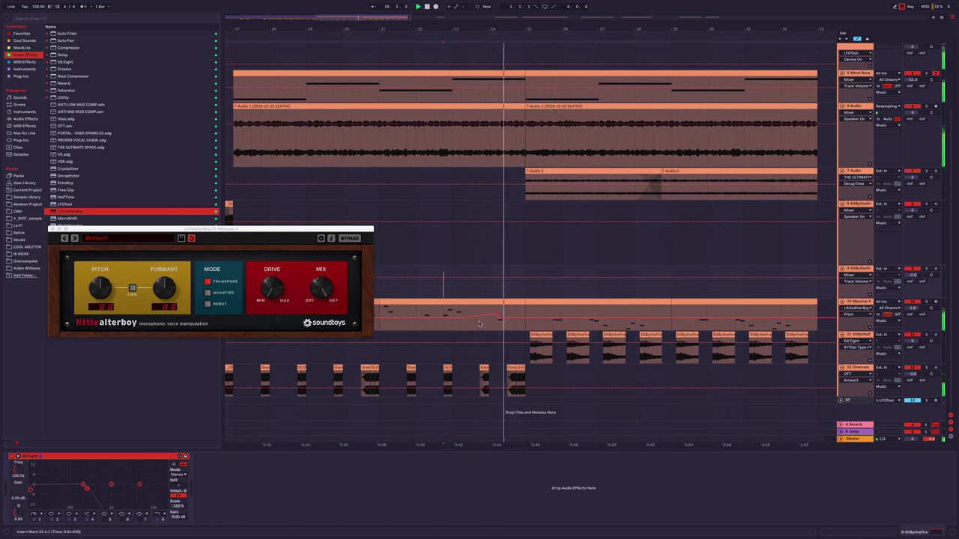
key(space)
key(space)
Link LittleAlterBoy's formant to its pitch, adjust the linked pitch and replay the Massive X part leading into bar 25.
click(131, 288)
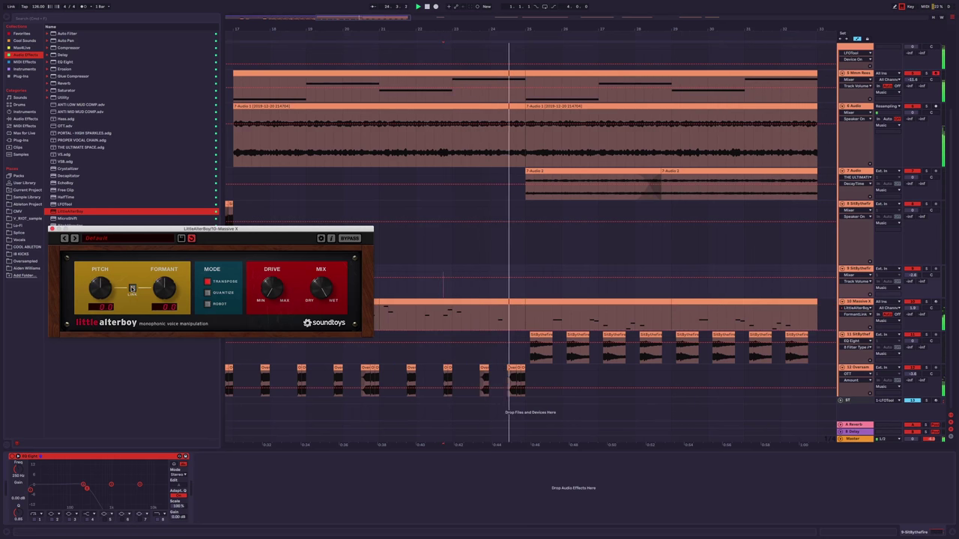
click(487, 458)
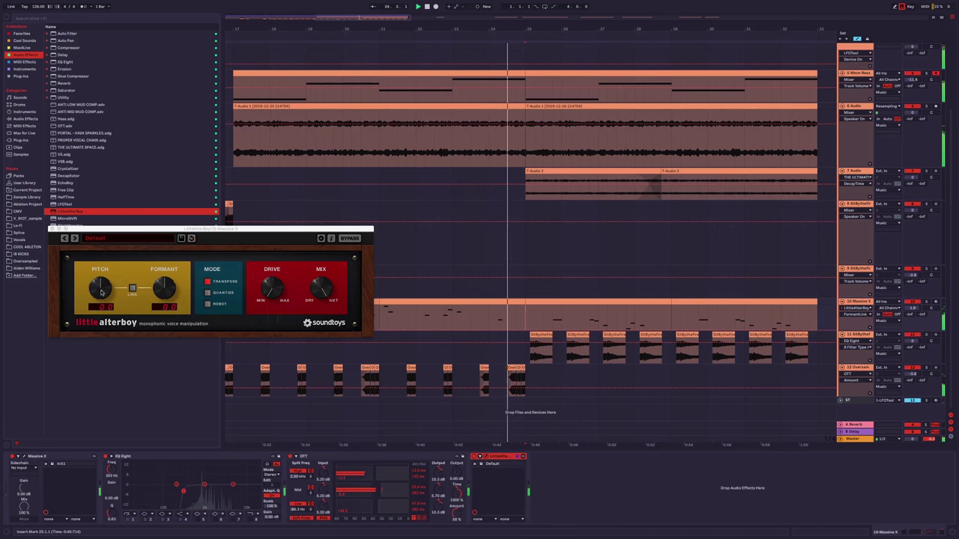
click(181, 288)
click(133, 289)
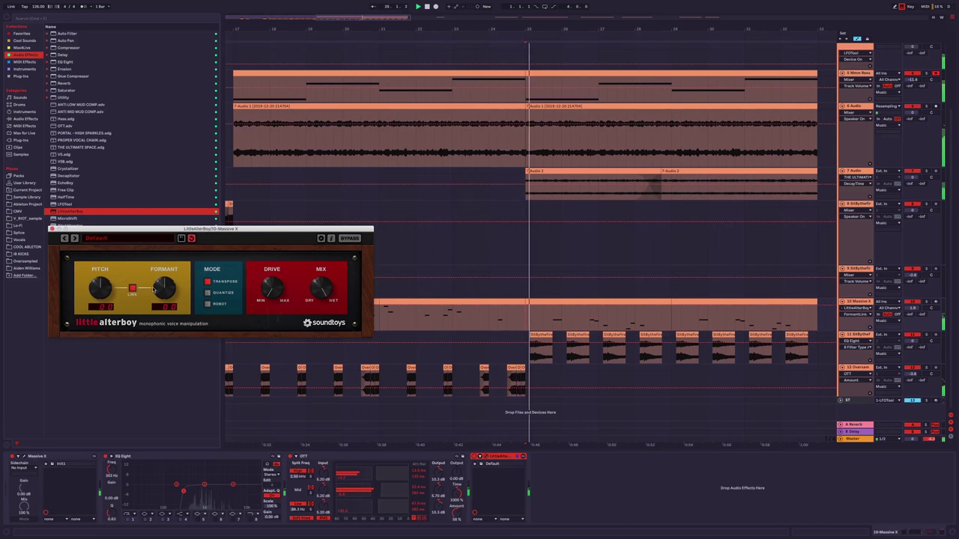
drag(101, 293, 101, 279)
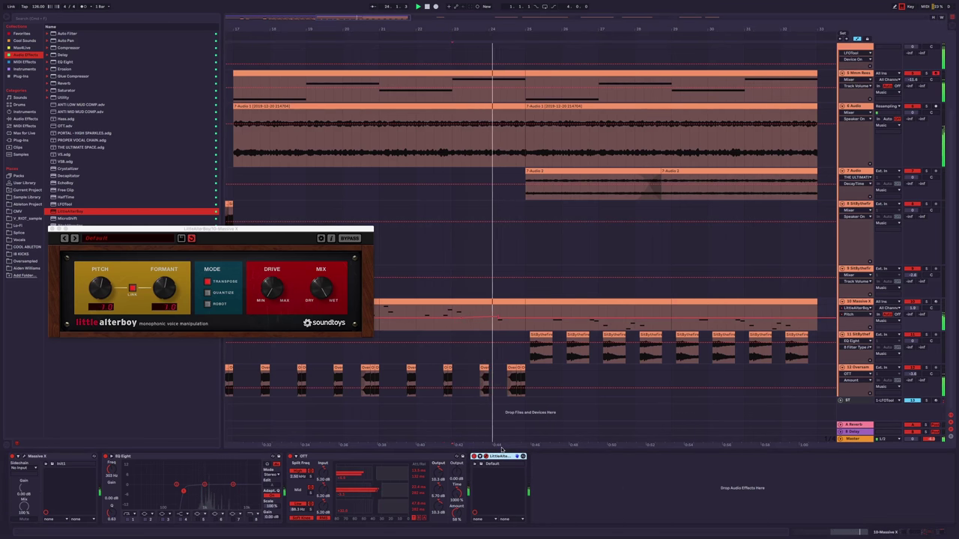
scroll(494, 327, down, 2)
scroll(493, 327, left, 3)
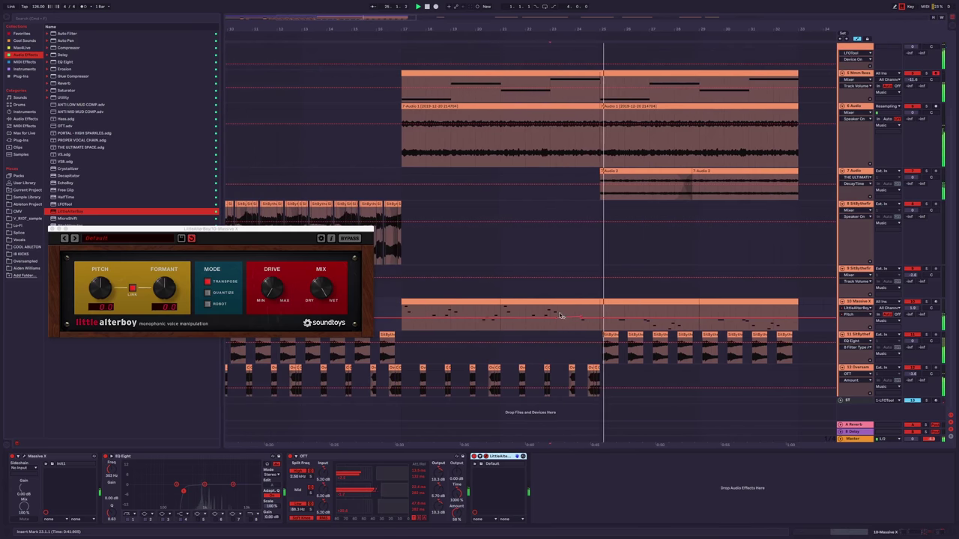
Copy the LittleAlterBoy pitch automation from bars 17–25 to bars 25–33 on the Massive X track and show it in its own lane.
drag(596, 318, 484, 319)
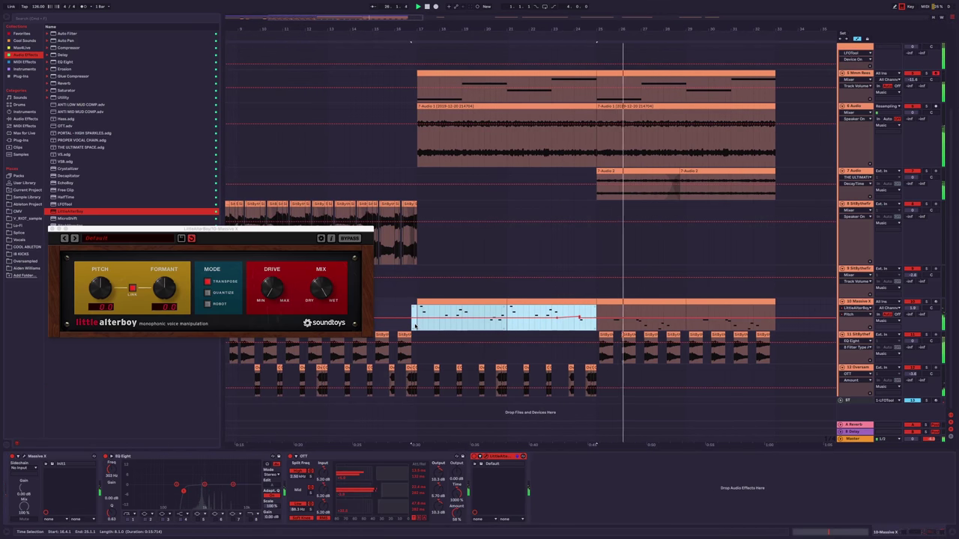
click(749, 319)
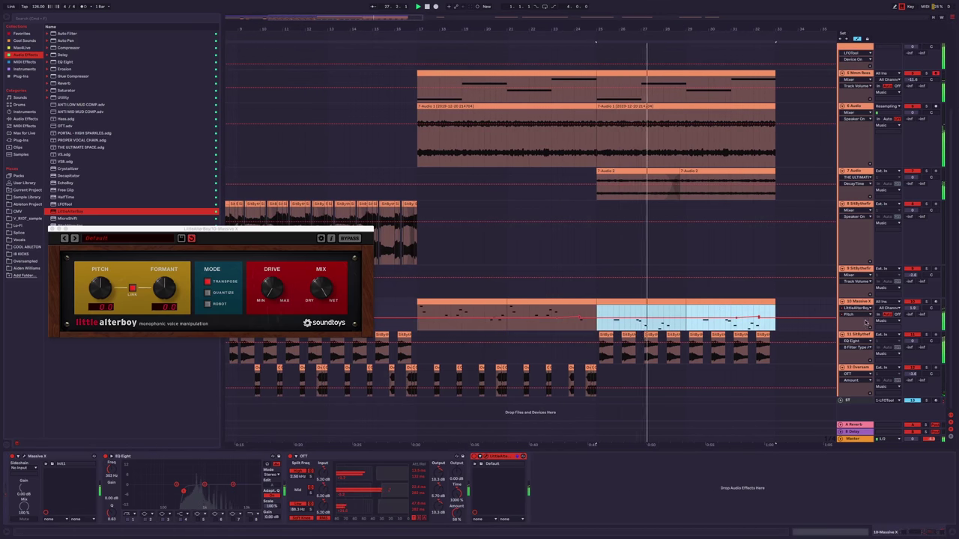
click(871, 329)
key(minus)
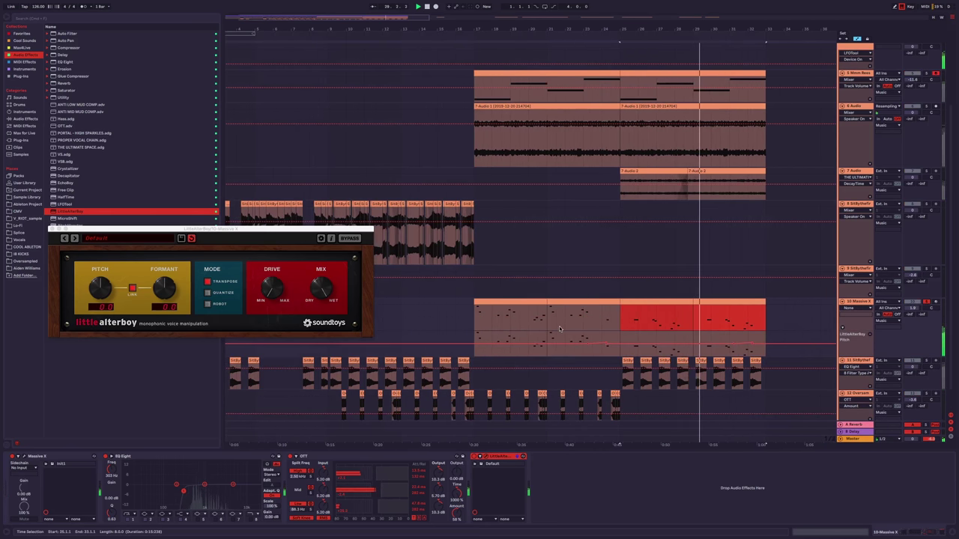
Replay the repeated pitch ramp around bars 31–33, close the LittleAlterBoy window and play the Massive X part from bar 17.
click(480, 459)
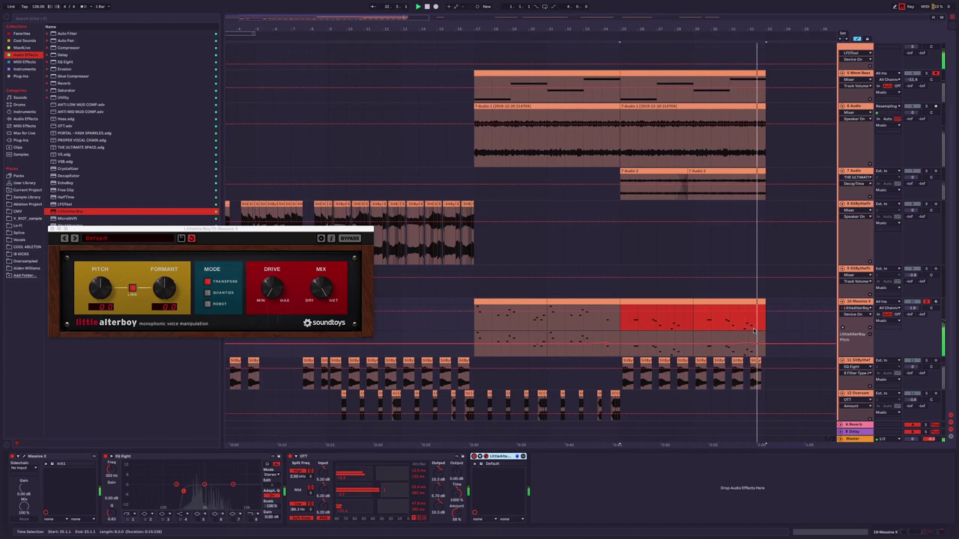
scroll(762, 338, up, 5)
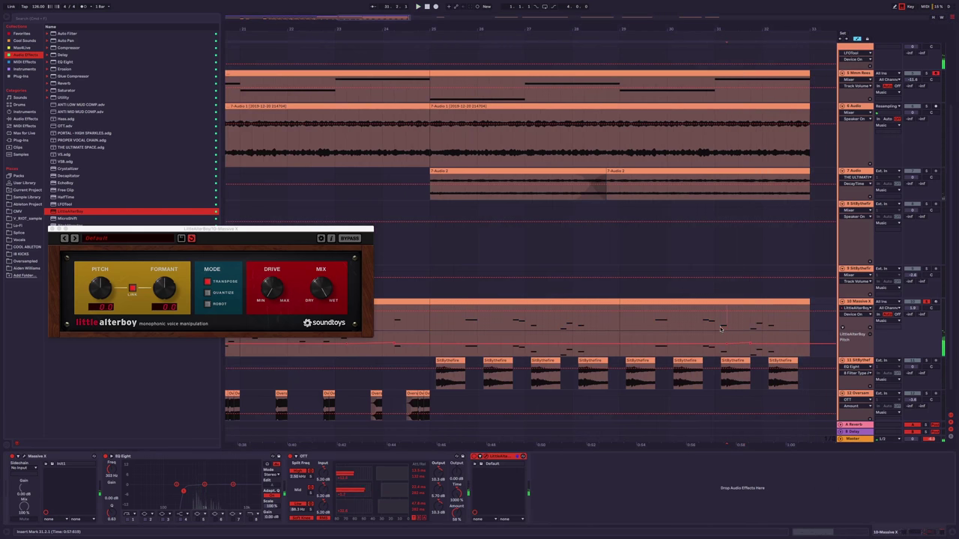
scroll(801, 329, down, 3)
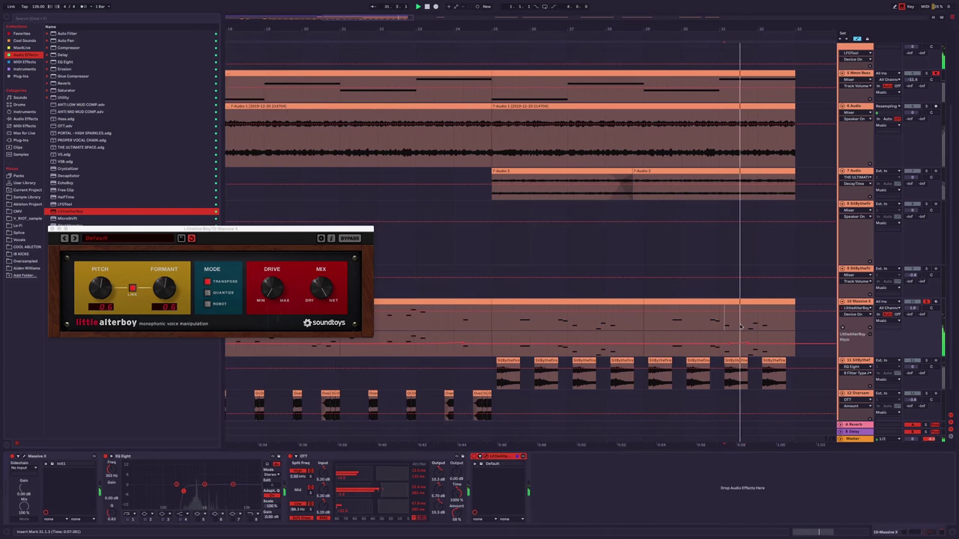
scroll(889, 330, down, 1)
click(870, 329)
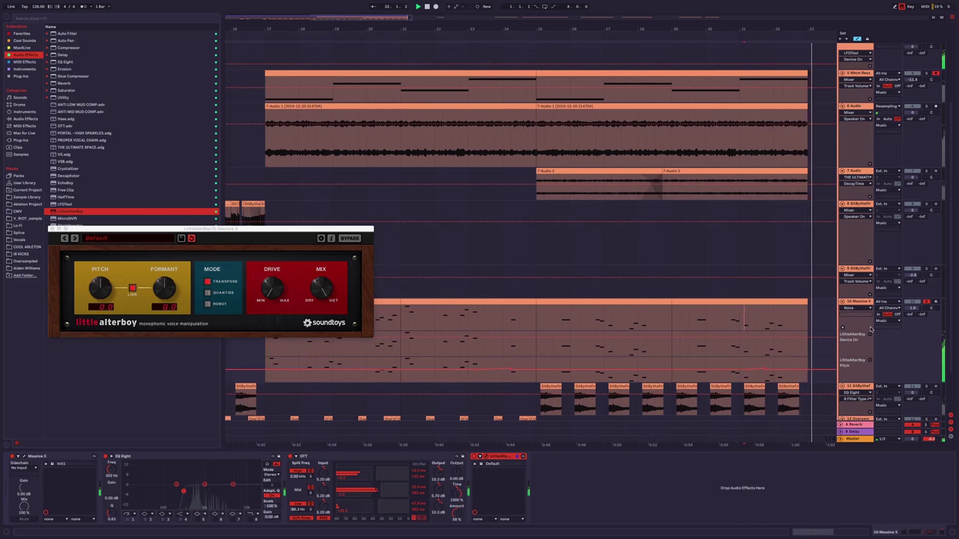
scroll(575, 302, down, 2)
click(424, 302)
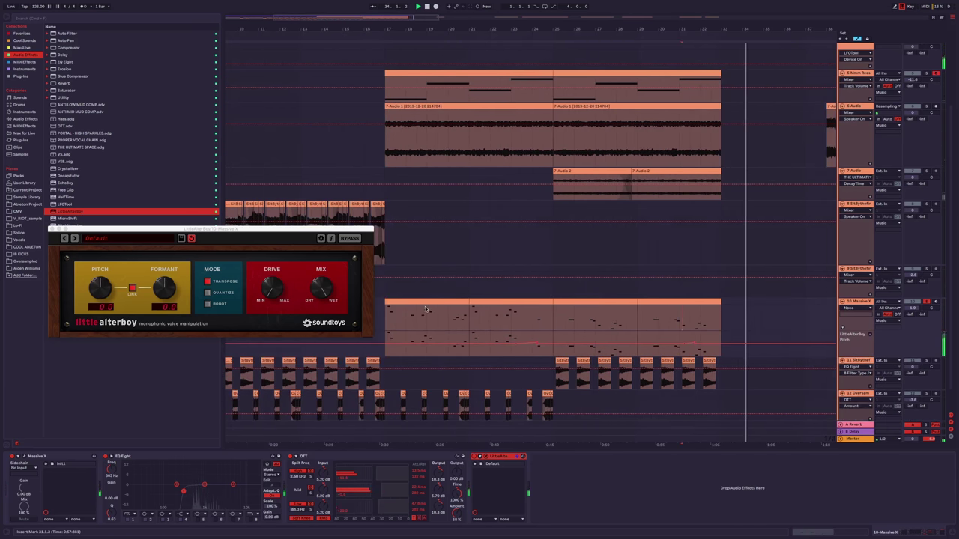
click(51, 229)
key(space)
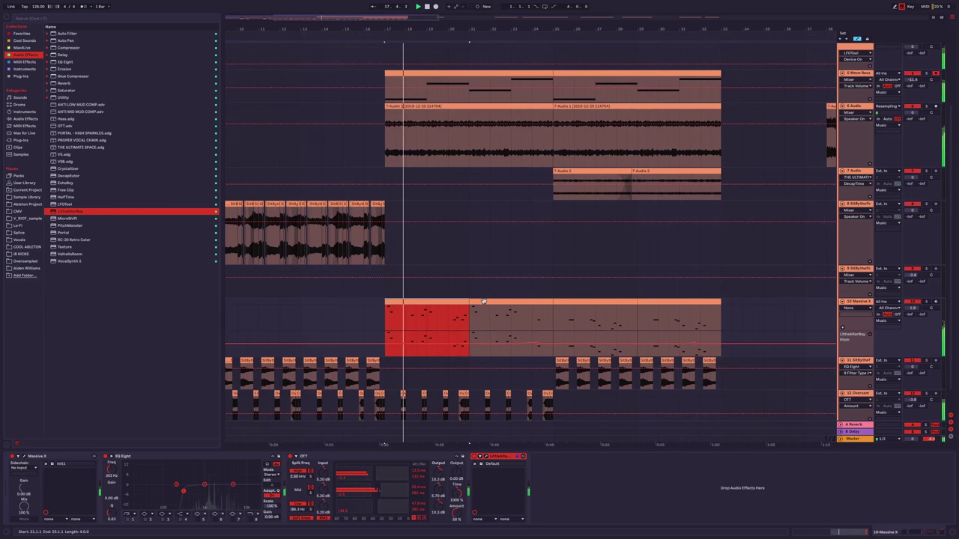
Deactivate the drum MIDI and excelent_hbeat audio clips across bars 17–33 and play the section without drums from bar 16.
scroll(482, 299, down, 2)
scroll(482, 332, up, 3)
drag(668, 127, 427, 75)
click(424, 74)
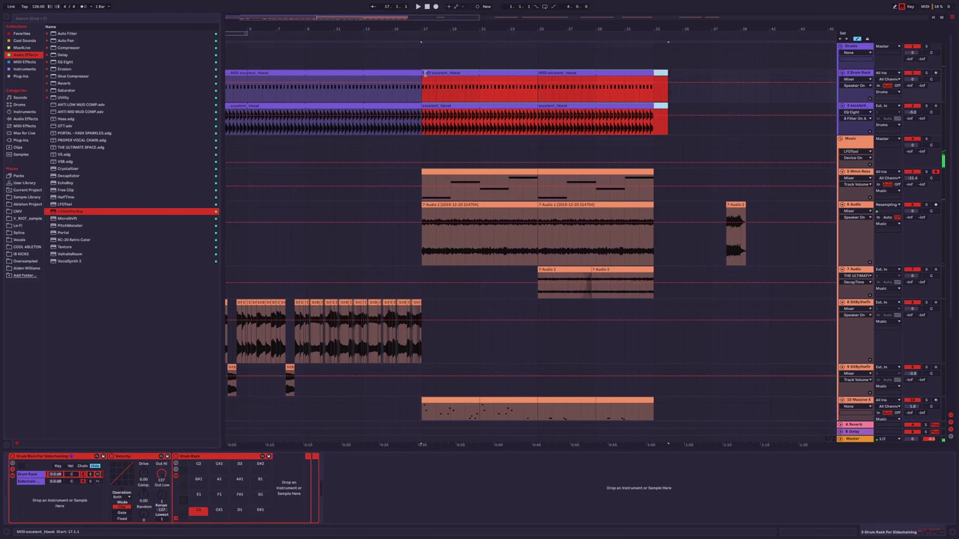
key(0)
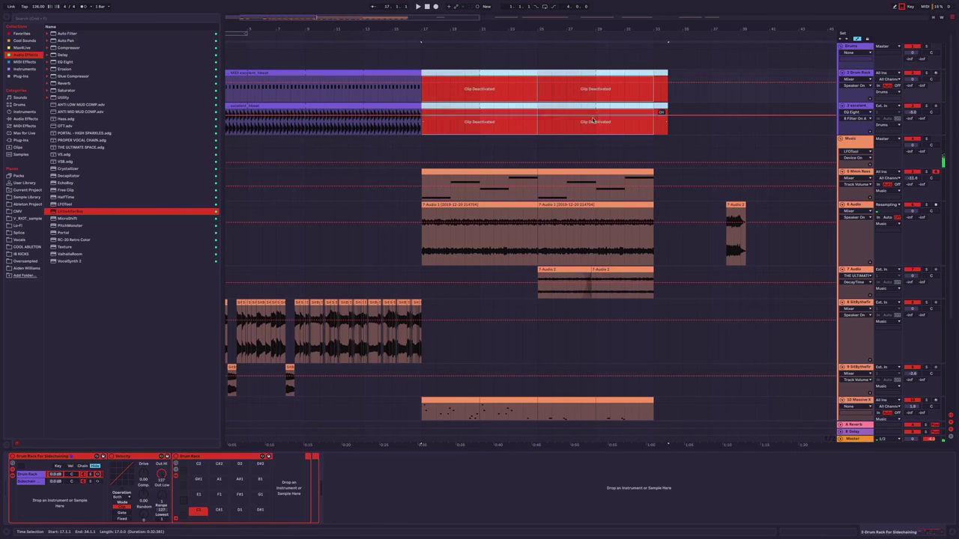
click(597, 142)
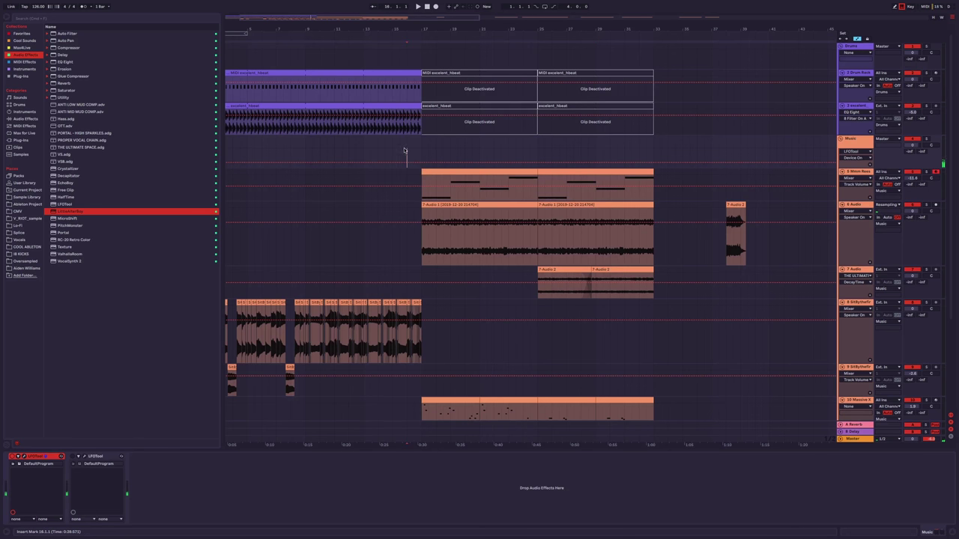
key(space)
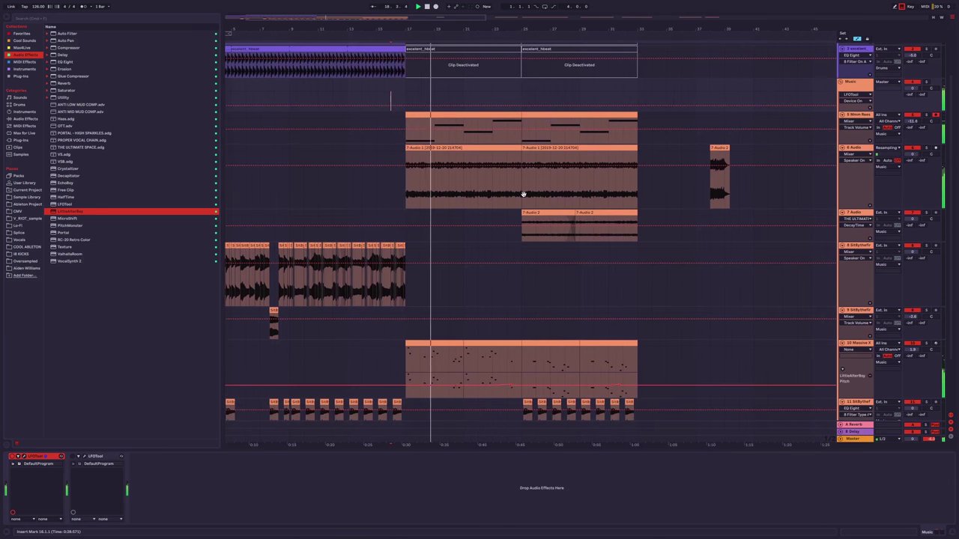
scroll(500, 211, down, 1)
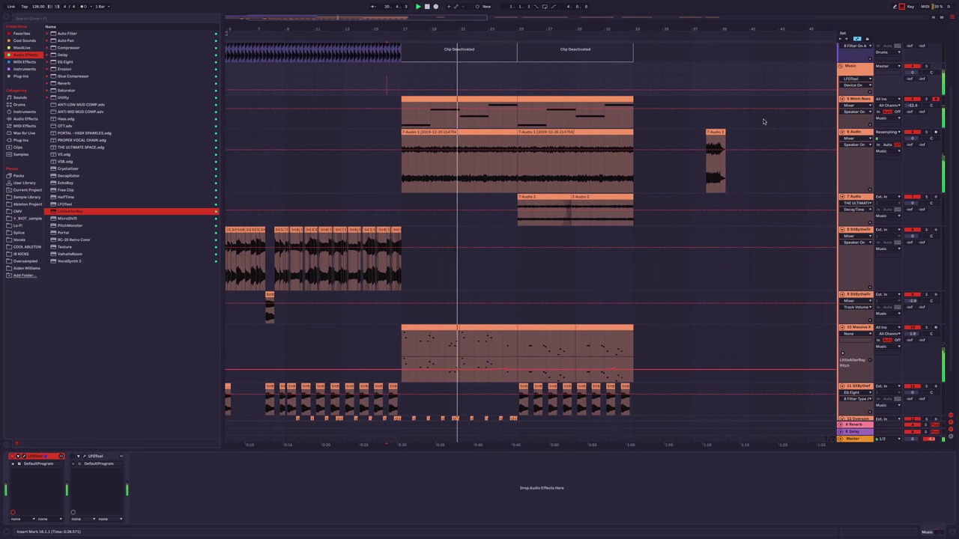
drag(642, 146, 629, 143)
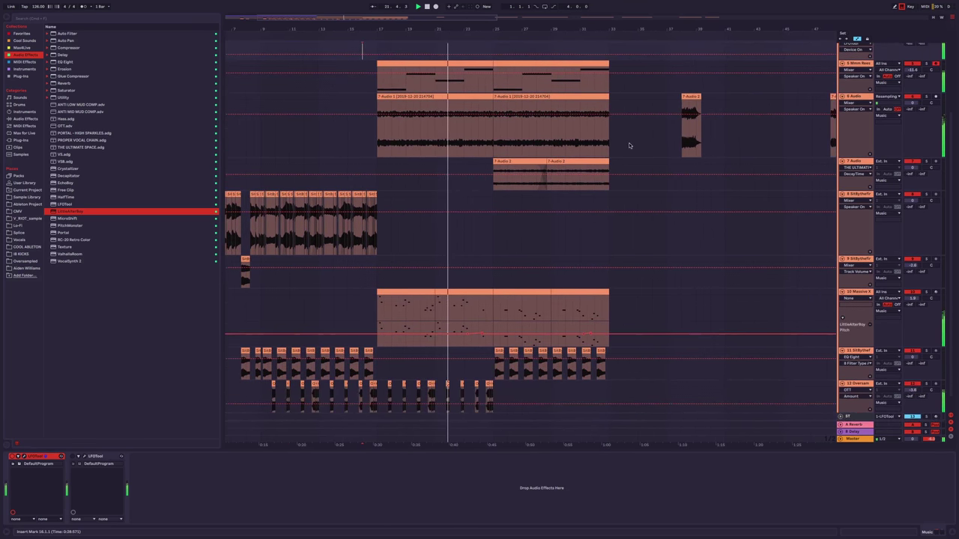
scroll(630, 173, down, 1)
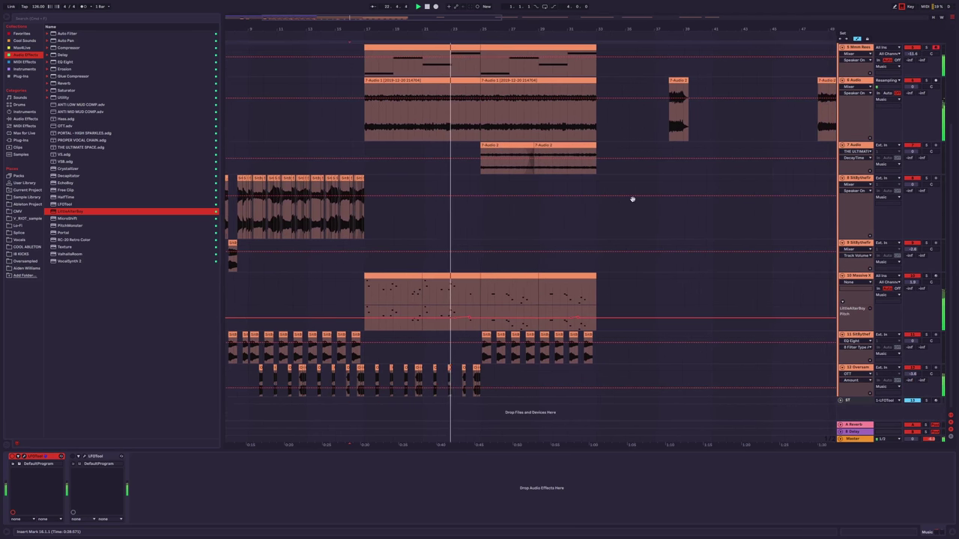
Add a new audio track below the vocal chops and place V_RIOT_fx_riser_8bar_sustained_150.wav on it at bar 25.
click(858, 361)
key(ctrl+t)
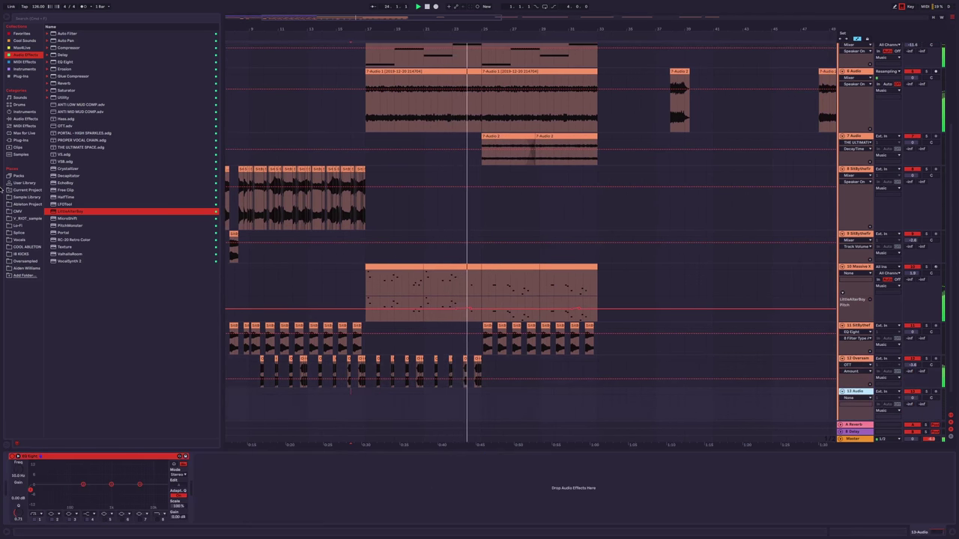
click(30, 219)
double_click(69, 57)
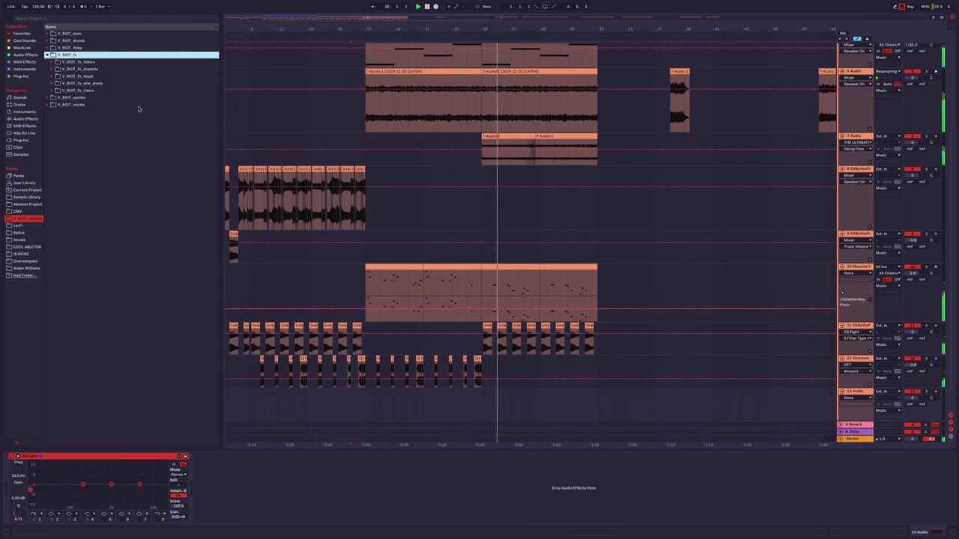
double_click(112, 90)
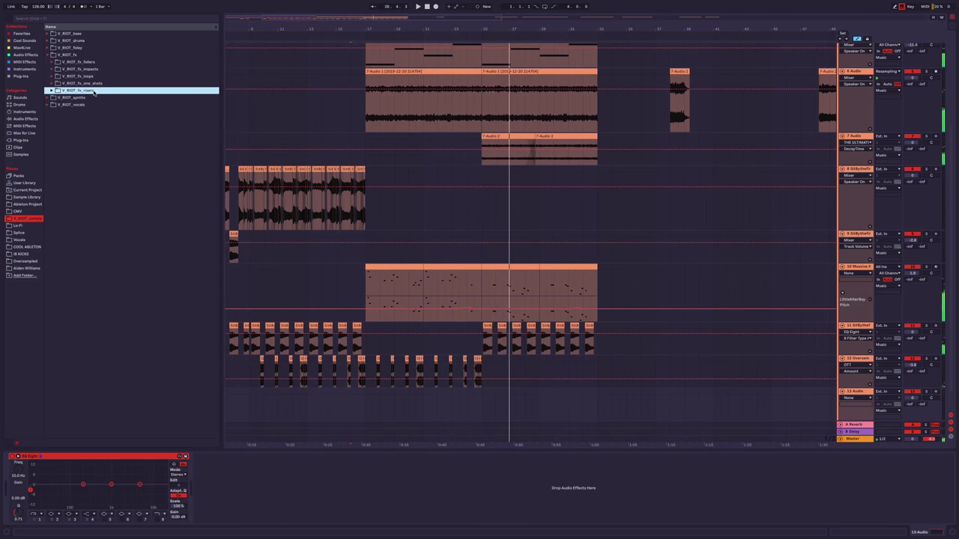
drag(120, 311, 482, 402)
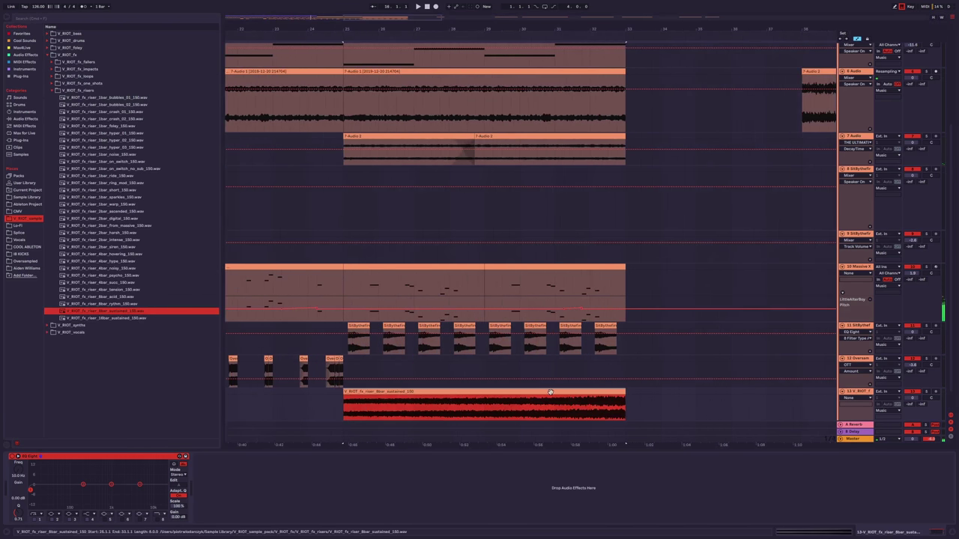
Keep the riser warped, fit it between bars 25 and 32.4, lower its track volume and play it with the other parts.
double_click(549, 391)
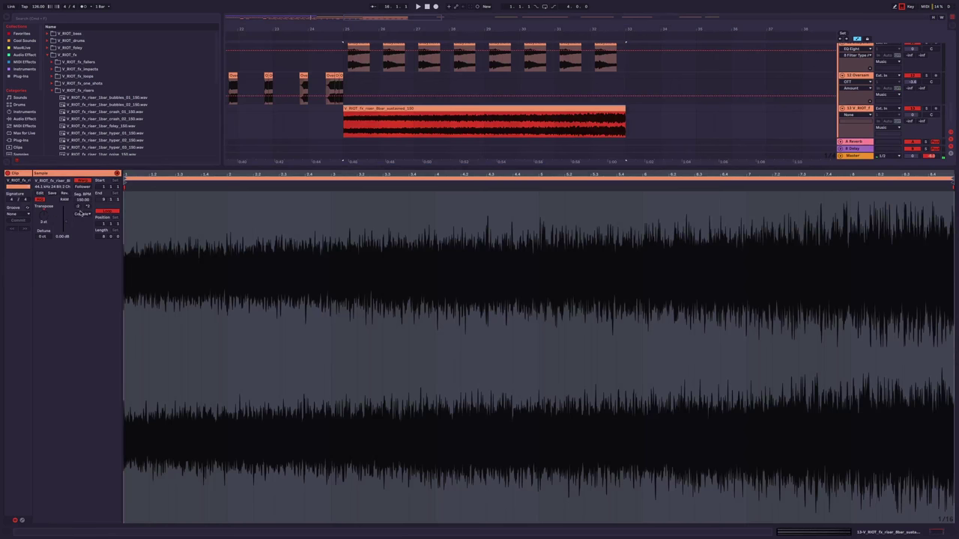
click(83, 181)
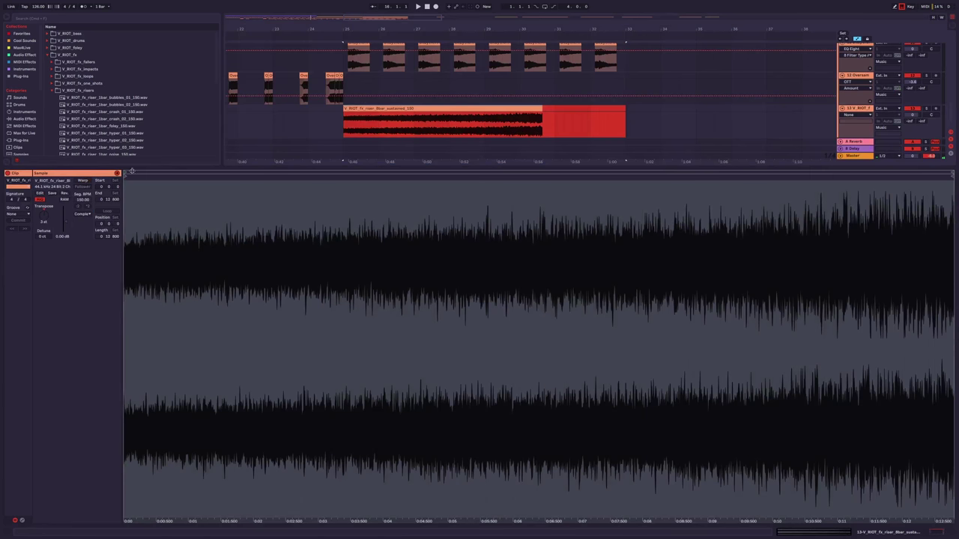
key(ctrl+z)
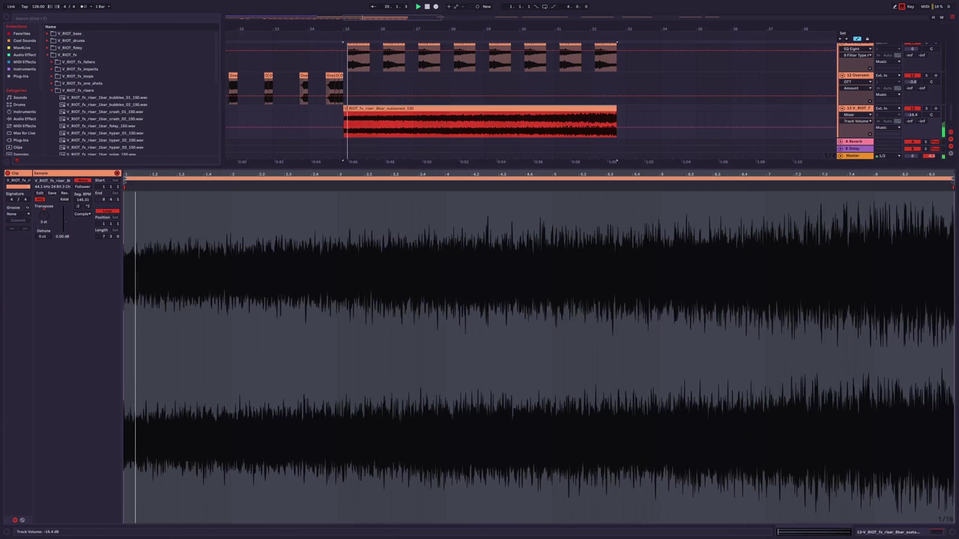
key(ctrl+alt+l)
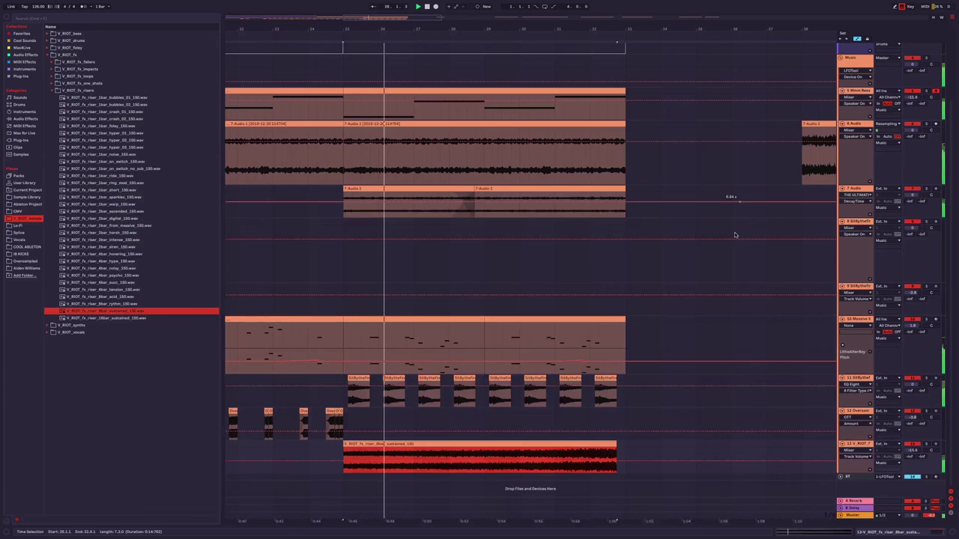
scroll(638, 325, down, 3)
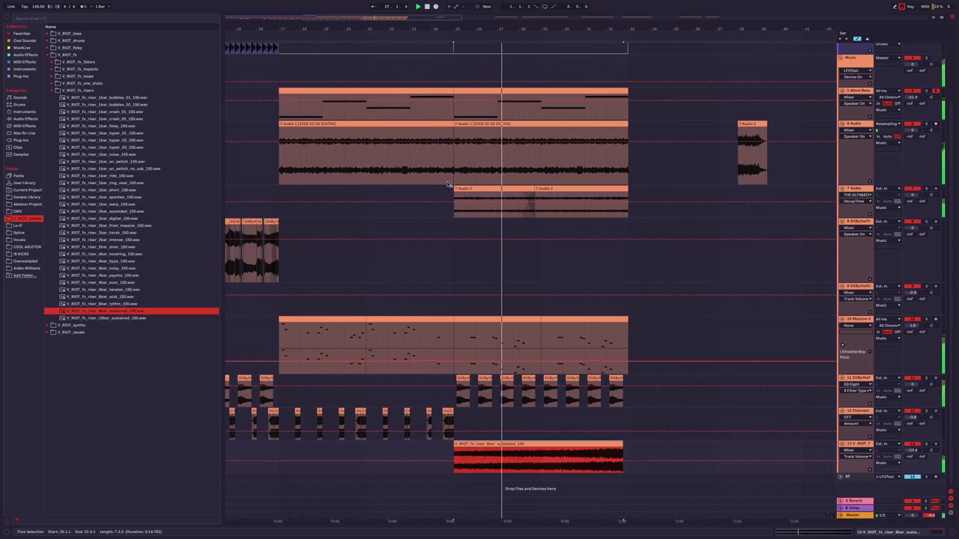
Hide the automation lanes, set the insert marker at bar 33 on the Drum Rack track and listen to the section's end.
key(ctrl+a)
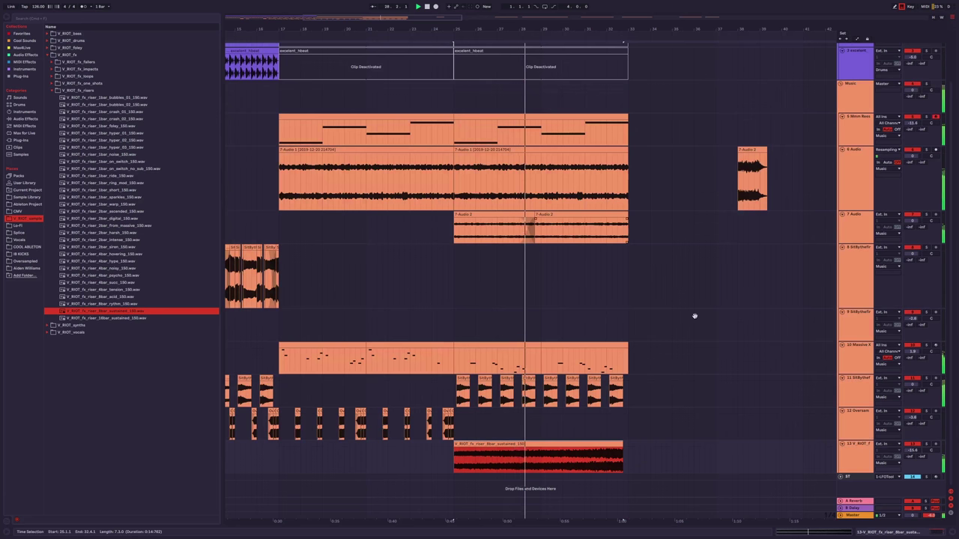
scroll(695, 315, up, 3)
scroll(659, 169, right, 3)
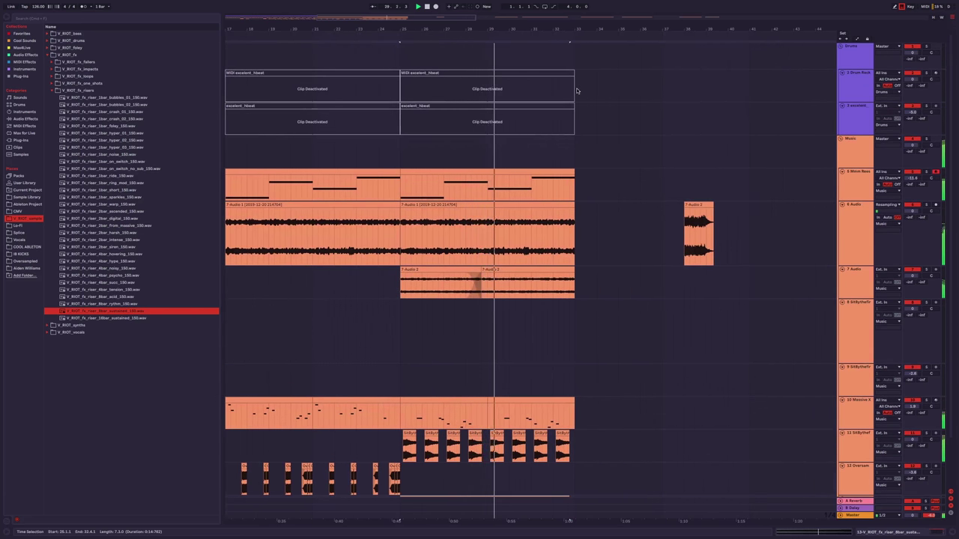
scroll(576, 91, left, 3)
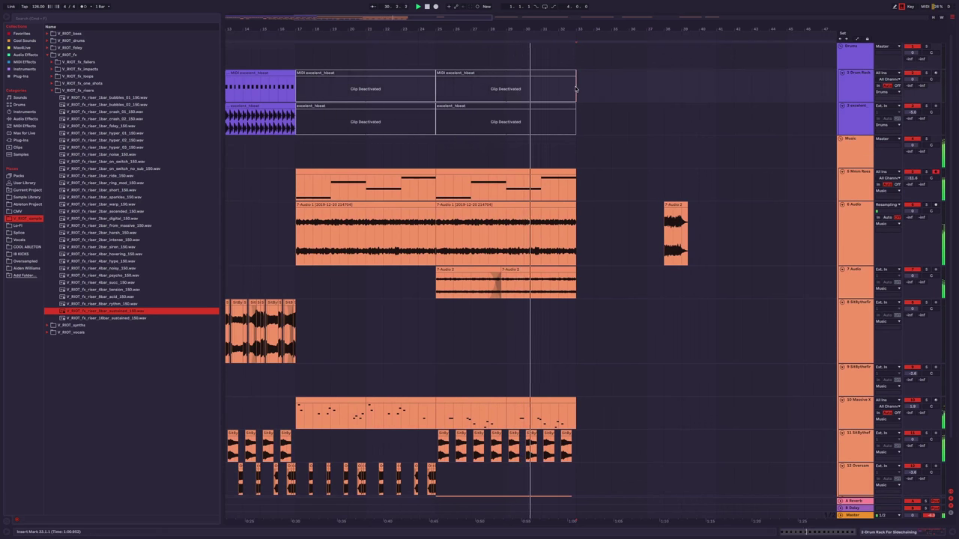
scroll(593, 88, down, 2)
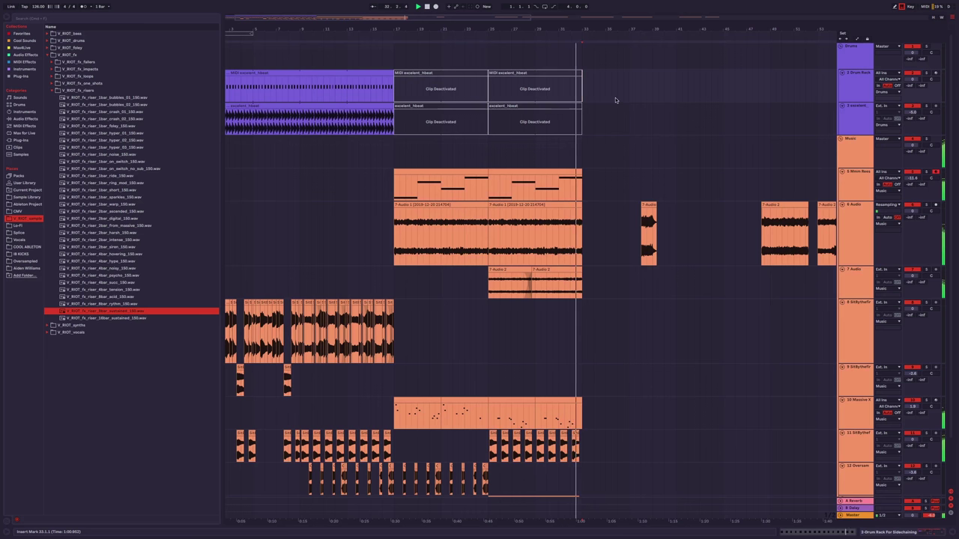
scroll(605, 110, up, 2)
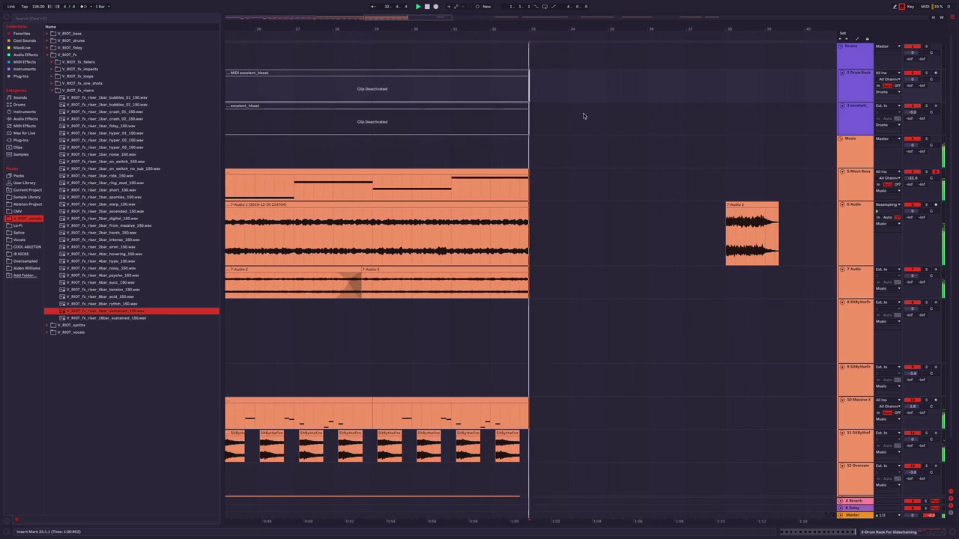
click(856, 93)
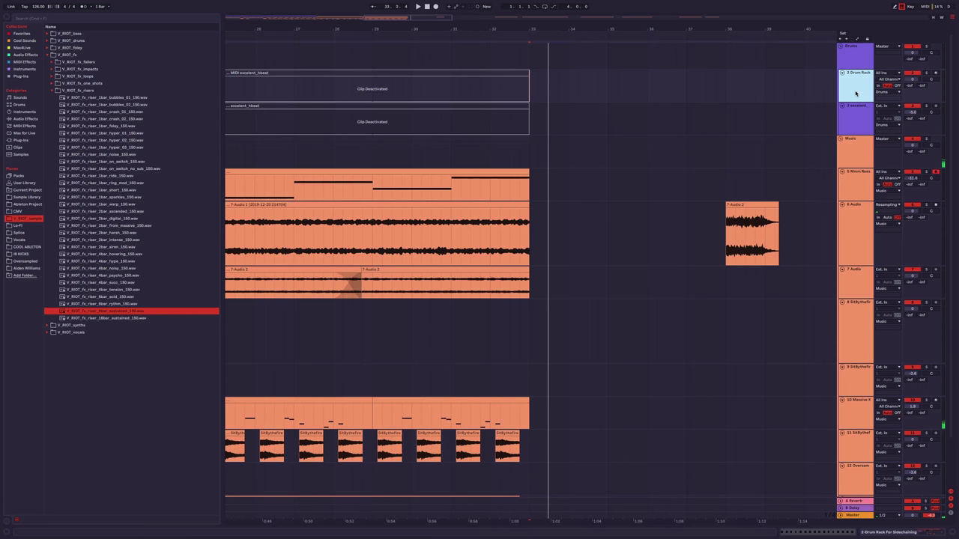
key(ctrl+d)
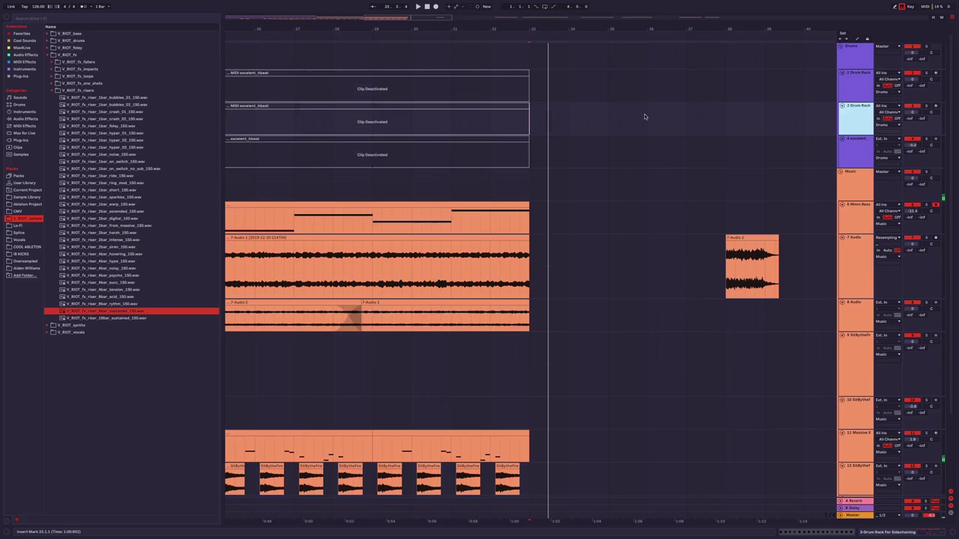
key(Delete)
Create an empty four-bar MIDI clip from bar 33 to 37 on the Drum Rack track and show the track's devices.
click(867, 95)
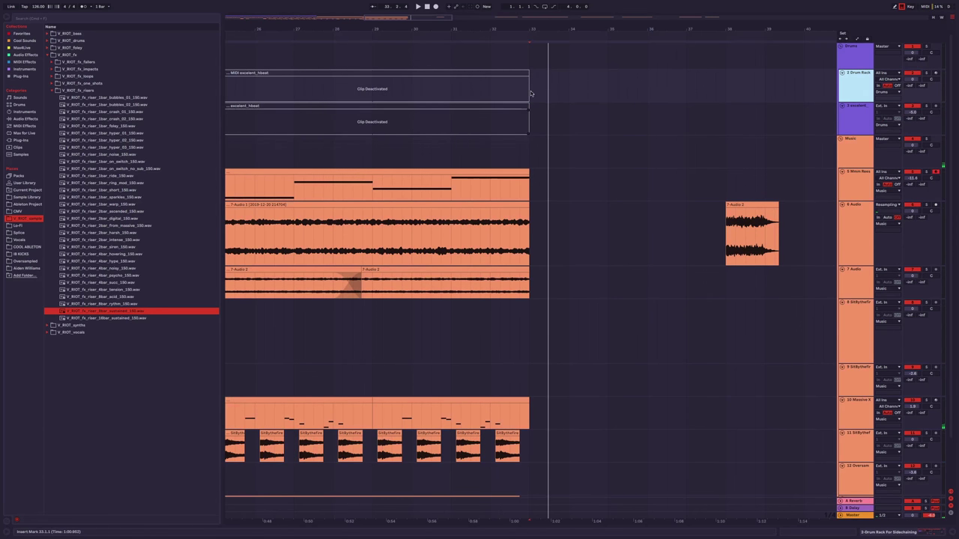
drag(531, 93, 660, 89)
key(ctrl+shift+m)
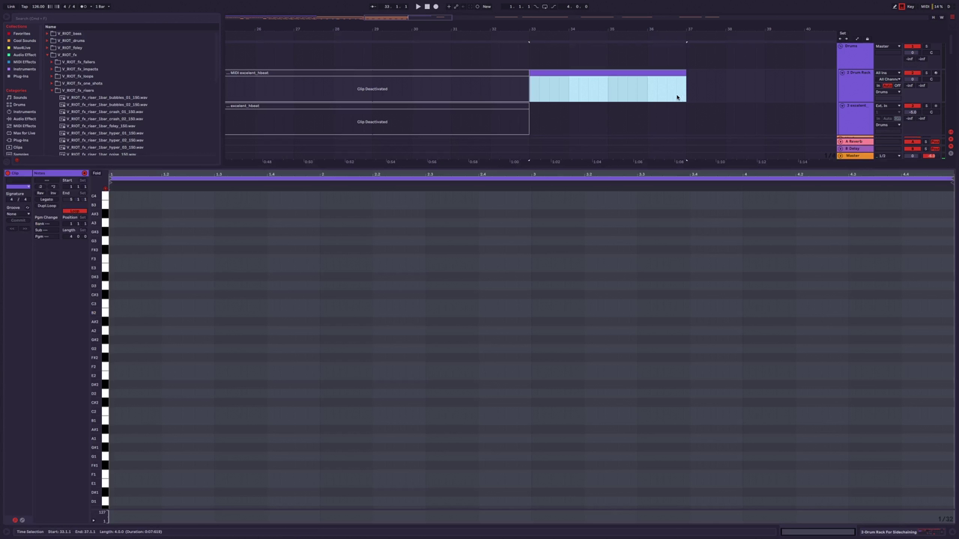
click(931, 530)
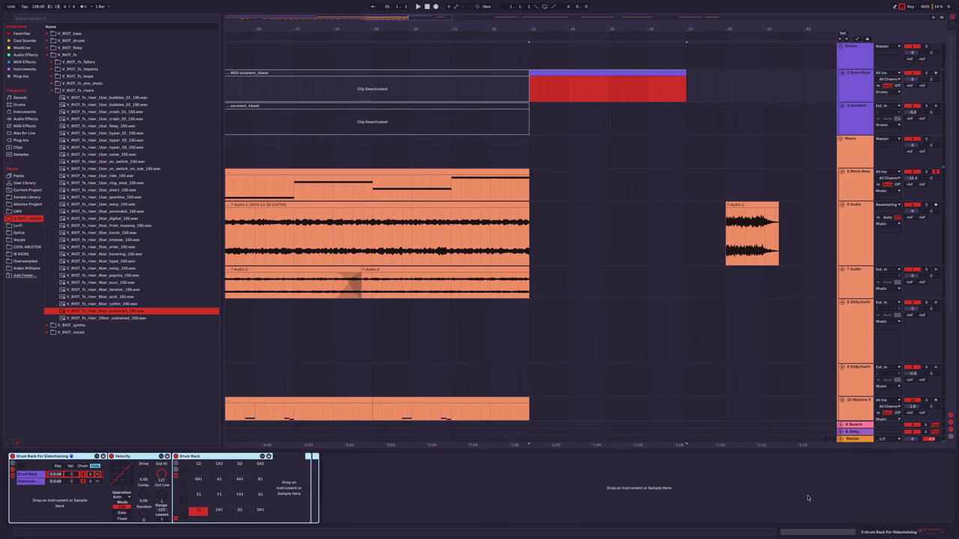
Audition the samples in the IB KICKS folder and load IB_kick_07.wav onto the Drum Rack's C1 pad.
click(23, 254)
click(101, 63)
key(Up)
key(Up)
key(Up)
key(Up)
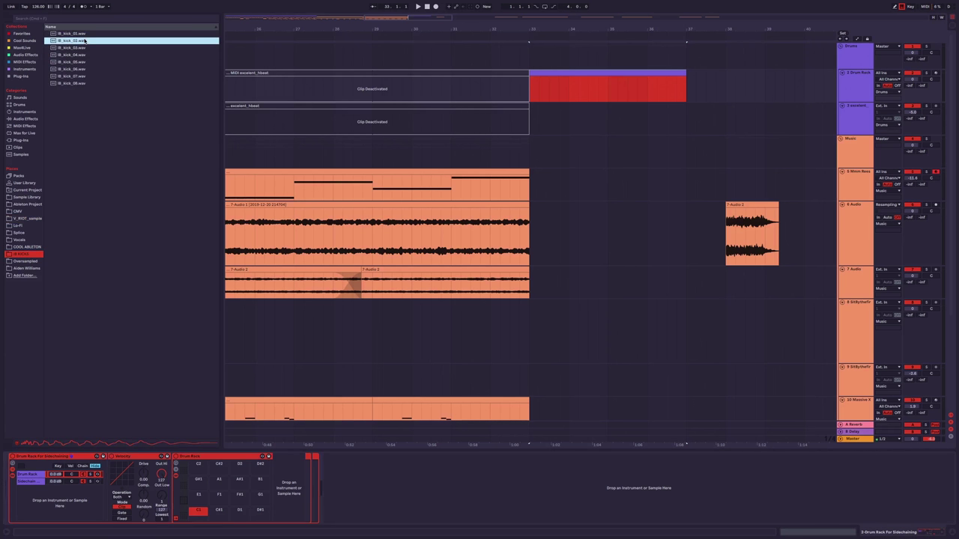
click(85, 76)
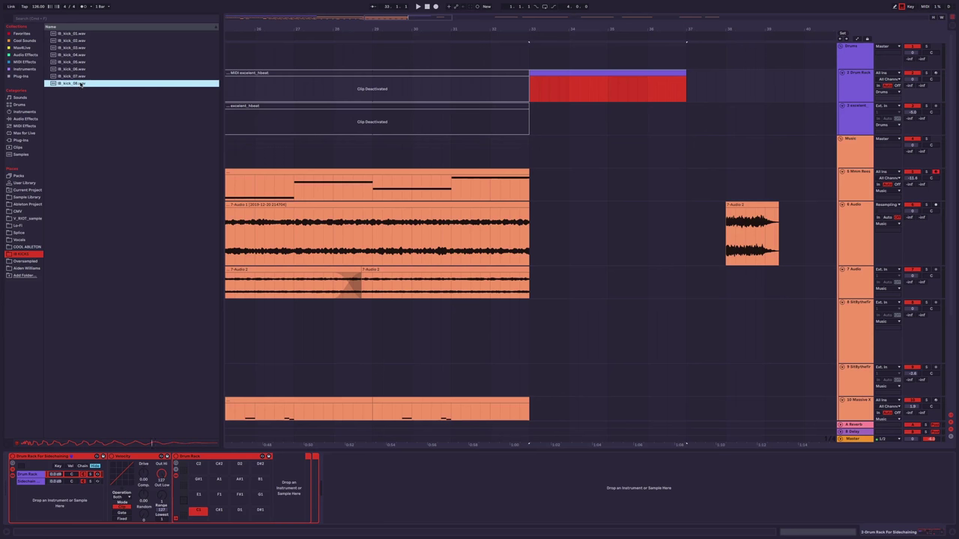
drag(171, 411, 204, 512)
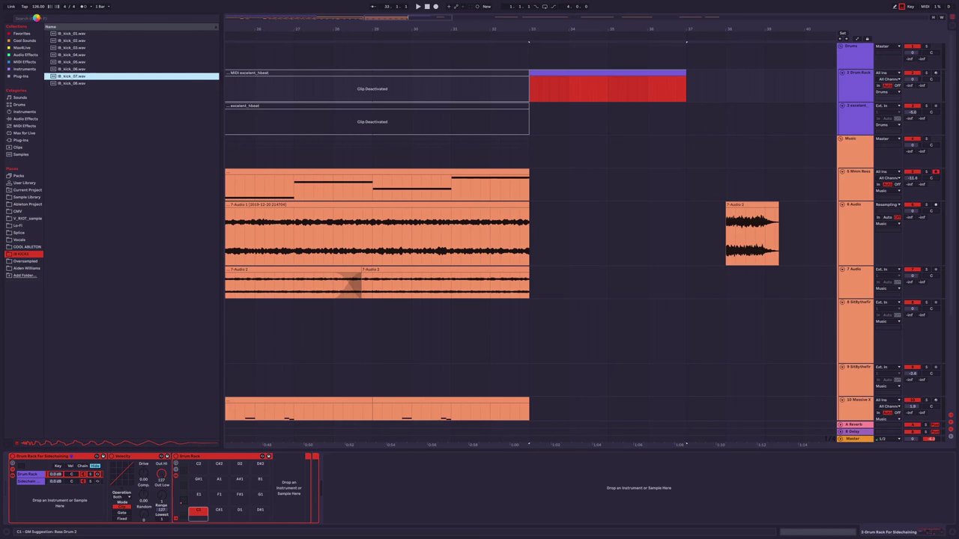
drag(199, 513, 198, 513)
Search the library for "snare" and audition samples through the results up to the first SPATS snares.
click(36, 18)
text(snare)
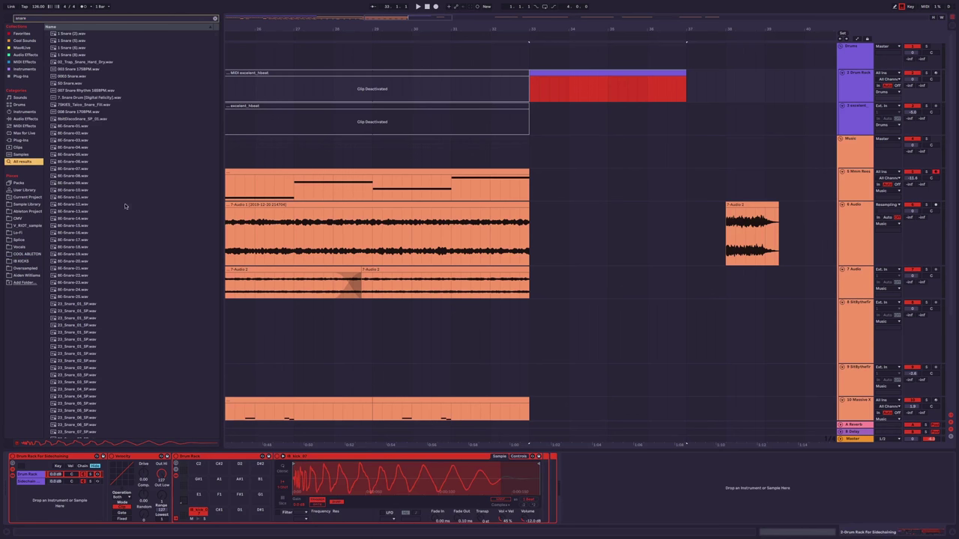
click(134, 275)
drag(214, 38, 216, 394)
click(171, 349)
click(137, 271)
click(127, 298)
click(122, 258)
click(110, 155)
click(104, 112)
click(103, 99)
click(95, 77)
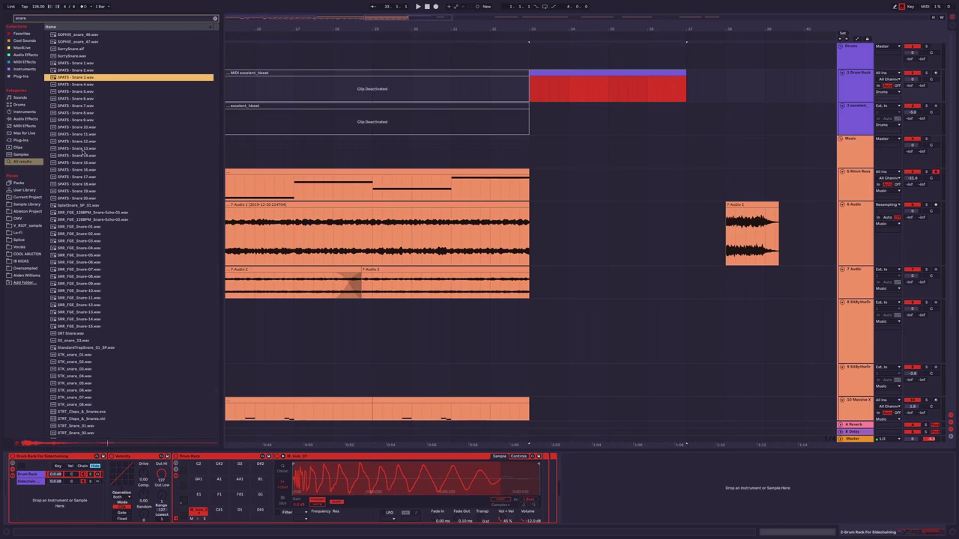
Audition further SPATS, SRR_FGE, STRT and V_RIOT snare samples in the search results.
click(84, 99)
click(99, 226)
click(97, 218)
click(95, 213)
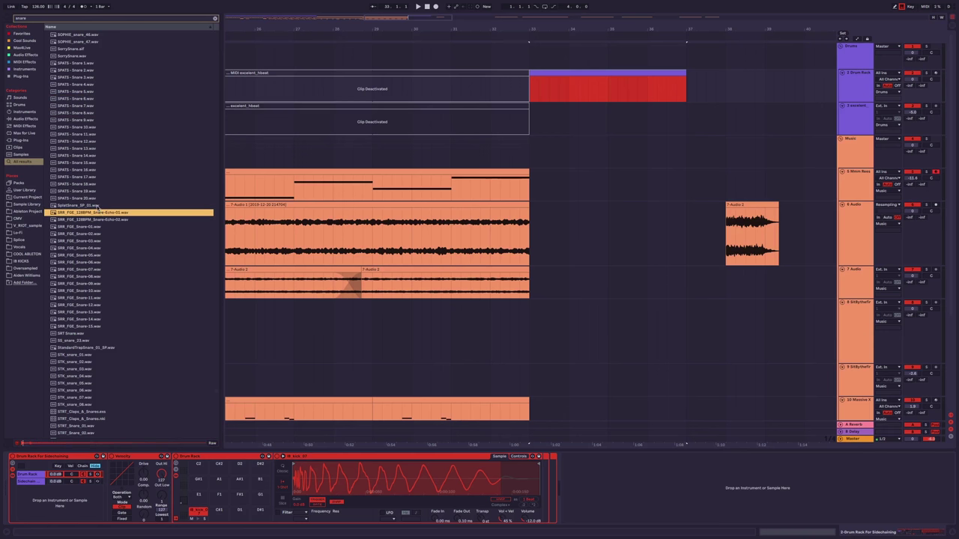
click(96, 206)
scroll(112, 360, down, 3)
click(120, 422)
scroll(144, 190, down, 10)
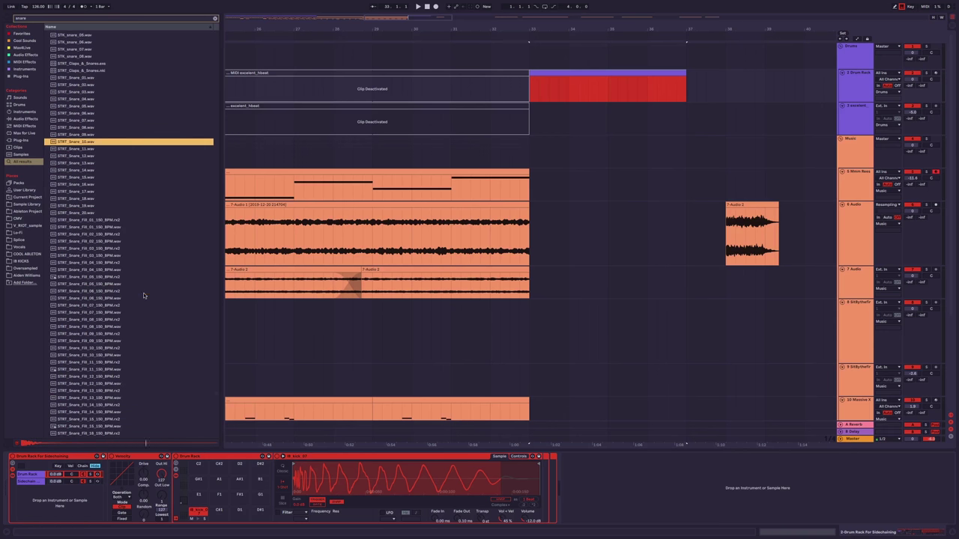
click(144, 292)
click(135, 347)
scroll(180, 390, down, 10)
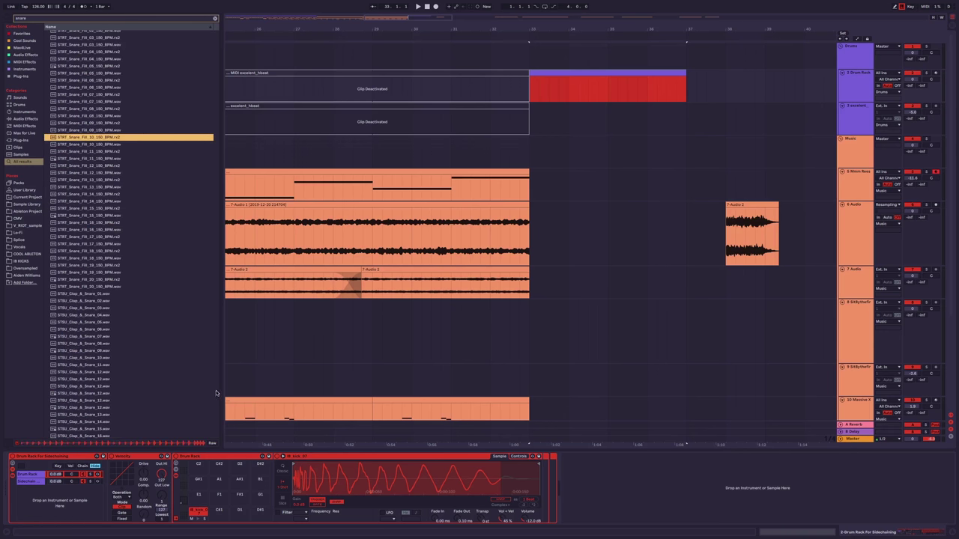
scroll(216, 392, down, 15)
click(127, 400)
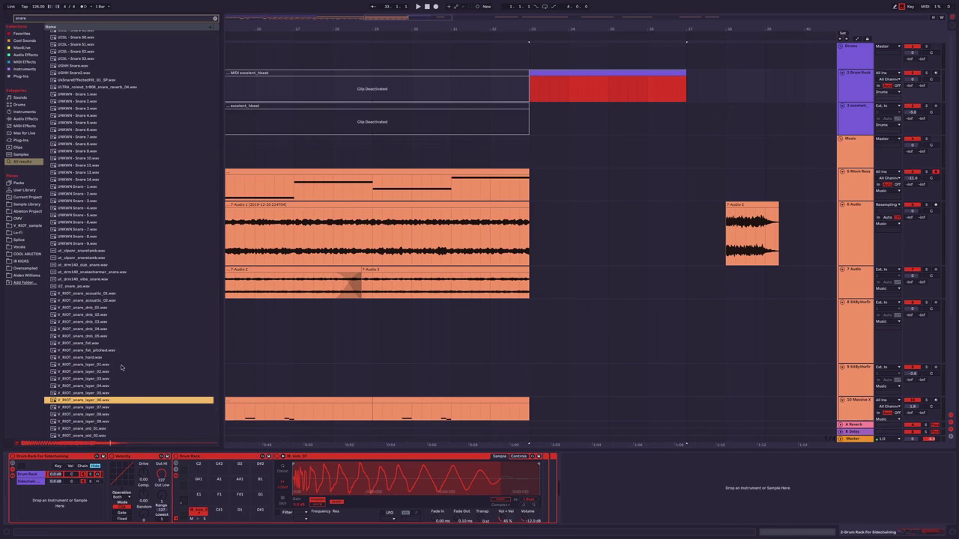
Audition the UNKWN snares and compare them with ULTRA_roland_tr808_snare_reverb_04.wav and its neighbouring samples.
click(112, 228)
click(106, 207)
click(102, 173)
click(96, 137)
click(96, 100)
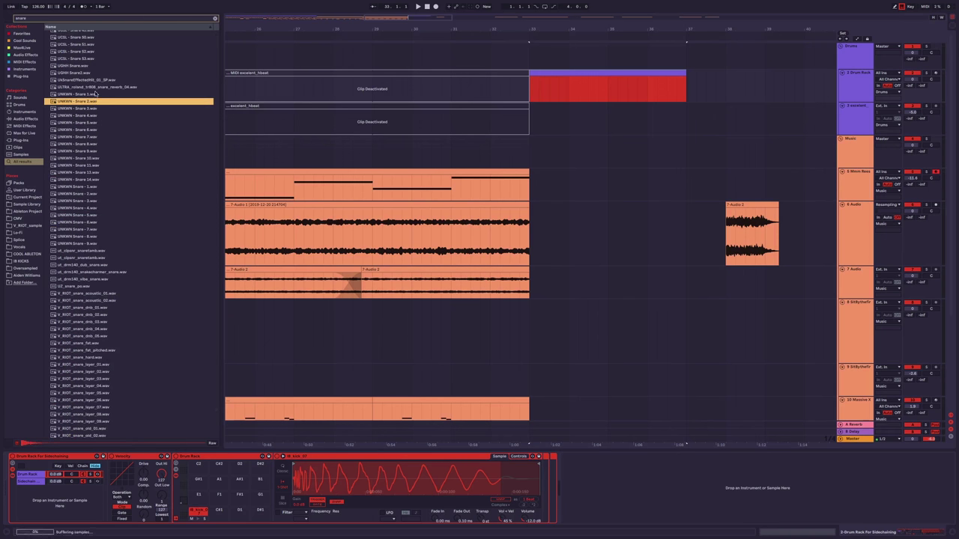
click(95, 87)
click(95, 95)
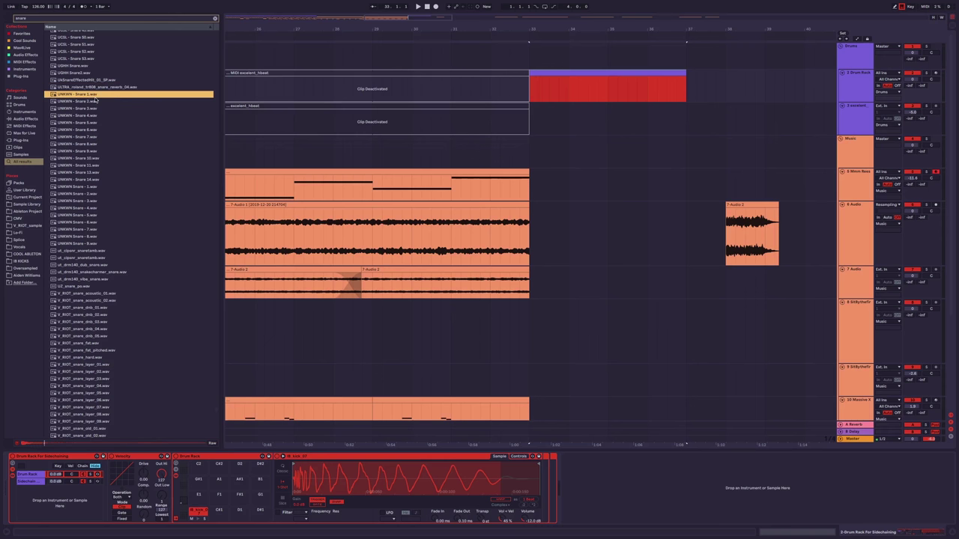
click(95, 101)
click(94, 109)
click(98, 87)
click(92, 72)
click(89, 66)
click(93, 87)
click(92, 58)
click(92, 45)
click(105, 88)
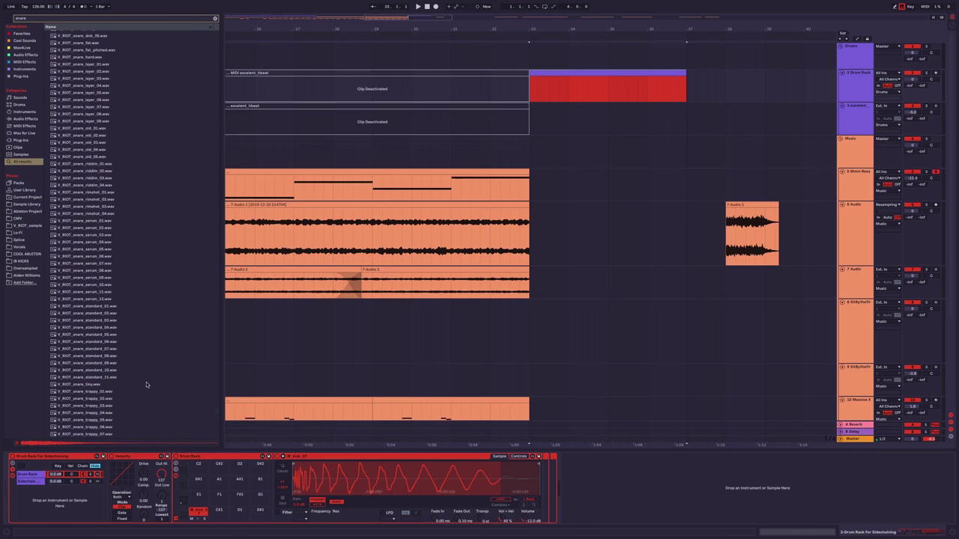
Audition a few more snares, load ULTRA_roland_tr808_snare_reverb_04.wav onto the C#1 pad and clear the browser search.
click(146, 385)
scroll(142, 315, down, 10)
click(124, 345)
scroll(122, 284, up, 10)
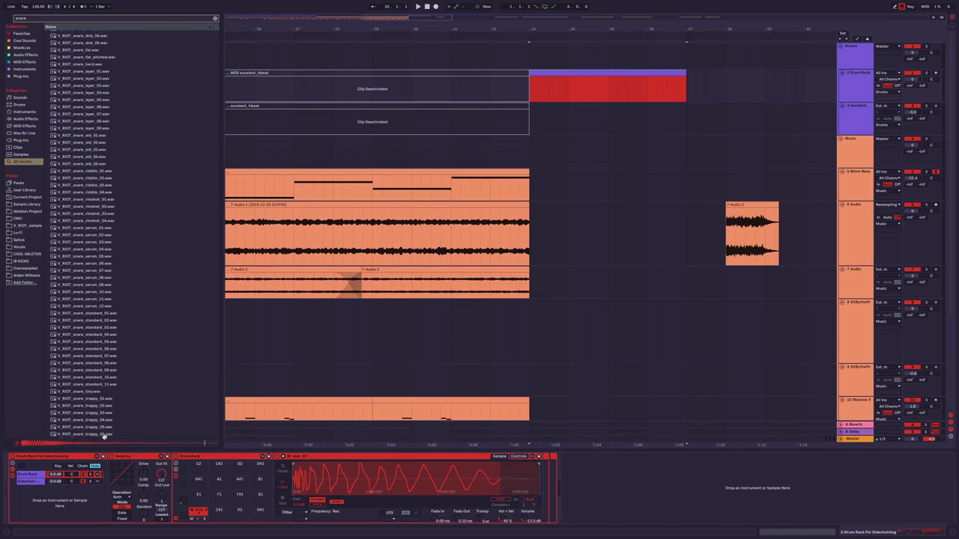
click(118, 216)
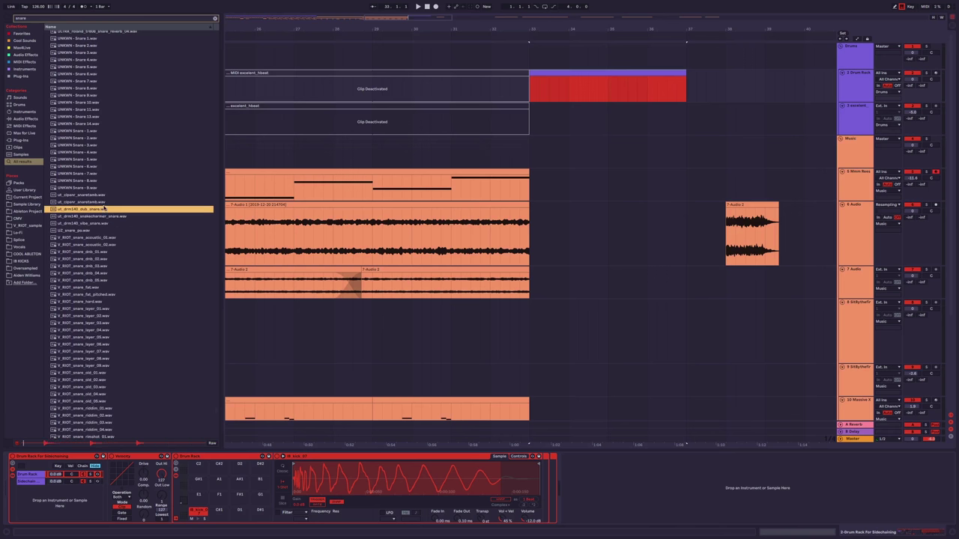
scroll(118, 180, up, 3)
click(111, 98)
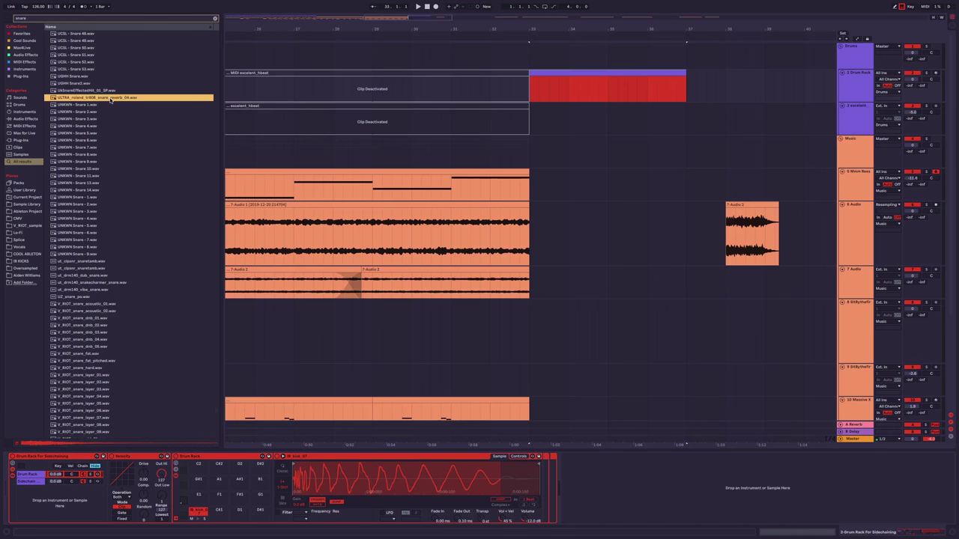
key(Return)
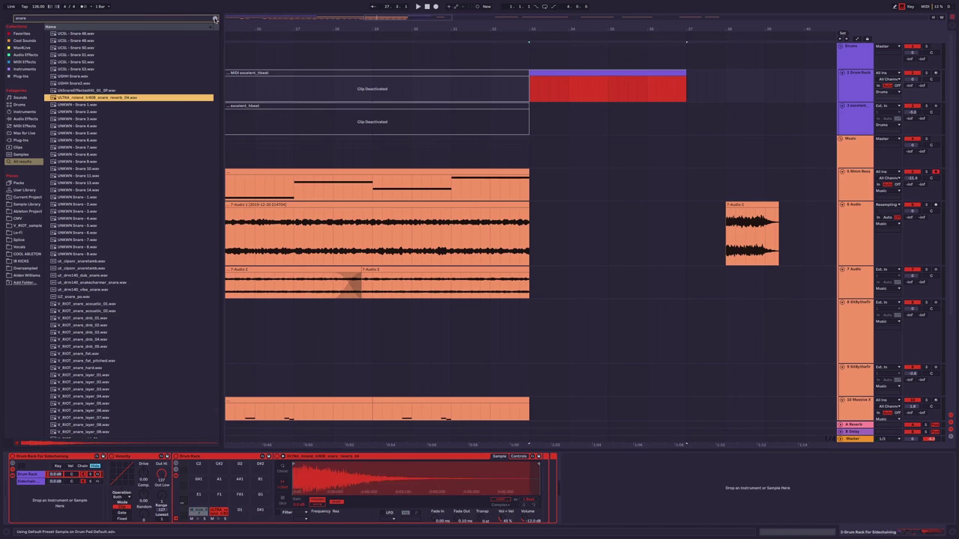
click(215, 18)
Play the build-up from just before bar 17, check its layers and show the effects of track 11.
scroll(470, 158, down, 3)
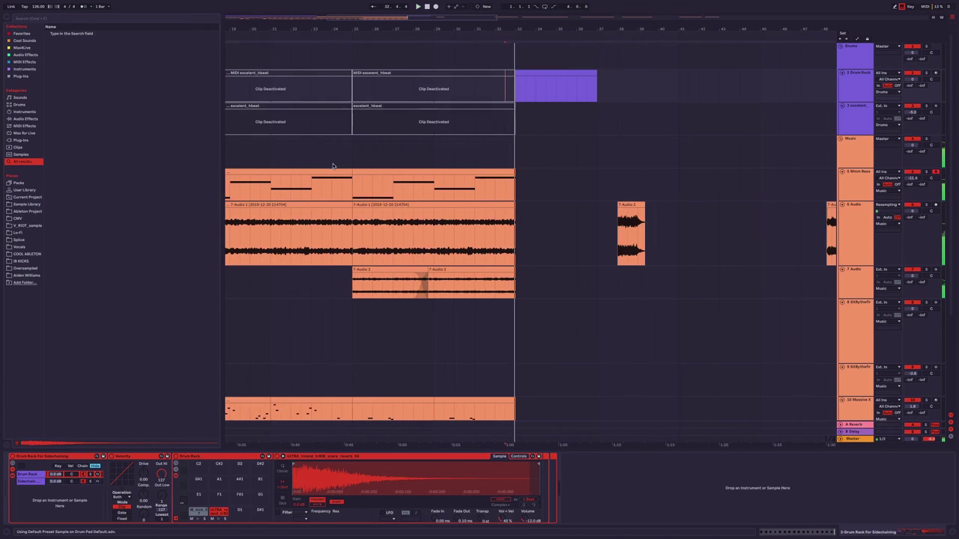
scroll(471, 159, down, 2)
click(342, 120)
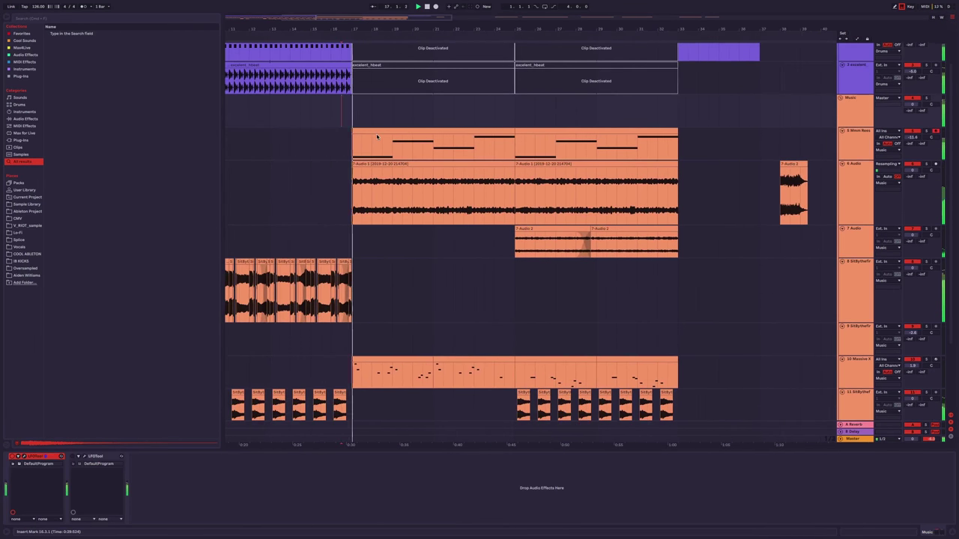
scroll(512, 173, up, 2)
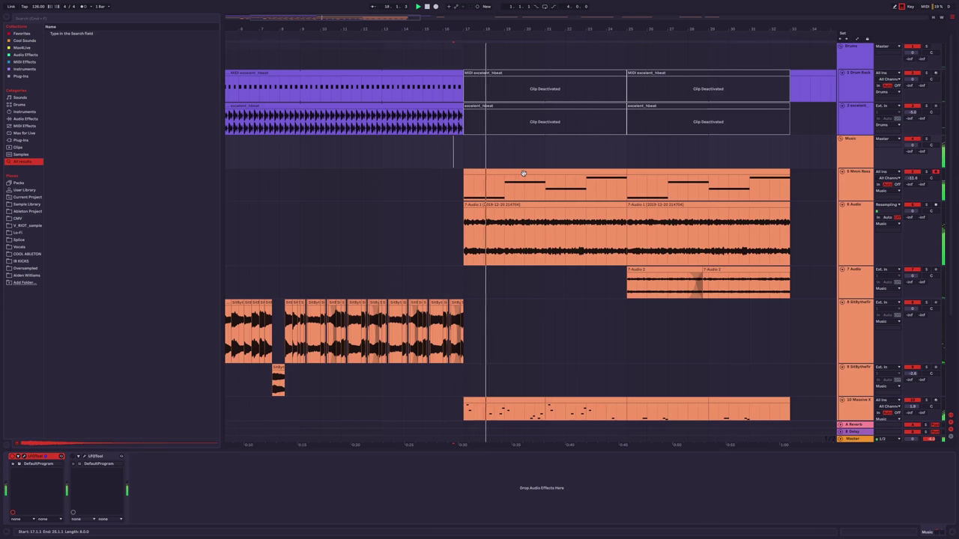
scroll(513, 291, down, 3)
scroll(525, 270, down, 3)
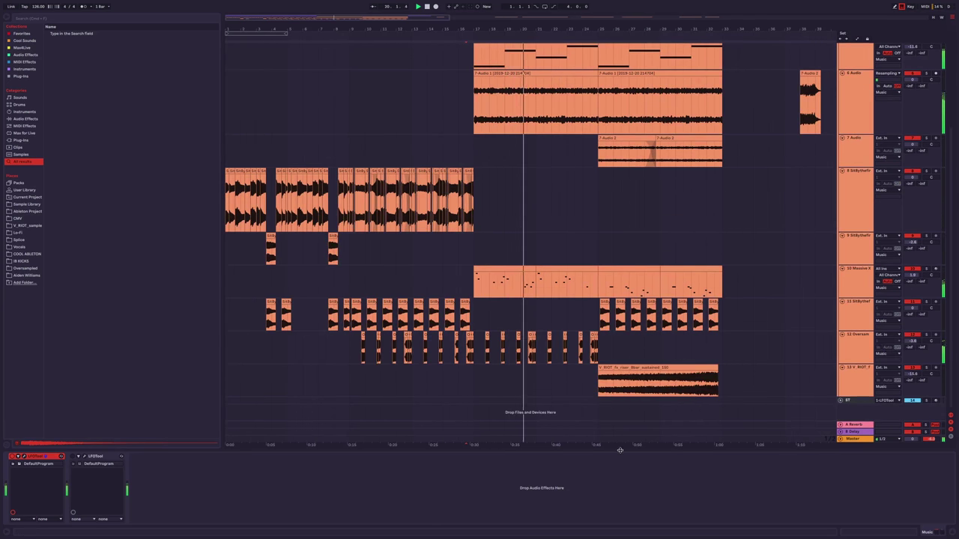
scroll(525, 281, up, 2)
scroll(524, 282, down, 2)
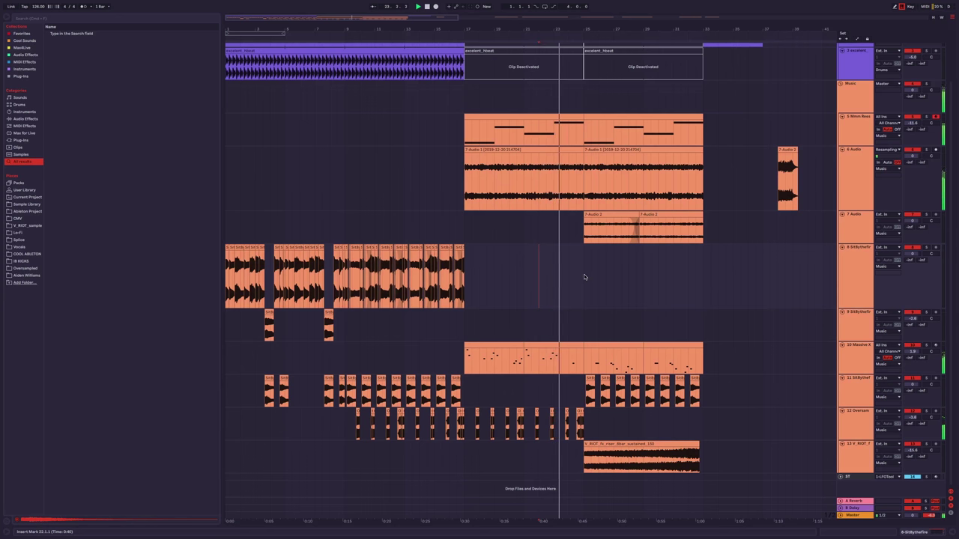
click(589, 399)
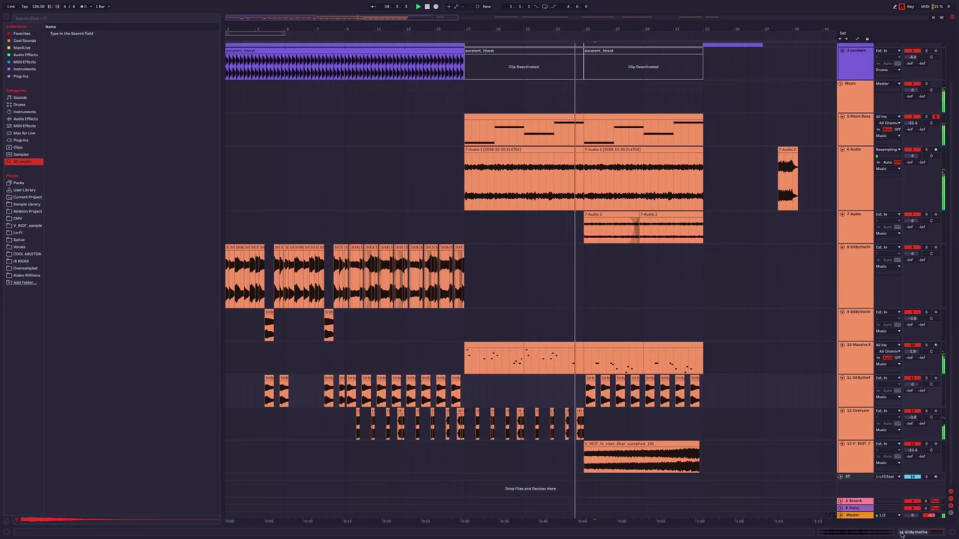
key(ctrl+alt+l)
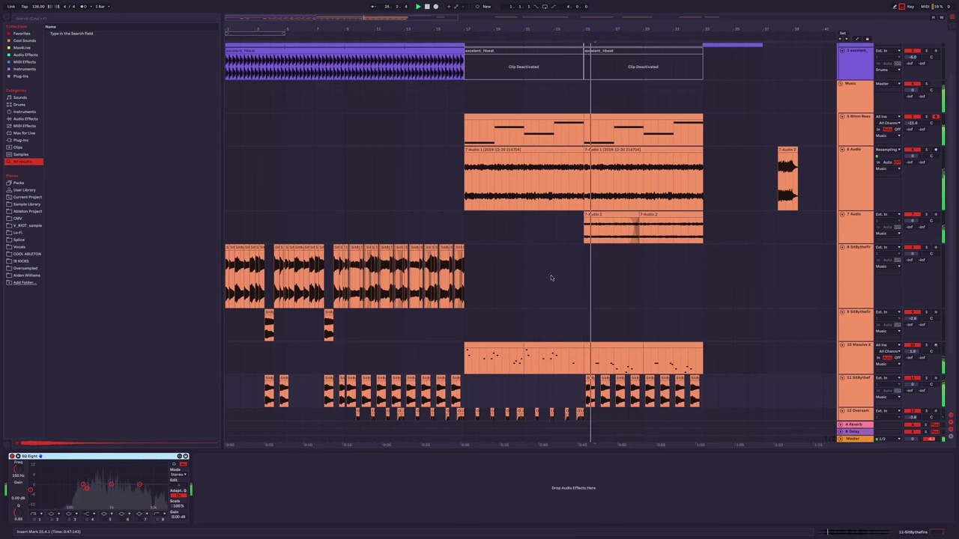
Duplicate the vocal adlib clips between bars 17 and 25 on track 12 to bars 25–33.
scroll(597, 285, down, 4)
scroll(577, 352, right, 6)
scroll(568, 382, down, 1)
scroll(568, 383, right, 1)
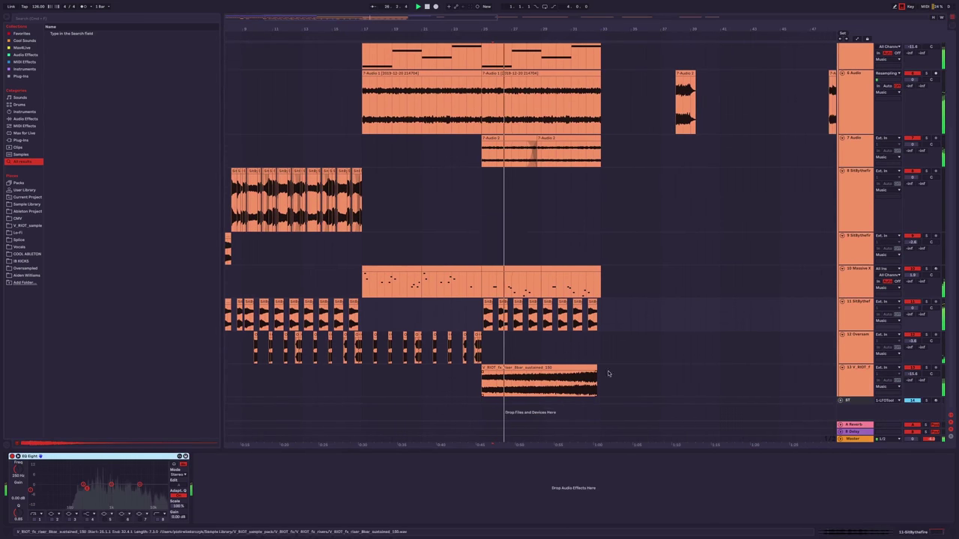
scroll(551, 202, up, 2)
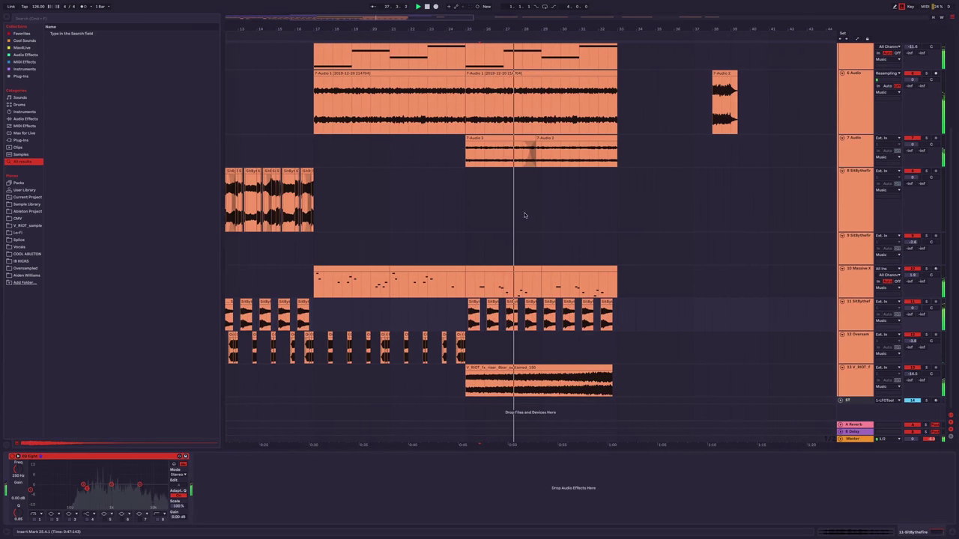
drag(465, 348, 311, 352)
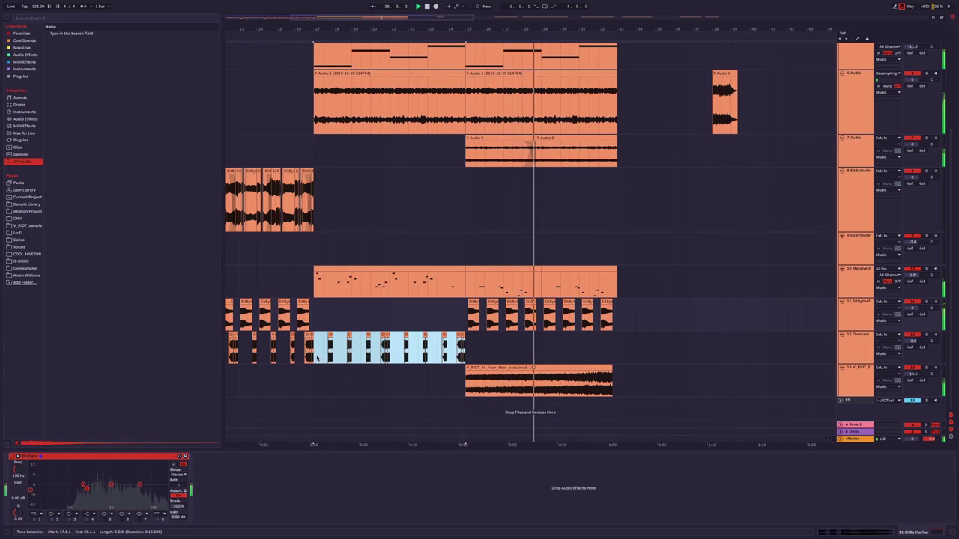
key(ctrl+d)
scroll(589, 338, up, 2)
scroll(589, 339, up, 2)
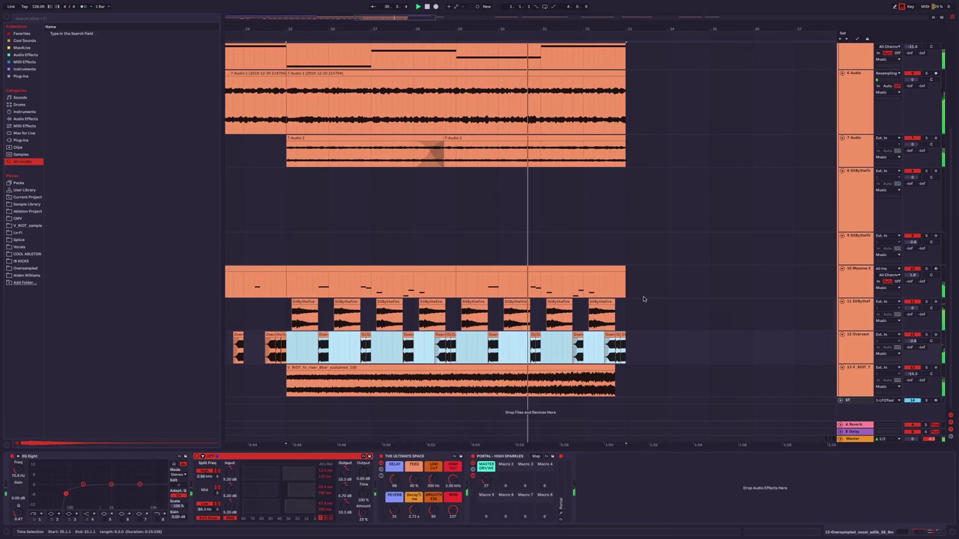
Delete the bass, Massive X and track 11 vocal chop material from 32.3 to bar 33 and play from bar 31.
scroll(634, 252, up, 2)
scroll(599, 285, up, 3)
click(593, 187)
drag(592, 193, 614, 287)
scroll(621, 264, down, 2)
scroll(621, 202, down, 2)
key(Delete)
click(527, 236)
key(space)
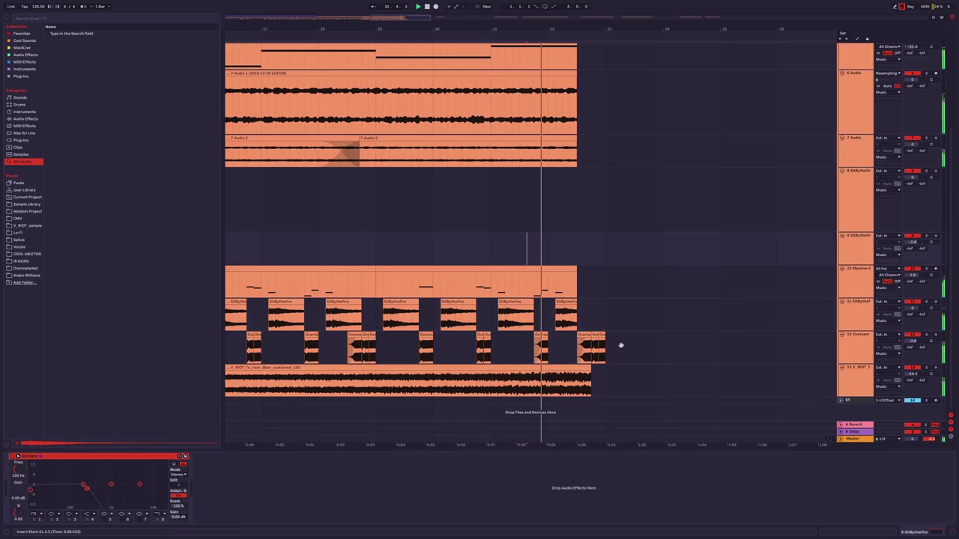
Replace the last two short vocal adlib chops on track 12 with one chop from 32.4 to 33.1 and play the ending.
click(579, 343)
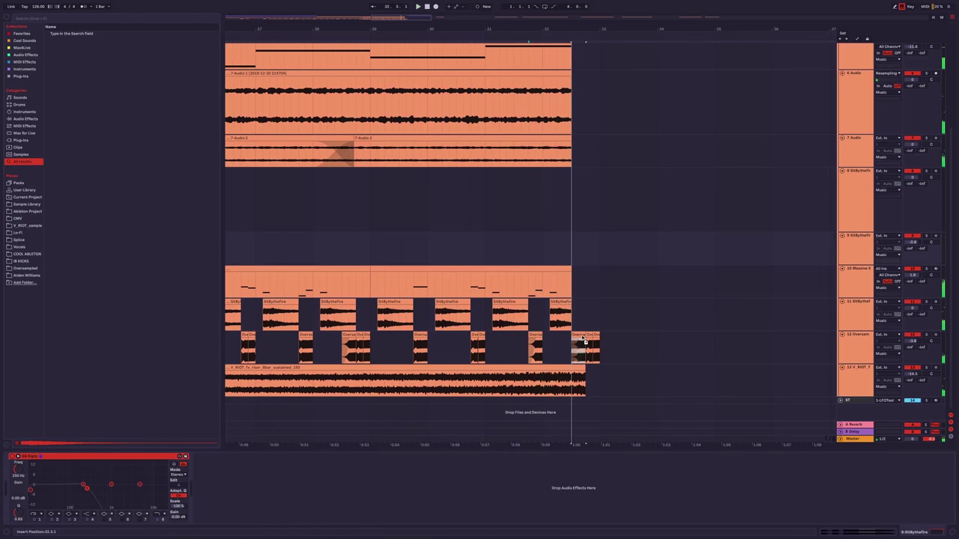
click(590, 344)
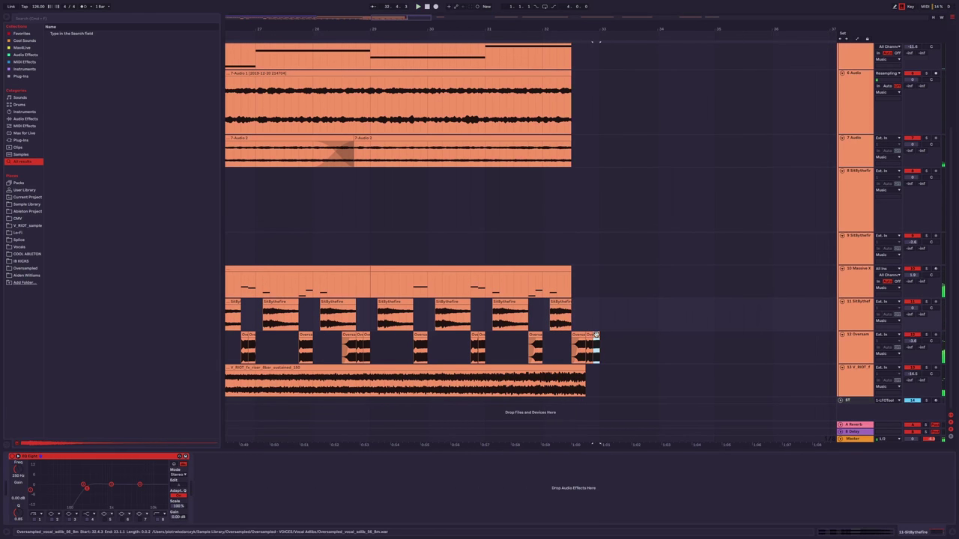
key(Up)
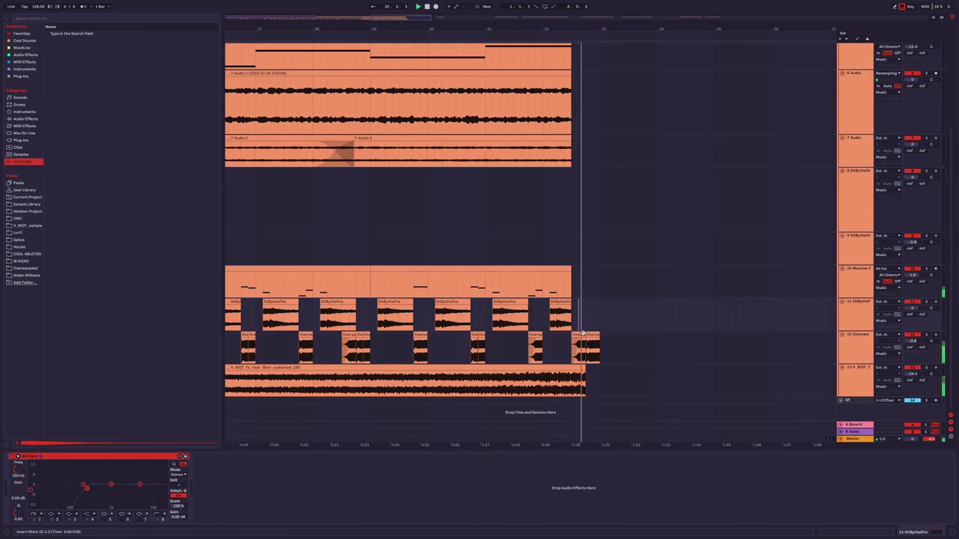
scroll(595, 351, up, 3)
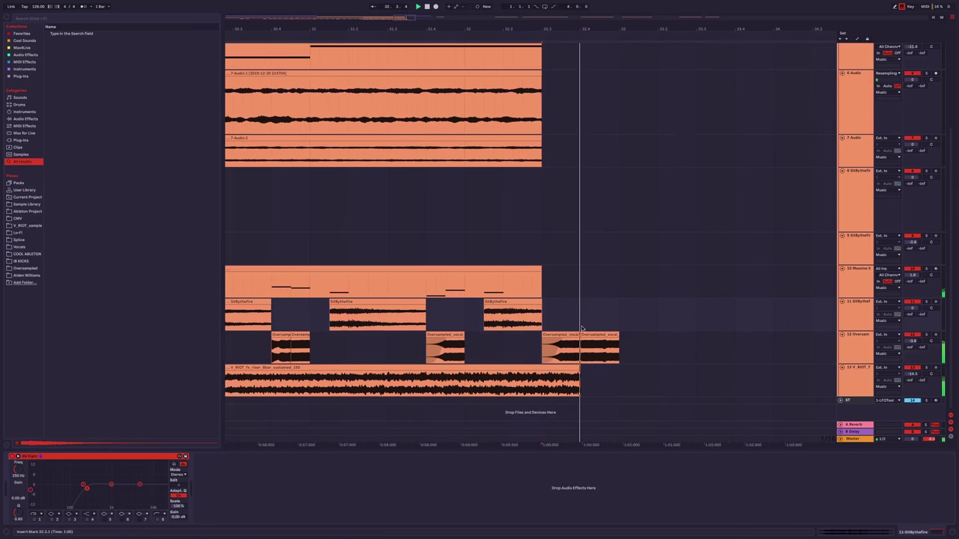
scroll(585, 356, up, 2)
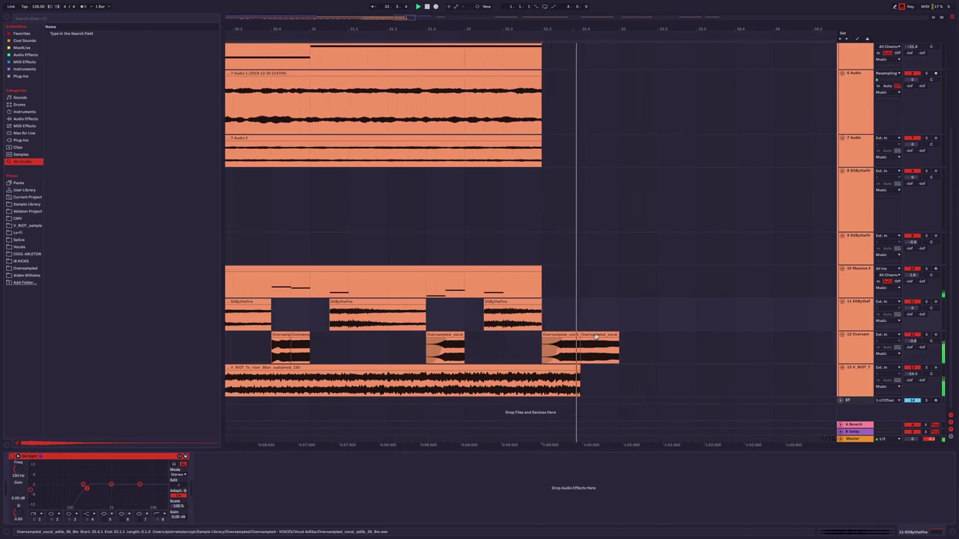
click(593, 336)
key(Up)
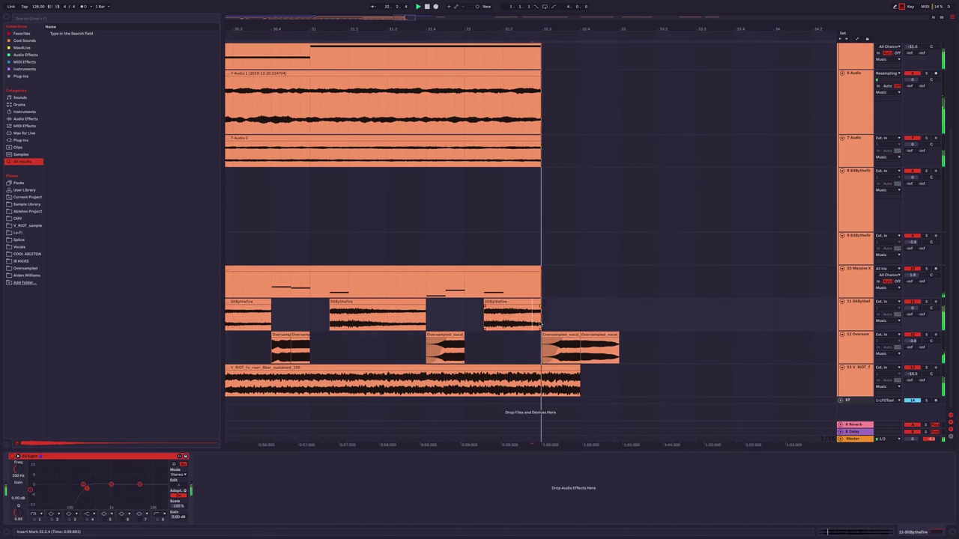
scroll(603, 343, down, 3)
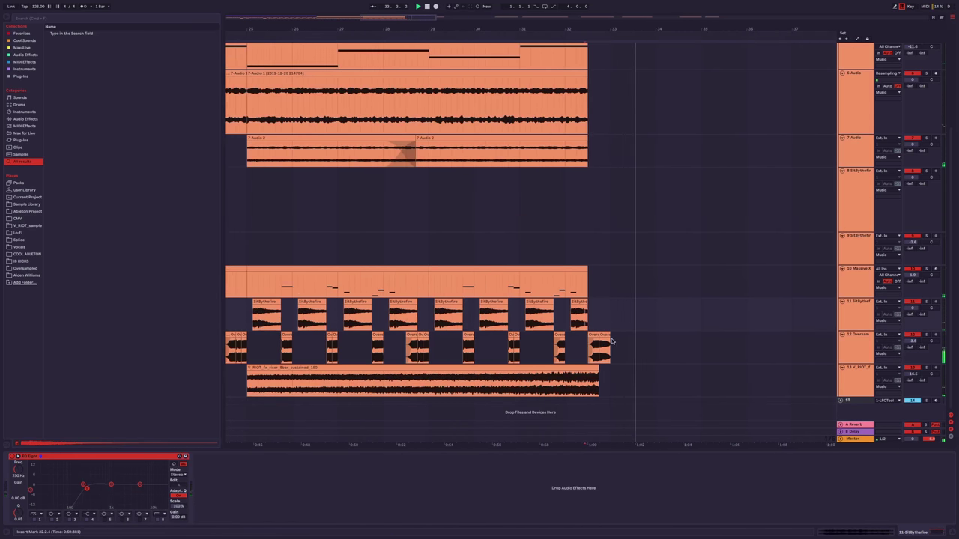
Move the short audio clip at bar 38 on track 6 to bar 43, leaving room after bar 33.
key(Down)
scroll(663, 438, down, 3)
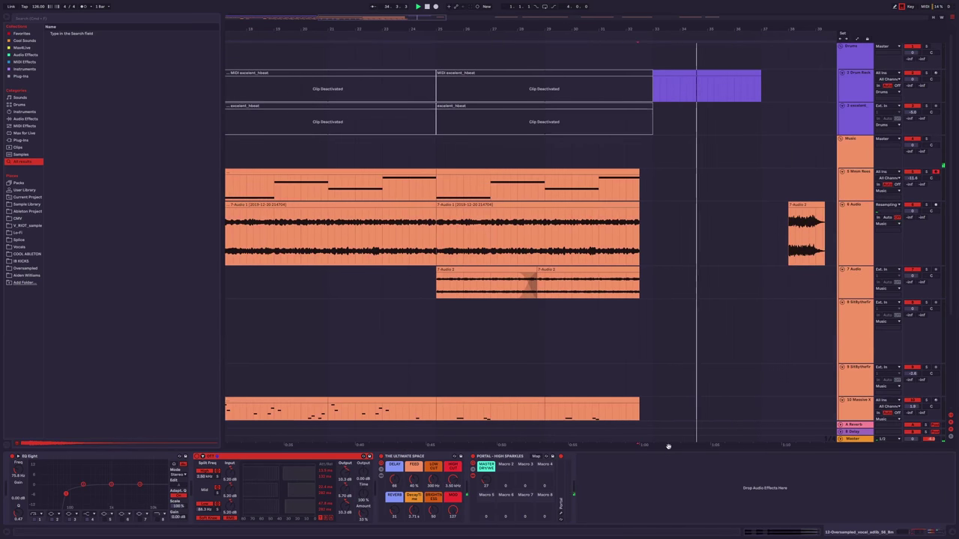
key(ctrl+alt+l)
scroll(666, 449, down, 3)
scroll(704, 257, down, 2)
scroll(704, 258, down, 1)
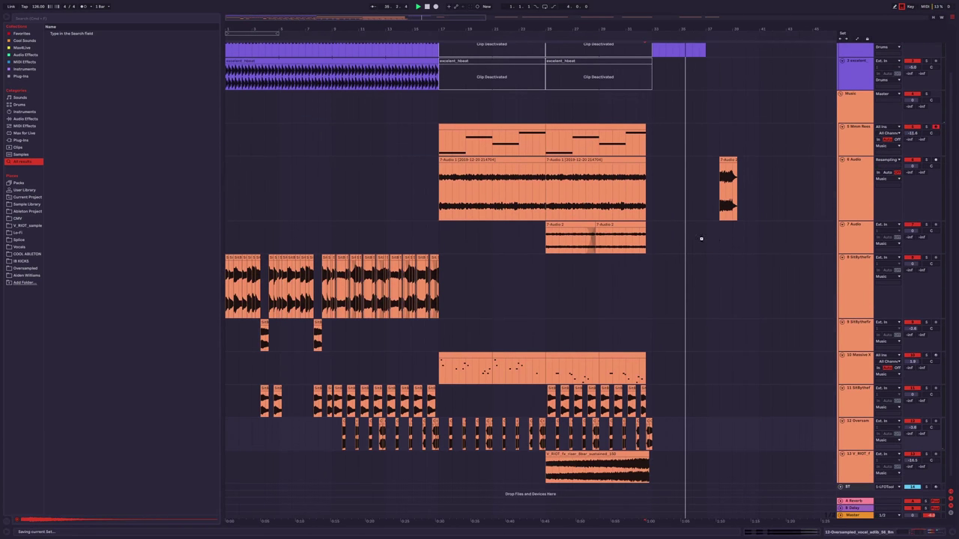
click(725, 160)
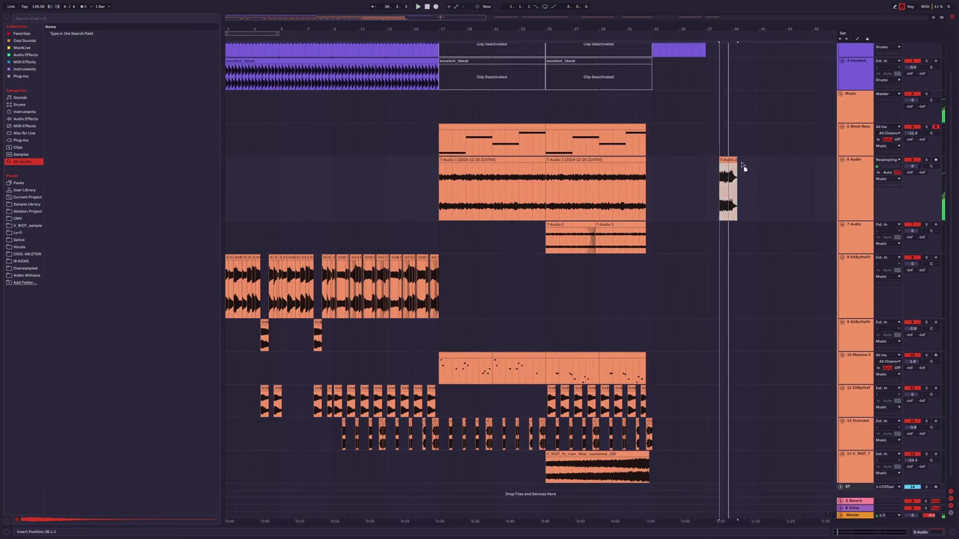
drag(725, 161, 789, 162)
key(plus)
scroll(613, 281, up, 3)
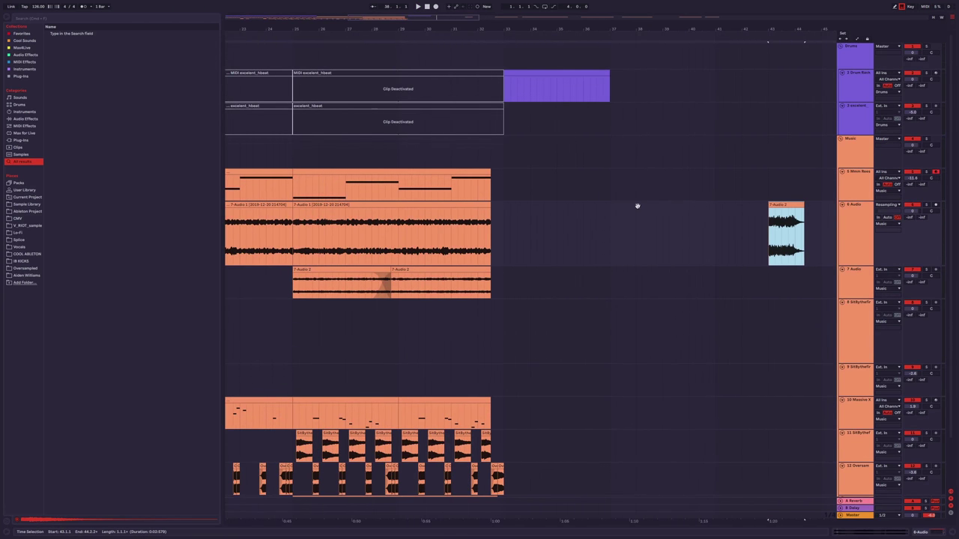
scroll(637, 206, down, 2)
scroll(637, 206, left, 3)
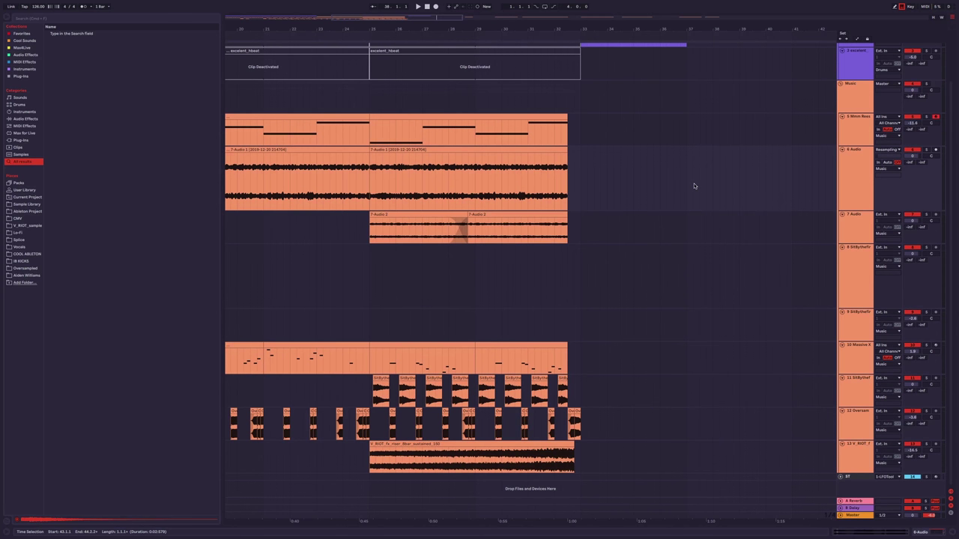
ctrl+scroll(681, 186, down, 3)
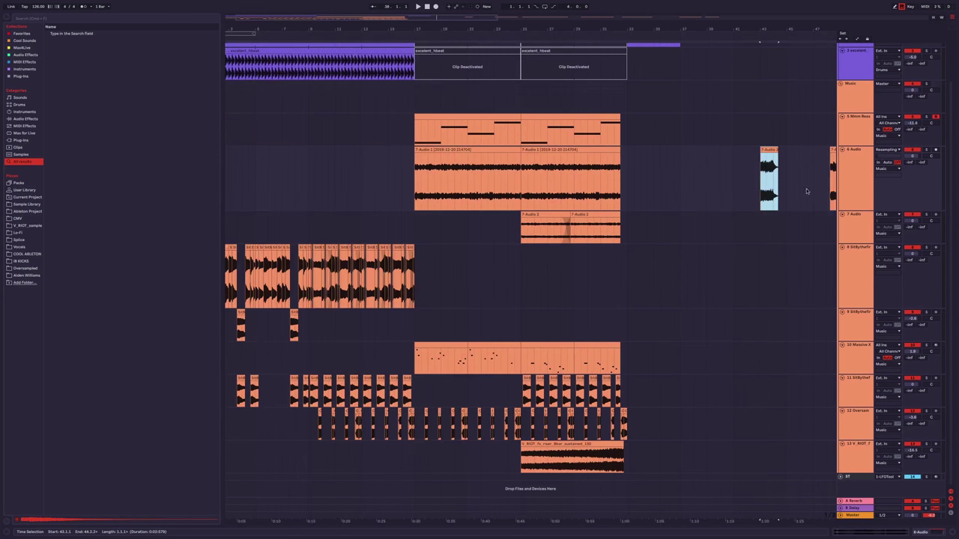
Insert a new MIDI track in the Music group and place it above the Reese bass track.
click(850, 131)
key(ctrl+shift+t)
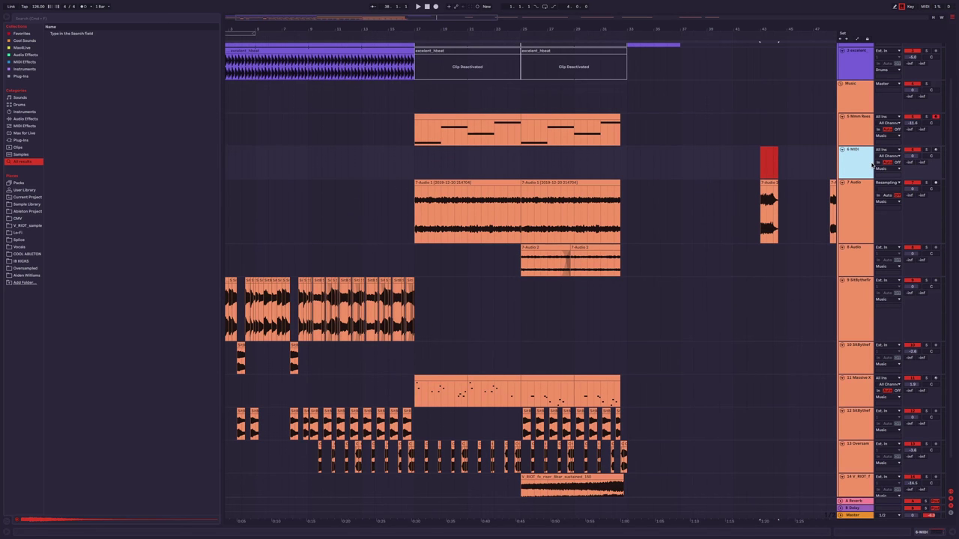
drag(866, 133, 866, 166)
click(908, 532)
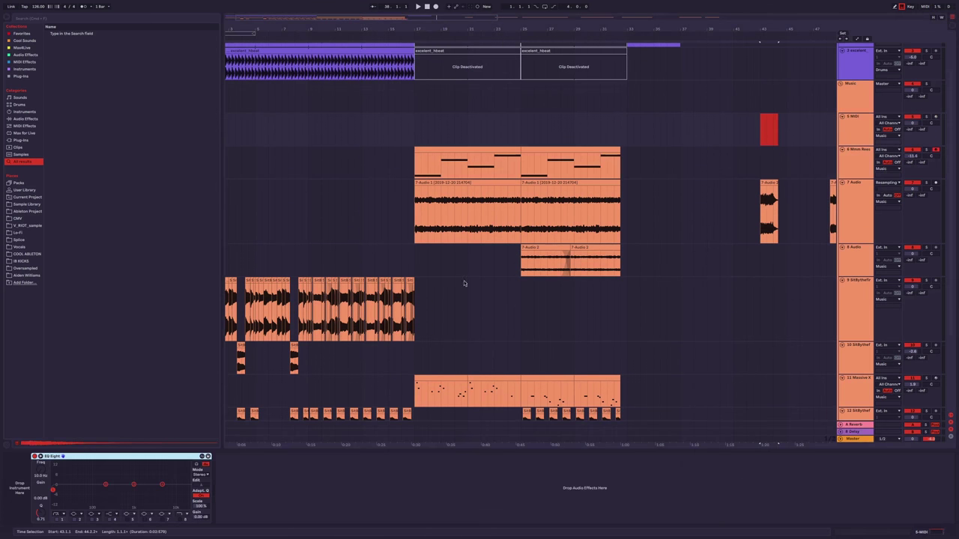
Load the Serum synth from the instrument collection onto the new MIDI track.
click(627, 112)
click(23, 70)
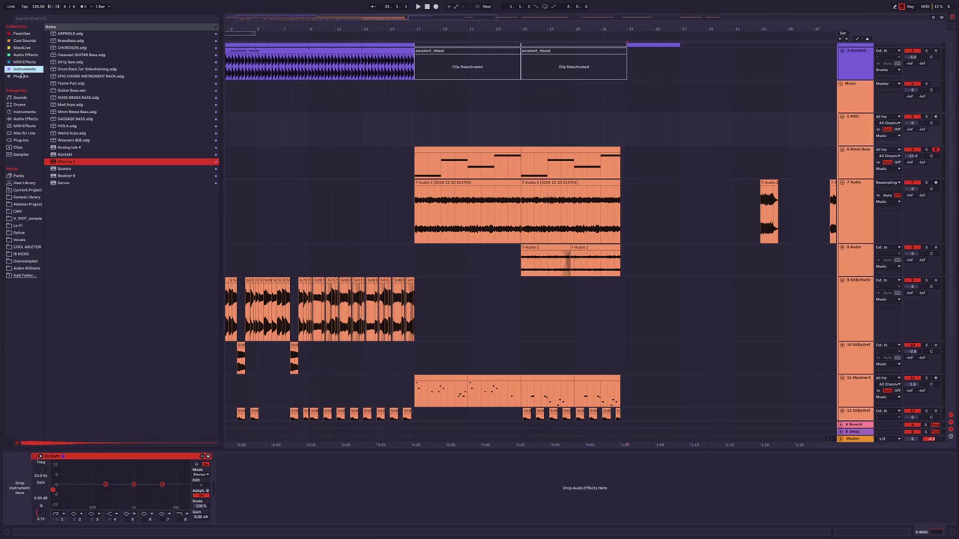
click(63, 184)
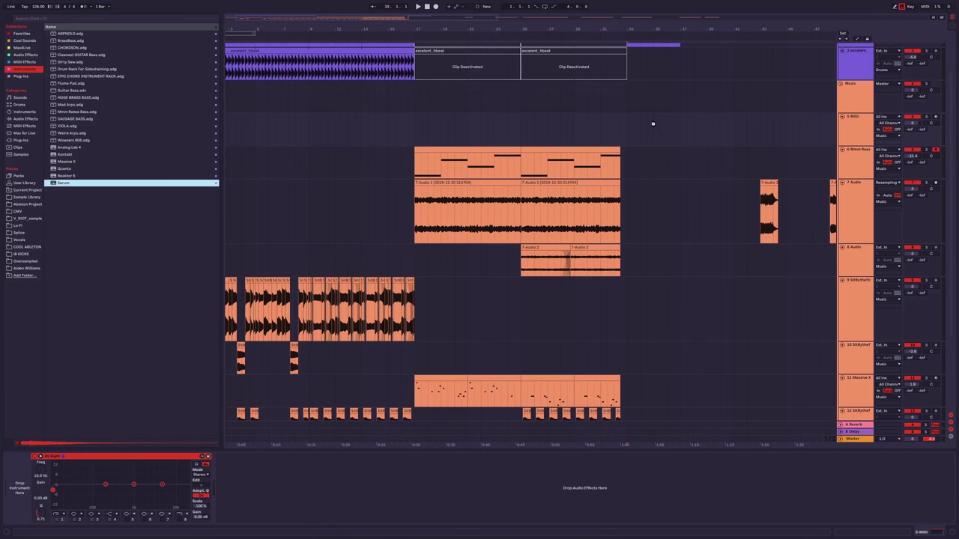
drag(652, 123, 653, 123)
Audition bass presets from Serum's Oversampled - PORTIFY bank, settle on BASS - Fresh Static Snow and close the plug-in window.
click(353, 140)
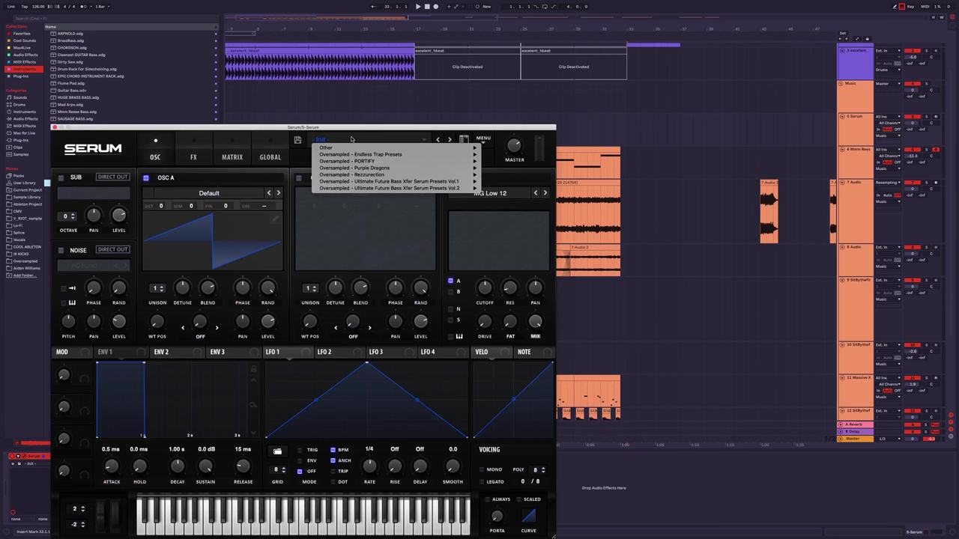
mouse_move(393, 163)
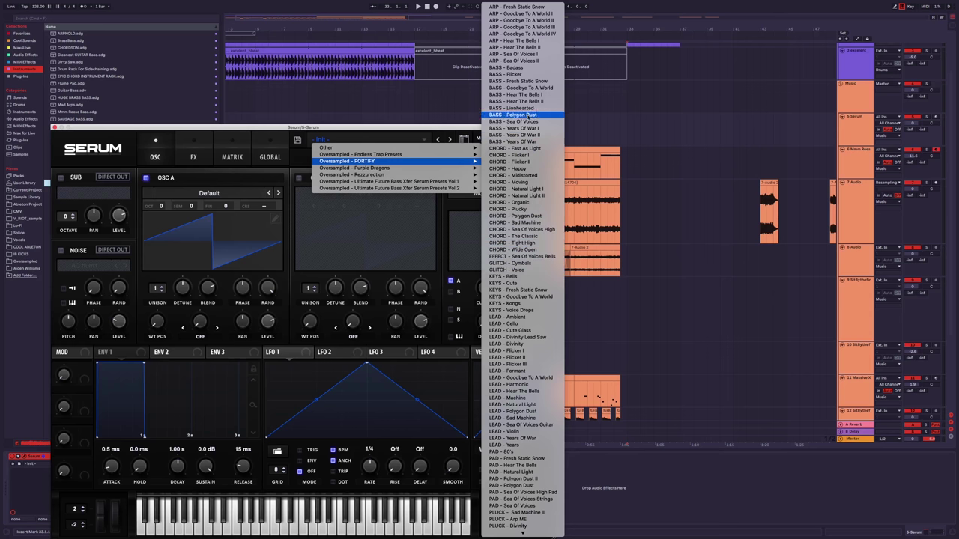
click(529, 82)
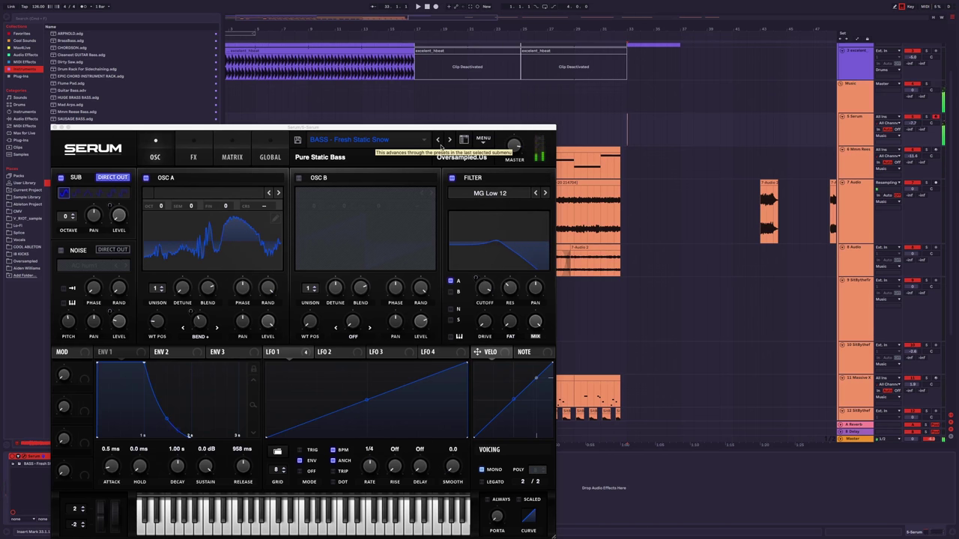
click(440, 143)
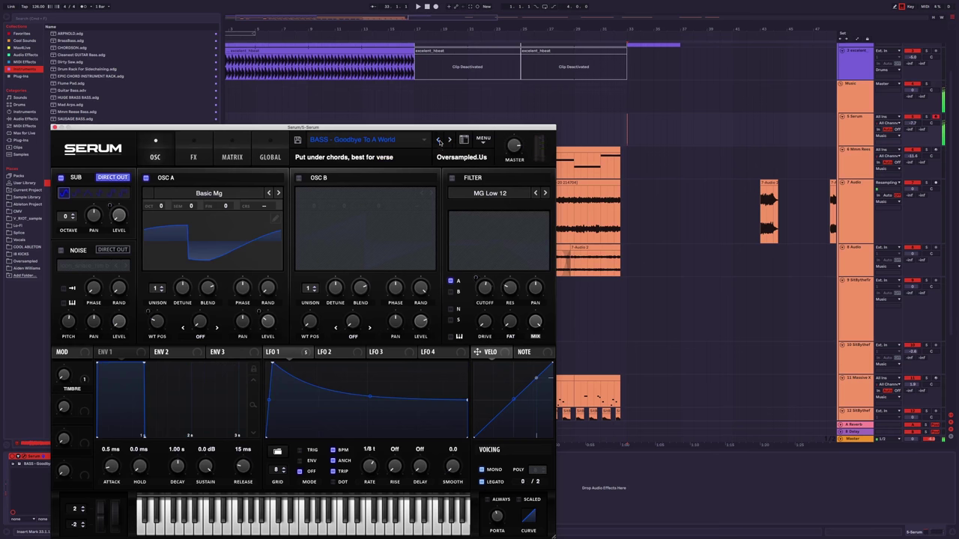
click(439, 142)
click(439, 142)
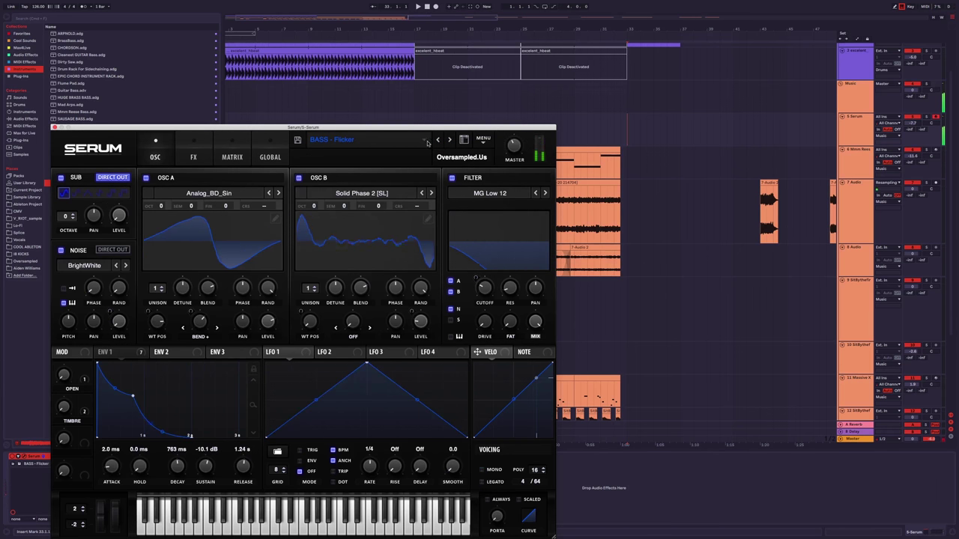
click(449, 140)
click(53, 129)
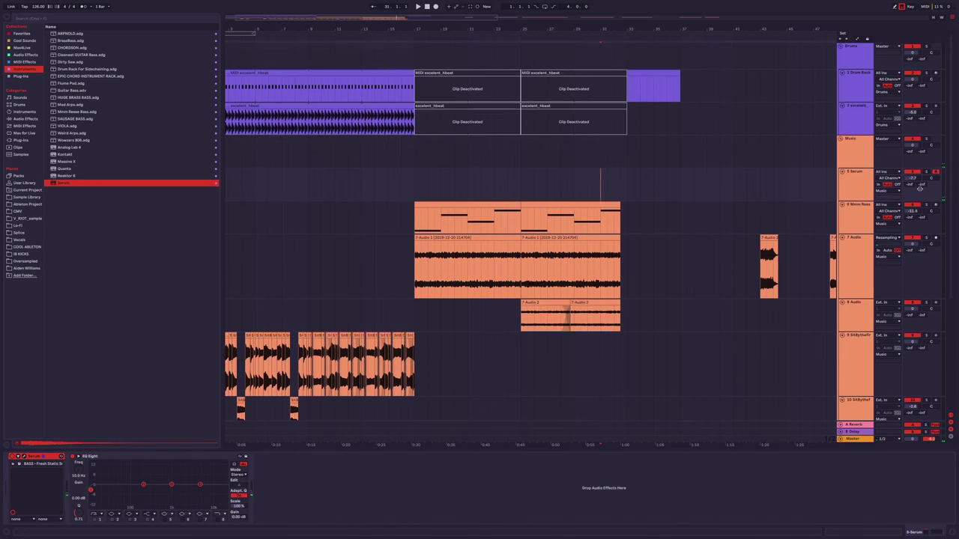
Play the transition into bar 33, try out a bass line on Serum and capture the played MIDI as a clip.
key(plus)
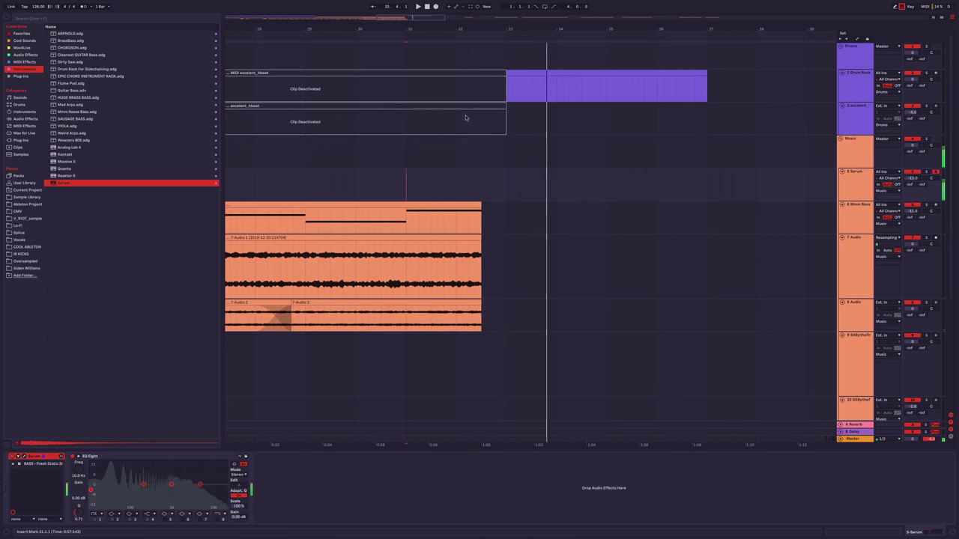
key(space)
key(plus)
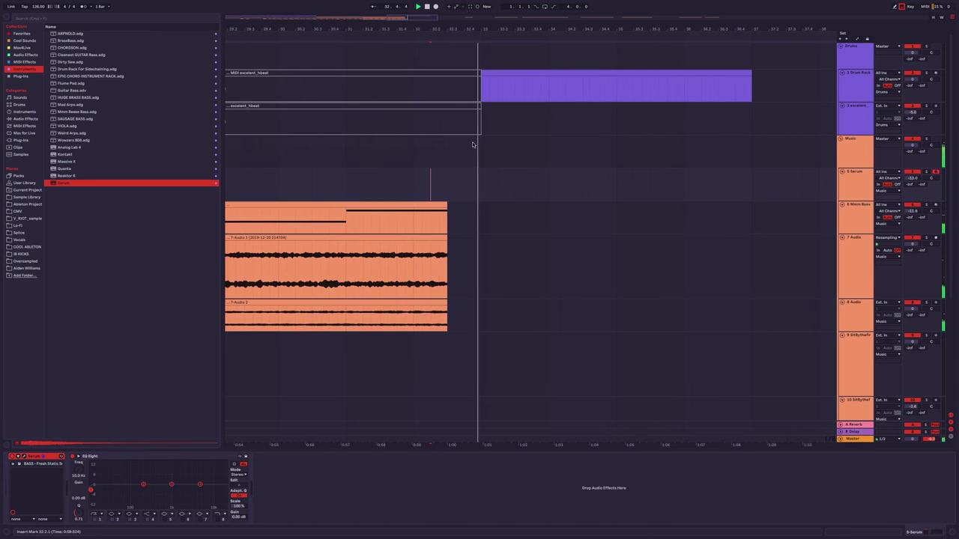
click(418, 27)
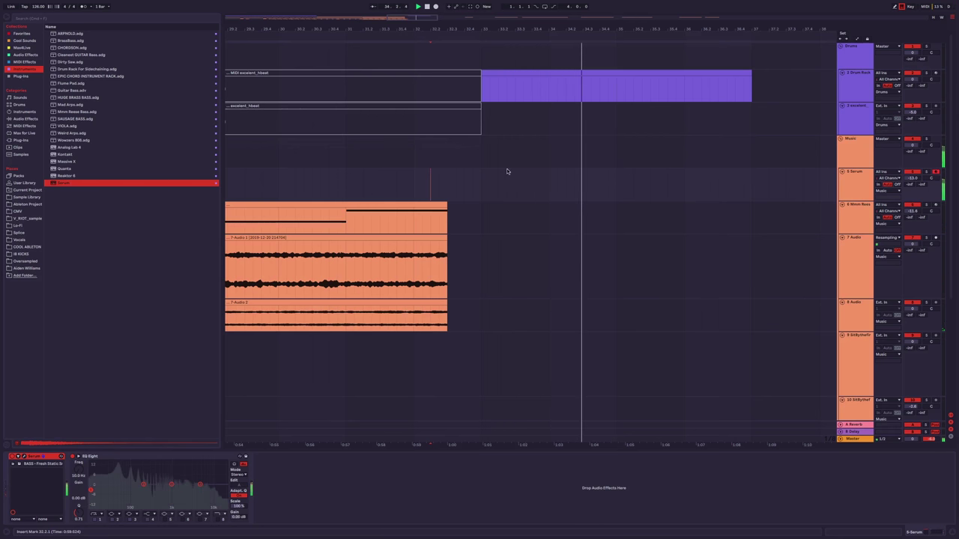
click(471, 7)
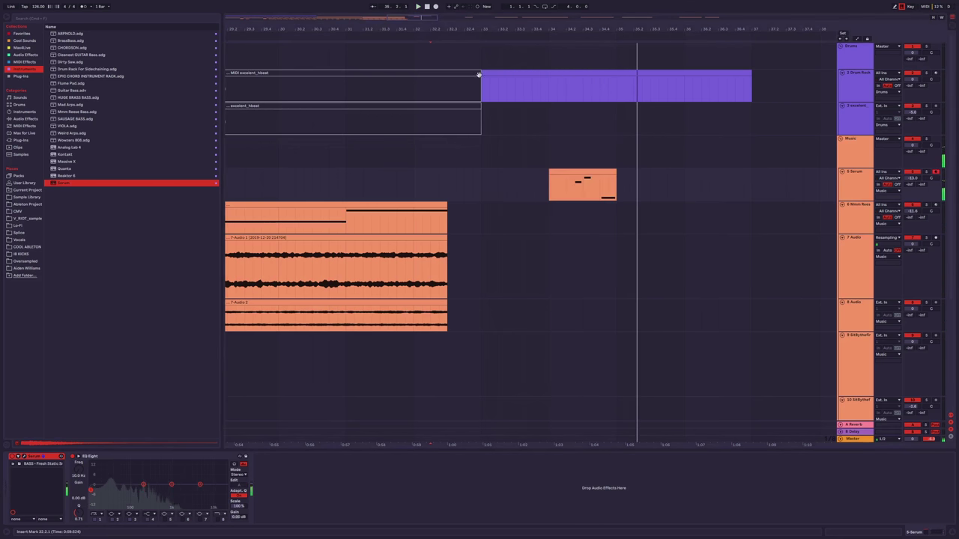
Extend the start of the captured Serum clip back to bar 33 and align its notes with the grid.
drag(550, 173, 482, 172)
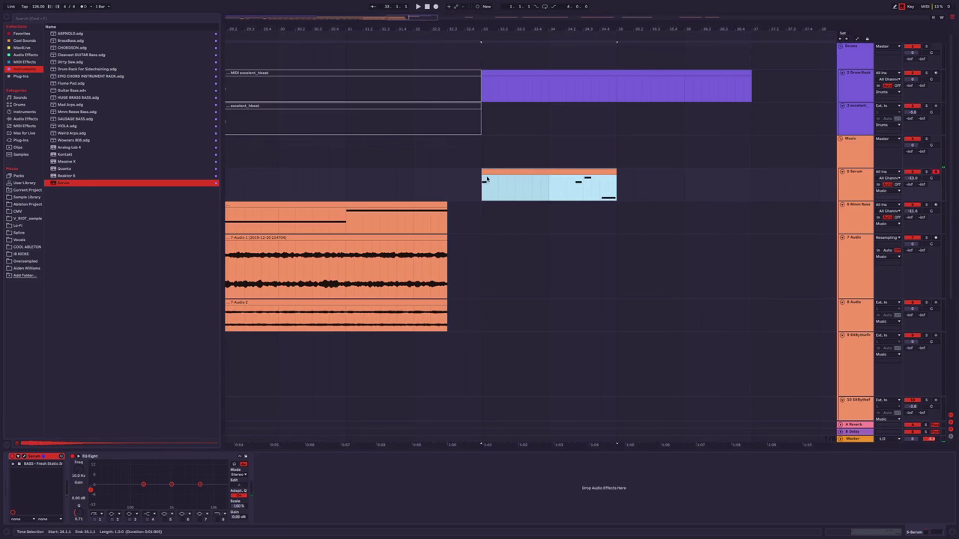
double_click(524, 185)
key(ctrl+a)
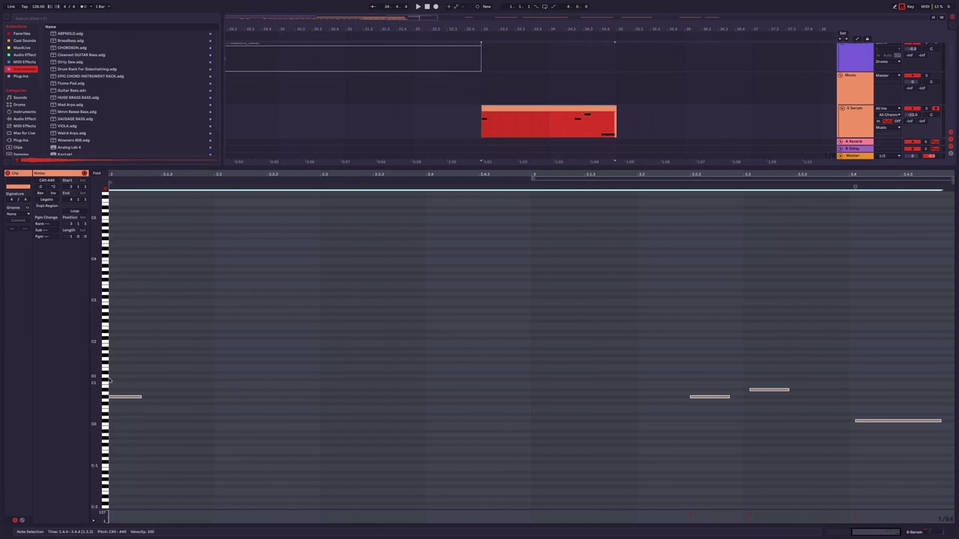
key(z)
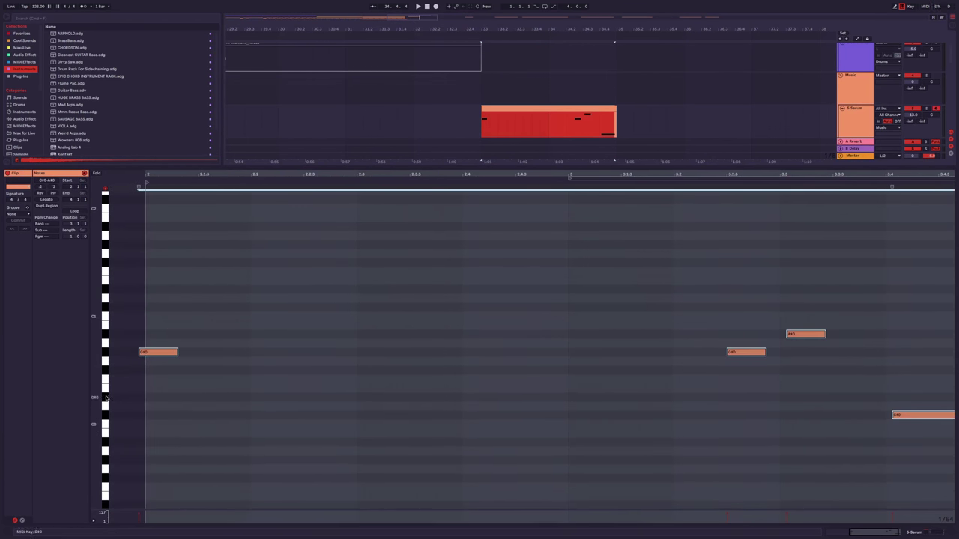
drag(157, 355, 166, 358)
click(195, 386)
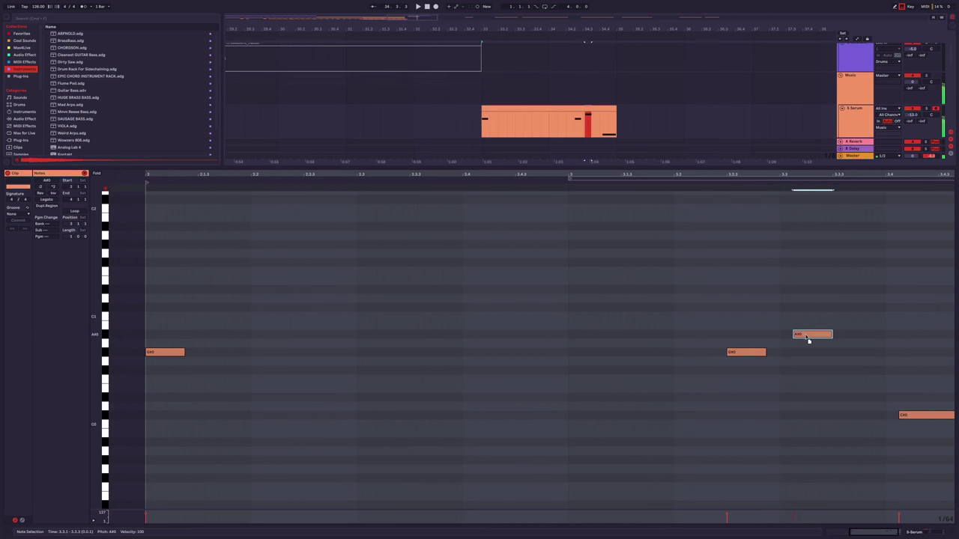
drag(902, 411, 911, 421)
key(minus)
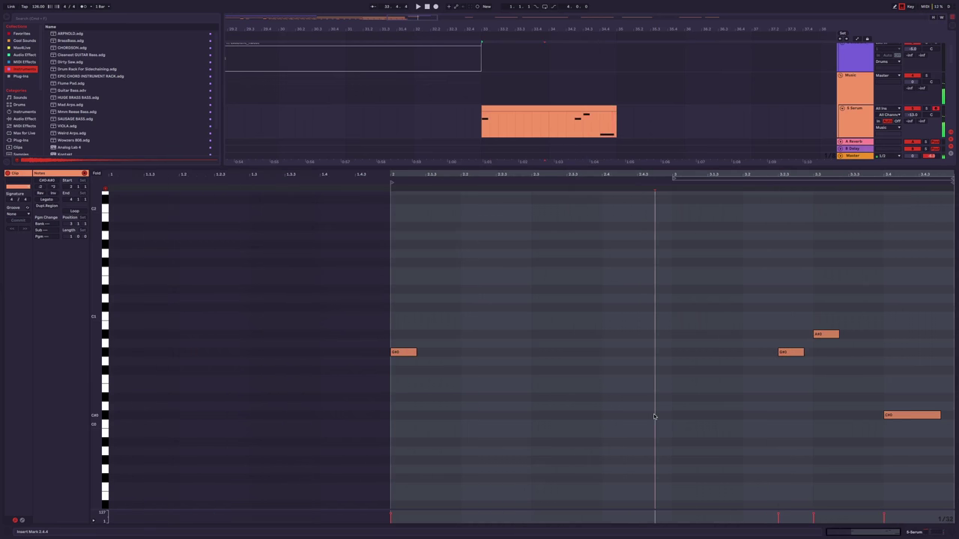
key(ctrl+a)
click(570, 388)
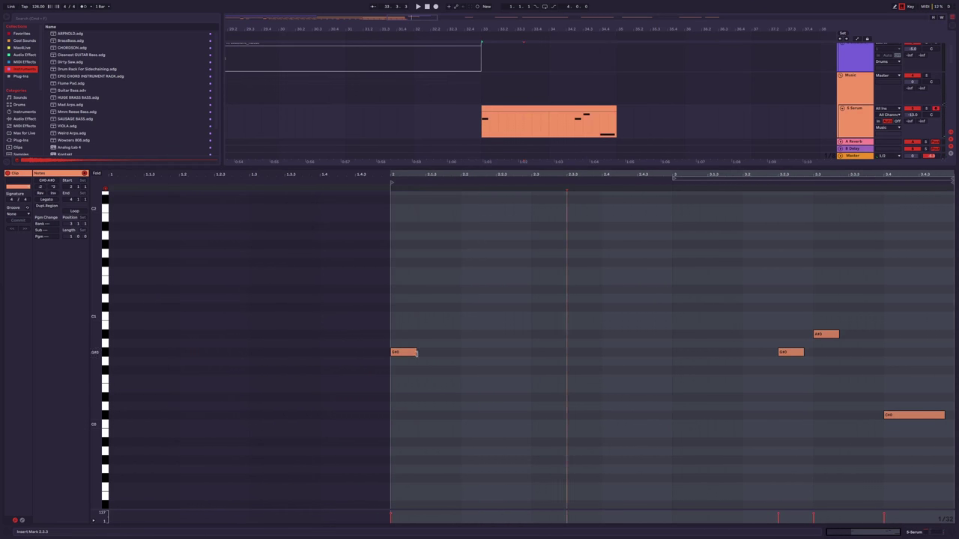
Lengthen the first G#0 and last C#0 notes to one beat each, and the middle G#0 and A#0 to half a beat each.
drag(417, 353, 435, 353)
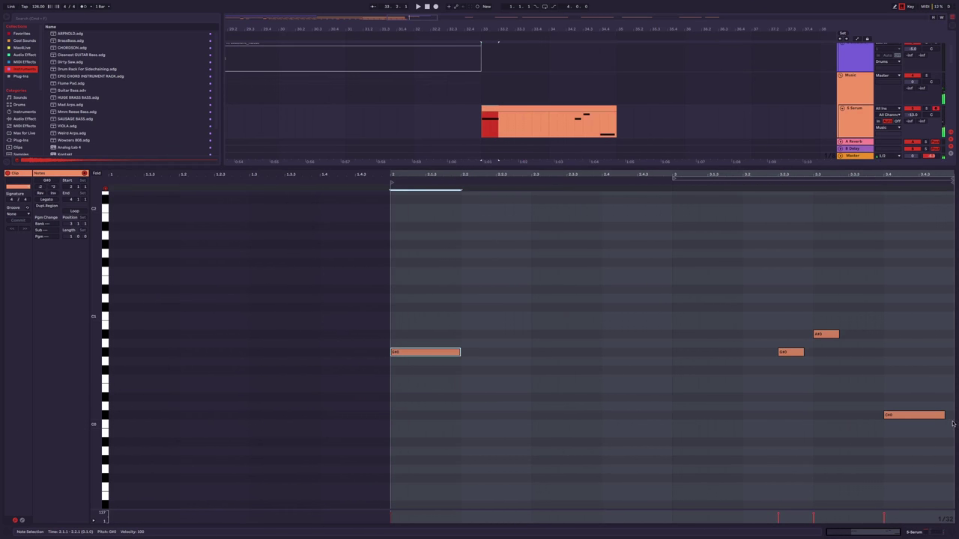
drag(944, 415, 954, 415)
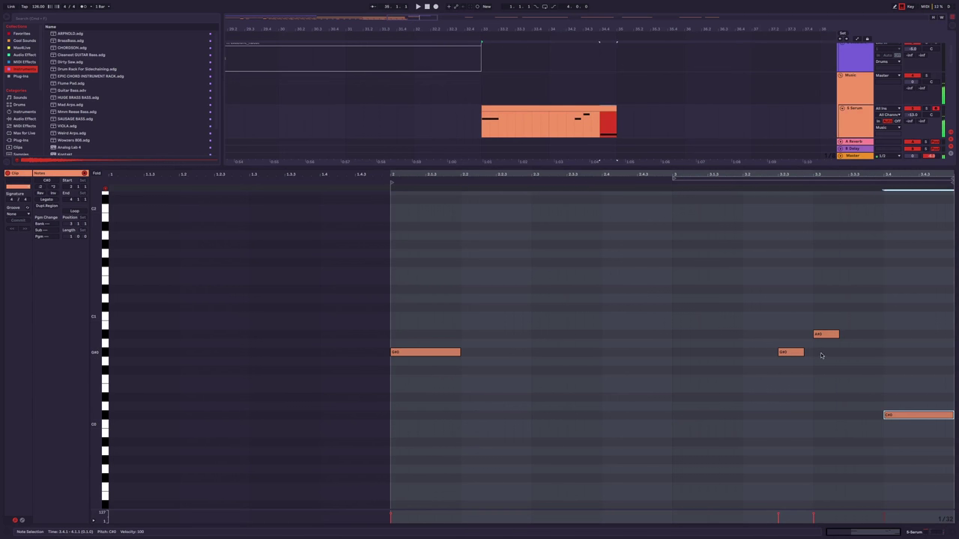
drag(803, 352, 847, 335)
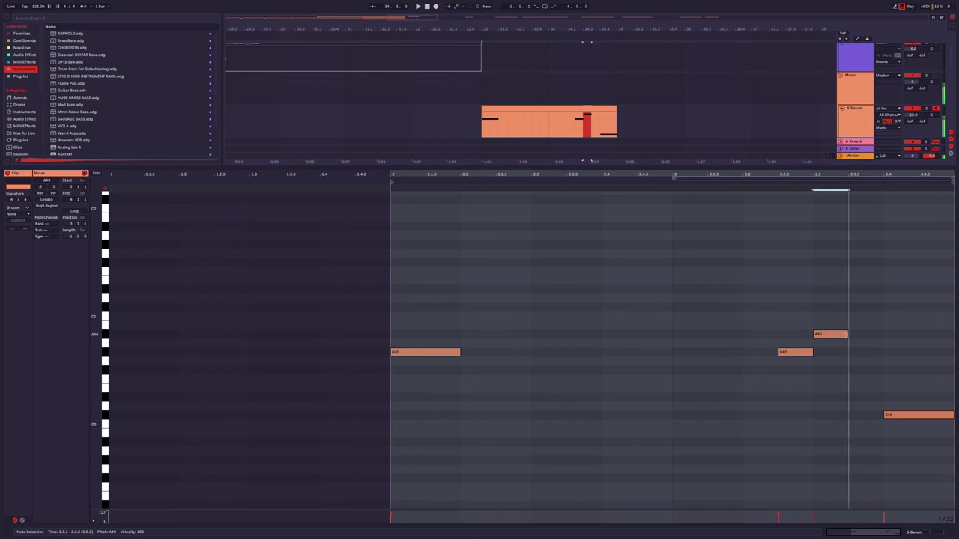
Close the note editor and play the new Serum bass line from 32.4.
click(465, 142)
key(ctrl+alt+l)
scroll(475, 323, up, 3)
scroll(475, 323, right, 2)
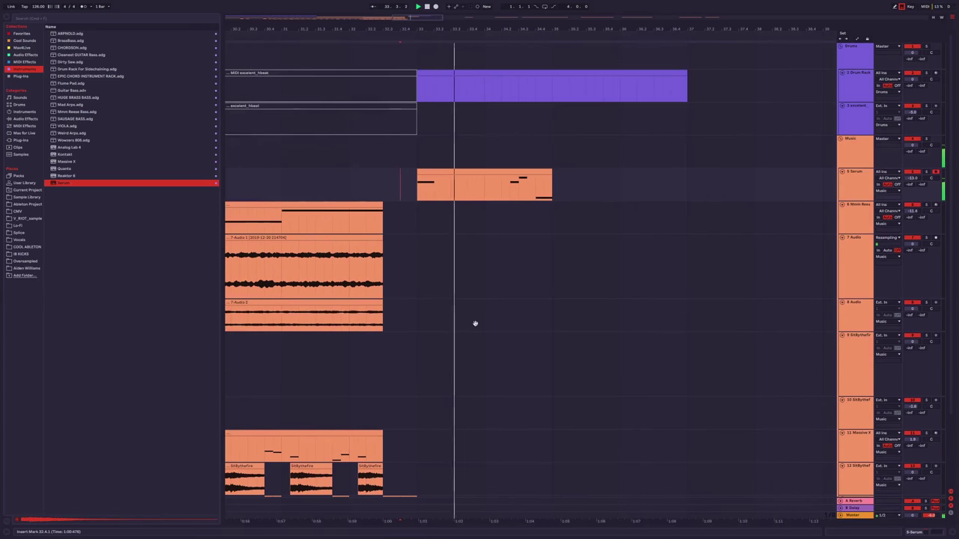
Add a kick at 1.1 and a snare at 1.3 in the drum clip at bar 33, and play them with the bass.
double_click(435, 82)
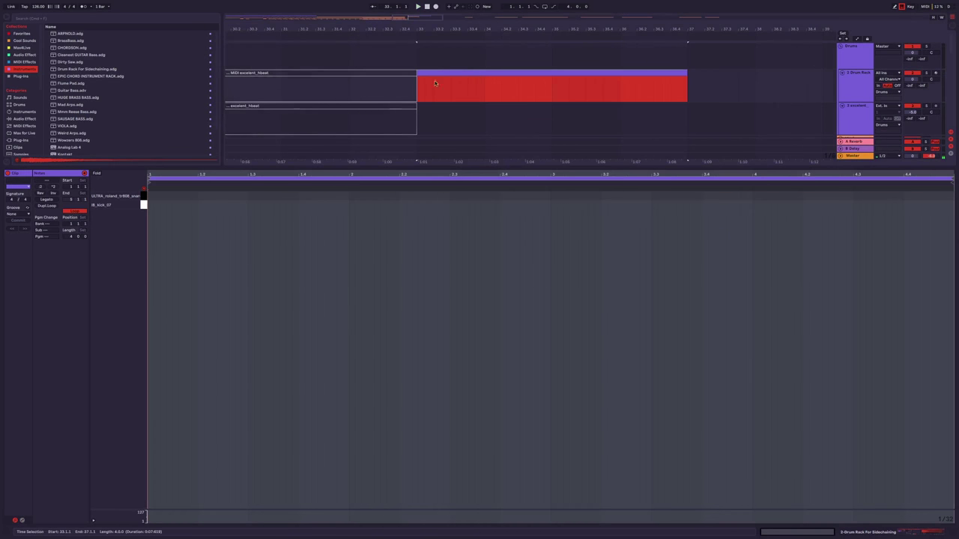
double_click(150, 206)
key(space)
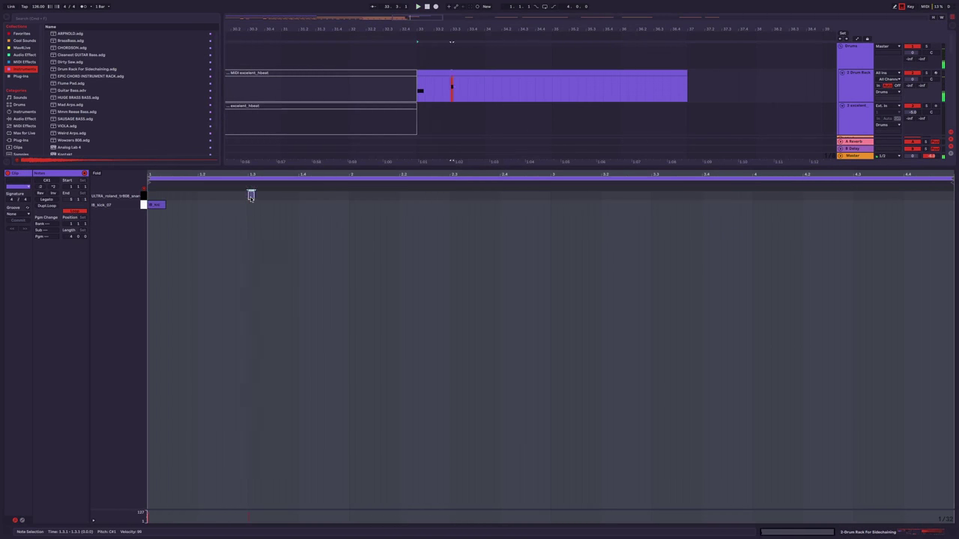
key(ctrl+alt+l)
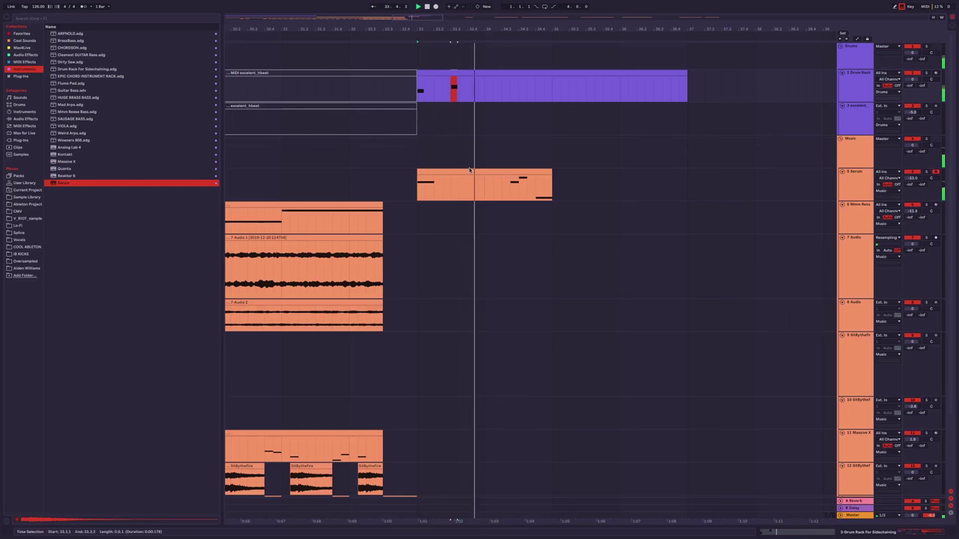
scroll(514, 160, down, 3)
click(514, 79)
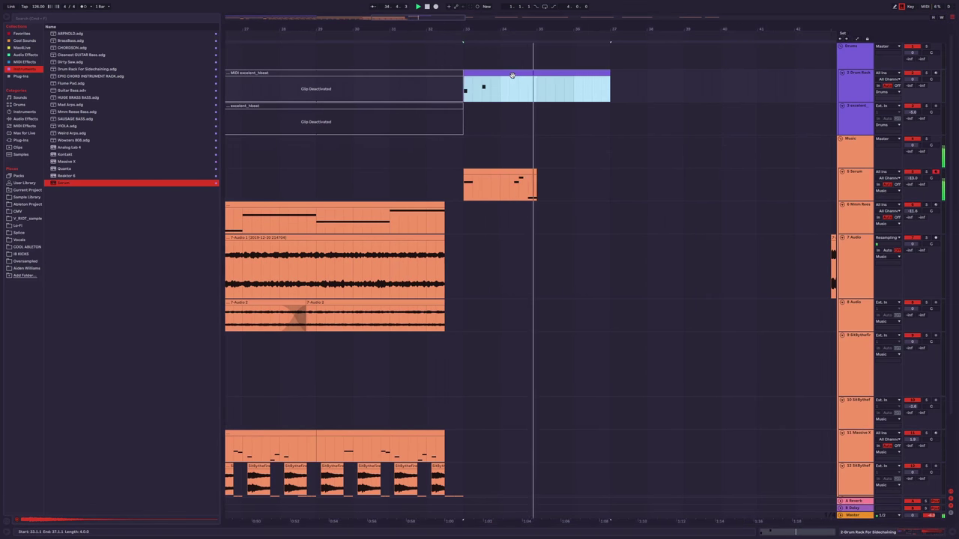
scroll(513, 80, down, 5)
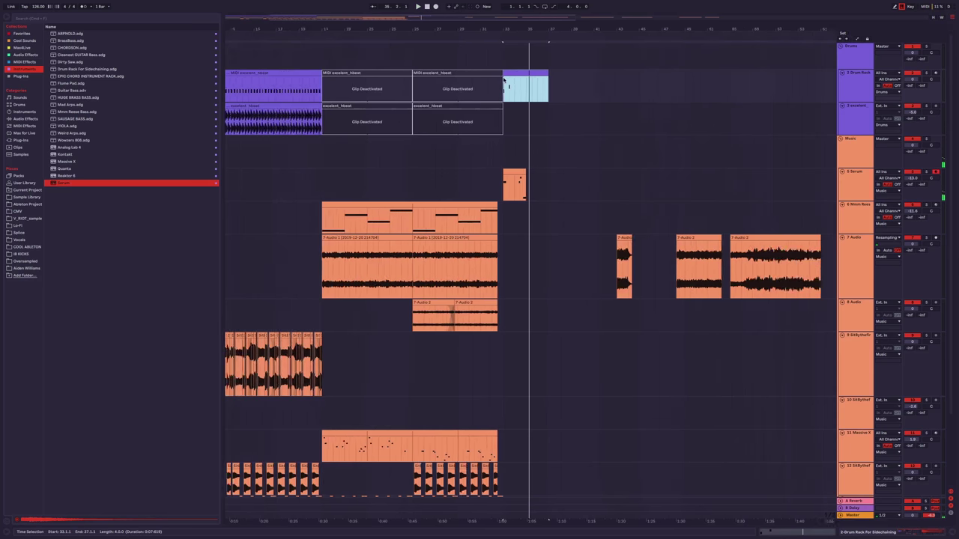
Remove the snare and kick samples from the drum rack and delete the drum clip at bar 33.
click(937, 532)
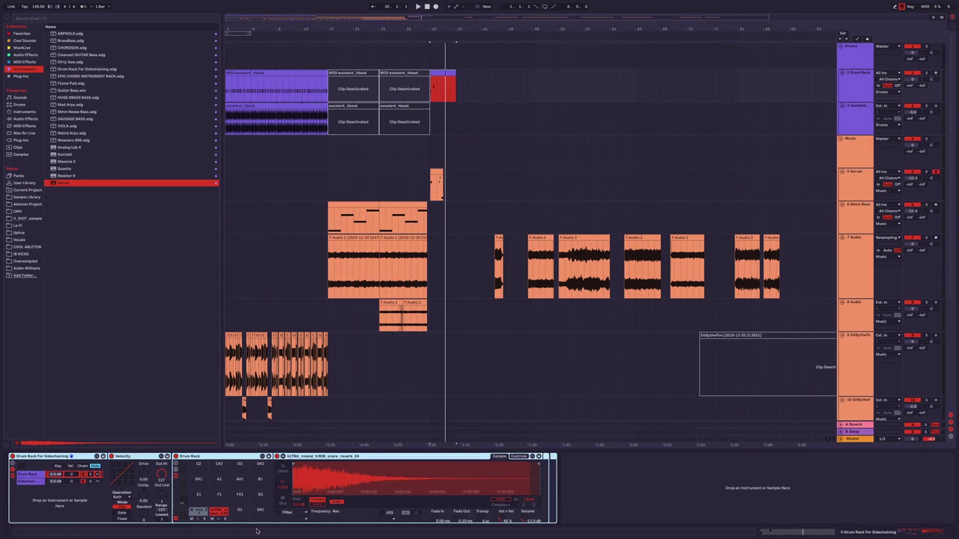
click(214, 513)
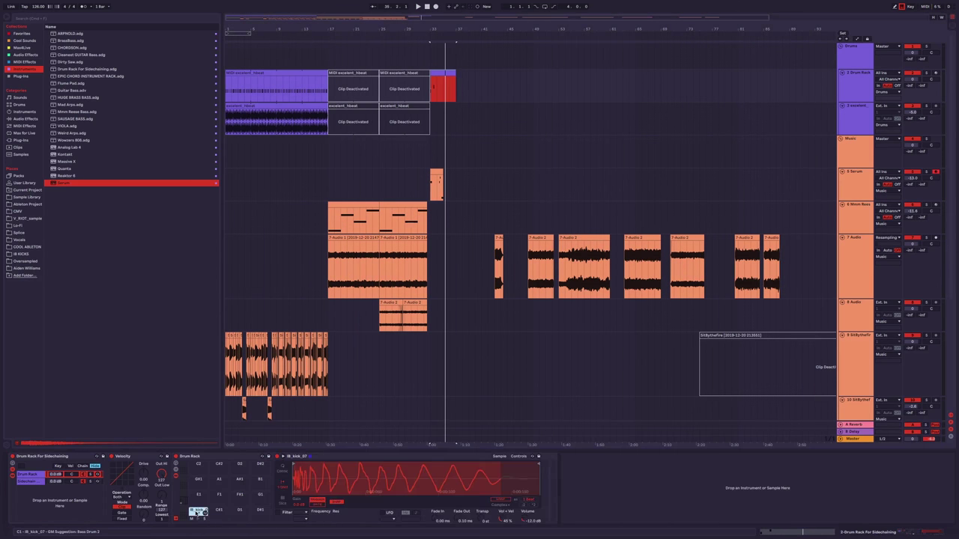
key(space)
click(442, 73)
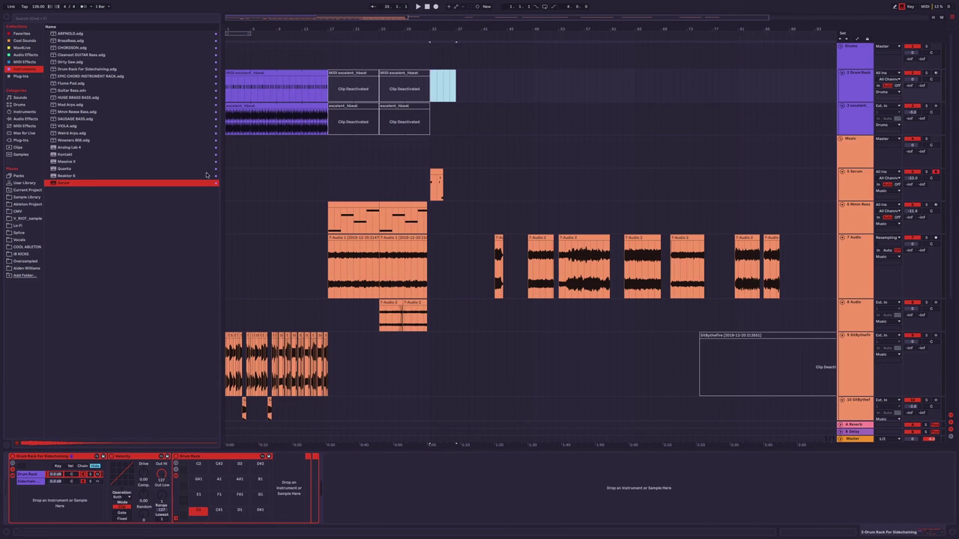
Add a new audio track at the end of the Drums group, below the excelent track.
scroll(425, 143, up, 2)
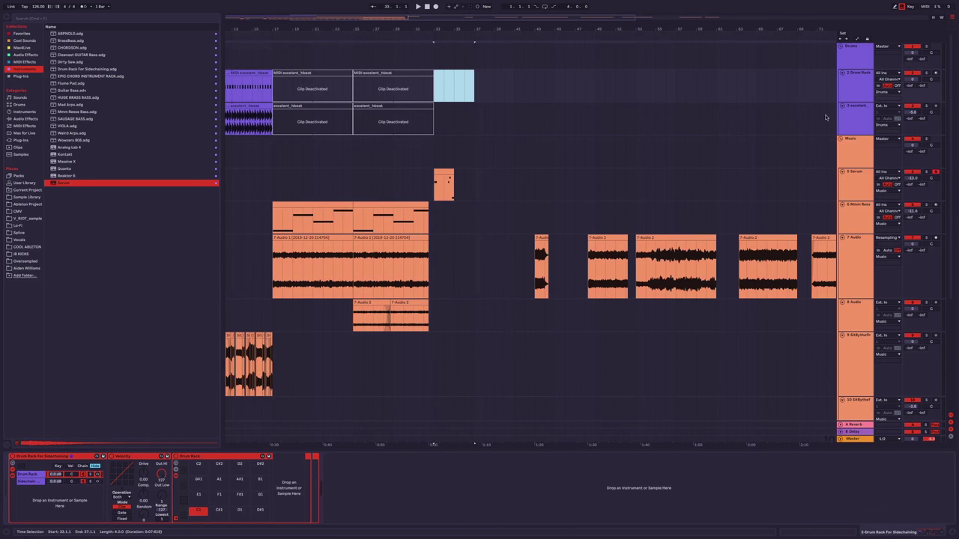
click(846, 115)
key(ctrl+t)
click(431, 159)
Browse the Splice samples through the Drums and Drum Loops folders and open the Full Loops folder.
click(25, 233)
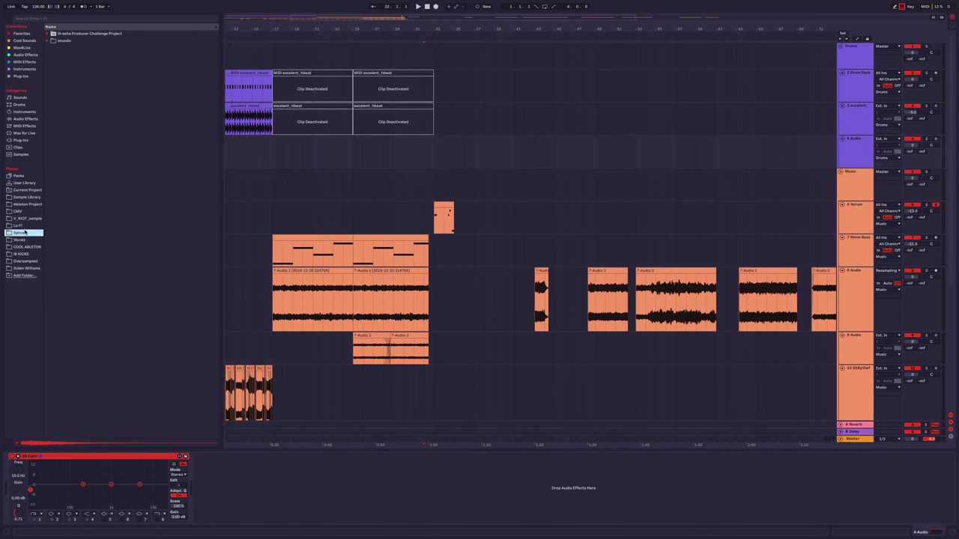
click(63, 40)
click(71, 47)
click(67, 55)
click(69, 55)
click(74, 63)
click(77, 78)
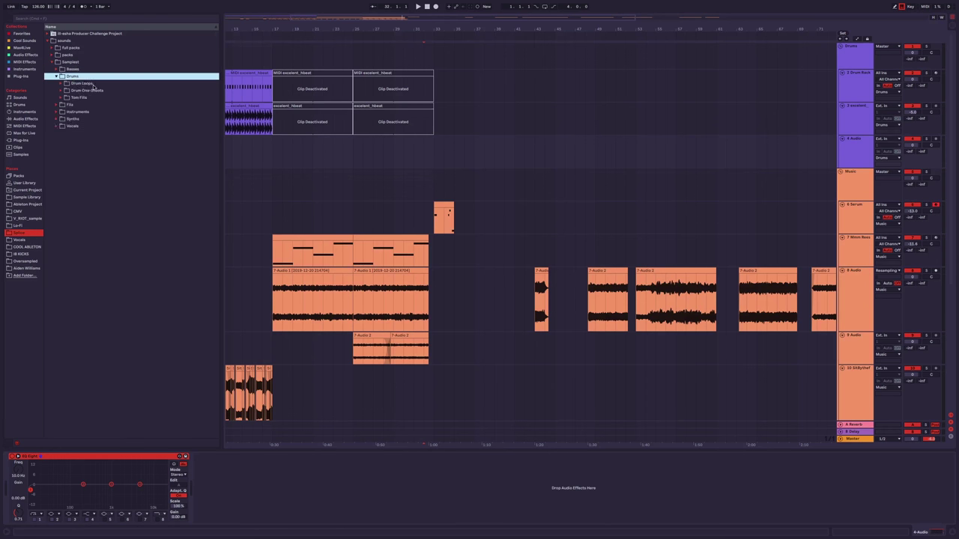
click(83, 83)
click(92, 105)
Audition the full loops from the first one and place DrumLoop_ShakeIt_110 on the new audio track at bar 33.
click(96, 112)
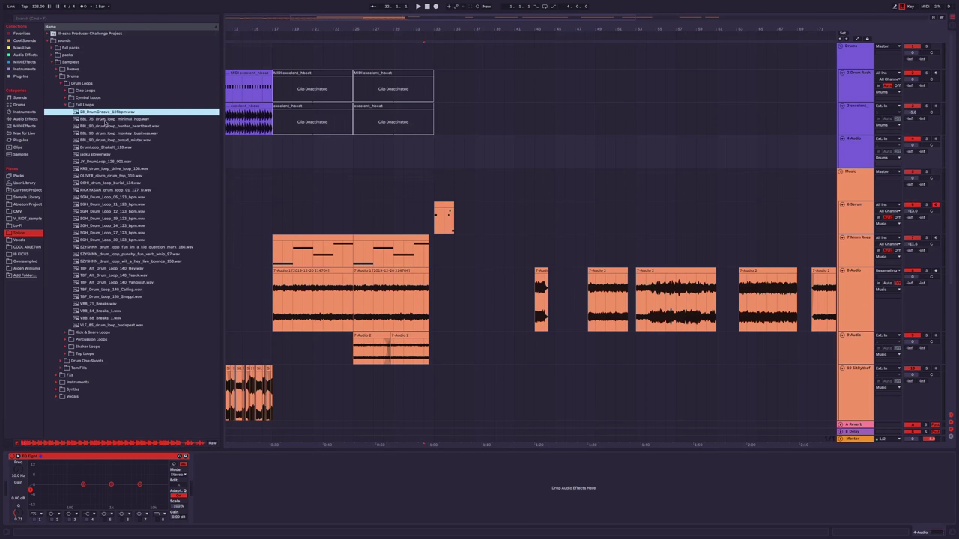
key(Down)
key(Down)
key(Down)
key(Down)
key(Down)
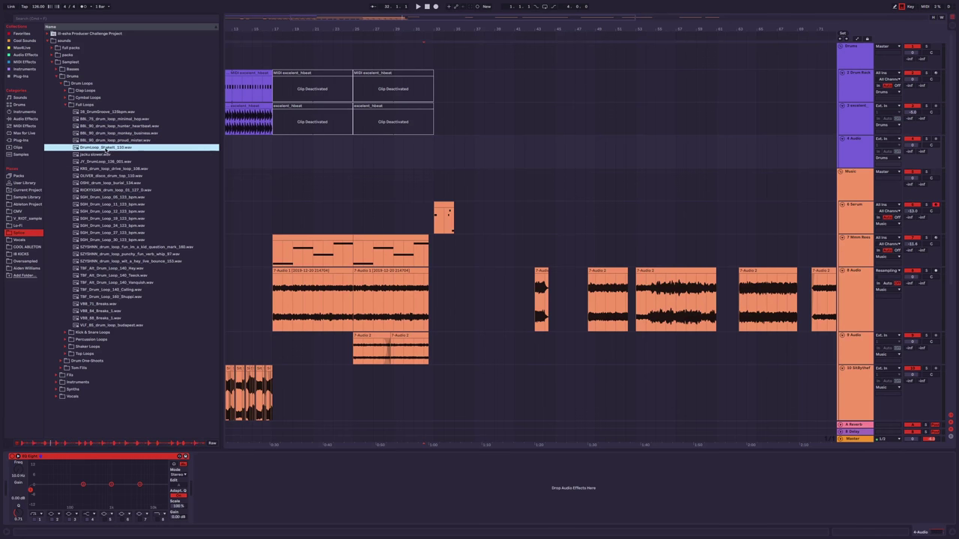
drag(105, 149, 436, 150)
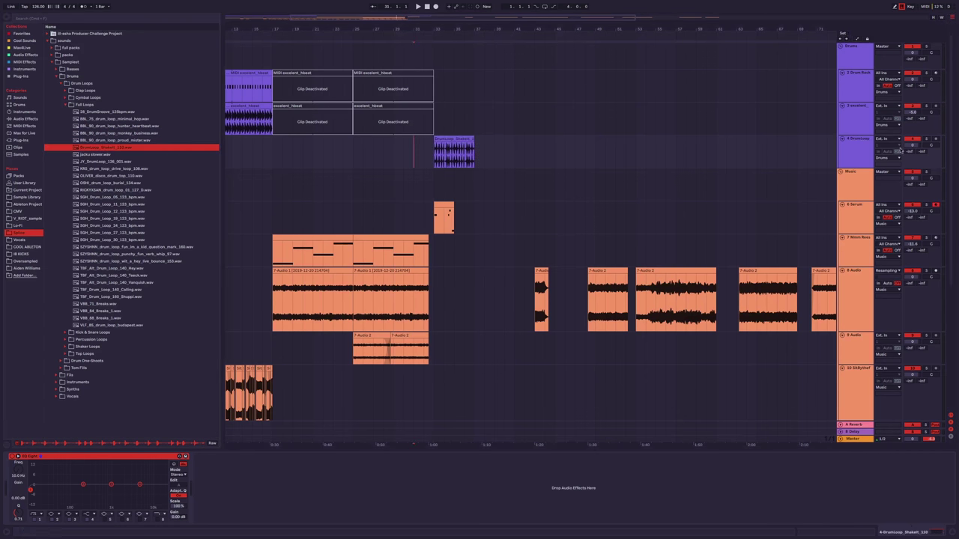
Play the drum loop with the bass and cut a gap of about half a beat after its first hit.
key(space)
scroll(389, 182, up, 10)
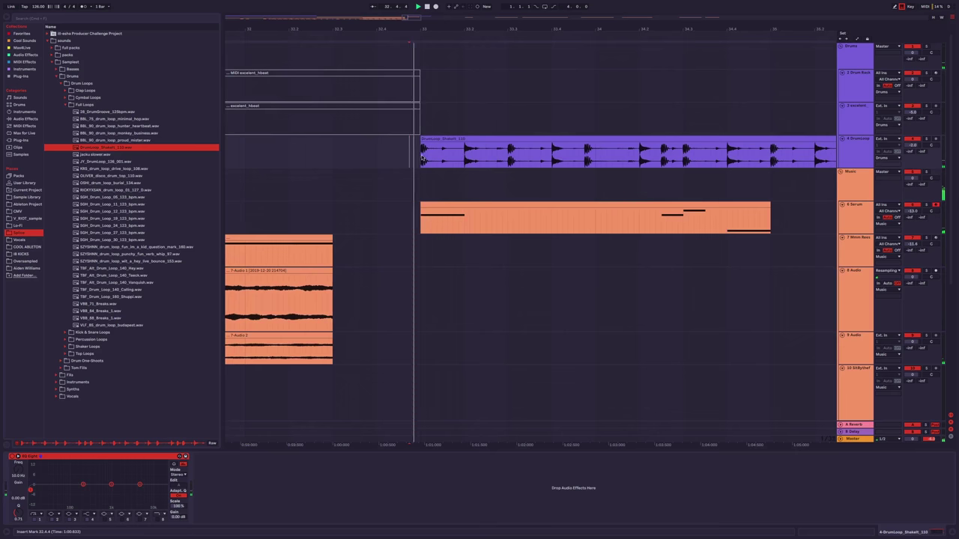
drag(437, 154, 458, 153)
key(Delete)
click(376, 154)
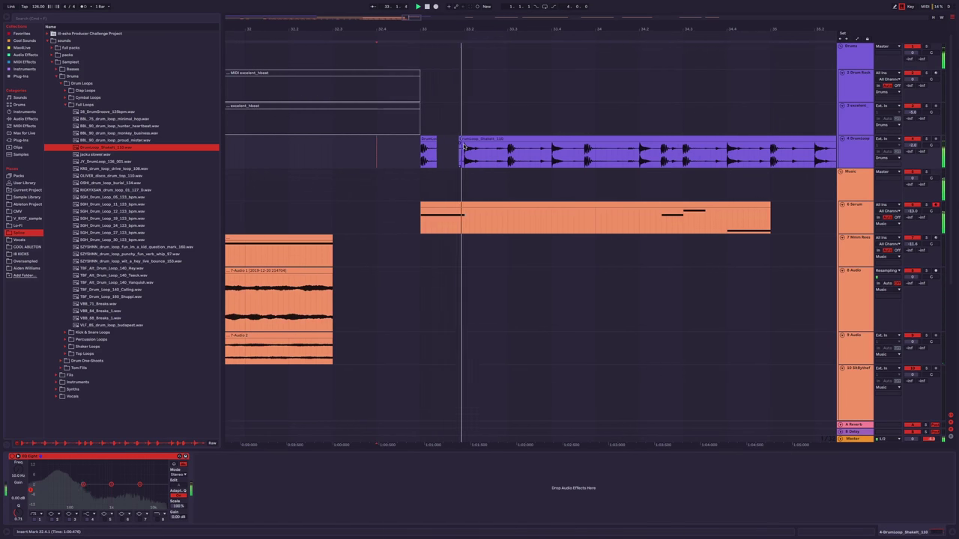
Delete both pieces of the drum loop at bar 33.
scroll(485, 150, down, 1)
click(485, 149)
shift+click(428, 147)
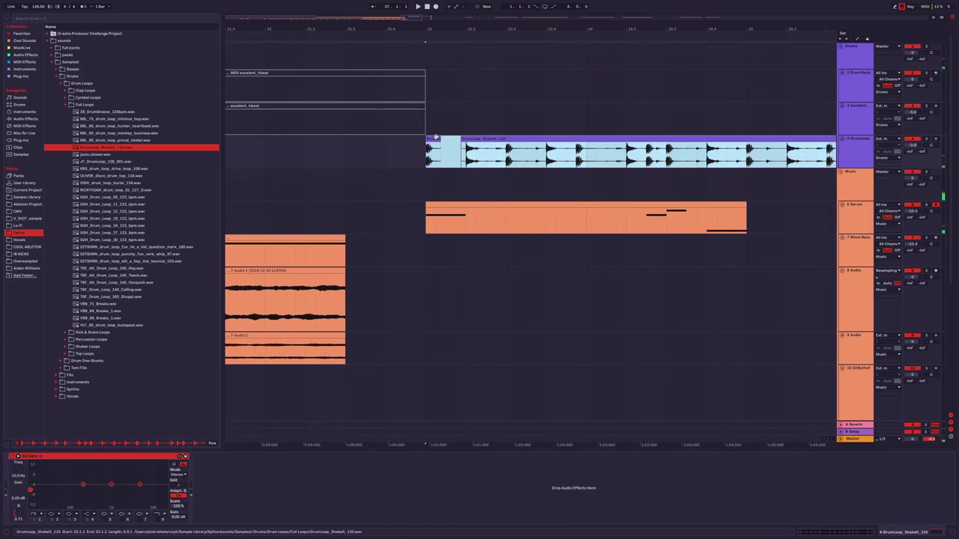
key(Delete)
scroll(428, 150, down, 1)
Audition further full drum loops down the list to VBB_71_Breaks.
click(113, 155)
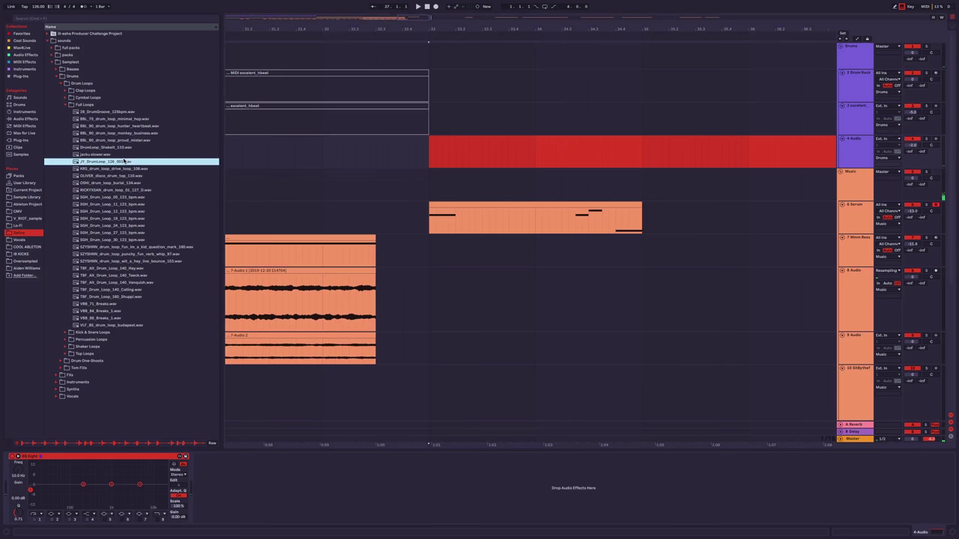
click(118, 218)
click(115, 246)
click(114, 275)
click(110, 303)
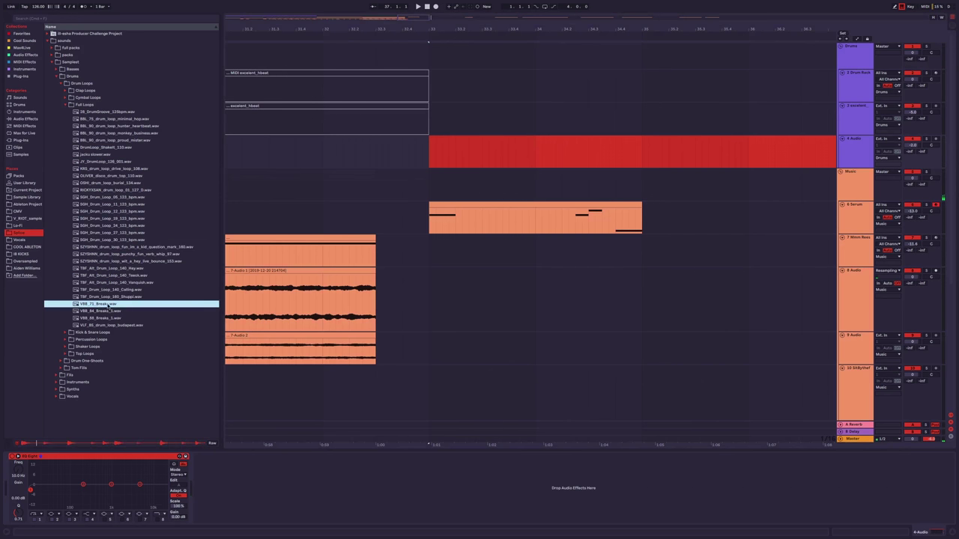
Audition the last few samples in the Full Loops folder and collapse the sounds folder tree.
click(111, 318)
click(111, 325)
click(66, 104)
click(57, 76)
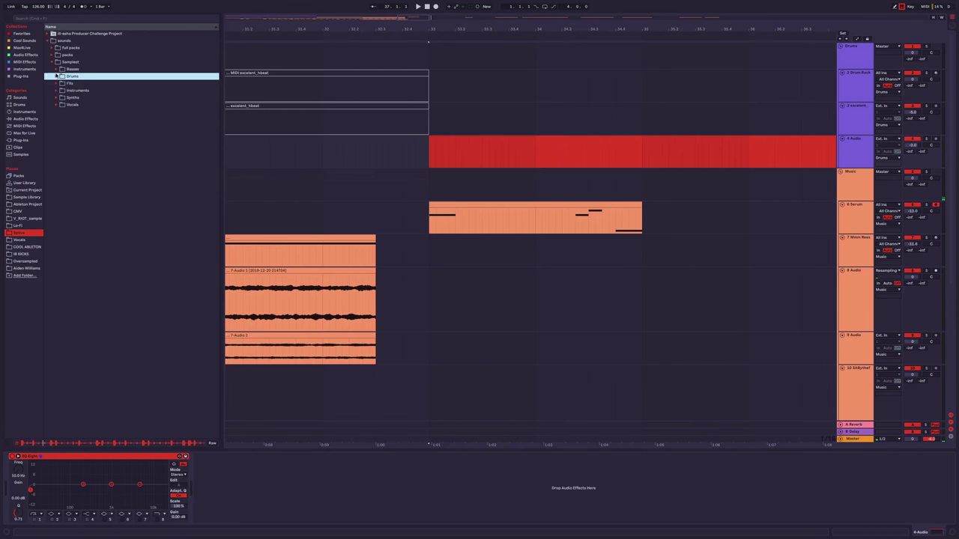
click(52, 61)
click(47, 40)
Play the arrangement from its beginning.
scroll(336, 158, down, 2)
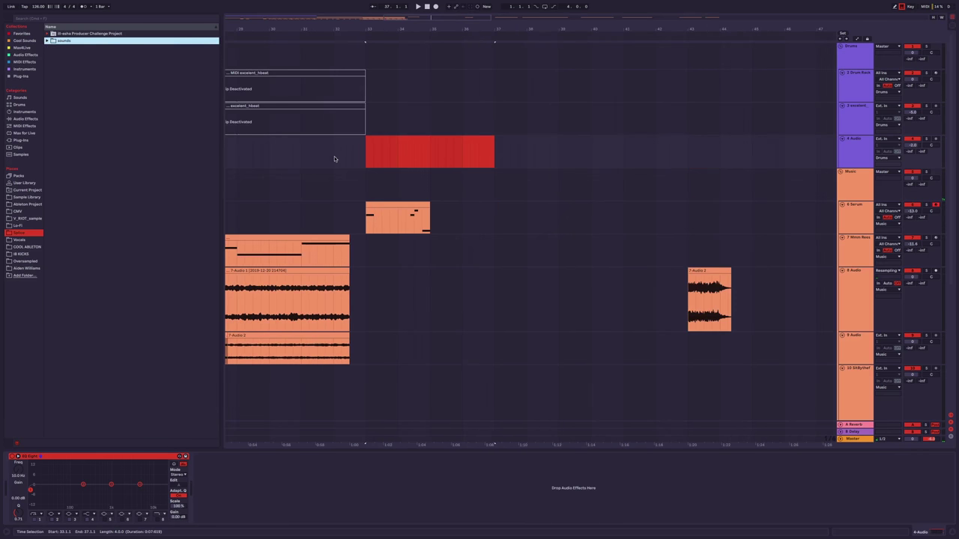
scroll(335, 158, down, 4)
click(334, 153)
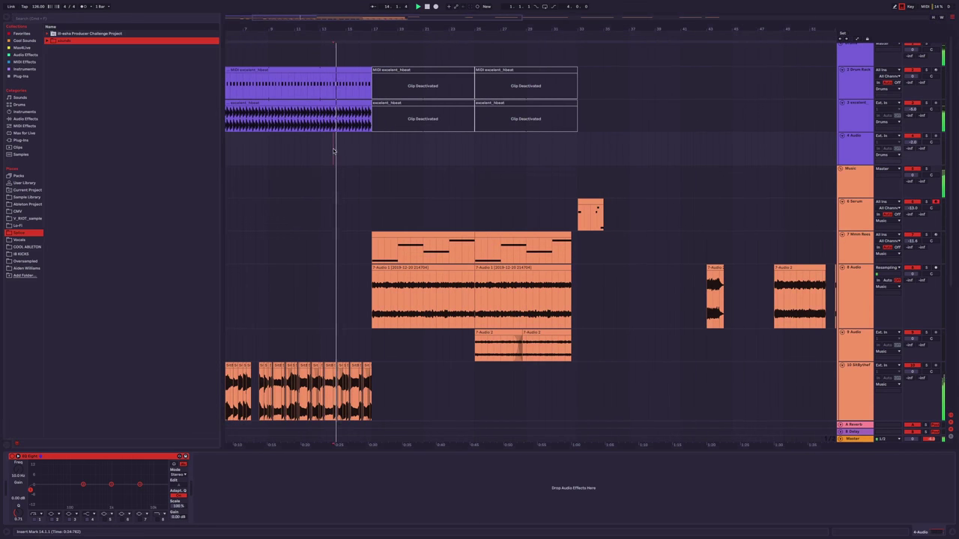
key(Home)
shift+click(502, 150)
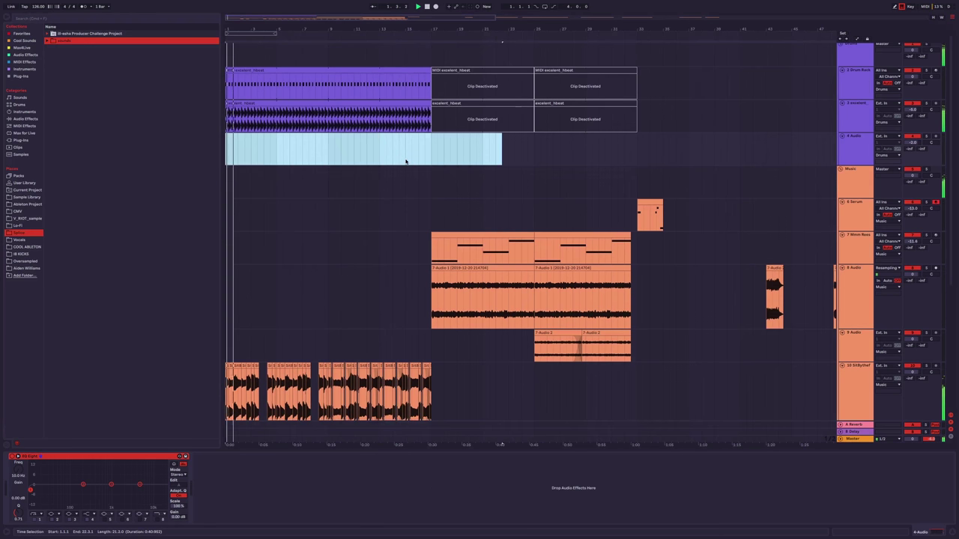
click(587, 178)
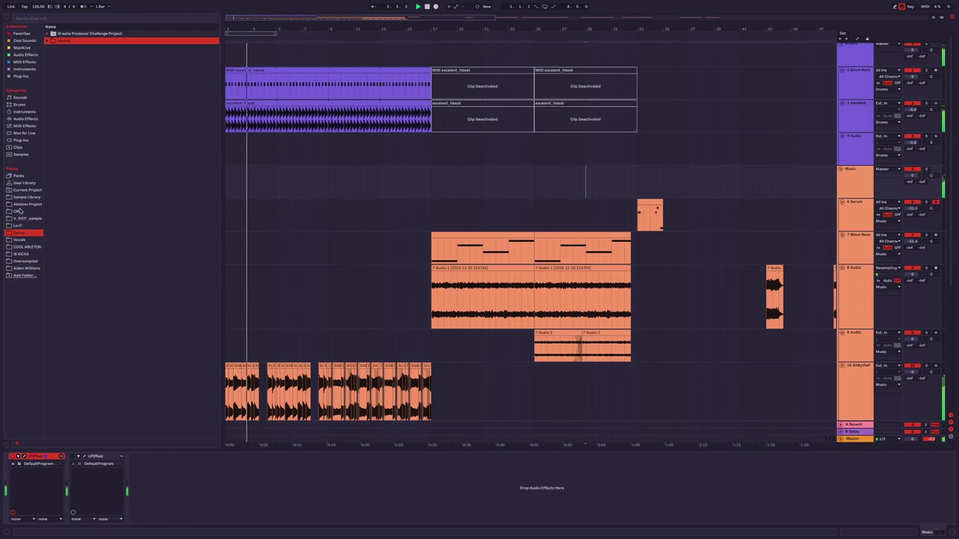
Place idsf_drum_loop.wav from the Casual Sample Export - 08.2019 folder on audio track 4 at bar 33.
click(25, 255)
click(27, 248)
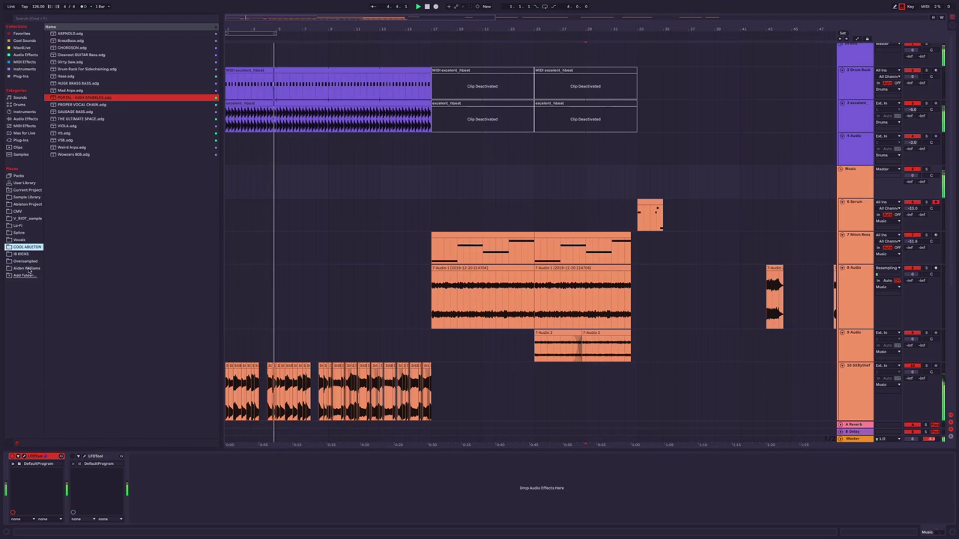
click(27, 268)
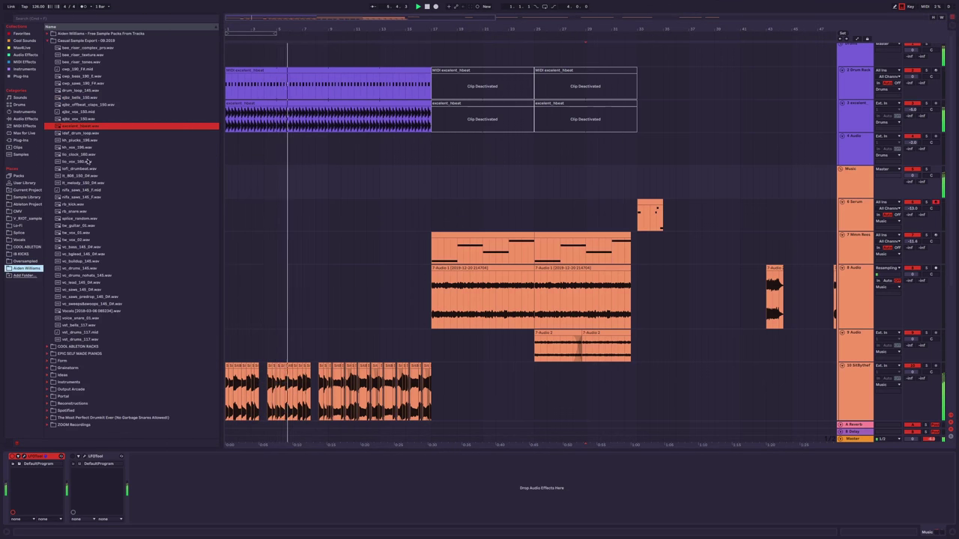
mouse_move(79, 133)
mouse_down()
mouse_move(639, 175)
mouse_move(639, 161)
mouse_up()
click(425, 157)
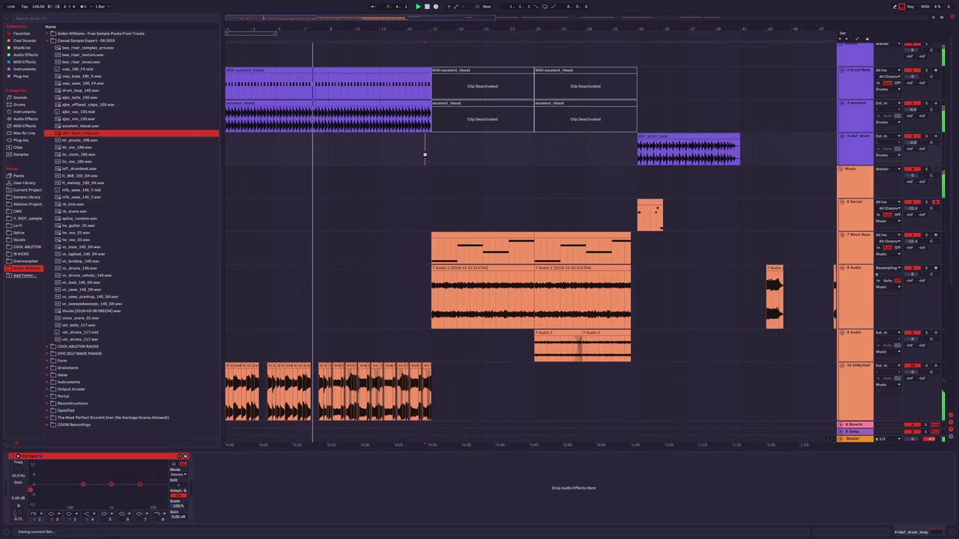
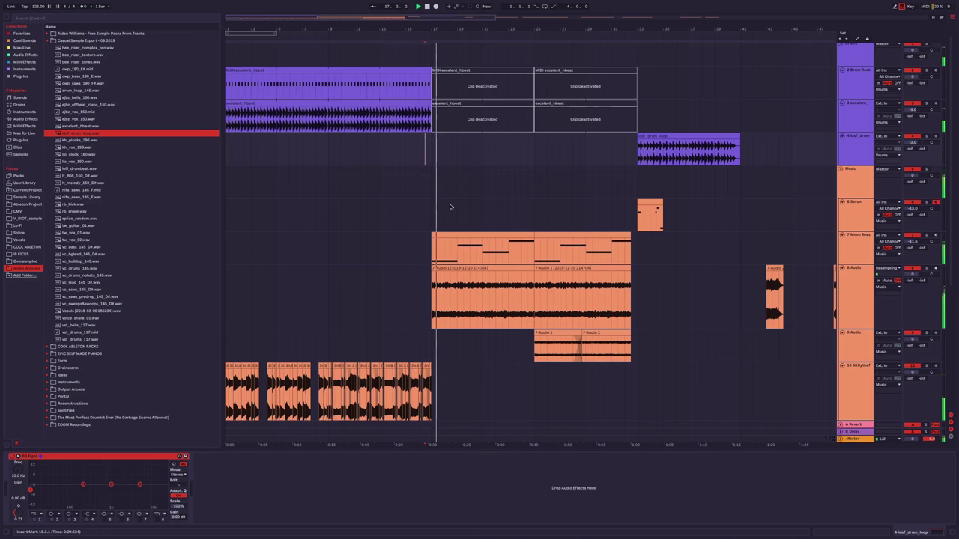
Inspect the effect devices on the Reese bass track and on track 9 Audio during playback.
drag(450, 204, 385, 153)
scroll(405, 188, down, 5)
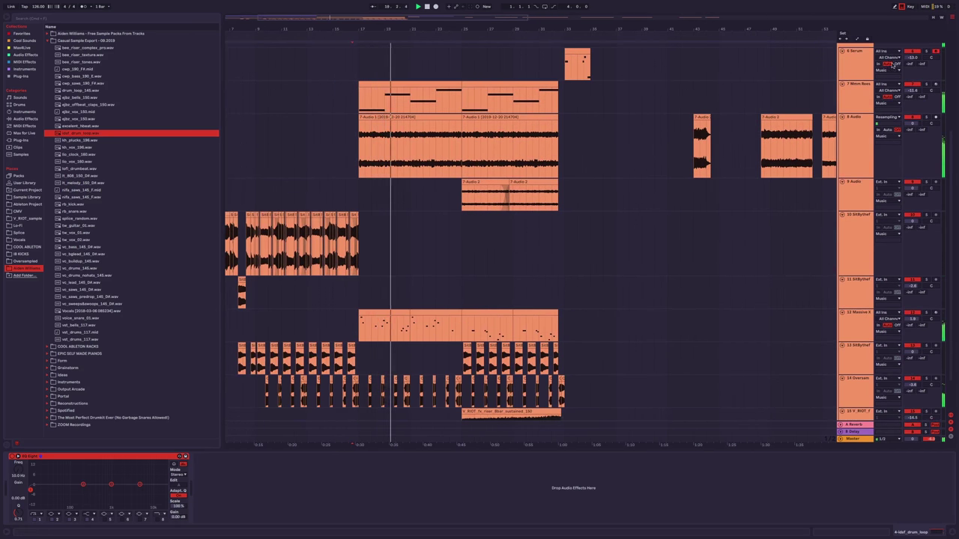
click(854, 98)
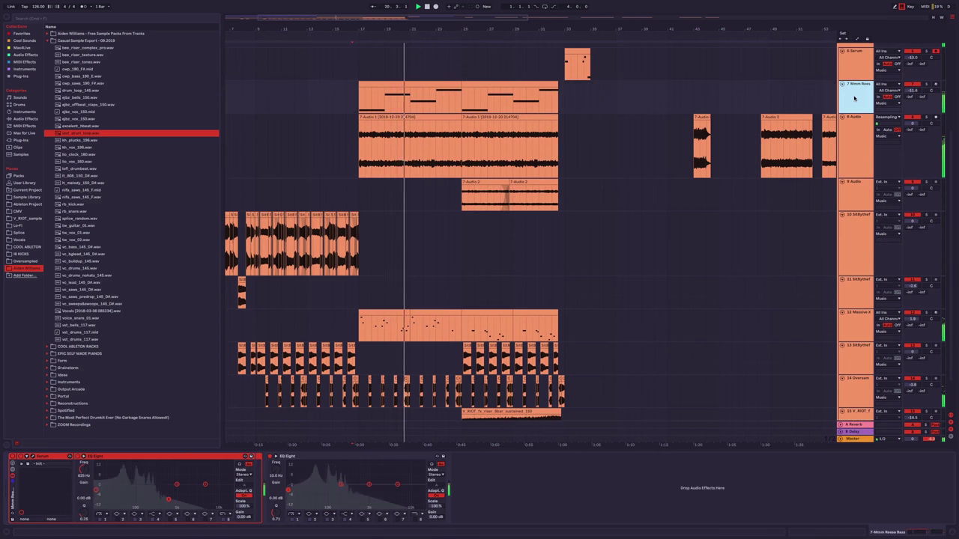
click(424, 208)
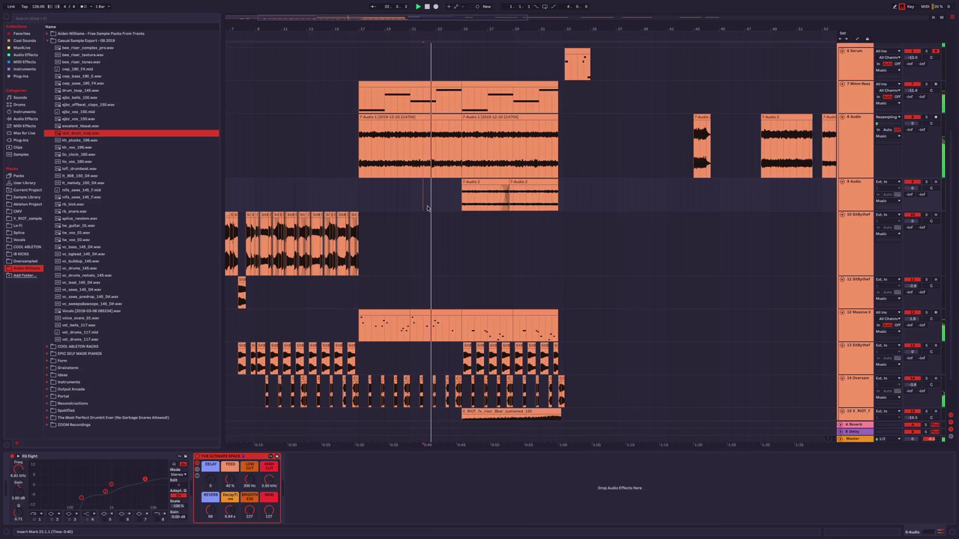
scroll(427, 208, up, 2)
scroll(475, 229, up, 1)
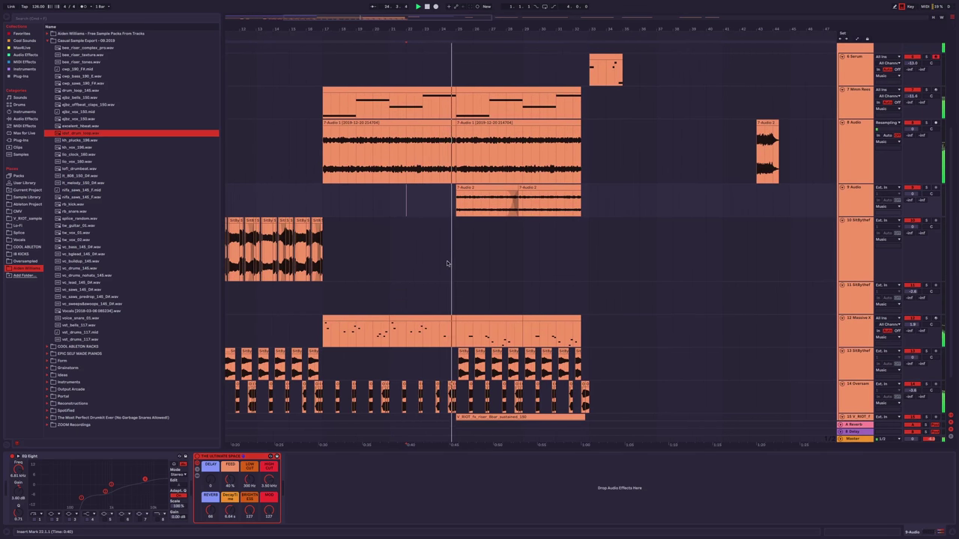
scroll(452, 258, down, 3)
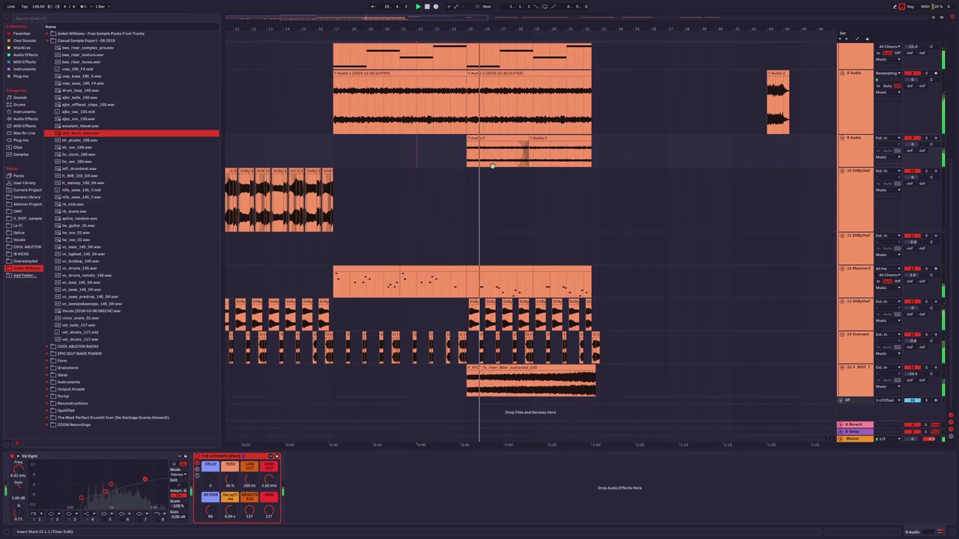
Add a short fade-in to the start of the riser clip on track 15 and play from bar 25.
click(474, 377)
click(474, 376)
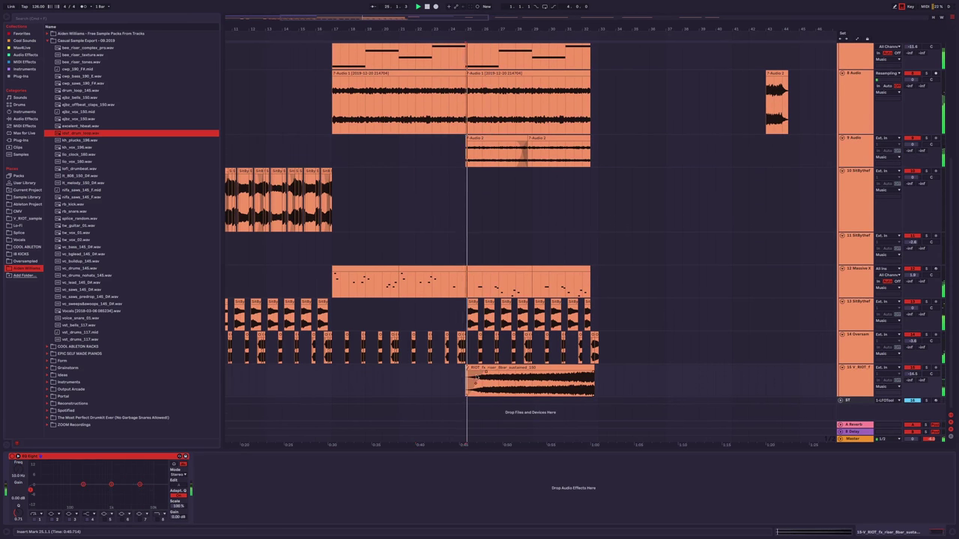
scroll(520, 275, up, 1)
scroll(520, 274, right, 2)
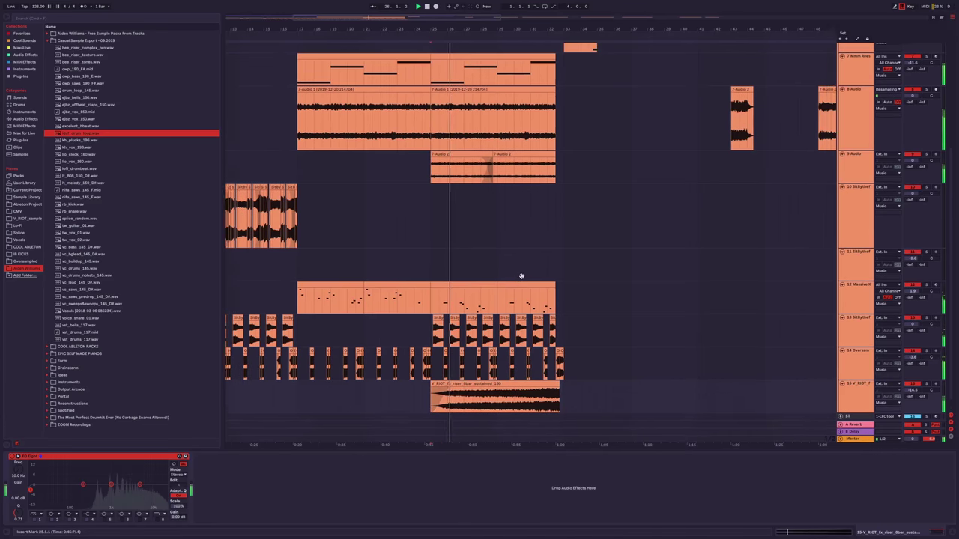
Enlarge the arrangement area and copy a SitByTheFire vocal chop on track 13 to 34.2.1.
drag(621, 450, 622, 524)
scroll(572, 271, up, 1)
scroll(572, 272, right, 4)
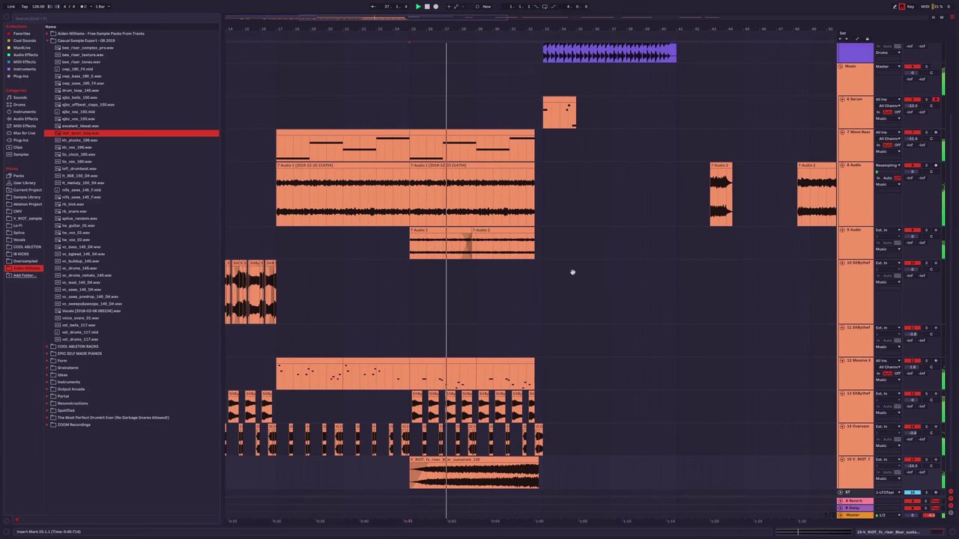
scroll(581, 360, down, 1)
scroll(580, 360, right, 2)
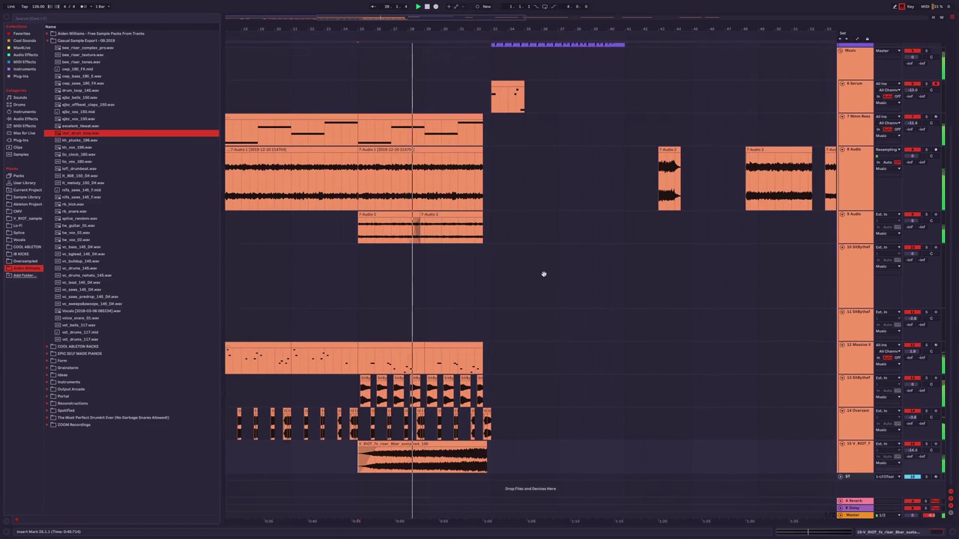
drag(489, 427, 521, 383)
scroll(504, 356, up, 3)
scroll(504, 357, up, 3)
scroll(502, 390, right, 2)
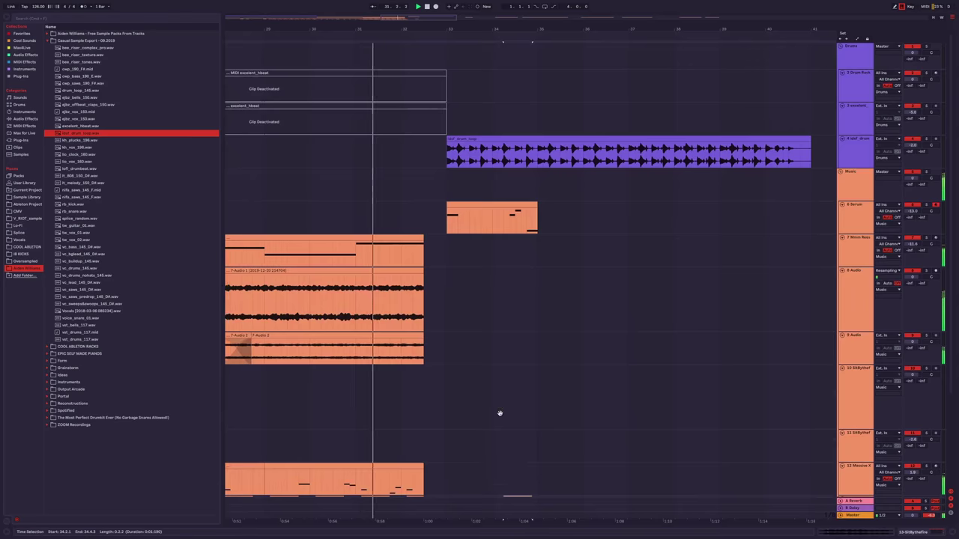
Trim the end of the riser clip so it lines up with the end of the music clips before bar 33.
scroll(499, 413, down, 3)
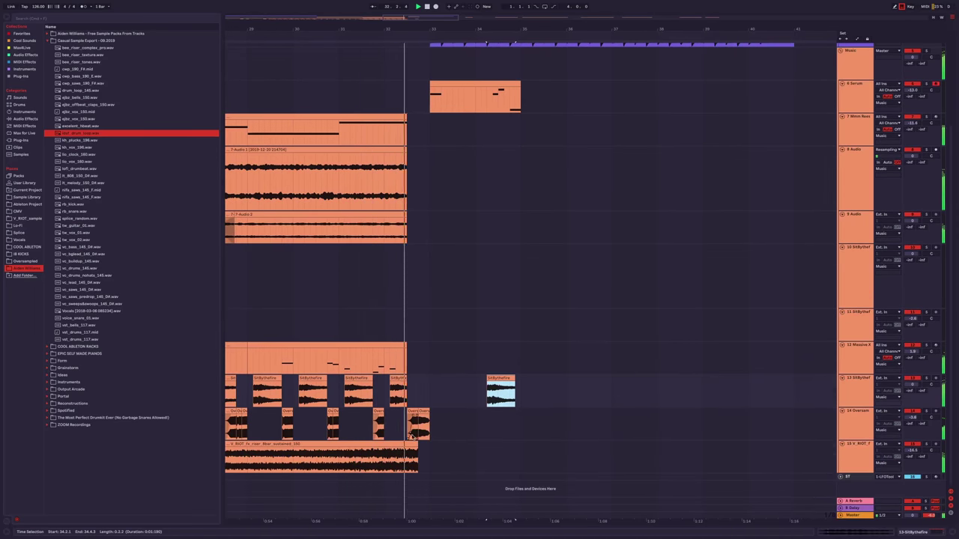
drag(227, 379, 407, 461)
click(405, 426)
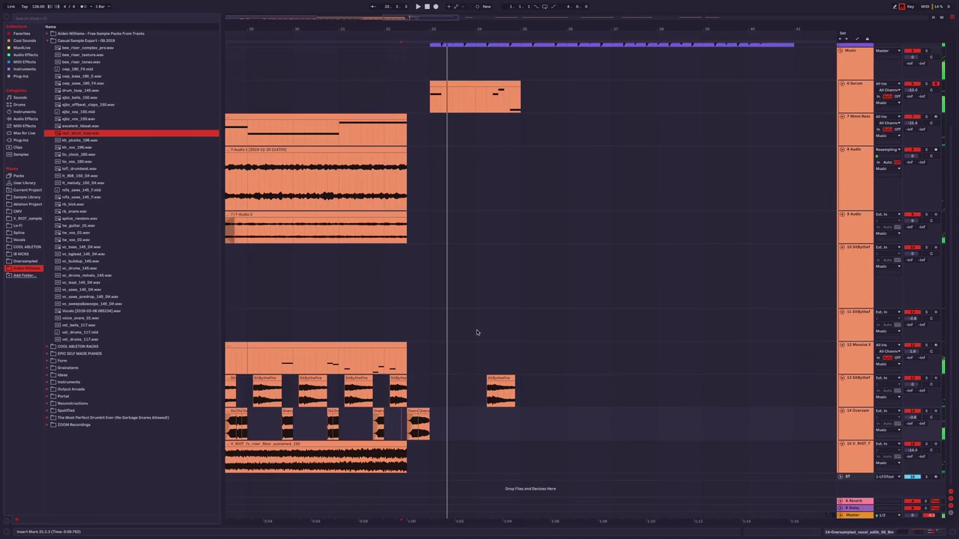
Copy the active drum rack MIDI clip to bars 33 through 40 on track 2, above the new drum loop.
scroll(477, 331, up, 3)
scroll(514, 352, left, 1)
scroll(451, 278, down, 2)
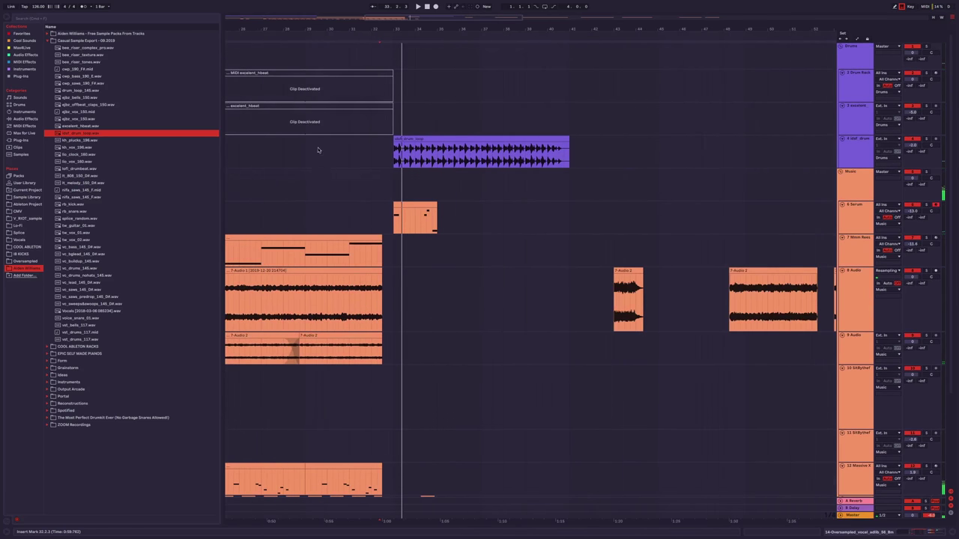
scroll(319, 150, left, 5)
drag(465, 88, 813, 96)
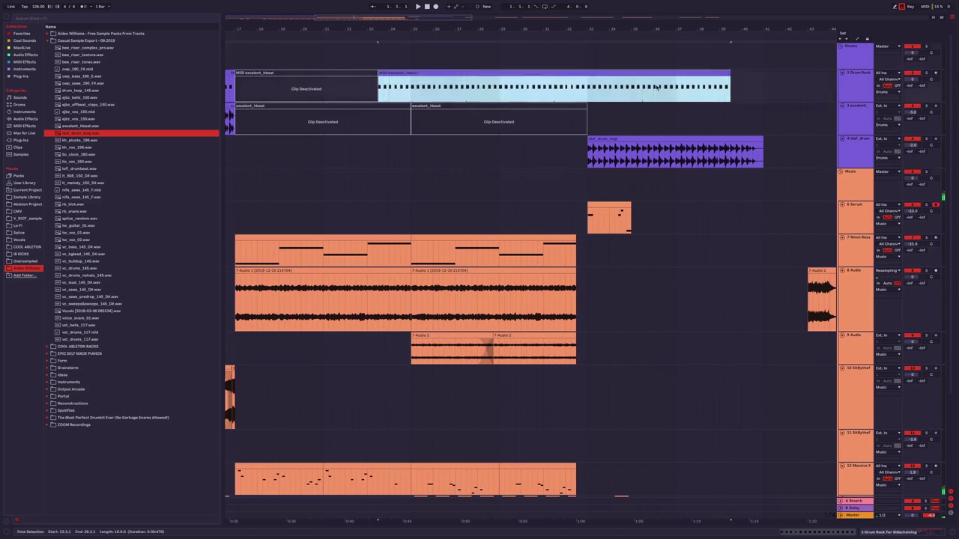
drag(763, 86, 587, 86)
key(ctrl+v)
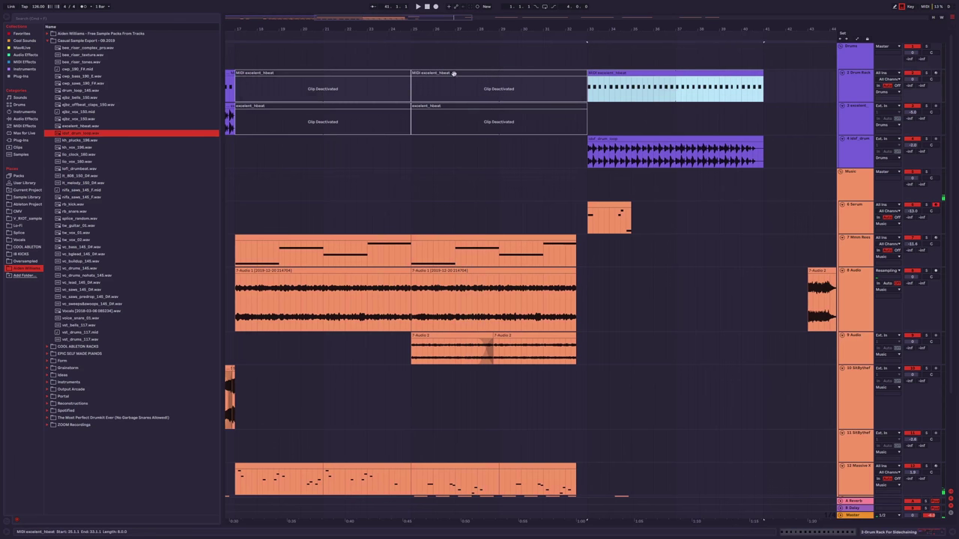
Listen to the transition from bar 32 and examine the Serum clip against the surrounding arrangement.
click(593, 187)
scroll(600, 205, up, 3)
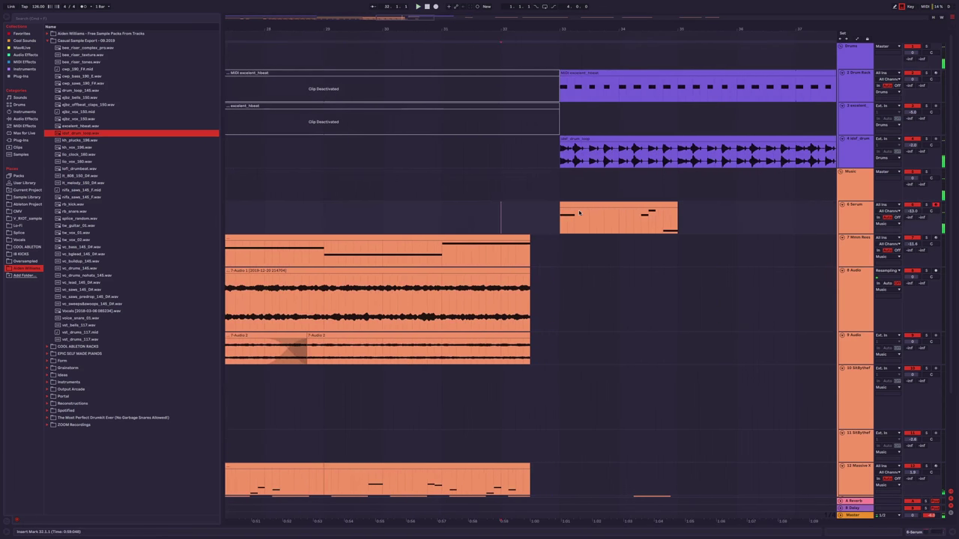
click(593, 205)
scroll(492, 216, down, 8)
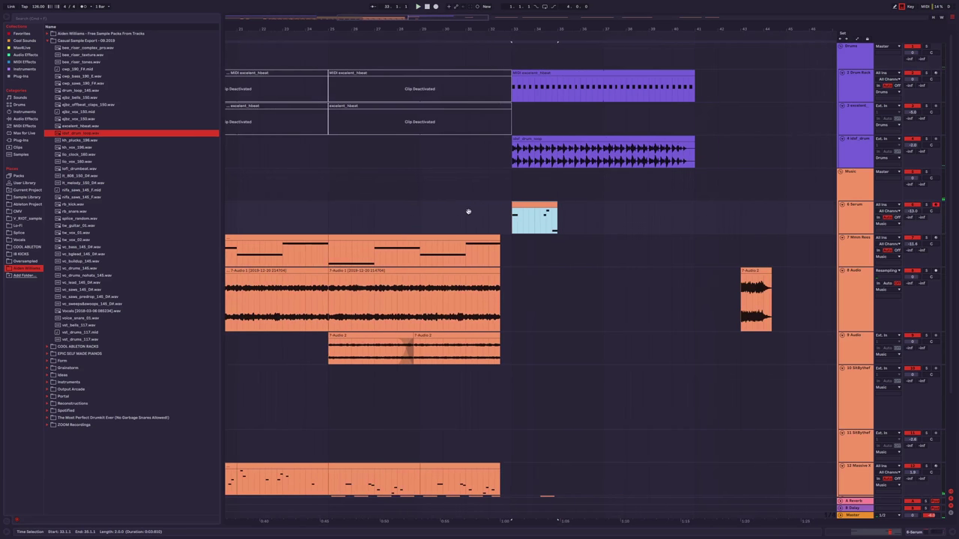
scroll(551, 214, down, 1)
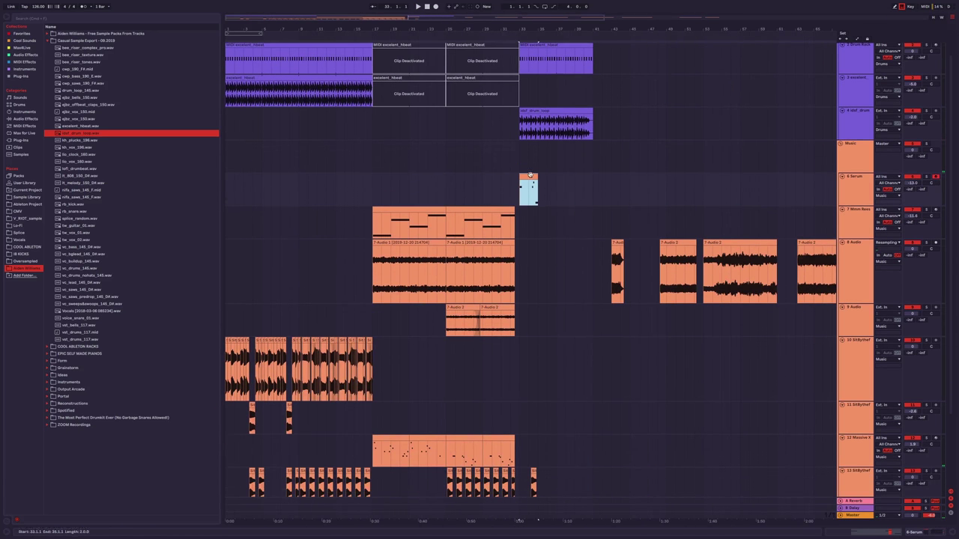
scroll(502, 191, up, 3)
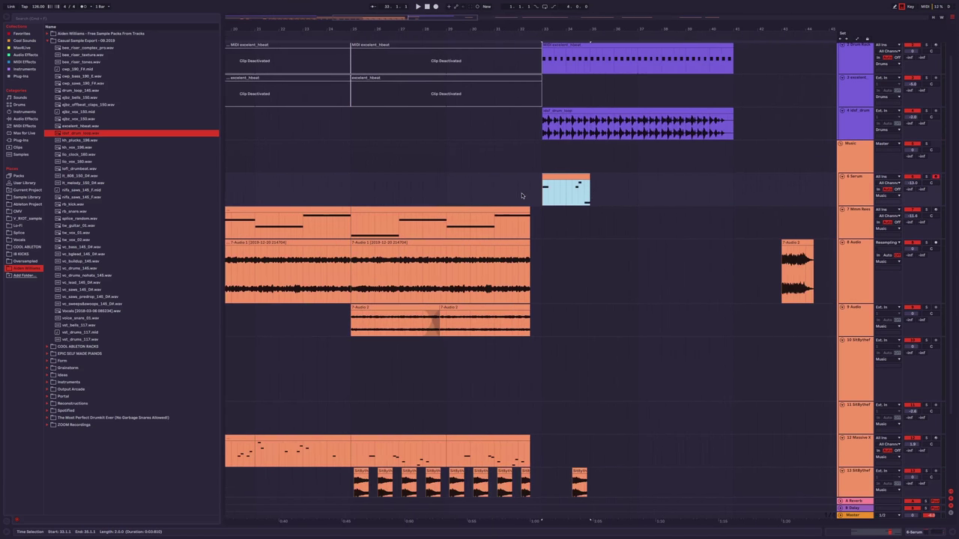
Transpose the first note of the Serum clip at bar 33 up to C#1 and play from bar 32.
click(493, 191)
double_click(554, 188)
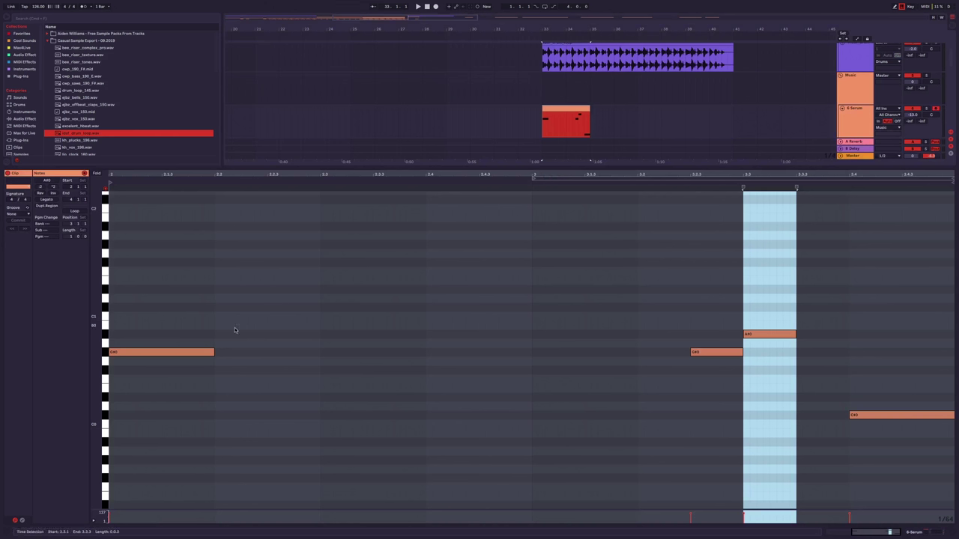
drag(157, 352, 163, 309)
click(518, 122)
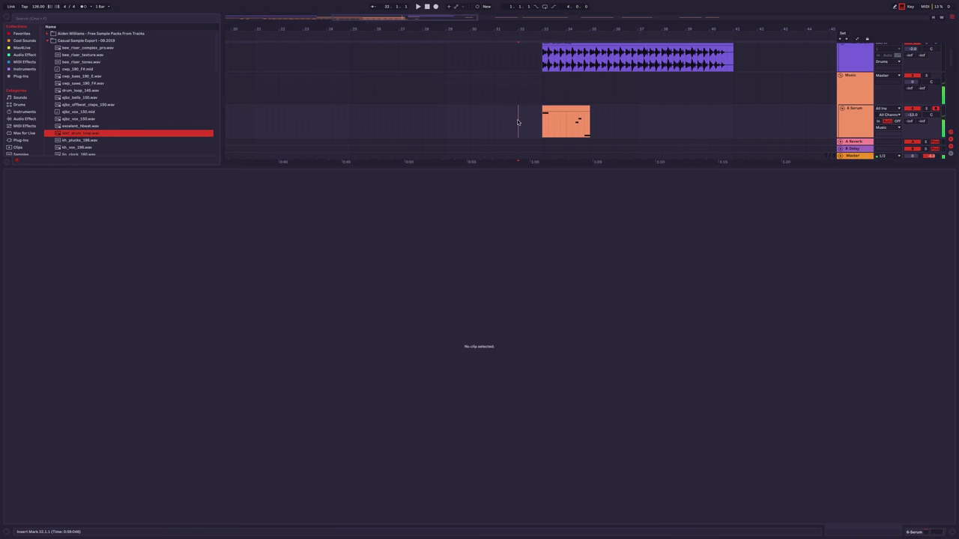
Shorten the first C#1 note of the Serum clip so it ends at 2.1.3.
key(ctrl+alt+l)
scroll(524, 175, up, 5)
click(500, 150)
double_click(500, 150)
drag(212, 307, 187, 307)
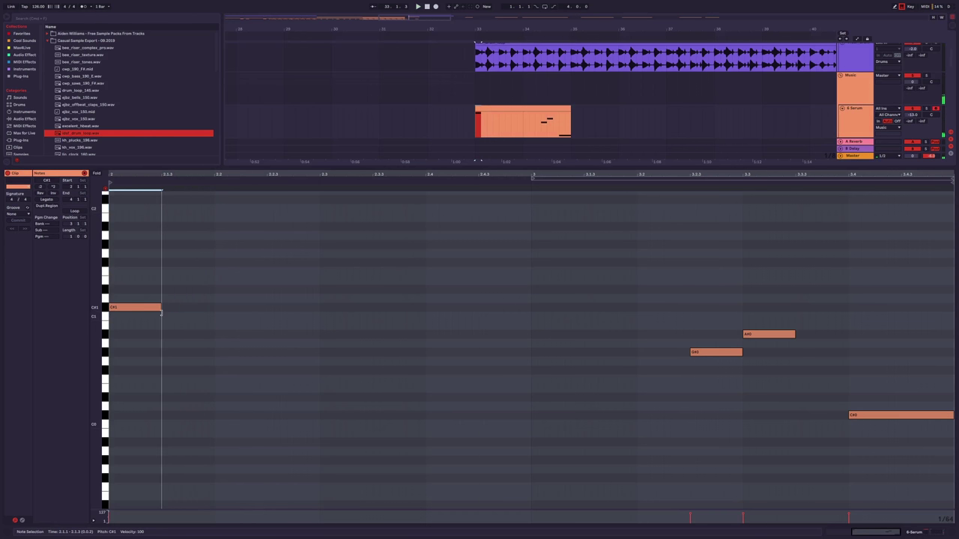
Copy the shortened C#1 note down to G#0 at 2.2.1 and play the passage.
drag(134, 308, 271, 337)
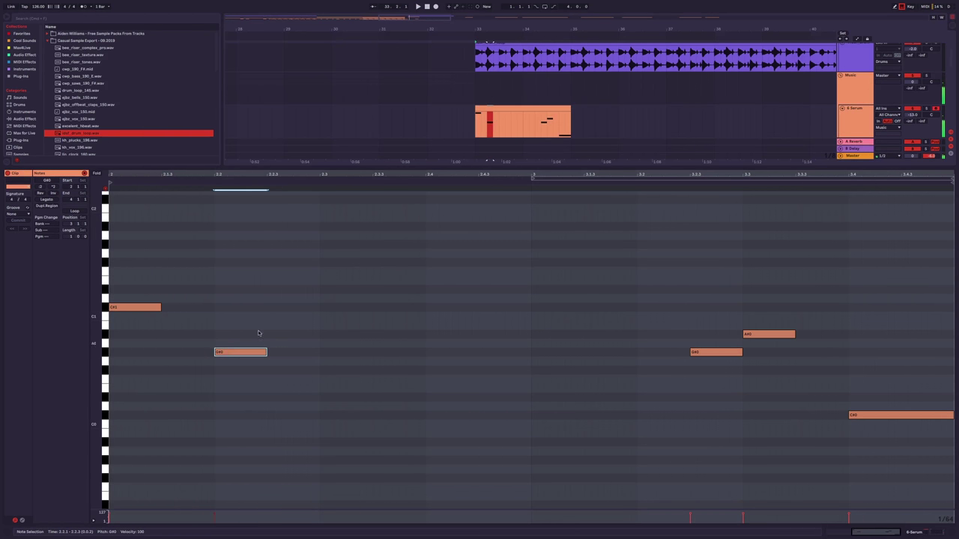
scroll(489, 106, up, 2)
click(454, 124)
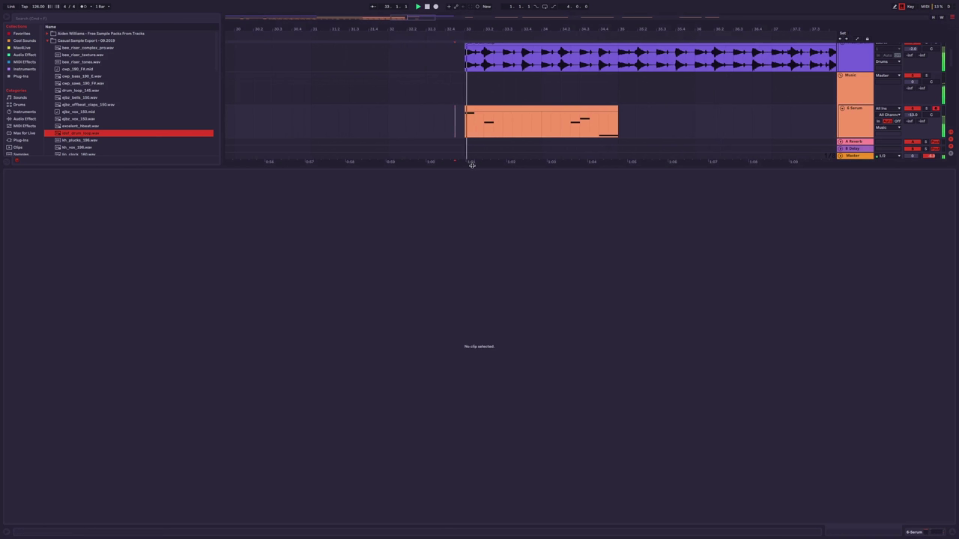
Shorten the copied G#0 note and move it to 2.1.4, and copy the C#1 note to G#0 at 2.2.2.
click(489, 106)
click(220, 331)
mouse_move(221, 351)
mouse_down()
mouse_move(204, 351)
mouse_move(213, 352)
mouse_up()
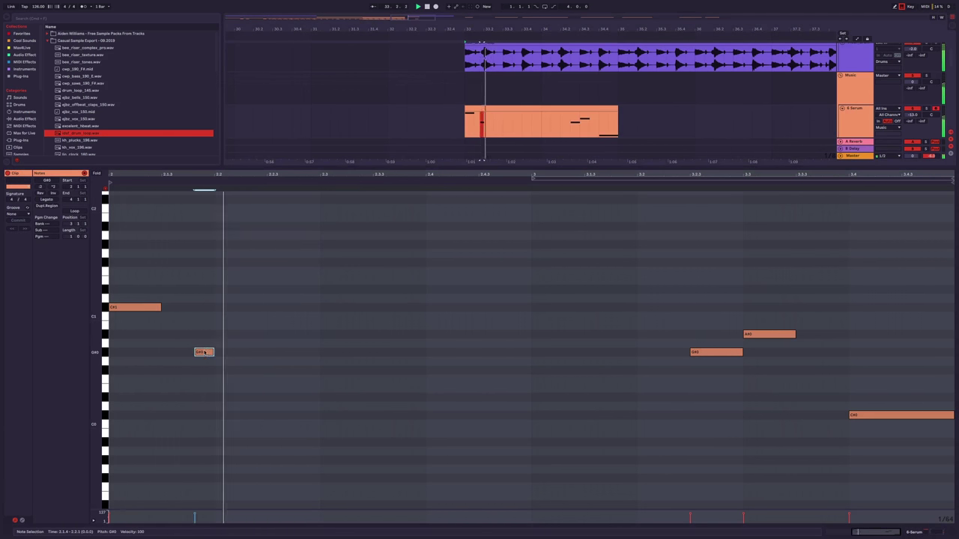
drag(135, 310, 287, 355)
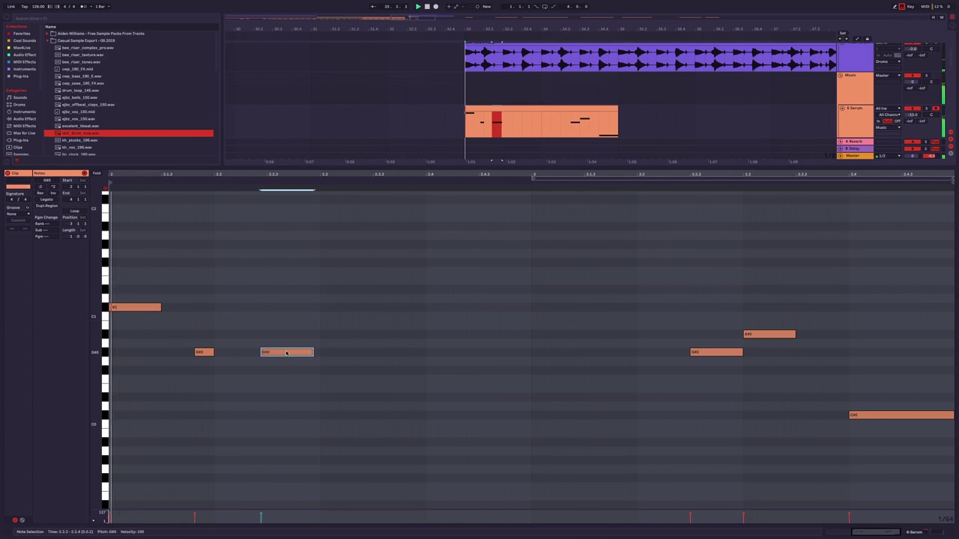
Open the Serum instrument on the bass track, adjust the release time of envelope 1 during playback and close the plug-in.
click(927, 532)
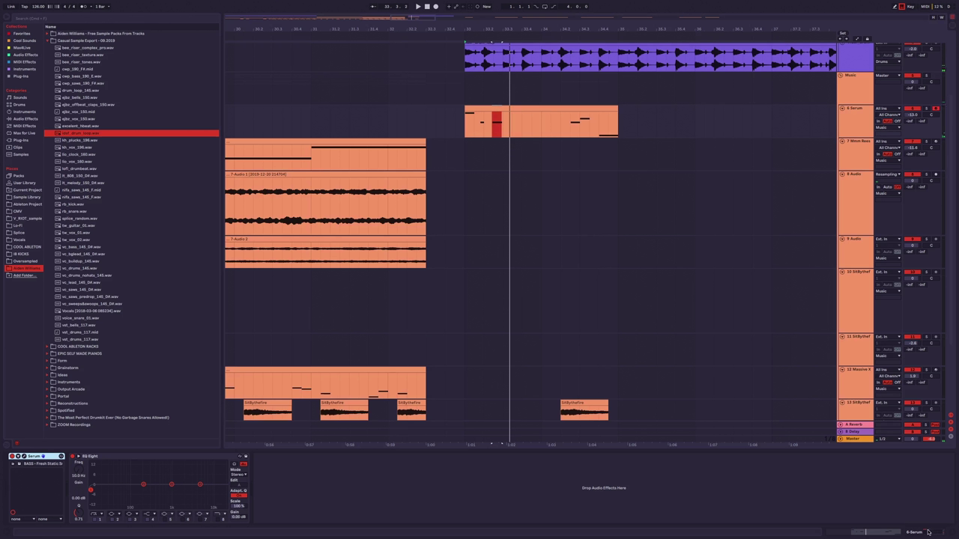
click(25, 456)
double_click(243, 461)
key(space)
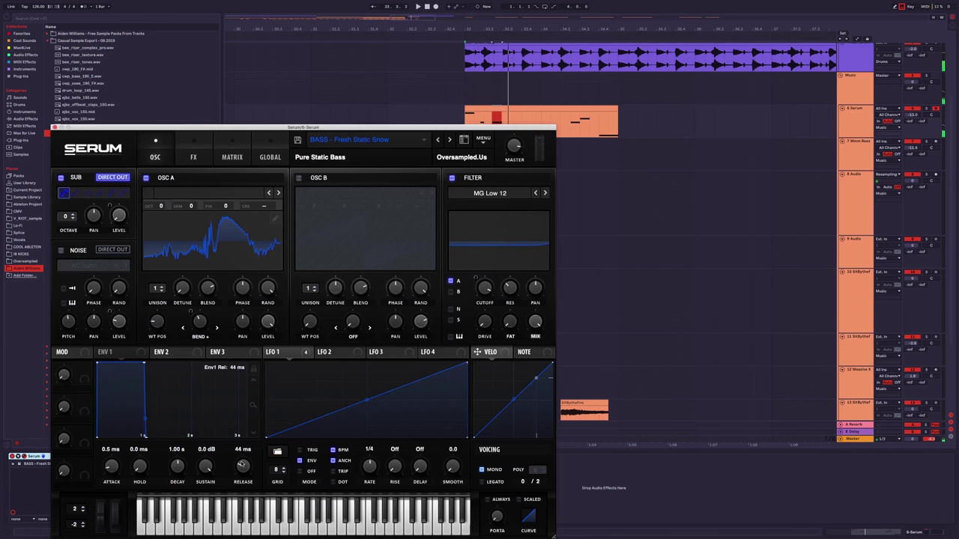
drag(243, 467, 243, 462)
click(53, 127)
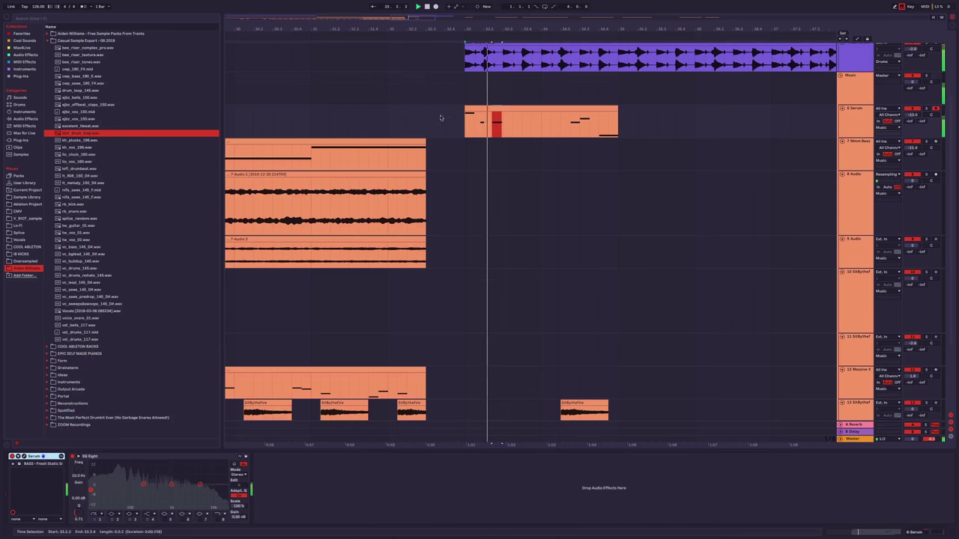
Lengthen the first C#1 note of the Serum clip to 2.1.4 to meet the next note, and move the second G#0 note to 2.2.3.
double_click(540, 120)
drag(165, 312, 196, 311)
key(space)
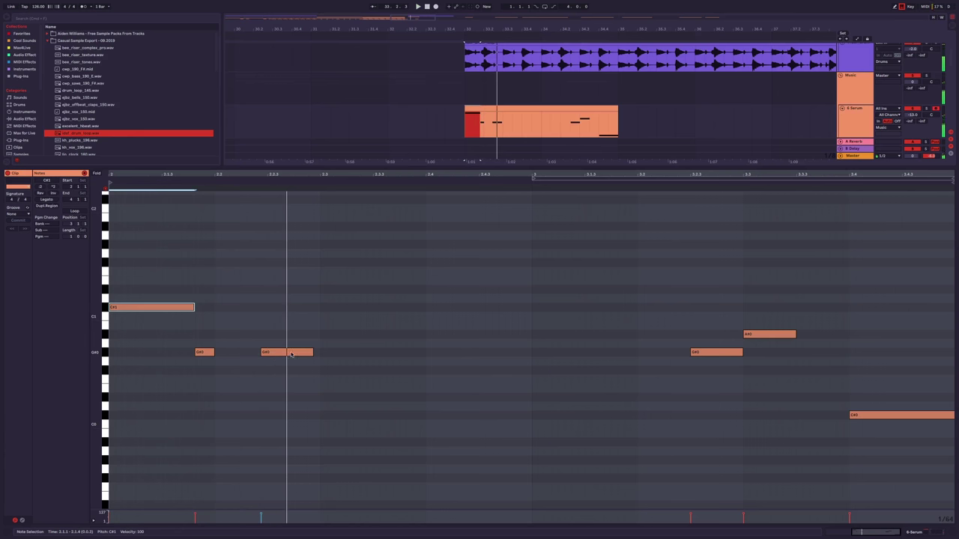
drag(305, 354, 312, 355)
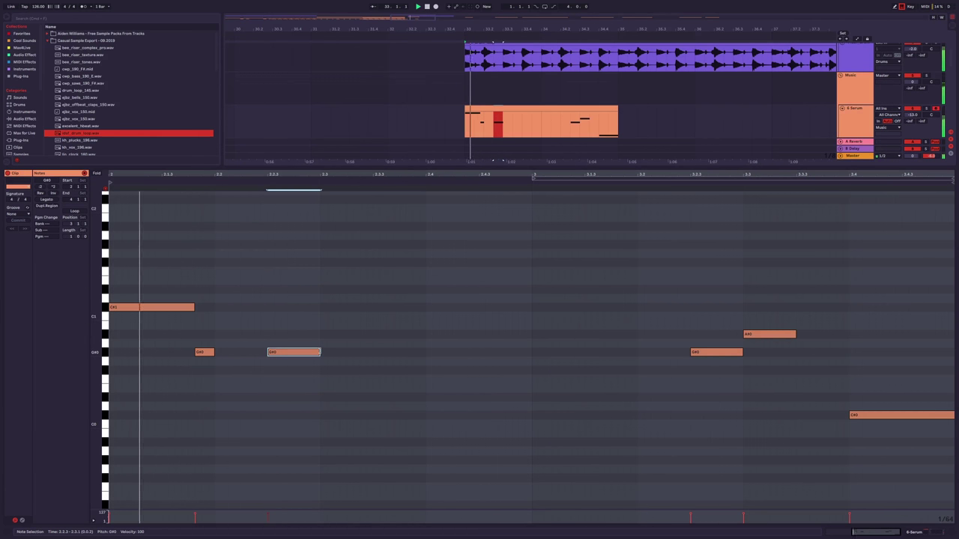
Transpose the first note of the Serum clip down to F0 and play the arrangement from bar 31.
drag(157, 308, 158, 385)
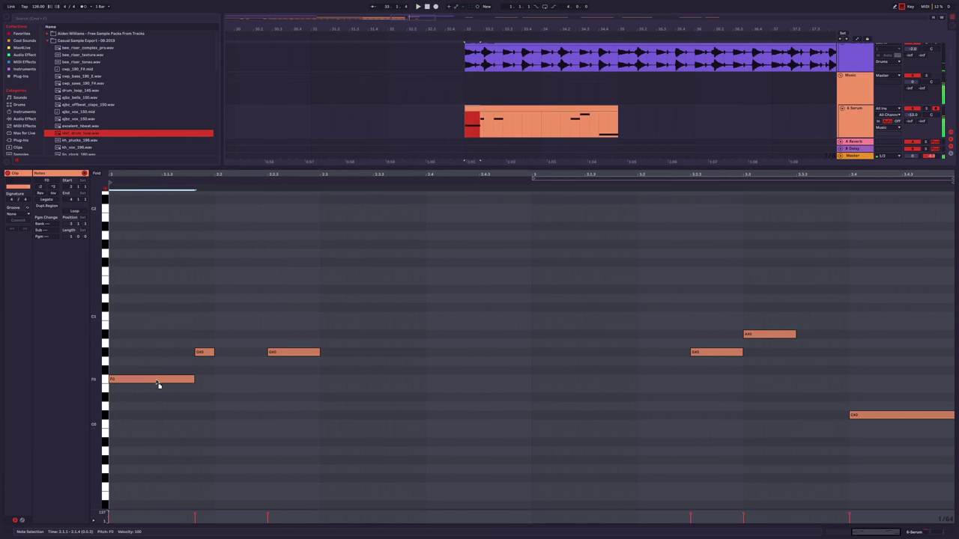
click(343, 117)
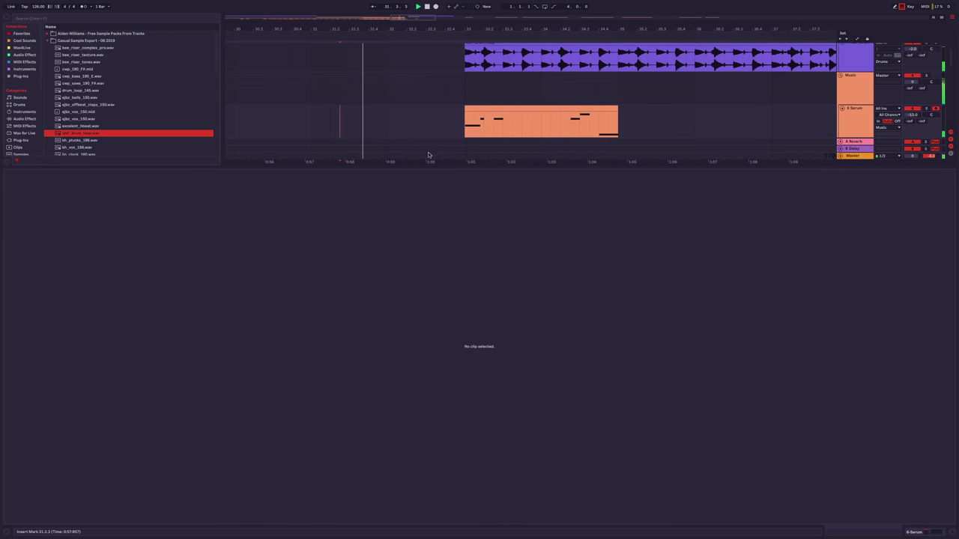
drag(441, 166, 441, 364)
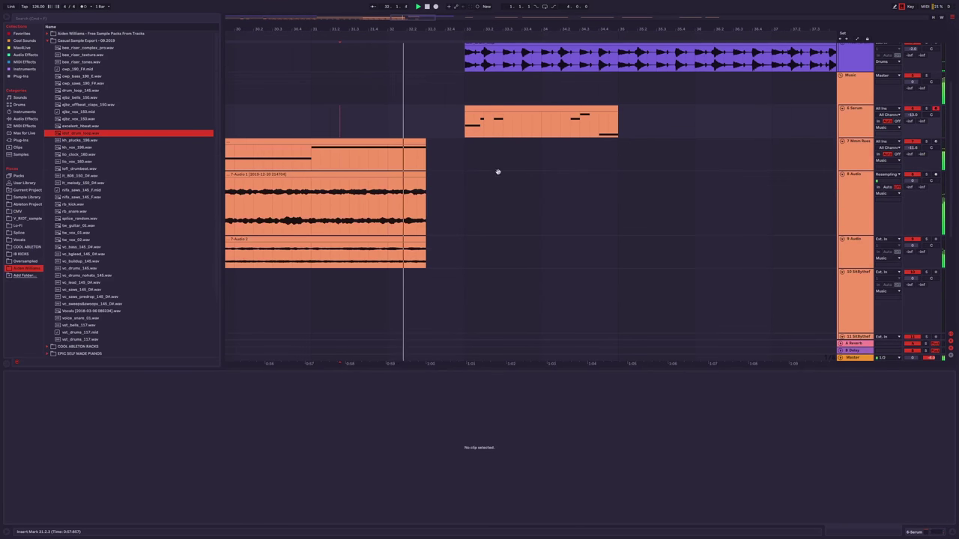
Reopen the Serum clip and try its first note at F#0.
click(471, 122)
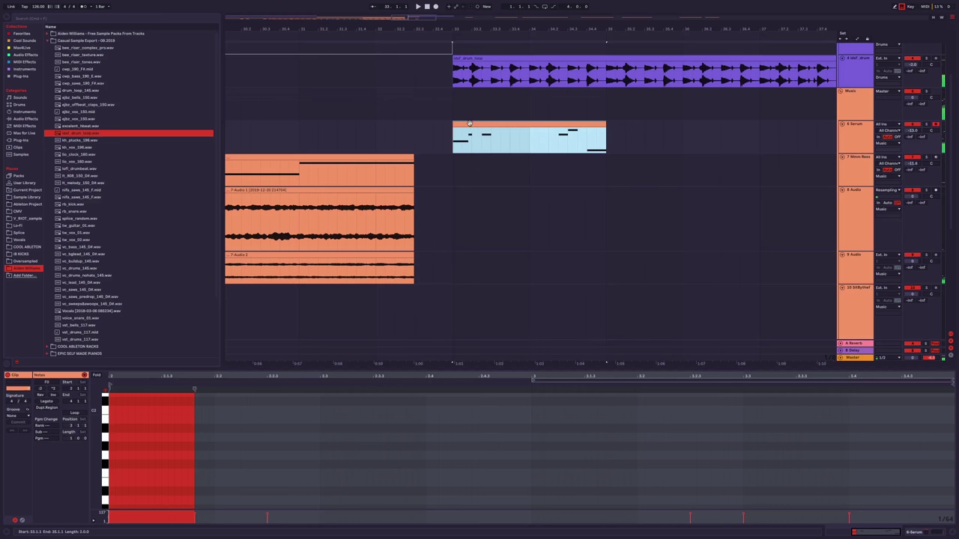
drag(341, 367, 340, 129)
click(282, 222)
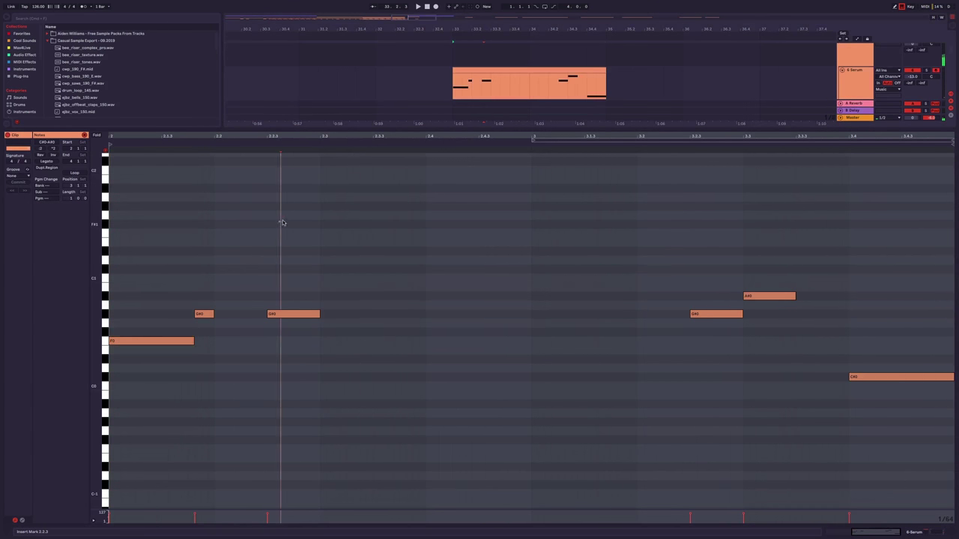
click(124, 342)
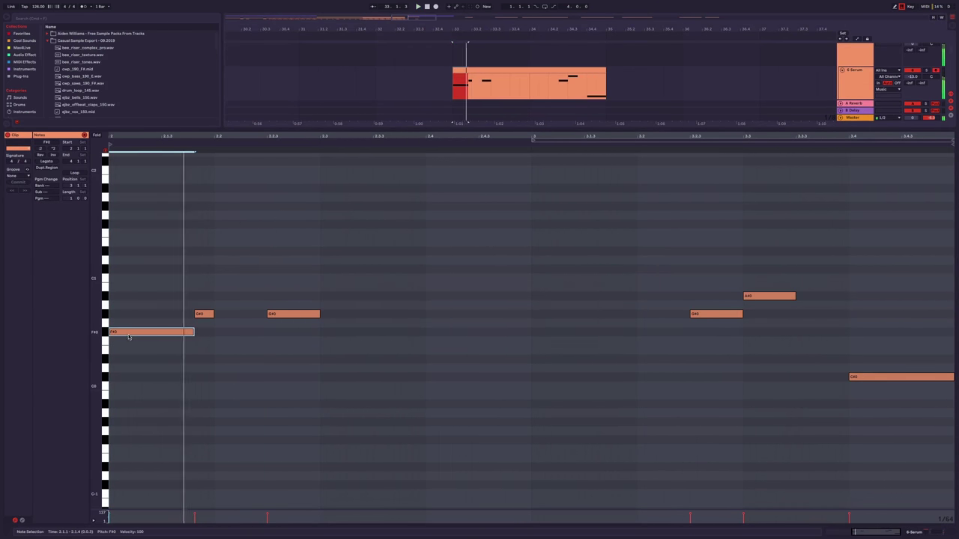
Examine the notes of the Reese Bass clip before bar 33 and listen to the transition into the Serum line.
click(258, 74)
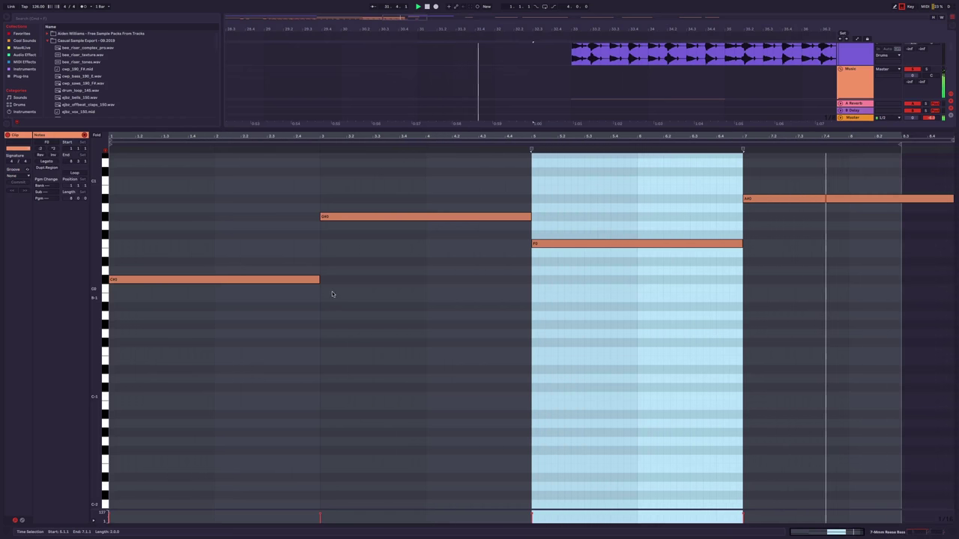
click(353, 285)
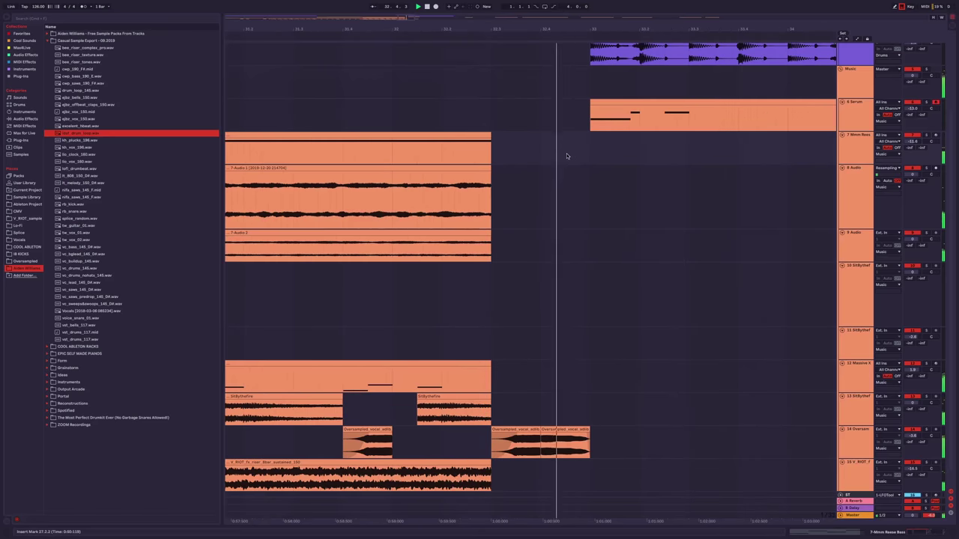
scroll(631, 143, up, 3)
scroll(632, 143, right, 5)
scroll(401, 212, down, 3)
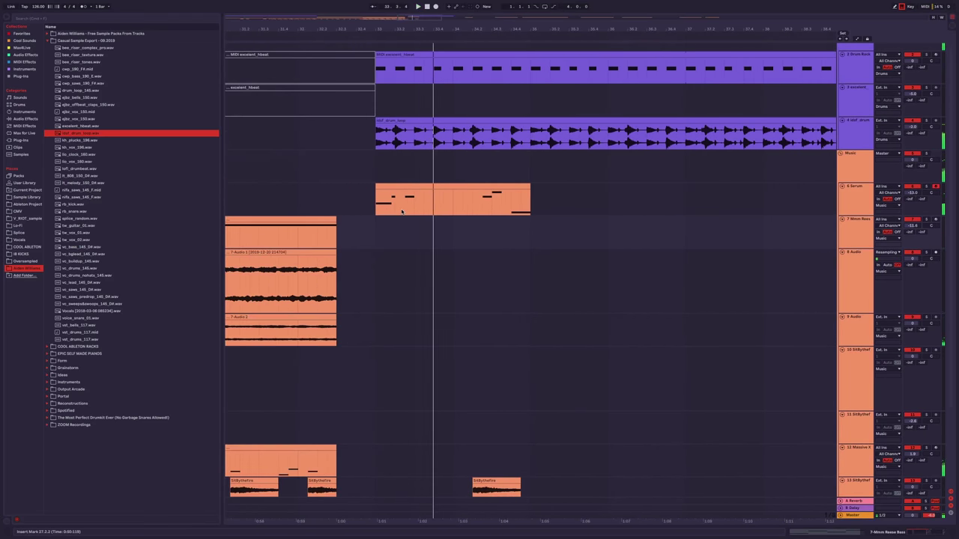
Transpose the short G#0 note at 2.1.4 in the Serum clip down to F0 and play the arrangement from bar 29.
double_click(422, 199)
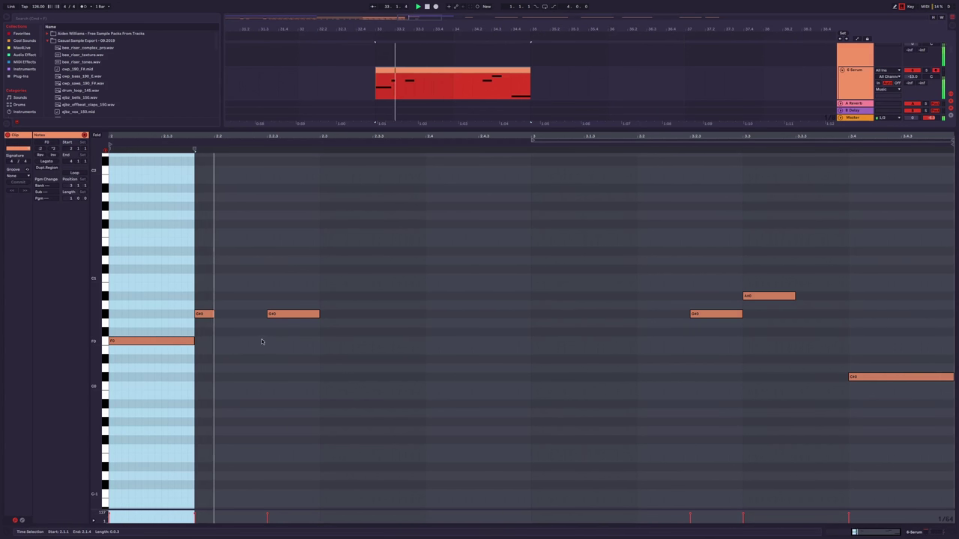
drag(204, 314, 203, 343)
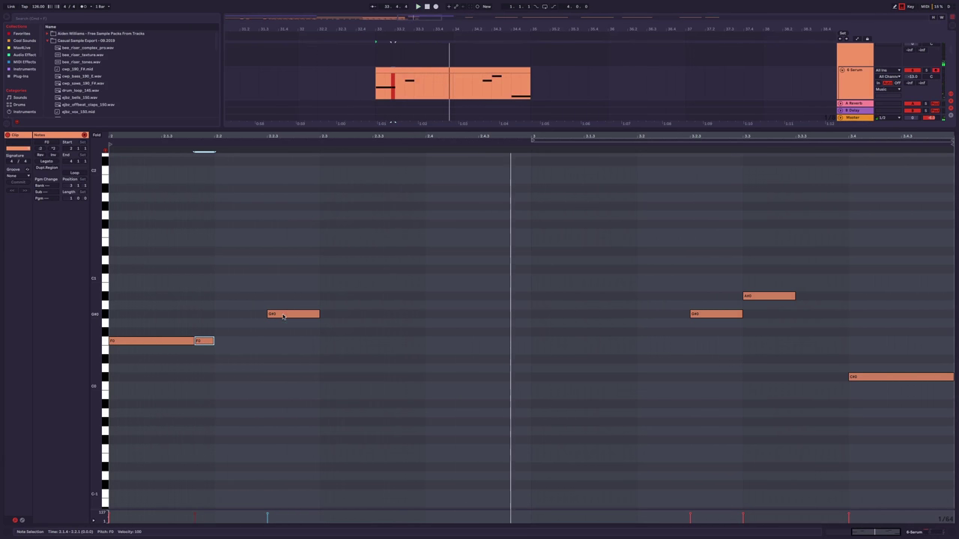
key(ctrl+alt+l)
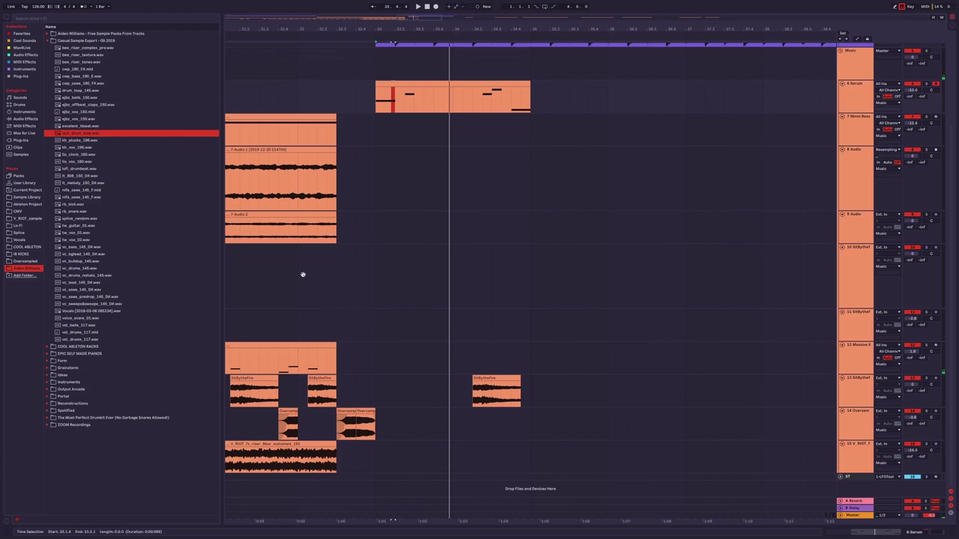
key(minus)
key(minus)
click(342, 255)
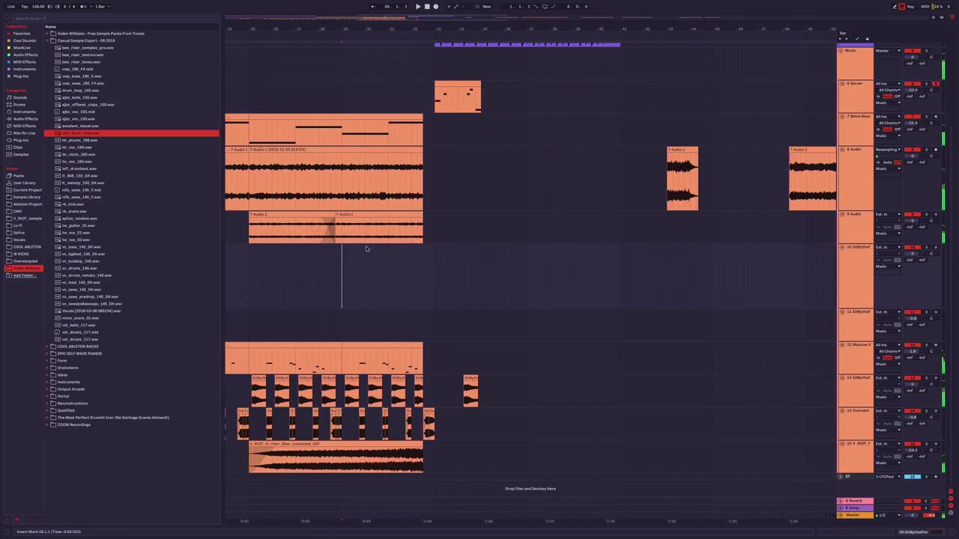
key(plus)
key(space)
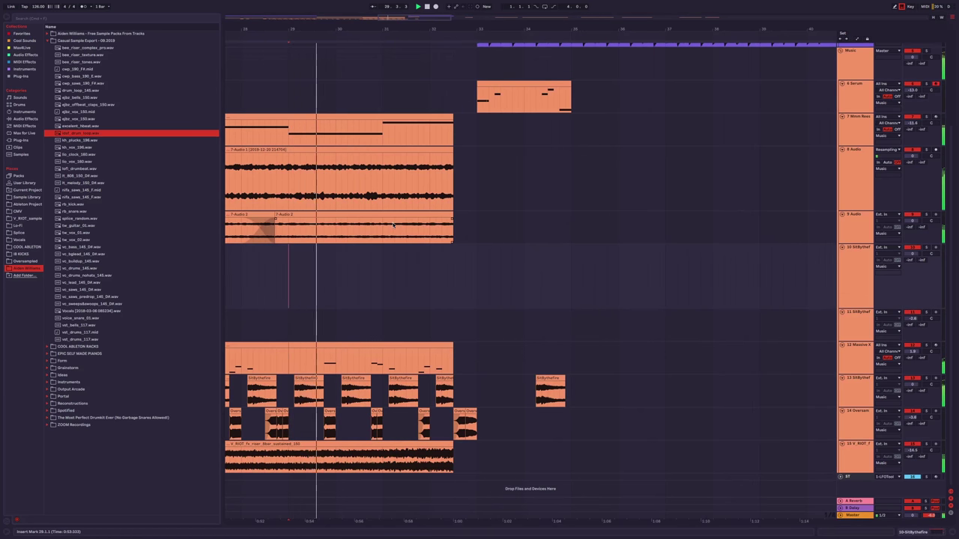
Select voice_snare_01.wav in the sample browser, follow the playback into bar 33 and reopen the Serum clip's notes.
click(83, 317)
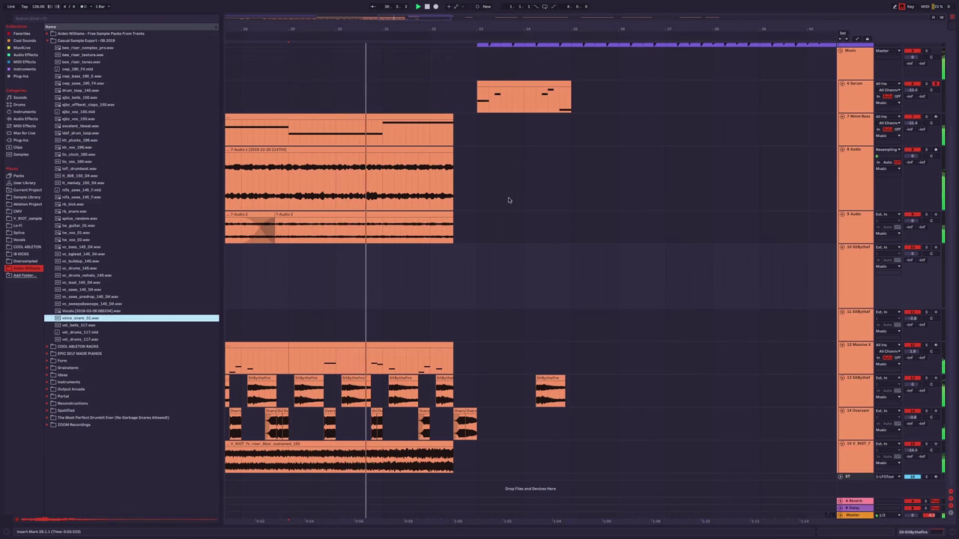
scroll(455, 178, up, 3)
ctrl+scroll(419, 195, up, 3)
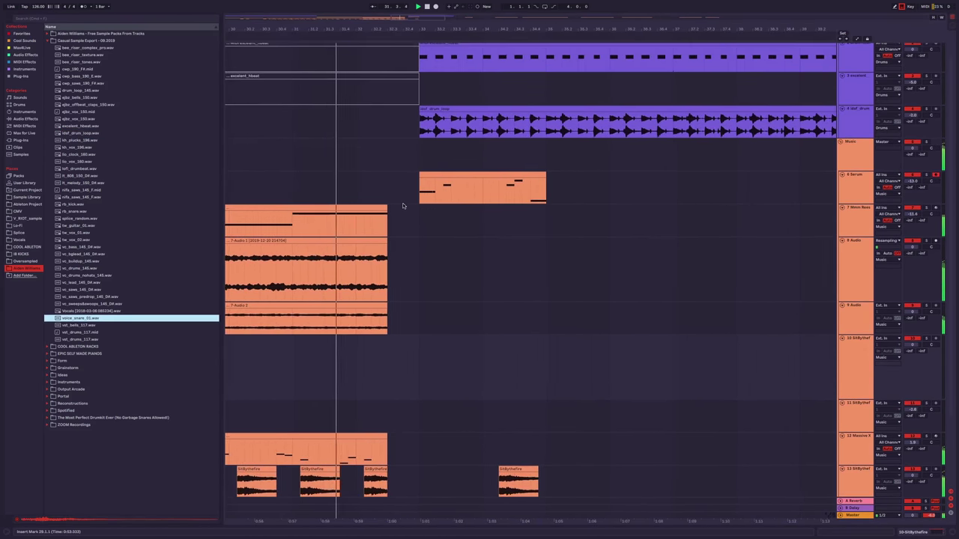
ctrl+scroll(402, 206, up, 5)
scroll(426, 188, down, 4)
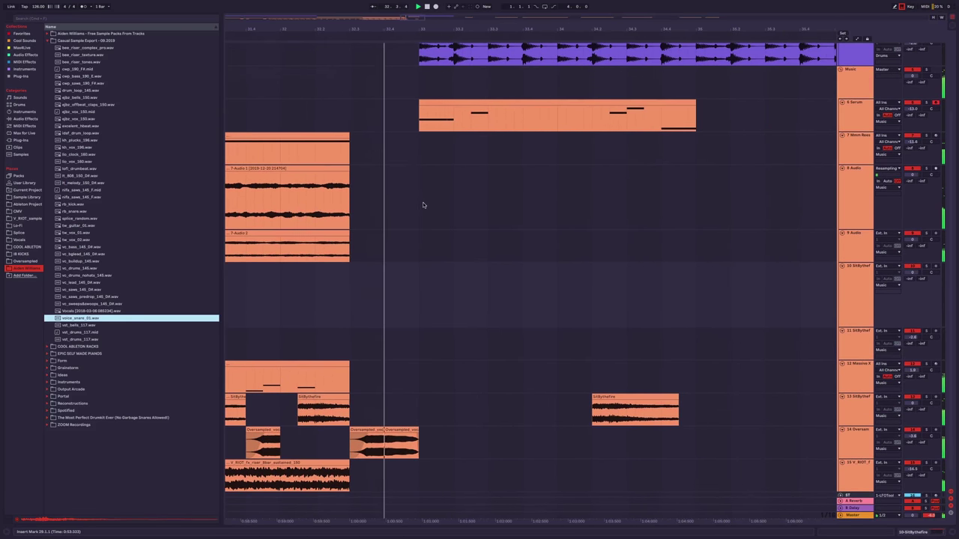
ctrl+scroll(423, 204, down, 4)
scroll(464, 182, up, 3)
click(403, 171)
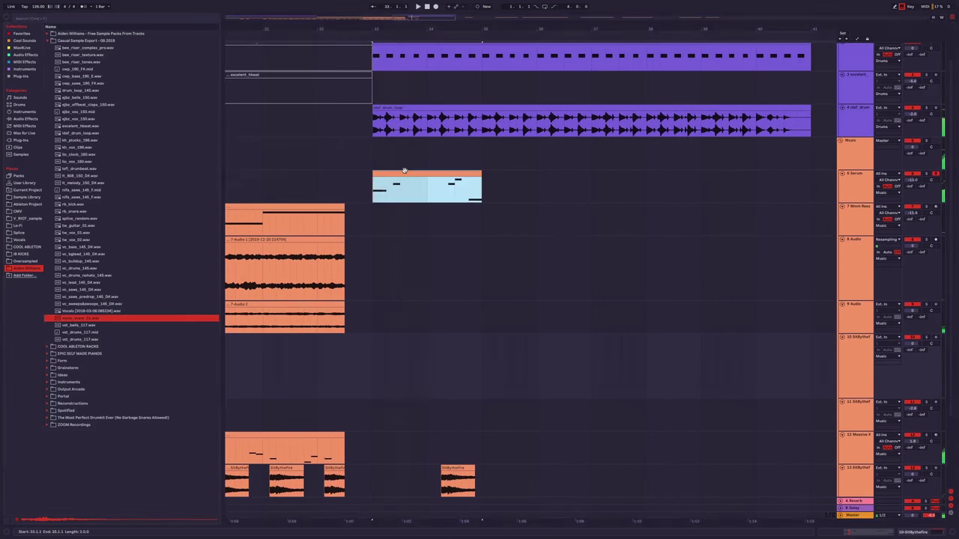
double_click(404, 171)
Try a shorter G#0 note at 2.2.3, undo the change and play the passage.
mouse_move(318, 314)
mouse_down()
mouse_move(299, 313)
mouse_move(307, 314)
mouse_up()
key(space)
key(ctrl+z)
key(space)
key(space)
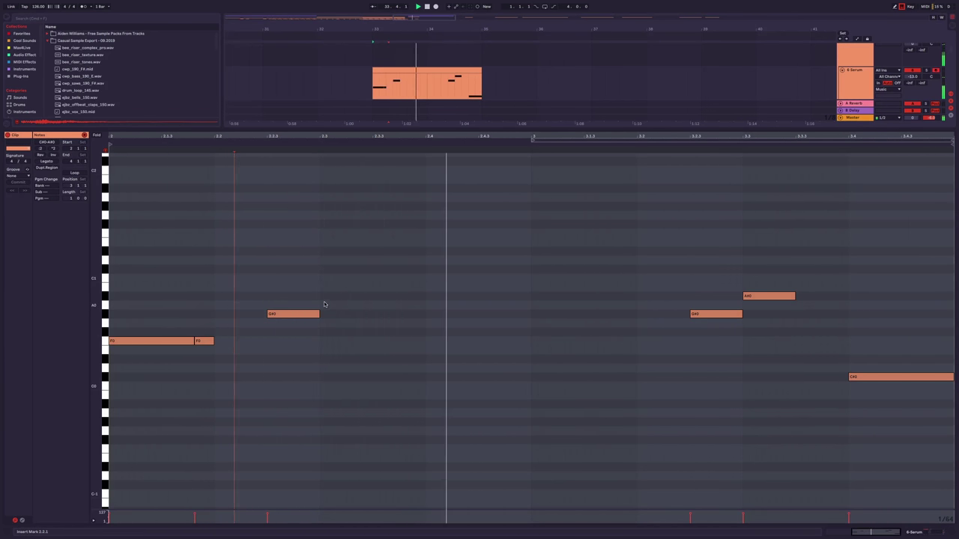
Add an A#0 note at 2.4.3 and a C#0 note at 3.1.1, and delete the old notes from 3.2.3 onward.
drag(291, 315, 553, 382)
click(457, 344)
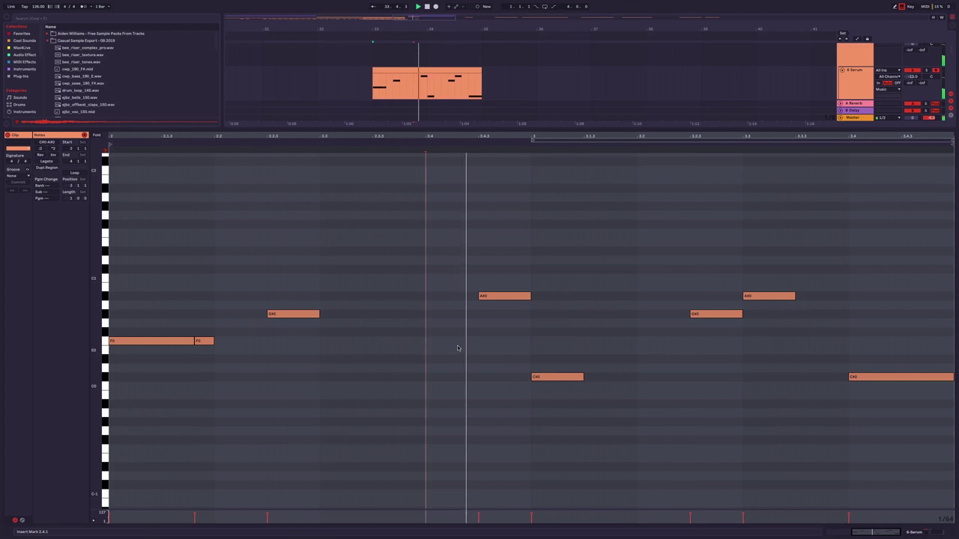
drag(719, 332, 890, 243)
key(Delete)
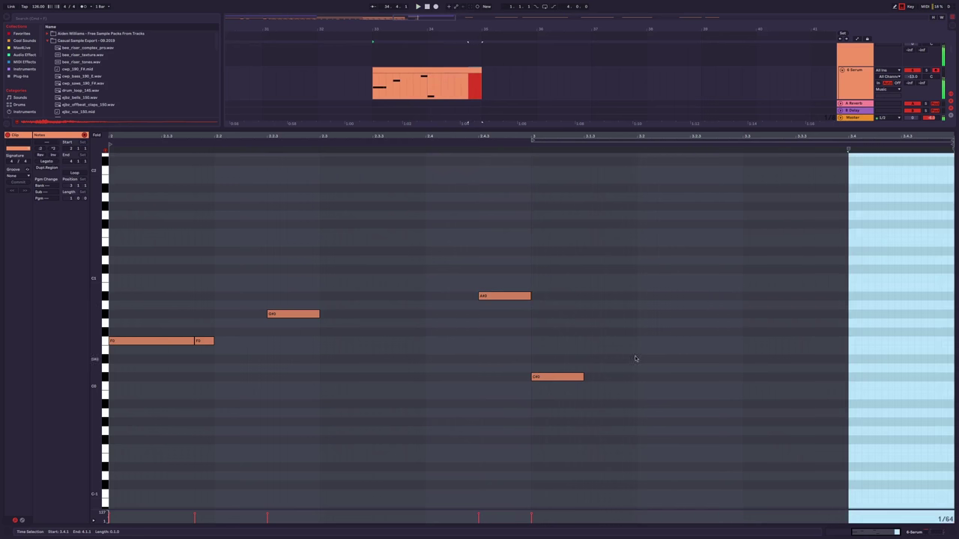
Try a copy of the C#0 note at 3.2.1 and remove it again.
drag(554, 381, 660, 379)
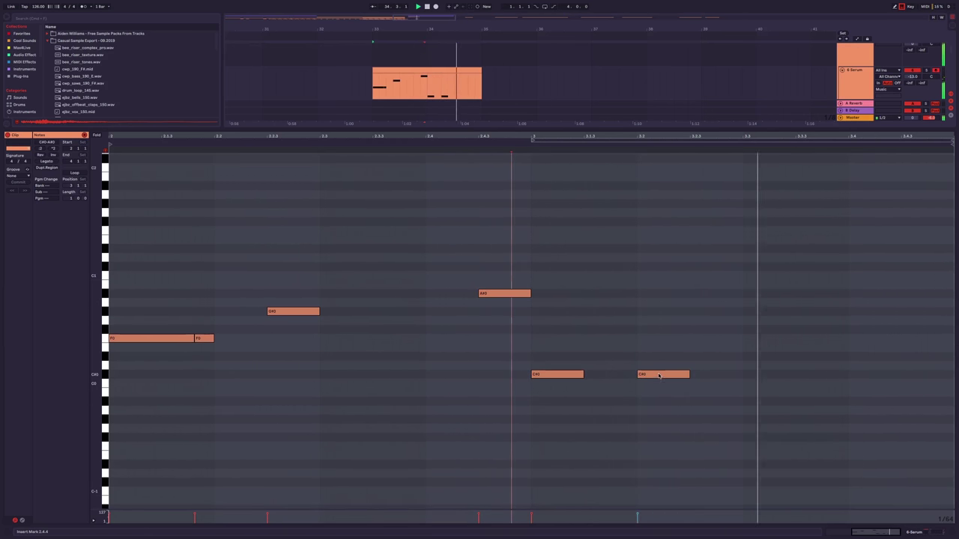
double_click(651, 372)
click(541, 352)
Lengthen the C#0 note at 3.1.1 so it ends just past 3.1.3 and play the phrase.
drag(581, 371, 609, 374)
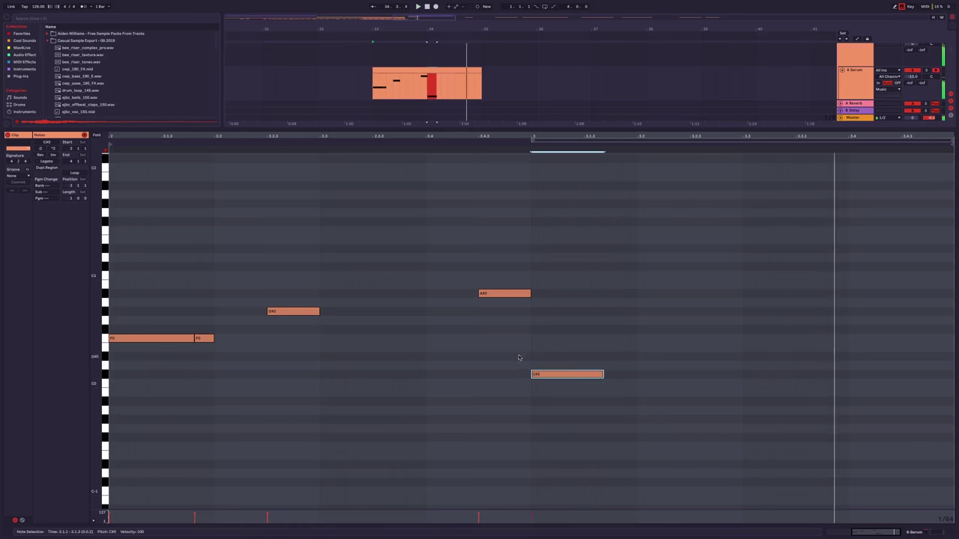
drag(608, 374, 597, 374)
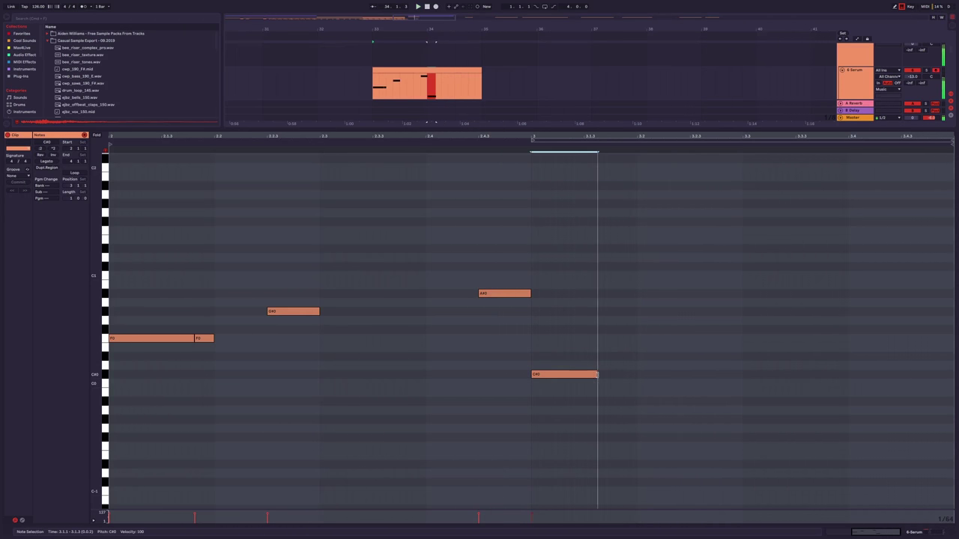
click(501, 357)
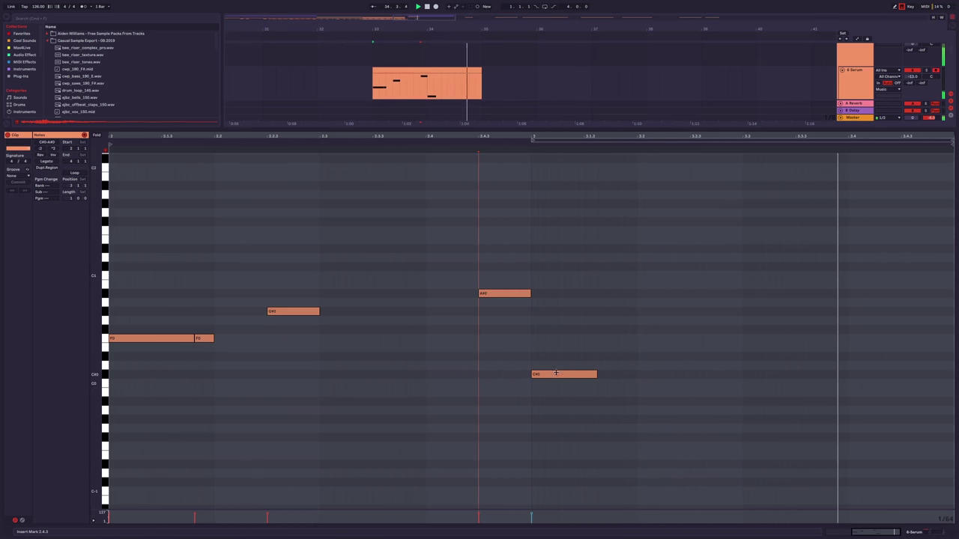
Consolidate the Serum clip to span bars 33 to 37, and copy its C#0 note to 2.3.1.
shift+click(598, 76)
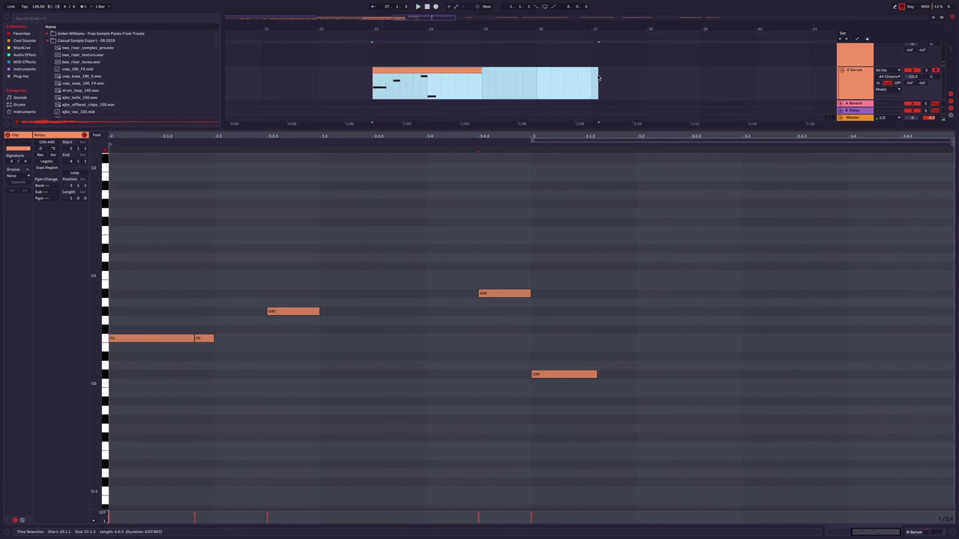
key(ctrl+j)
drag(350, 279, 437, 283)
key(space)
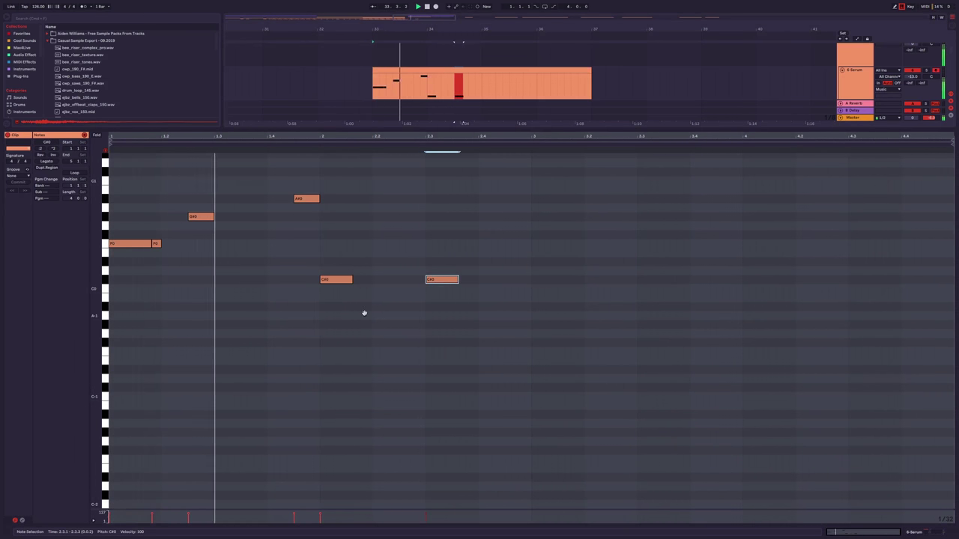
scroll(371, 326, up, 1)
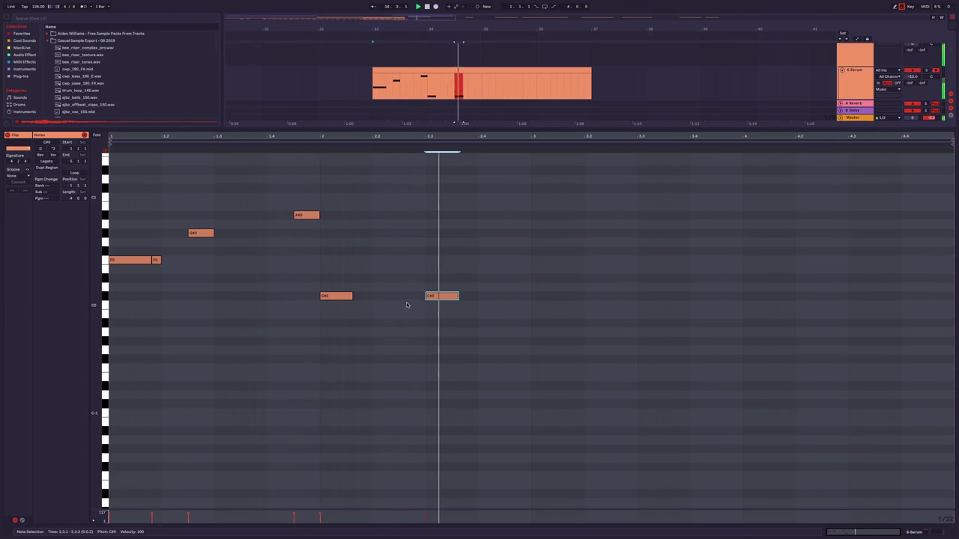
Duplicate the two-bar bass phrase into the second half of the Serum clip and select all of the clip's notes.
drag(531, 306, 112, 199)
key(ctrl+d)
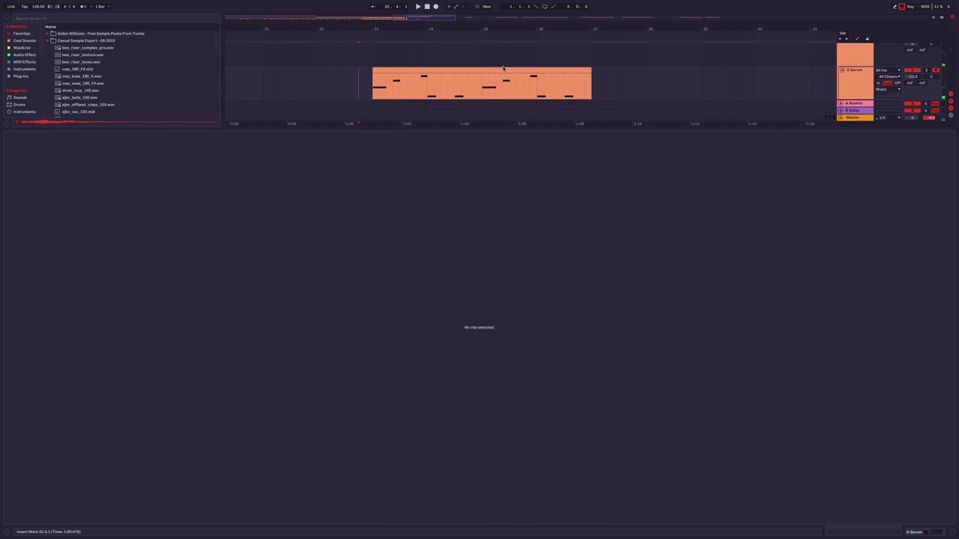
click(503, 68)
key(ctrl+a)
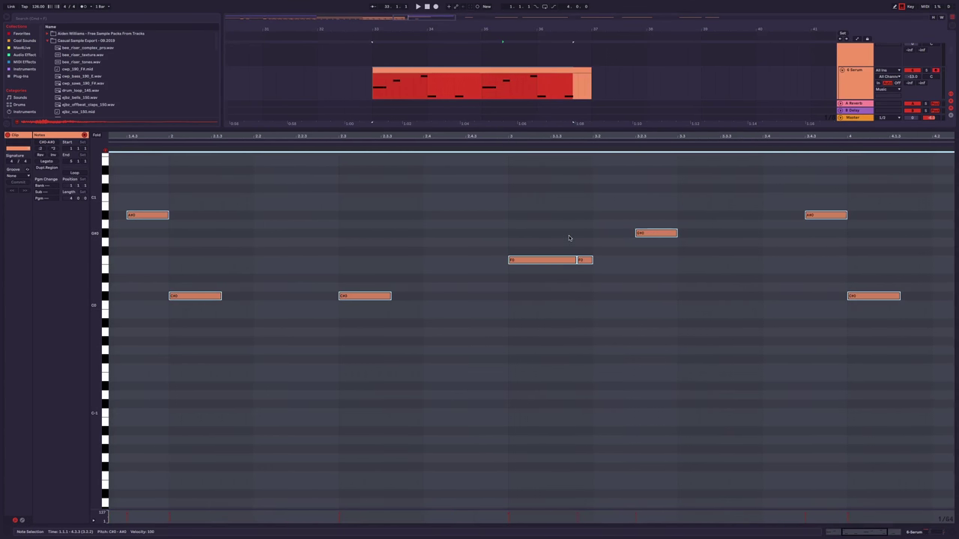
Deselect the bass notes and play back the four-bar Serum phrase together with the drum loop in the arrangement.
click(518, 211)
key(shift+Home)
key(shift+End)
key(space)
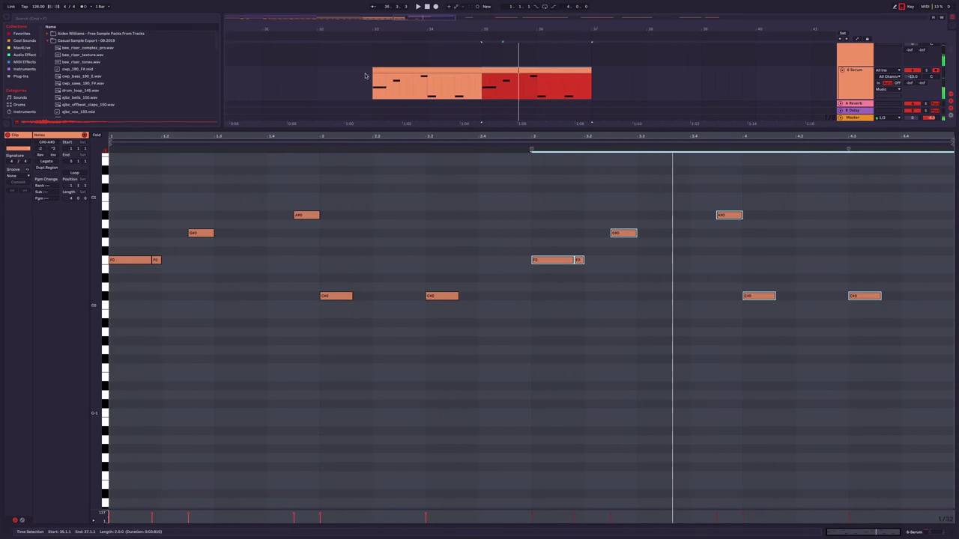
click(358, 81)
click(925, 532)
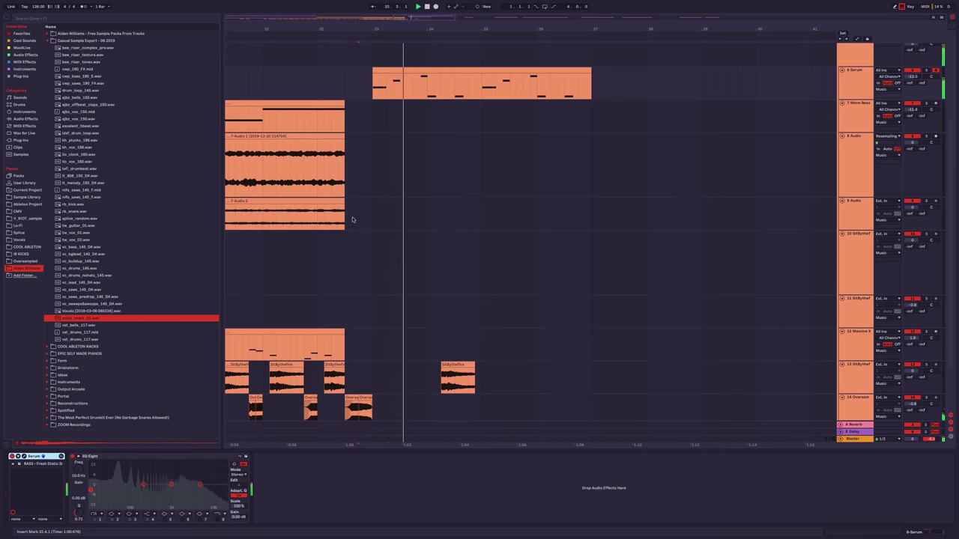
scroll(398, 175, up, 3)
scroll(433, 120, right, 1)
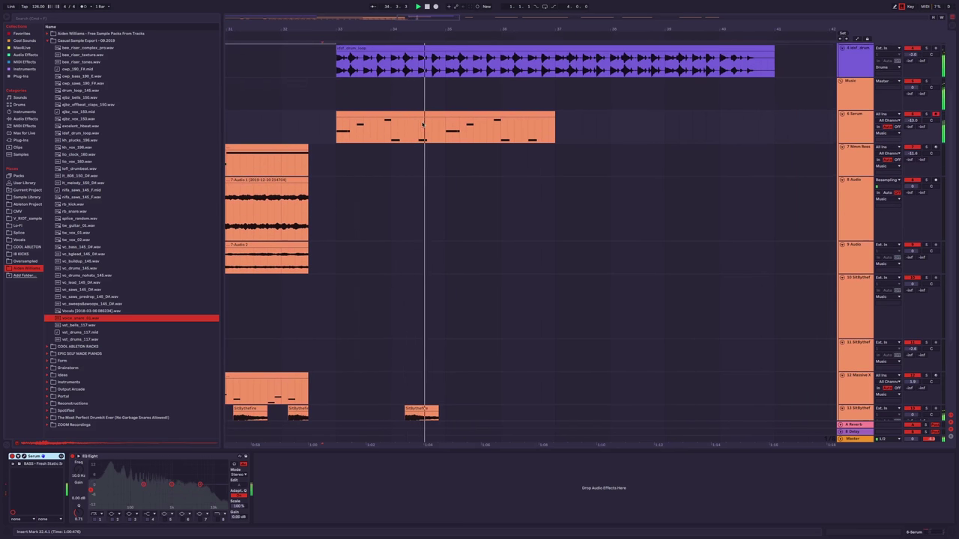
Reshape Serum's LFO 1 to peak about three quarters through at roughly two-thirds height, falling to zero at the end.
click(24, 456)
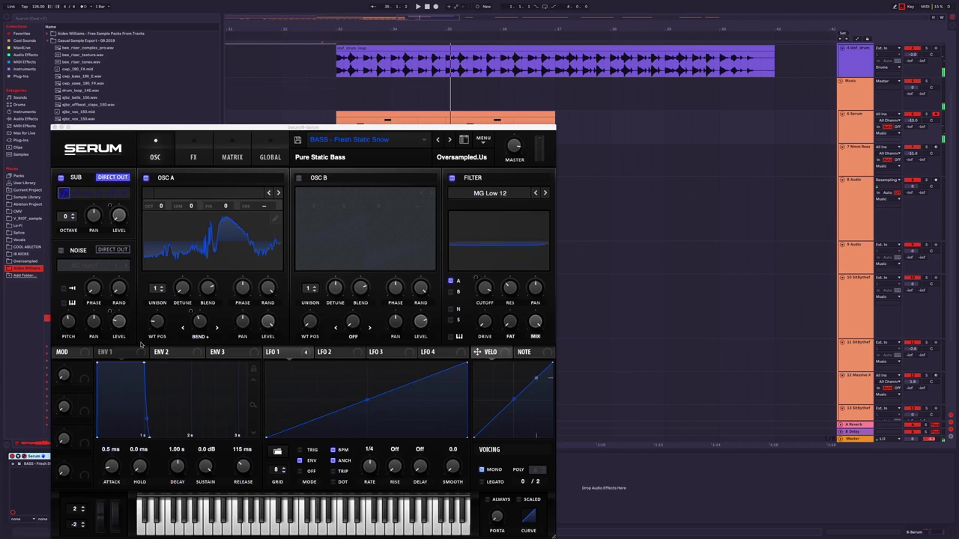
key(space)
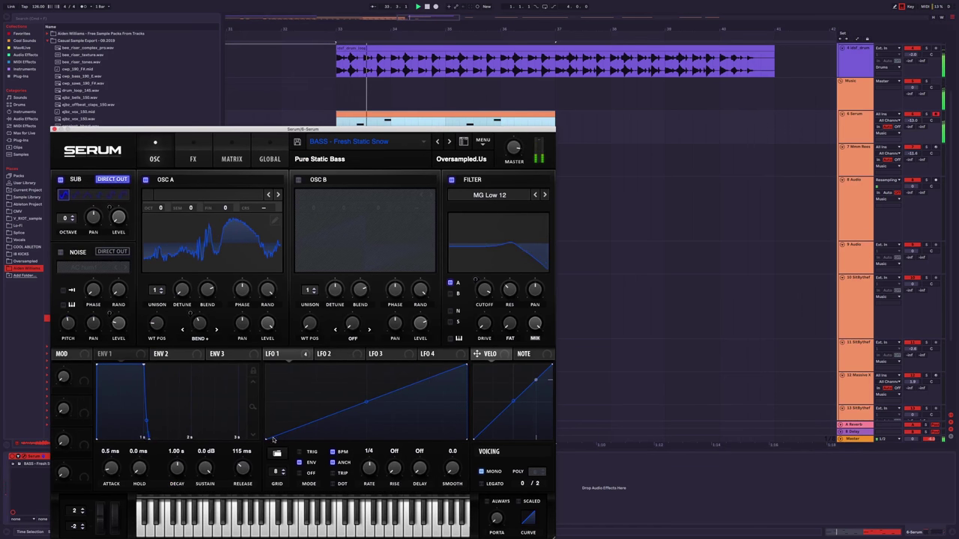
mouse_move(265, 439)
mouse_down()
mouse_move(266, 412)
mouse_move(266, 439)
mouse_up()
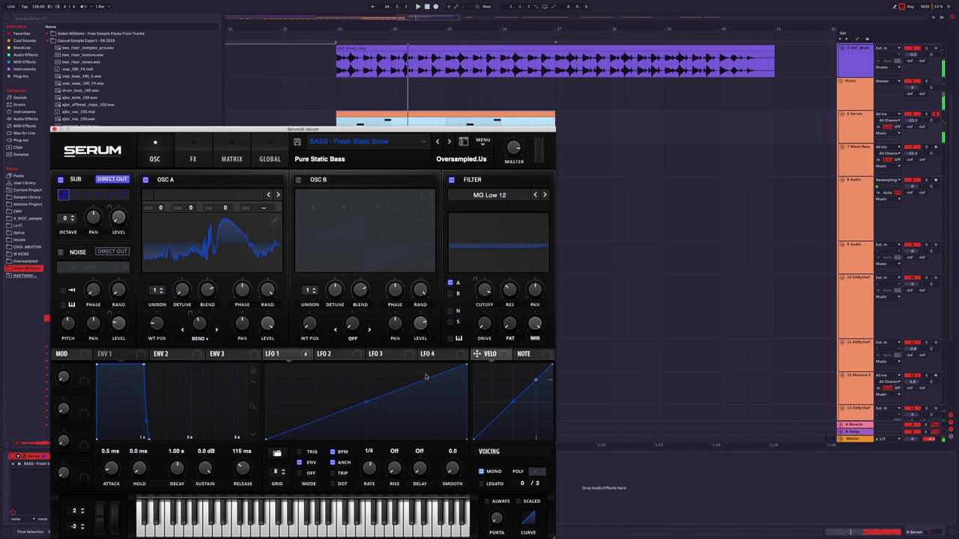
drag(399, 382, 389, 346)
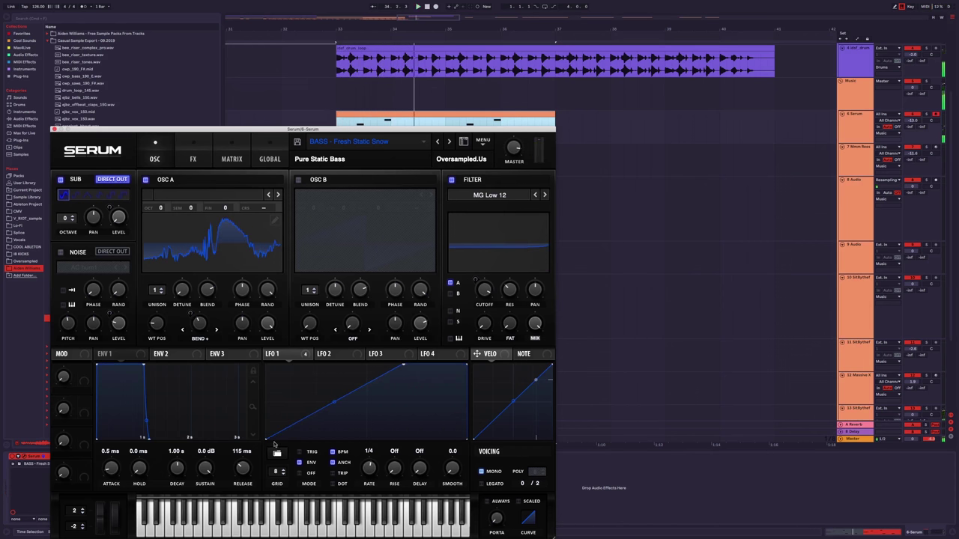
drag(403, 365, 419, 388)
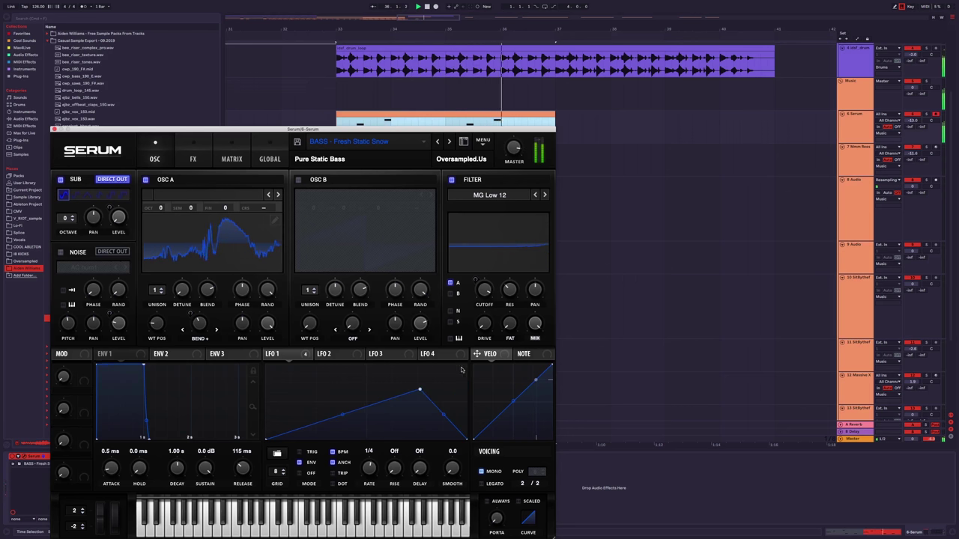
click(54, 129)
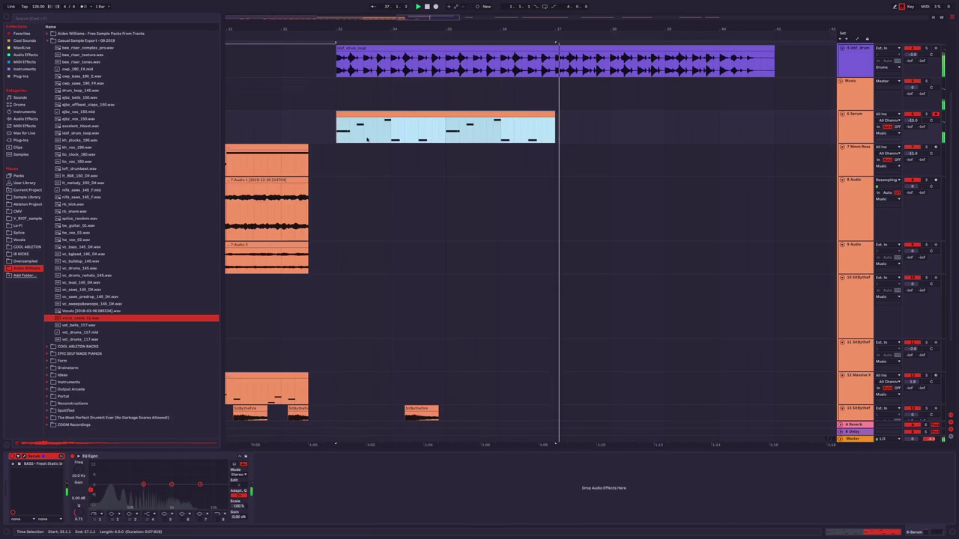
Open the Serum clip's notes and play the bass line with the reshaped LFO.
click(353, 134)
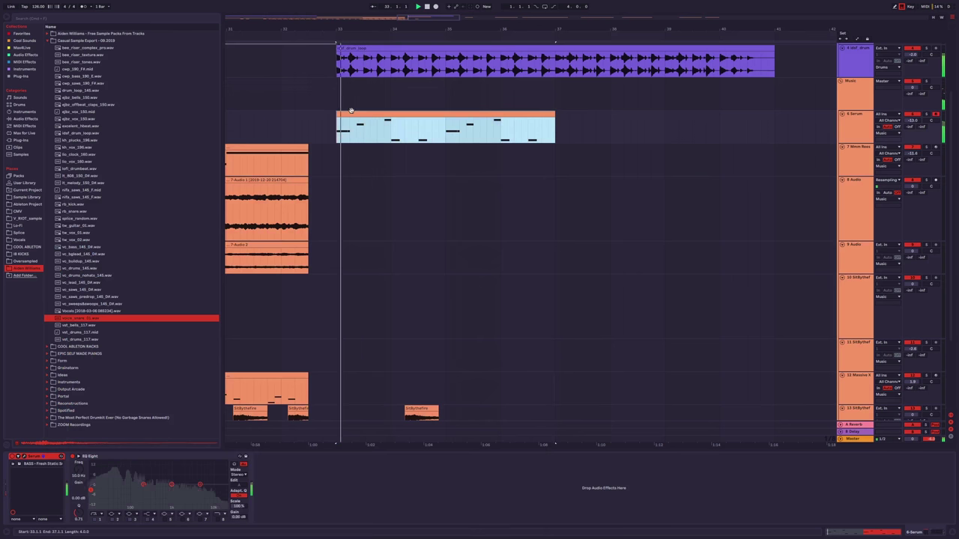
double_click(349, 116)
scroll(422, 285, up, 1)
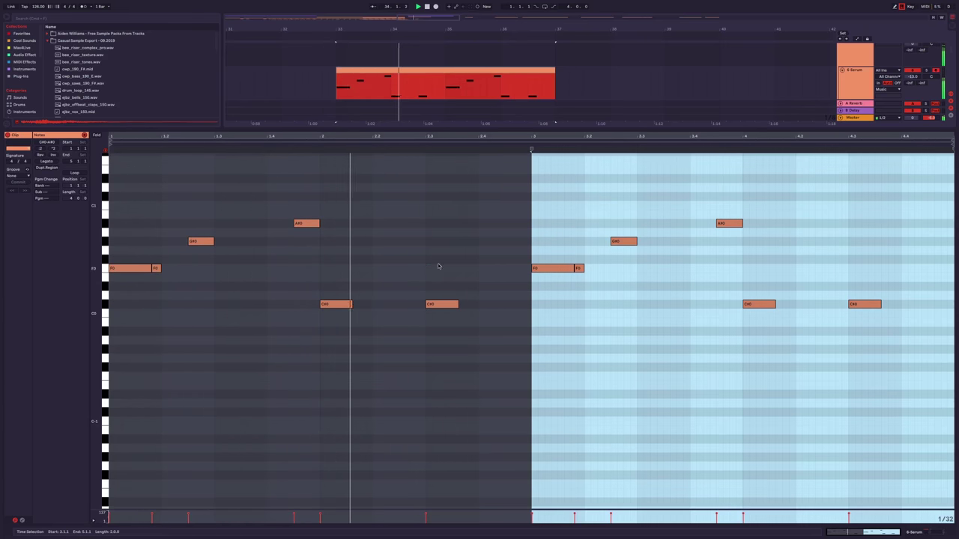
click(459, 257)
key(space)
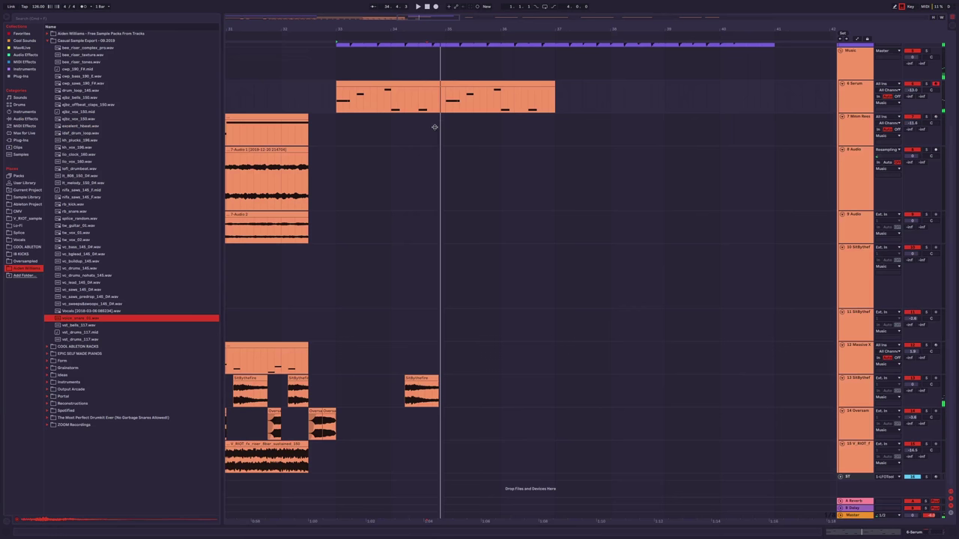
Copy part of the SitByTheFire clip at 34.2 to 34.4, ending at bar 35, and play the result.
key(ctrl+alt+l)
click(369, 227)
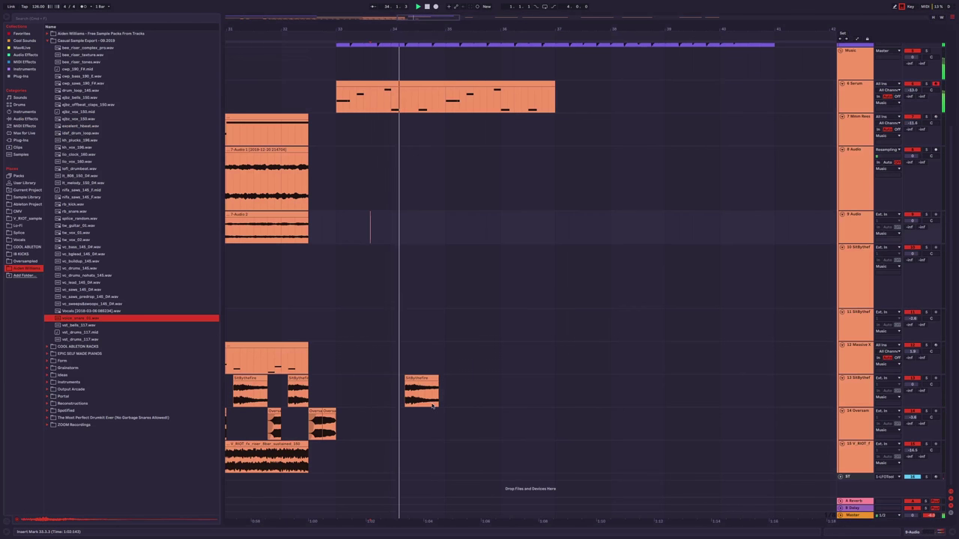
drag(408, 395, 445, 388)
click(380, 373)
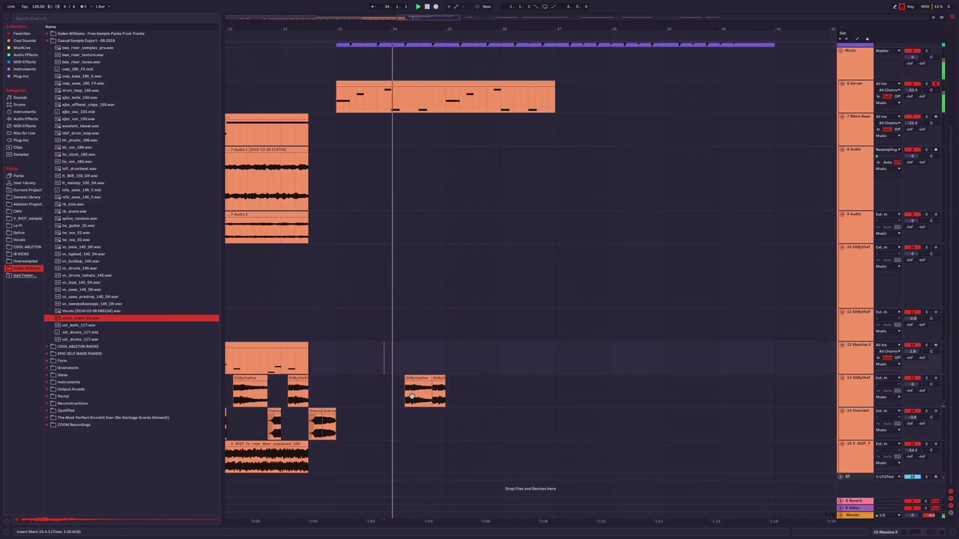
Duplicate the two-bar range with the SitByTheFire chops so they repeat before bar 37, and play from 32.4.1.
scroll(458, 192, left, 2)
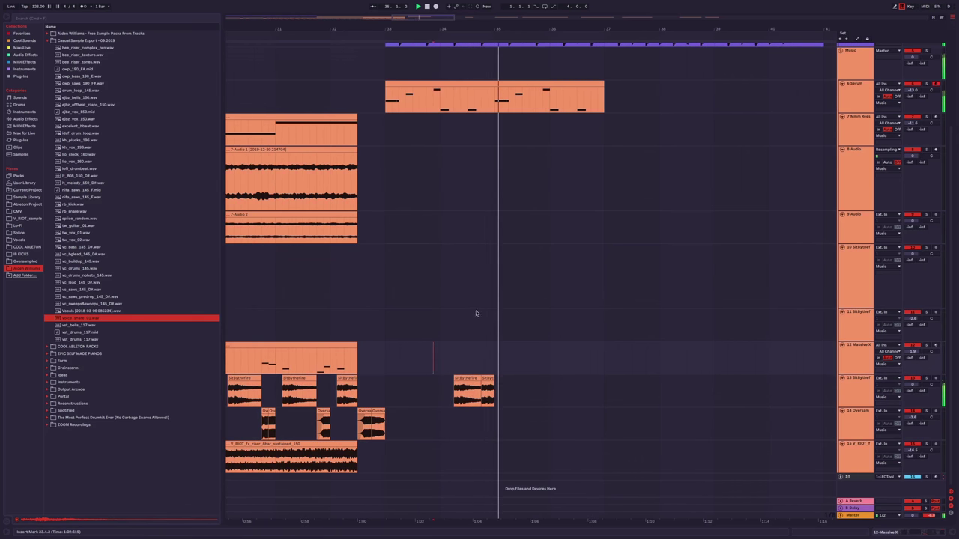
drag(493, 395, 405, 394)
key(ctrl+d)
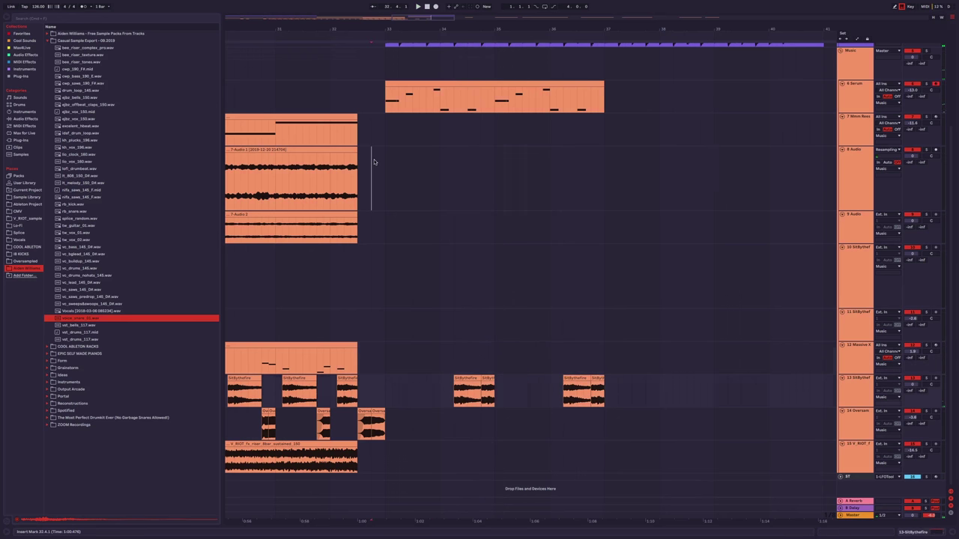
scroll(507, 177, up, 1)
key(space)
Examine the Serum clip's notes against the drum and vocal tracks while playing the section.
click(508, 117)
double_click(508, 116)
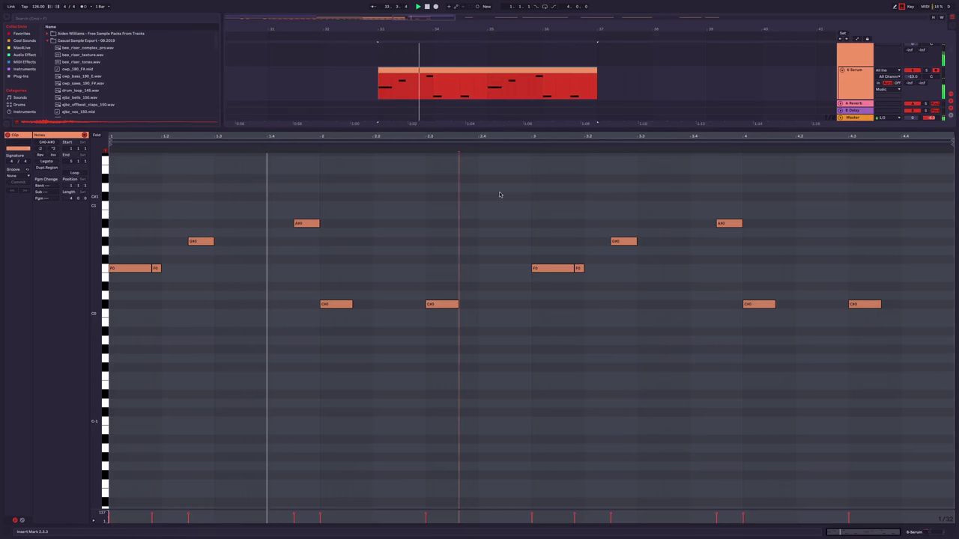
scroll(514, 233, up, 1)
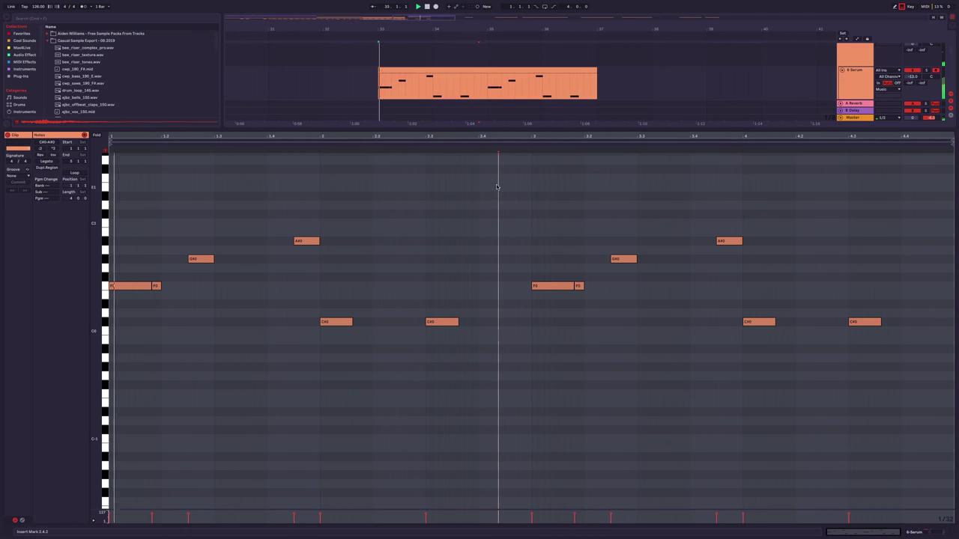
click(472, 231)
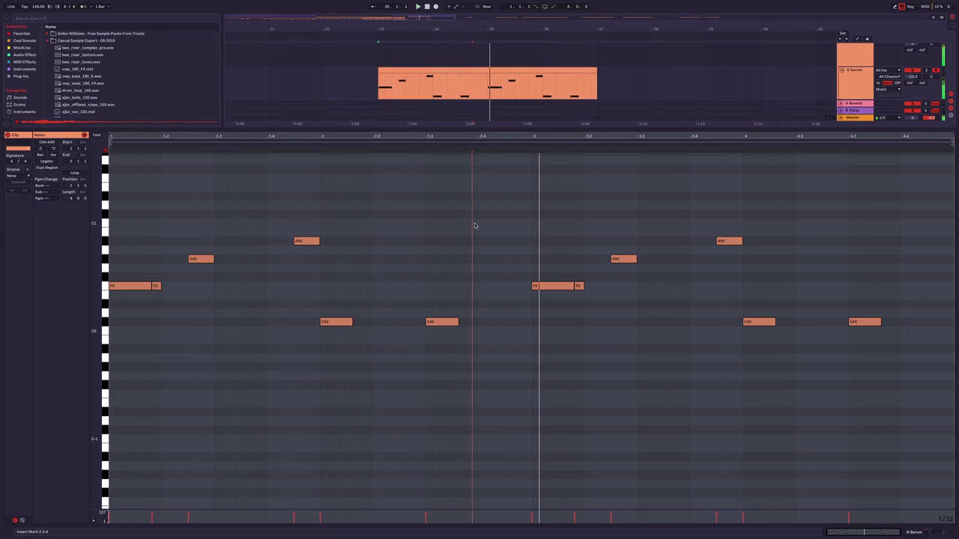
key(ctrl+alt+l)
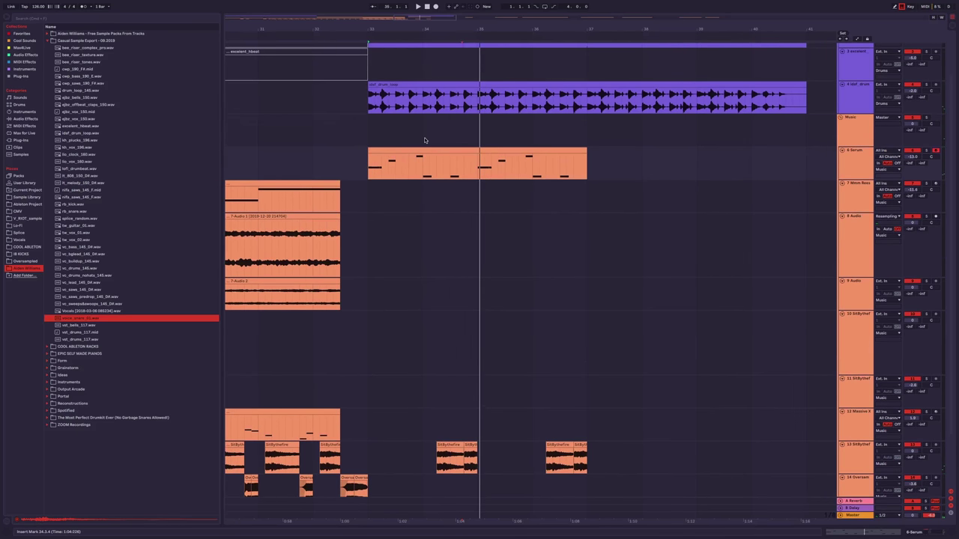
scroll(424, 137, up, 2)
scroll(435, 200, up, 3)
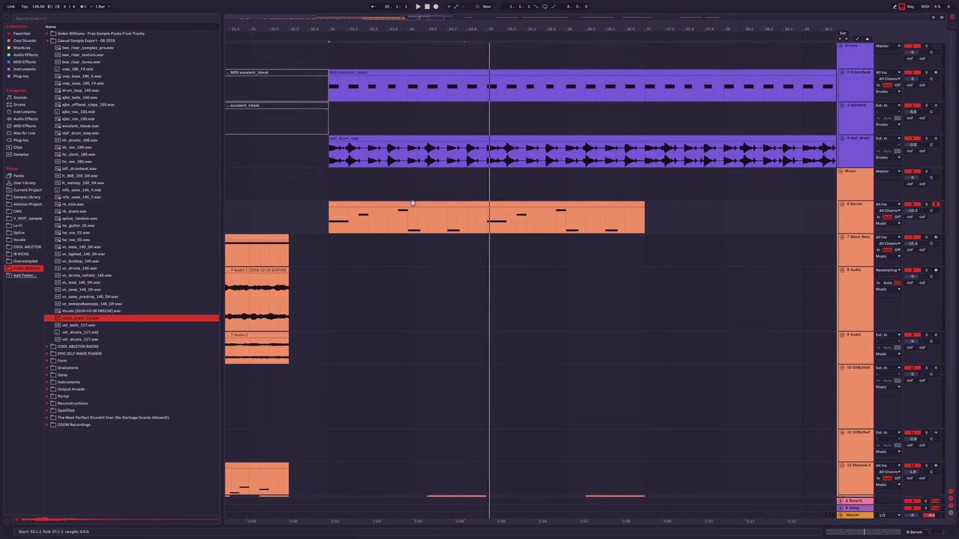
click(568, 204)
key(ctrl+alt+l)
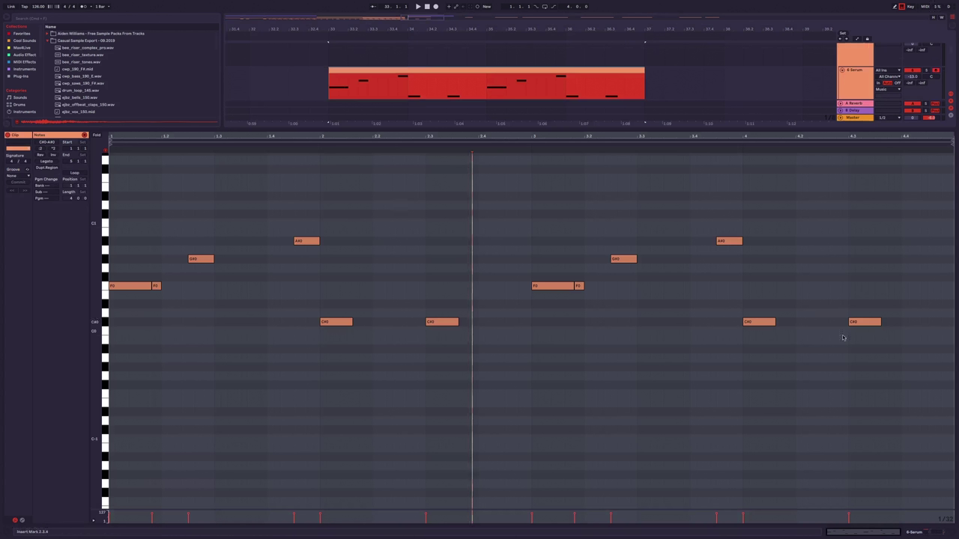
Return to the arrangement and play the section from 32.4.1 with drums and bass.
click(933, 533)
scroll(374, 193, up, 5)
scroll(390, 300, up, 3)
click(294, 216)
key(space)
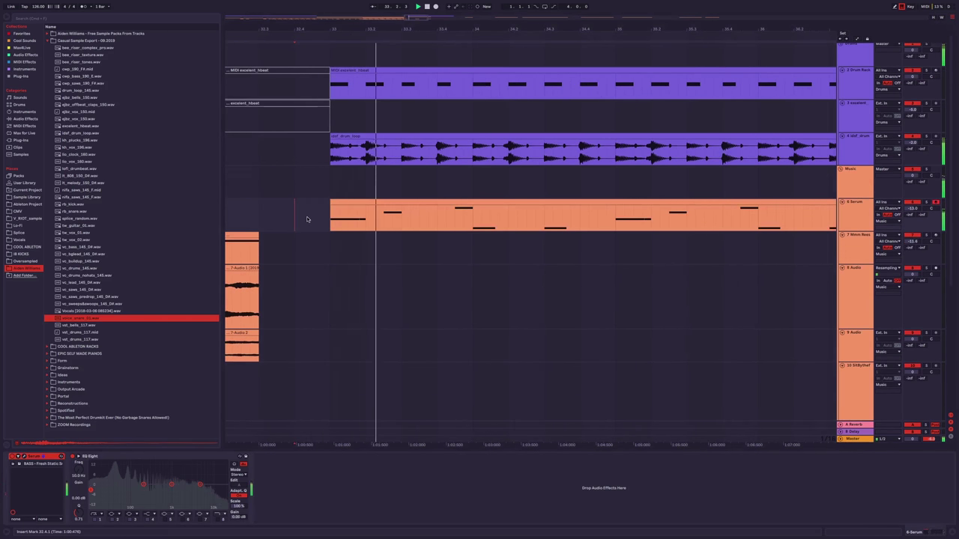
Try raising the end point of Serum's LFO 1 curve to the maximum, and return it to zero.
click(480, 218)
click(29, 456)
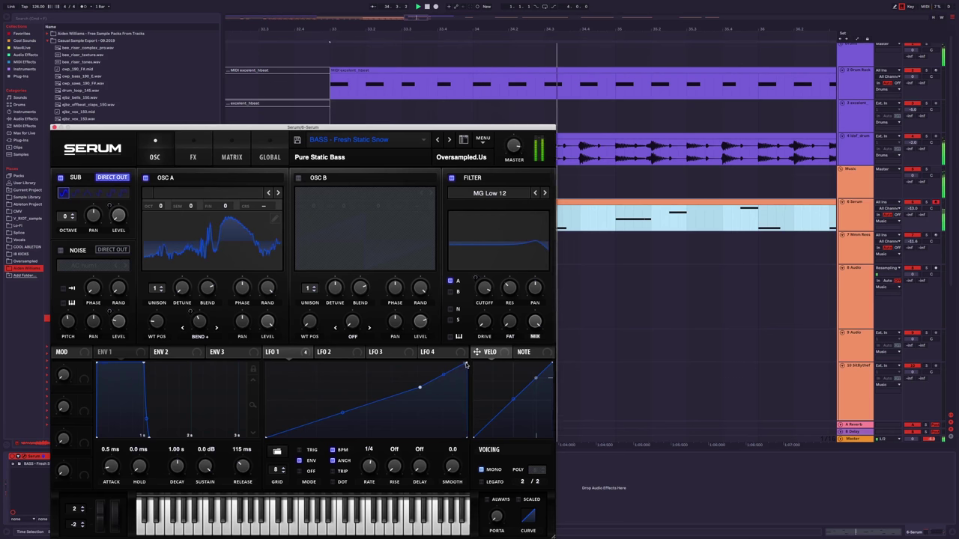
drag(465, 365, 466, 436)
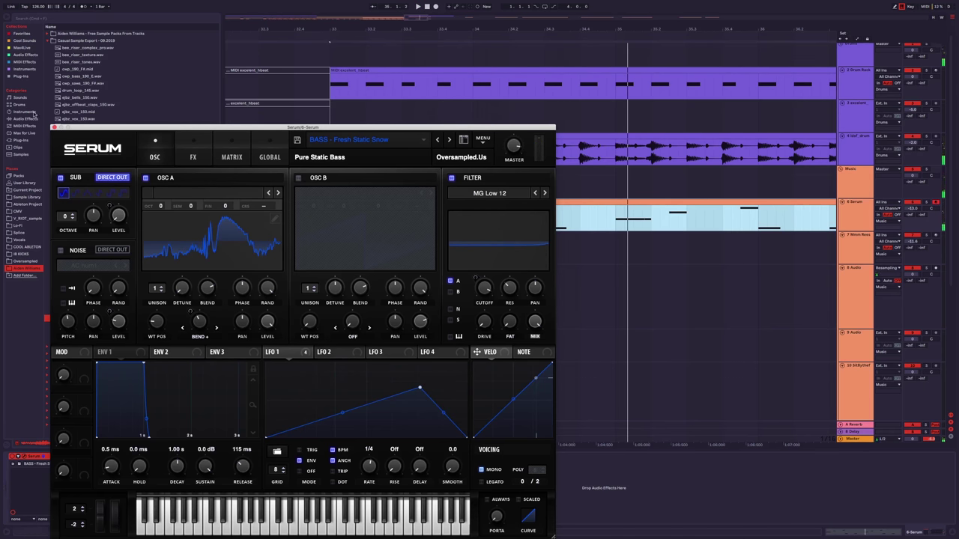
click(54, 127)
Play the drum loop and bass from several points in bars 33 and 34 to check how they fit together.
click(406, 257)
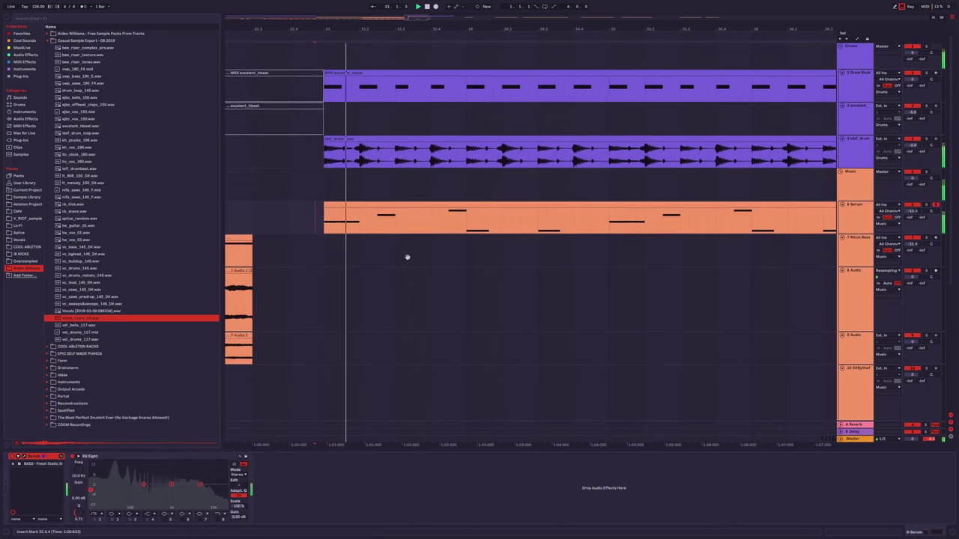
click(397, 148)
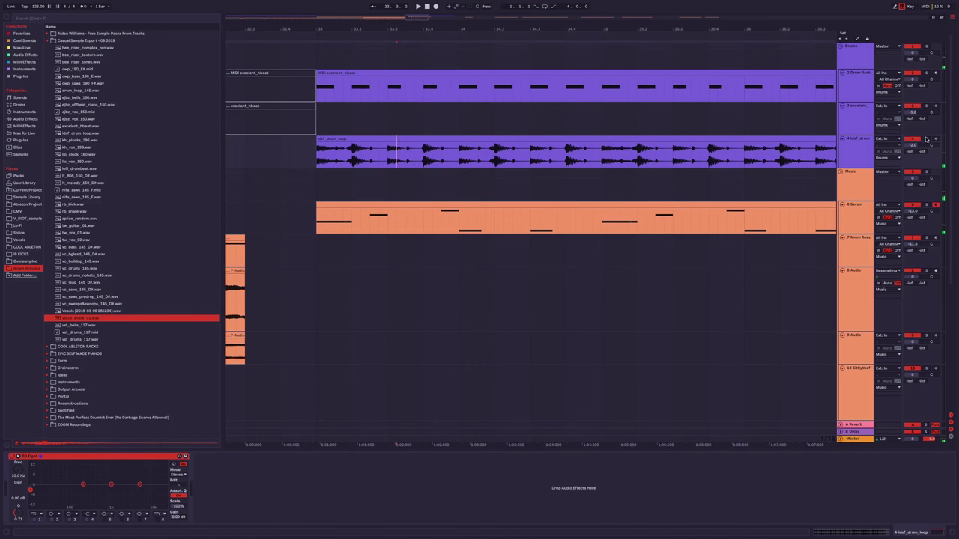
key(space)
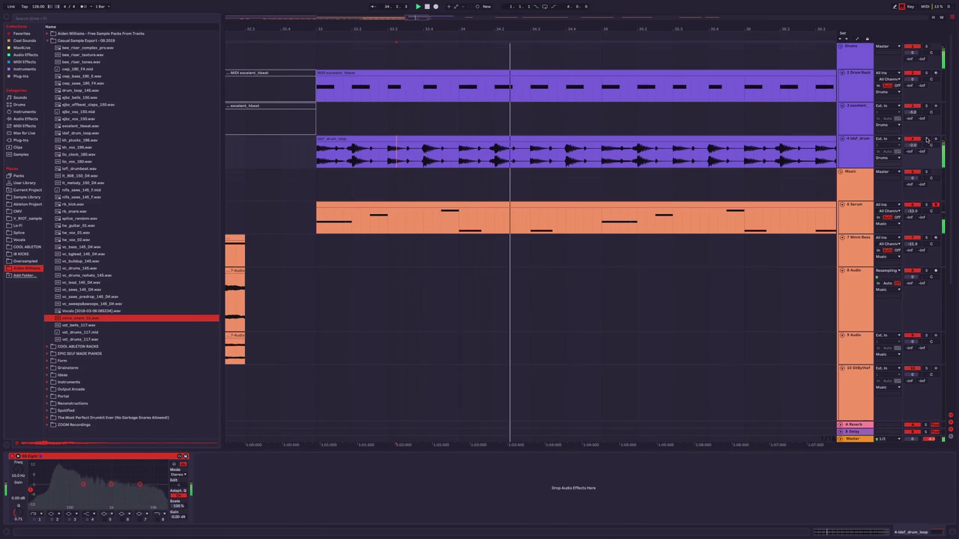
click(503, 150)
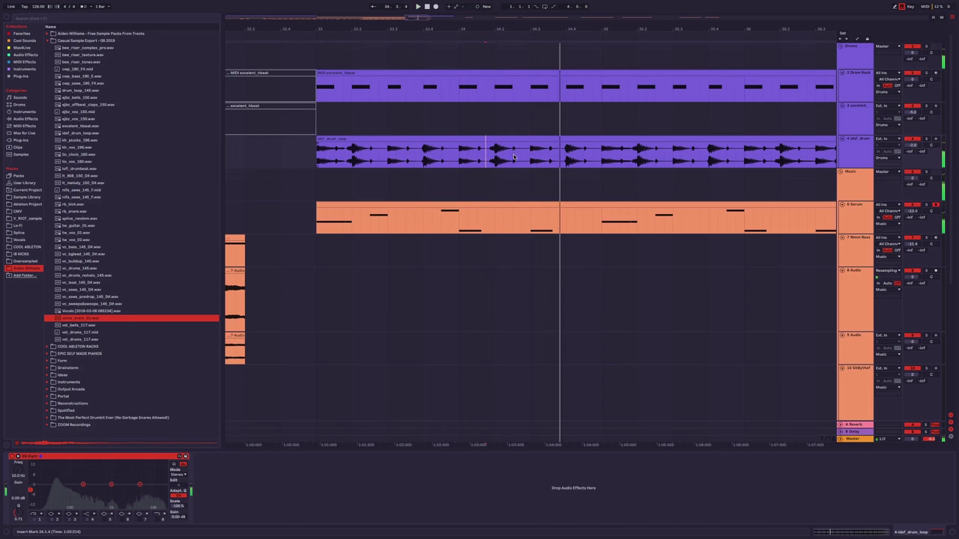
key(plus)
click(514, 158)
scroll(517, 112, down, 5)
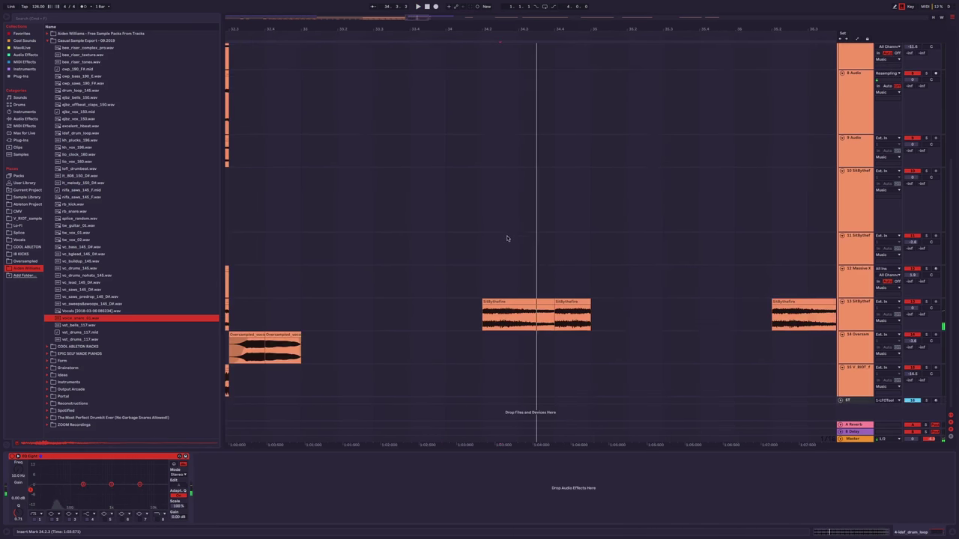
Examine the first pair of SitByTheFire chops in bar 34 up close while playing them.
click(503, 307)
key(minus)
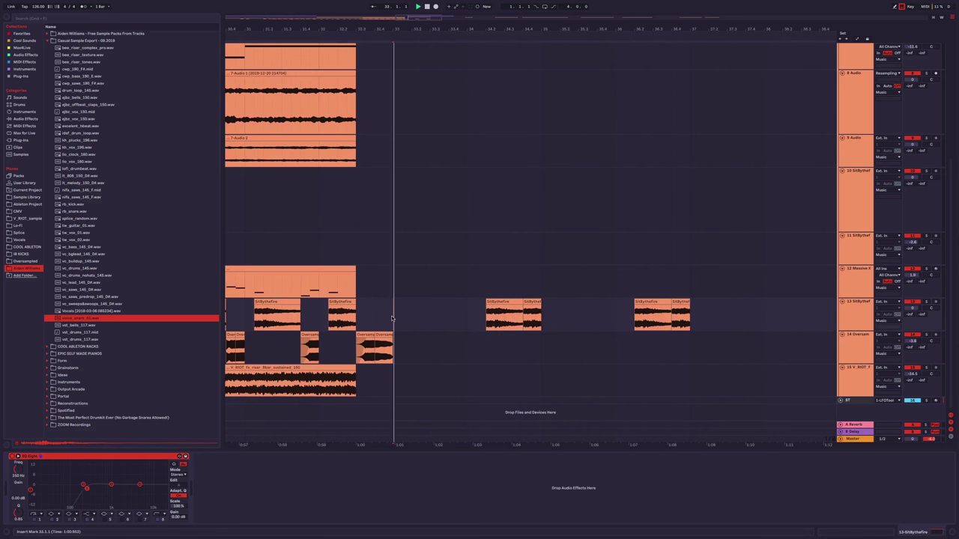
key(plus)
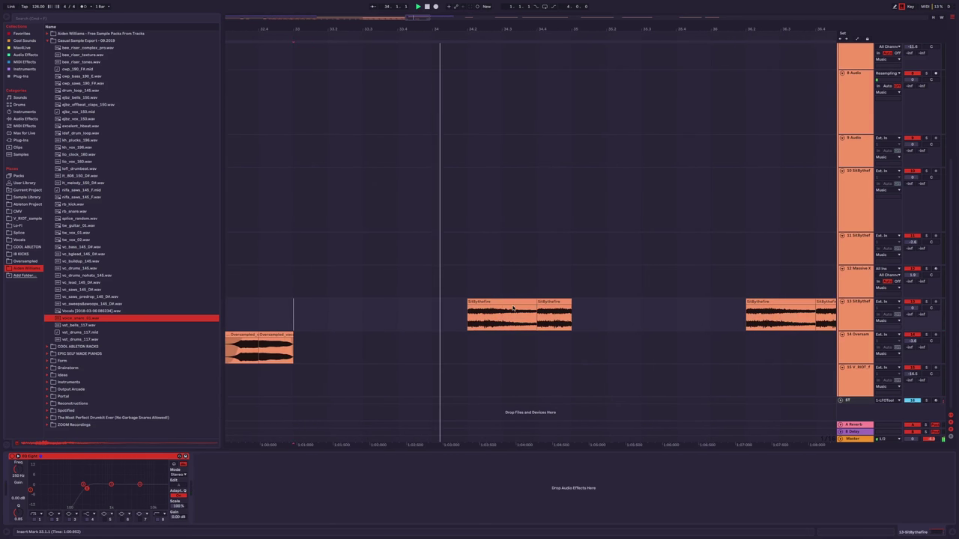
key(plus)
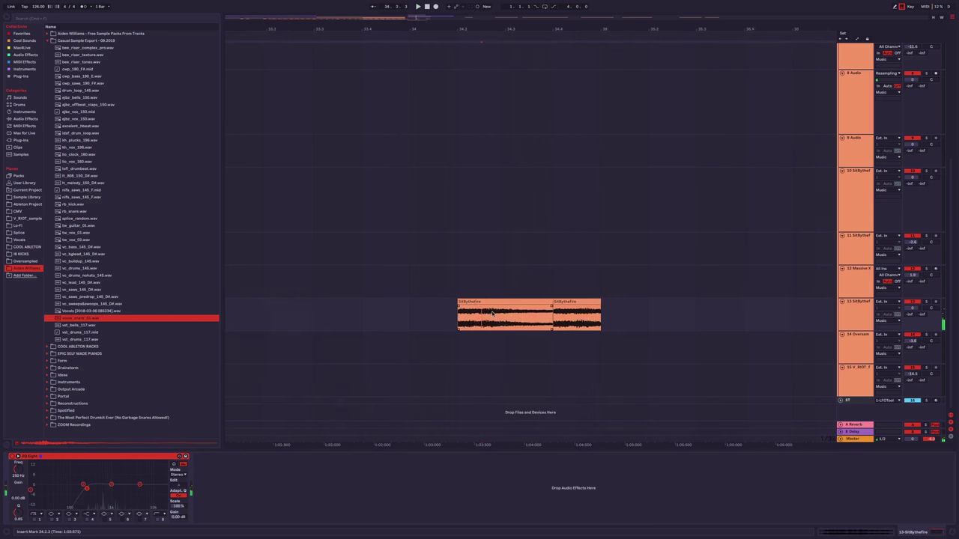
key(plus)
Show the tracks' automation in the arrangement and play the drums and bass from 34.2.3.
click(475, 272)
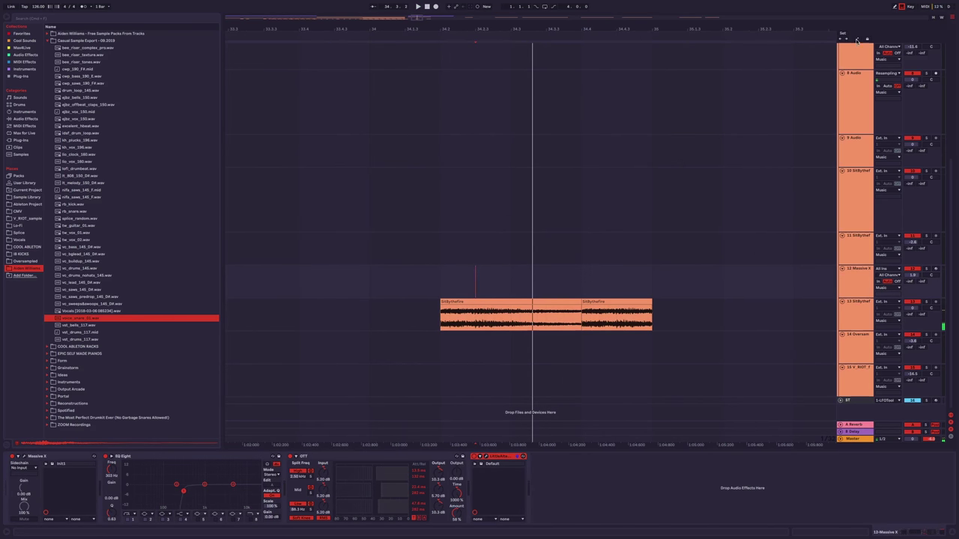
click(857, 39)
scroll(685, 158, up, 10)
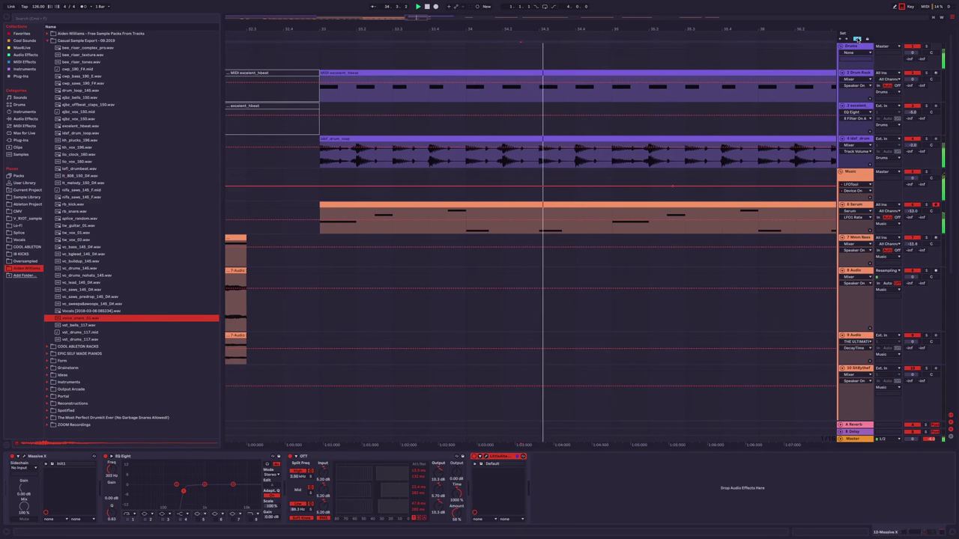
scroll(638, 278, up, 5)
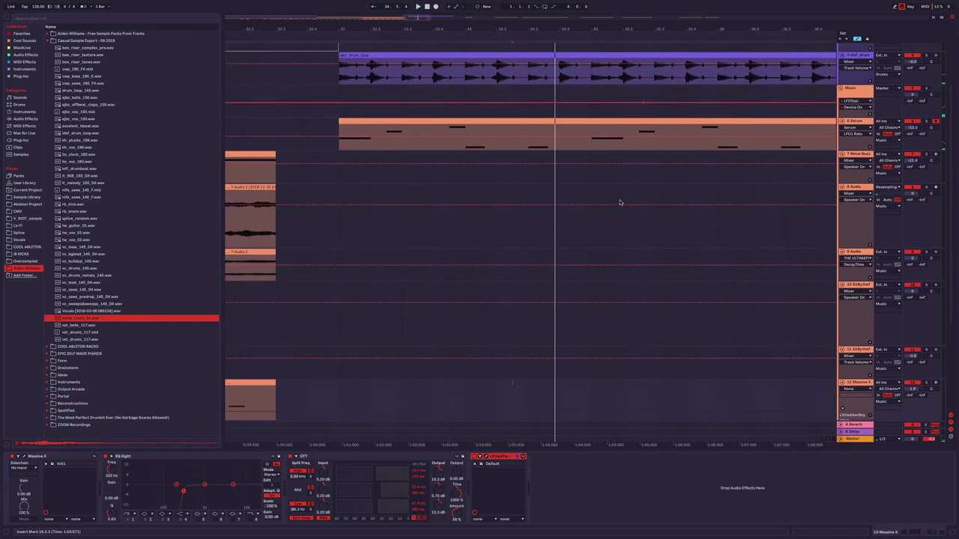
scroll(568, 215, down, 8)
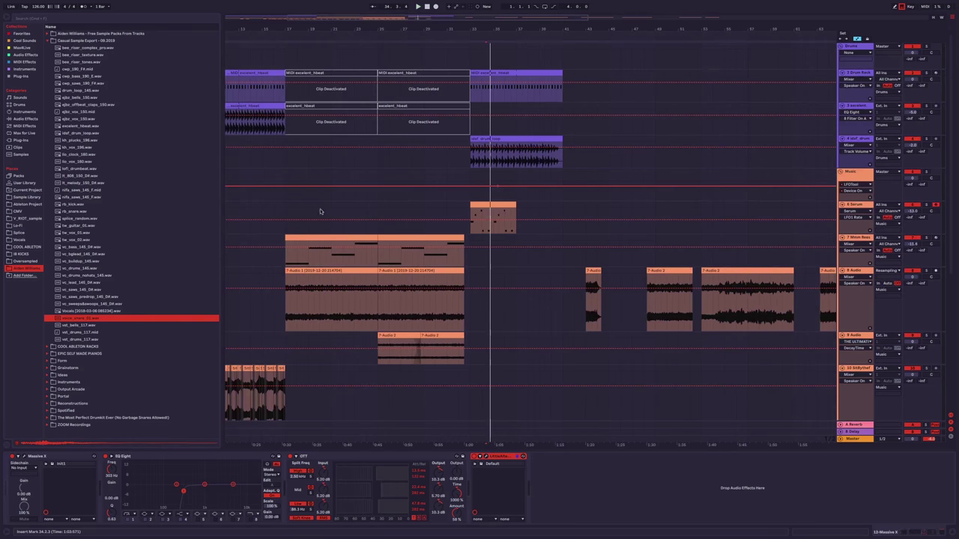
scroll(380, 204, up, 2)
Automate LFOTool's Device On for the Music group in its own lane, on only from bar 33 to bar 41.
click(388, 197)
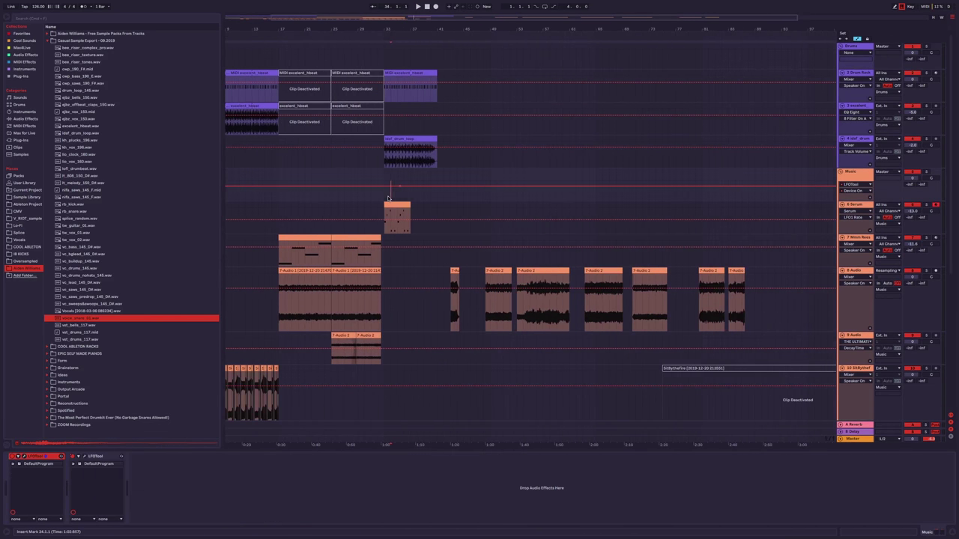
scroll(389, 196, up, 3)
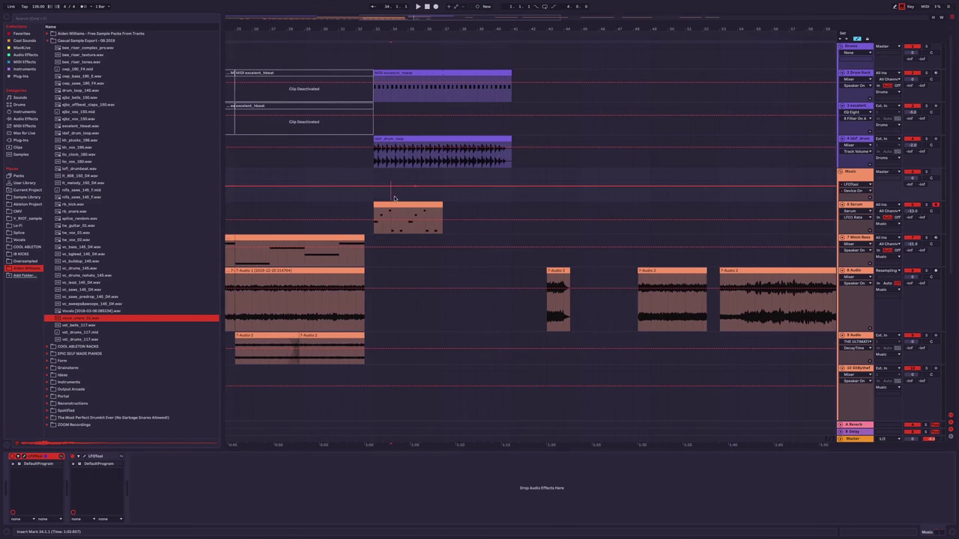
scroll(415, 190, up, 3)
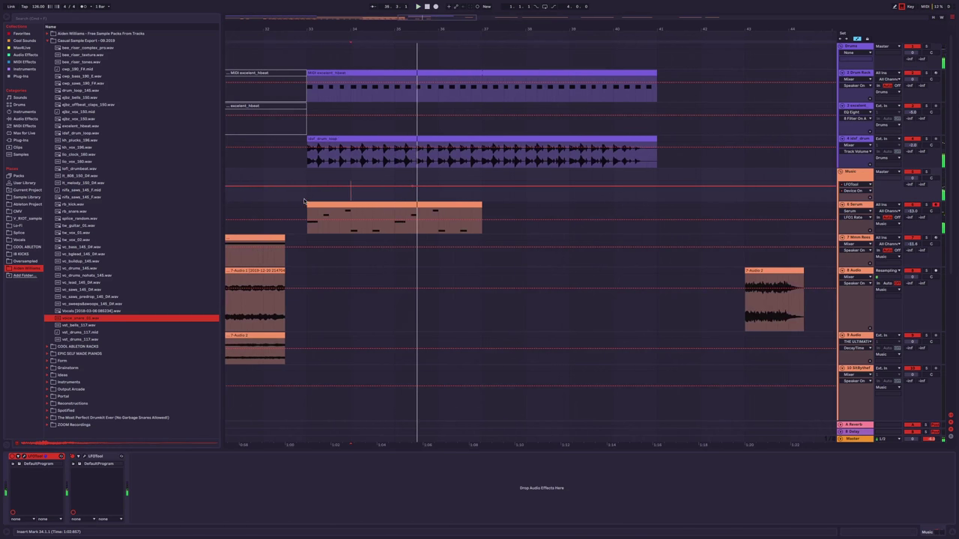
scroll(306, 198, up, 2)
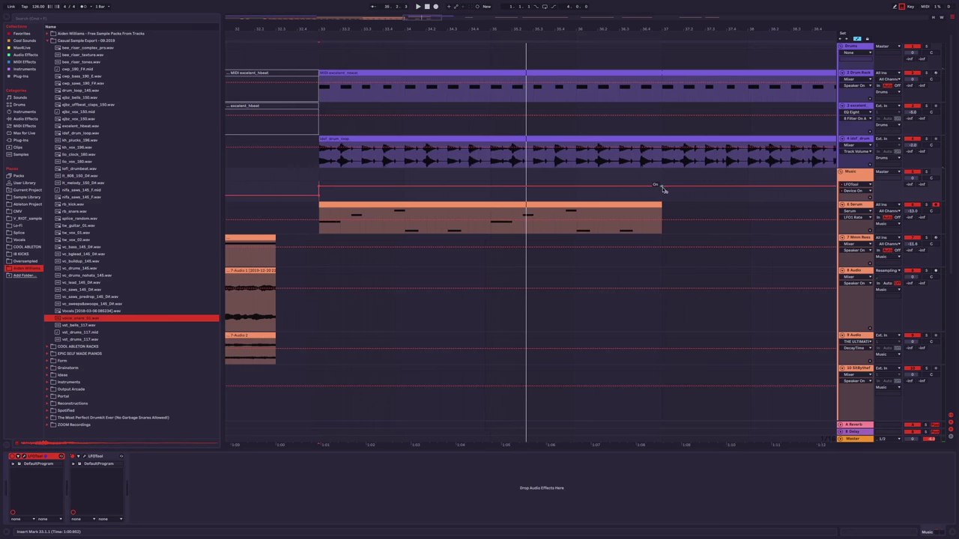
scroll(522, 194, down, 2)
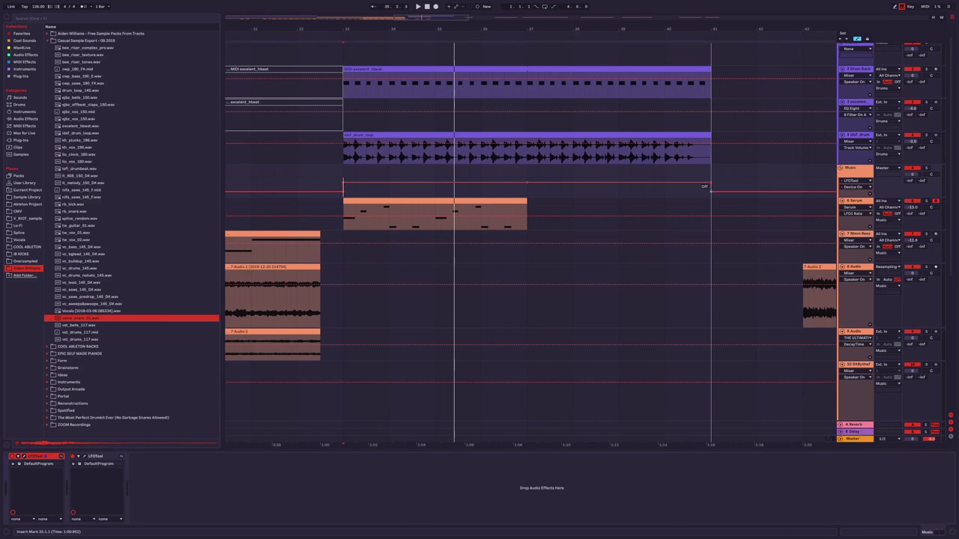
click(869, 194)
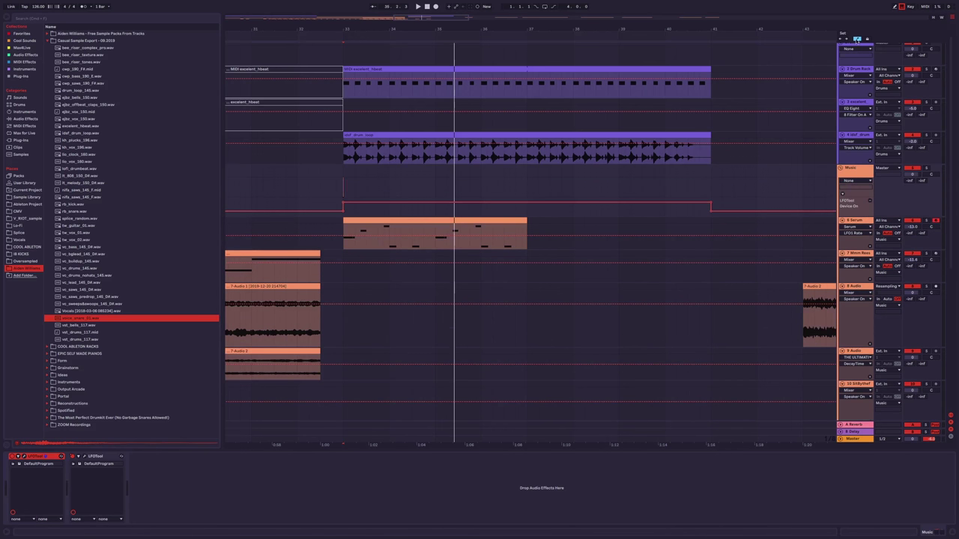
Duplicate the four-bar Serum clip to bar 37 and consolidate both copies into one eight-bar clip.
click(857, 38)
scroll(356, 214, down, 2)
click(365, 215)
key(ctrl+d)
key(ctrl+z)
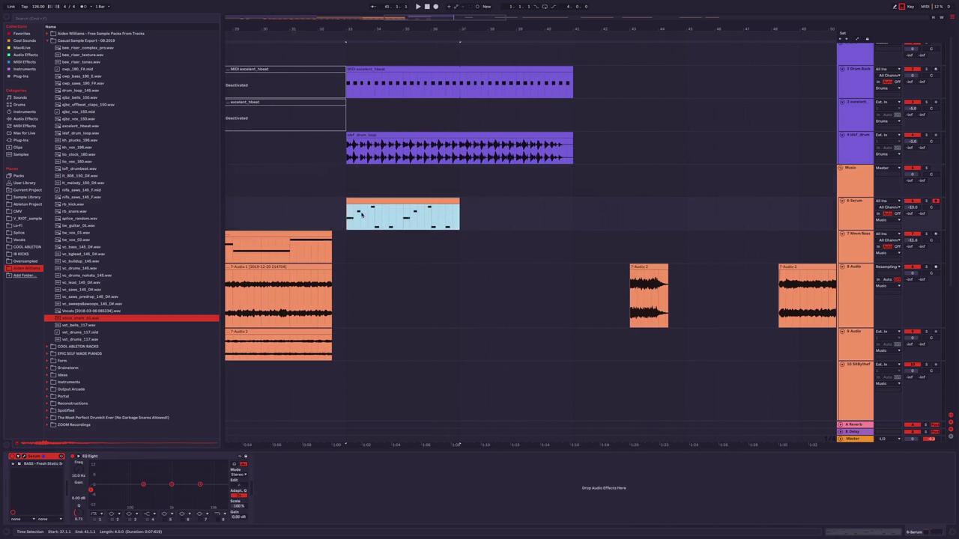
click(365, 215)
key(ctrl+d)
shift+click(429, 199)
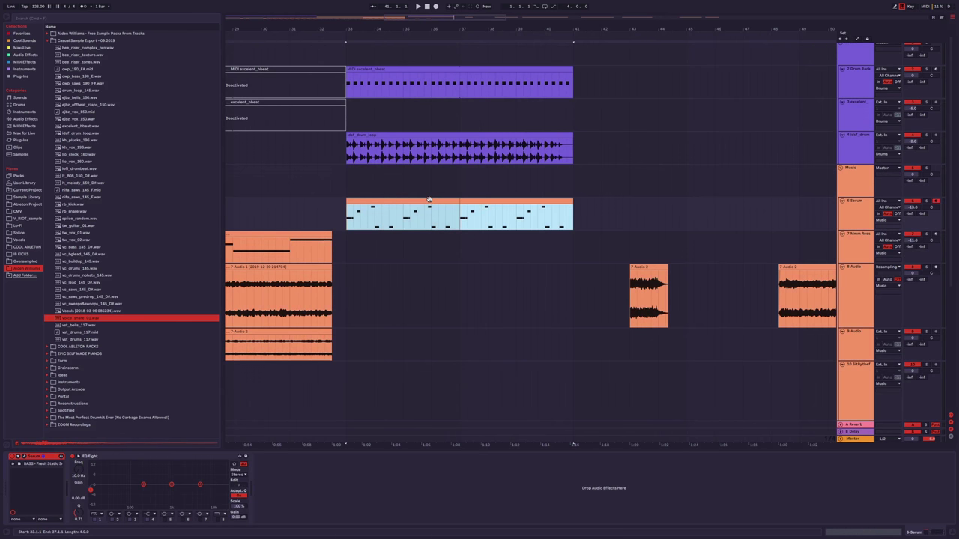
Play the bass line from bar 33 and open the eight-bar Serum clip's notes for editing.
click(345, 213)
key(space)
double_click(488, 220)
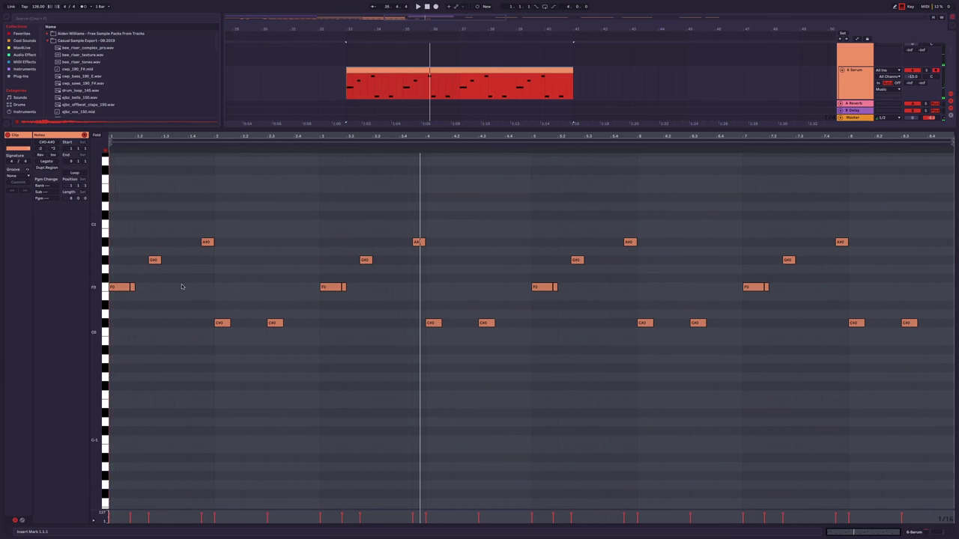
key(space)
Try raising the clip's bar 3 bass notes to A#0 and the bar 4 pair to D#0, and return that pair to C#0.
click(116, 287)
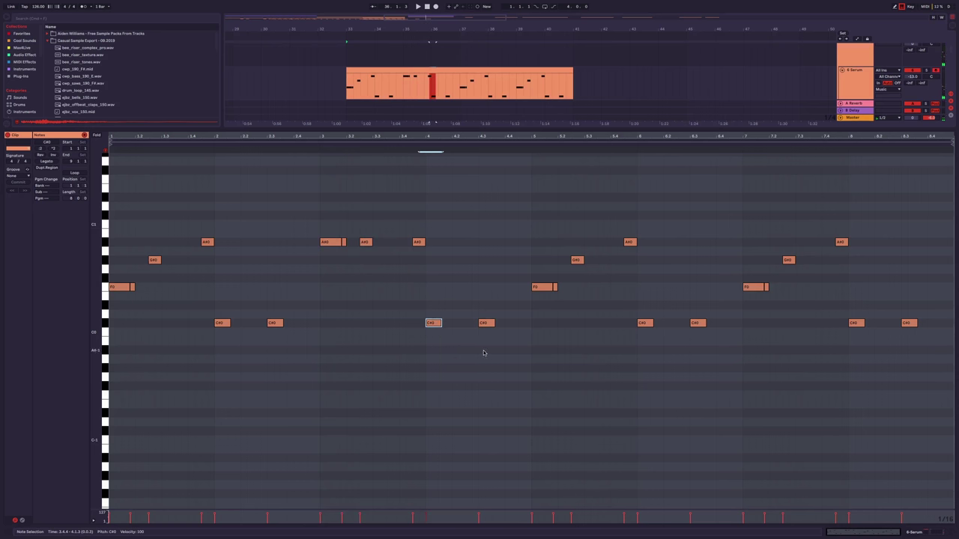
drag(531, 350, 385, 302)
key(Up)
key(Up)
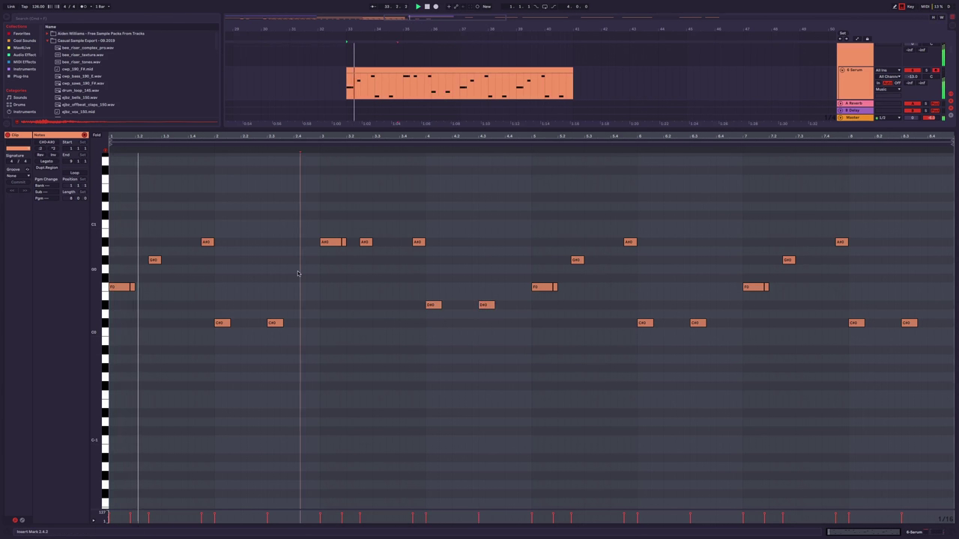
click(300, 272)
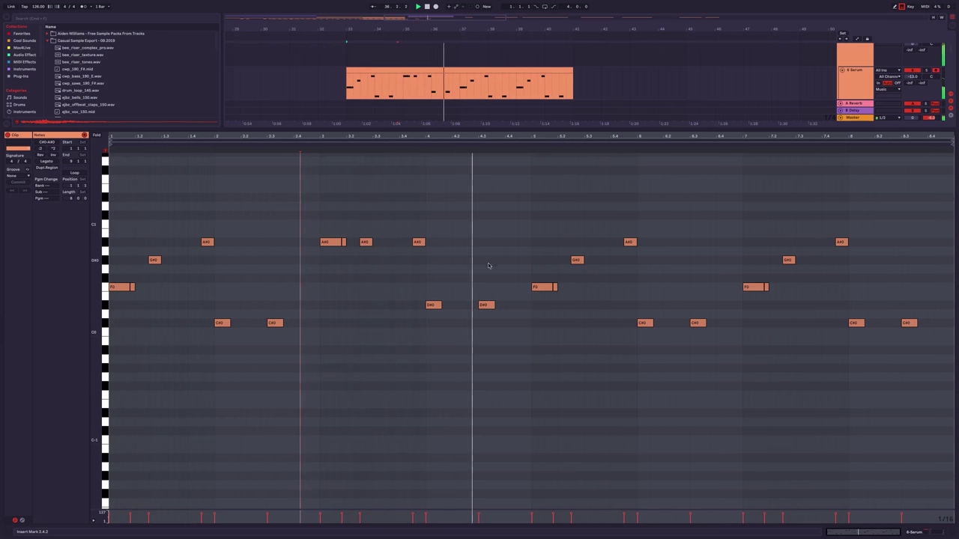
drag(499, 290, 413, 310)
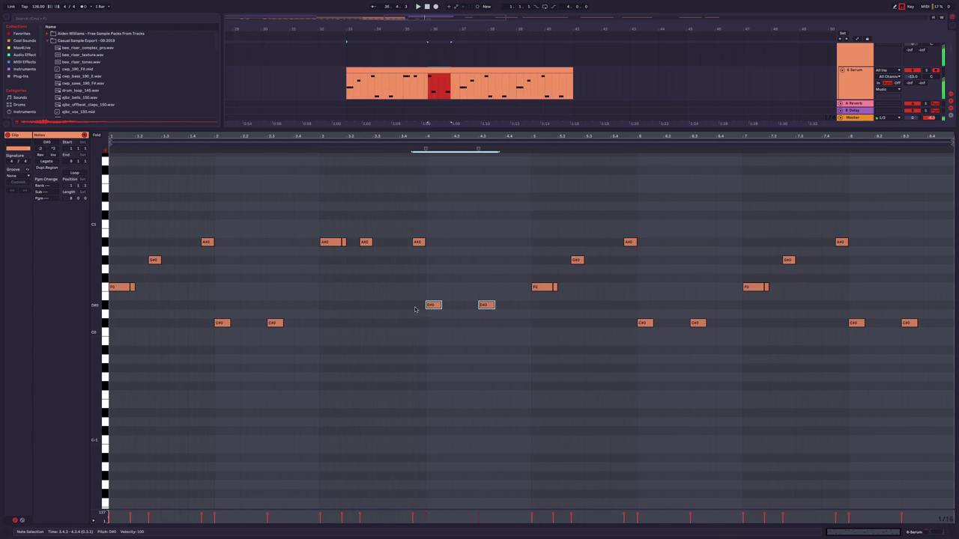
key(space)
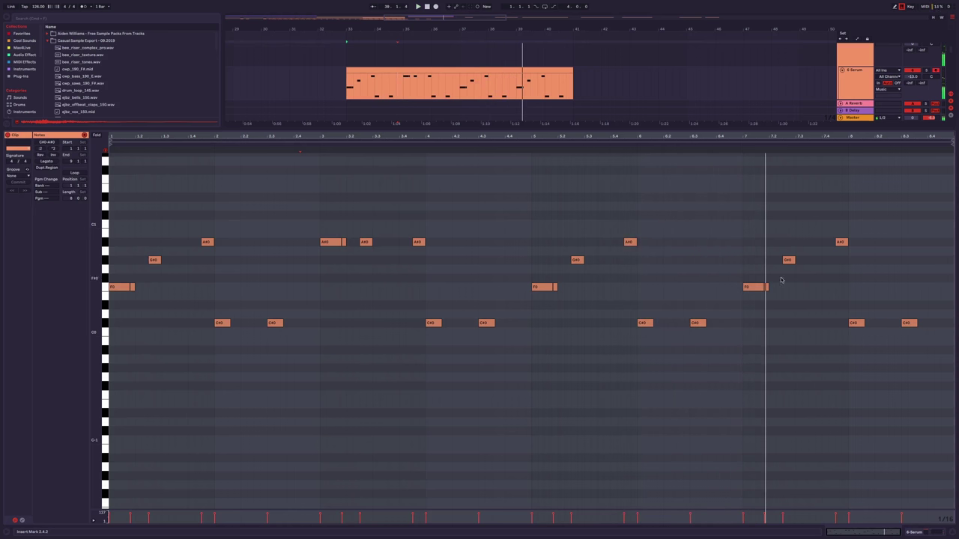
Lower the two F0 notes at the start of the clip's bar 7 to D#0 and play the change.
key(space)
click(748, 290)
click(622, 287)
key(space)
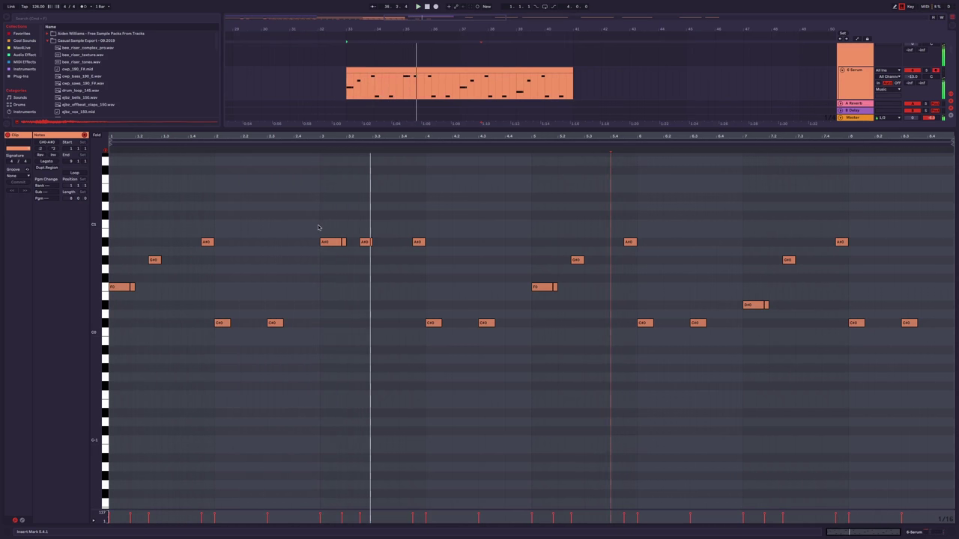
Set the bar 3 opening pair back to F0 and the next note to G#0, and raise only the second bar 4 note to D#0.
key(space)
click(334, 243)
click(304, 281)
key(space)
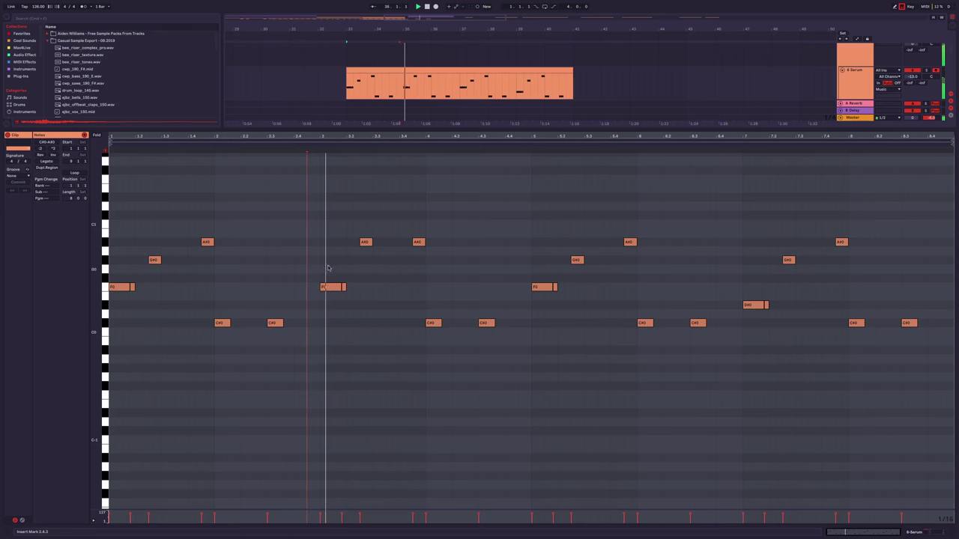
key(space)
click(365, 247)
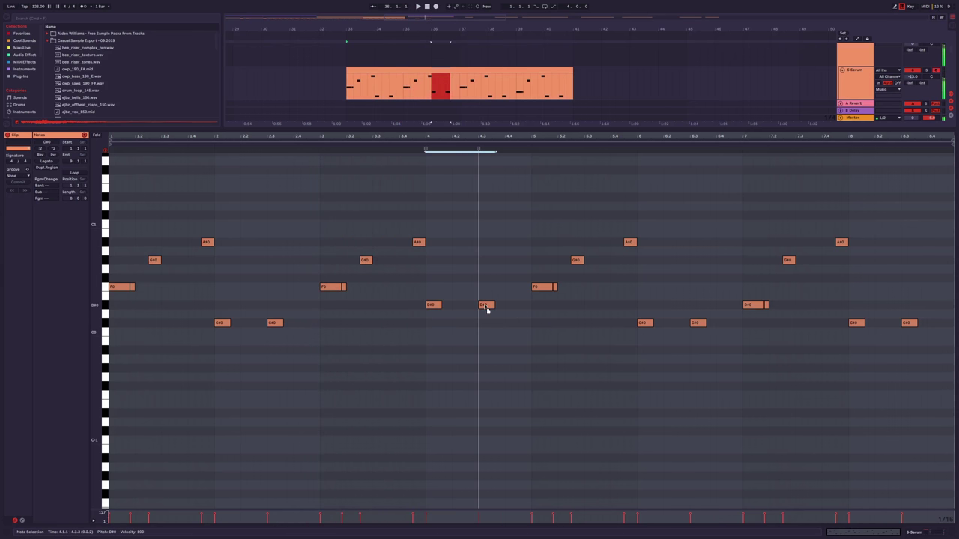
click(448, 363)
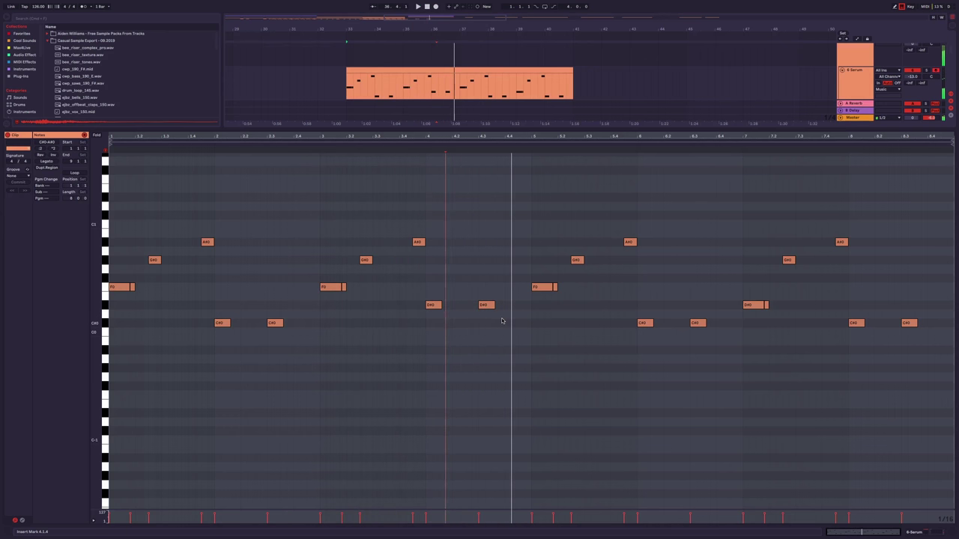
click(433, 306)
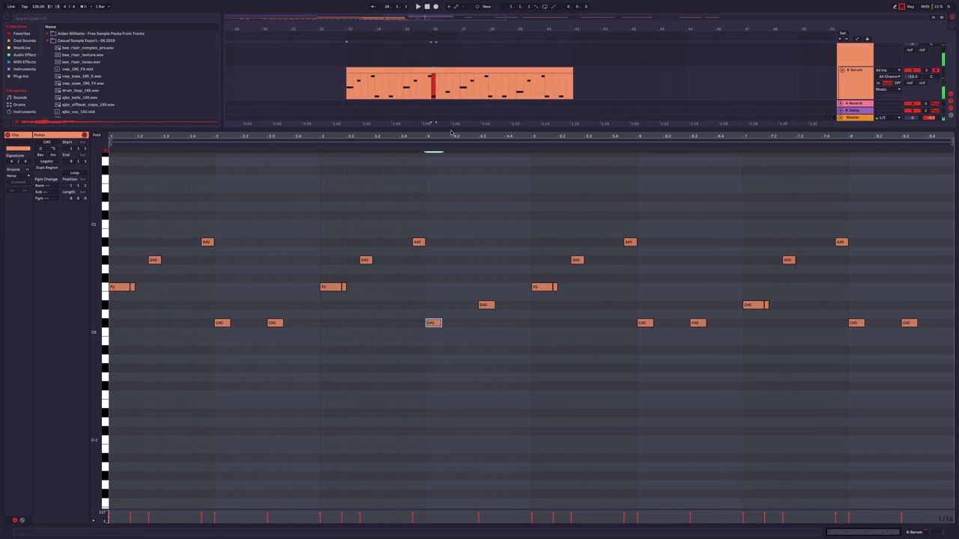
Close the note editor and duplicate the Oversampled vocal chops of bars 25 to 33 so the copy starts at bar 33.
key(super+alt+l)
scroll(373, 200, up, 3)
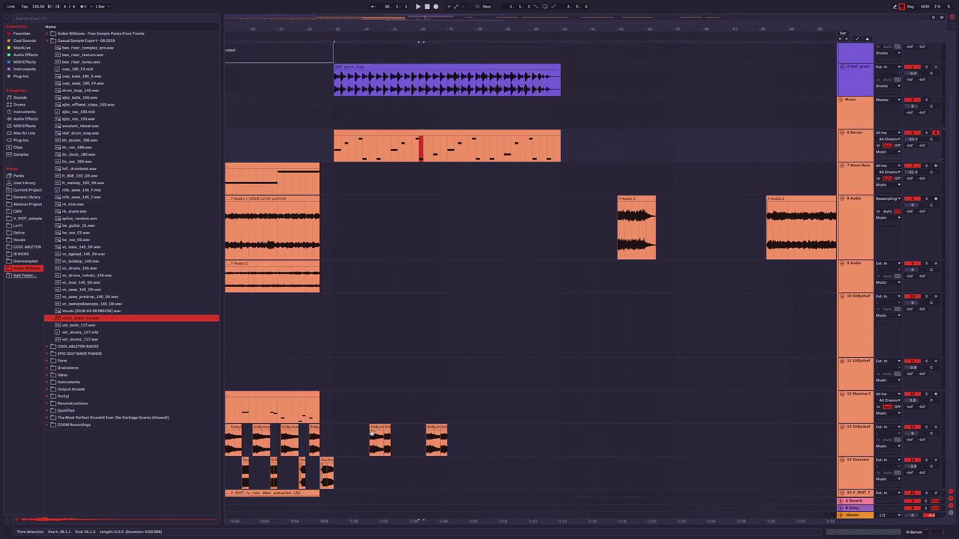
scroll(371, 433, down, 2)
scroll(441, 279, left, 2)
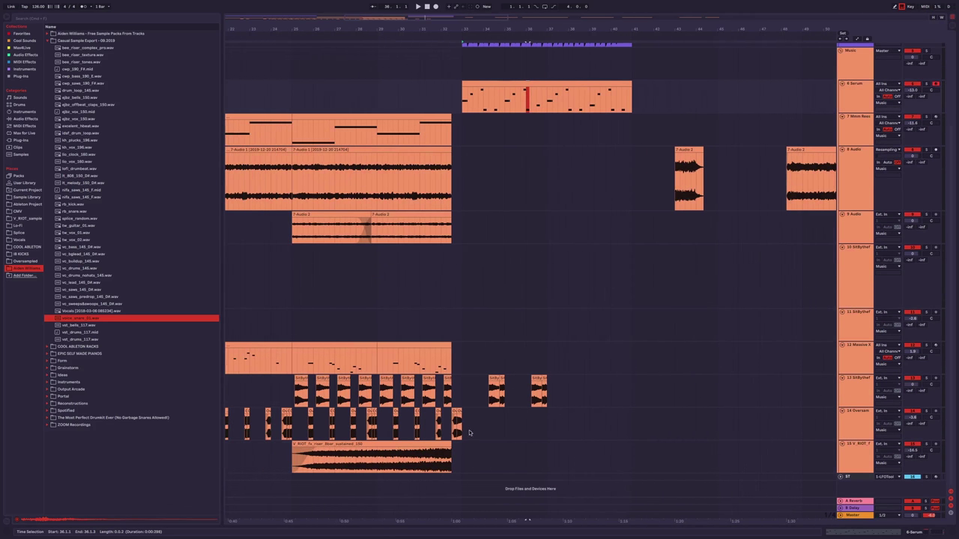
drag(469, 432, 297, 427)
shift+click(632, 424)
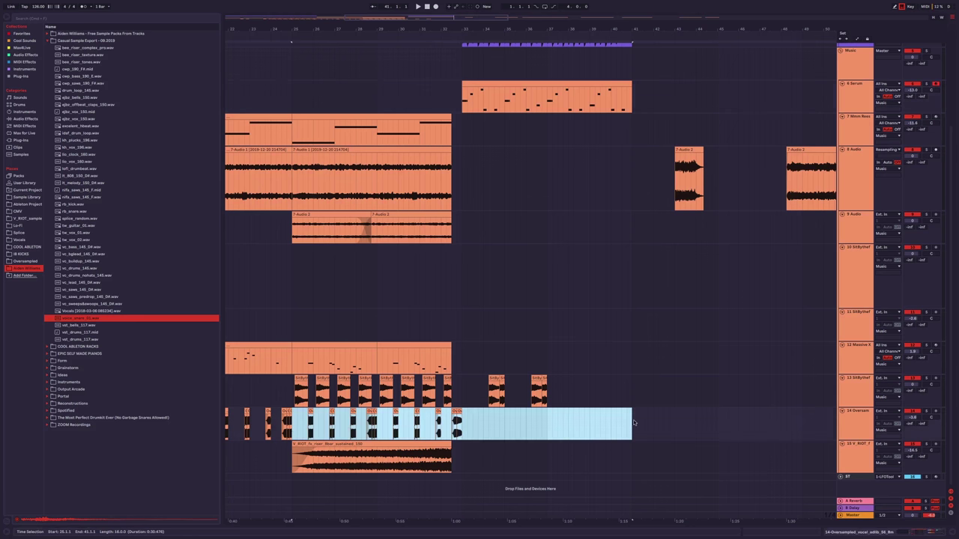
drag(636, 424, 473, 427)
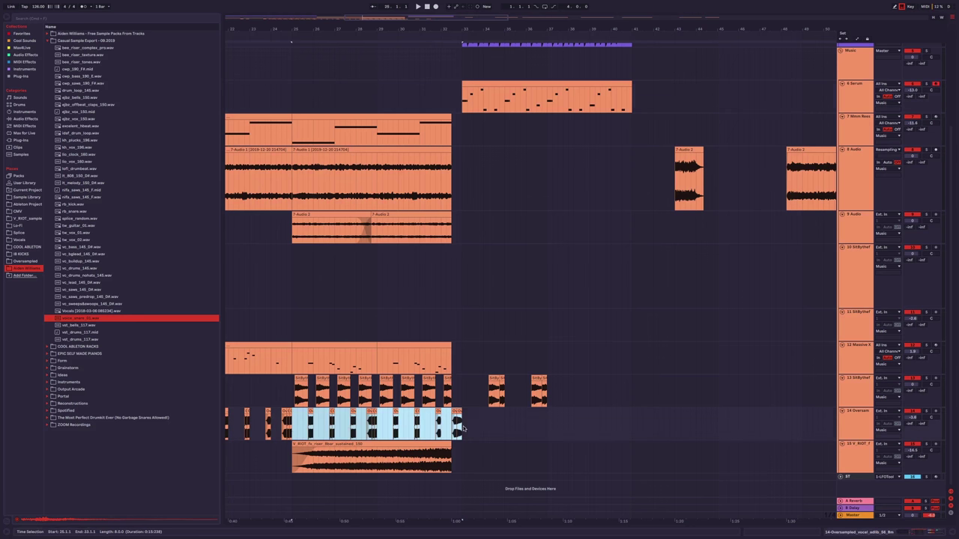
key(ctrl+d)
click(462, 429)
Play the section from bar 33 and move the duplicated Oversampled vocal chops from bars 33–41 to bars 41–49.
key(space)
key(plus)
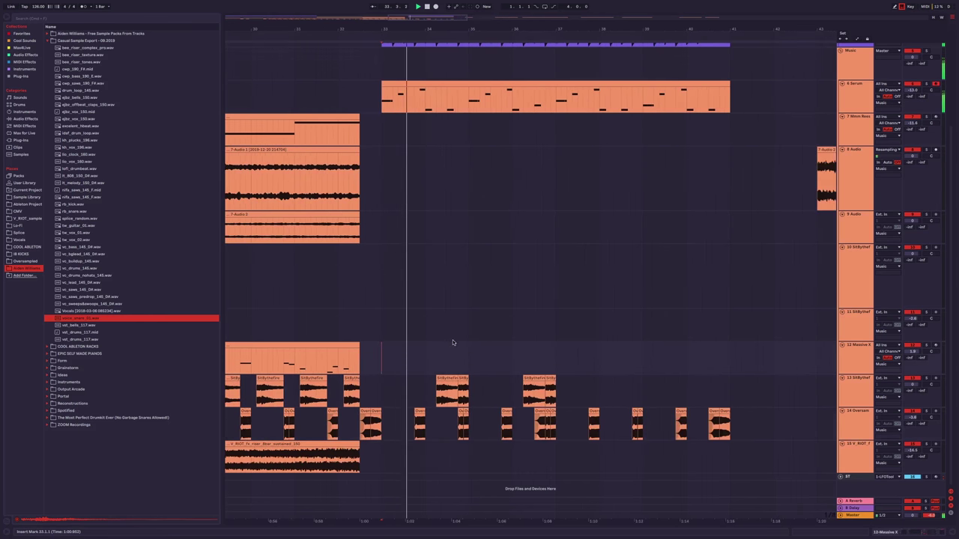
key(minus)
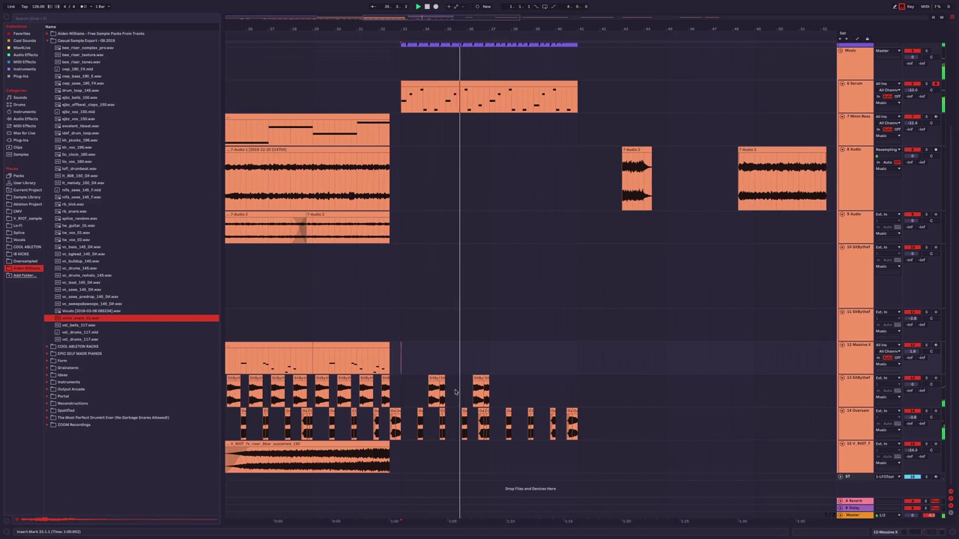
key(plus)
drag(344, 432, 702, 426)
key(minus)
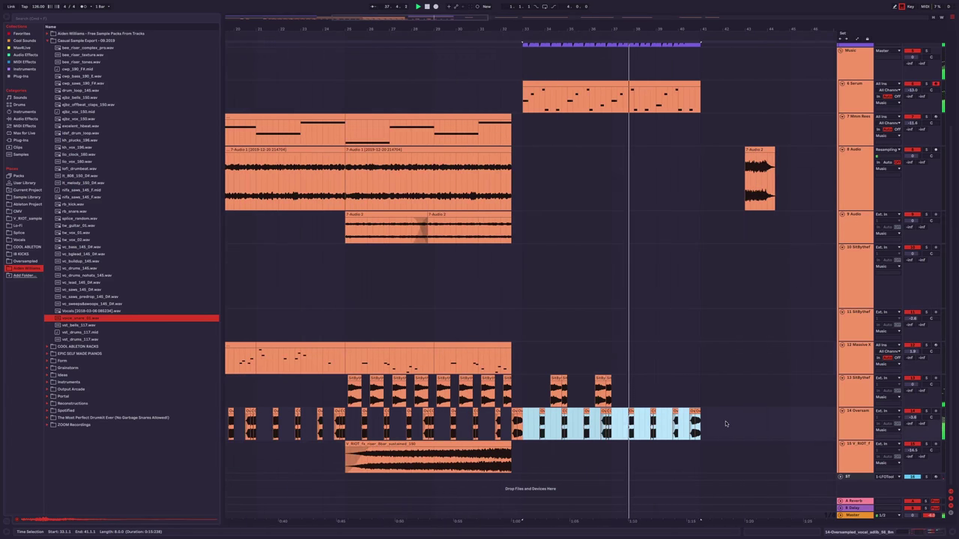
key(Delete)
click(705, 424)
key(ctrl+z)
Copy the SitByTheFire chops of bars 9 to 17 on track 10 and paste them at bar 33.
drag(654, 293, 598, 355)
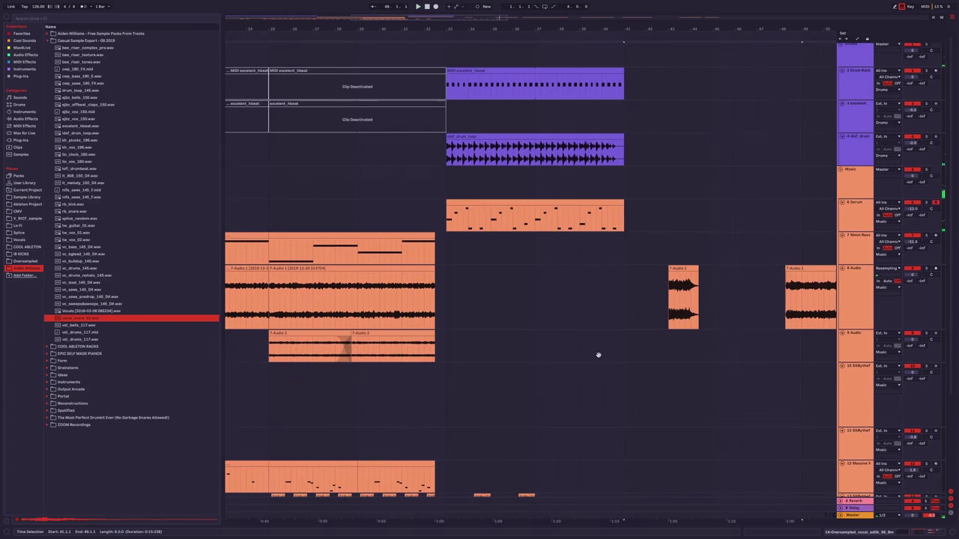
drag(488, 308, 602, 171)
scroll(374, 285, down, 2)
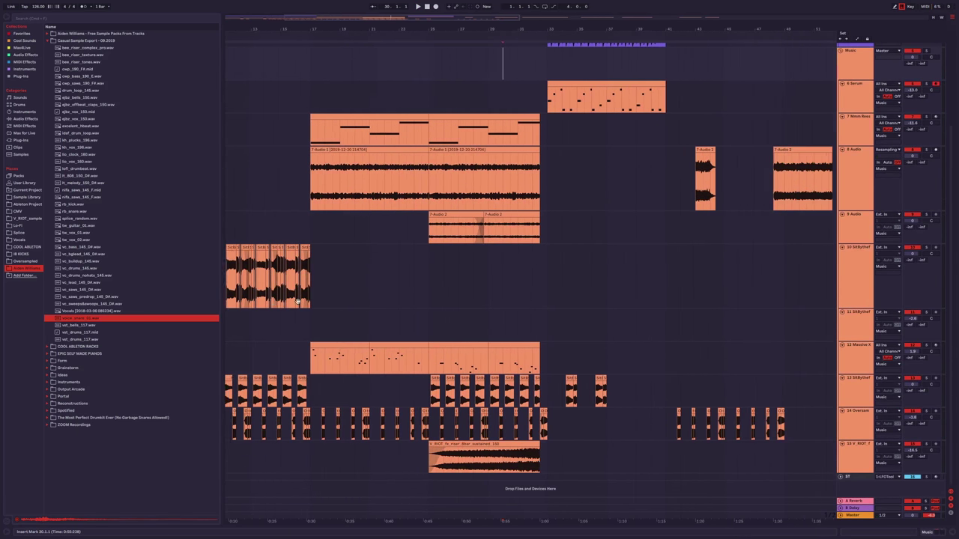
scroll(390, 288, left, 3)
shift+click(397, 292)
drag(324, 297, 268, 302)
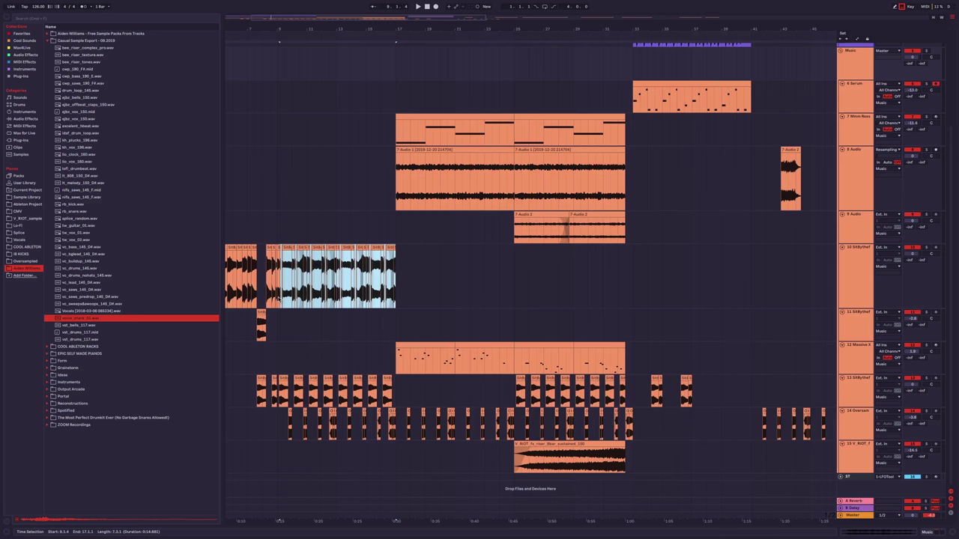
click(631, 277)
key(ctrl+v)
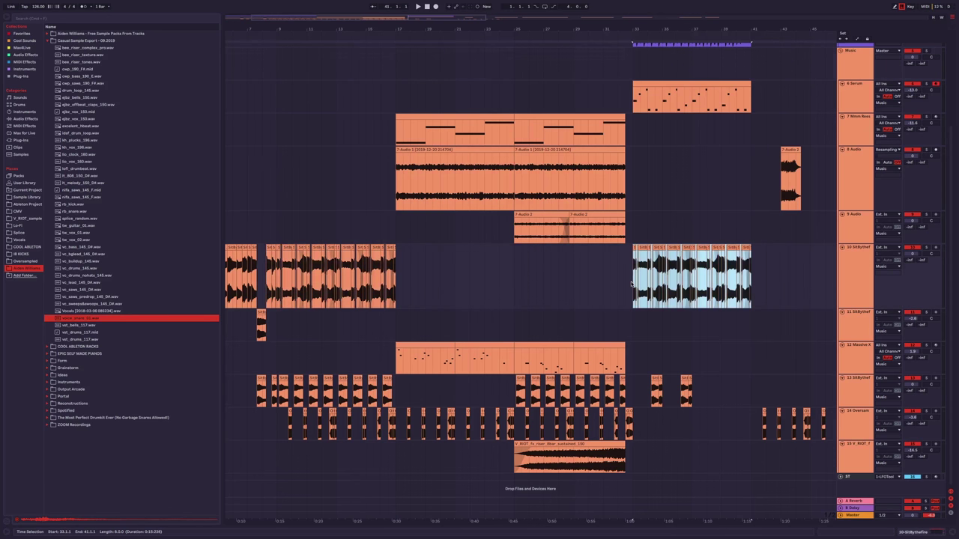
Play the arrangement from 32.4.3 to check the pasted SitByTheFire chops against the drums and bass.
scroll(632, 277, up, 3)
click(631, 277)
key(space)
scroll(481, 285, down, 3)
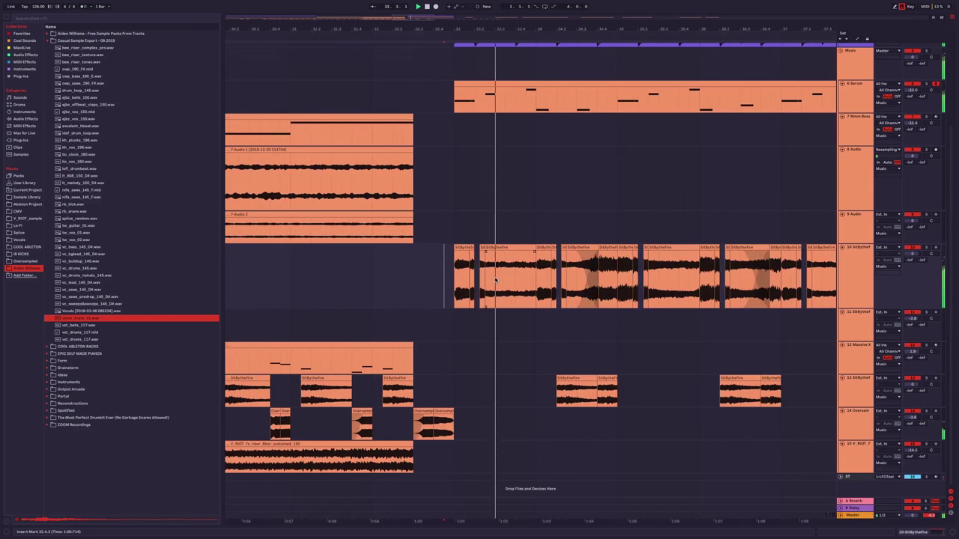
Inspect the transposition setting of the SitByTheFire chops at bars 33 to 41 on track 10, then close the clip settings.
click(481, 285)
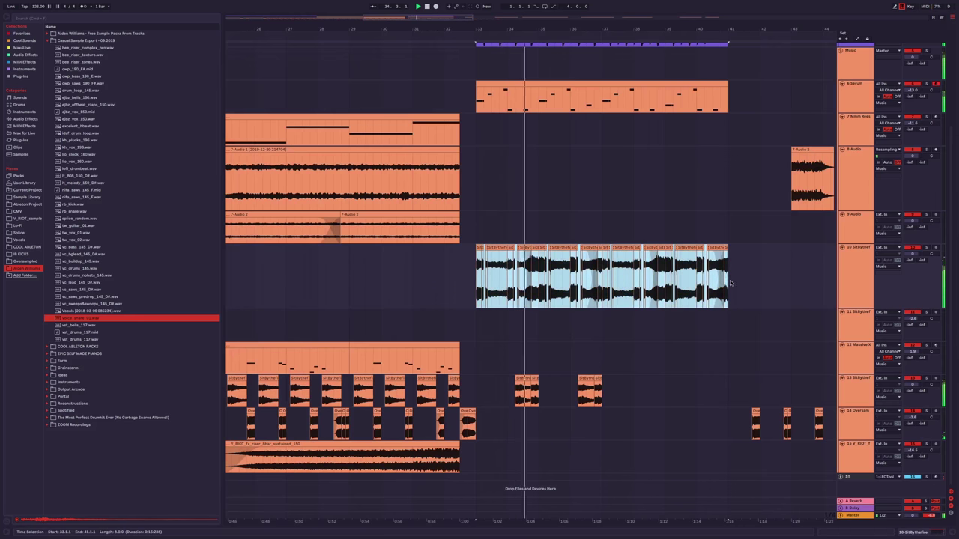
key(ctrl+alt+l)
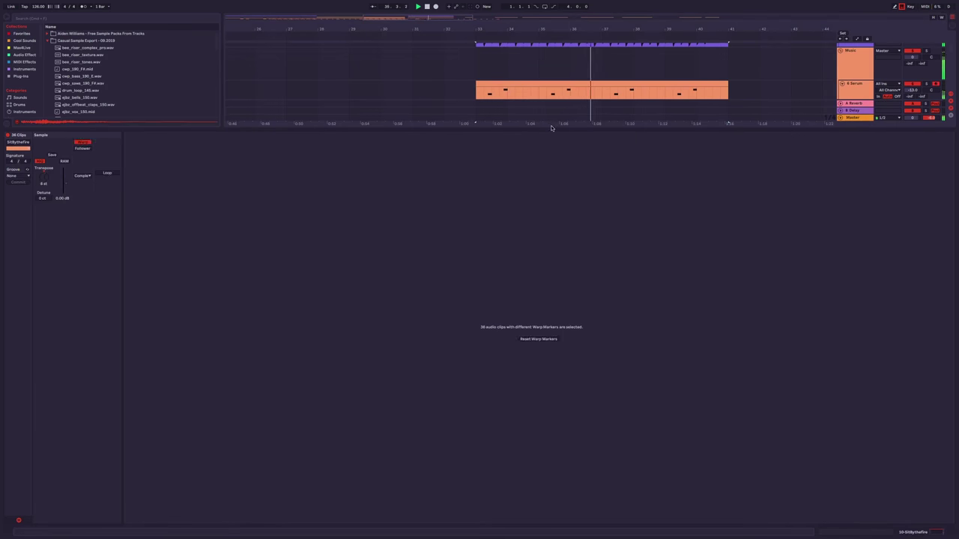
drag(548, 146, 524, 382)
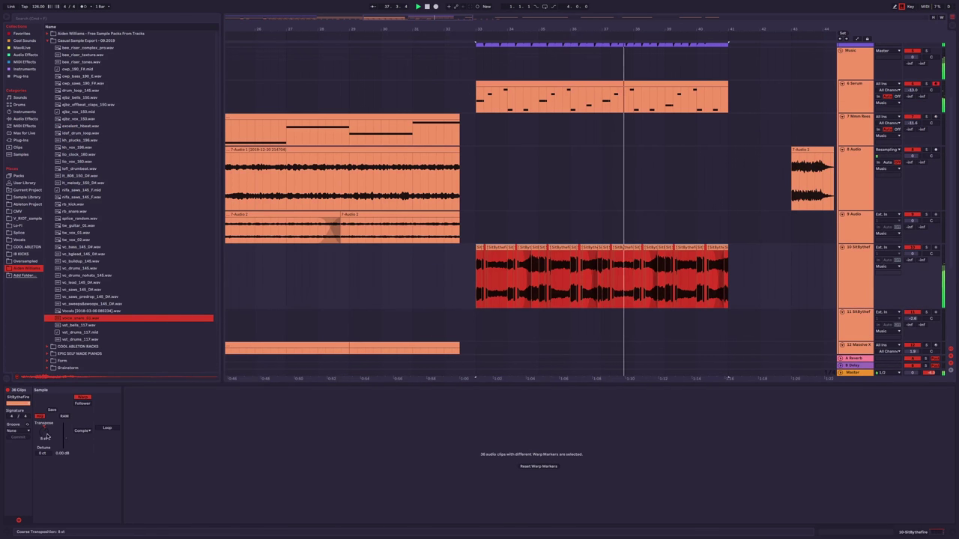
click(427, 268)
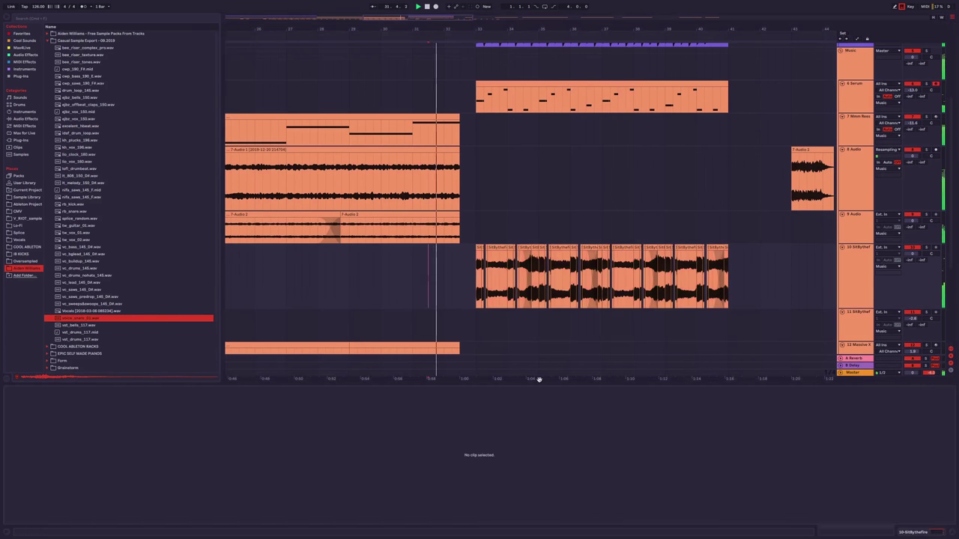
key(shift+Tab)
key(w)
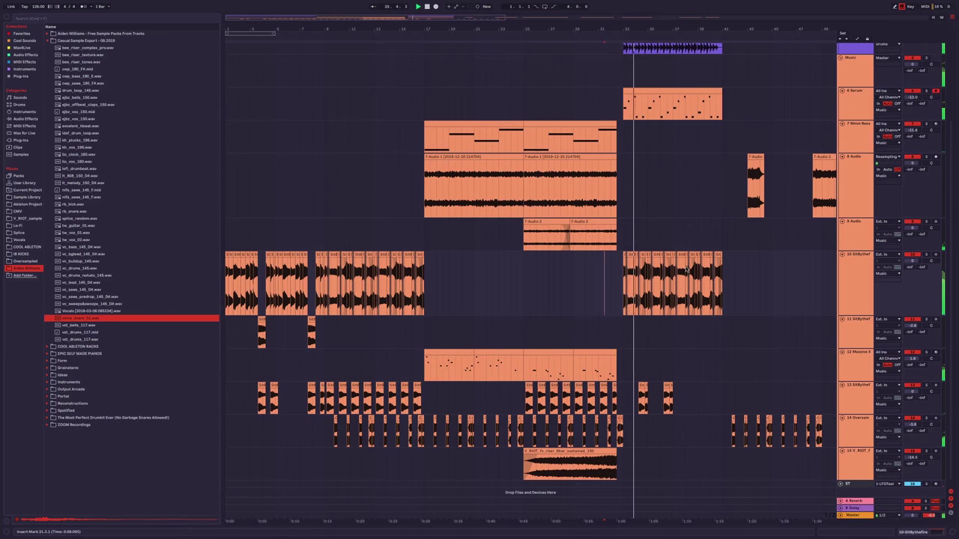
Insert a new audio track below track 10 and move the SitByTheFire chops of bars 33 to 41 onto it.
scroll(628, 272, up, 2)
scroll(628, 271, down, 1)
scroll(584, 267, up, 4)
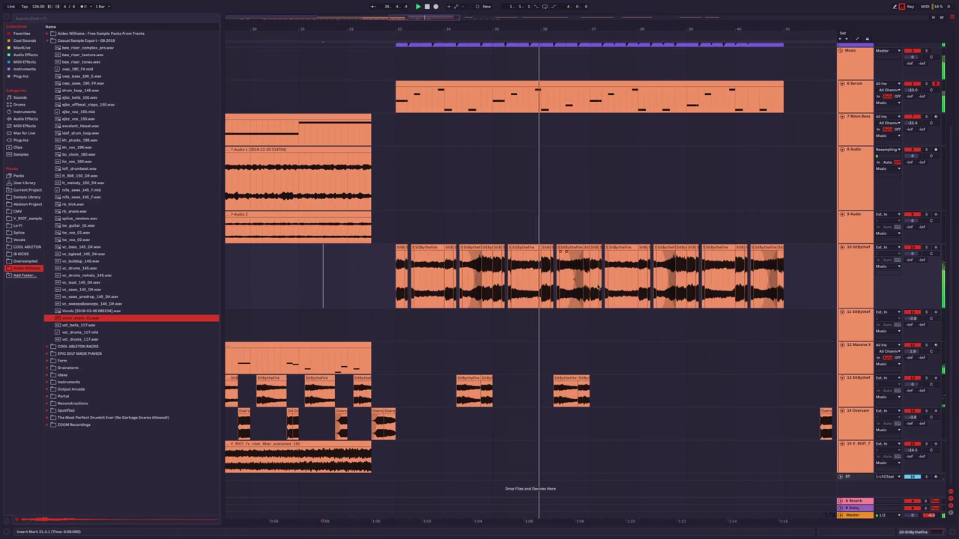
scroll(543, 269, down, 8)
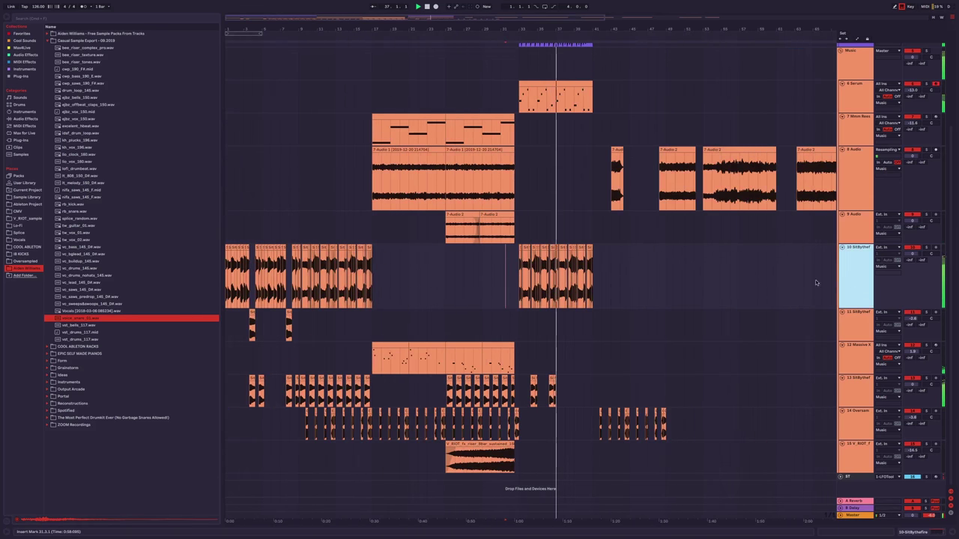
key(ctrl+t)
drag(523, 282, 524, 326)
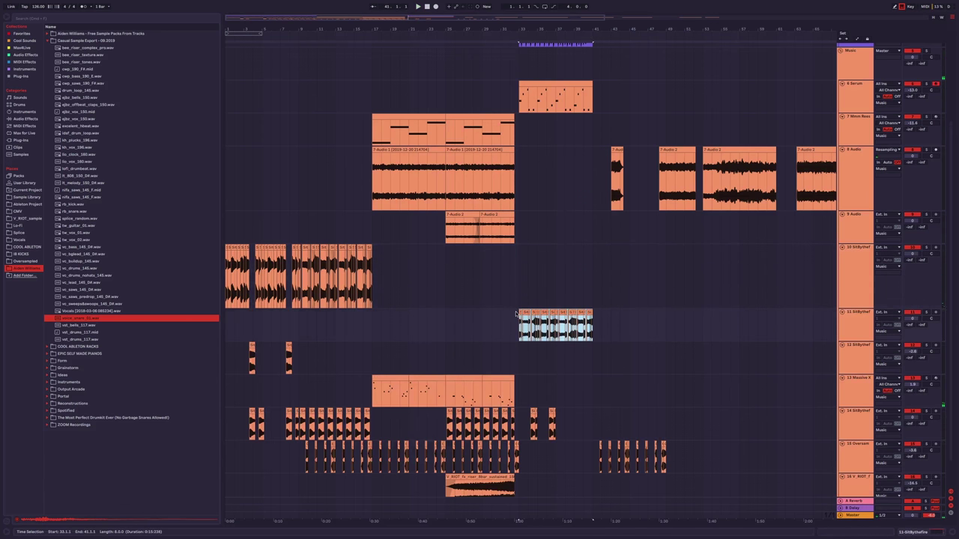
Play the arrangement from 32.4.1 and solo track 11 to hear the moved SitByTheFire chops on their own.
scroll(516, 327, up, 5)
scroll(684, 302, up, 3)
scroll(525, 300, down, 1)
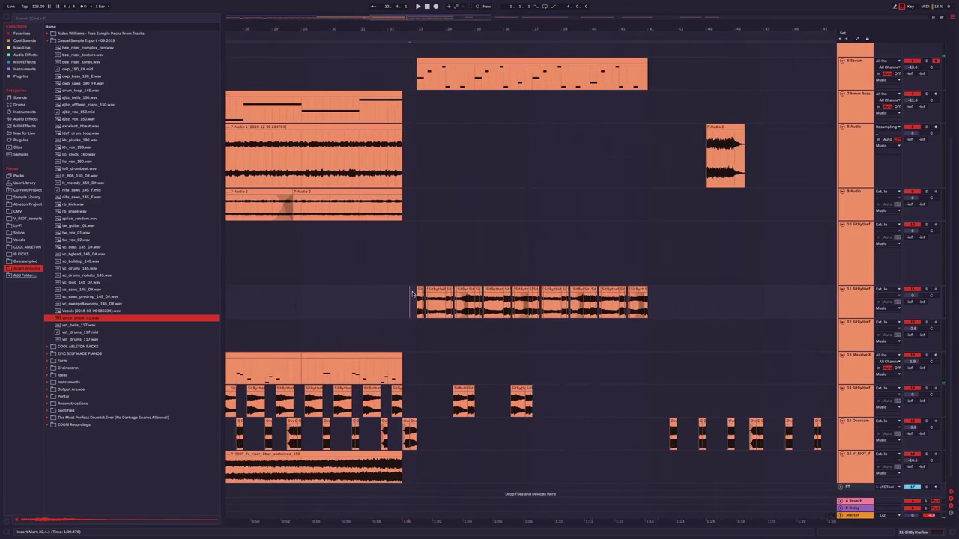
scroll(443, 291, up, 2)
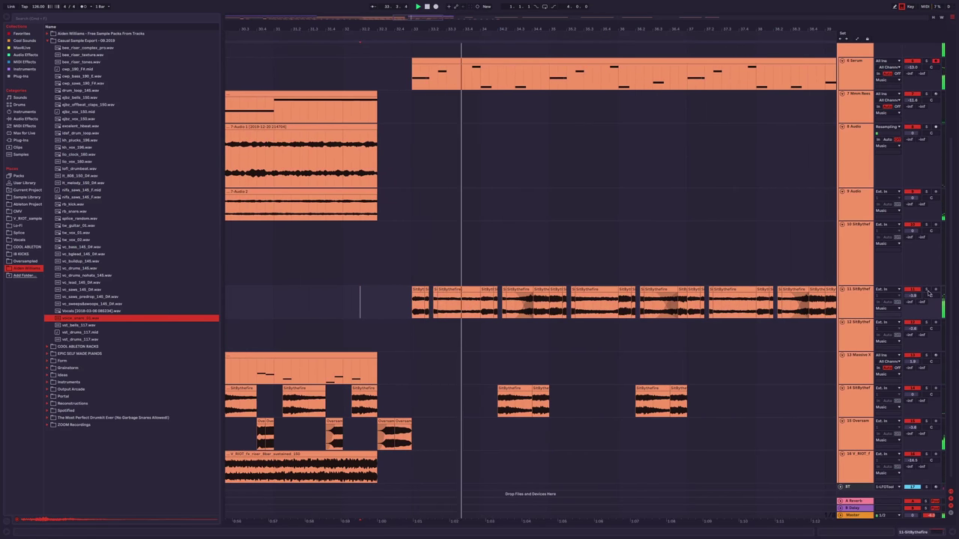
click(854, 299)
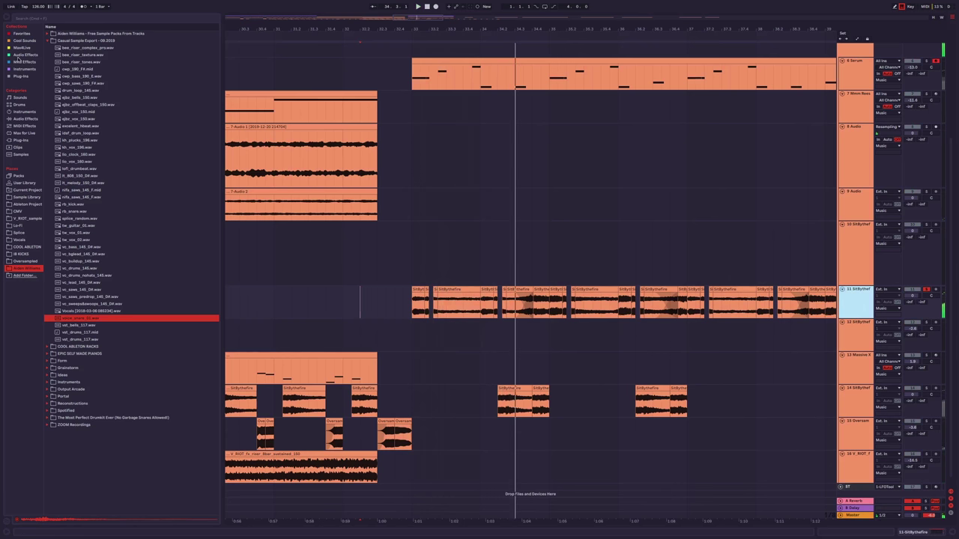
Add the ANTI MID MUD COMP preset to track 11 and audition its Amount during playback, ending at 100 %.
click(17, 56)
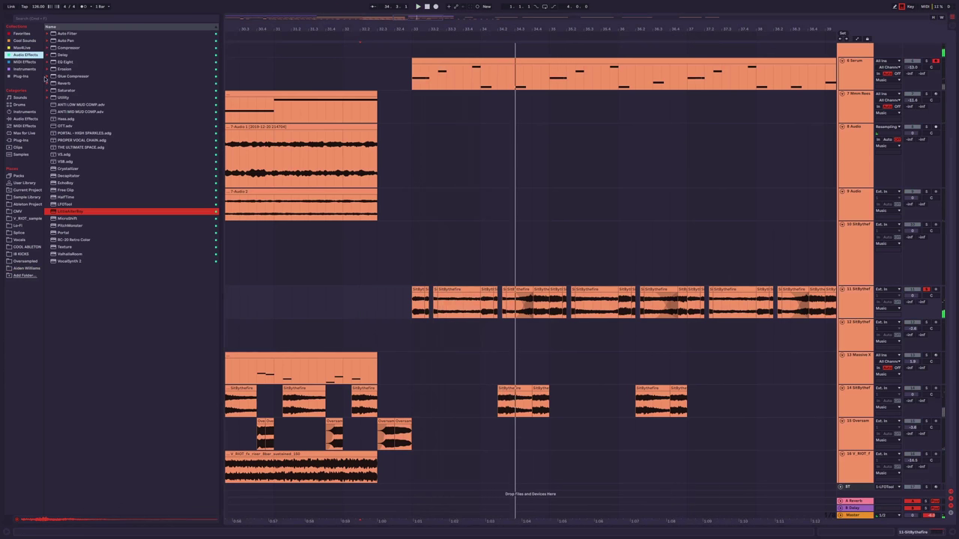
double_click(72, 112)
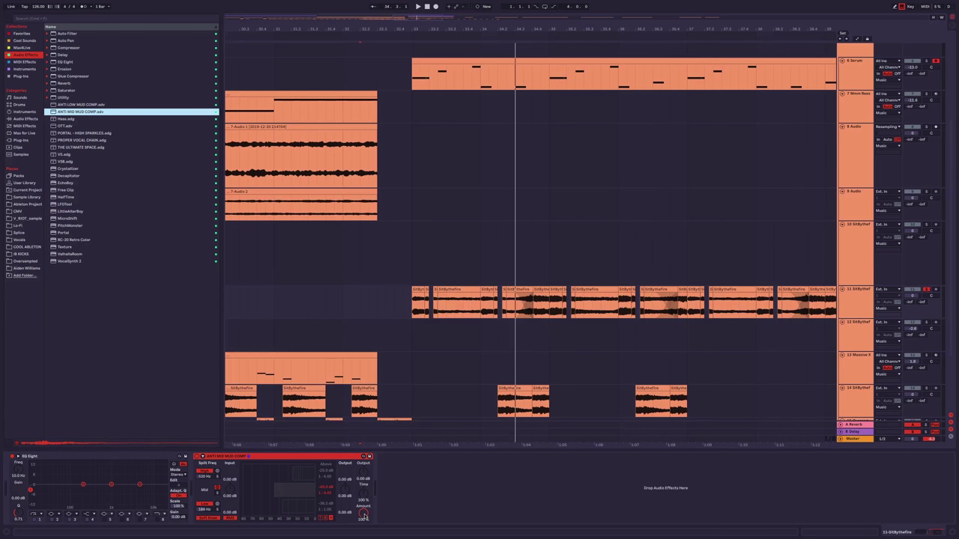
key(space)
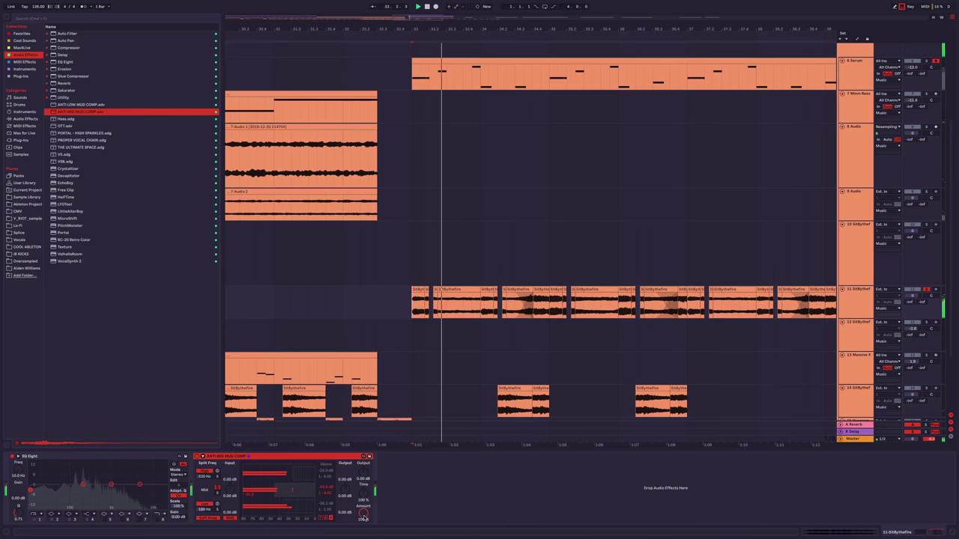
drag(363, 514, 363, 524)
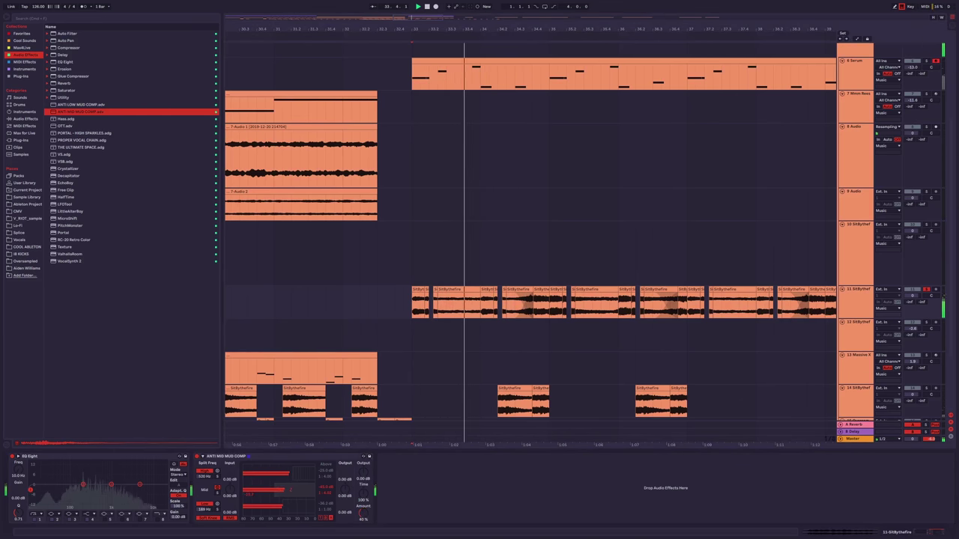
drag(363, 514, 363, 508)
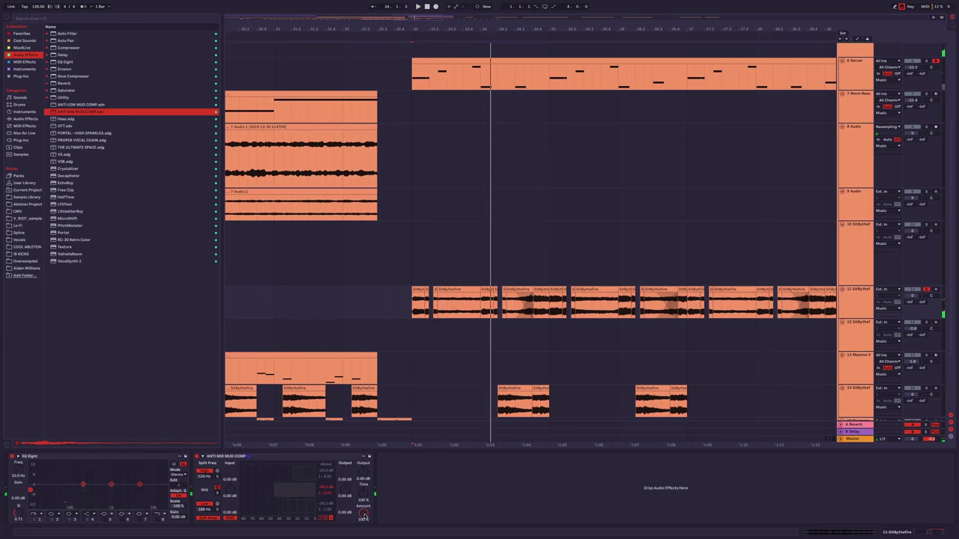
Add the ANTI LOW MUD COMP preset at the end of track 11's chain and lower the ANTI MID MUD COMP Amount to 0 %.
drag(71, 104, 537, 503)
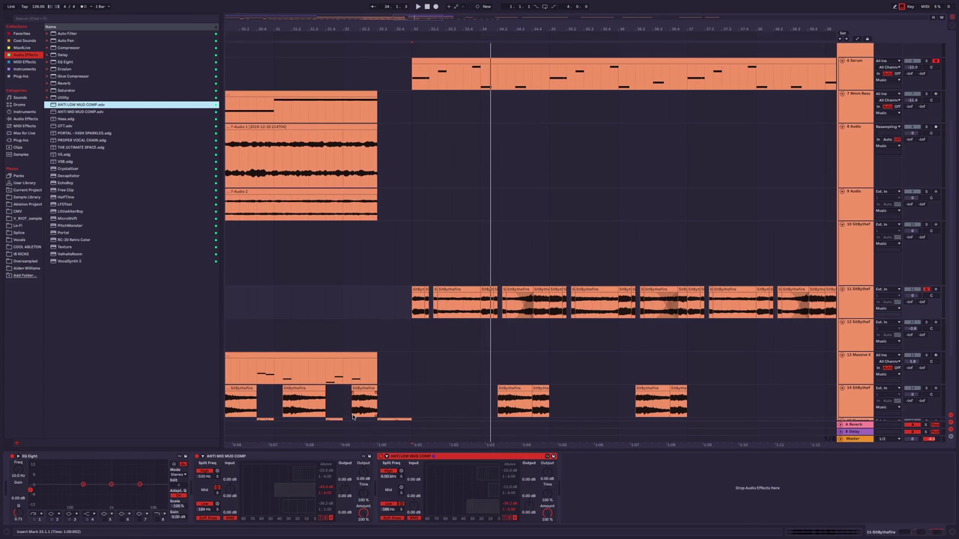
key(space)
drag(361, 515, 548, 515)
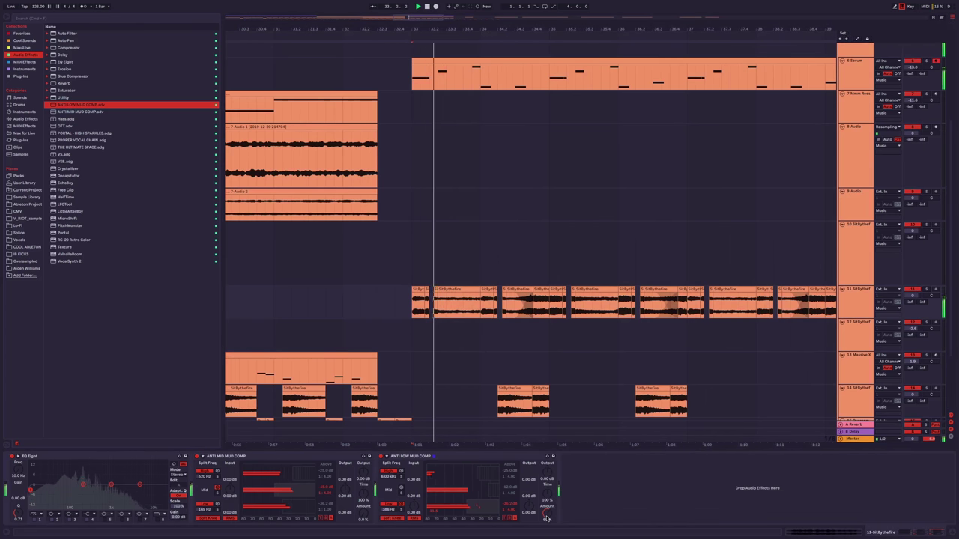
Adjust the ANTI LOW MUD COMP Amount to 24 % while listening in the mix and with track 11 soloed.
drag(547, 518, 548, 499)
scroll(541, 289, down, 2)
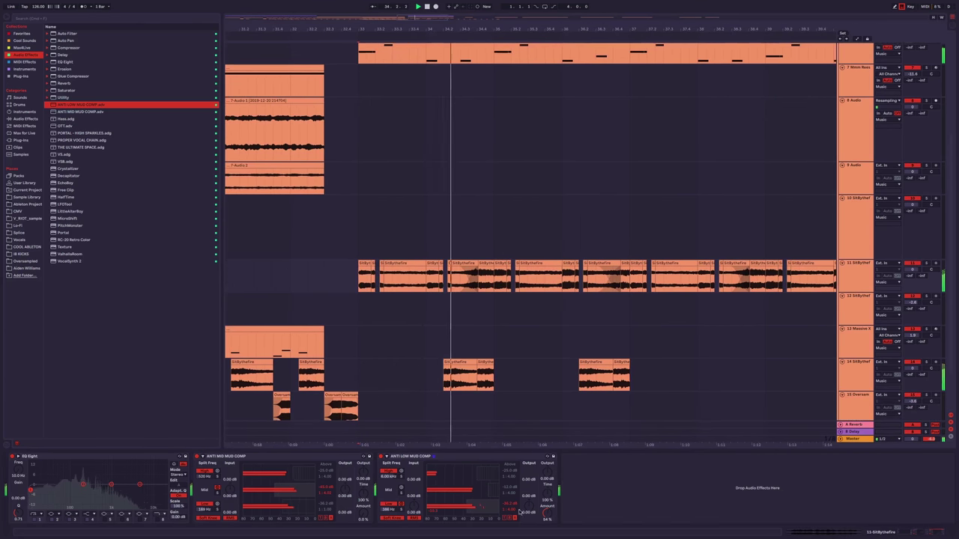
drag(547, 516, 548, 533)
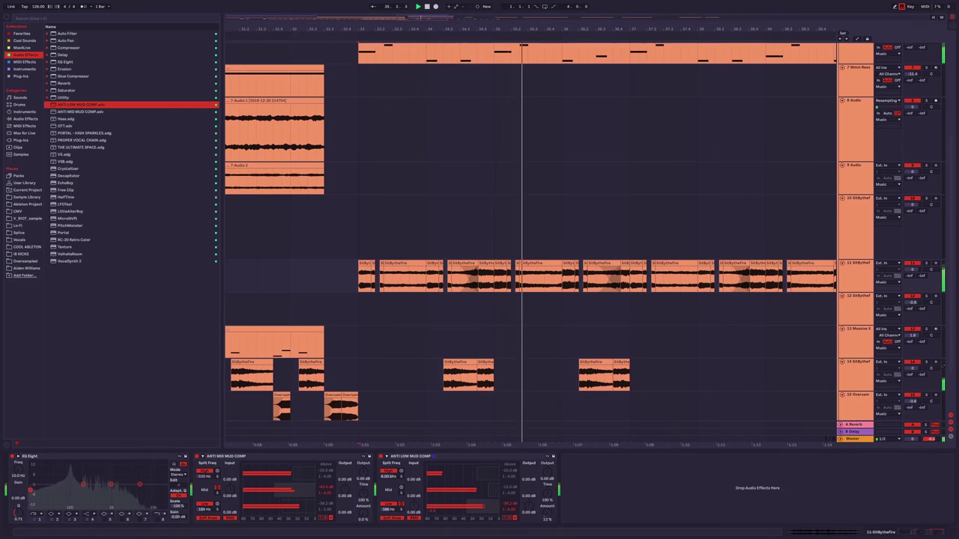
click(926, 263)
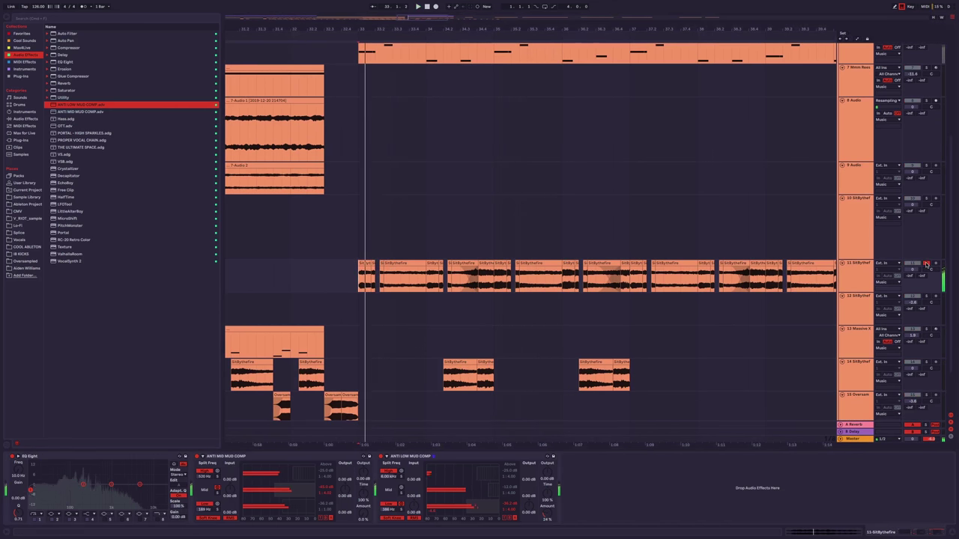
Open the Serum clip of bars 33 to 41 for note editing and try its opening F0 notes at C#1 and C#0.
scroll(470, 232, up, 2)
click(366, 89)
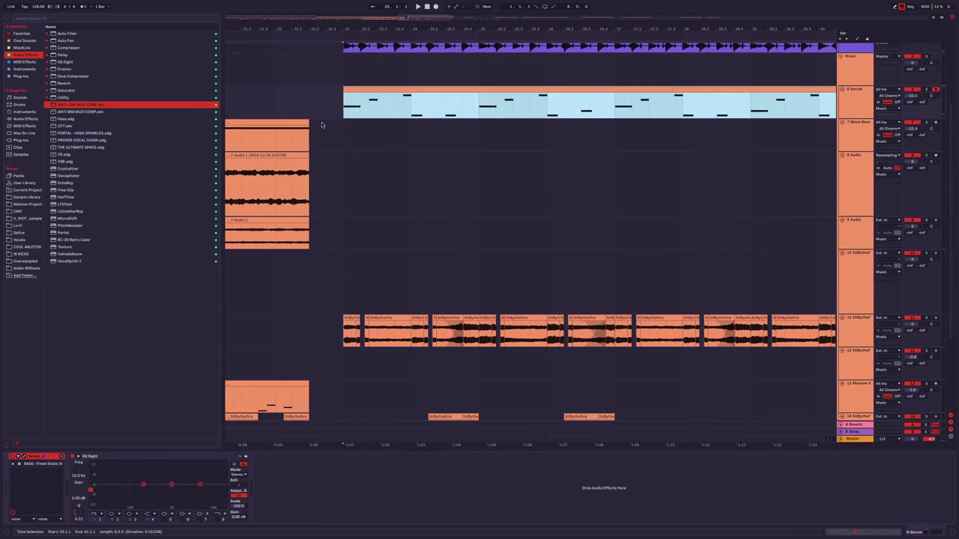
double_click(364, 87)
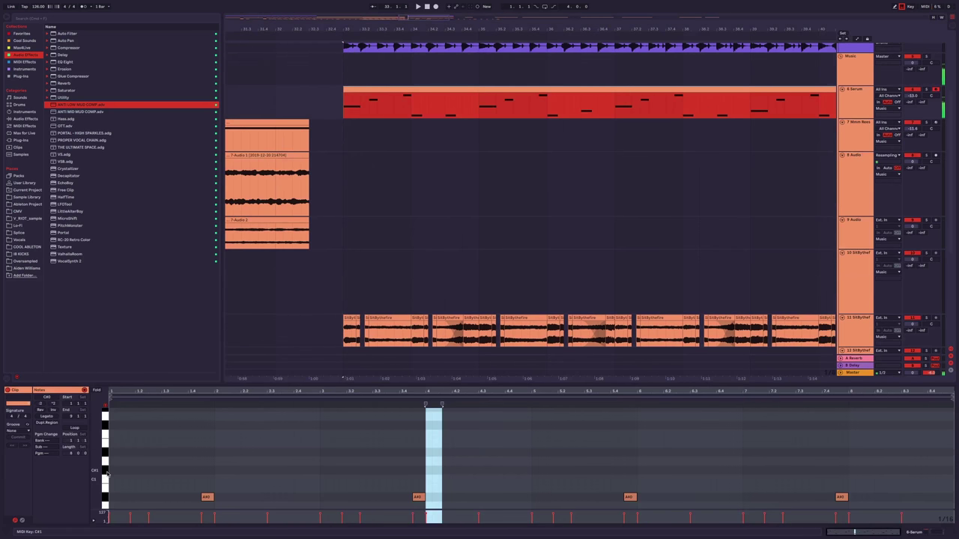
drag(215, 383, 215, 135)
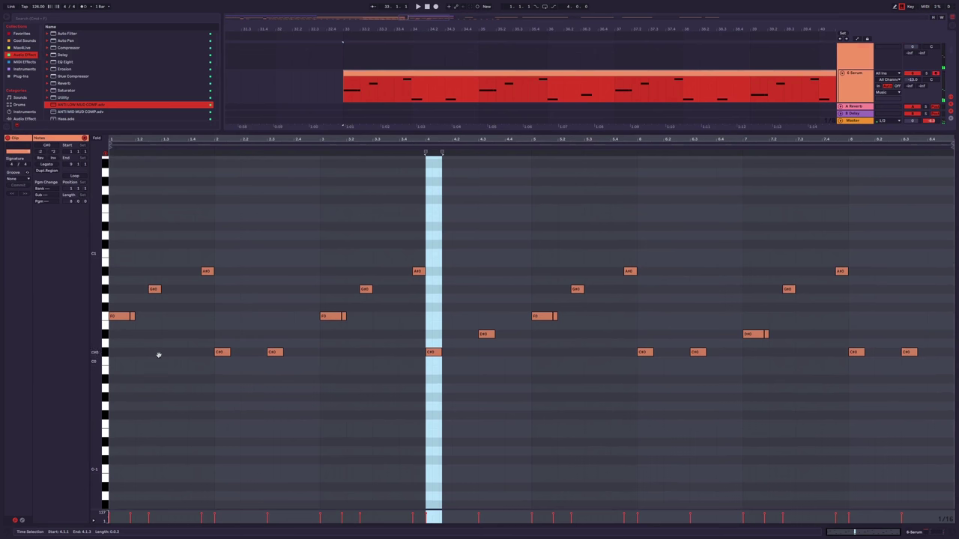
click(119, 326)
drag(119, 331, 119, 248)
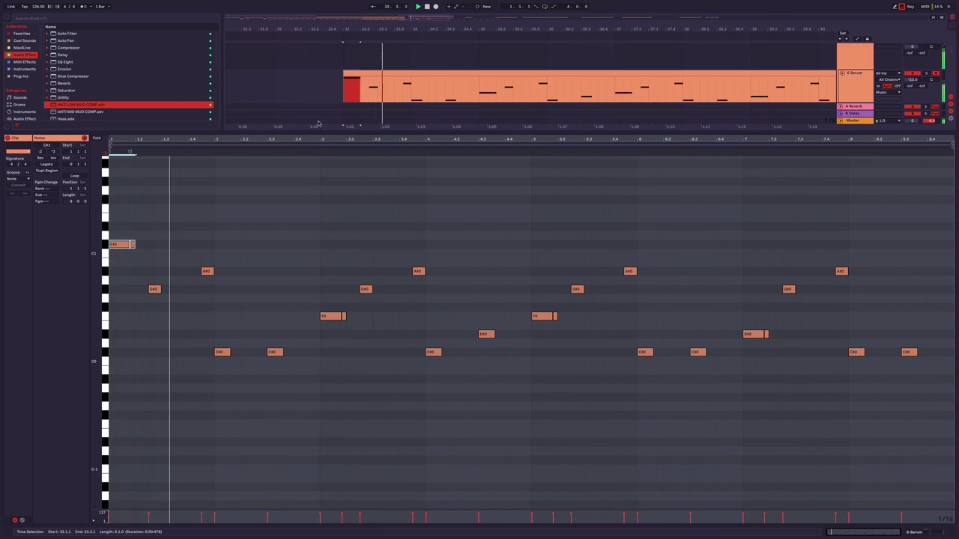
key(ctrl+z)
click(141, 330)
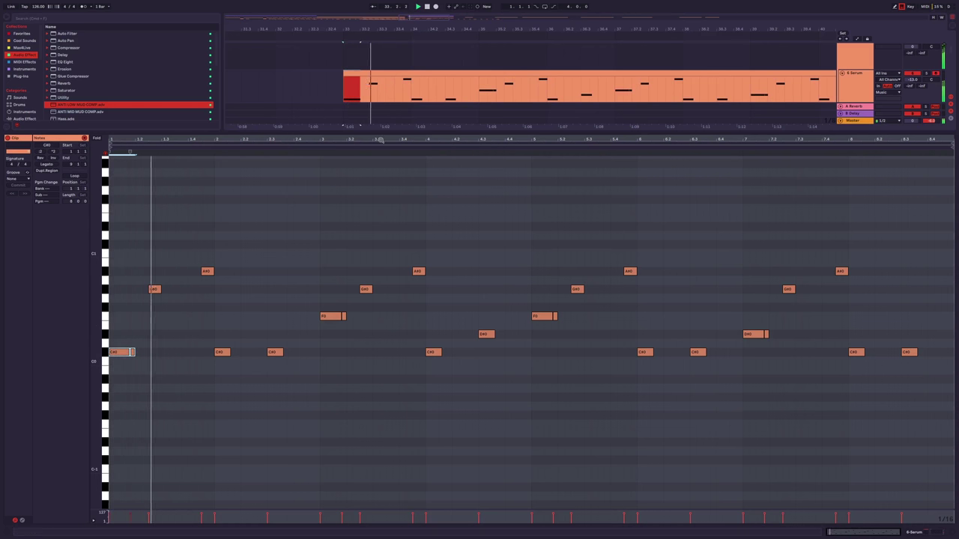
Close the note editor and listen to the changed bass opening against the drums and vocal chops.
key(ctrl+alt+l)
scroll(396, 200, up, 1)
scroll(396, 200, down, 2)
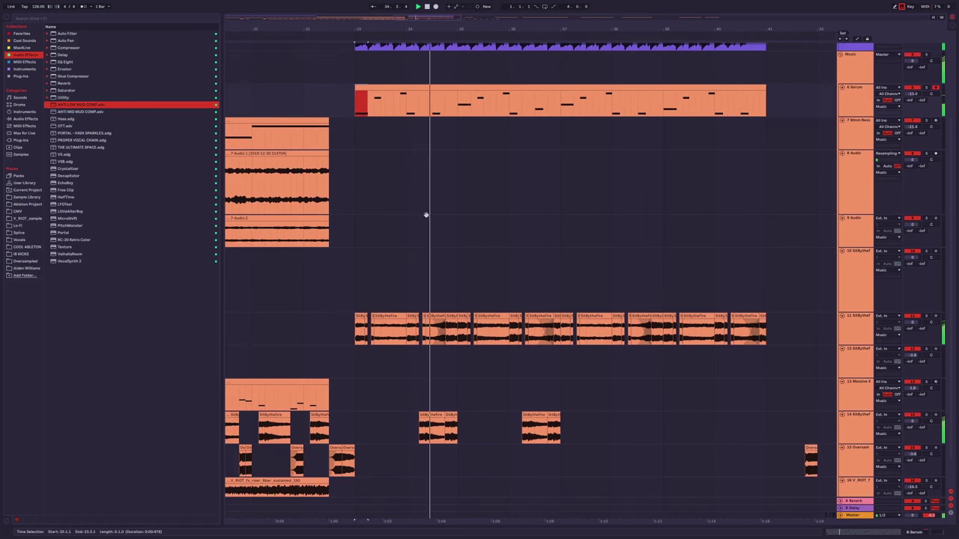
scroll(424, 215, down, 2)
scroll(419, 171, up, 1)
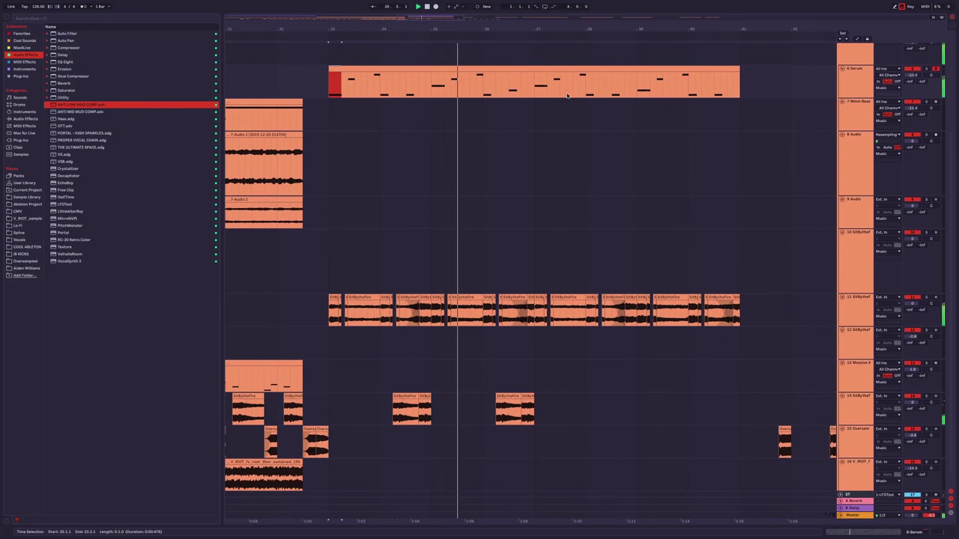
Return the Serum clip's opening notes to F0, check them in the note editor and close it.
click(379, 70)
double_click(382, 67)
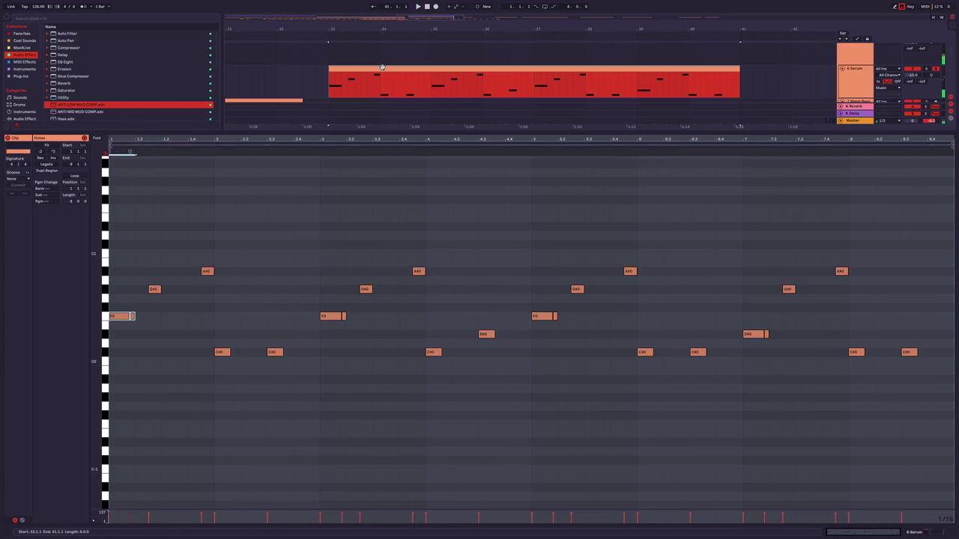
click(387, 195)
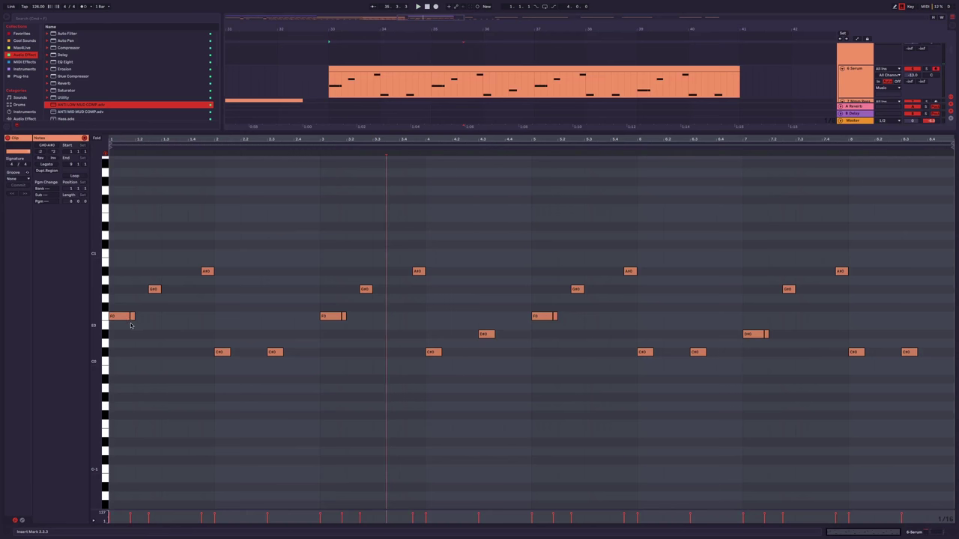
double_click(399, 131)
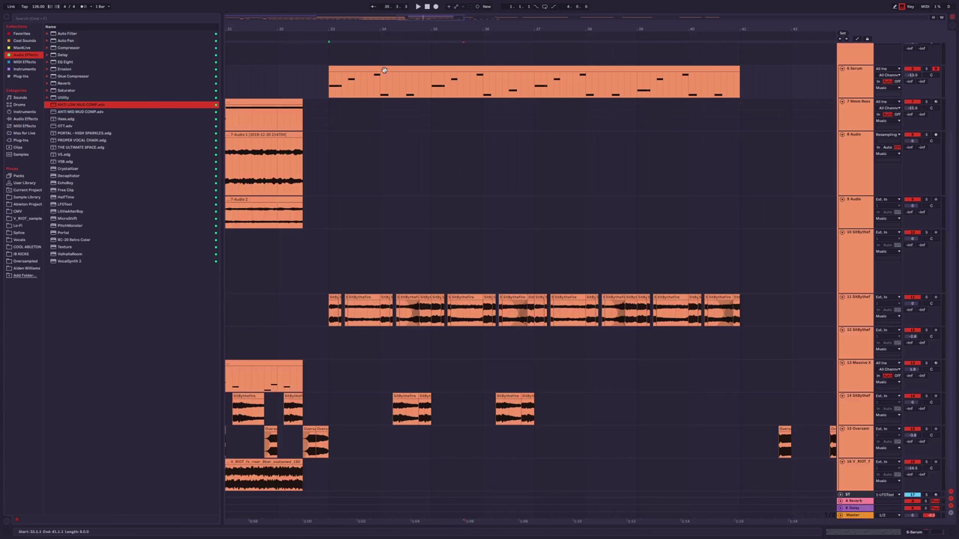
Duplicate the Serum bass clip of bars 33 to 41 so the copy starts at bar 41.
click(384, 70)
key(ctrl+d)
scroll(449, 150, up, 3)
scroll(524, 150, left, 5)
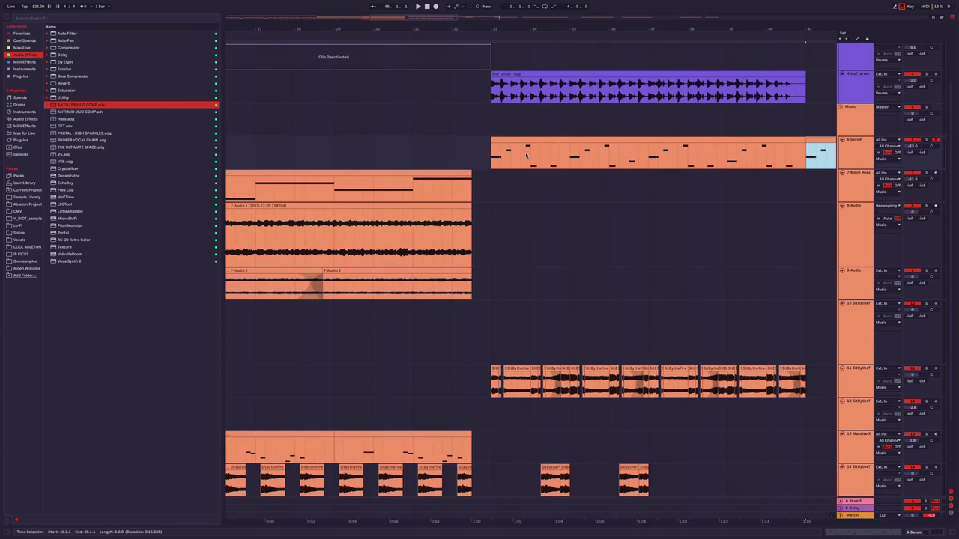
Open the Serum clip at bar 33, lower its two opening F0 notes to C#0 and play it back.
scroll(526, 155, down, 2)
scroll(471, 153, up, 3)
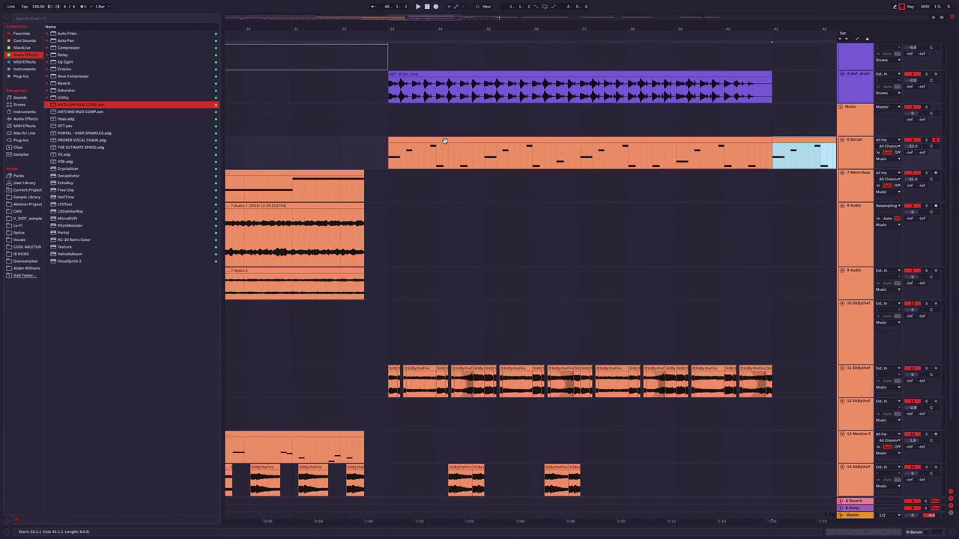
double_click(436, 146)
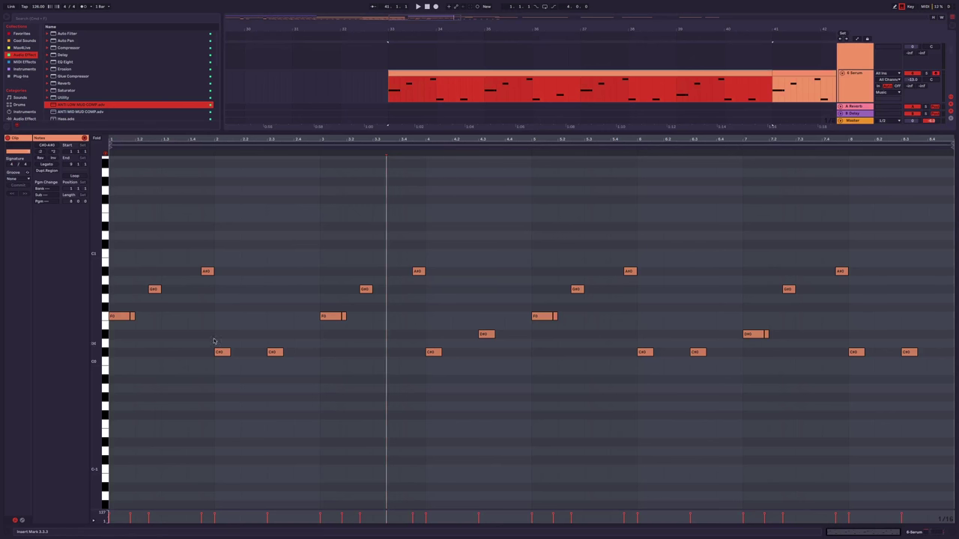
drag(159, 330, 300, 269)
click(234, 267)
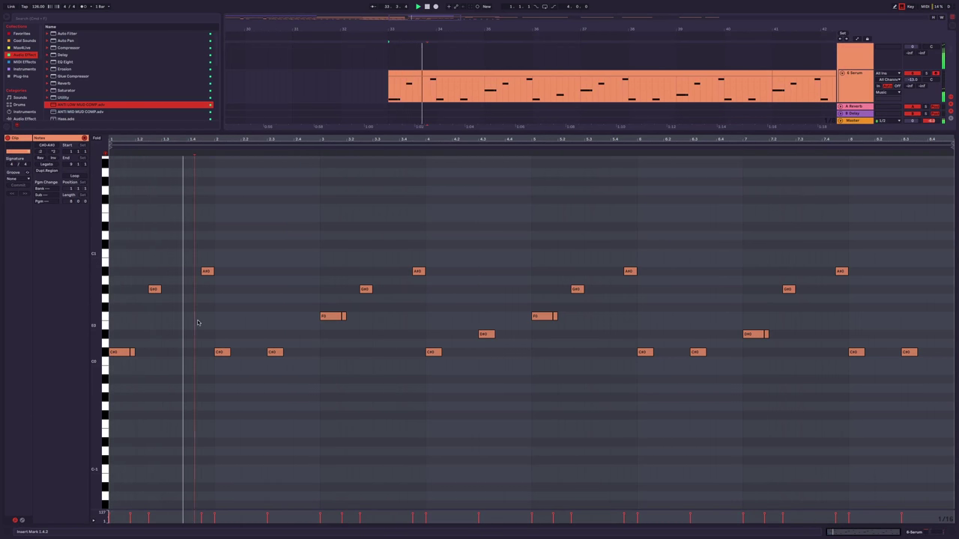
Delete the G#0 and A#0 notes from the first bar of the Serum clip.
drag(218, 321, 115, 237)
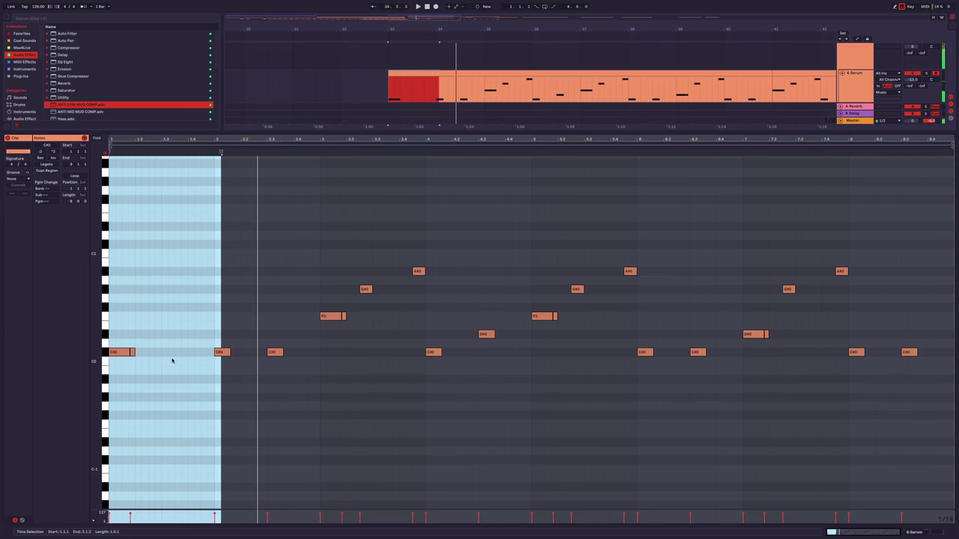
key(space)
Try doubling the C#0 note at the start of the clip's bar 2, undo it and play back.
drag(229, 353, 245, 353)
key(space)
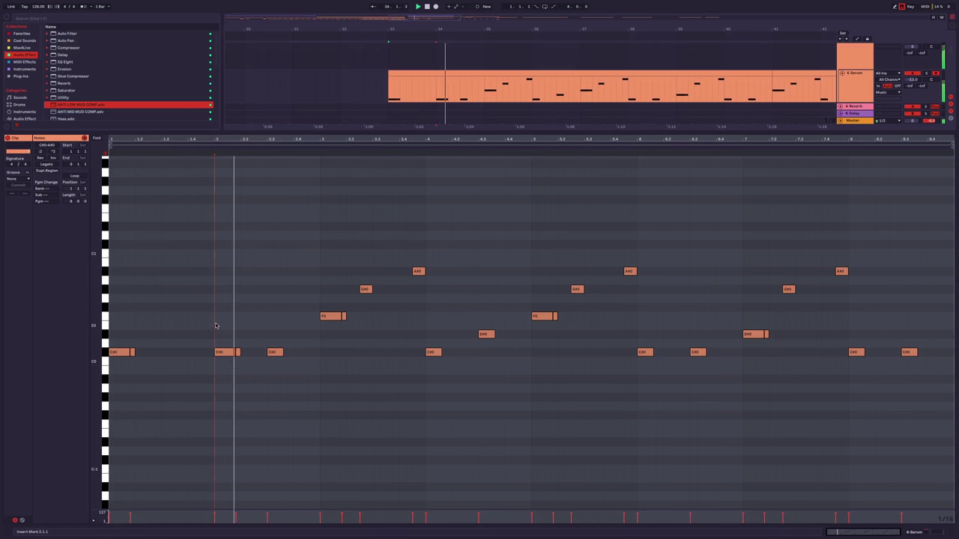
key(ctrl+z)
click(233, 328)
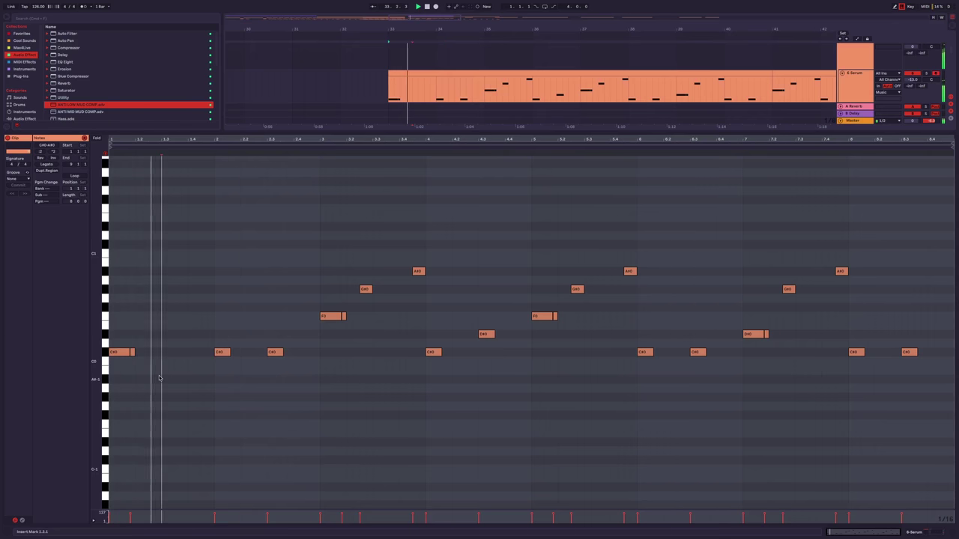
Replace the doubled opening C#0 with a single three-sixteenth note and copy it to the start of bar 2.
click(161, 348)
drag(132, 353, 220, 353)
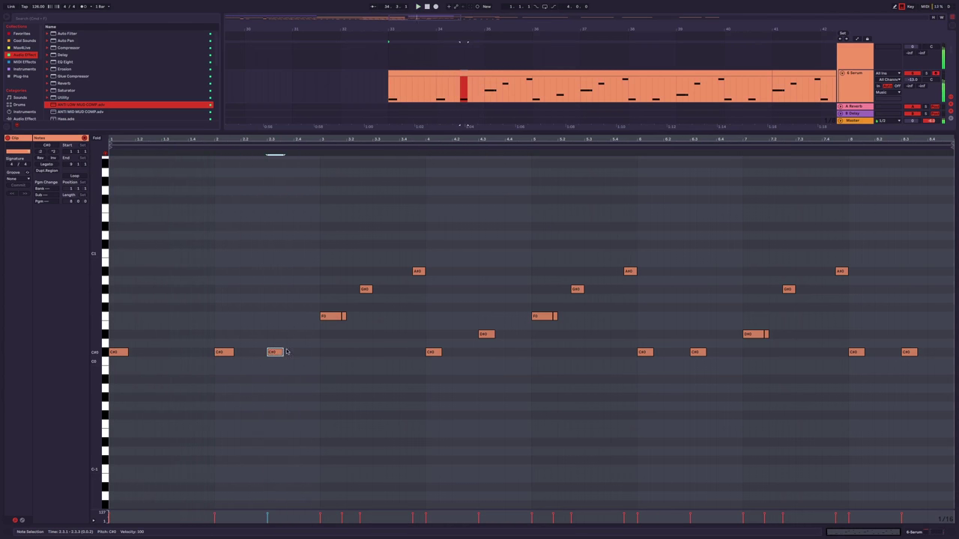
Replace the doubled F0 and the G#0 in the clip's bar 3 with single G#0 notes at 3.1.1 and 3.2.2, and play back.
click(335, 316)
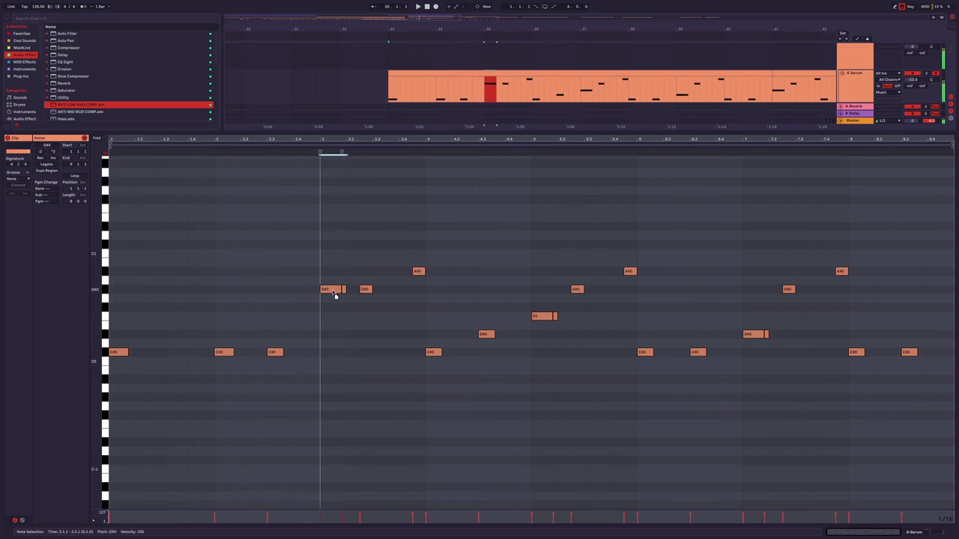
drag(321, 300, 385, 269)
key(Delete)
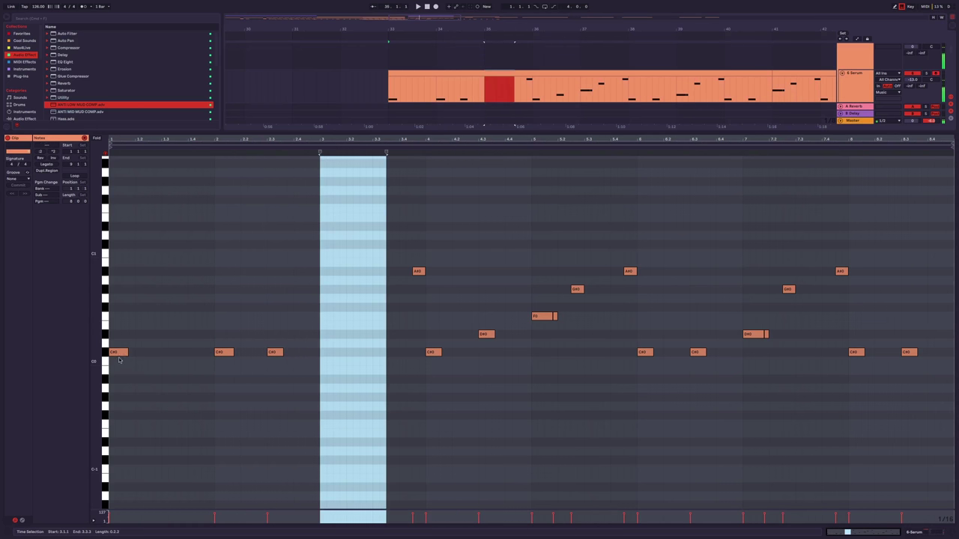
drag(322, 289, 334, 292)
click(353, 289)
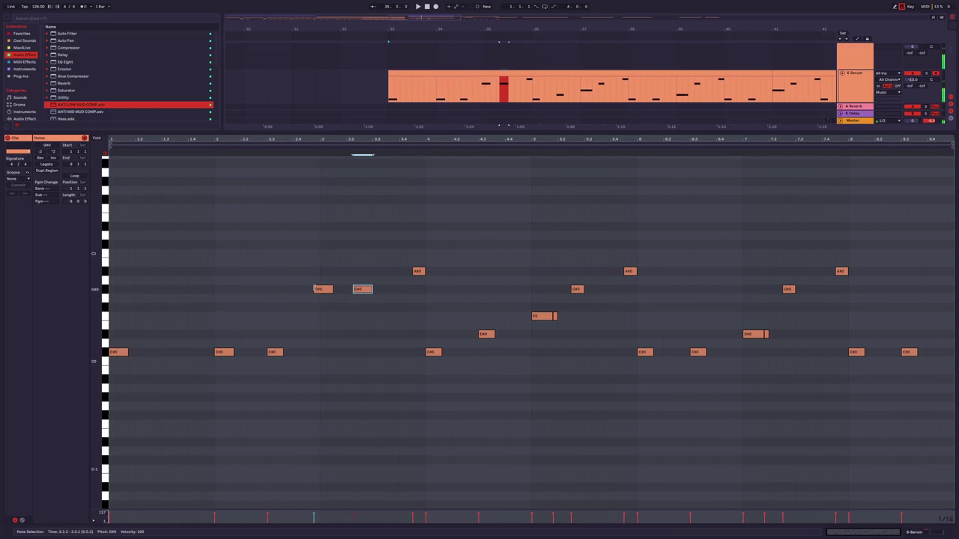
click(367, 294)
key(space)
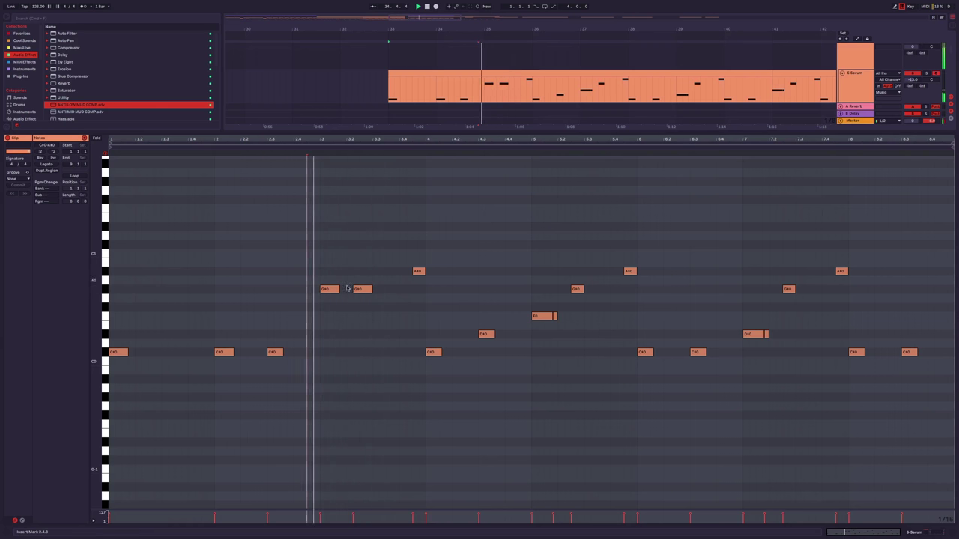
Add a G#0 note at 3.3.2, change the bar-ending A#0 to G#0 at 3.4.3, and play back.
click(383, 292)
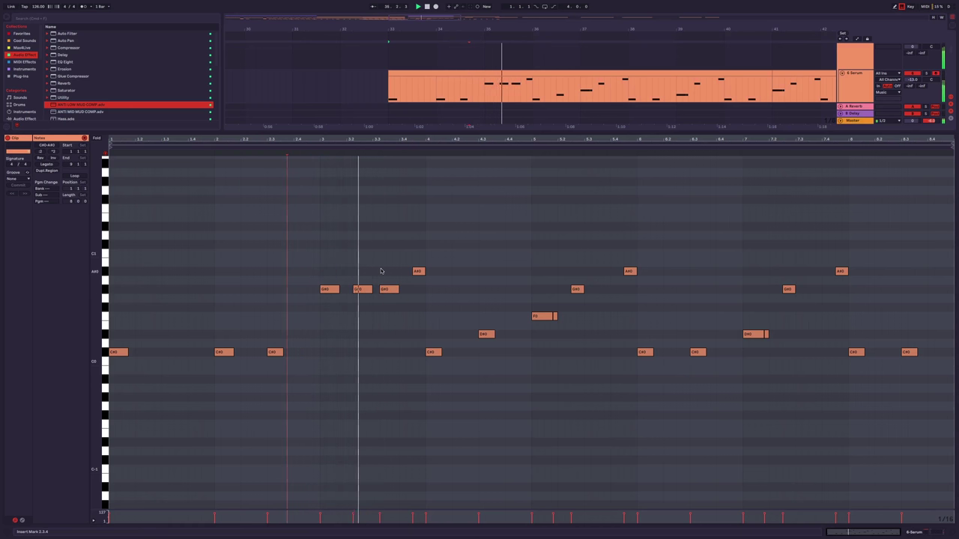
click(418, 271)
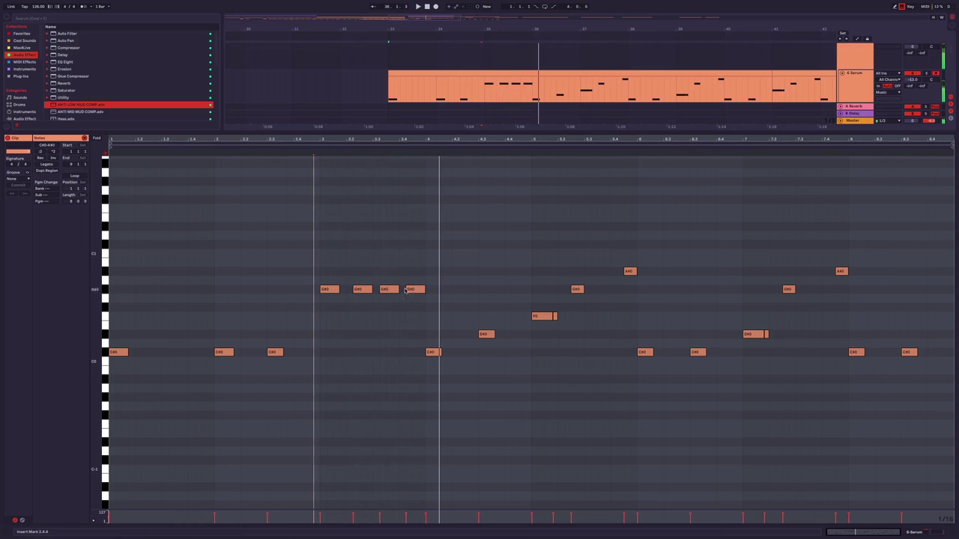
click(403, 278)
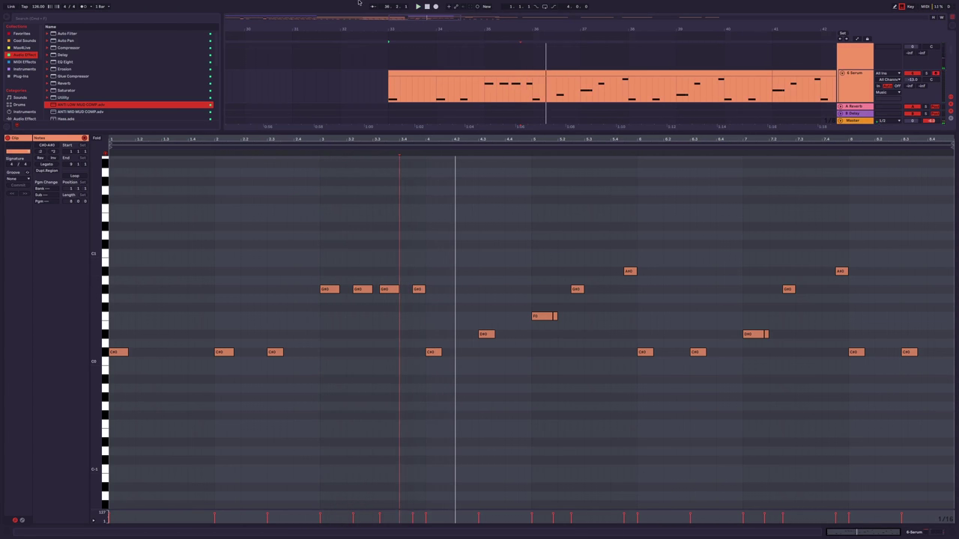
click(360, 246)
key(space)
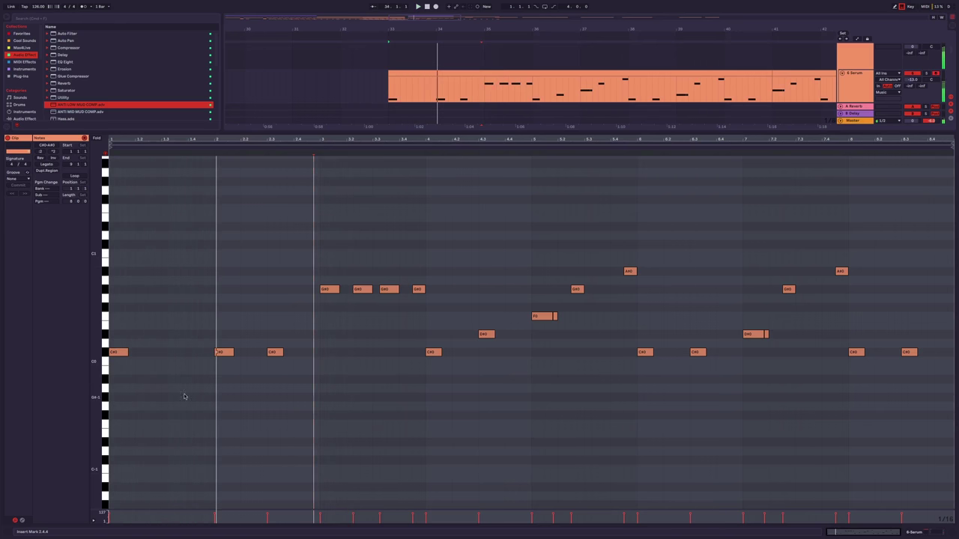
Try the opening C#0 note an octave higher at C#1, audition it and lower it back.
key(space)
click(118, 352)
key(shift+Up)
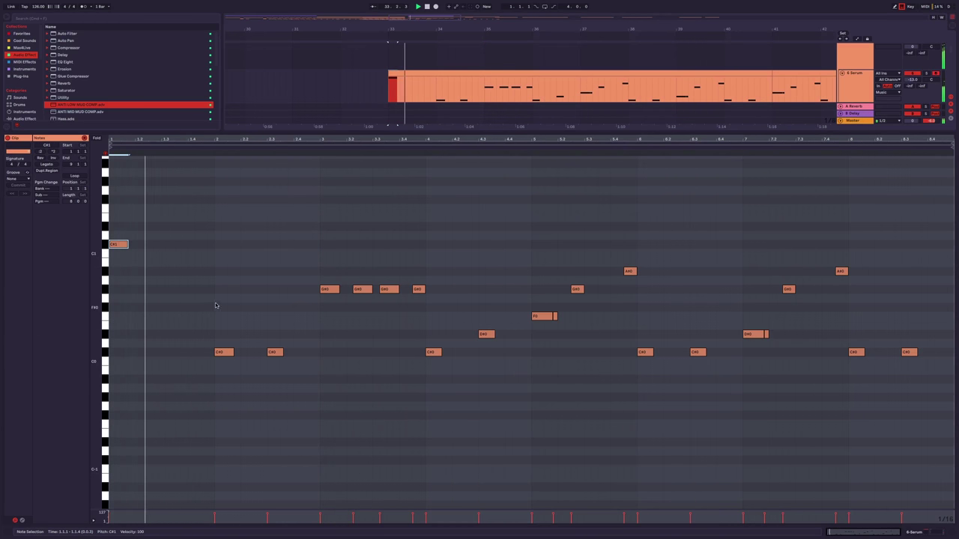
key(space)
key(space)
key(space)
key(space)
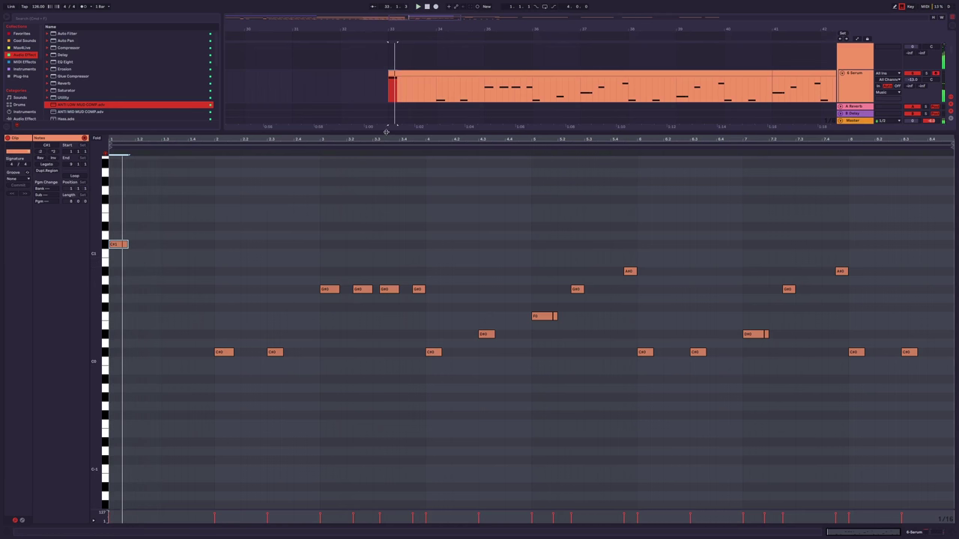
key(shift+Down)
Close the note editor, listen from bar 33 against the drums and vocals, and reopen the Serum clip's notes.
key(ctrl+alt+l)
scroll(350, 210, up, 3)
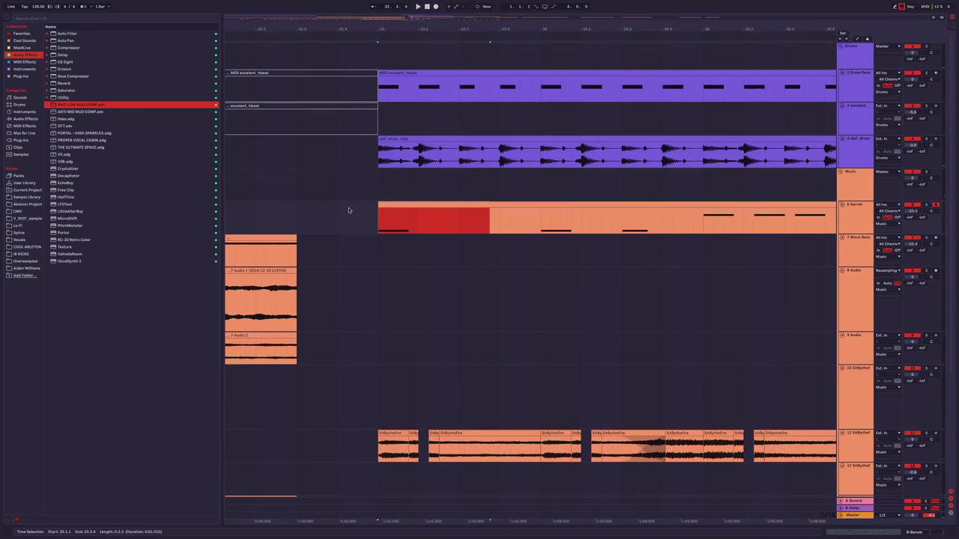
scroll(351, 185, up, 4)
click(453, 152)
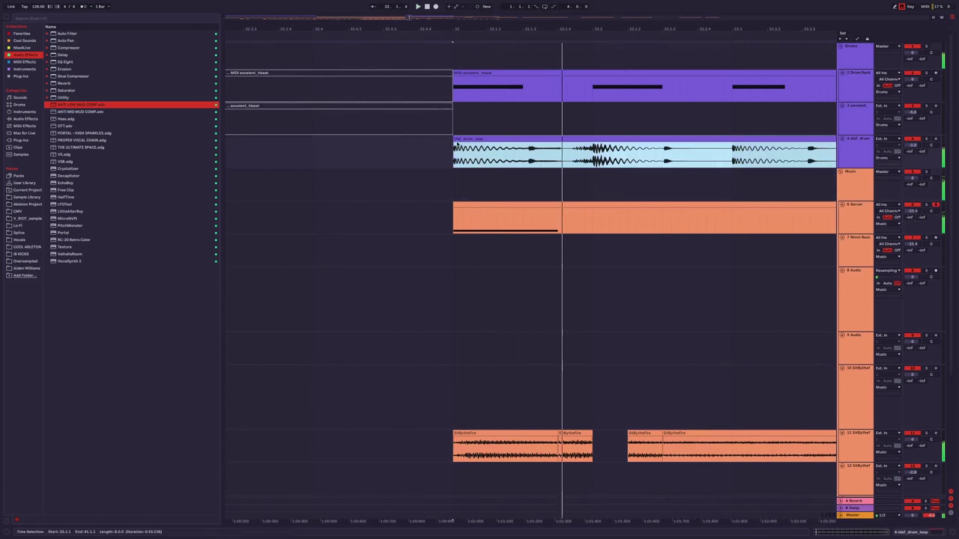
click(464, 139)
key(space)
key(minus)
key(minus)
key(minus)
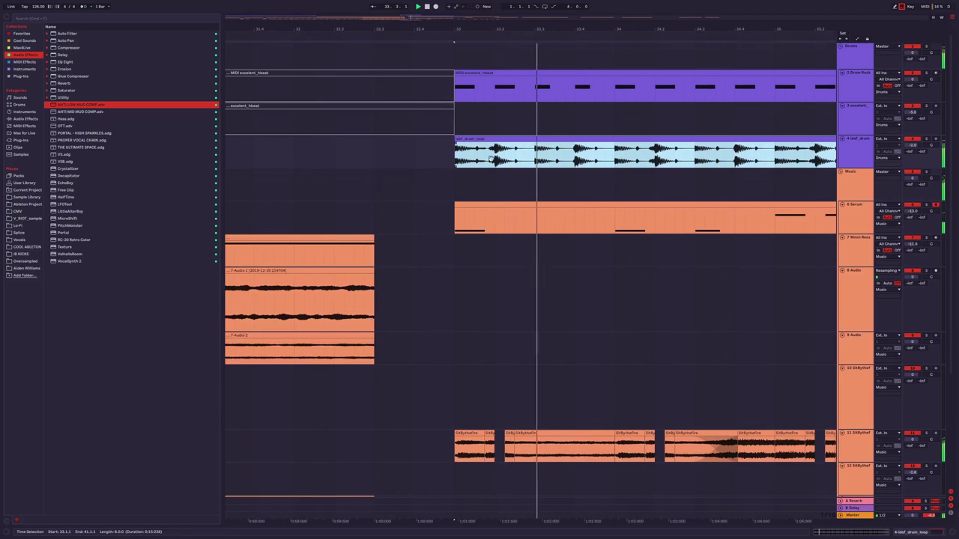
scroll(457, 210, down, 5)
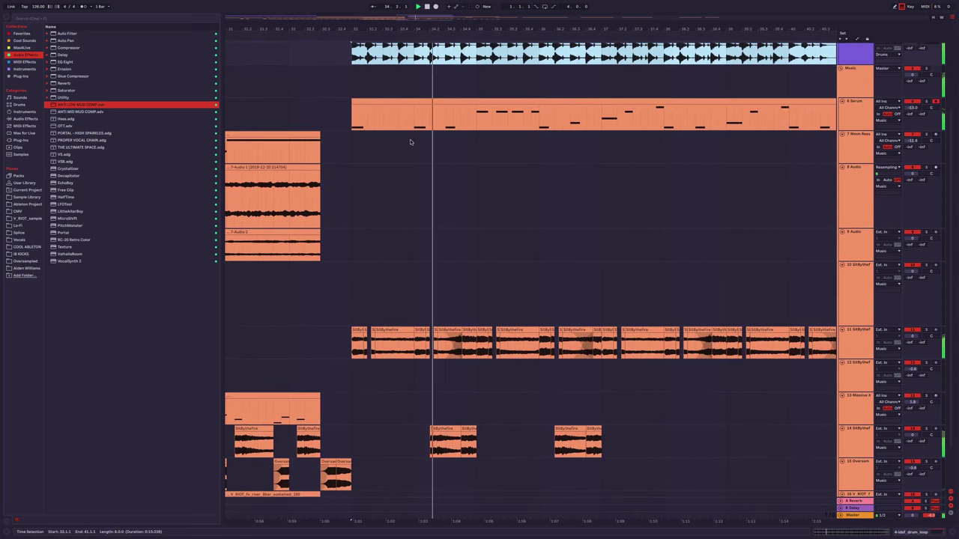
double_click(460, 117)
click(188, 338)
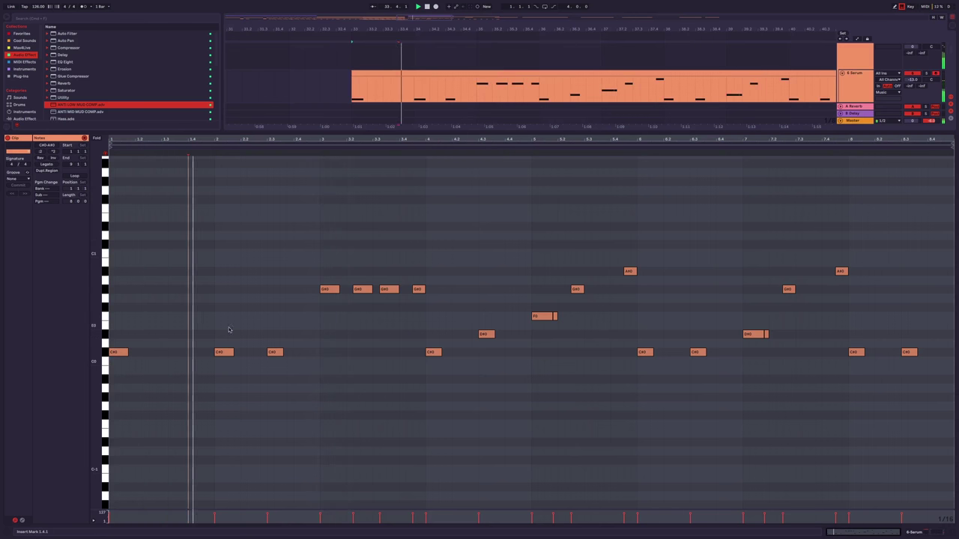
Try moving the C#0 at 2.3.1 to G#0 at 2.3.3, and place another C#0 back at 2.3.1.
drag(276, 353, 290, 345)
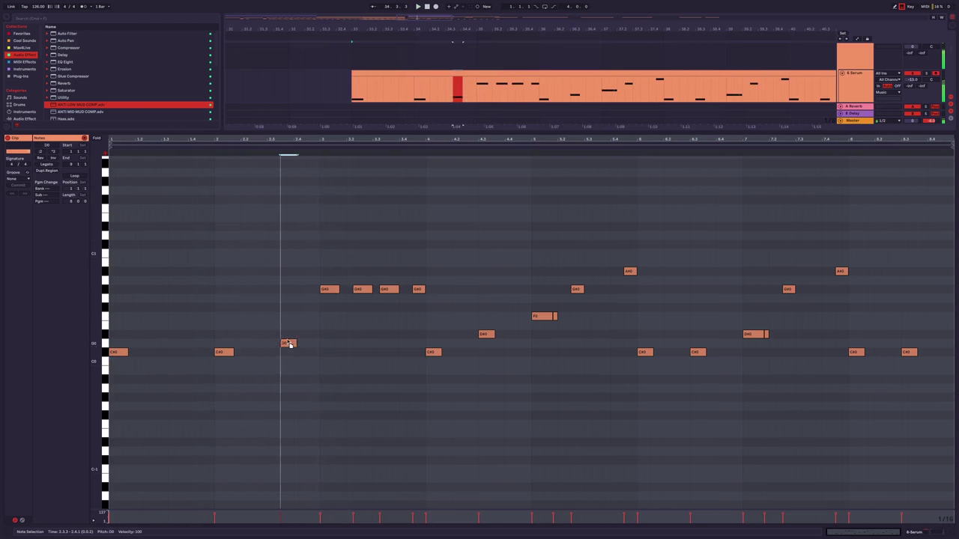
key(space)
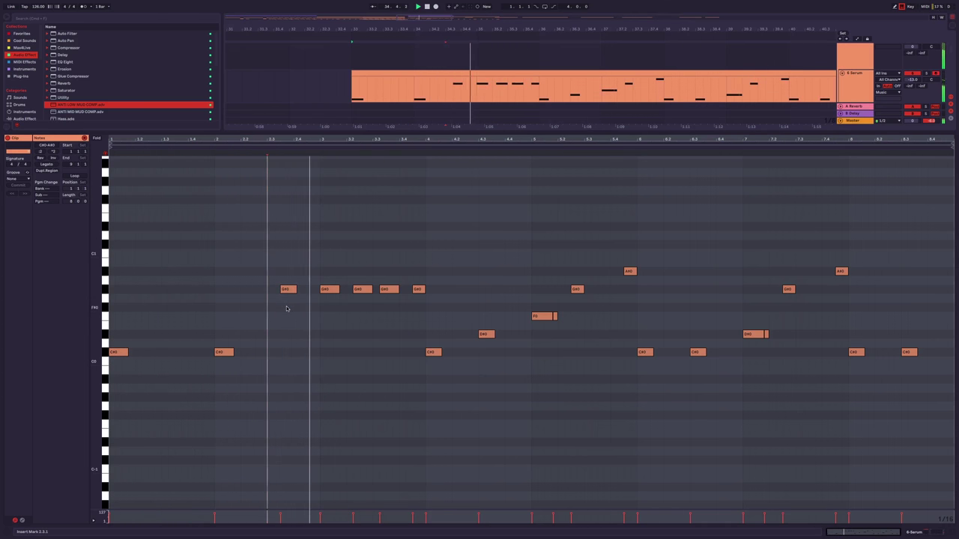
key(space)
double_click(281, 343)
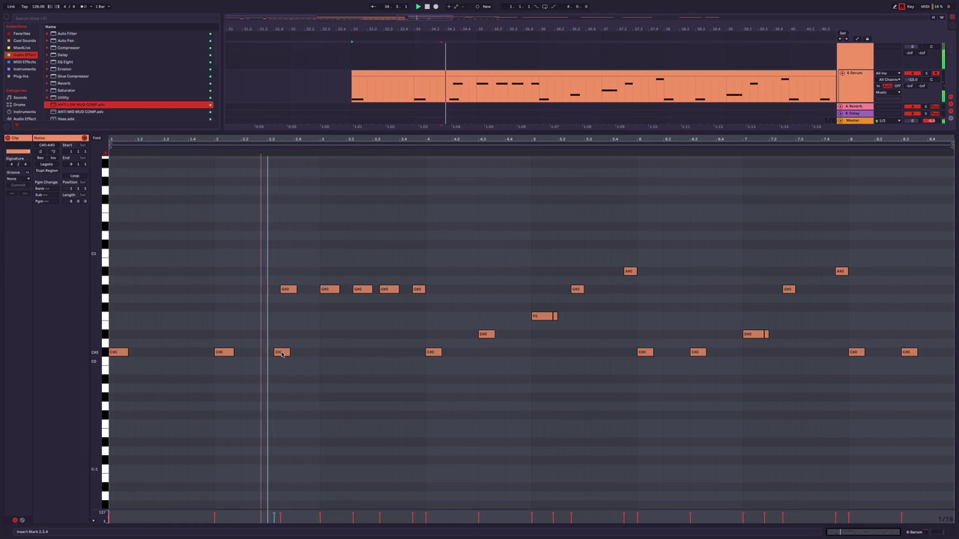
drag(283, 354, 280, 361)
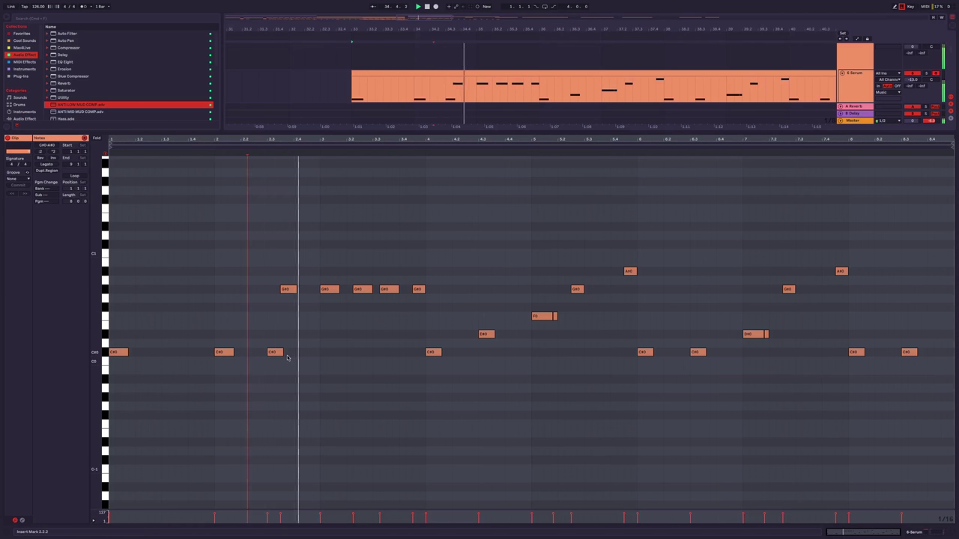
Try copying the G#0 in bar 2 up to A#0, shift the copy to 2.4.2 and play back.
click(288, 289)
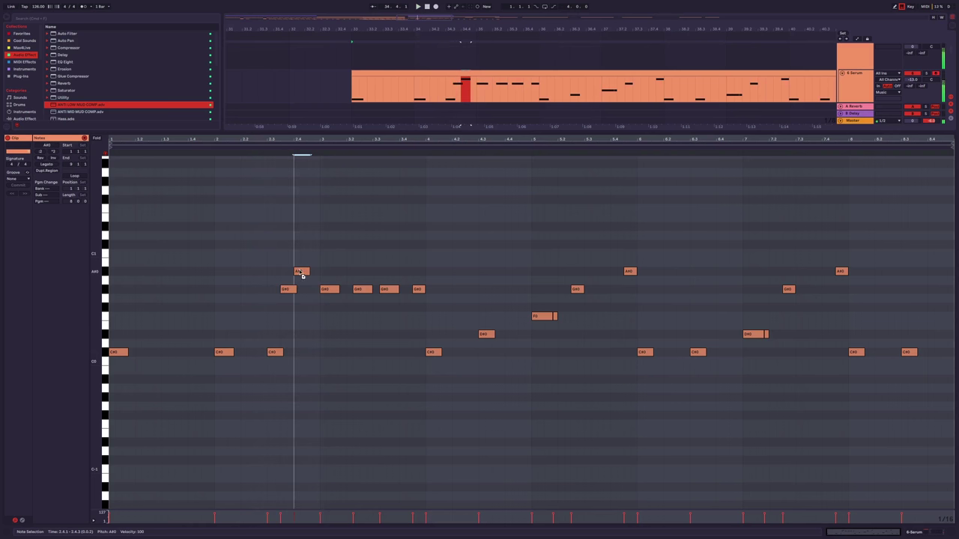
click(255, 281)
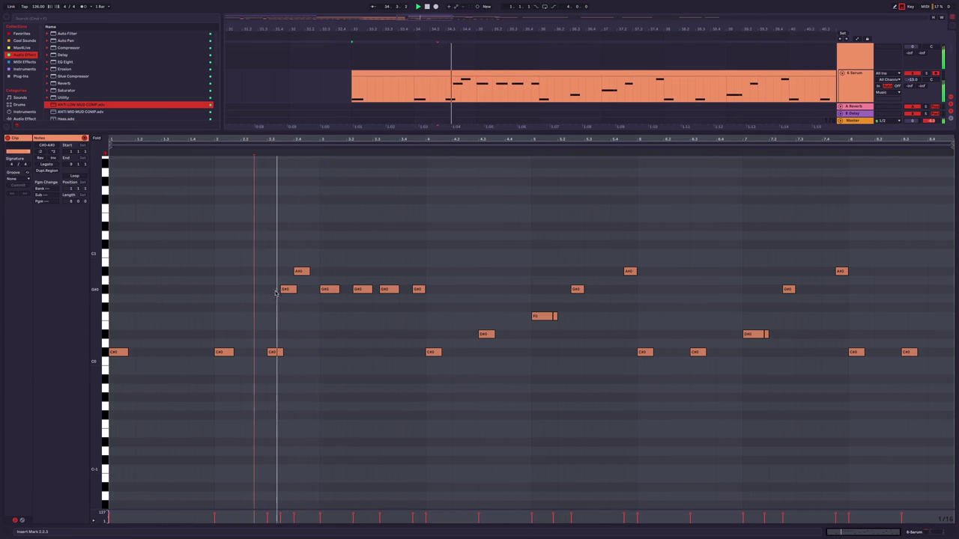
drag(305, 273, 307, 275)
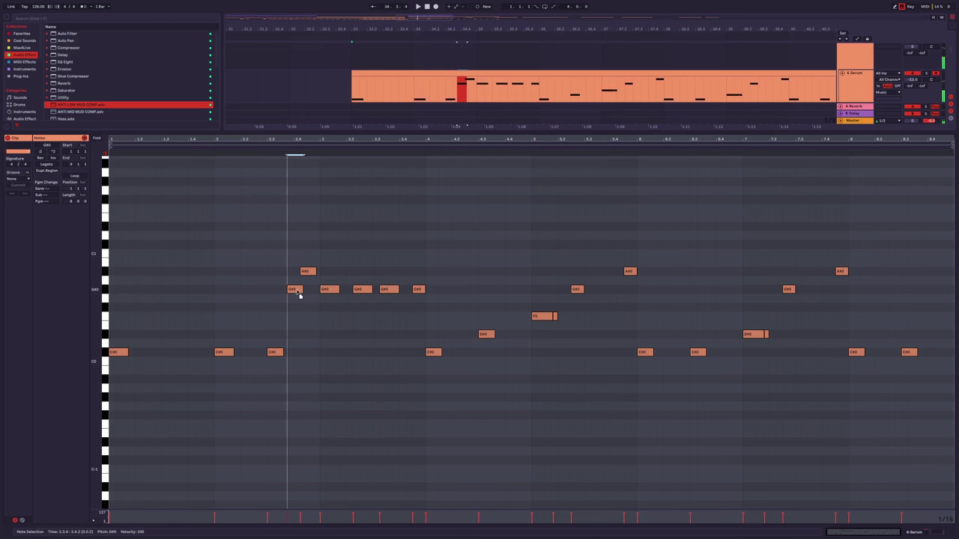
click(260, 294)
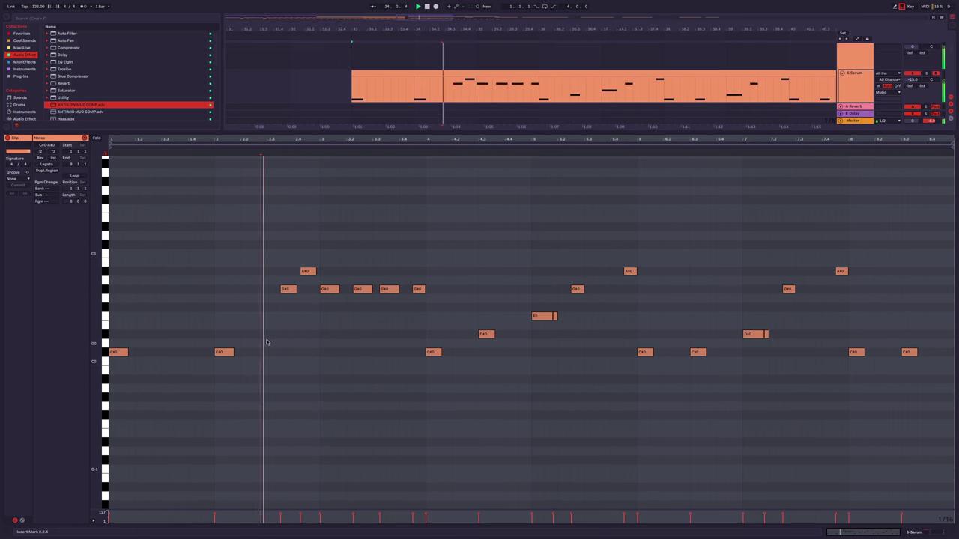
Delete the note fill at the end of bar 2 and copy the bar's opening C#0 to 2.3.1.
drag(316, 335, 276, 256)
key(Delete)
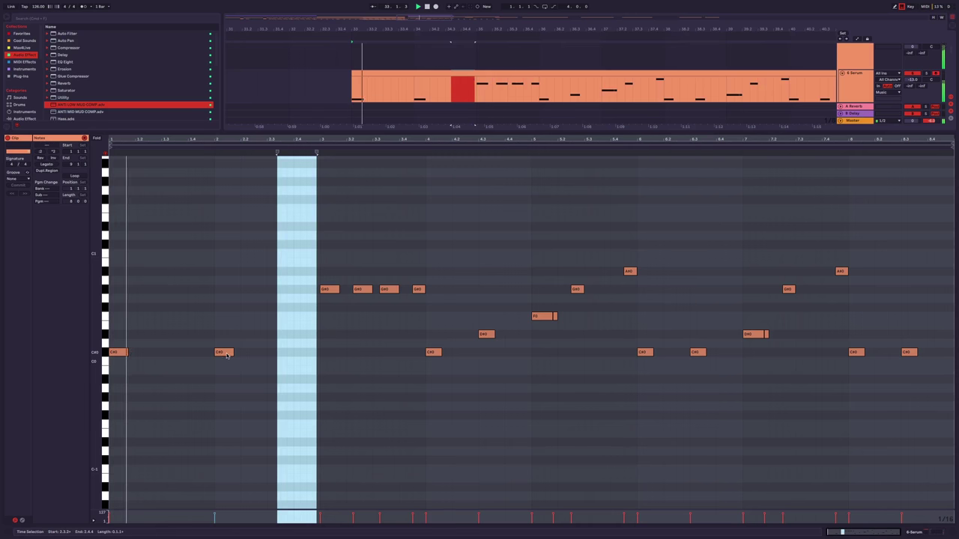
drag(227, 355, 280, 355)
click(281, 330)
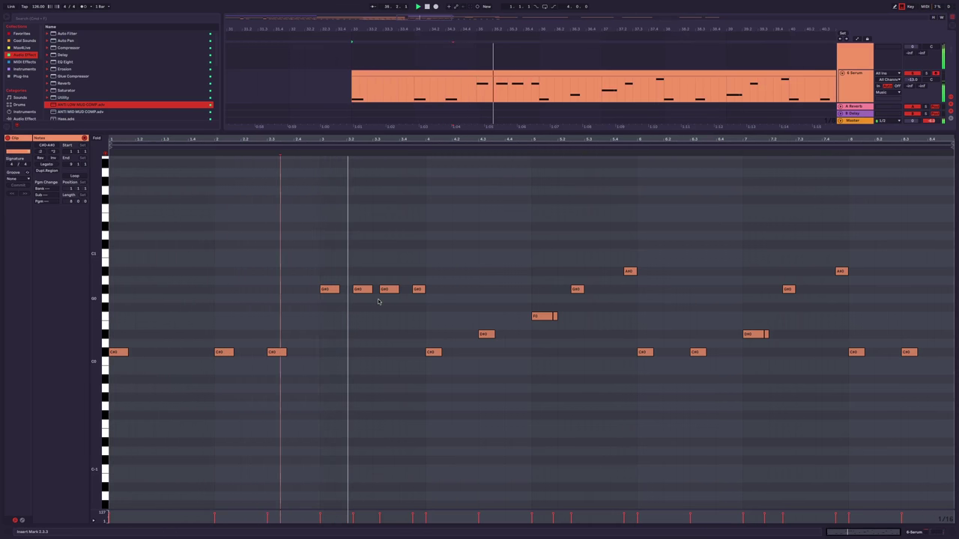
Delete the two middle G#0 notes of bar 3, at 3.2.2 and 3.3.2.
click(362, 289)
key(Delete)
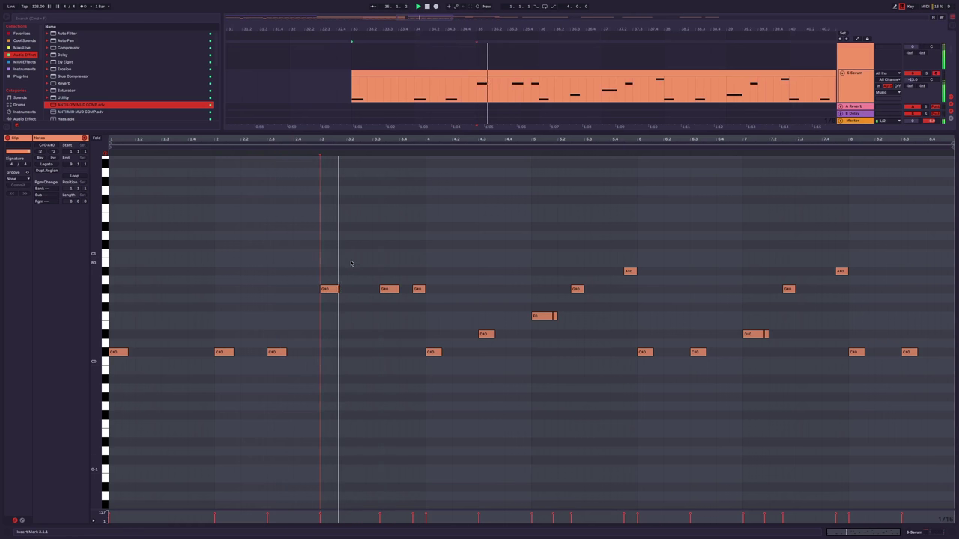
click(389, 289)
key(Delete)
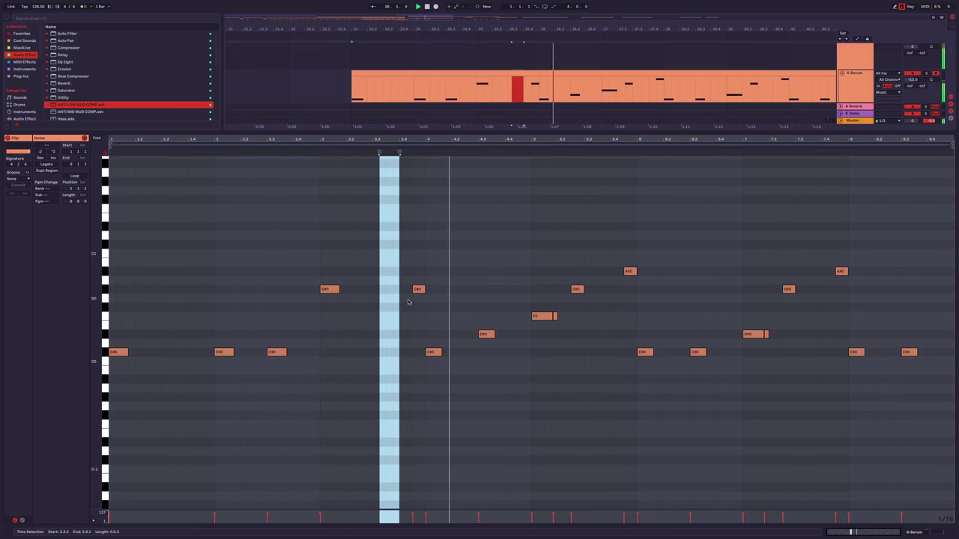
Replace the notes in bar 4 with G#0 notes at 4.1.1 and 4.3.1, and play the clip back.
double_click(440, 308)
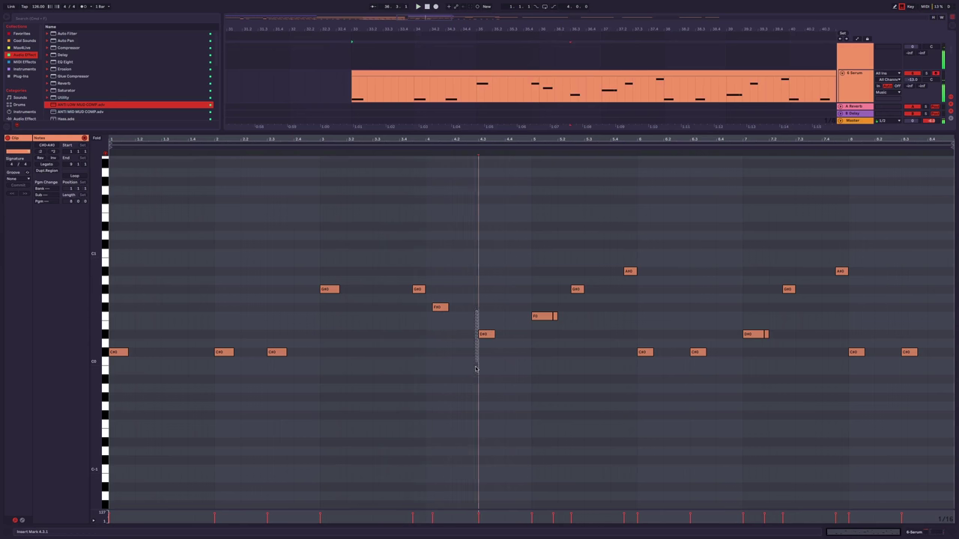
drag(492, 304, 439, 354)
key(Delete)
drag(316, 370, 329, 294)
click(121, 356)
click(380, 254)
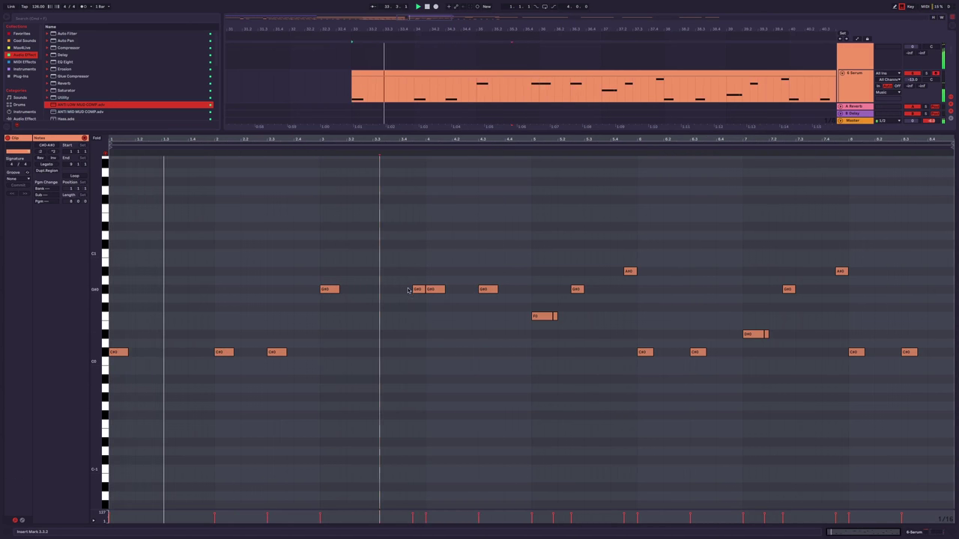
Delete the G#0 at 3.4.3 just before bar 4 and play back the revised bass line.
click(418, 289)
key(Delete)
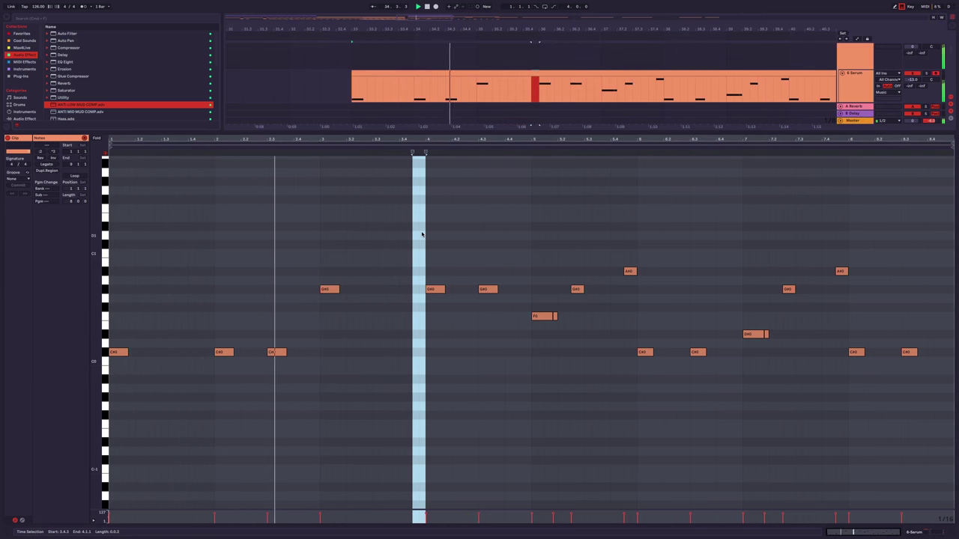
click(418, 239)
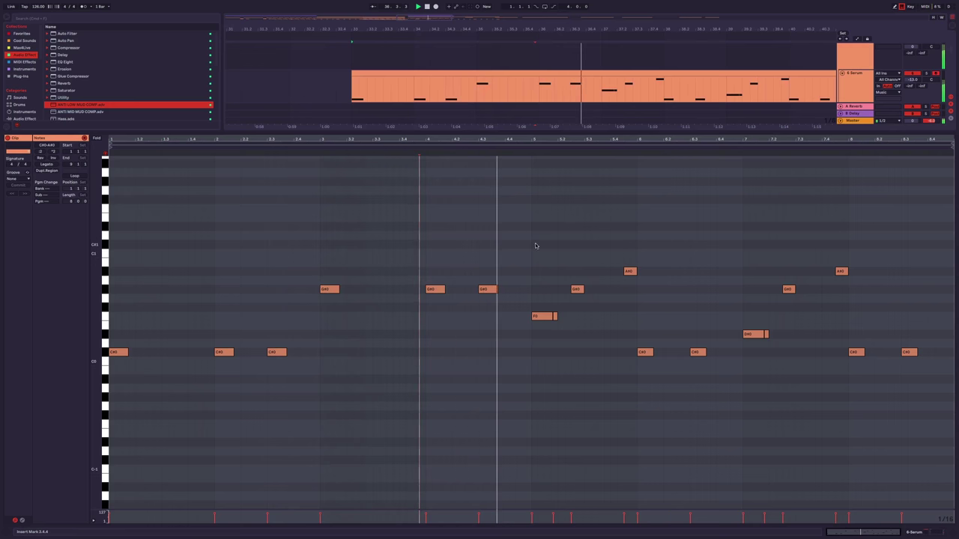
Duplicate the first four bars of the Serum bass line to bar 37 and consolidate bars 33 to 41 into one clip.
drag(601, 83, 370, 80)
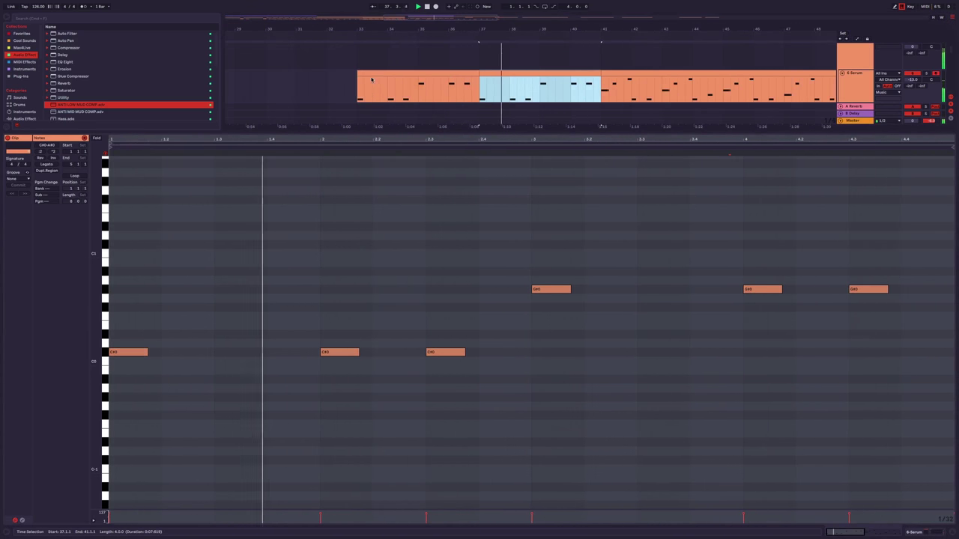
shift+click(371, 80)
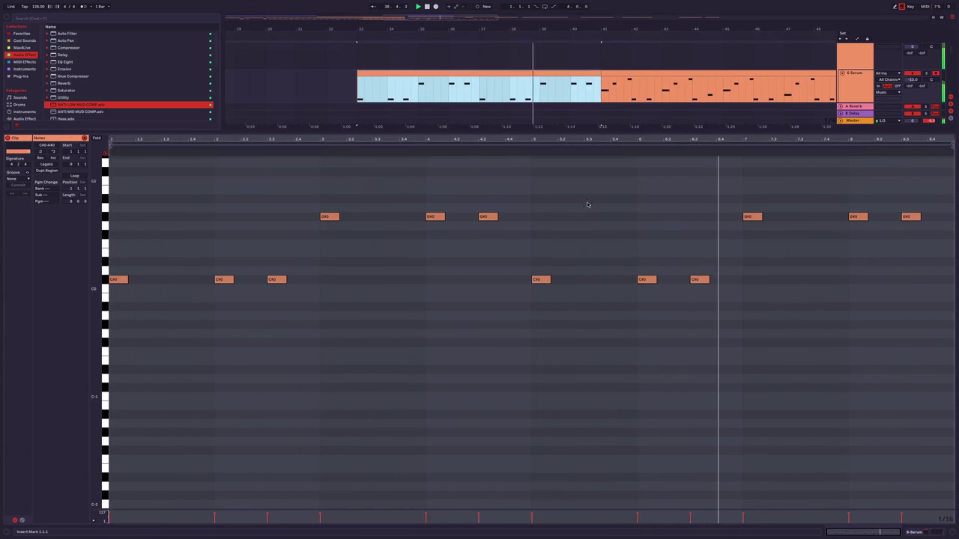
Lower the three G#0 notes in bars 7 and 8 of the bass clip to F0 and play it back.
drag(754, 232, 775, 235)
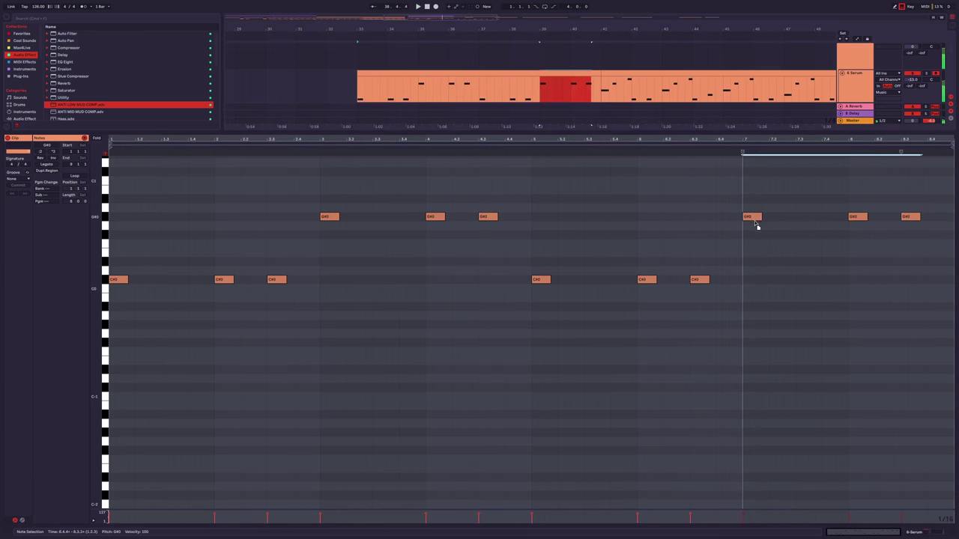
click(673, 237)
key(space)
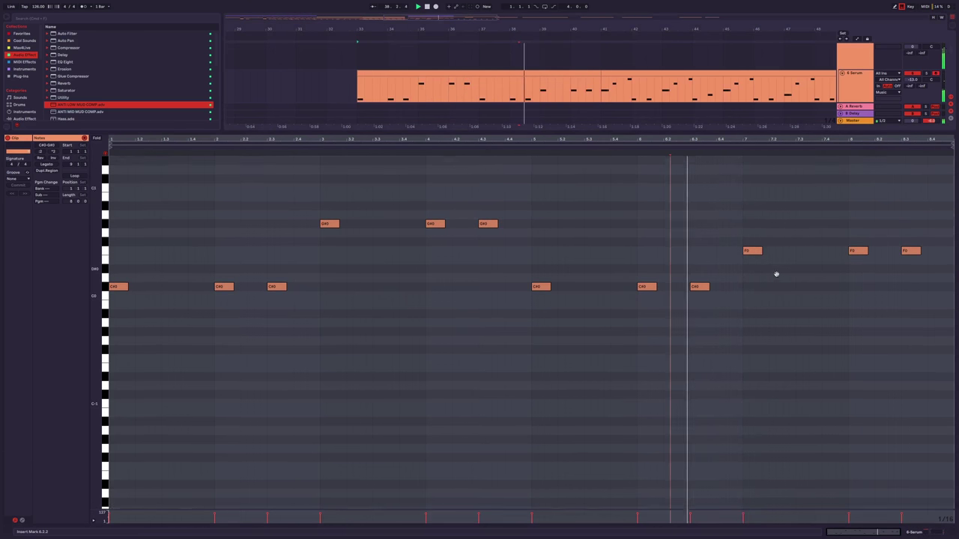
Lower the two bass notes in bar 8 to D#0 and play back the result in the arrangement.
scroll(774, 274, up, 1)
click(796, 278)
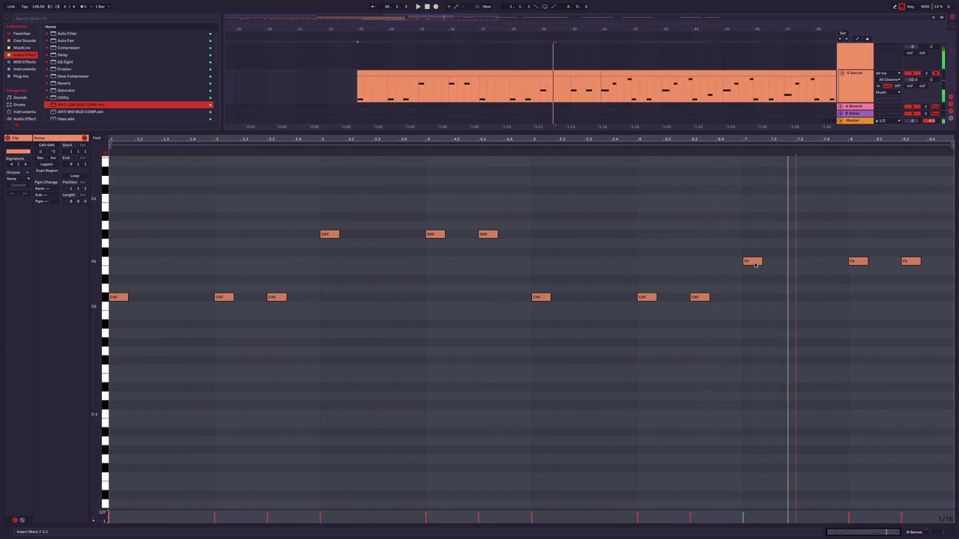
click(756, 261)
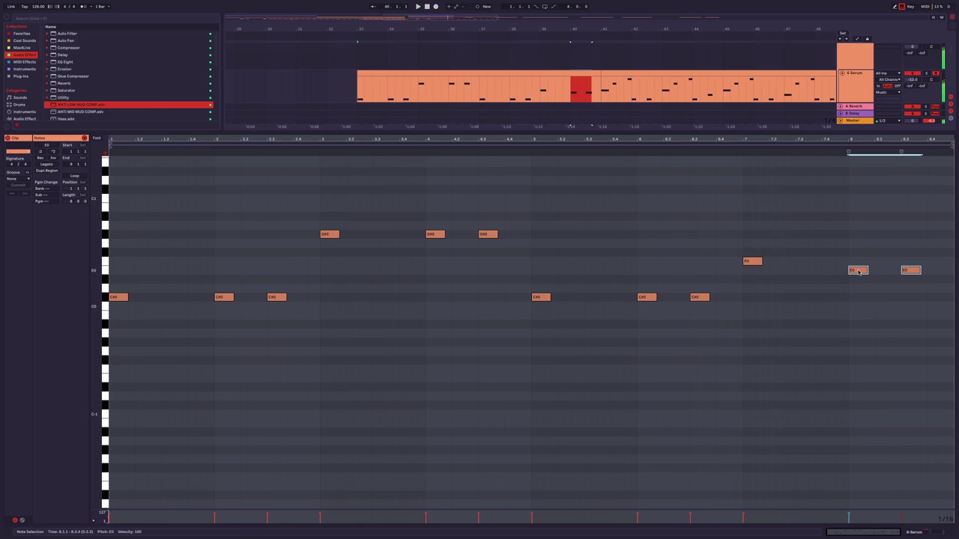
double_click(742, 133)
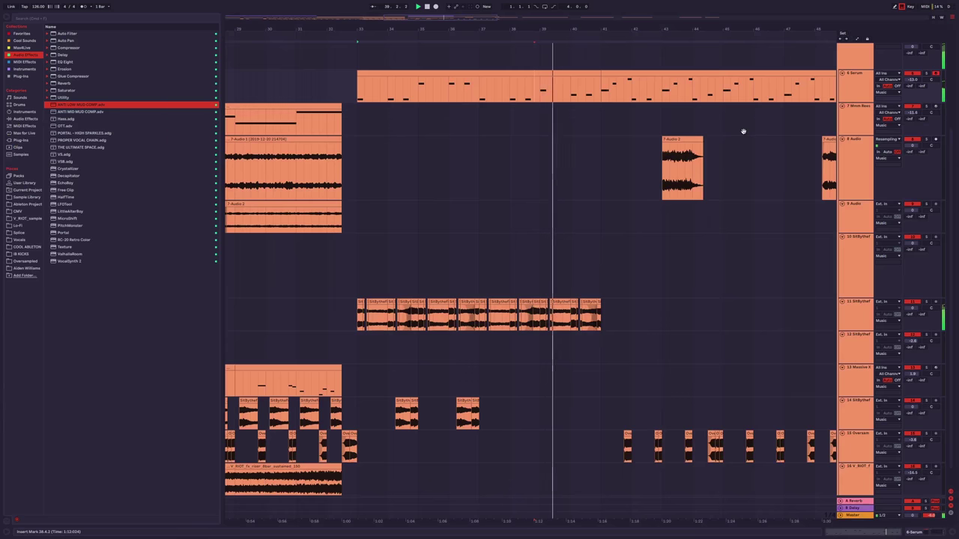
Move EQ Eight behind the two mud compressors on vocal chop track 11, set its low cut to 141 Hz and play it back.
click(938, 533)
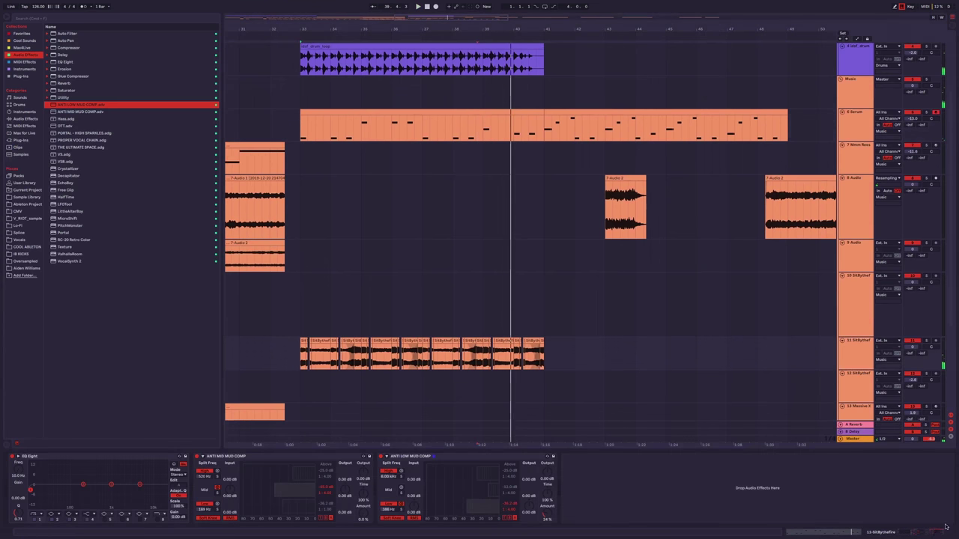
drag(117, 455, 567, 490)
key(space)
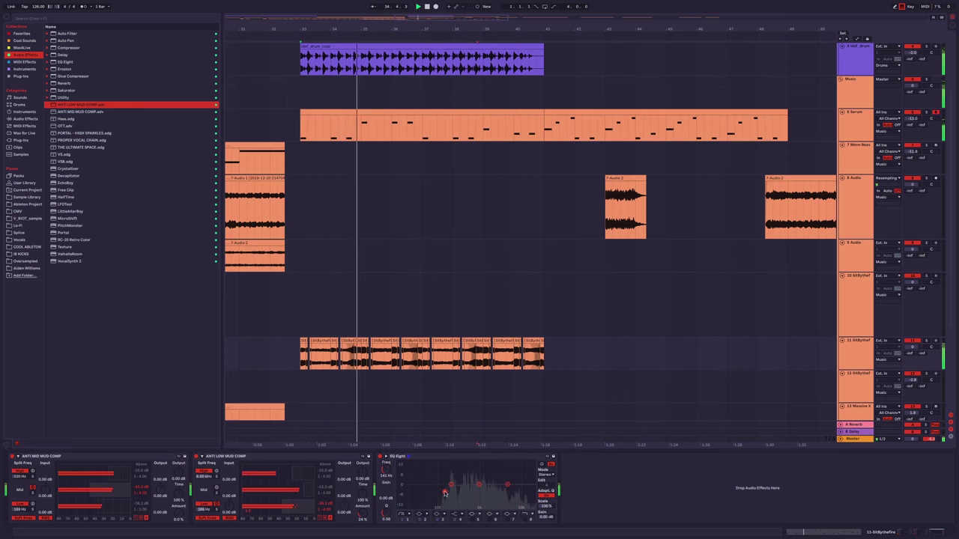
Duplicate the track 14 vocal chops from 33.1.1–37.1.1 into the following four bars.
scroll(435, 402, down, 3)
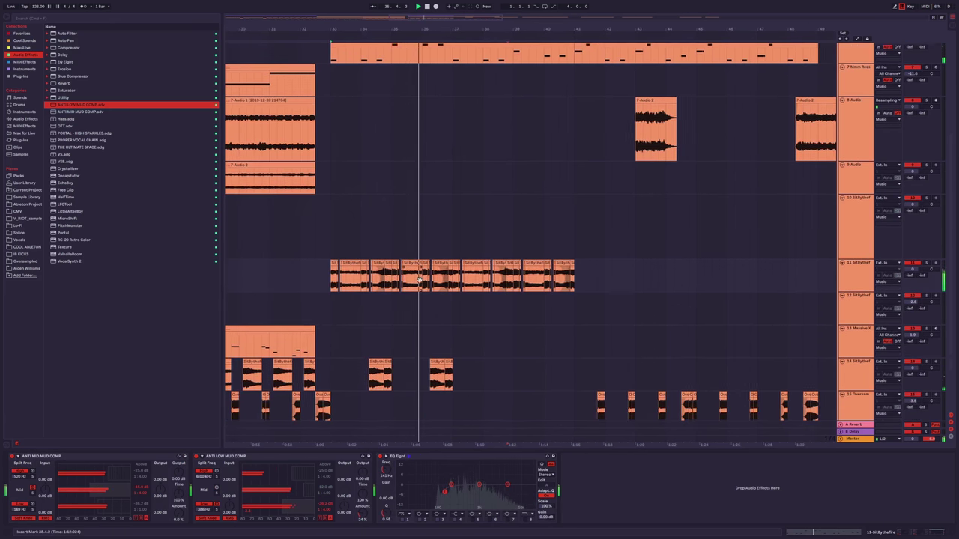
scroll(405, 282, down, 1)
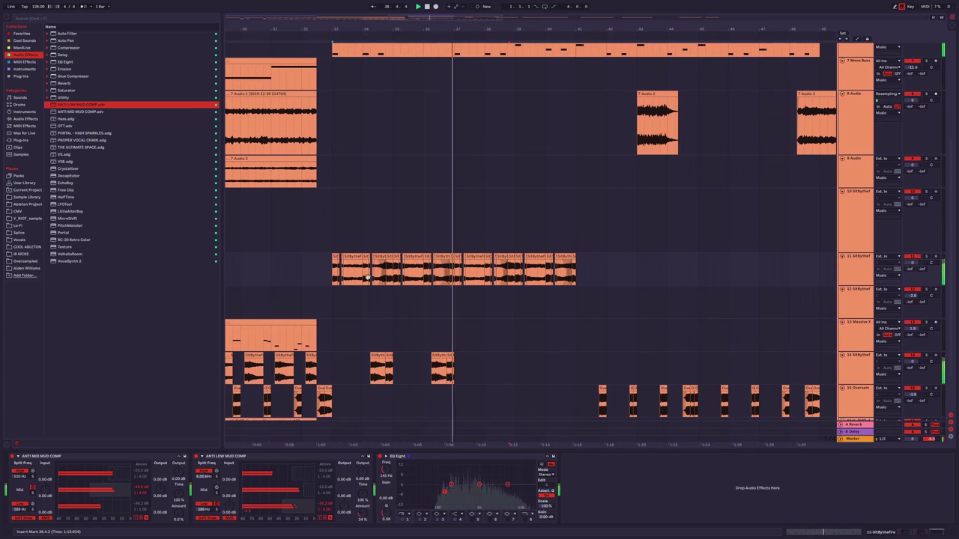
scroll(385, 274, down, 2)
drag(464, 345, 355, 348)
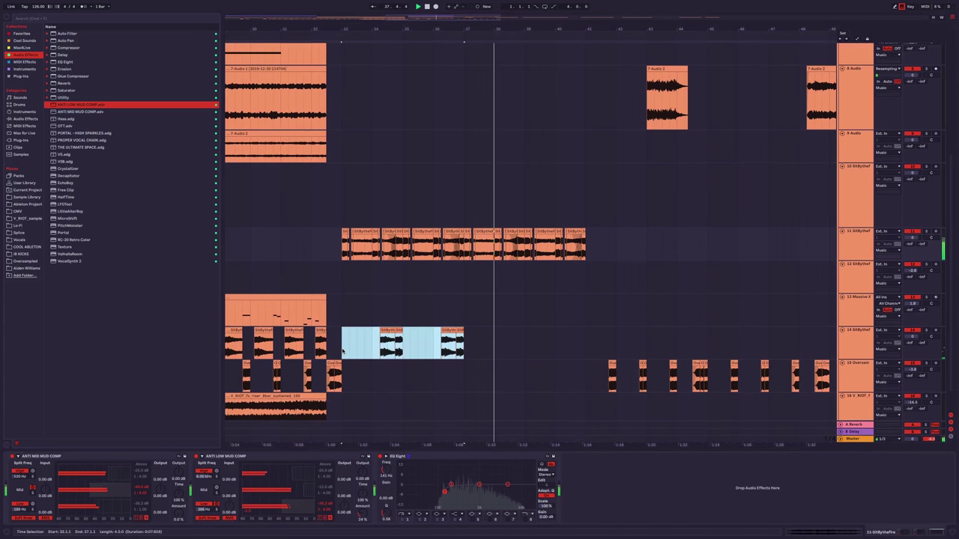
key(ctrl+d)
Stretch the bass F0 across all of bar 7 and replace the bar 8 notes with one bar-long D#0, playing back the change.
scroll(402, 302, down, 2)
scroll(403, 272, up, 5)
scroll(428, 235, up, 1)
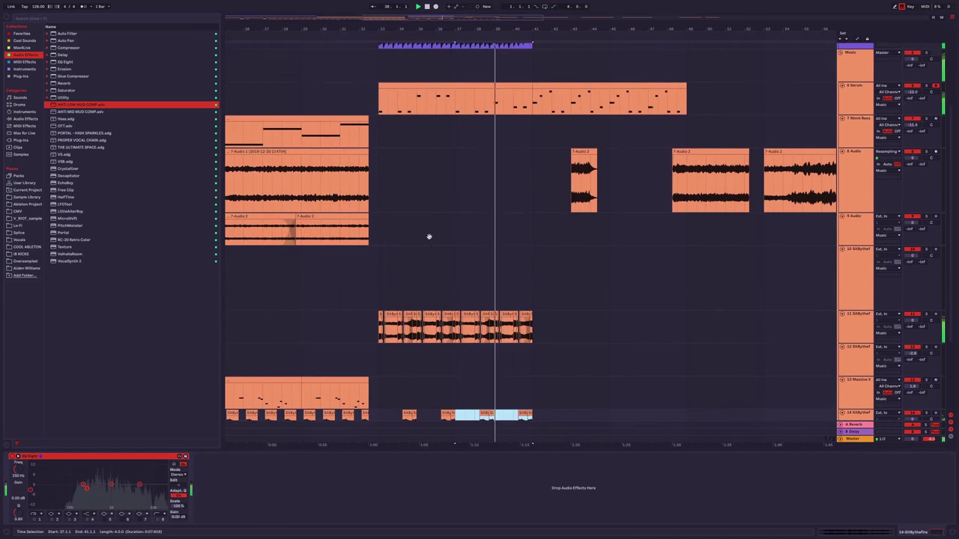
scroll(426, 343, up, 6)
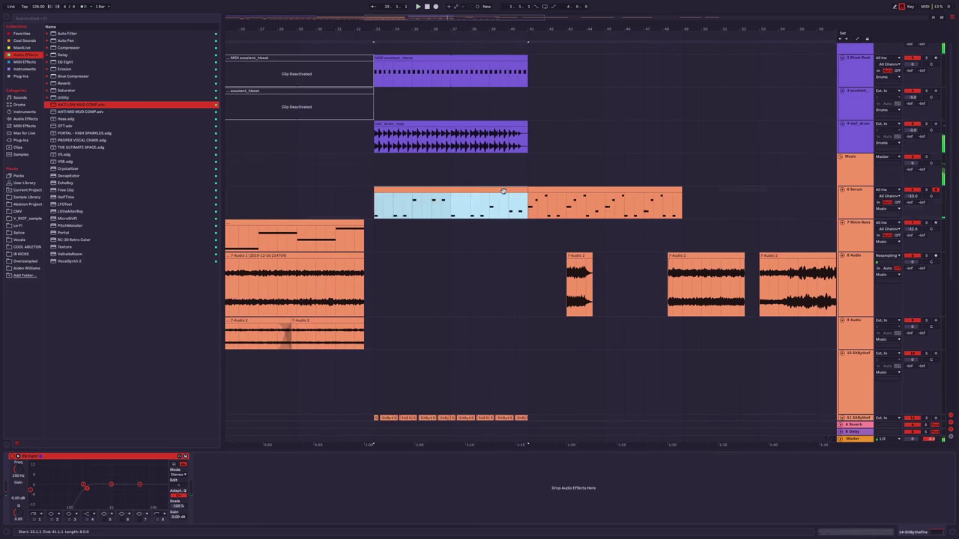
double_click(472, 202)
drag(763, 263, 784, 261)
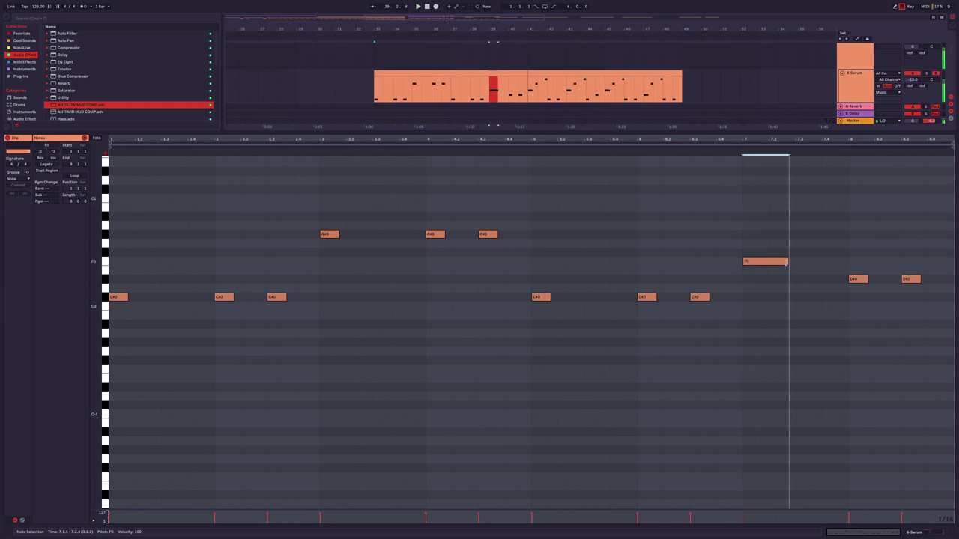
click(695, 240)
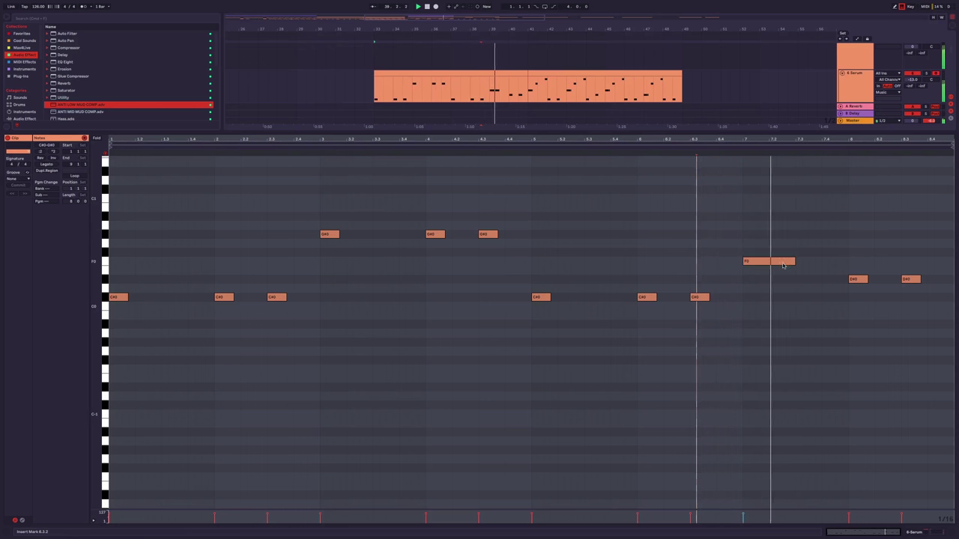
drag(800, 261, 954, 278)
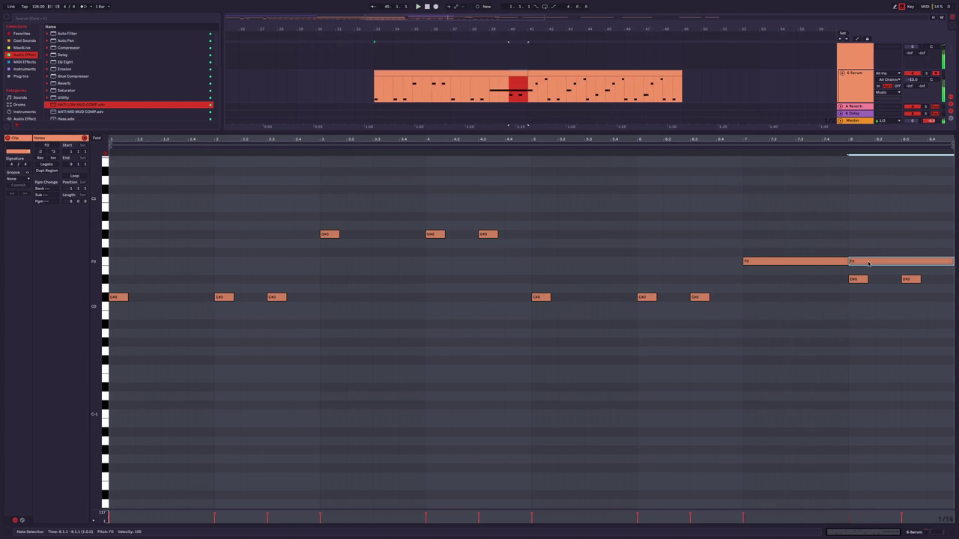
key(ctrl+alt+l)
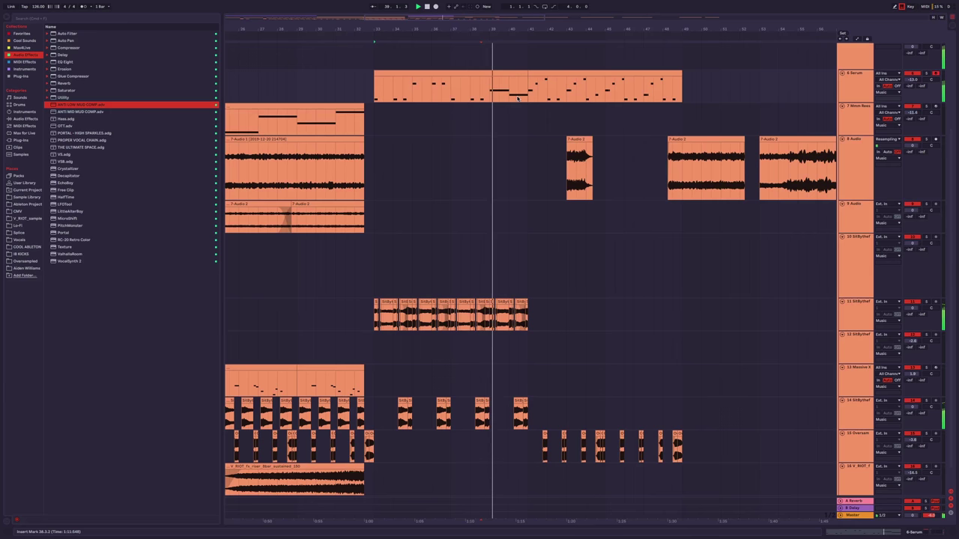
click(485, 132)
drag(488, 254, 519, 186)
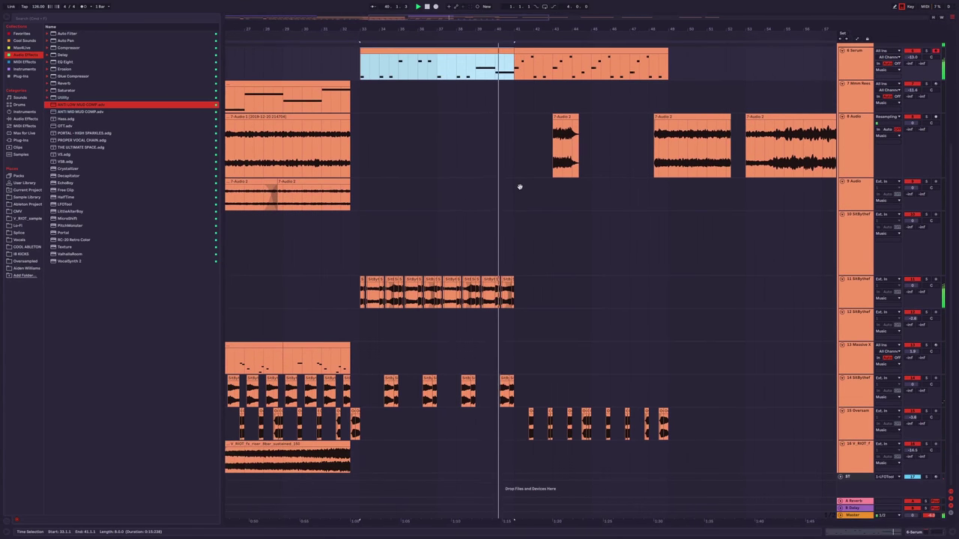
Shorten the Drum Rack MIDI clip to end at 40.2.1 and play back the transition.
scroll(497, 170, up, 3)
click(496, 163)
scroll(495, 163, up, 3)
scroll(492, 302, up, 3)
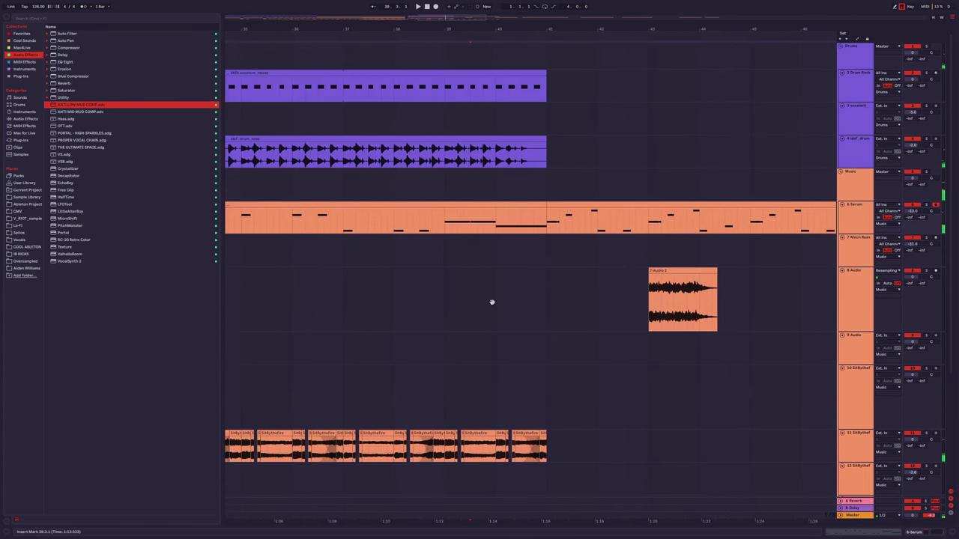
drag(508, 100, 571, 98)
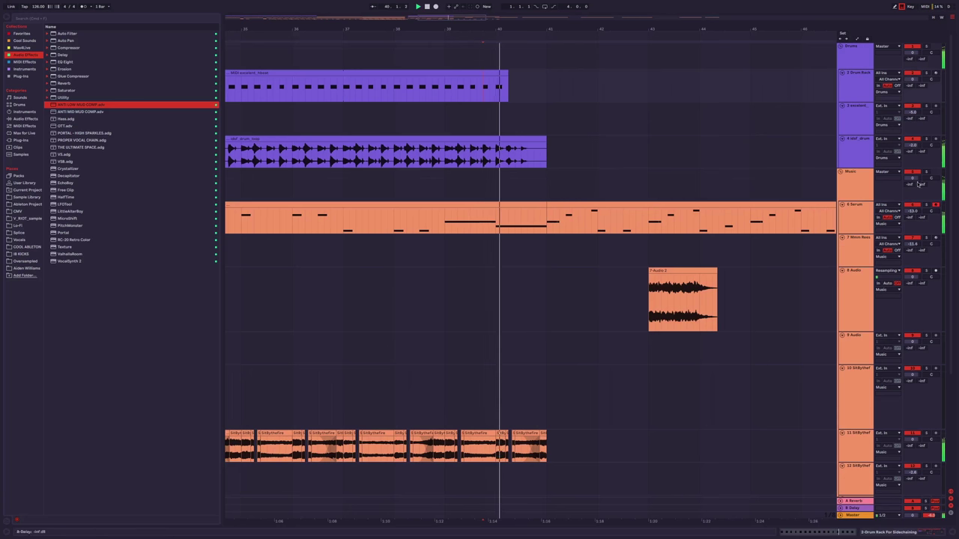
Show automation and move the Music group's LFOTool Device On switch-off to 40.1.1, playing back the change.
key(a)
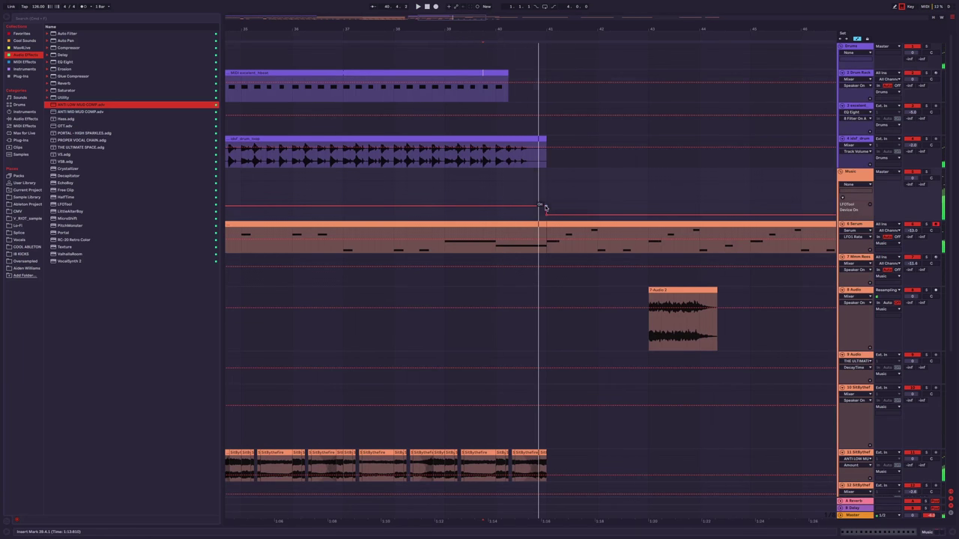
click(477, 191)
key(space)
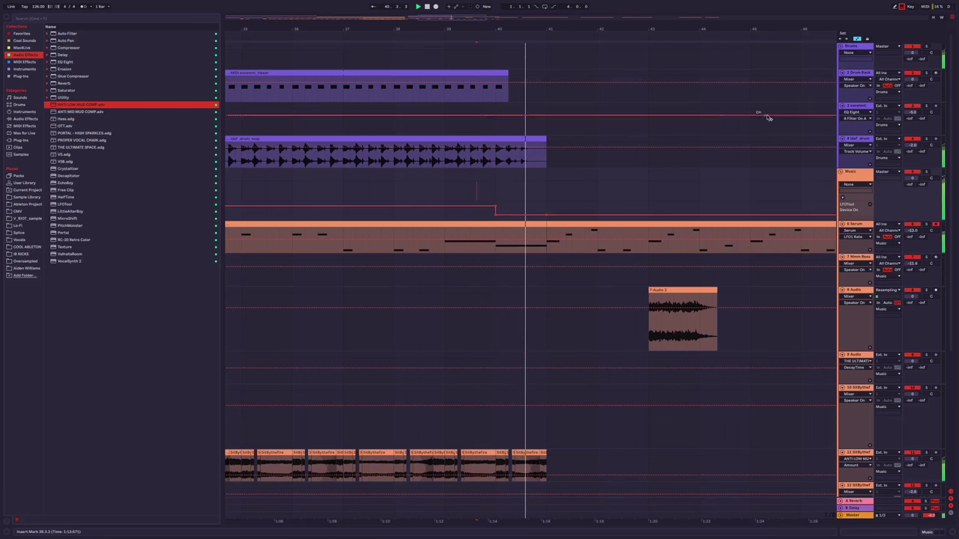
Trim the idef_drum_loop clip, try a slice copied from 37.1.1 at its end, and delete it so the loop ends at 40.1.1.
drag(546, 142, 502, 140)
click(448, 157)
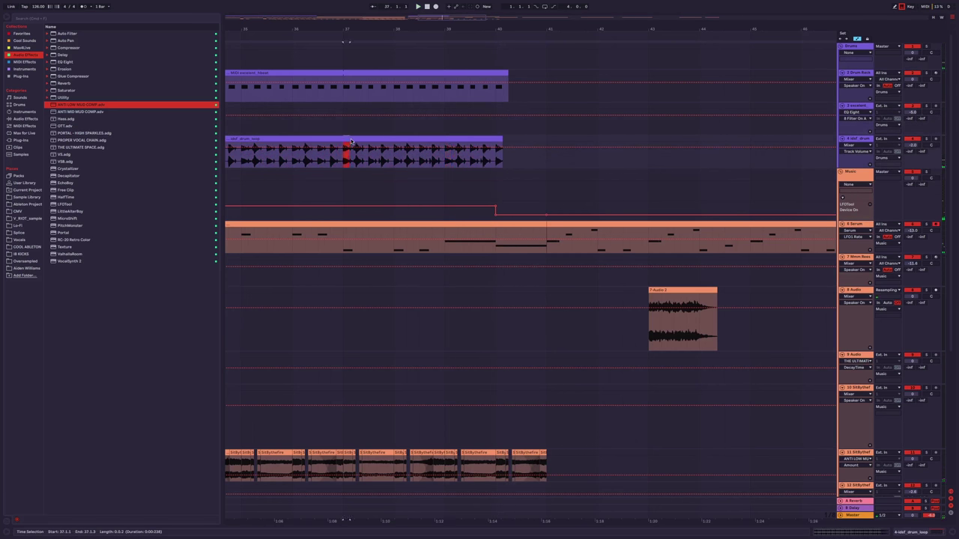
mouse_move(345, 139)
mouse_down()
mouse_move(508, 141)
mouse_move(491, 141)
mouse_move(500, 140)
mouse_move(496, 154)
mouse_up()
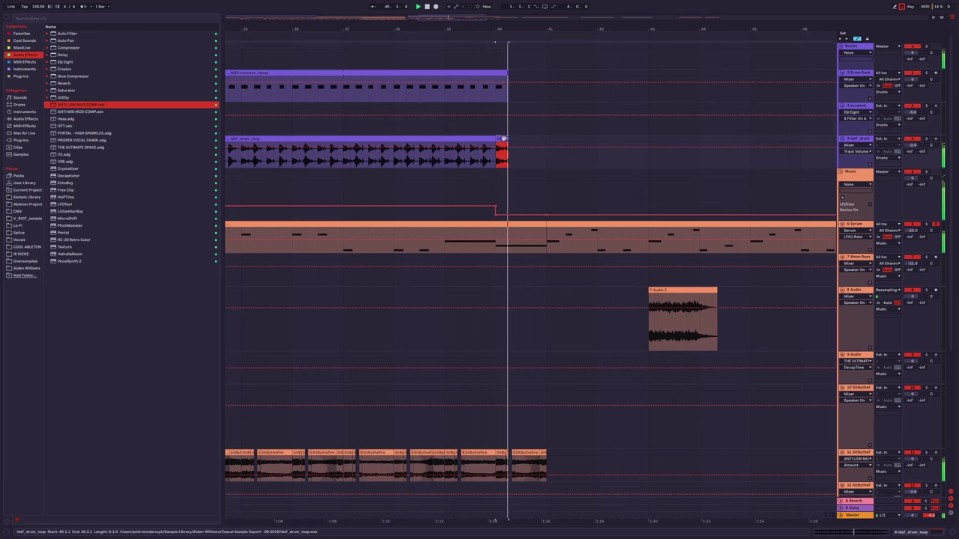
key(Delete)
Audition earlier hits in the drum loop, copy the short slice at 34.3.1 to 40.1.1, and play back the ending.
click(292, 163)
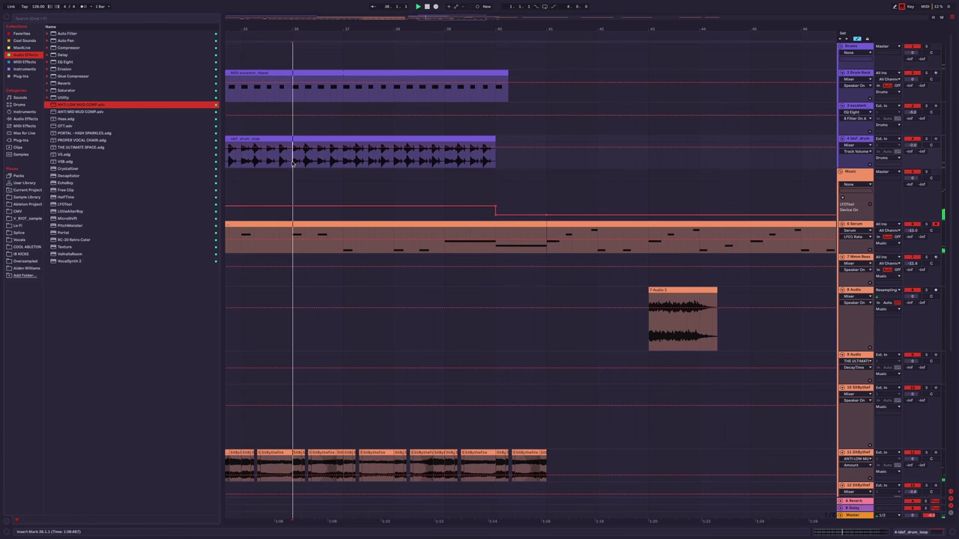
click(239, 161)
scroll(328, 158, left, 3)
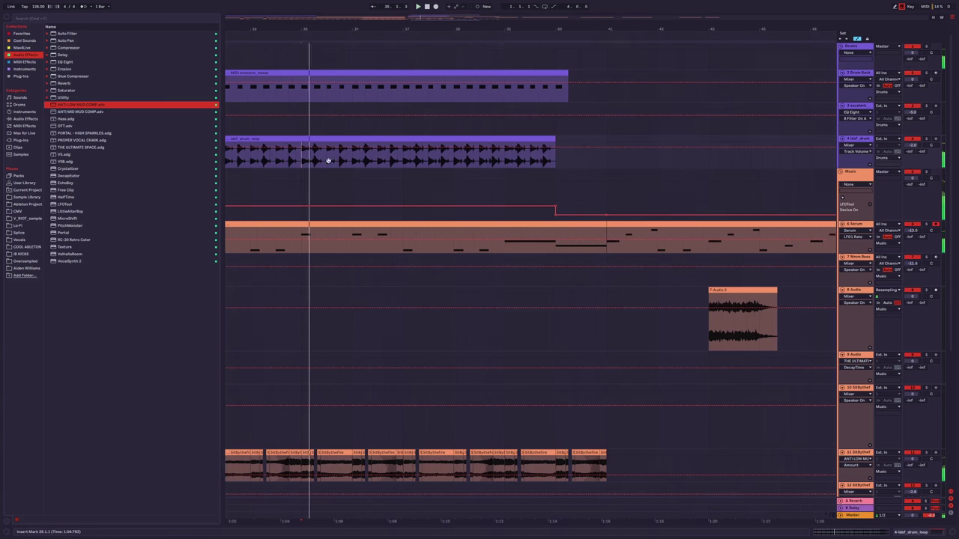
click(238, 161)
key(space)
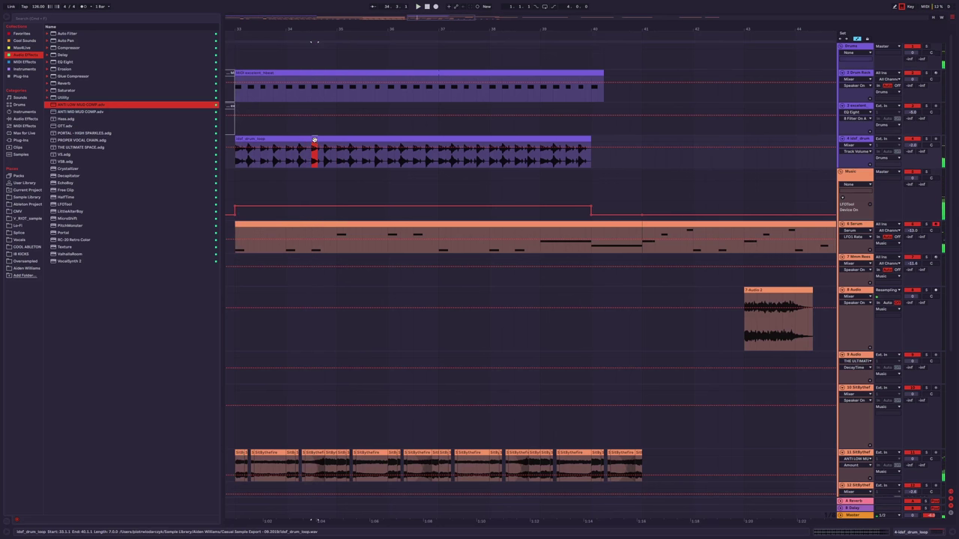
click(574, 143)
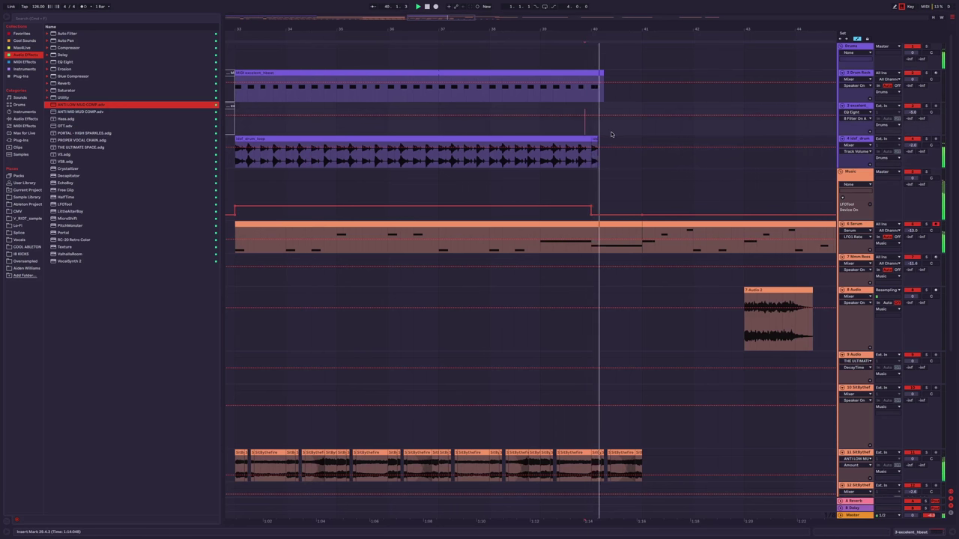
Play back the section from bar 33 and shorten the bass clip's F0 at the start of bar 7 to about three sixteenths.
scroll(614, 188, down, 5)
scroll(480, 247, down, 1)
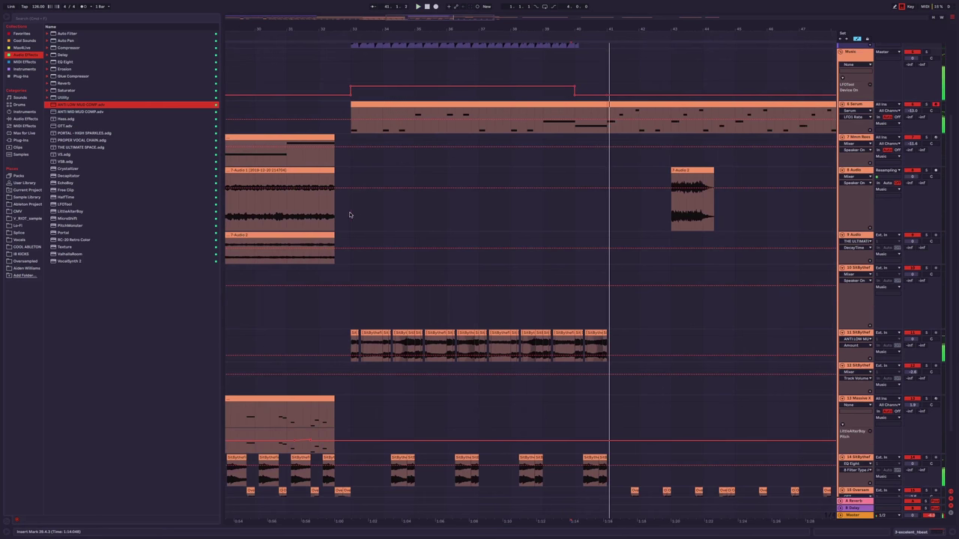
scroll(632, 112, up, 1)
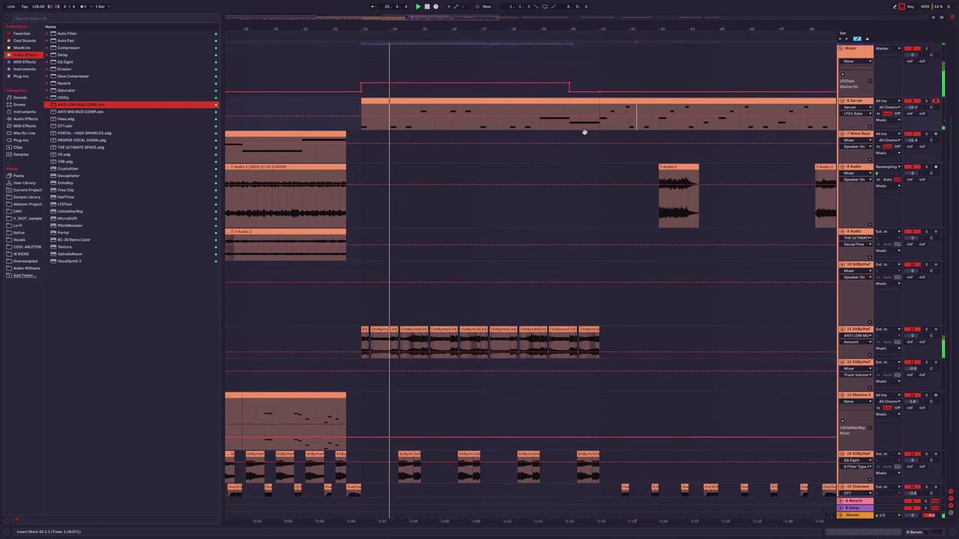
scroll(498, 153, down, 3)
scroll(412, 208, down, 2)
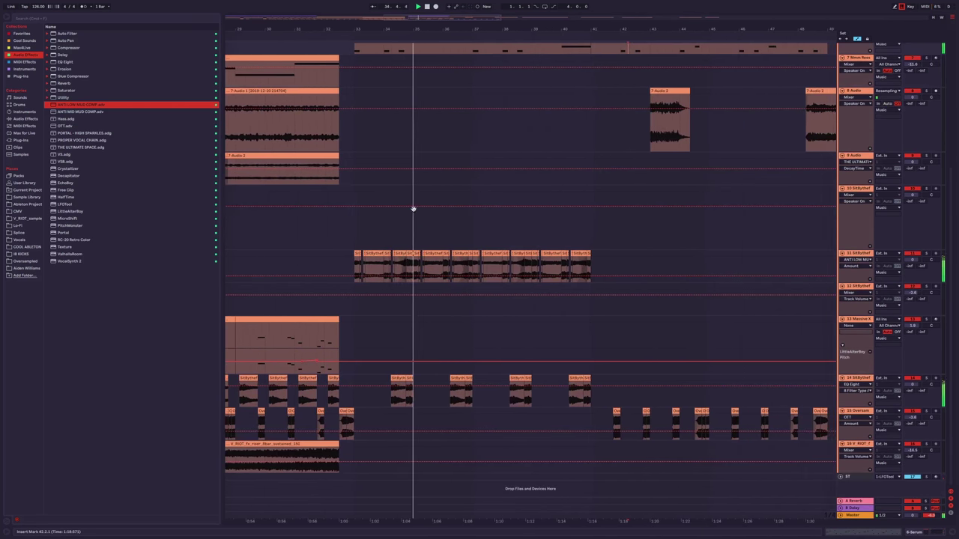
drag(439, 217, 434, 244)
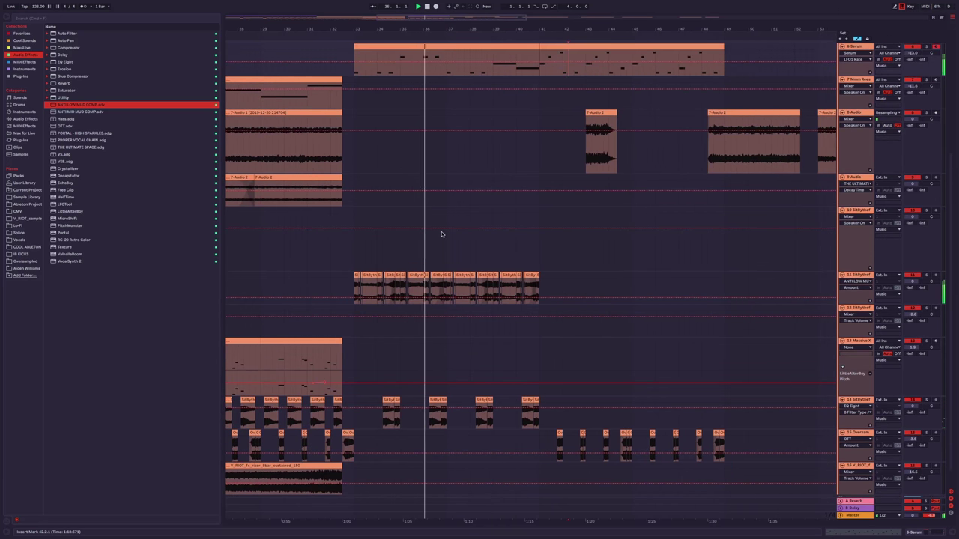
scroll(471, 103, down, 2)
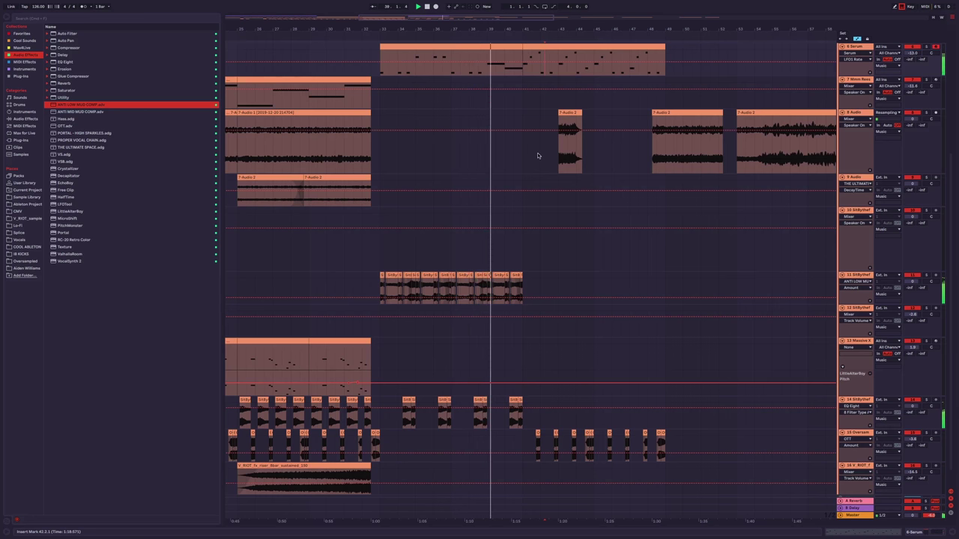
double_click(503, 47)
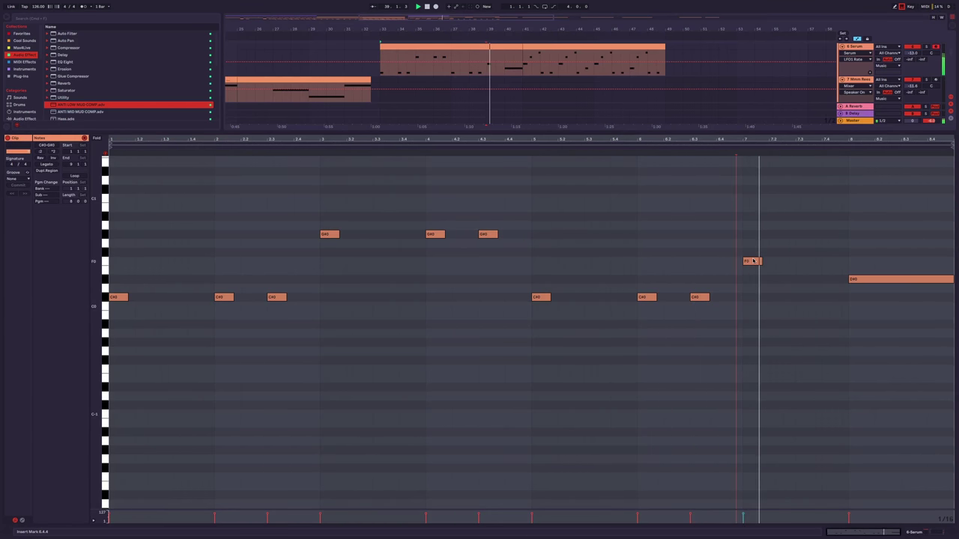
Add two short F0 notes after the one at bar 7 of the bass clip and extend the last one to bar 8.
double_click(785, 261)
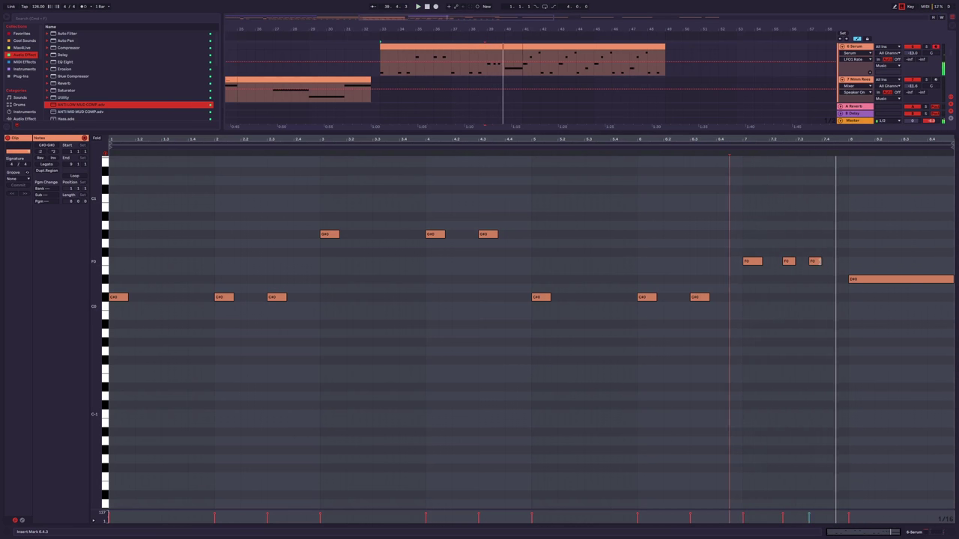
drag(821, 261, 848, 260)
click(796, 236)
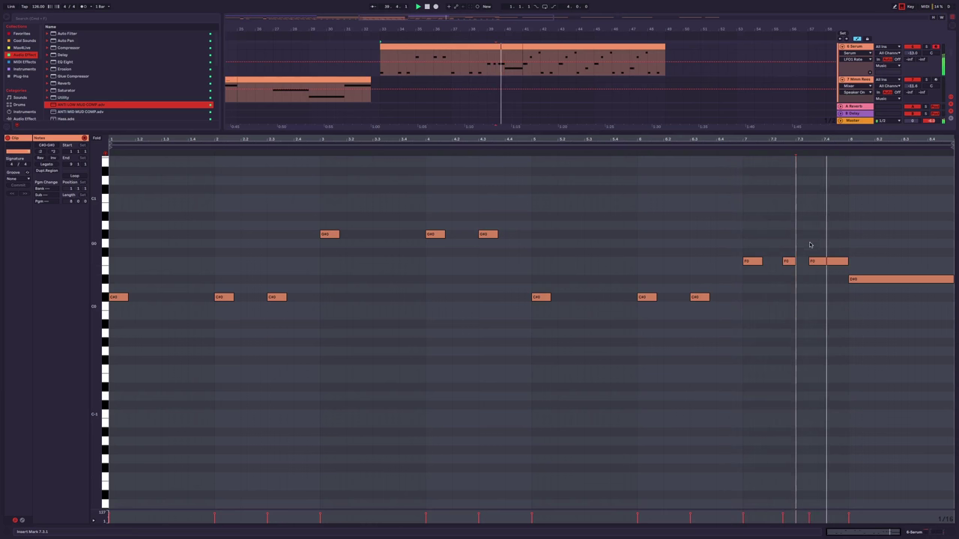
Close the bass clip's note editor and play back the bar 40 transition across the Drums and Music tracks.
key(ctrl+alt+l)
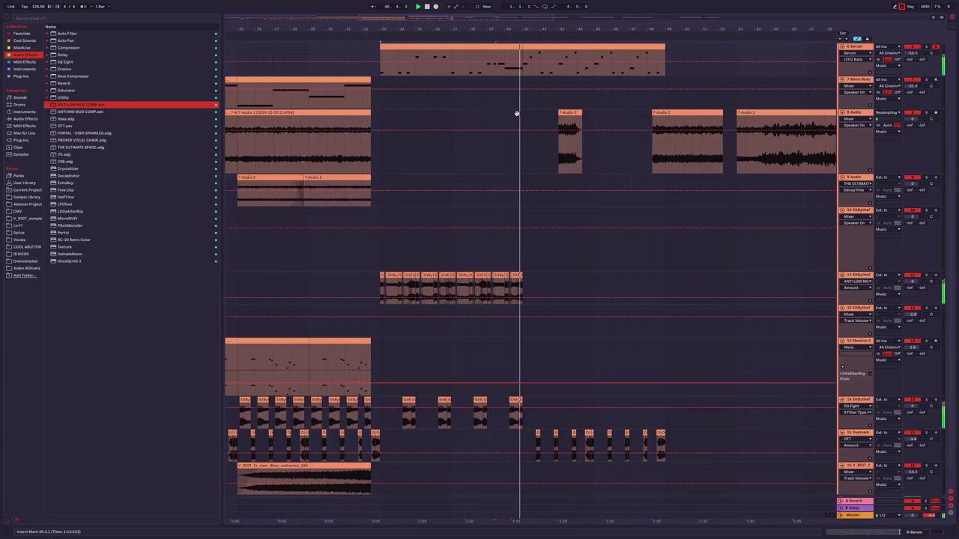
scroll(537, 168, up, 3)
scroll(536, 168, left, 1)
scroll(536, 168, up, 4)
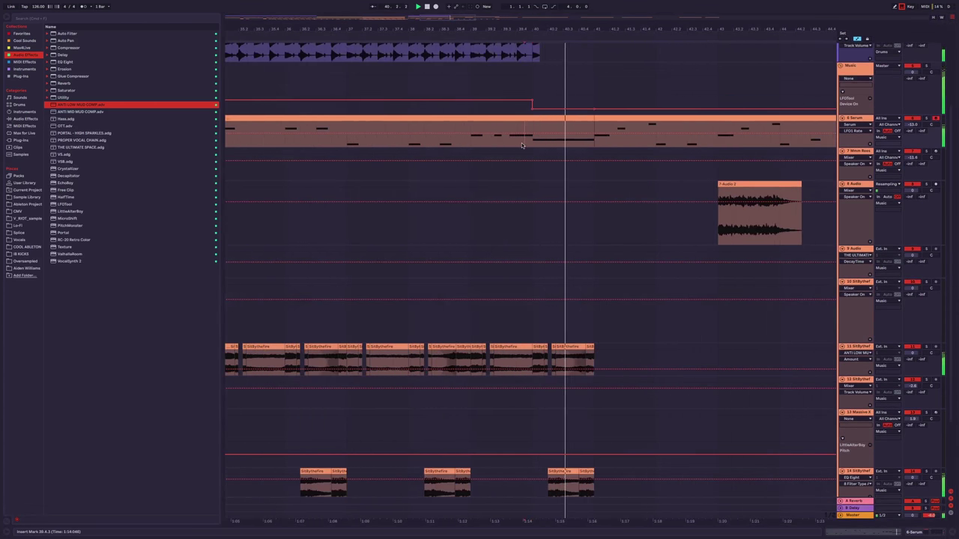
scroll(567, 169, up, 1)
scroll(567, 169, up, 2)
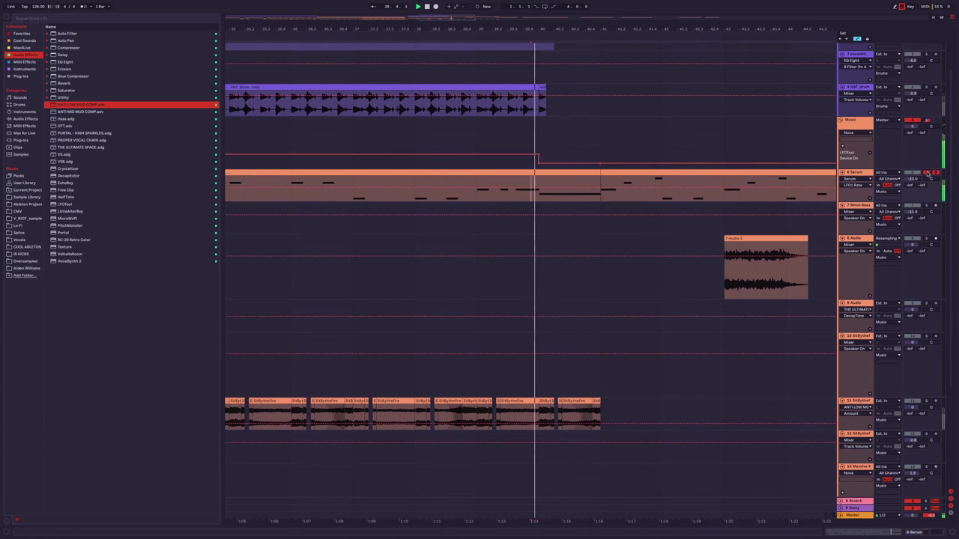
scroll(547, 205, down, 1)
scroll(547, 205, down, 3)
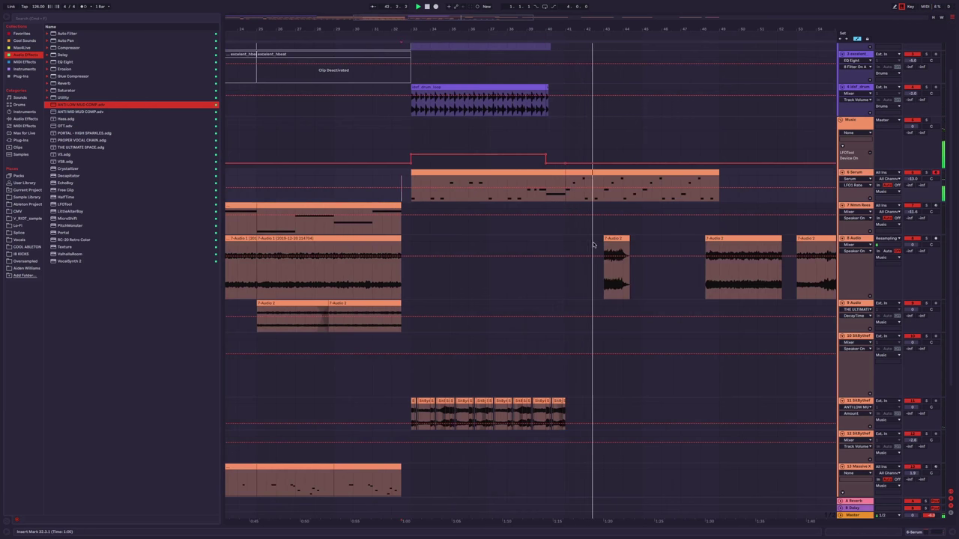
Duplicate the drum clips of bars 33 to 41, including idef_drum_loop, so the copies start at bar 41.
scroll(566, 169, up, 2)
drag(557, 146, 398, 74)
key(ctrl+d)
scroll(555, 225, down, 2)
Move the parked 7-Audio 2 clips on track 8 about eight bars later, placing the short one at 50.1.1.
click(583, 315)
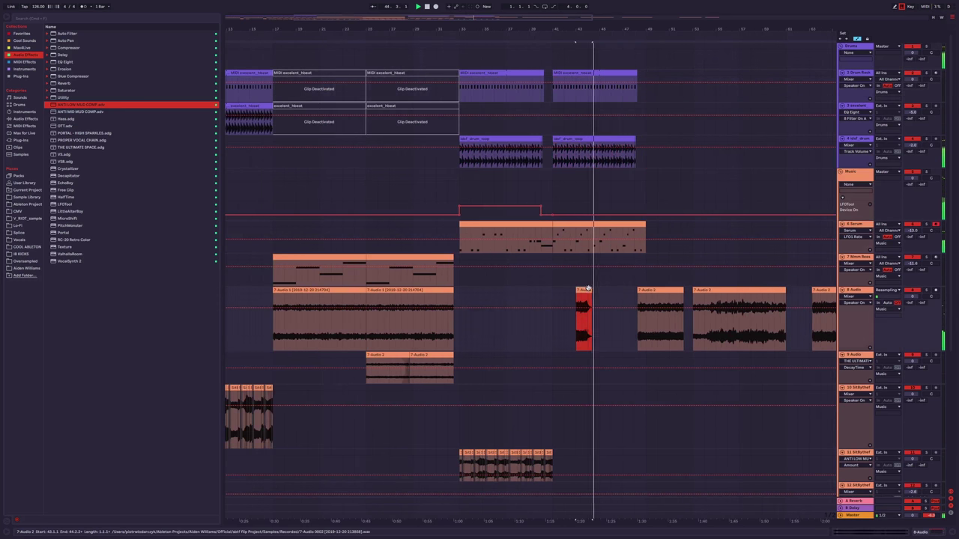
scroll(652, 208, right, 5)
scroll(652, 208, down, 1)
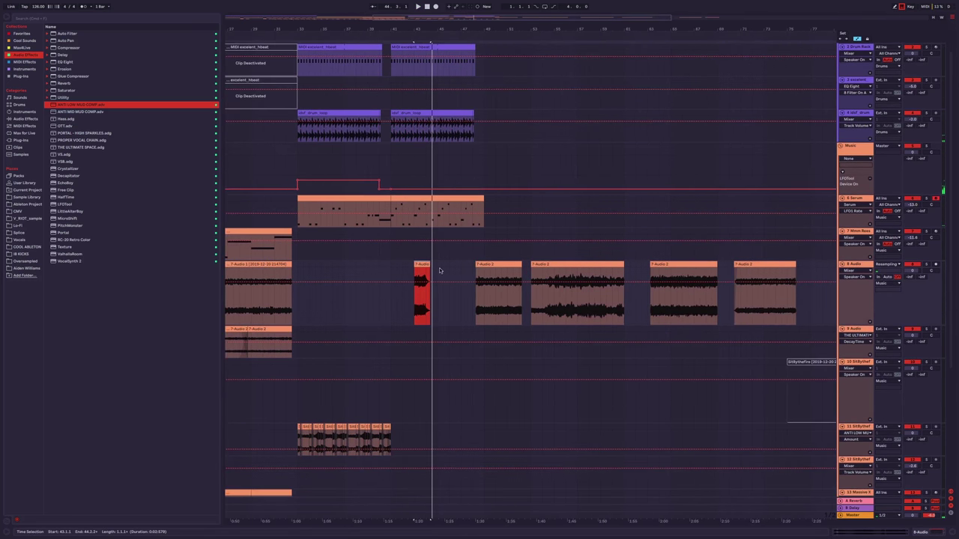
shift+click(784, 262)
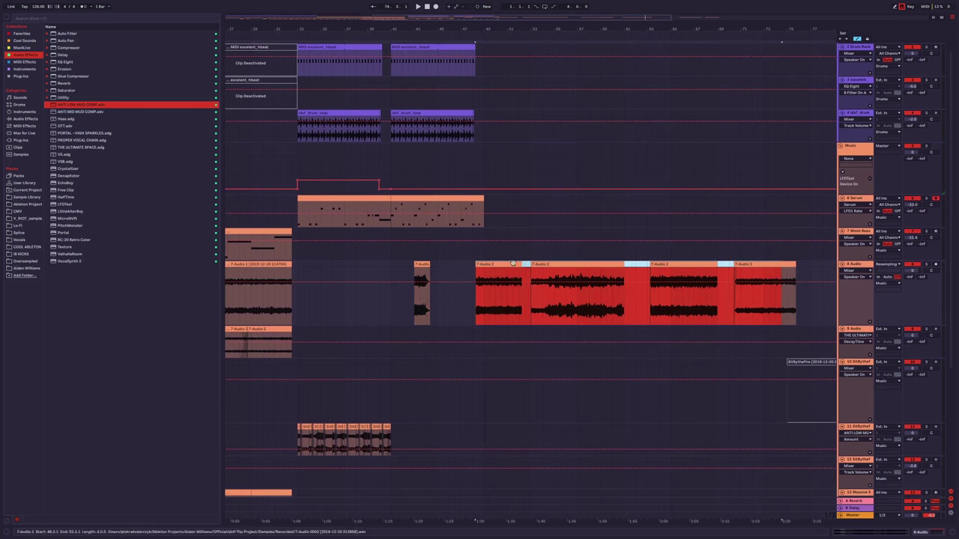
drag(496, 271, 590, 272)
drag(421, 288, 504, 273)
scroll(382, 264, down, 4)
scroll(401, 347, left, 2)
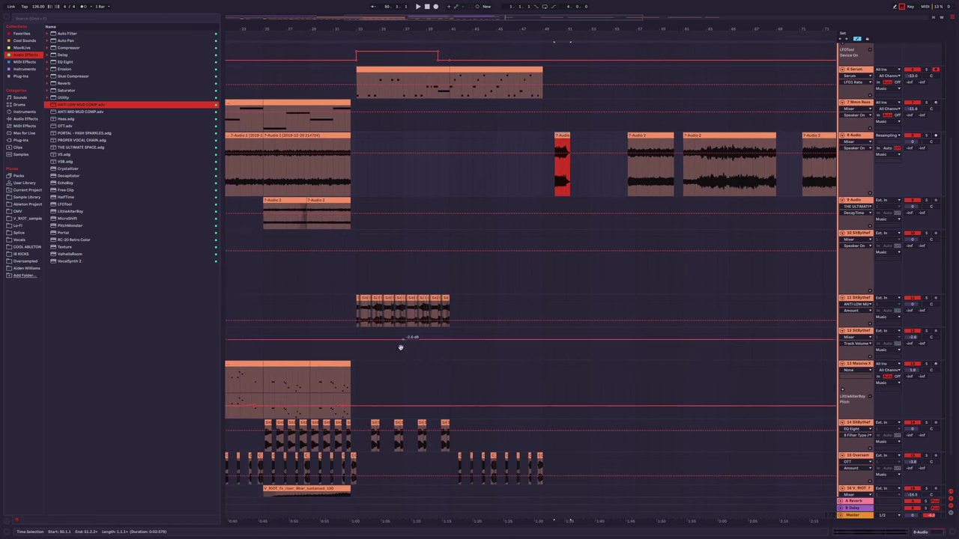
Play from 30.3.1 and copy the opening vocal chops, 1.1.1 to 8.4.3 on track 10, to 41.1.1 on track 11.
scroll(355, 301, down, 2)
scroll(356, 302, left, 2)
click(373, 297)
key(space)
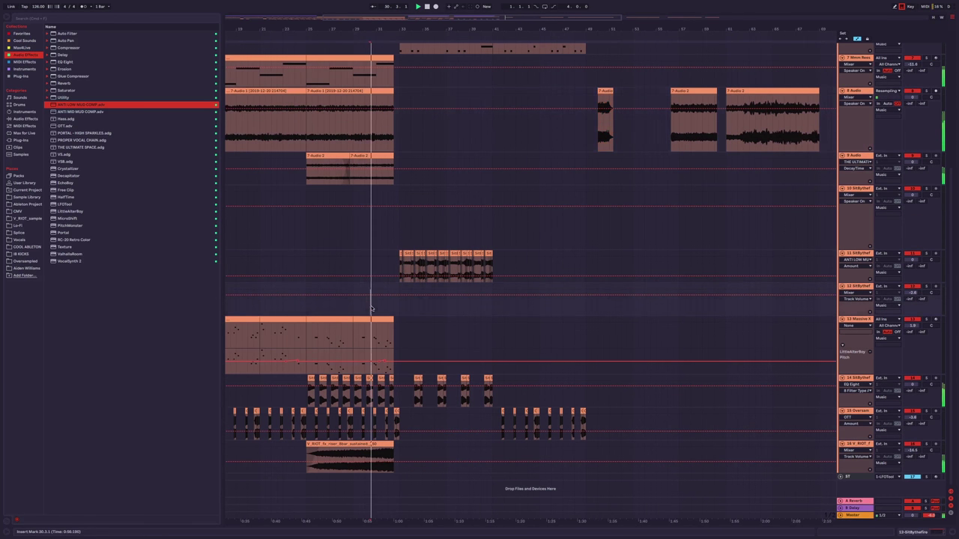
key(minus)
scroll(436, 302, left, 3)
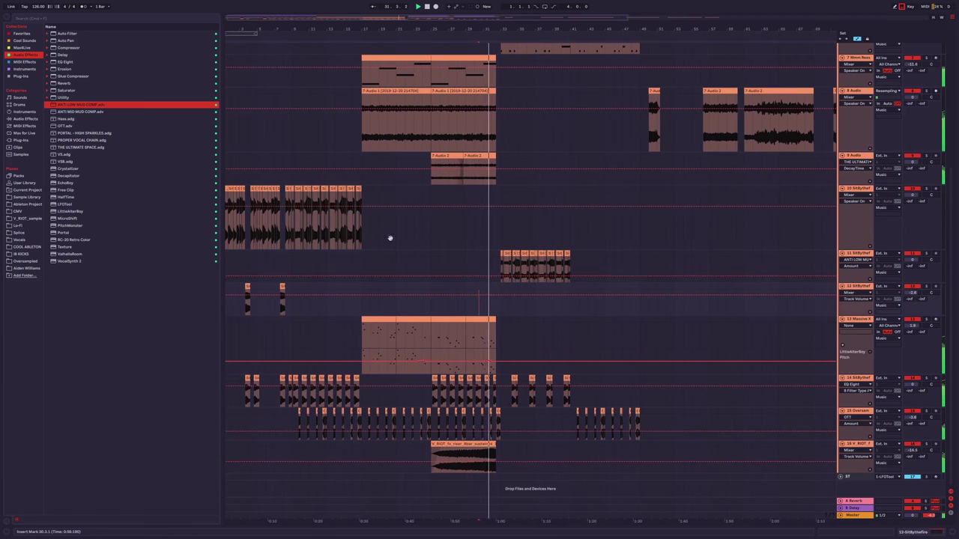
scroll(424, 232, left, 1)
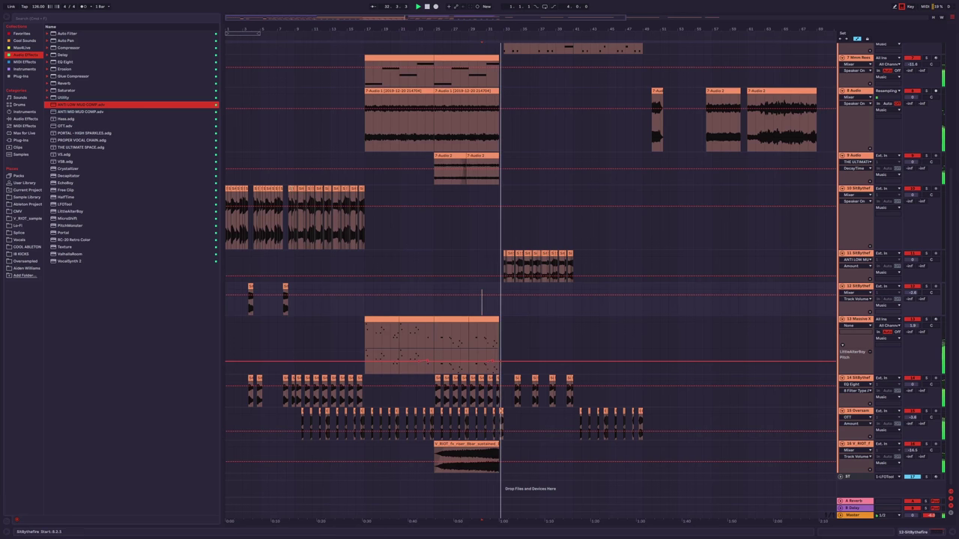
drag(287, 217, 212, 184)
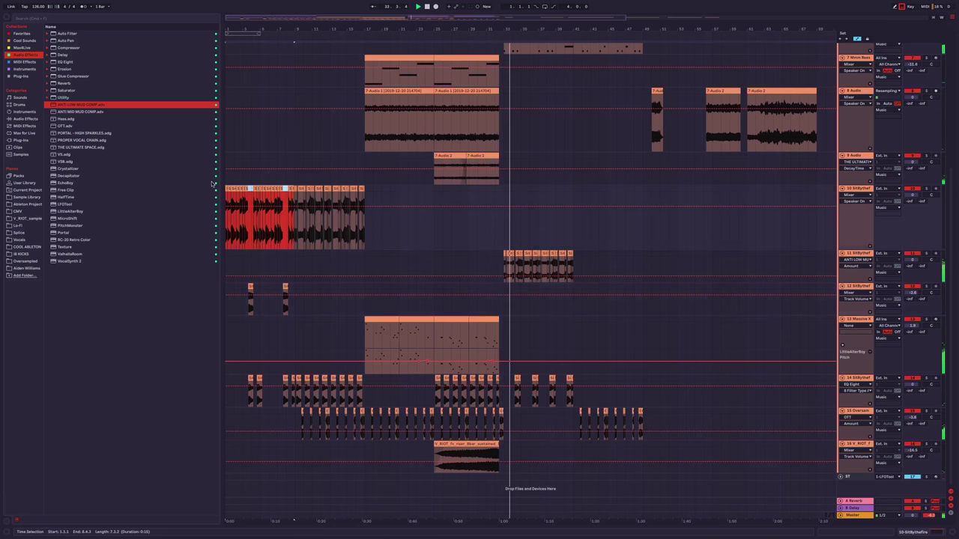
drag(537, 188, 599, 217)
ctrl+scroll(599, 225, up, 3)
key(ctrl+d)
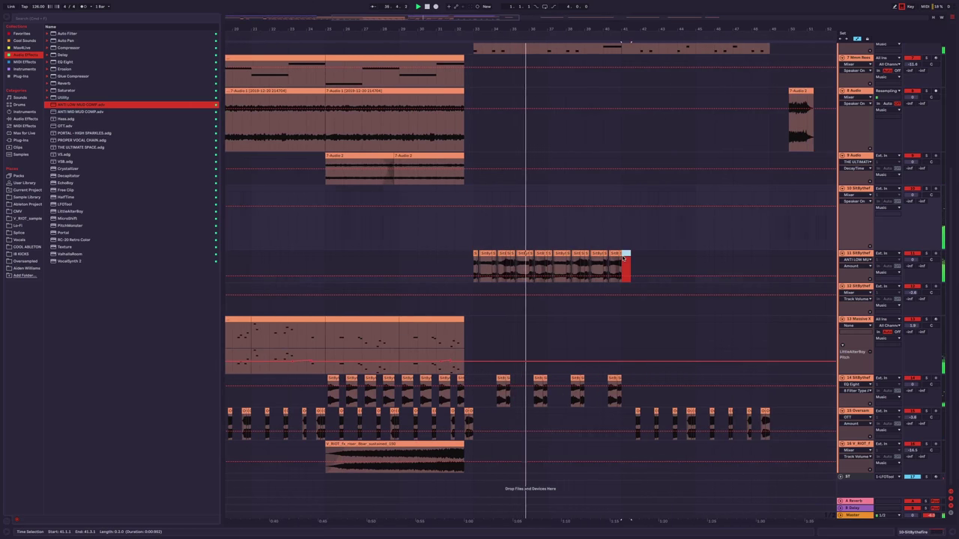
Play back the copied vocal chops on track 11 from 40.3.1.
click(571, 207)
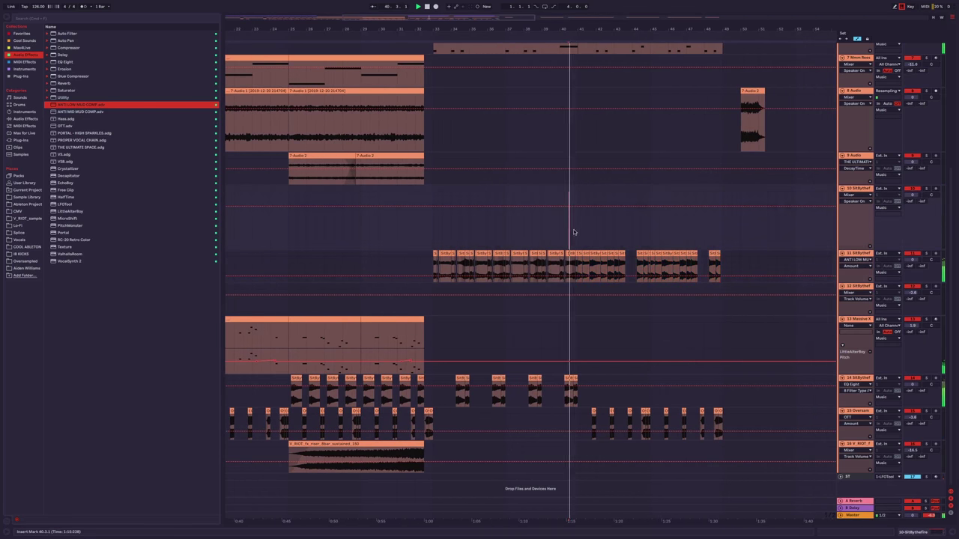
ctrl+scroll(568, 201, up, 3)
ctrl+scroll(542, 237, down, 3)
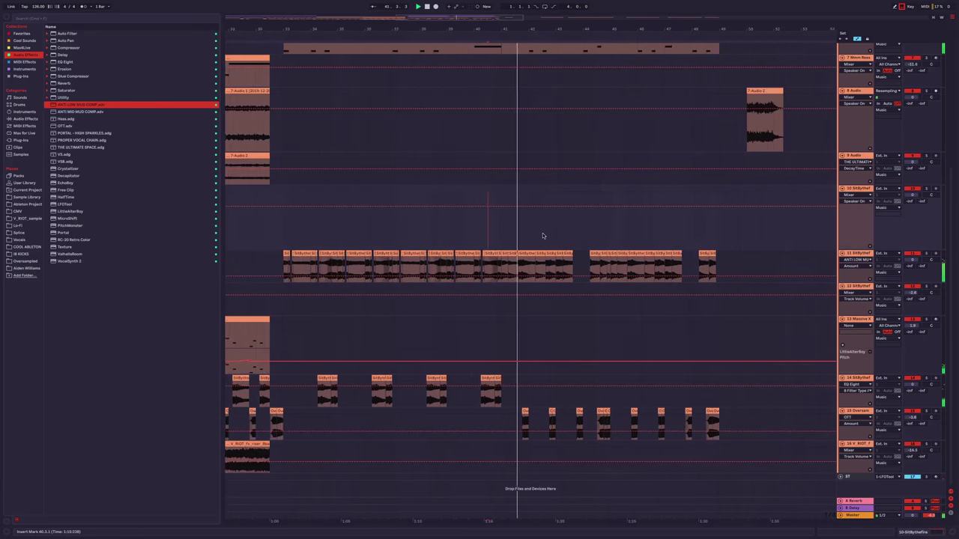
ctrl+scroll(545, 230, down, 2)
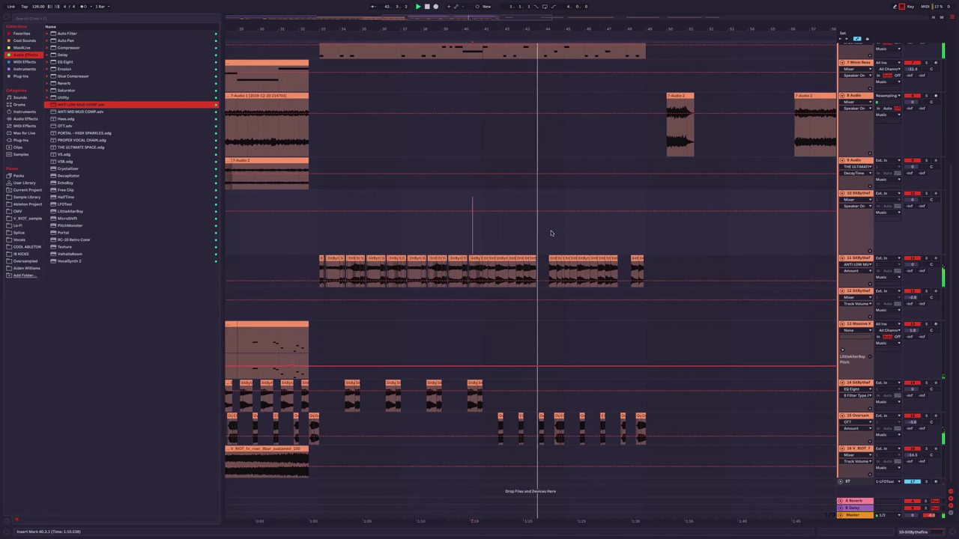
Try transposing the copied vocal chops after 41.1.1 by 3, 1 and -4 st, and play back from 33.1.1.
drag(486, 259, 686, 270)
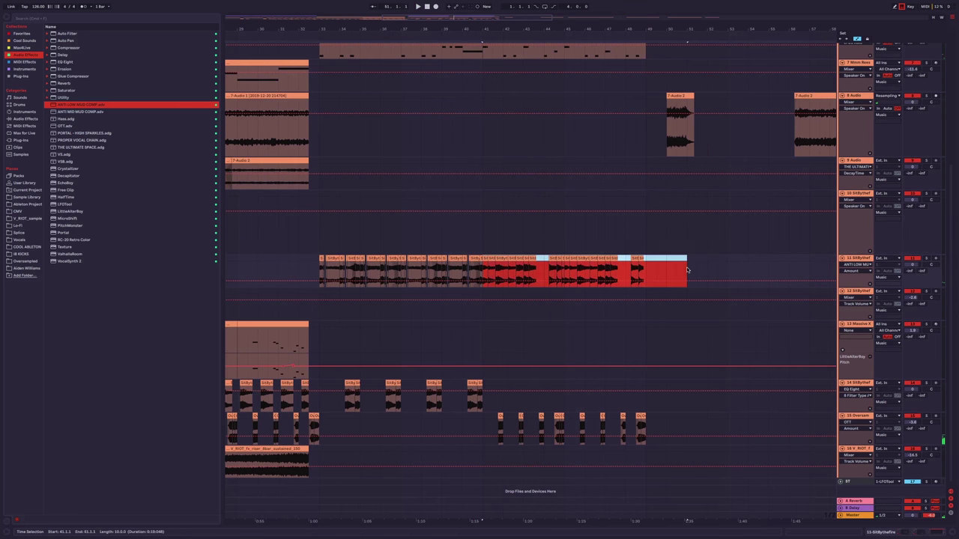
key(ctrl+alt+l)
key(shift+Tab)
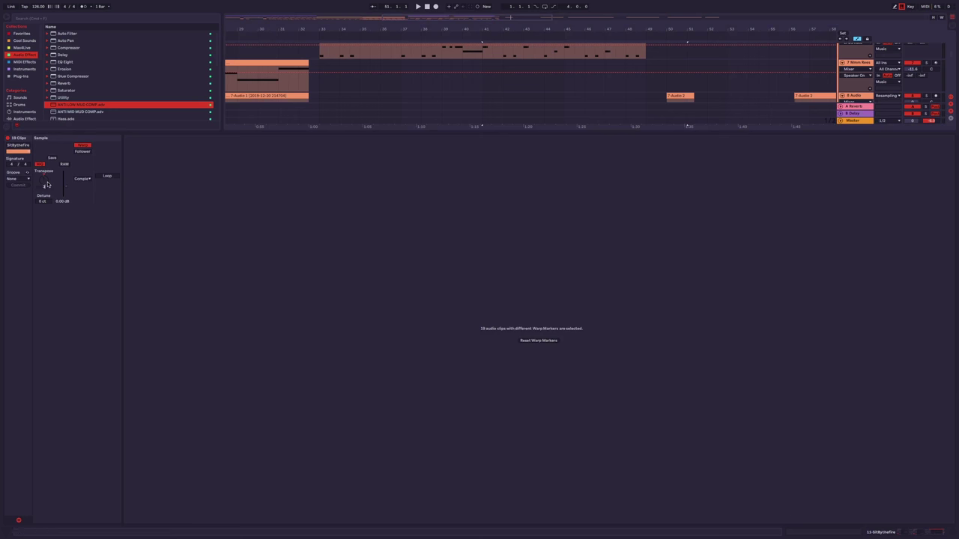
drag(525, 138, 499, 382)
scroll(496, 229, down, 5)
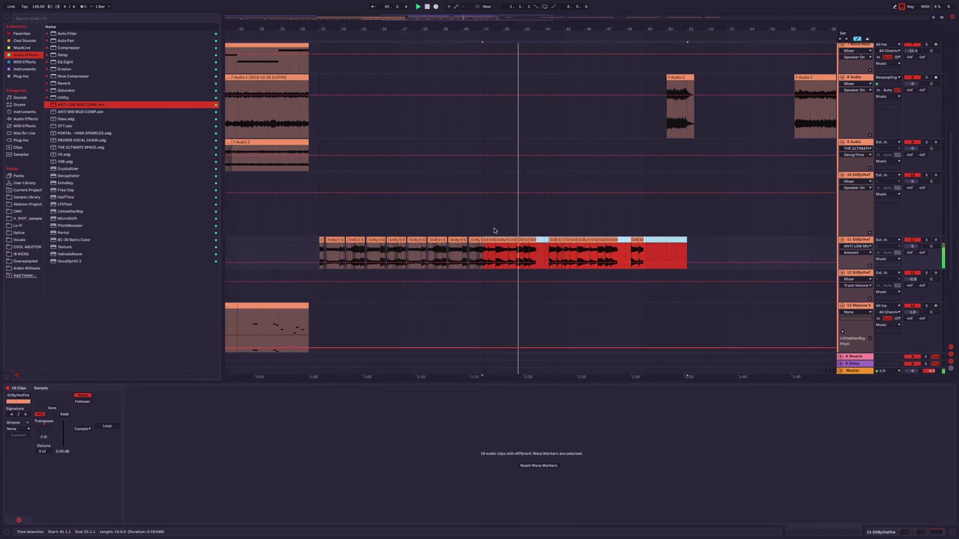
scroll(562, 275, down, 2)
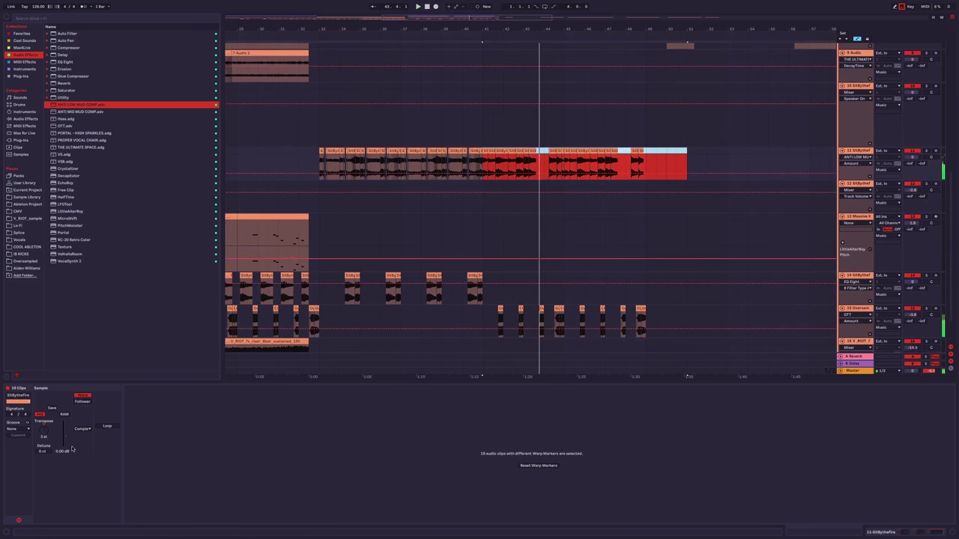
drag(44, 429, 60, 441)
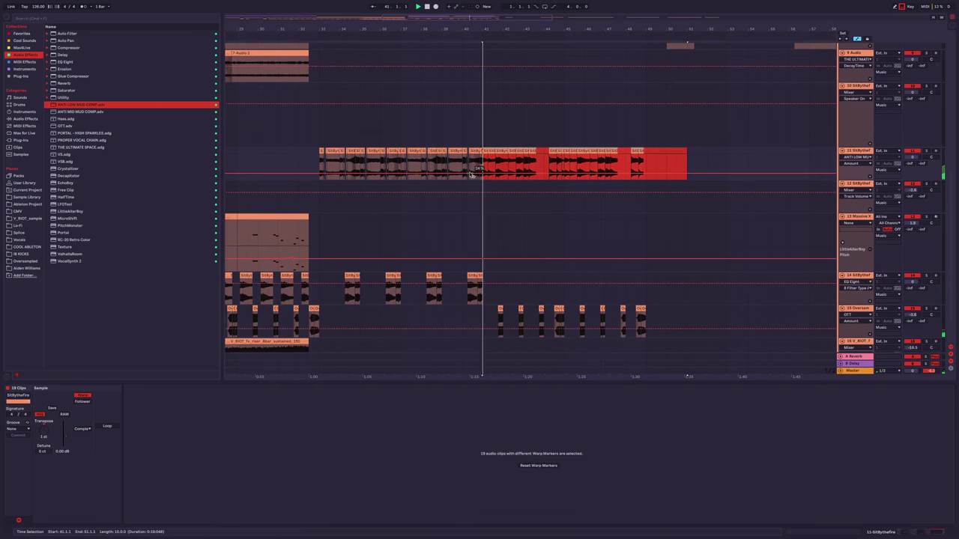
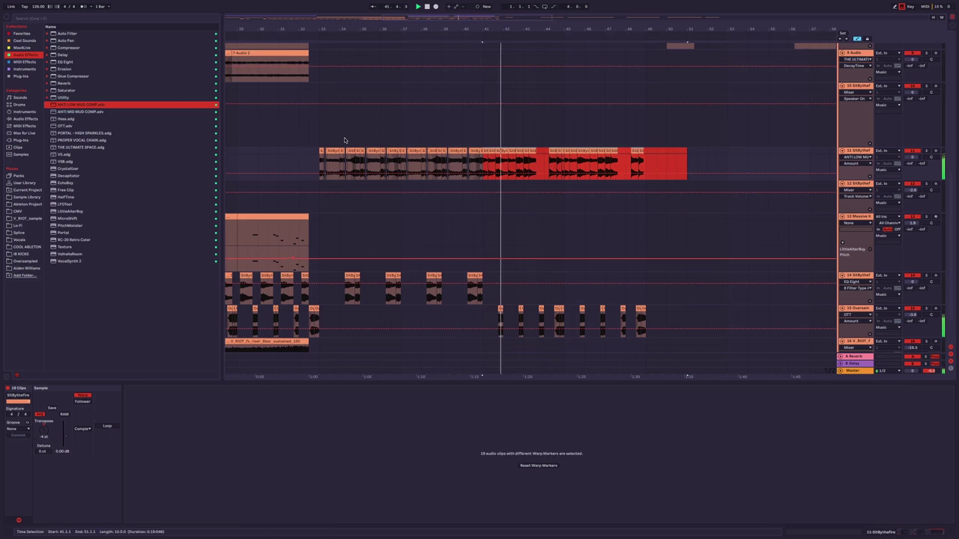
click(319, 142)
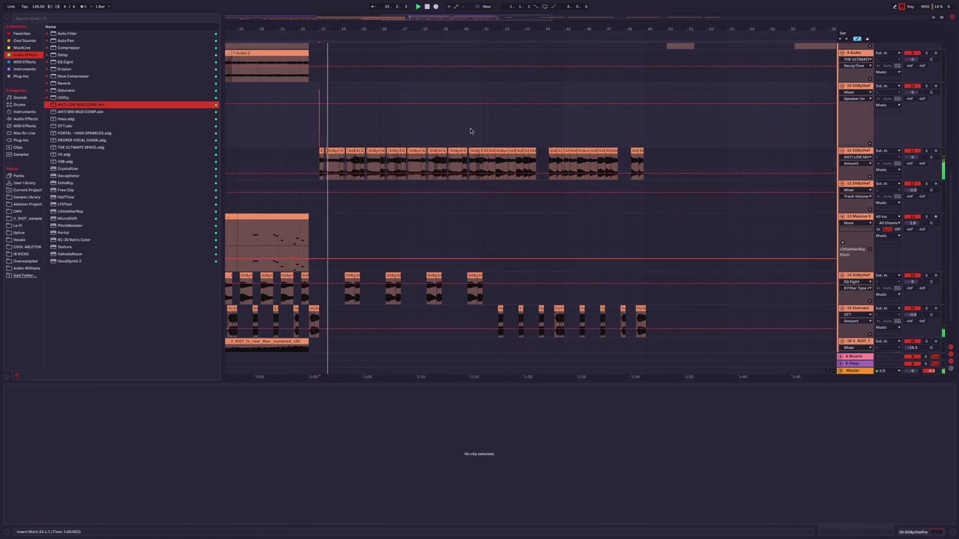
Delete the copied vocal chops on track 11 from 41.1.1 onward and close the clip view.
drag(483, 148, 666, 165)
key(Delete)
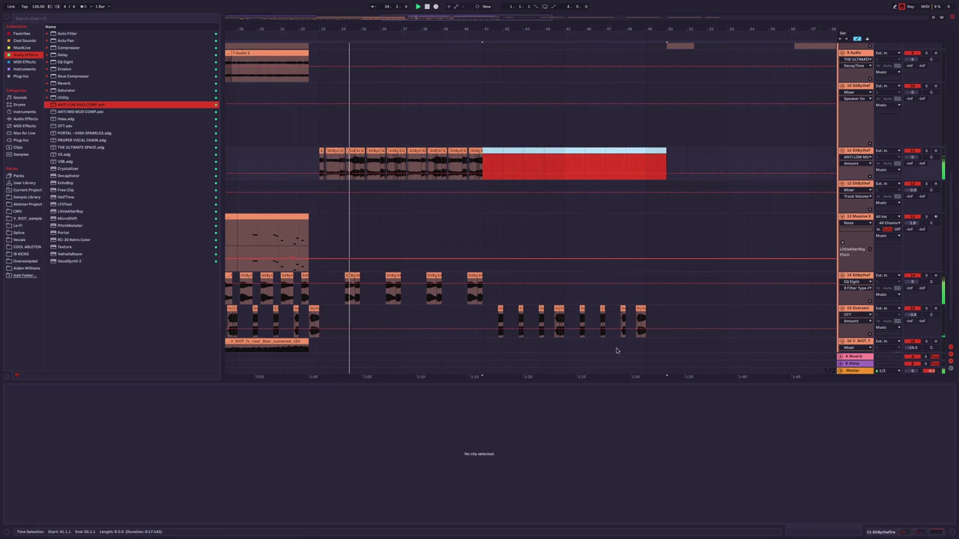
key(ctrl+alt+l)
scroll(473, 237, up, 5)
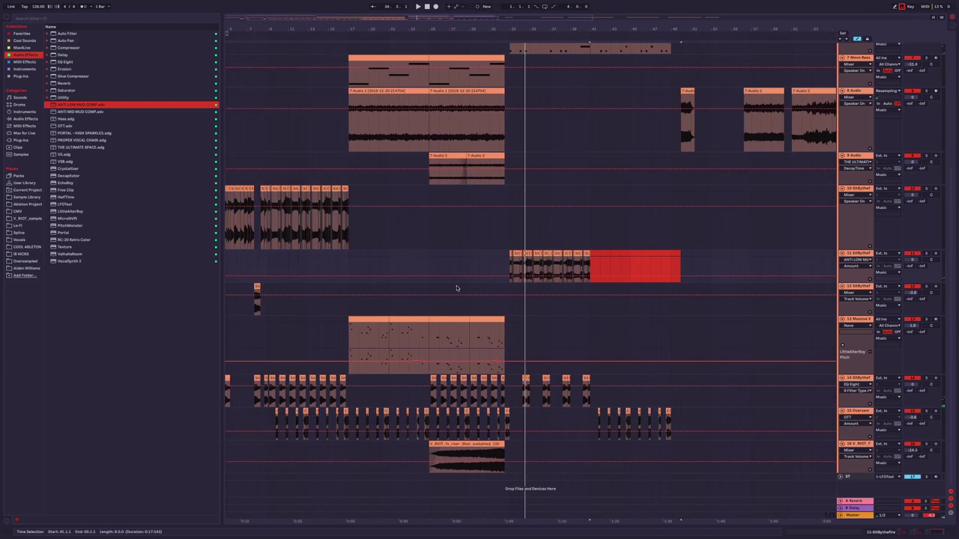
Duplicate track 14's vocal chops of bars 33 to 41 so the copies fill 41.1.1 to 49.1.1.
click(575, 386)
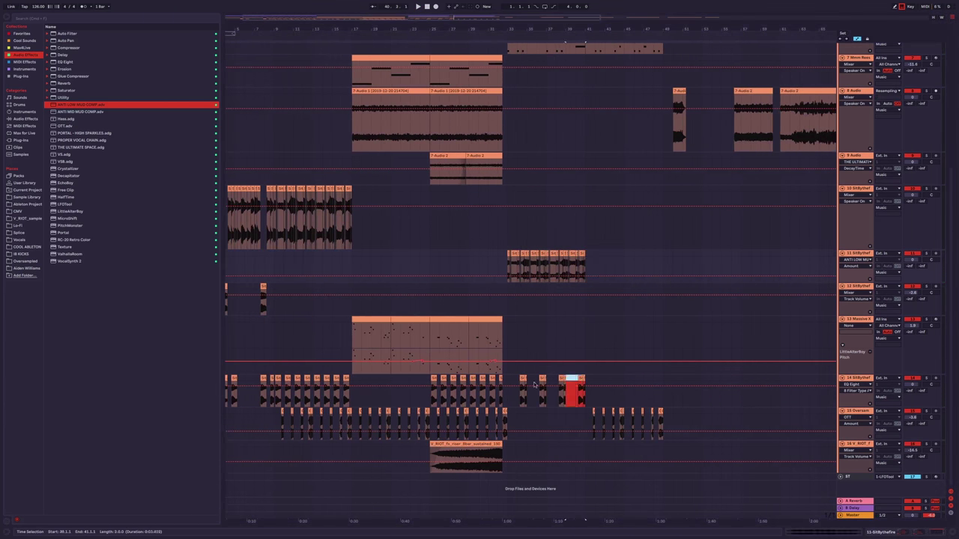
key(ctrl+d)
scroll(597, 317, up, 2)
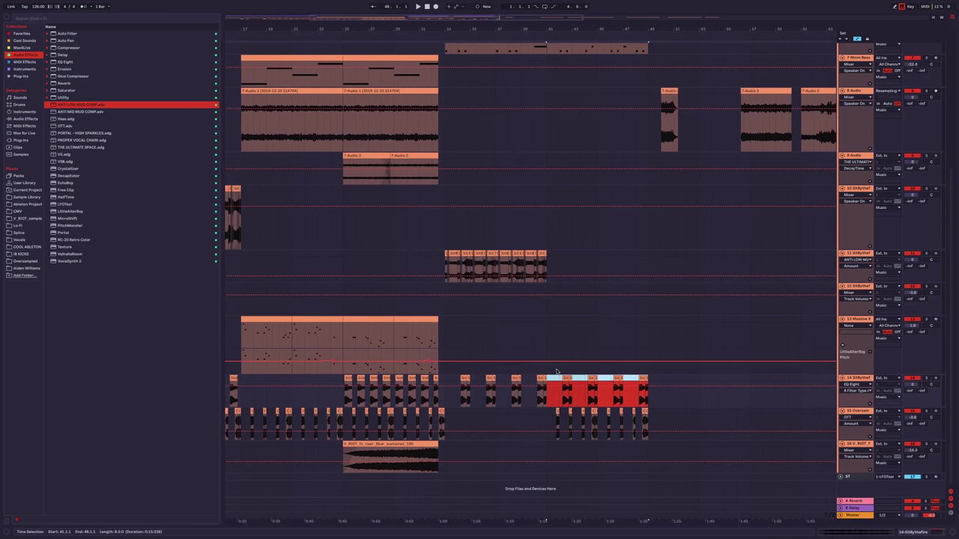
Look over the arrangement and audition the parked 7-Audio 2 clips on track 8 up to the one at 85.1.1.
scroll(445, 235, down, 3)
scroll(463, 272, up, 2)
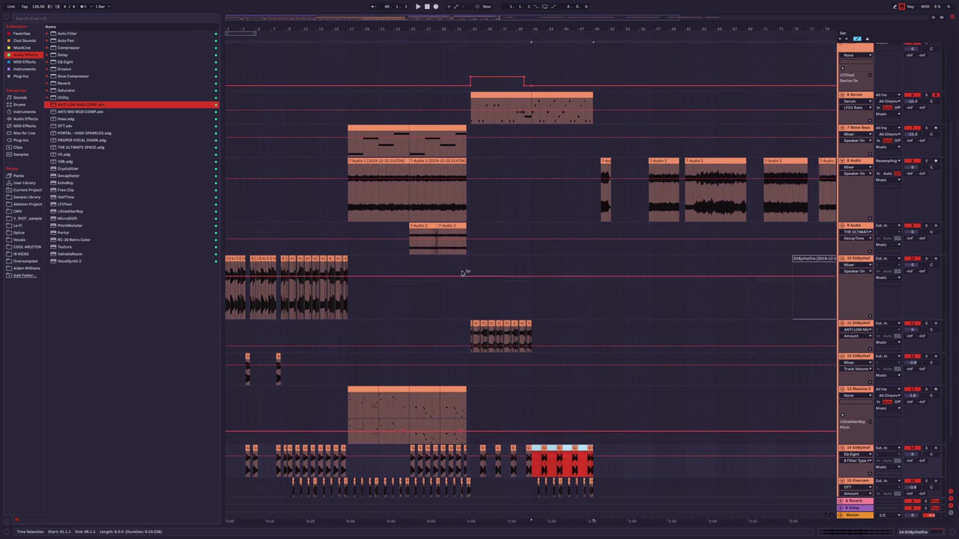
scroll(383, 80, down, 3)
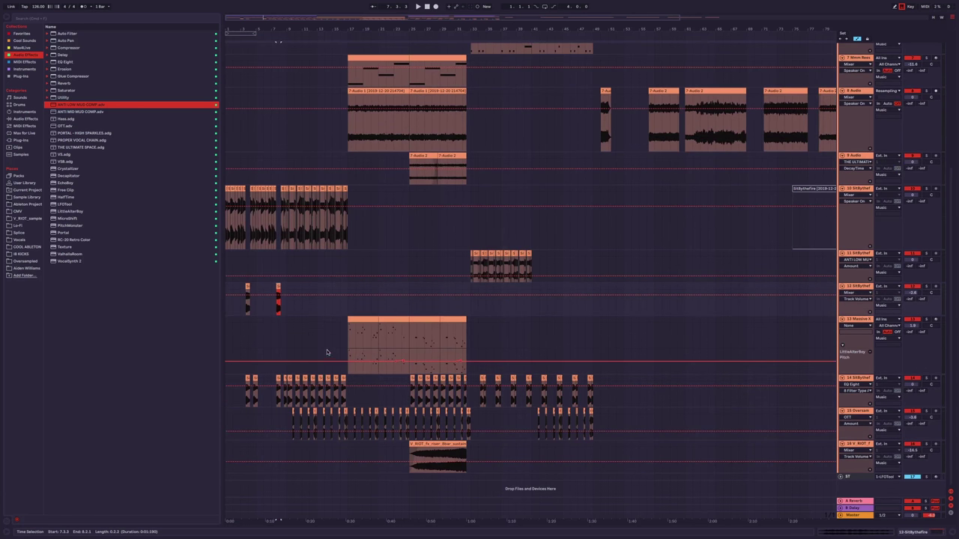
scroll(433, 320, up, 2)
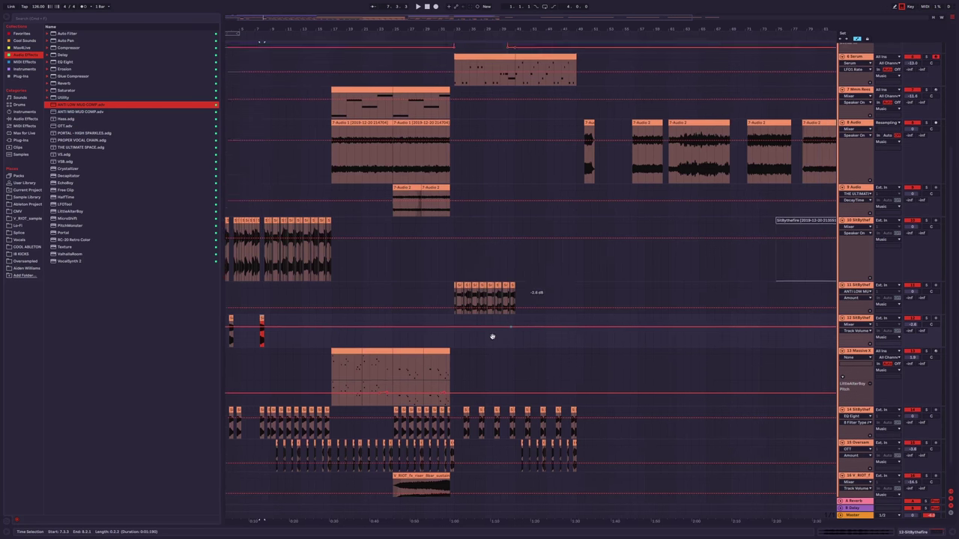
scroll(490, 337, right, 4)
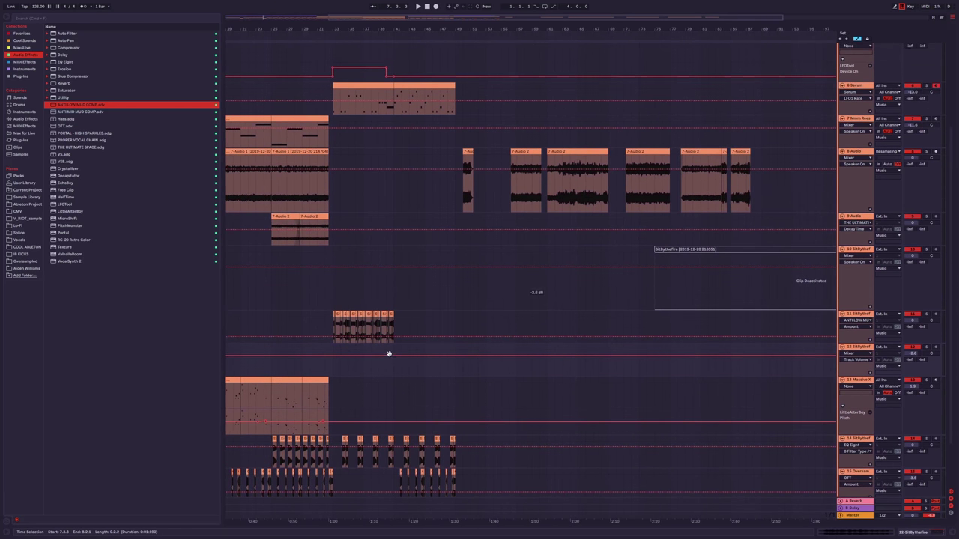
click(579, 197)
click(640, 187)
click(705, 165)
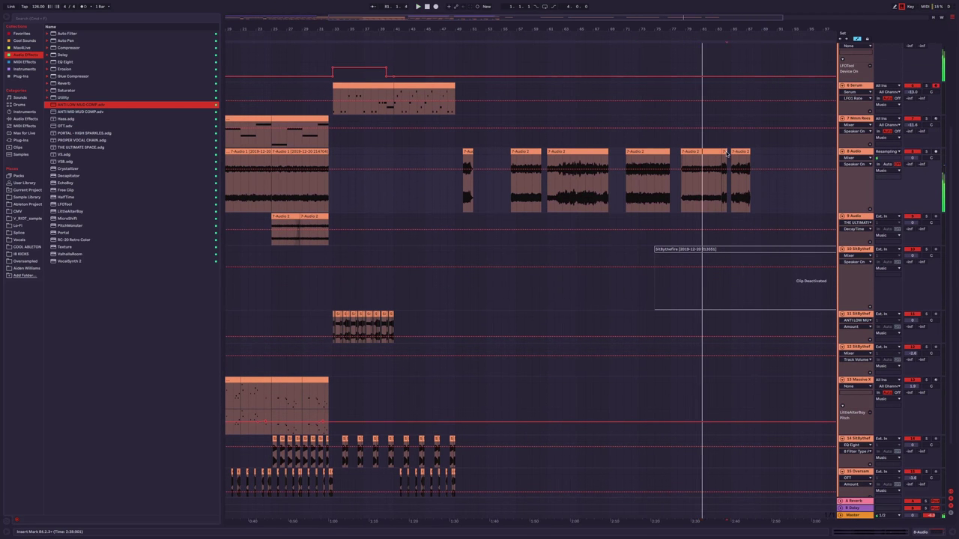
click(721, 165)
click(725, 165)
click(739, 152)
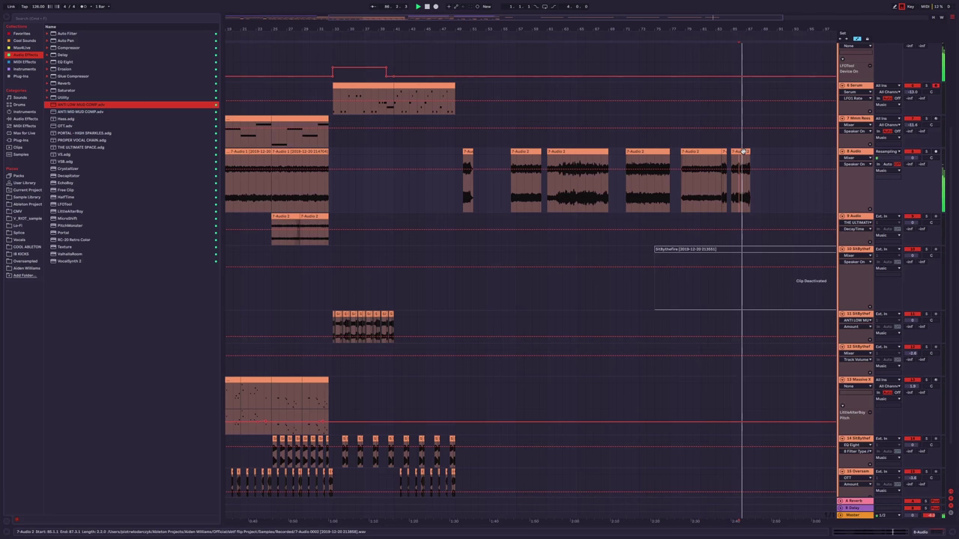
Try a copy of the 7-Audio 2 clip from 85.1.1 at 41.1.1 on track 8.
drag(742, 152, 400, 160)
scroll(401, 160, up, 3)
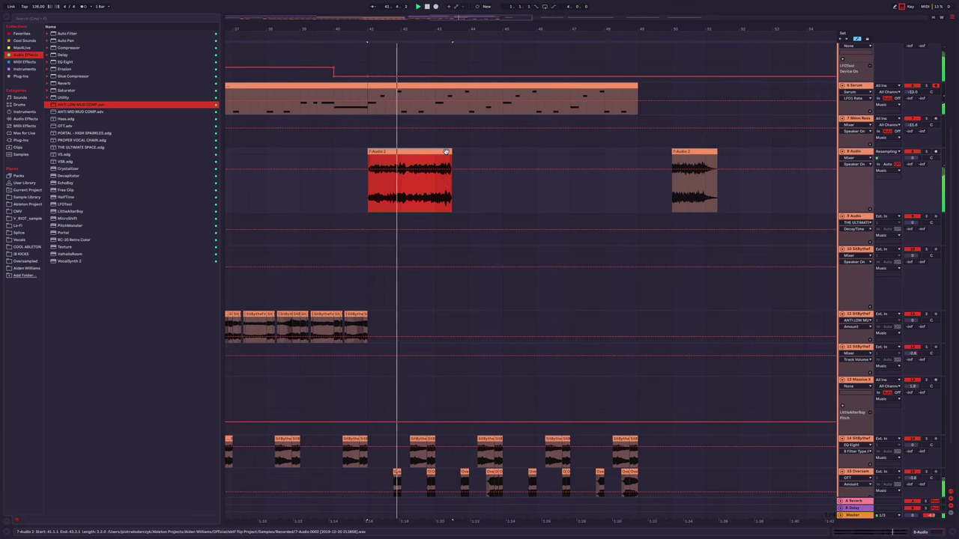
key(Delete)
Start playback from 31.1.1, hide the automation lanes and save the set.
scroll(448, 152, down, 5)
click(330, 166)
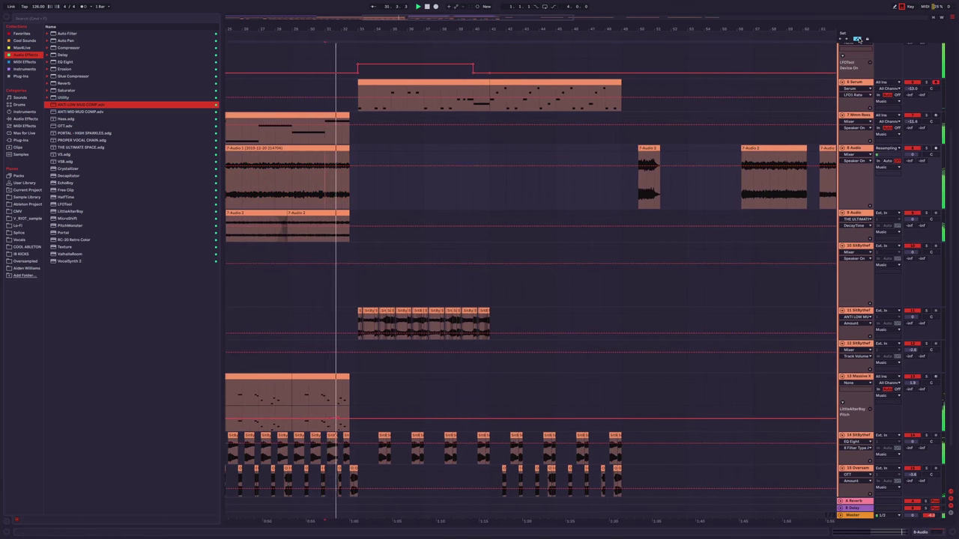
key(ctrl+a)
Look over tracks 6 to 16 around bars 17 to 49 while the section plays back.
scroll(397, 165, down, 2)
scroll(397, 164, left, 2)
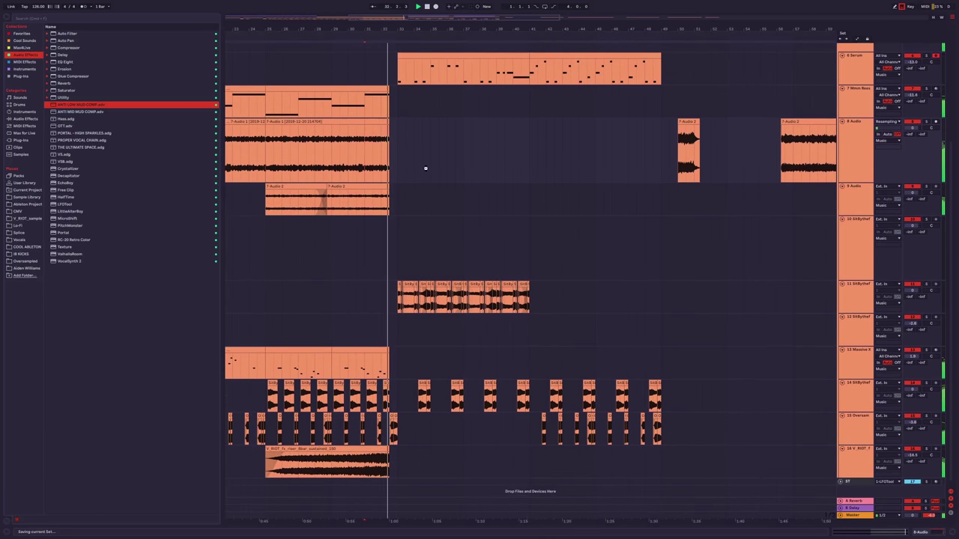
scroll(426, 167, up, 4)
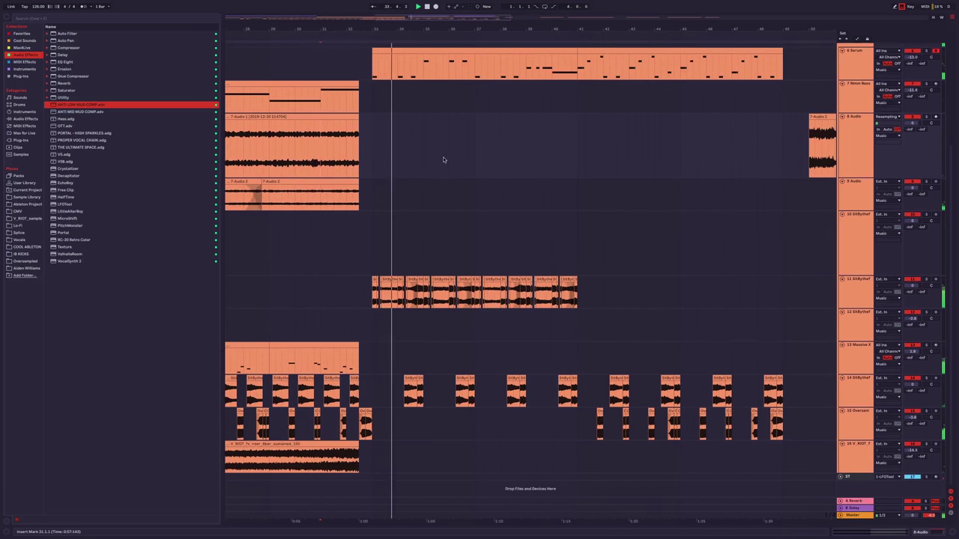
scroll(443, 170, down, 4)
scroll(568, 108, left, 3)
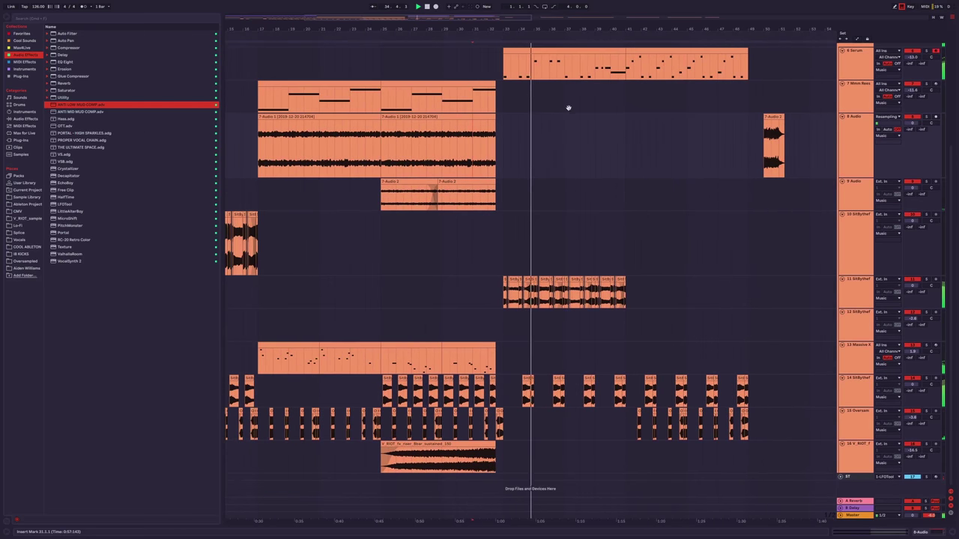
scroll(566, 144, down, 3)
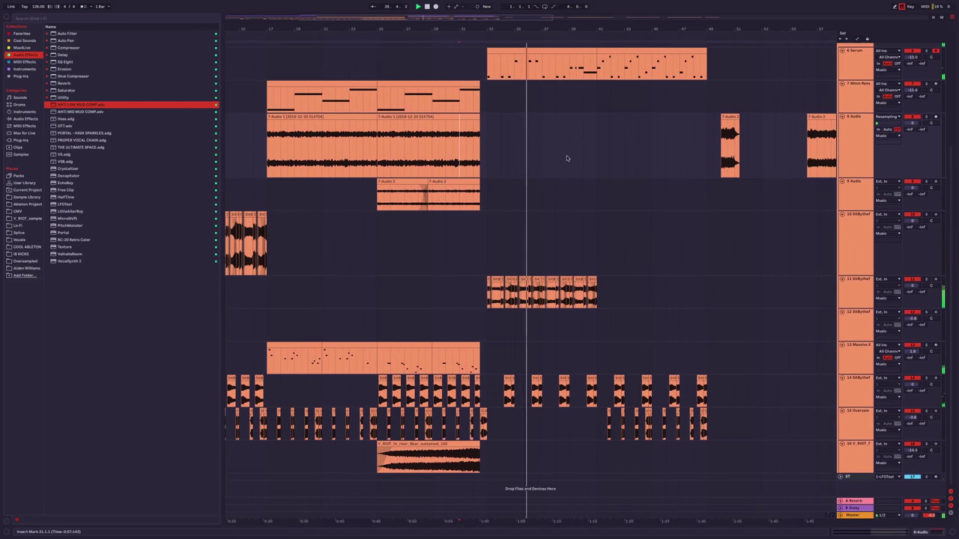
scroll(567, 155, up, 3)
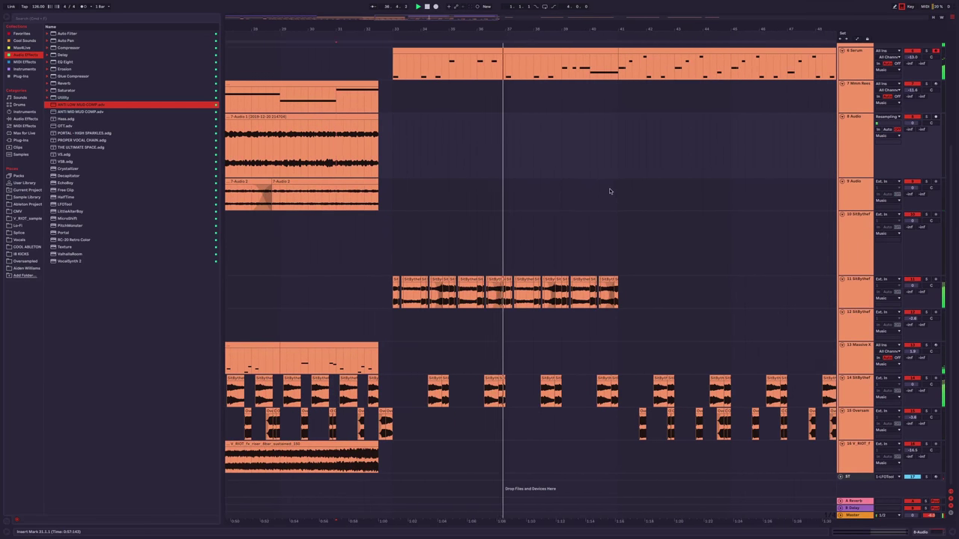
scroll(622, 212, up, 2)
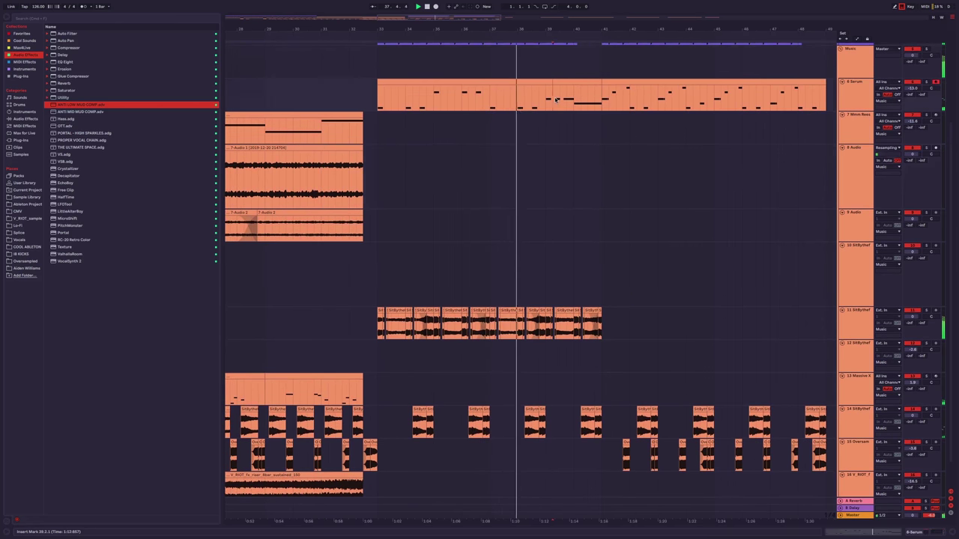
In the Serum clip at 33.1.1, shift the second F0 note of bar 7 to 7.4.1 and trim its end to 8.1.1.
key(shift+Tab)
scroll(533, 248, up, 5)
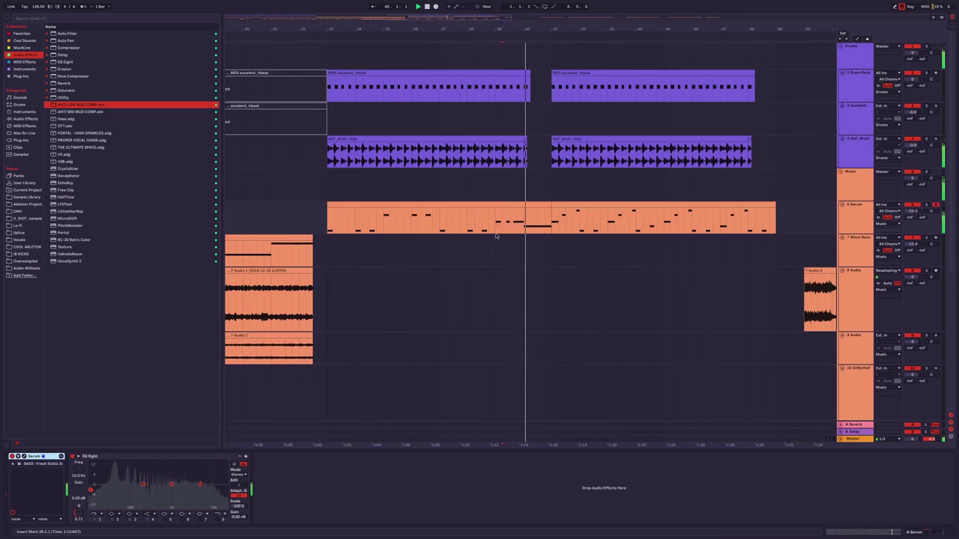
double_click(495, 230)
scroll(812, 486, down, 2)
drag(793, 463, 788, 500)
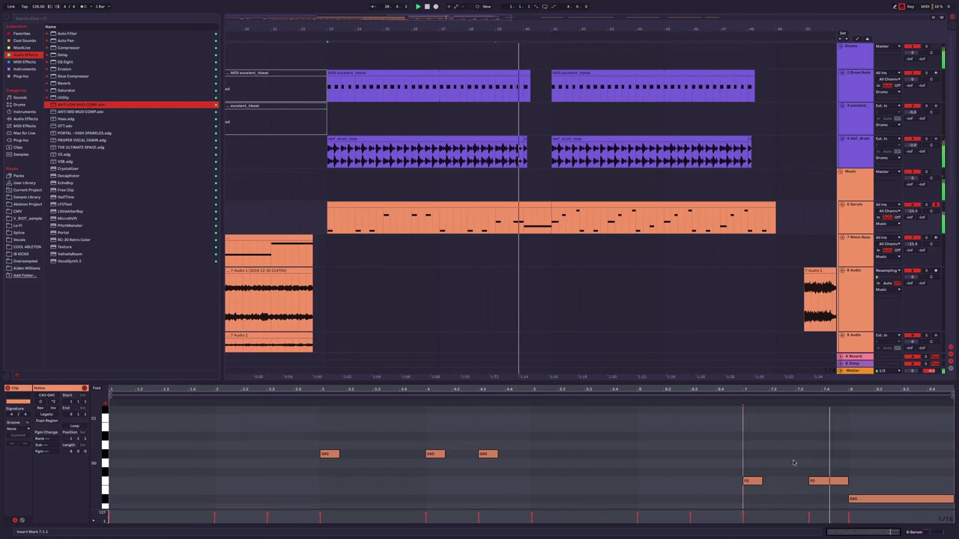
scroll(801, 463, down, 1)
click(821, 465)
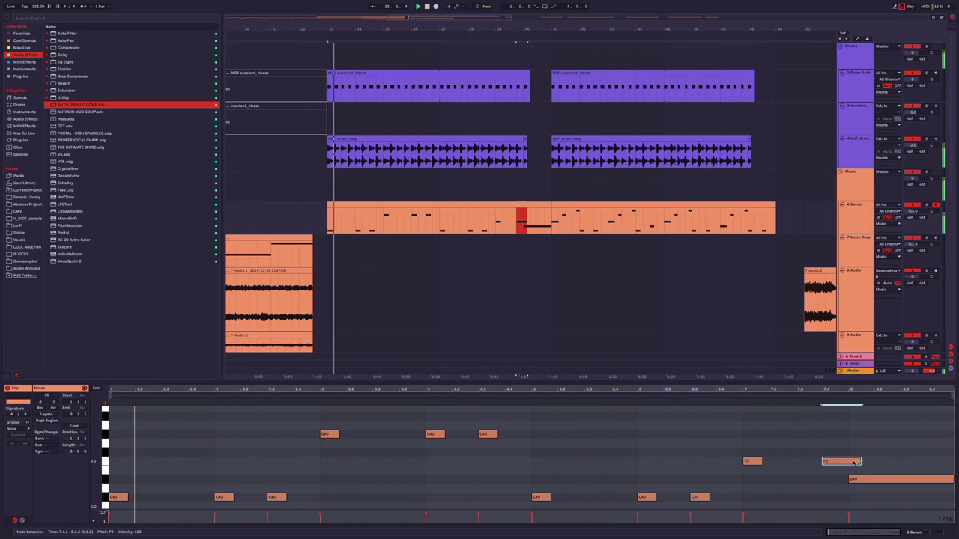
drag(860, 461, 848, 461)
Play back the edited Serum notes from 33.1.1 and close the clip view.
click(717, 449)
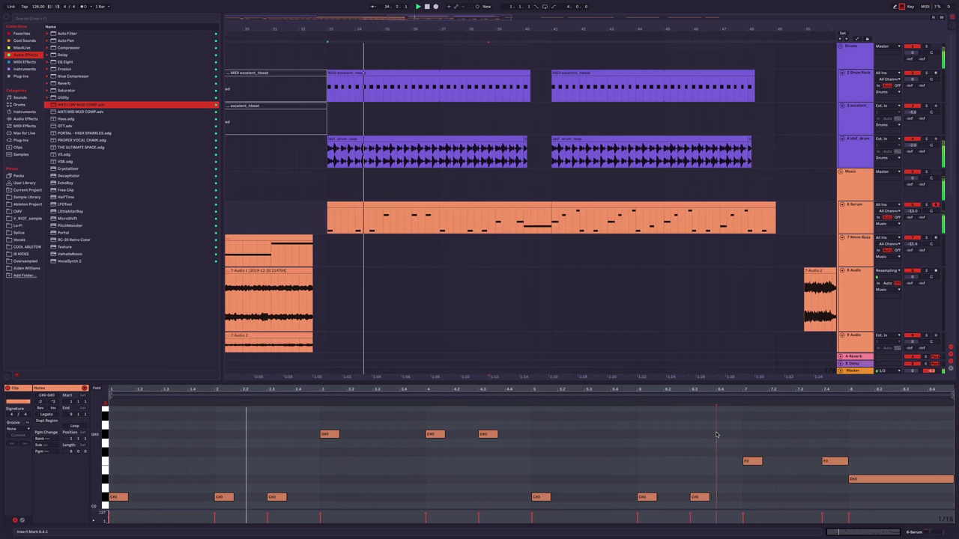
drag(780, 449, 777, 426)
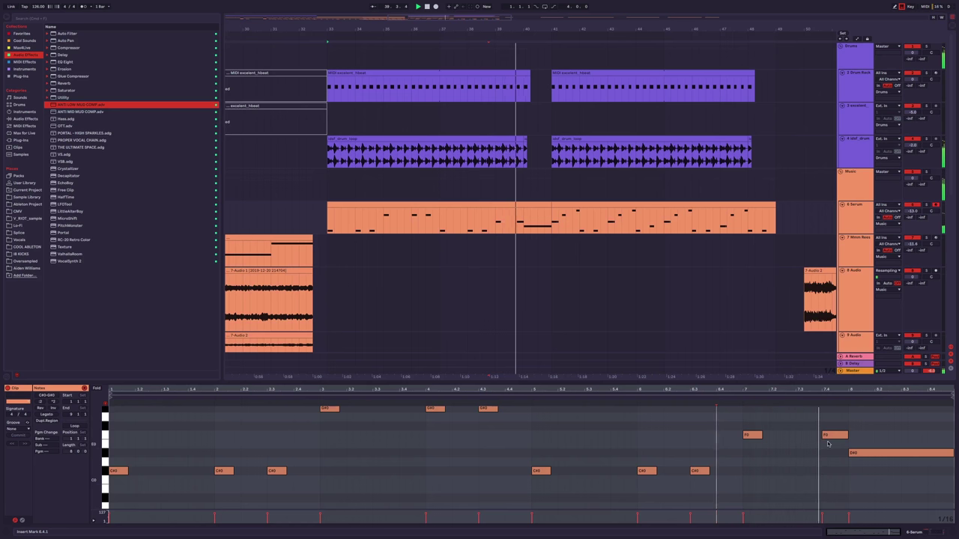
click(824, 420)
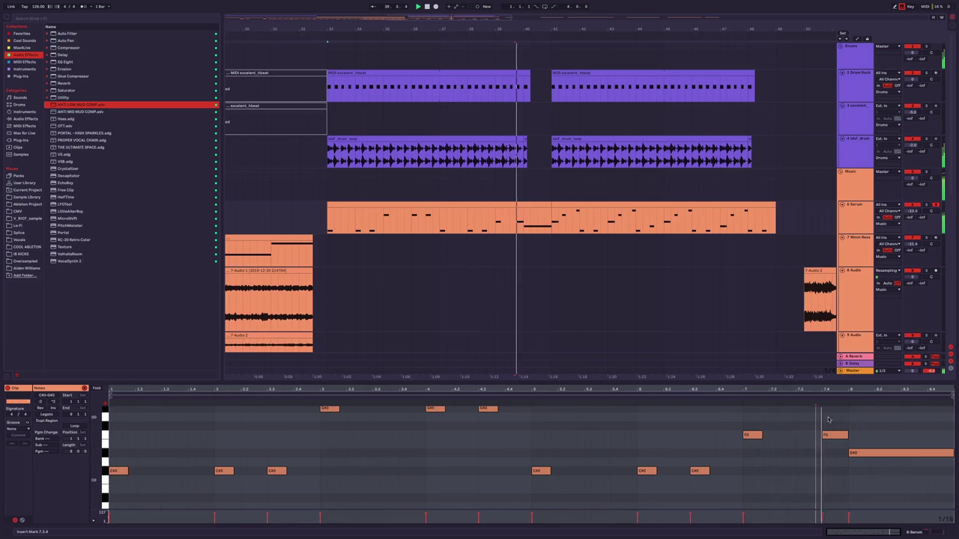
key(ctrl+alt+l)
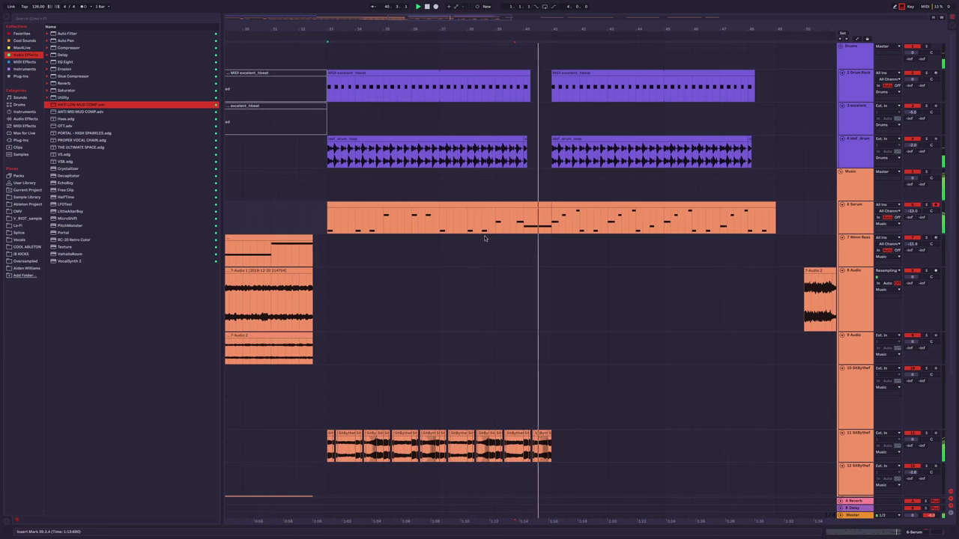
Select the Serum clip of bars 33 to 41 and examine the tracks below it during playback.
click(378, 209)
scroll(390, 212, down, 2)
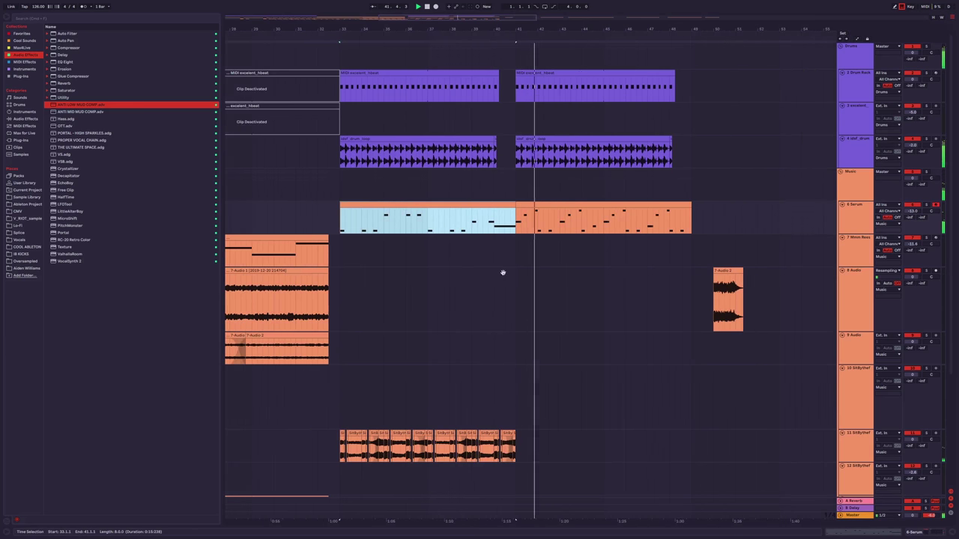
scroll(503, 273, down, 6)
scroll(533, 300, down, 1)
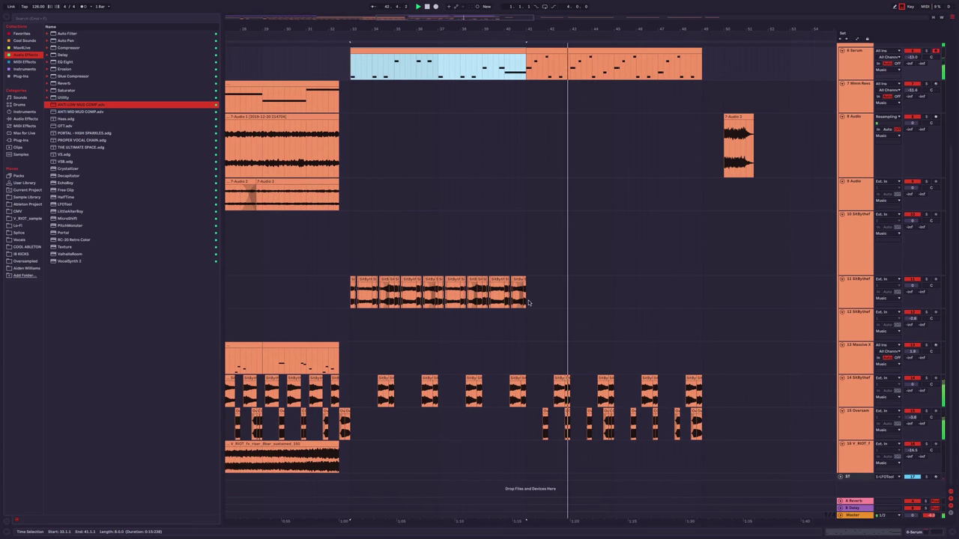
scroll(589, 259, down, 2)
drag(602, 257, 493, 333)
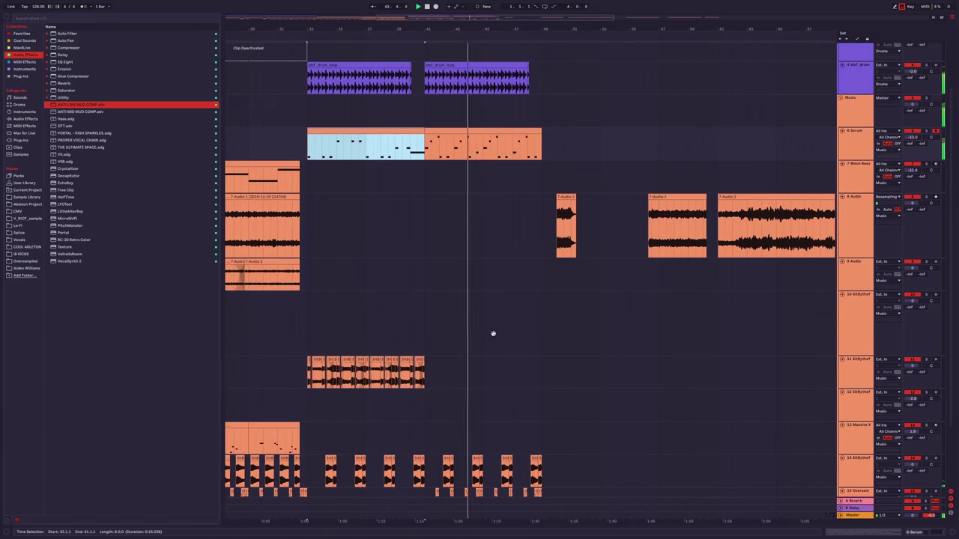
drag(489, 291, 576, 281)
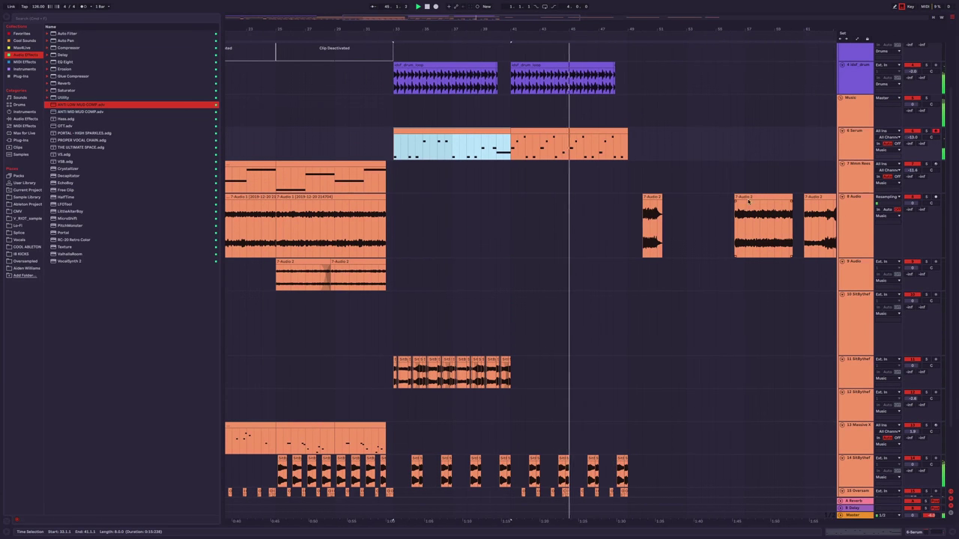
Try a copy of a parked 7-Audio 2 clip at 44.4.1 and of the 7-Audio 1 clip at 41.1.1 on track 8.
click(554, 229)
drag(554, 229, 592, 230)
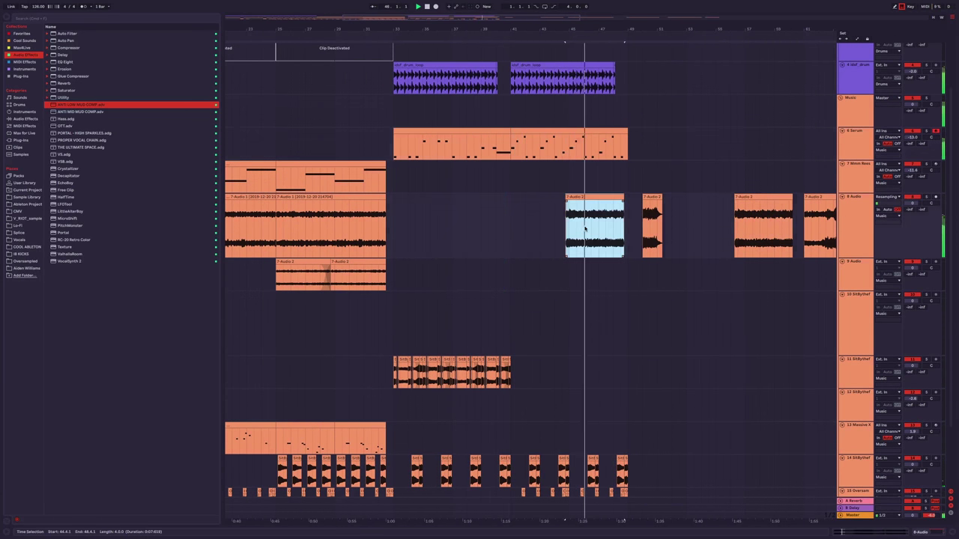
key(ctrl+z)
scroll(409, 227, down, 2)
key(ctrl+z)
key(ctrl+z)
drag(431, 227, 421, 224)
key(ctrl+z)
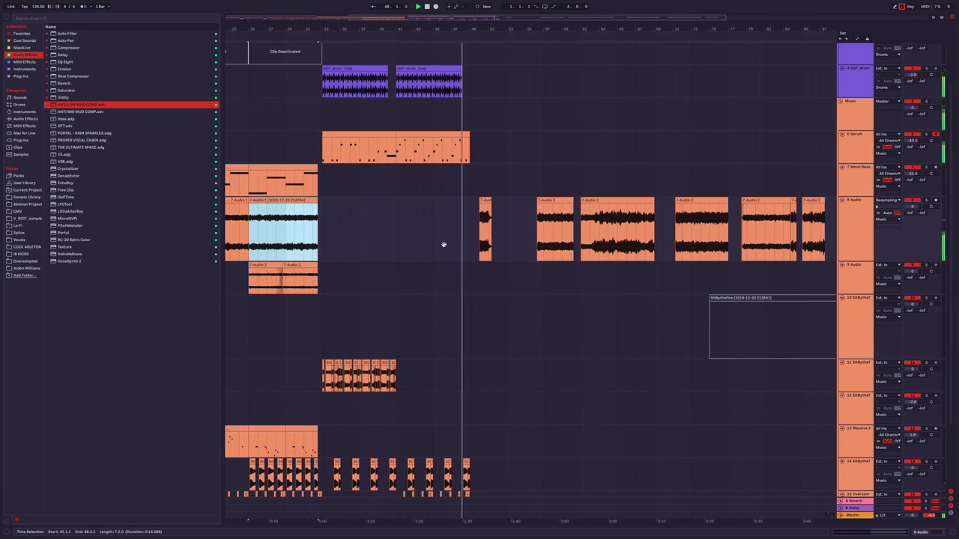
Stop playback and delete the excelent_hbeat drum clips on tracks 2 and 3 from 1.1.1 to 9.1.1.
scroll(428, 248, down, 2)
scroll(428, 248, left, 3)
key(minus)
click(416, 197)
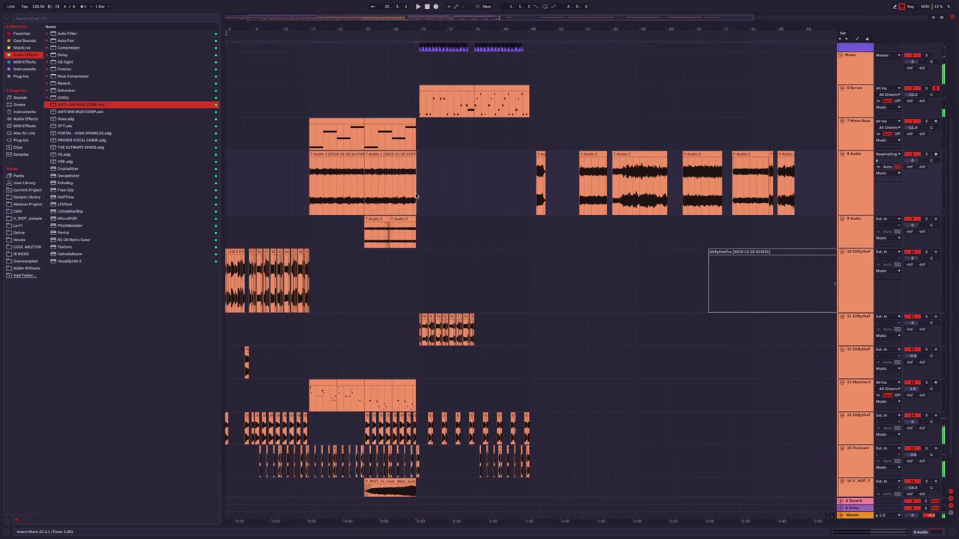
scroll(423, 230, down, 2)
scroll(366, 225, left, 2)
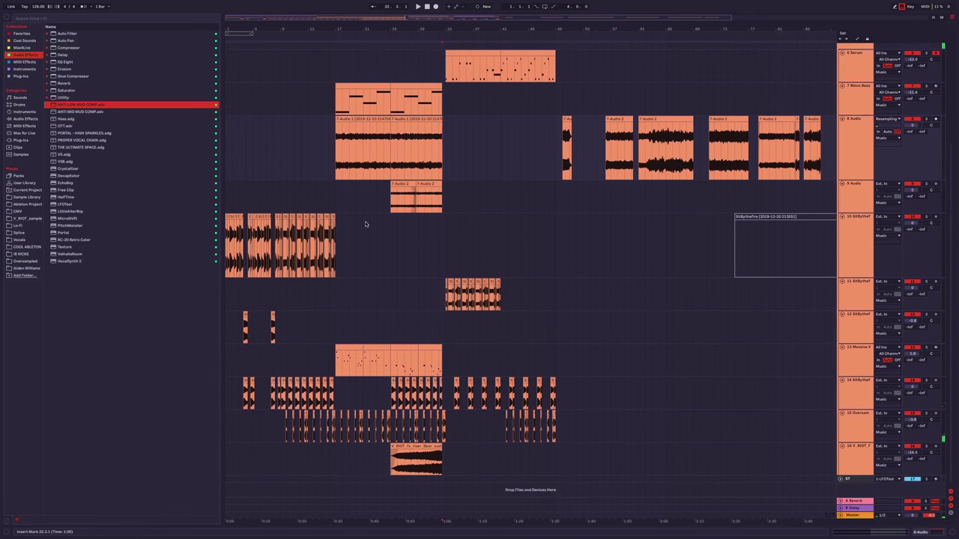
drag(249, 176, 203, 169)
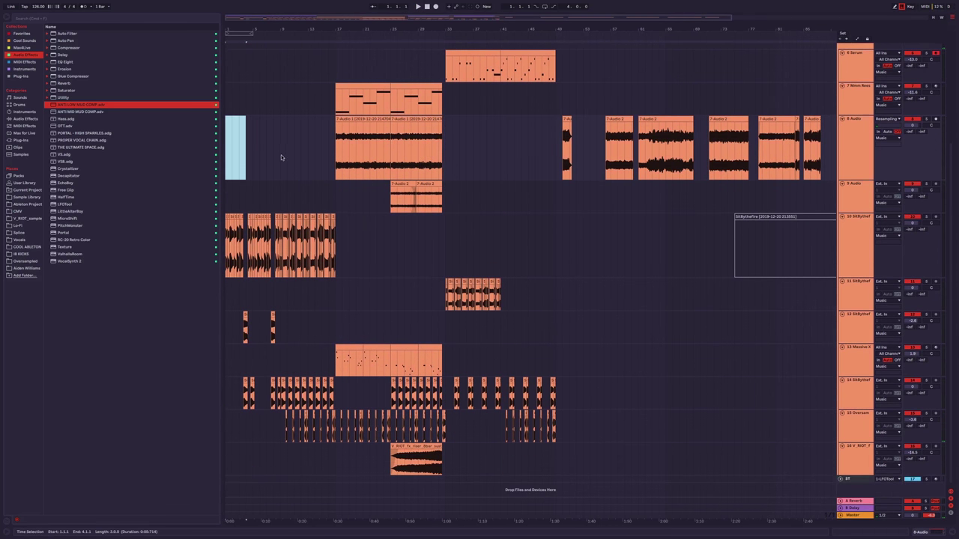
scroll(282, 157, up, 5)
drag(281, 87, 185, 109)
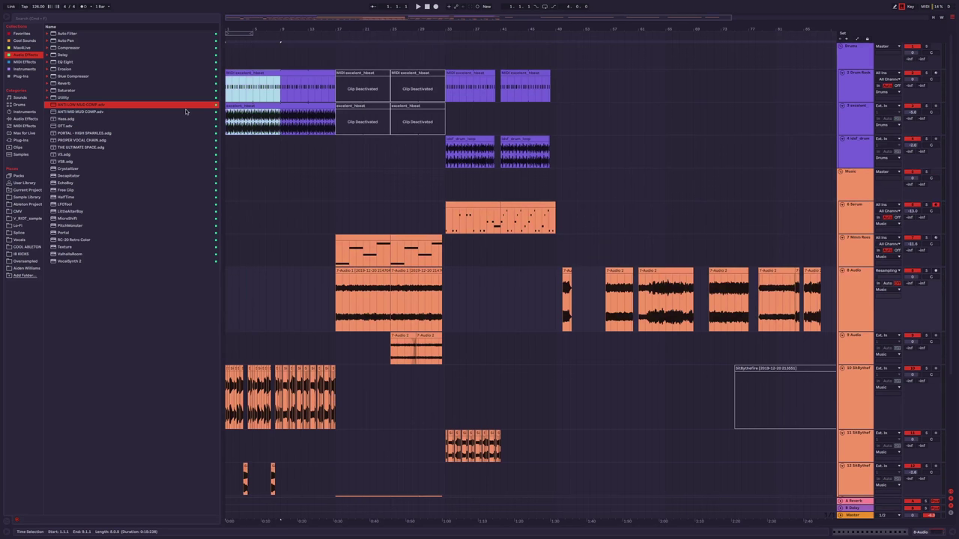
key(Delete)
Play back the opening from 1.1.1 and look over all tracks with the browser hidden.
drag(266, 151, 180, 151)
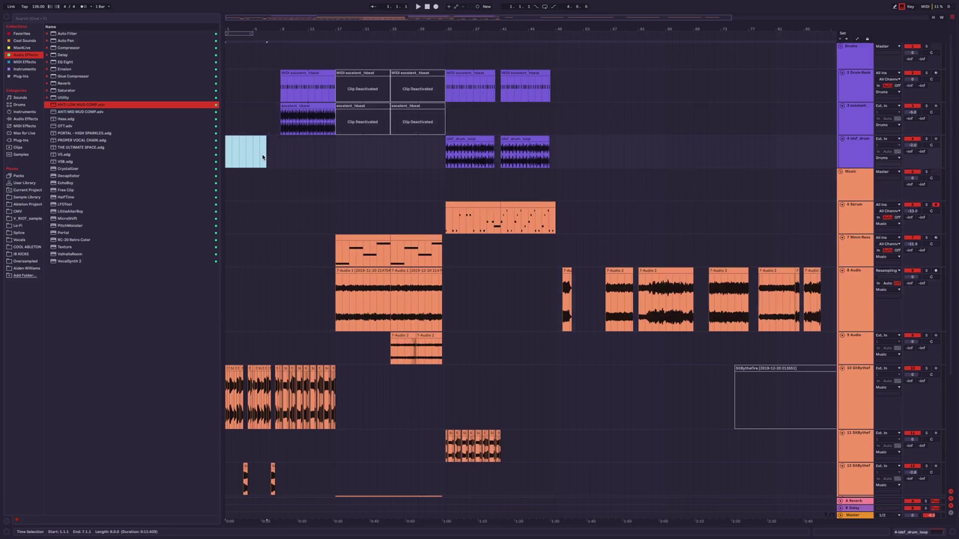
scroll(263, 156, down, 3)
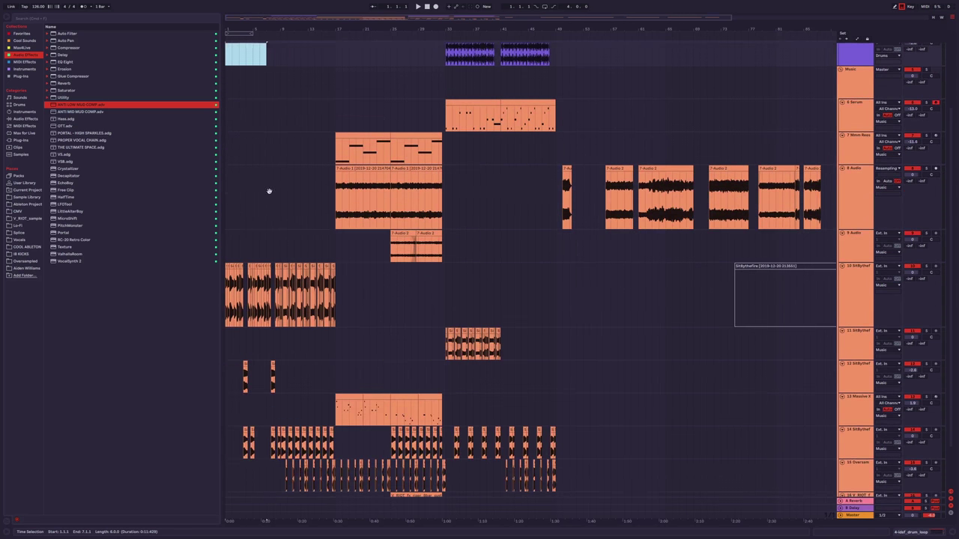
scroll(278, 180, up, 4)
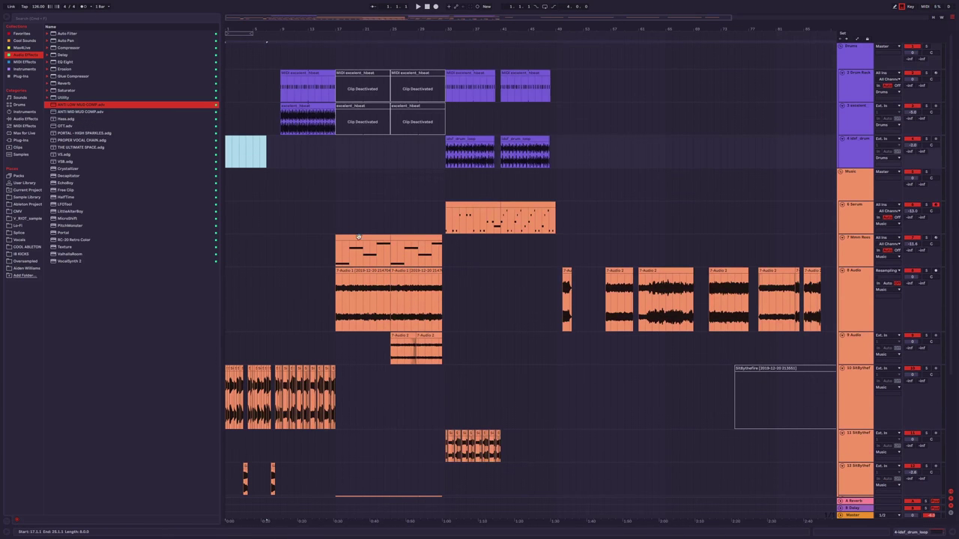
scroll(356, 236, down, 2)
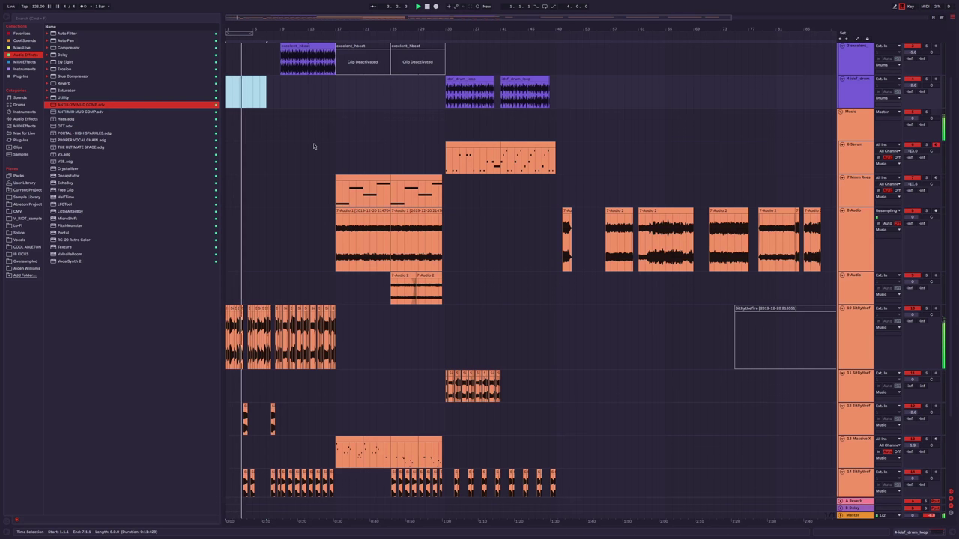
scroll(315, 147, down, 3)
key(plus)
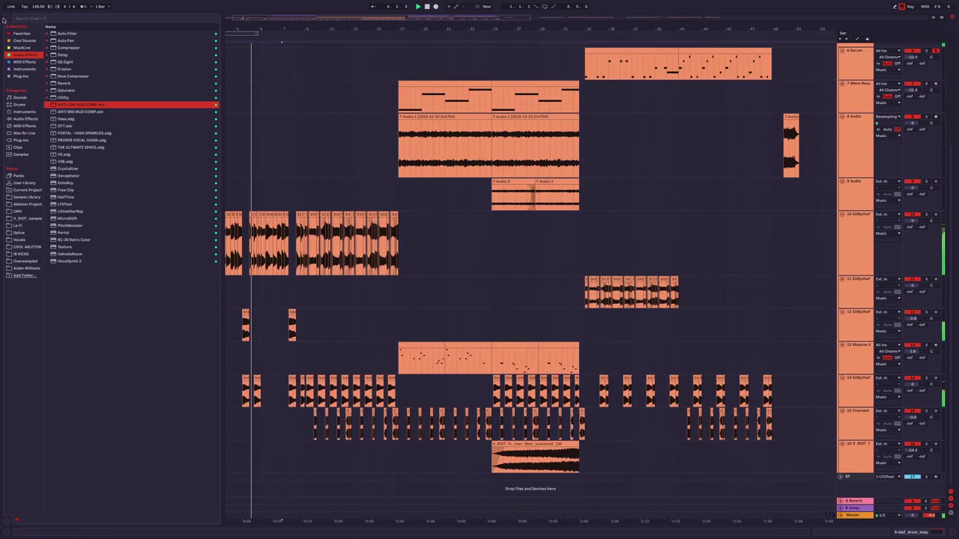
click(6, 21)
key(plus)
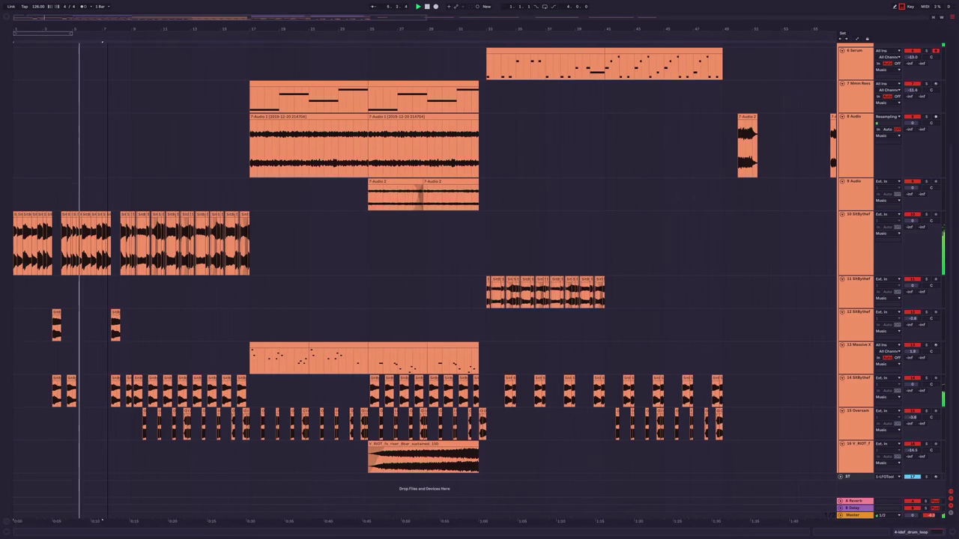
Add the ANTI LOW MUD COMP preset after EQ Eight on track 10 and close the device view.
click(328, 271)
key(ctrl+alt+l)
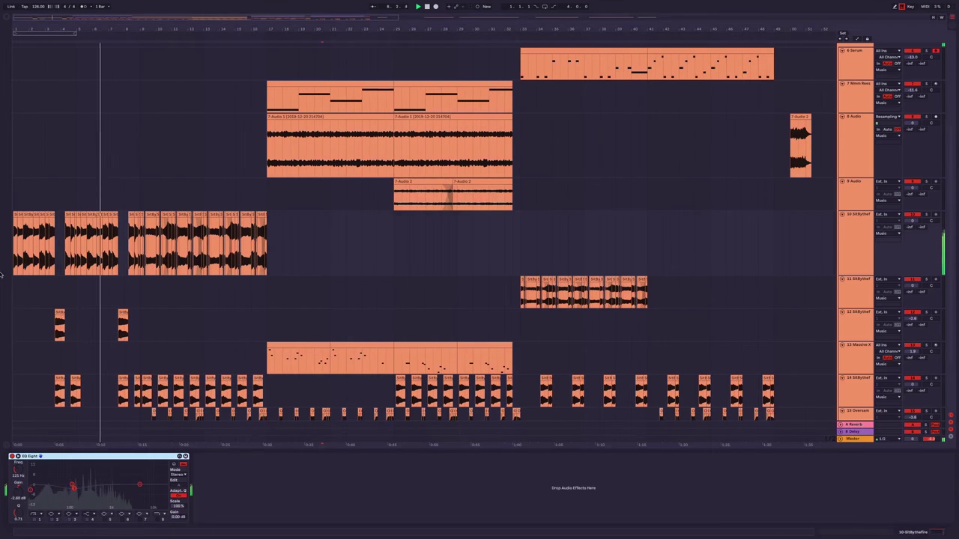
key(ctrl+alt+b)
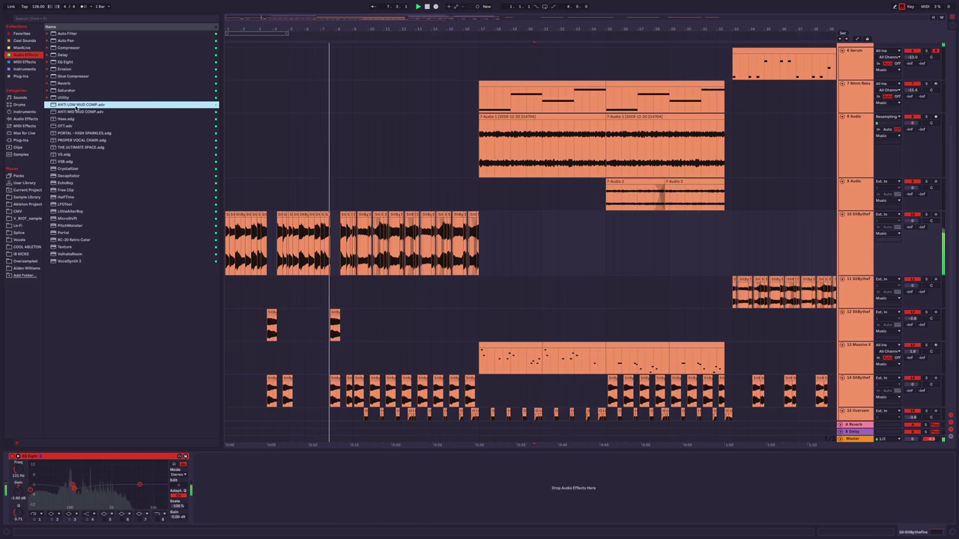
key(Return)
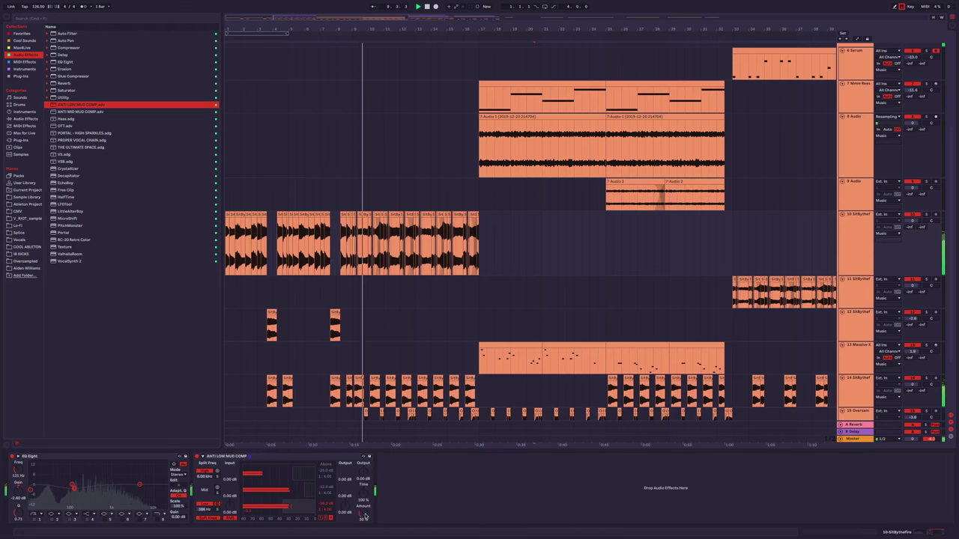
key(ctrl+alt+l)
key(ctrl+z)
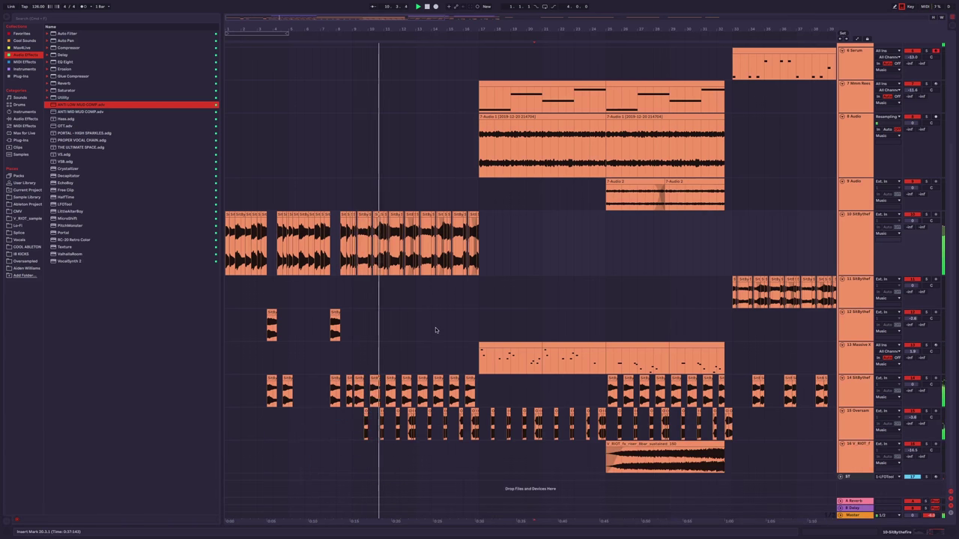
Add the ANTI LOW MUD COMP preset after EQ Eight on the track 12 vocal chops and close the device view.
key(ctrl+z)
key(ctrl+alt+l)
key(Return)
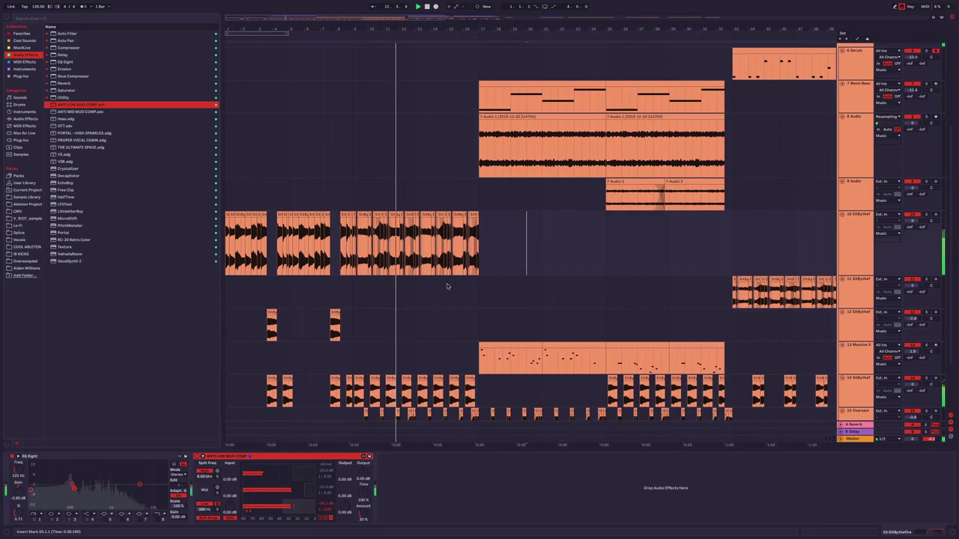
click(389, 323)
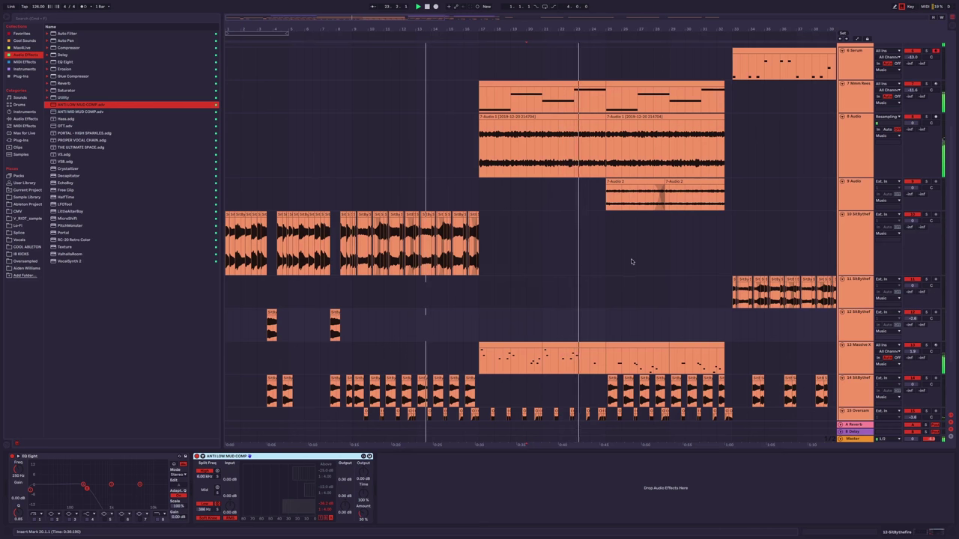
drag(670, 272, 462, 319)
key(ctrl+alt+l)
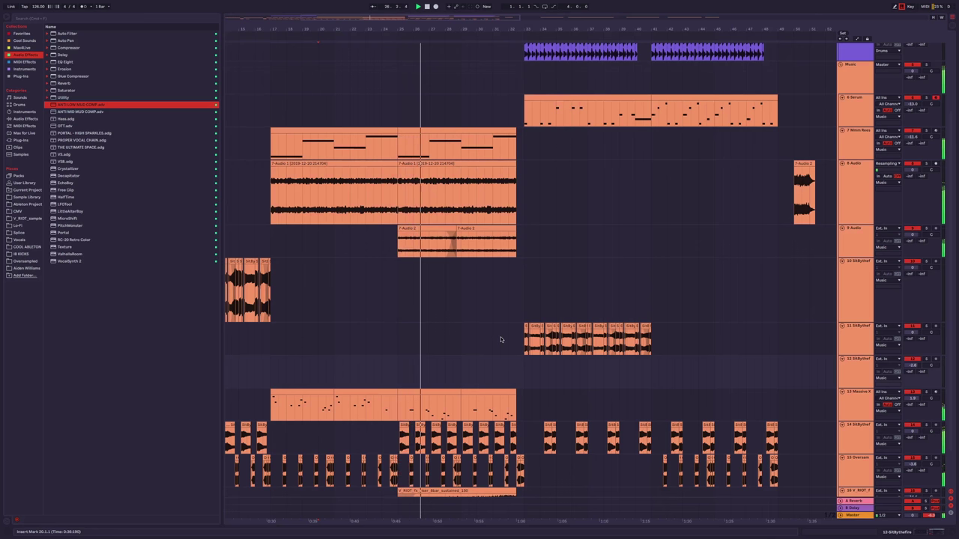
Reduce the height of track 10 in the arrangement.
scroll(488, 317, down, 2)
scroll(571, 392, up, 2)
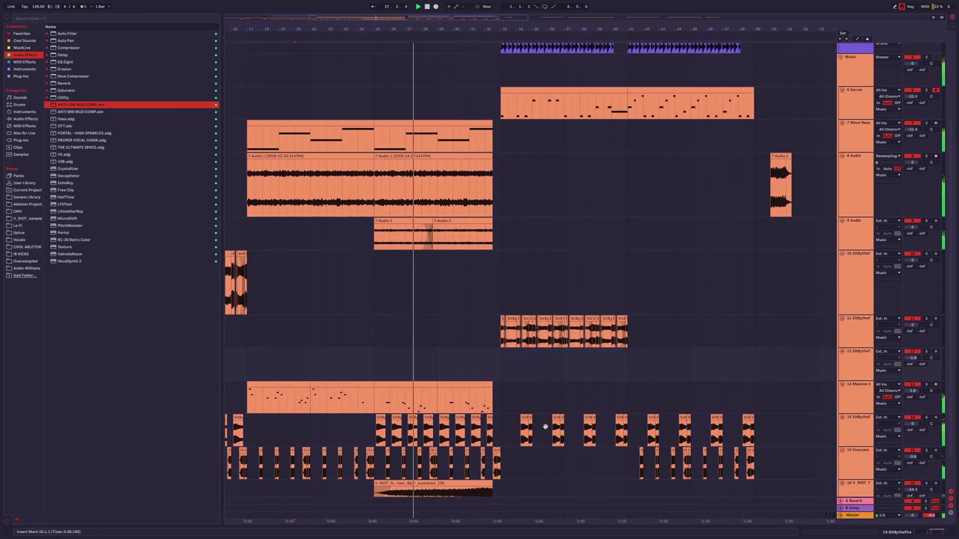
drag(865, 314, 863, 284)
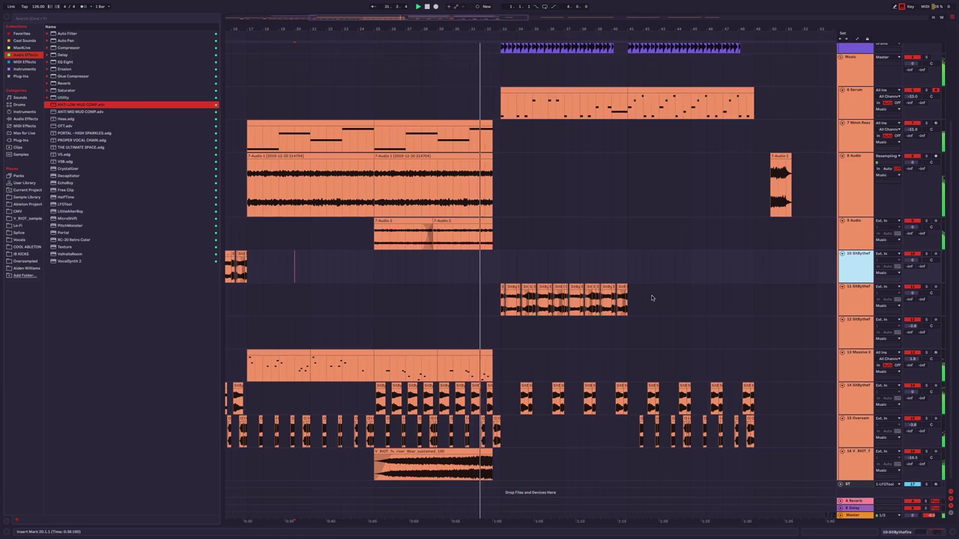
Listen through bars 33 to 41 and examine how the Serum, vocal chop and percussion clips are laid out.
scroll(510, 281, up, 3)
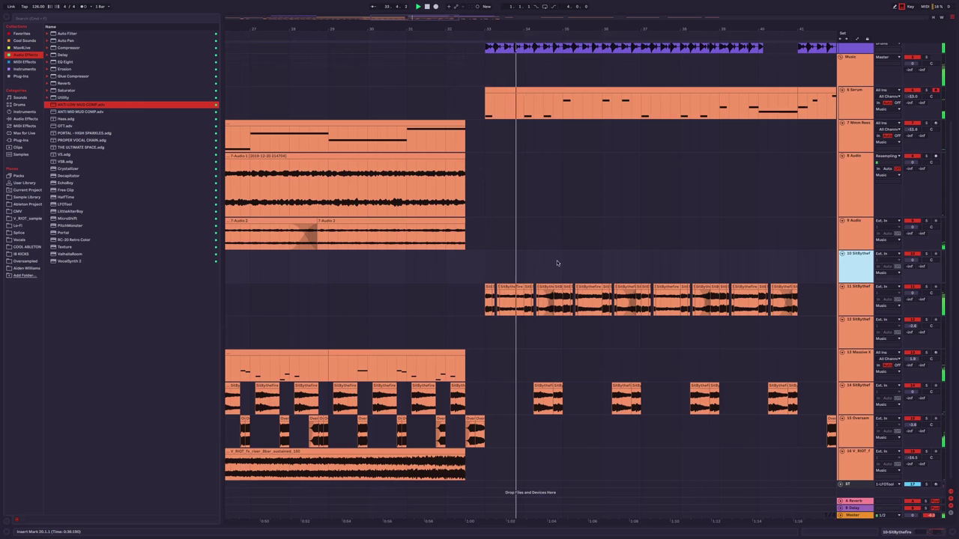
scroll(557, 264, down, 1)
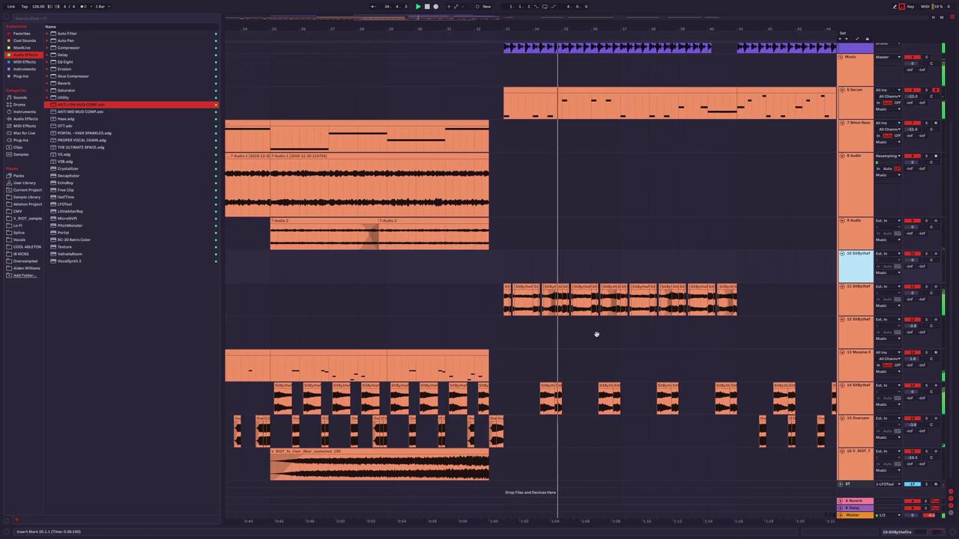
scroll(584, 334, right, 2)
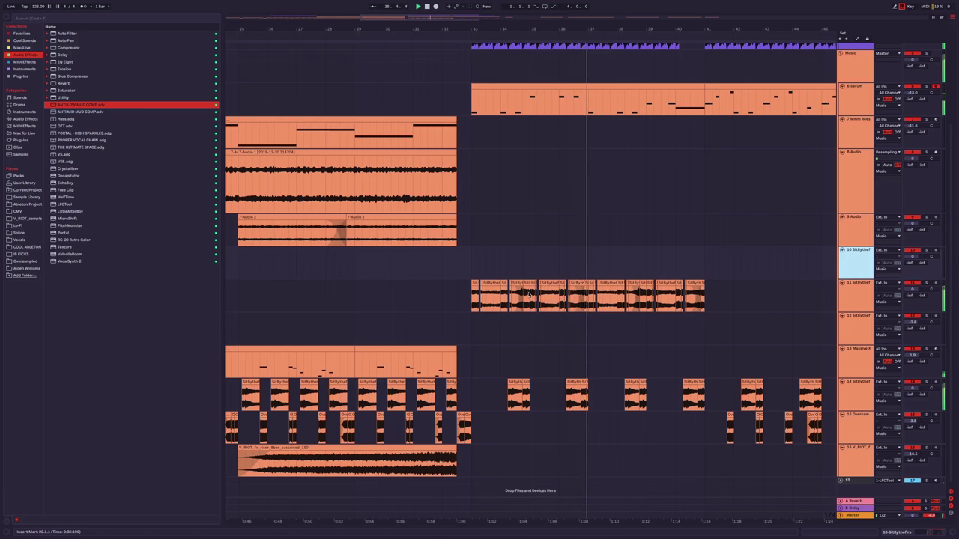
scroll(534, 295, right, 3)
scroll(563, 310, right, 3)
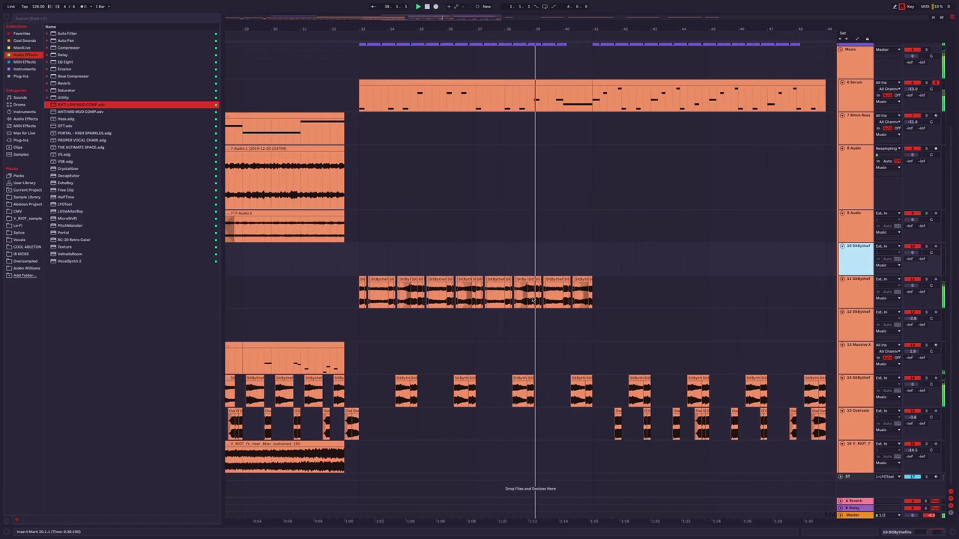
scroll(567, 313, up, 2)
scroll(570, 311, left, 4)
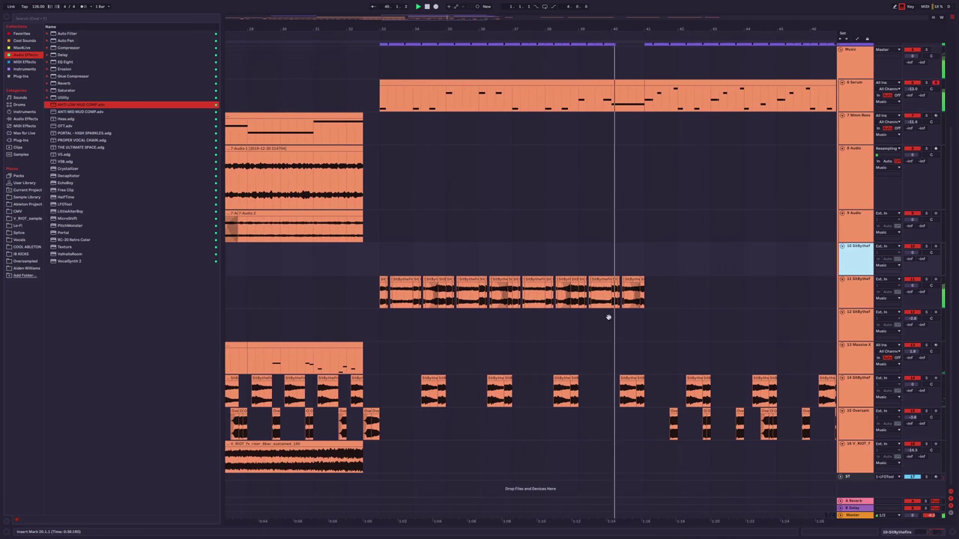
scroll(665, 320, down, 2)
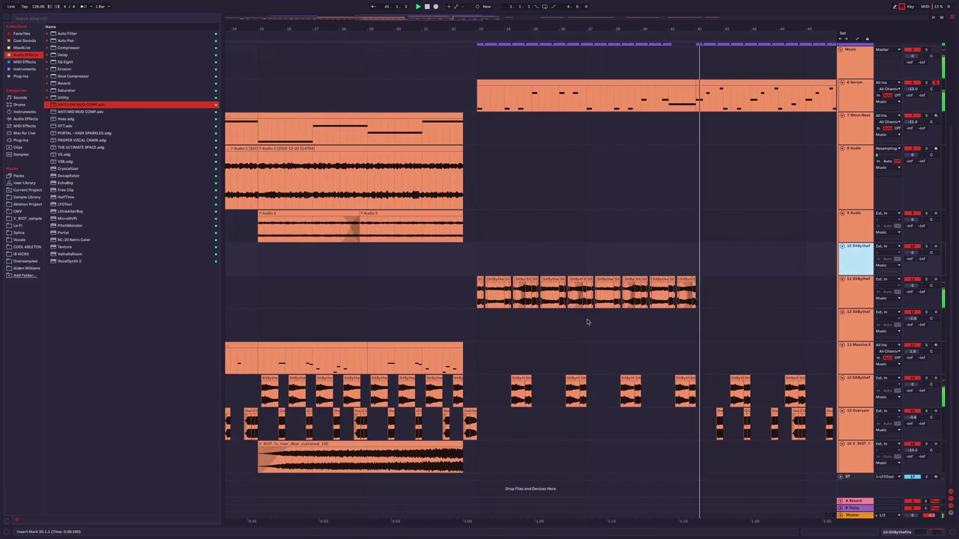
scroll(589, 322, right, 5)
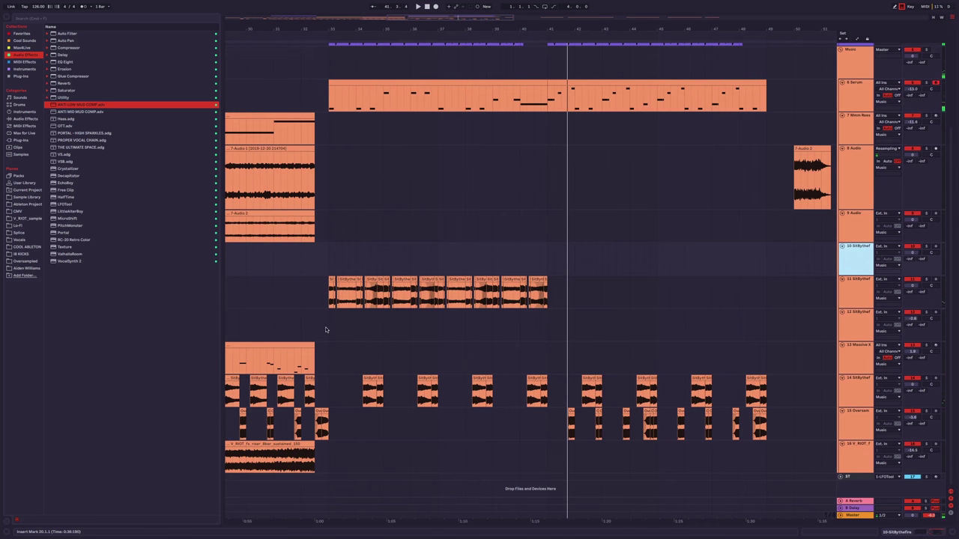
Duplicate the Serum clip from 41.1.1 to 49.1.1, and repeat the 33.1.1 Serum pattern over 41.1.1 to 49.1.1.
scroll(481, 253, up, 3)
drag(552, 192, 764, 192)
key(ctrl+d)
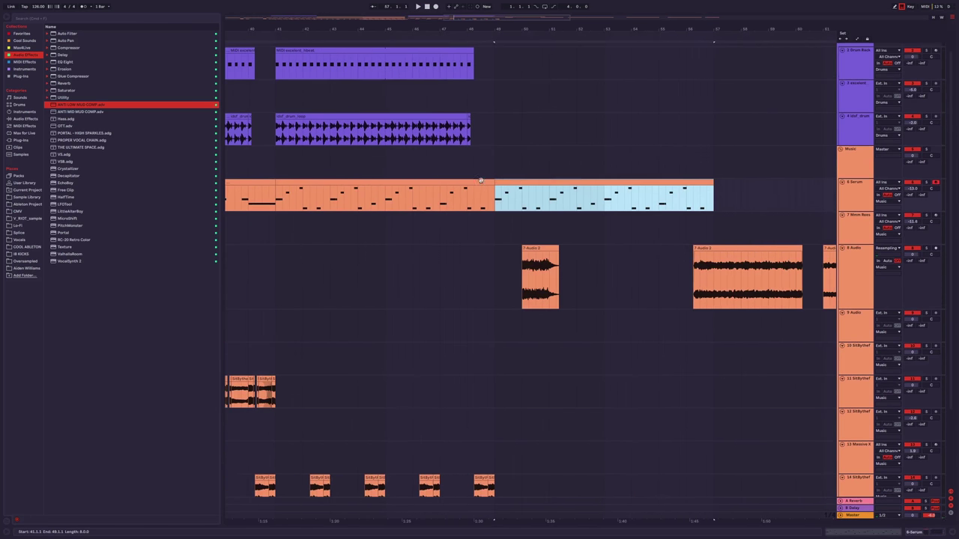
key(ctrl+z)
scroll(576, 128, down, 3)
scroll(576, 127, left, 4)
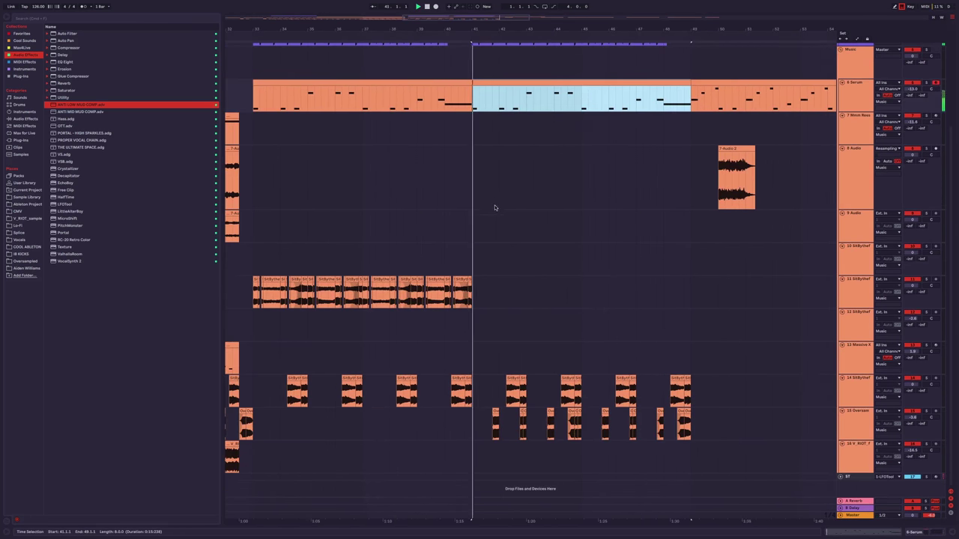
Duplicate the track 11 vocal chops from 33.1.1–41.1.1 to fill 41.1.1 to 49.1.1.
scroll(509, 240, left, 1)
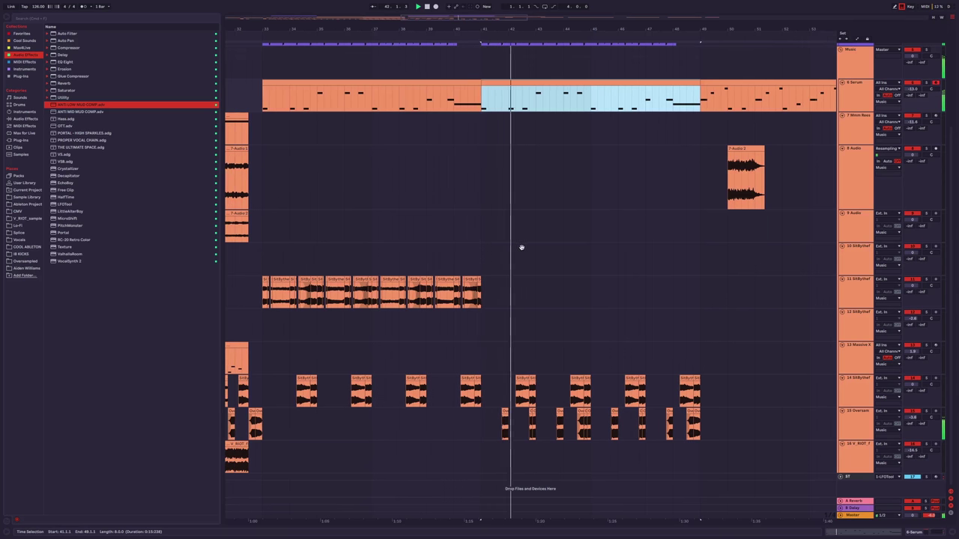
drag(480, 296, 267, 304)
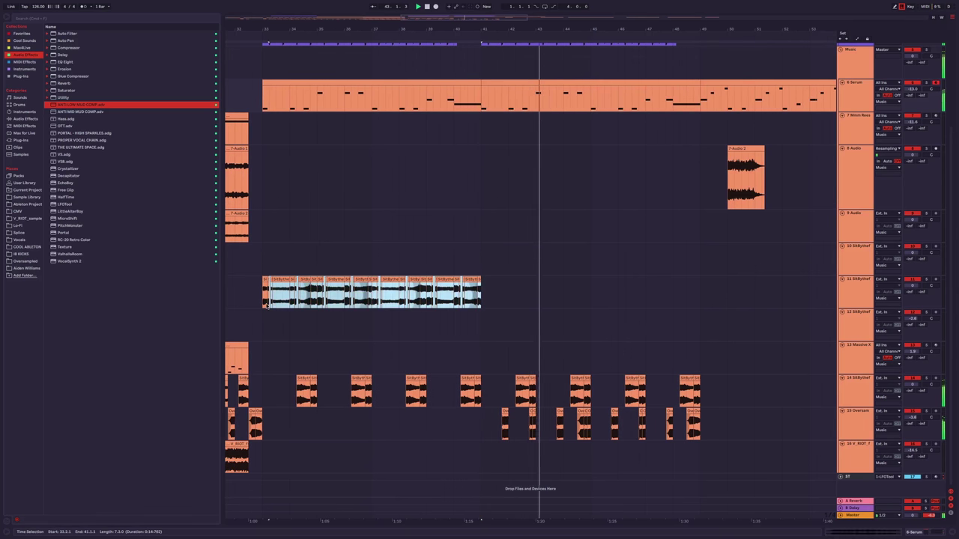
key(ctrl+d)
scroll(381, 317, left, 4)
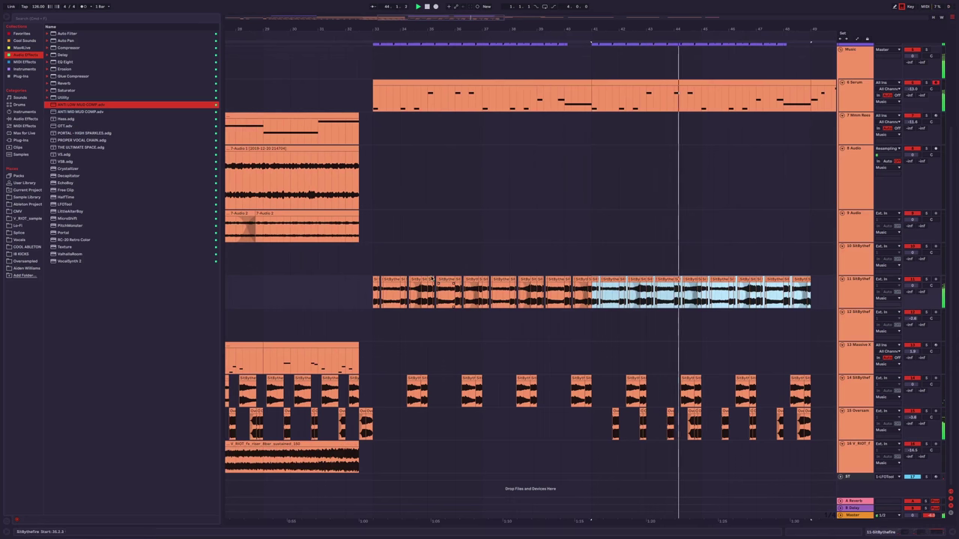
Try raising the track 11 vocal chops to 6.0 dB while playing from 33.1.1.
click(369, 267)
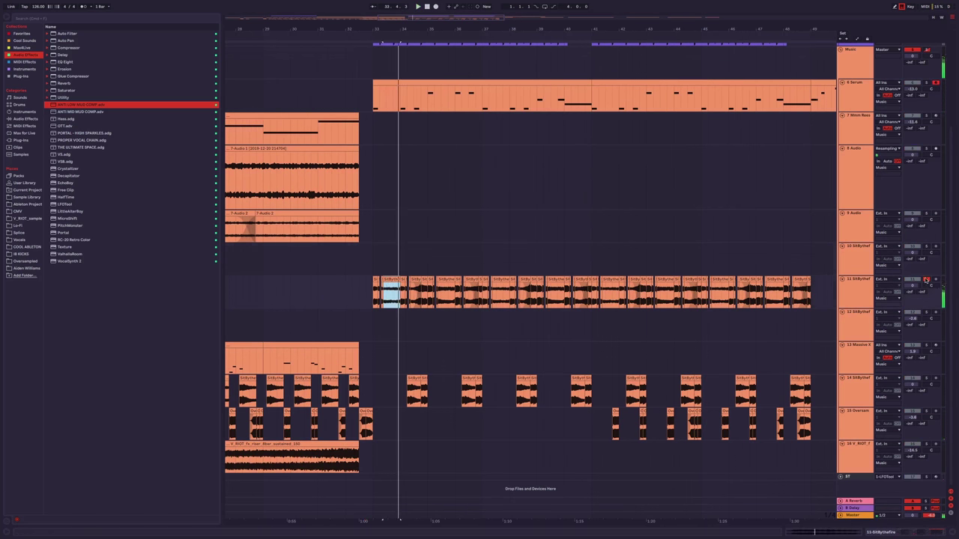
scroll(445, 234, up, 2)
click(375, 172)
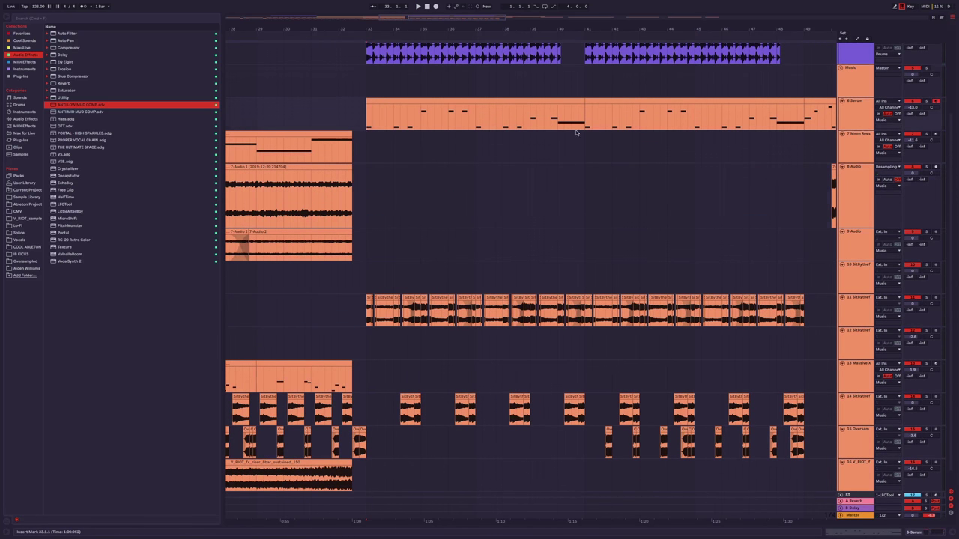
scroll(419, 180, up, 5)
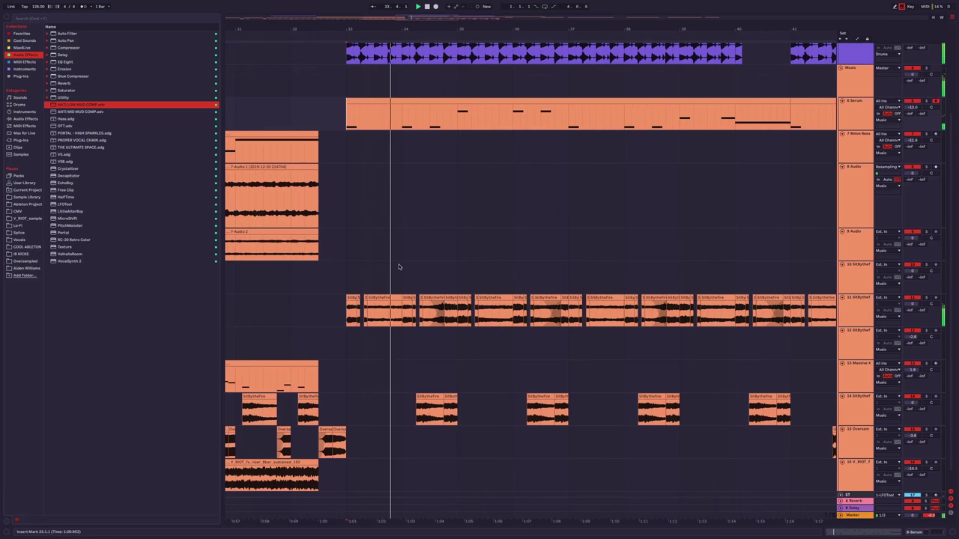
drag(912, 304, 912, 288)
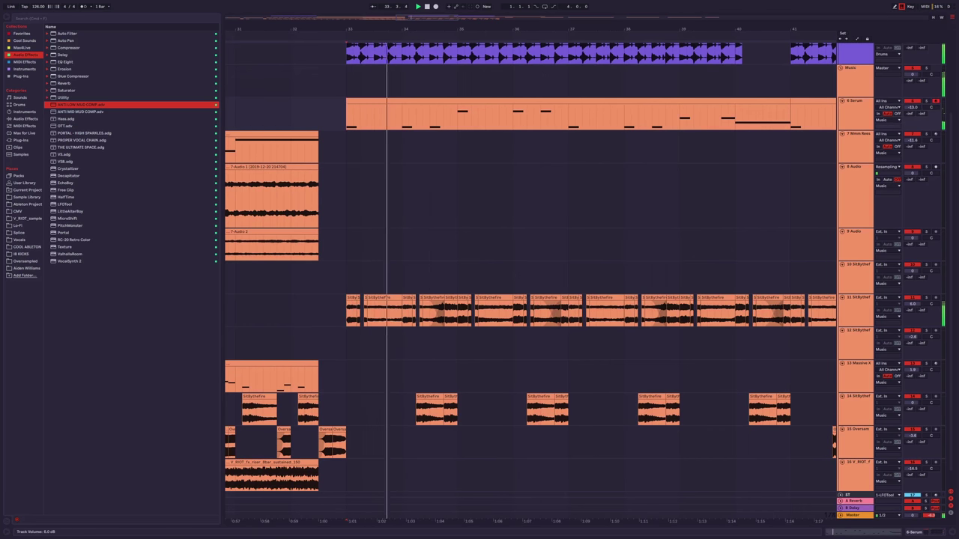
click(854, 307)
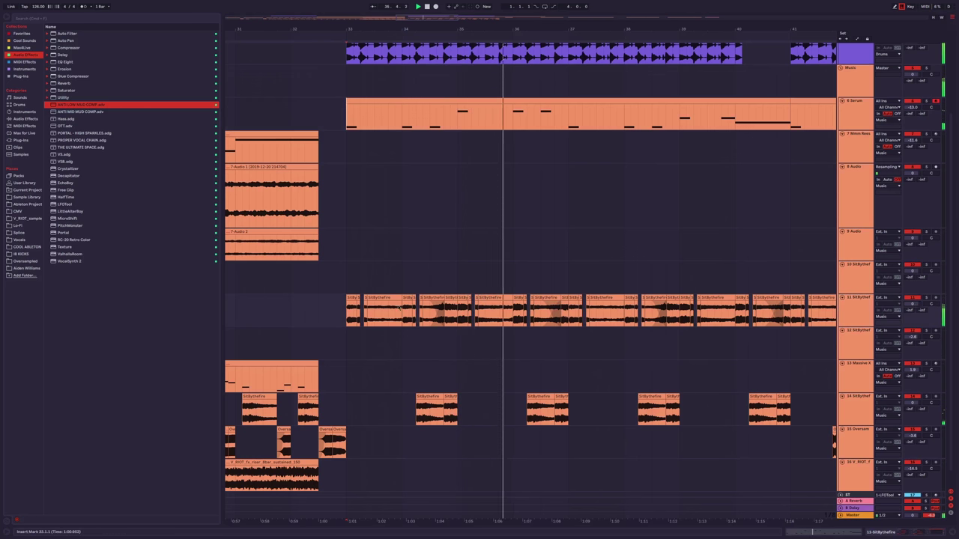
Play back from 29.1.1 and examine the transition into the section at bar 33.
scroll(404, 306, down, 2)
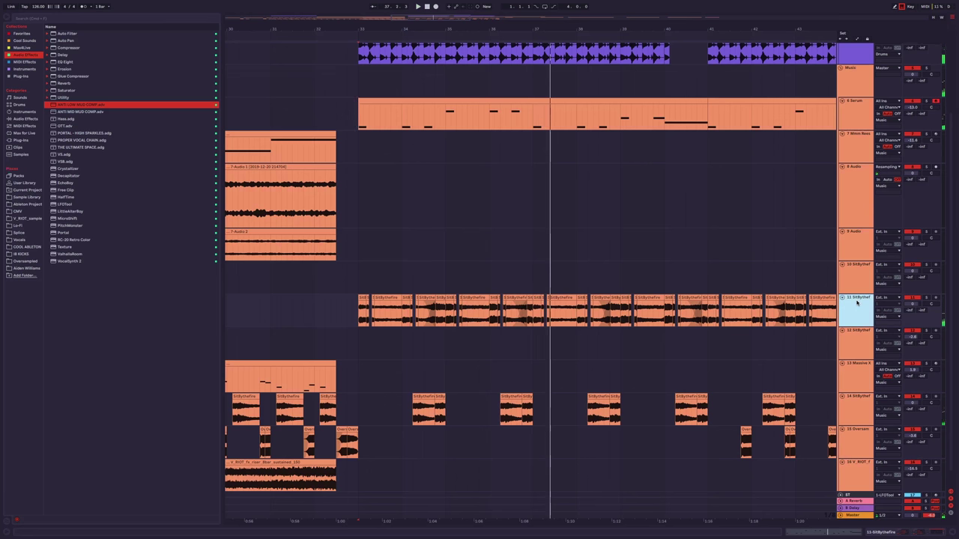
scroll(313, 326, down, 3)
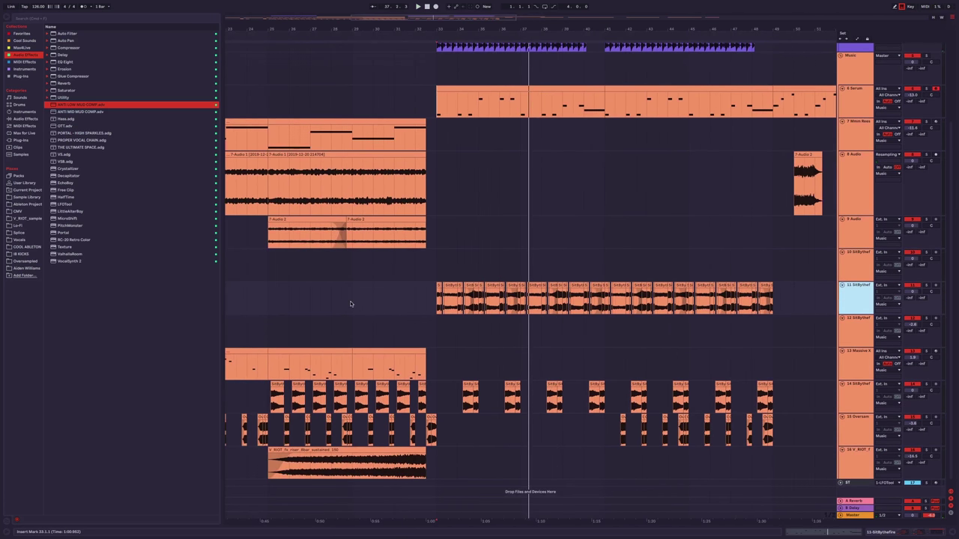
key(space)
click(352, 292)
scroll(605, 221, down, 3)
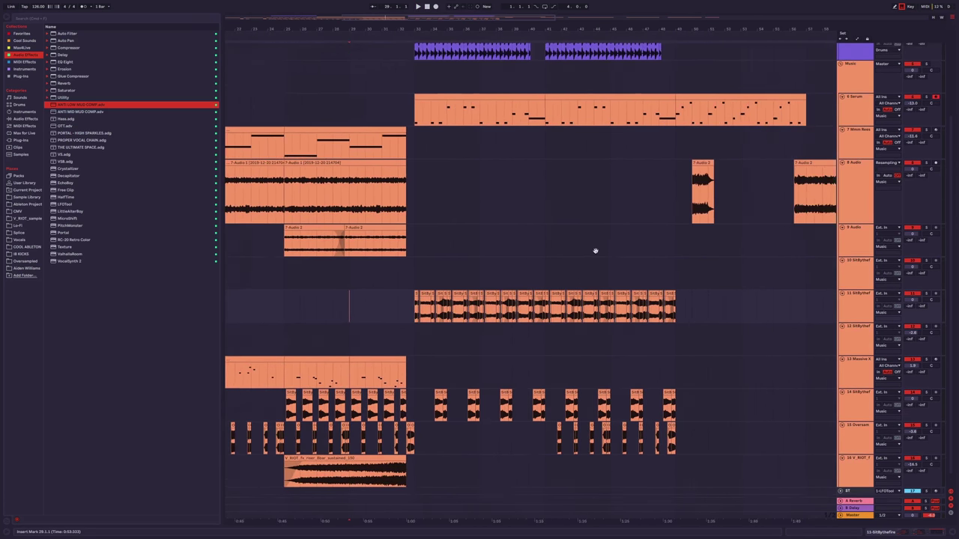
key(space)
scroll(577, 278, left, 3)
scroll(577, 277, up, 2)
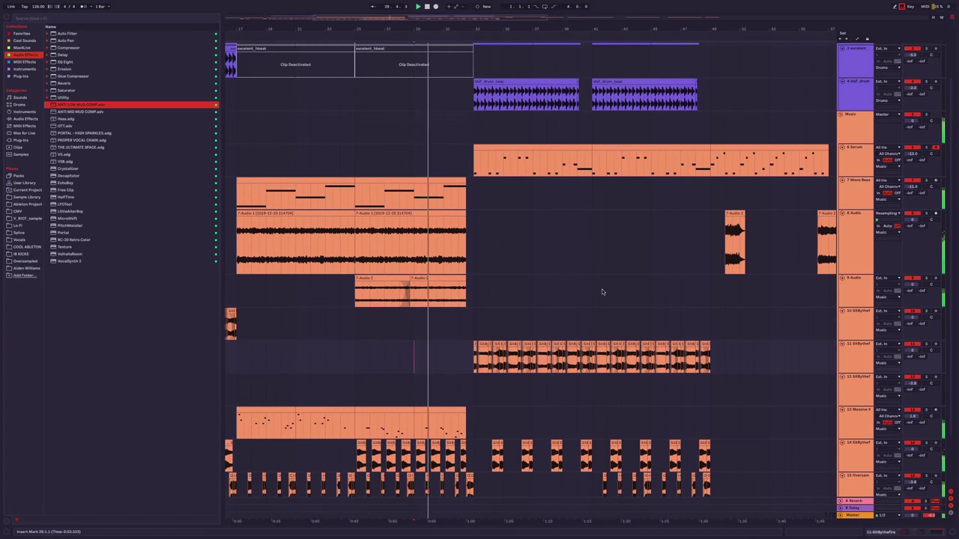
scroll(592, 225, down, 3)
scroll(592, 225, right, 1)
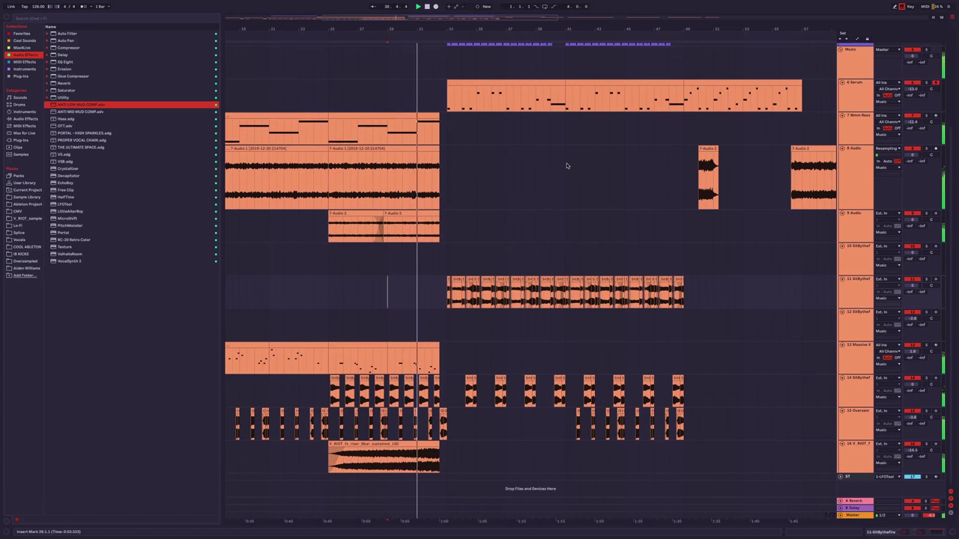
scroll(439, 268, up, 3)
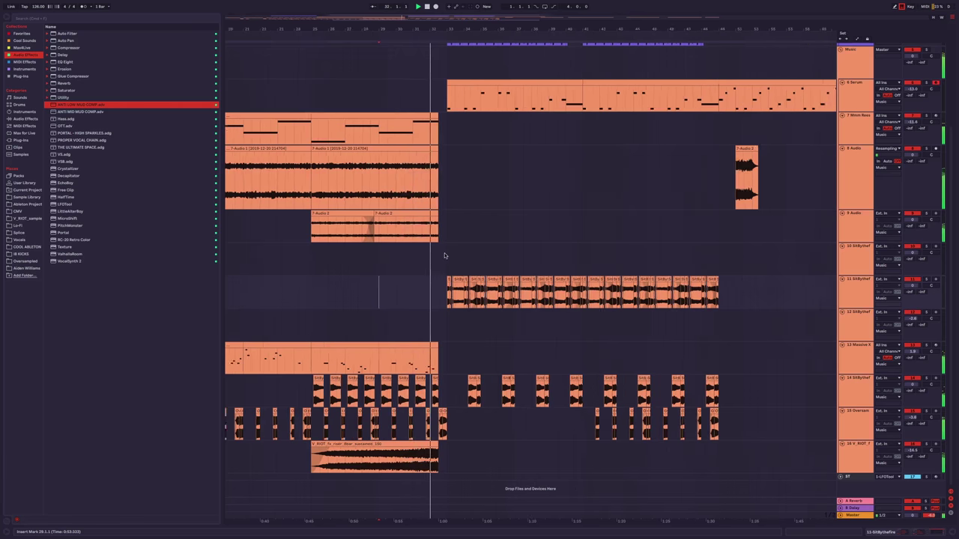
scroll(445, 261, down, 3)
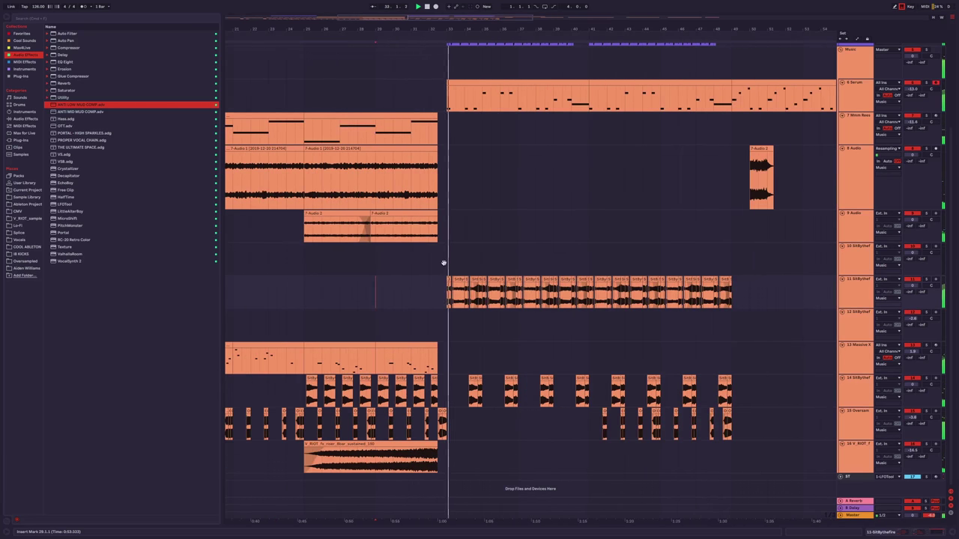
Insert a new audio track below the drum loop on track 4 in the Drums group.
scroll(510, 299, up, 4)
click(858, 152)
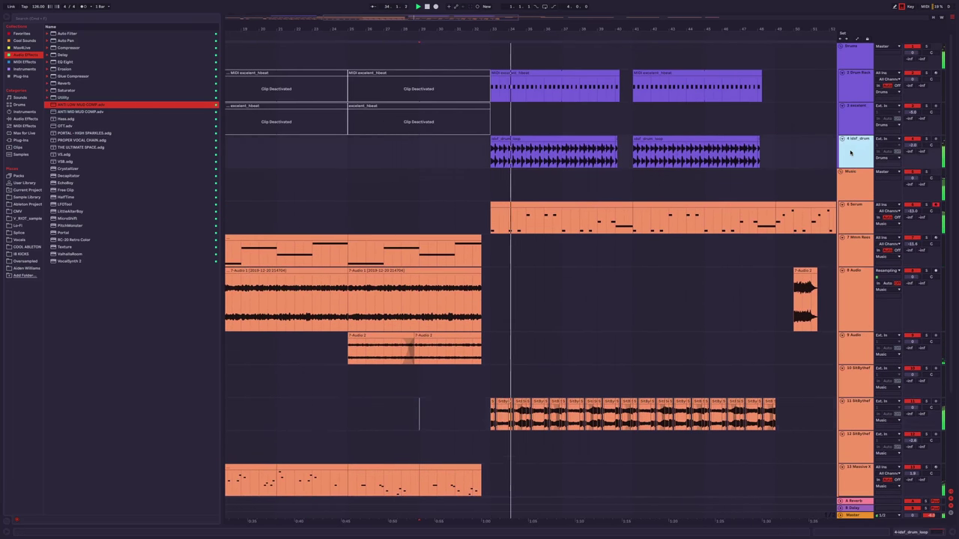
key(ctrl+t)
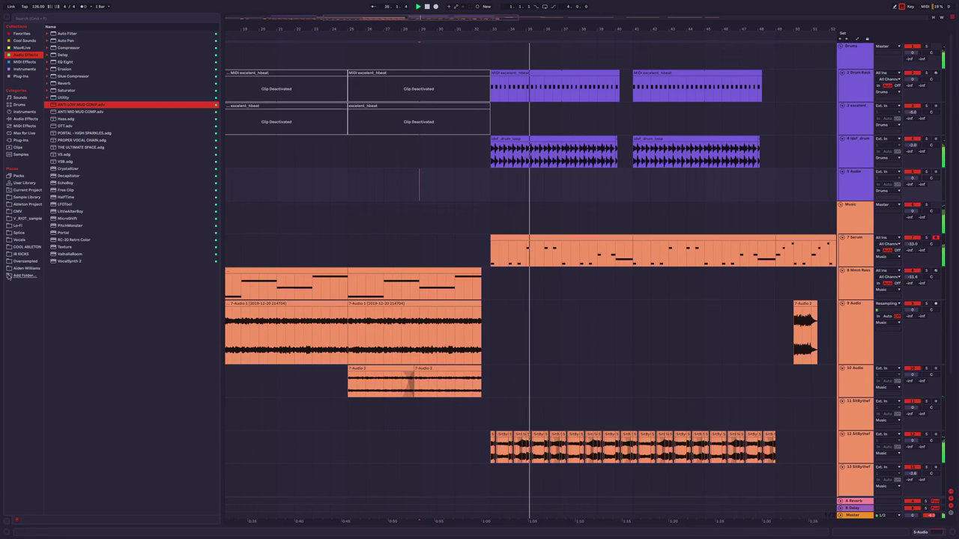
Add the Jonas Aden Samples folder from Sample Library to Places and audition the first build percussion sample in its Drums folder.
click(26, 197)
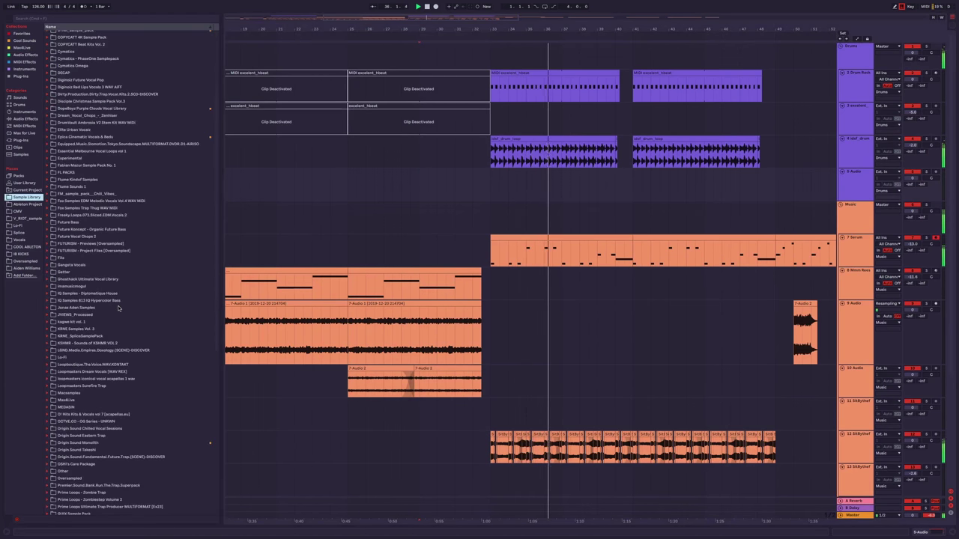
drag(117, 307, 21, 216)
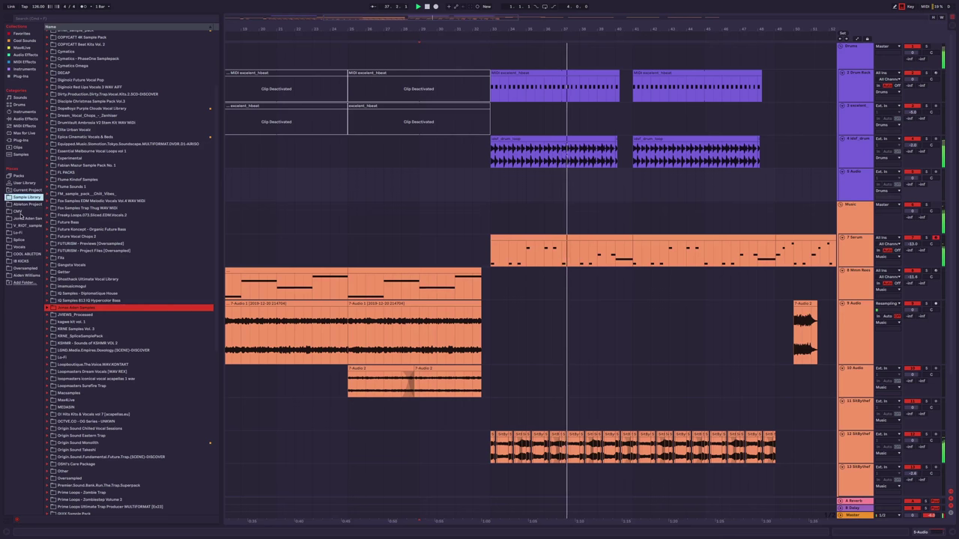
click(22, 217)
click(48, 33)
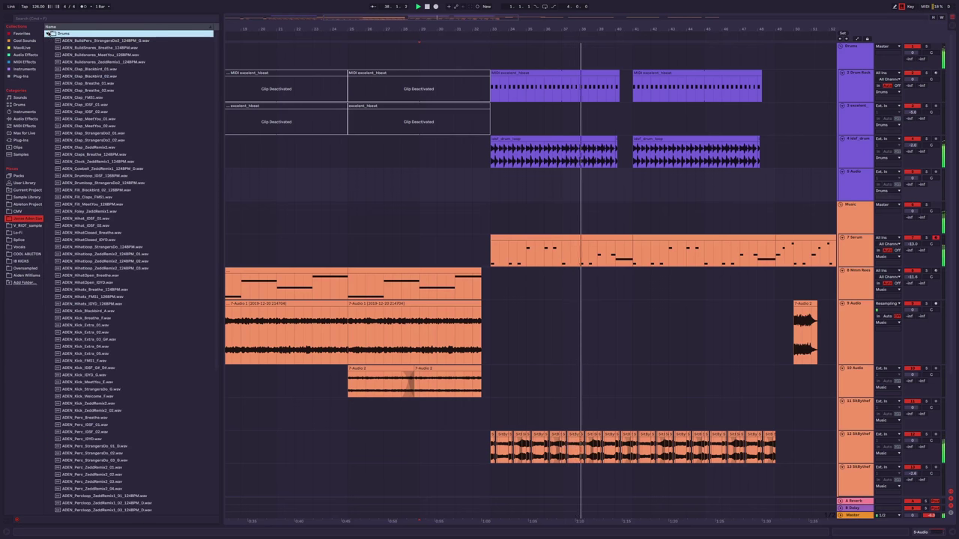
click(93, 41)
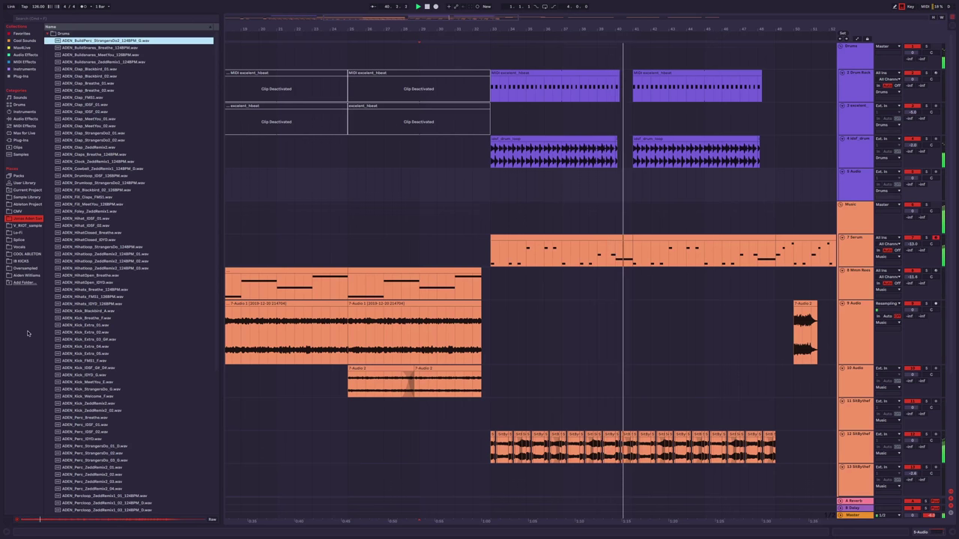
Place the ADEN_BuildPerc_StrangersDo2 sample on track 5 from bar 29 to bar 33 and check its clip settings.
mouse_move(93, 41)
mouse_down()
mouse_move(408, 192)
mouse_move(435, 195)
mouse_move(418, 193)
mouse_up()
scroll(464, 174, up, 2)
double_click(418, 185)
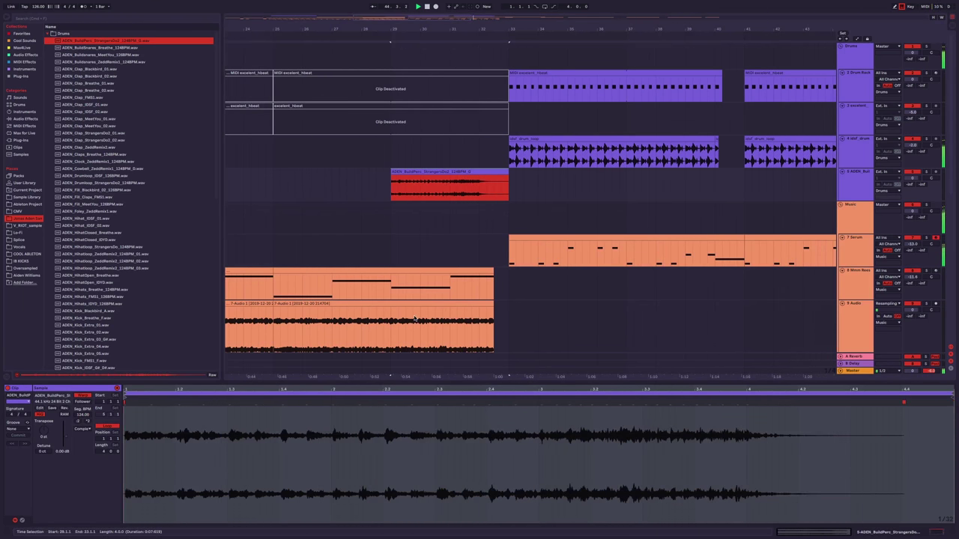
key(ctrl+alt+l)
Copy the four-bar Massive X clip on track 14 to bar 49 and repeat it up to bar 57.
scroll(370, 342, down, 6)
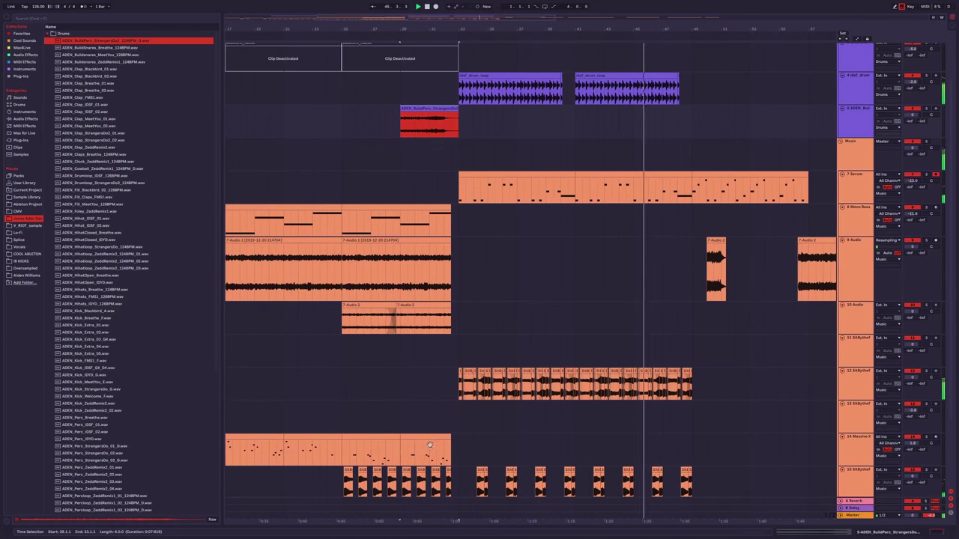
drag(334, 360, 668, 342)
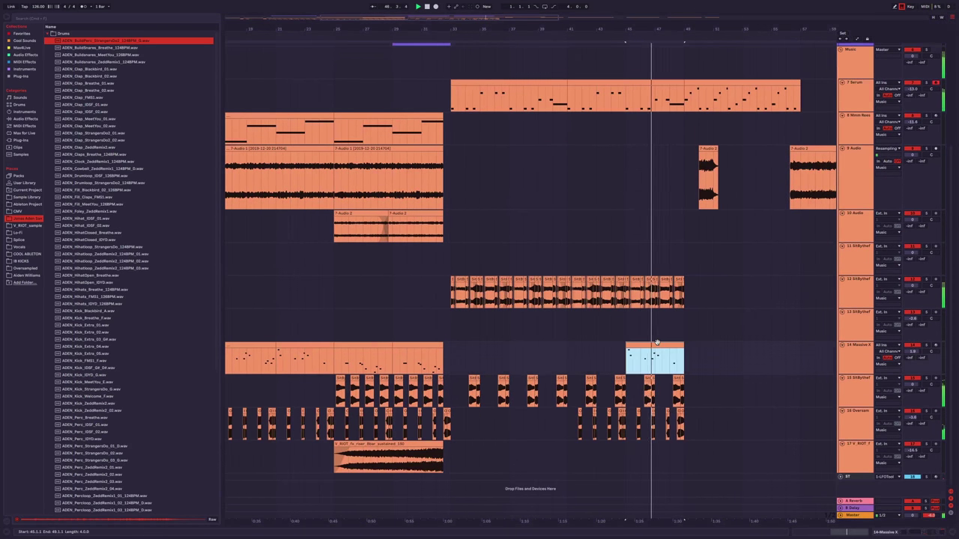
key(ctrl+z)
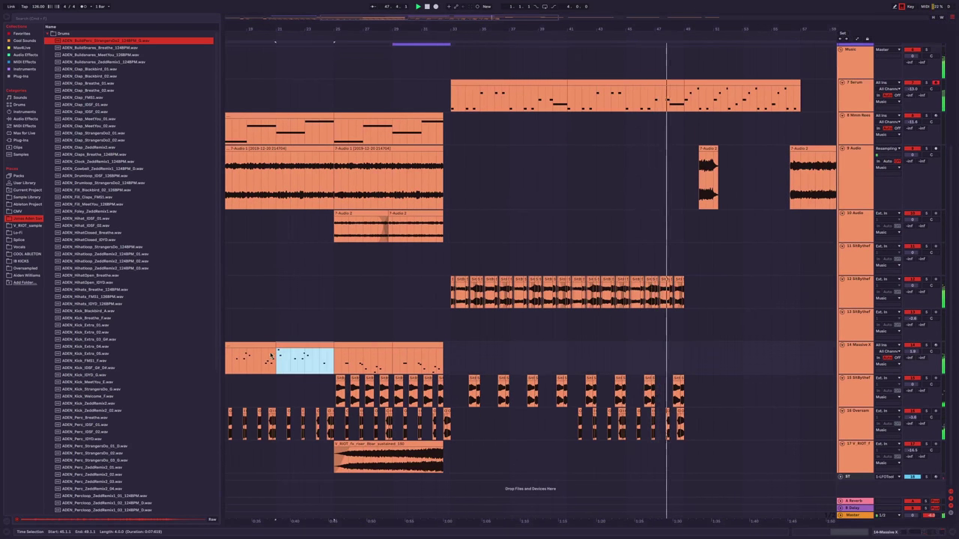
drag(304, 352, 713, 352)
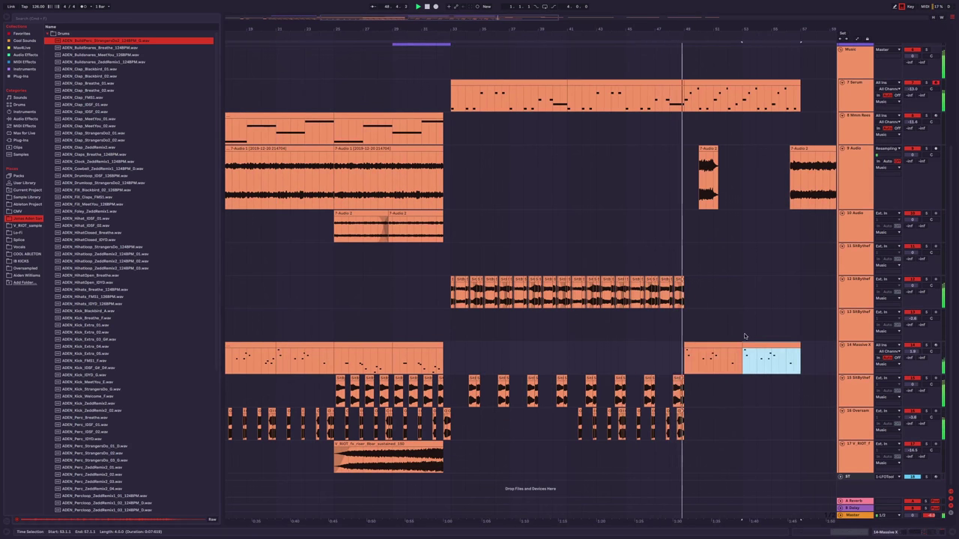
key(ctrl+d)
Trim the short track 9 audio clip at bar 50 to one bar and duplicate it at bar 54.
drag(696, 305, 595, 305)
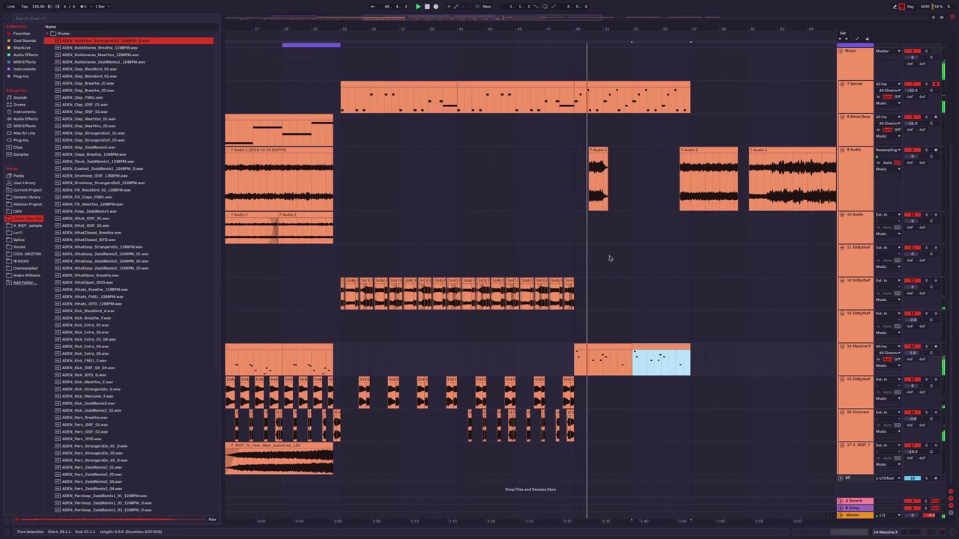
drag(594, 148, 563, 174)
scroll(603, 173, up, 2)
click(628, 174)
key(ctrl+d)
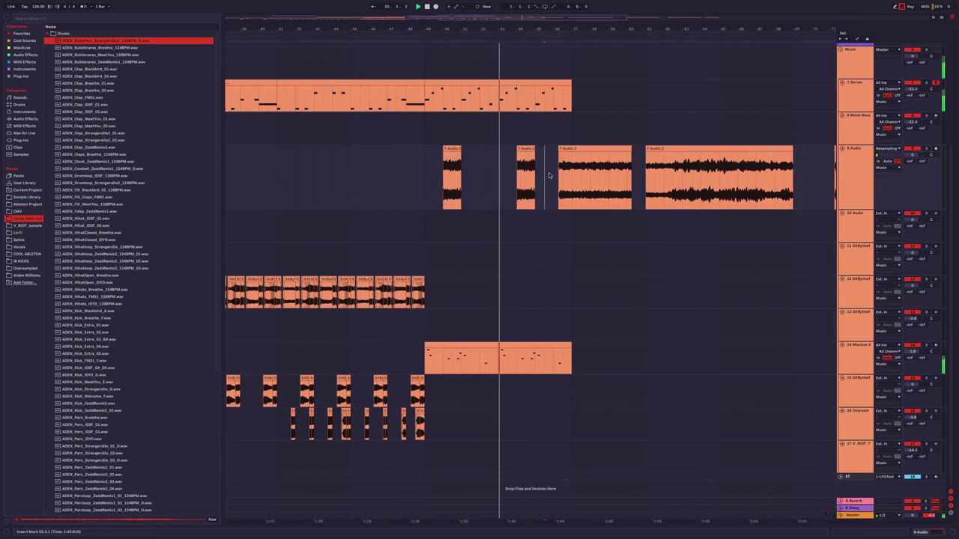
Place a two-bar piece of the following track 9 audio clip at bars 55–57 with a fade-in.
click(592, 155)
click(566, 177)
scroll(563, 176, up, 2)
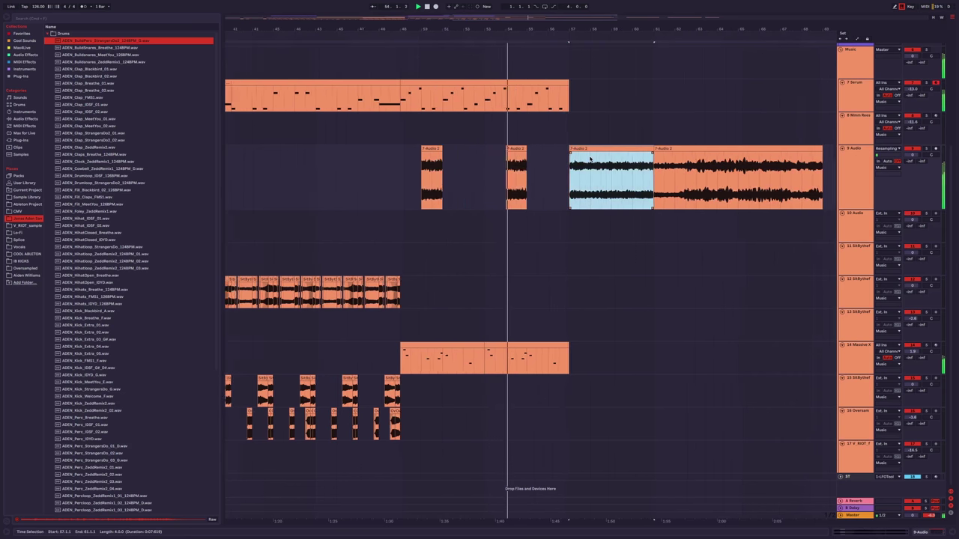
mouse_move(563, 176)
mouse_down()
mouse_move(516, 167)
mouse_move(631, 164)
mouse_move(613, 163)
mouse_up()
Duplicate bars 49–57 of the Serum, track 9 audio and Massive X parts to bars 57–65.
click(453, 118)
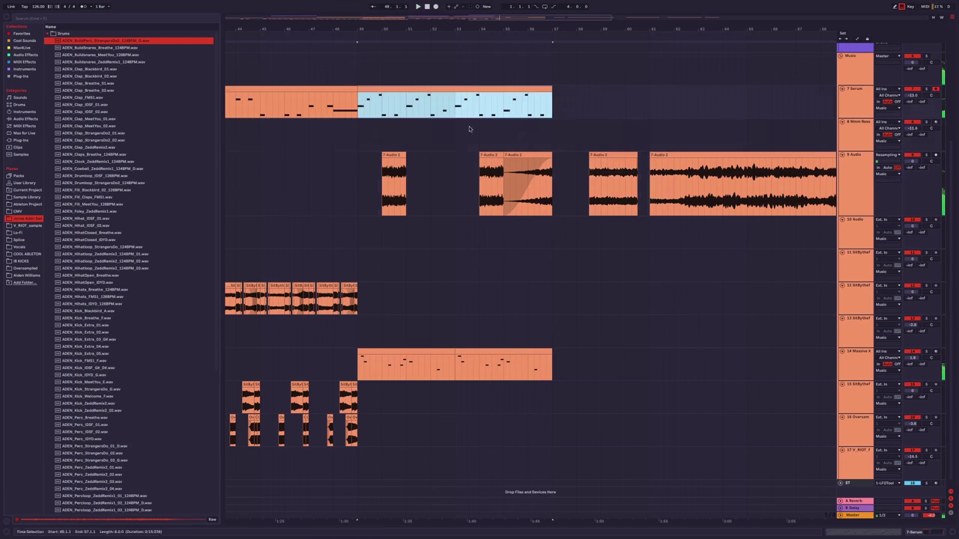
key(ctrl+d)
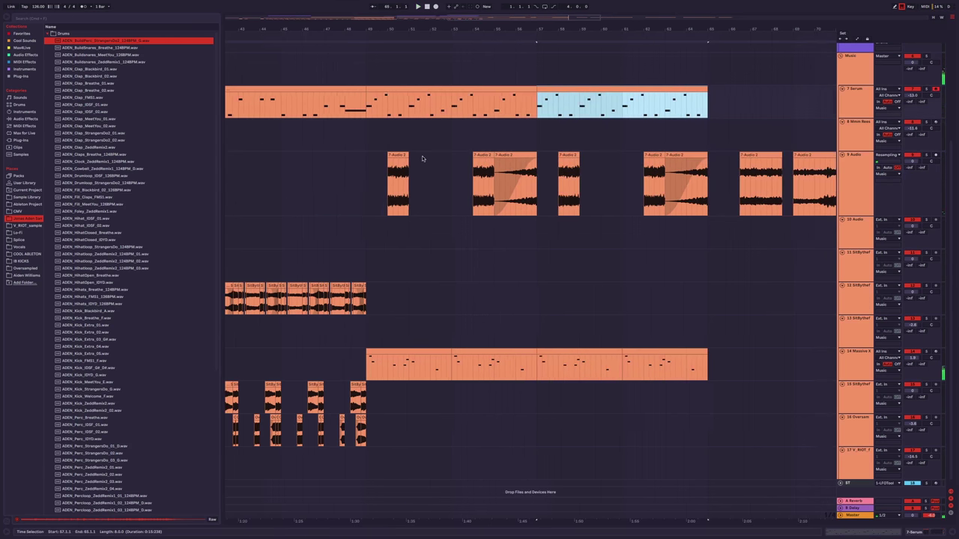
Duplicate the bar 41 drum clips on tracks 2 and 4 to bar 49 and play from 49.1.1.
scroll(516, 385, up, 5)
scroll(600, 163, left, 5)
drag(599, 163, 427, 75)
key(ctrl+d)
click(576, 116)
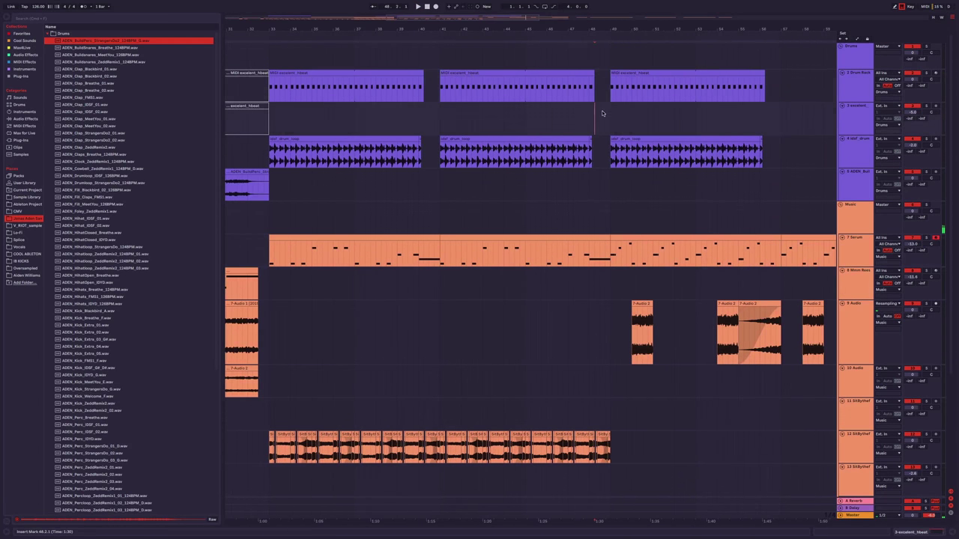
scroll(597, 116, up, 3)
scroll(632, 122, right, 3)
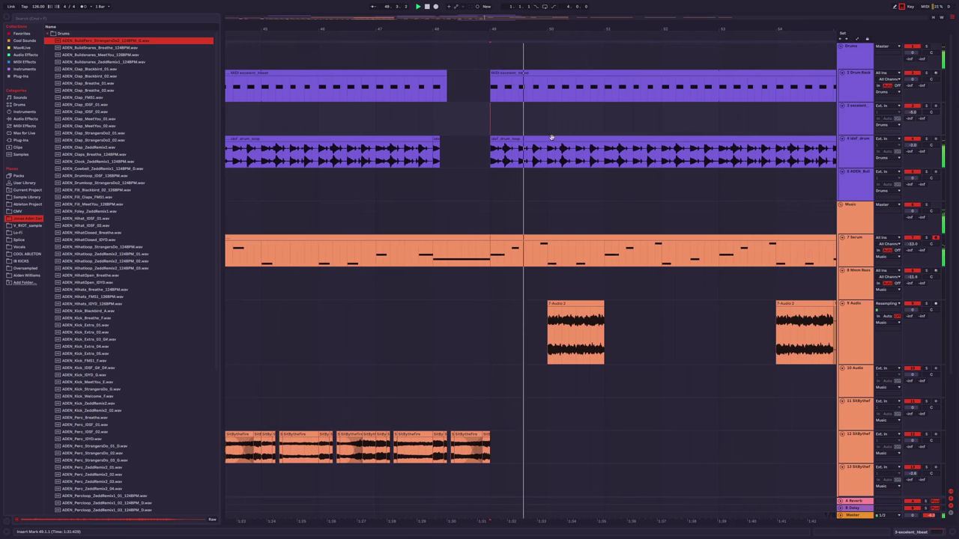
Delete the first bar of the repeated drum clips on tracks 2 and 4 so they start at bar 50.
drag(546, 154, 481, 89)
key(Delete)
click(482, 92)
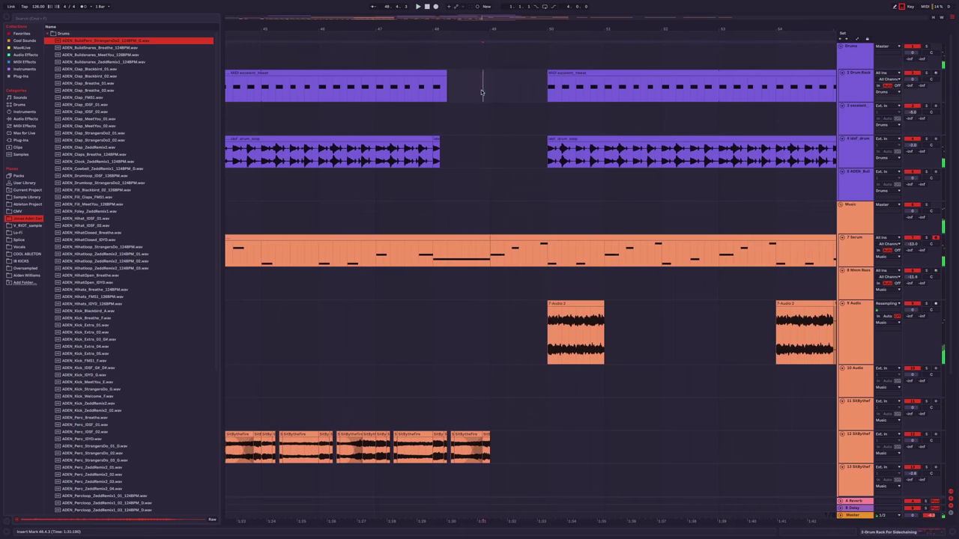
Remove the repeated drum clips after bar 49 from tracks 2 and 4 and play the section without them.
scroll(558, 182, down, 1)
scroll(539, 172, right, 1)
drag(514, 228, 455, 234)
key(minus)
key(ctrl+z)
scroll(576, 188, left, 3)
ctrl+scroll(552, 178, down, 5)
scroll(593, 171, right, 1)
click(688, 135)
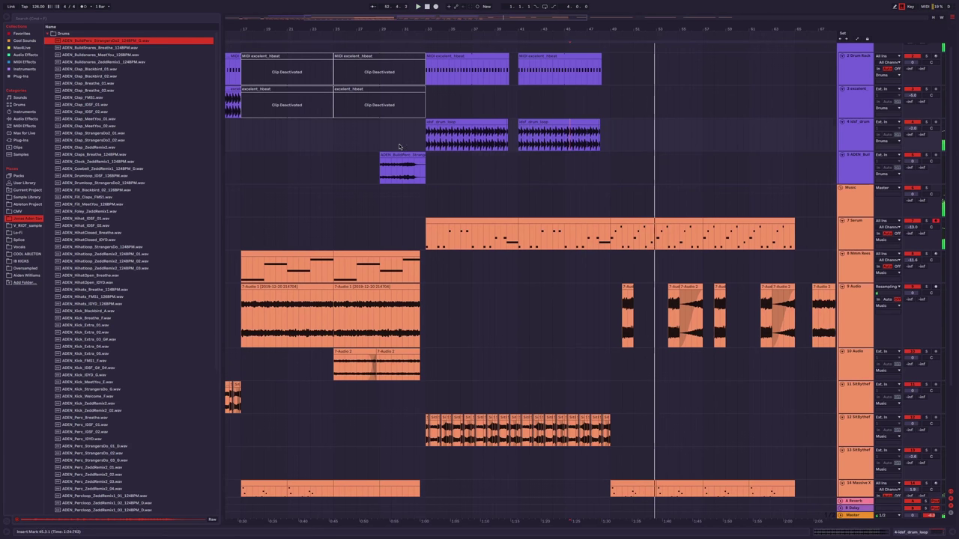
Play from just before bar 29 and slightly lower the volume of the build percussion on track 5.
scroll(375, 142, up, 5)
click(358, 139)
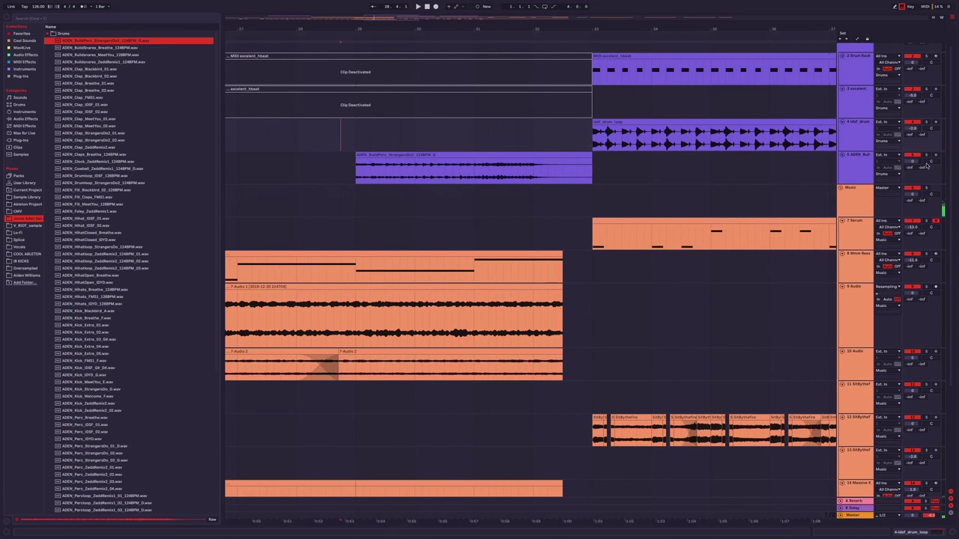
key(space)
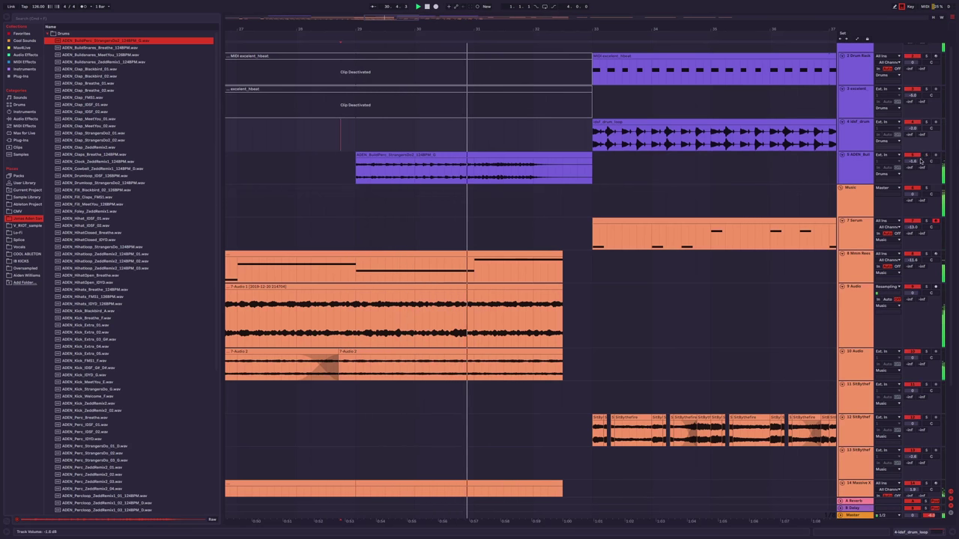
Audition the ADEN Buildsnares samples in the Drums folder and look through the remaining drum samples.
click(107, 56)
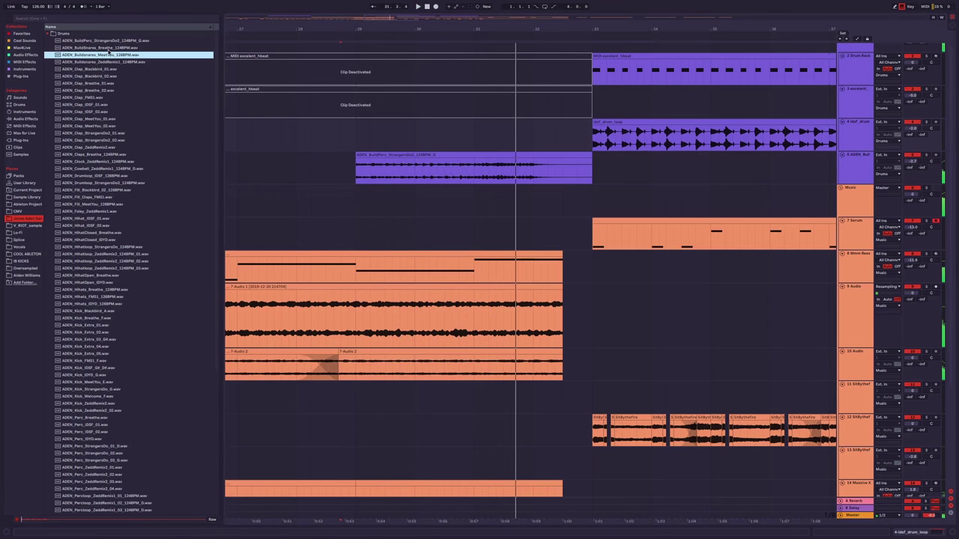
click(107, 61)
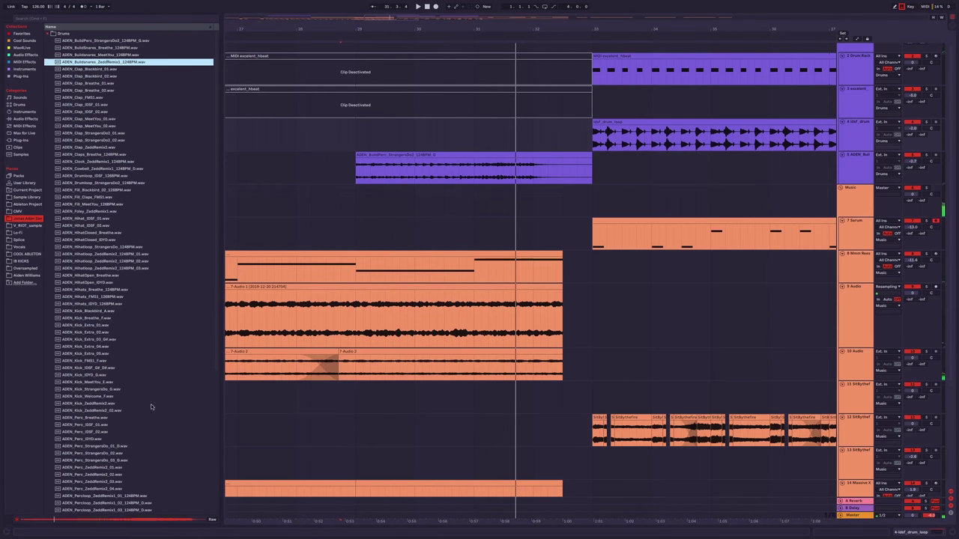
key(Up)
key(Up)
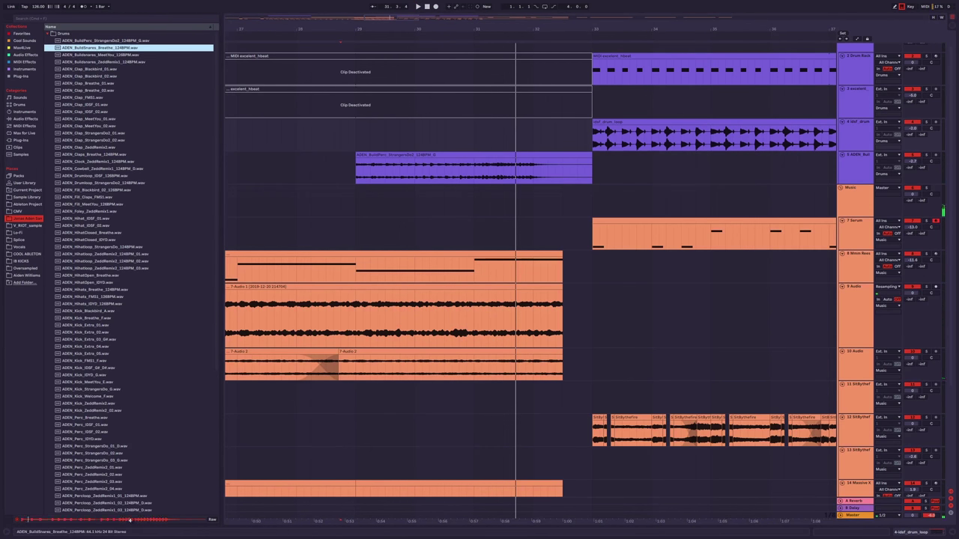
key(Up)
key(Down)
scroll(138, 284, down, 6)
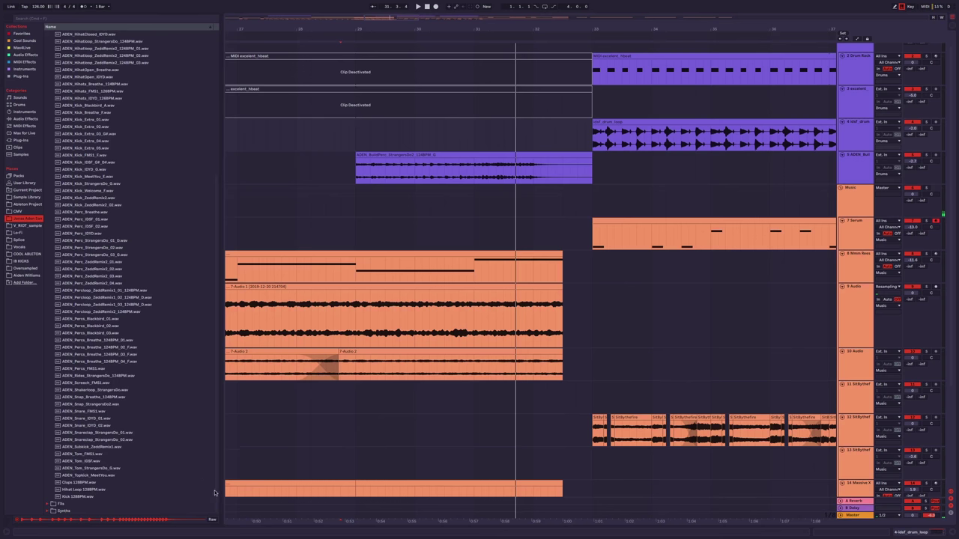
scroll(194, 149, up, 6)
Replace the track 5 build percussion with the ADEN Buildsnares MeetYou sample and align it to bars 25–33 during playback.
drag(129, 55, 358, 176)
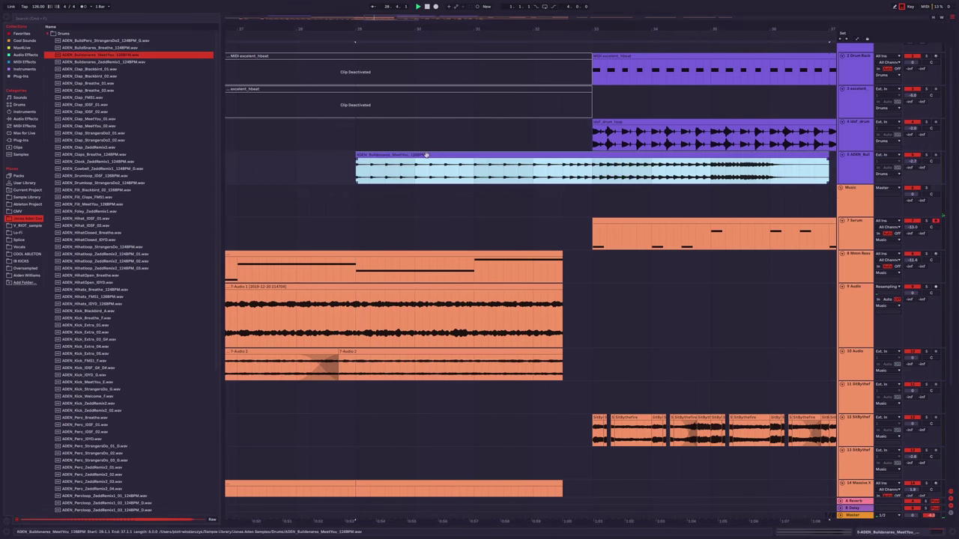
key(space)
drag(607, 163, 393, 163)
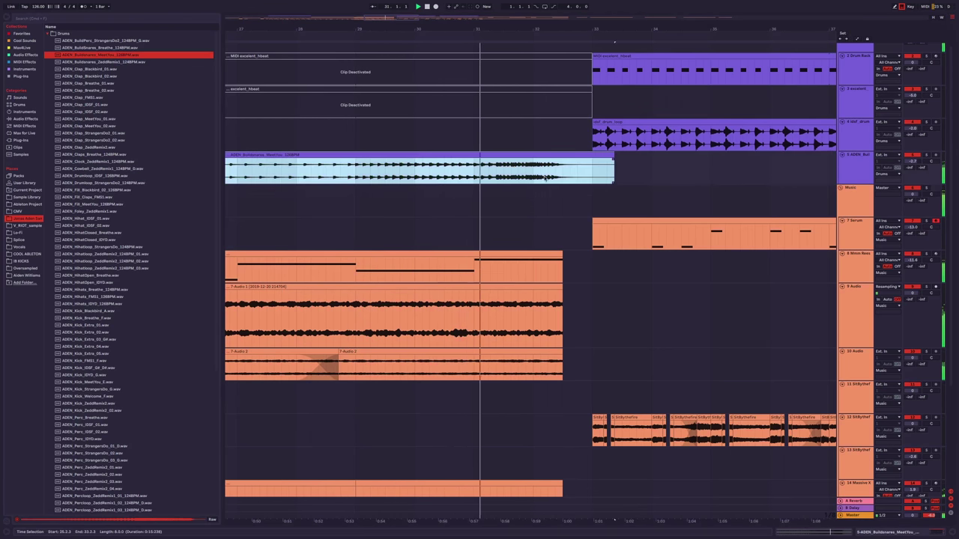
scroll(534, 169, down, 2)
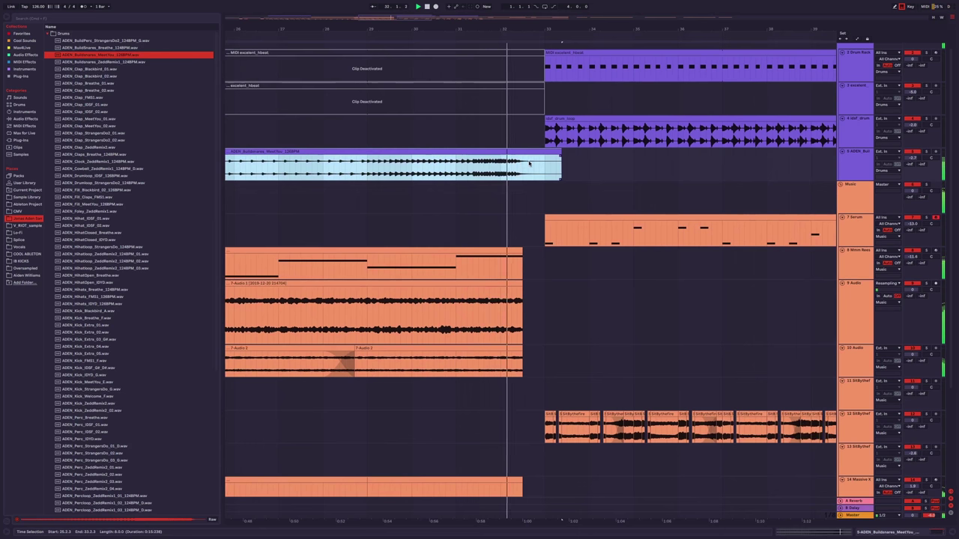
scroll(528, 164, down, 2)
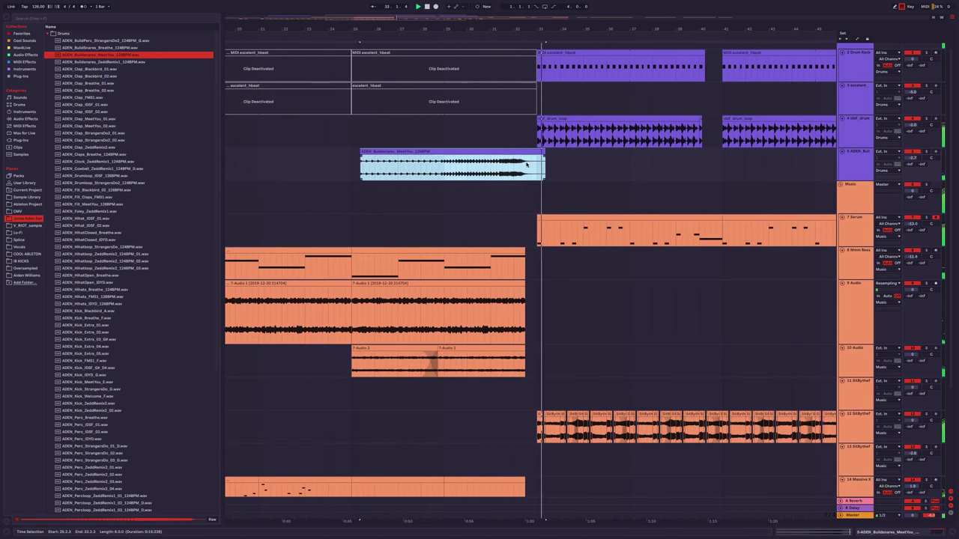
drag(422, 168, 390, 155)
click(389, 154)
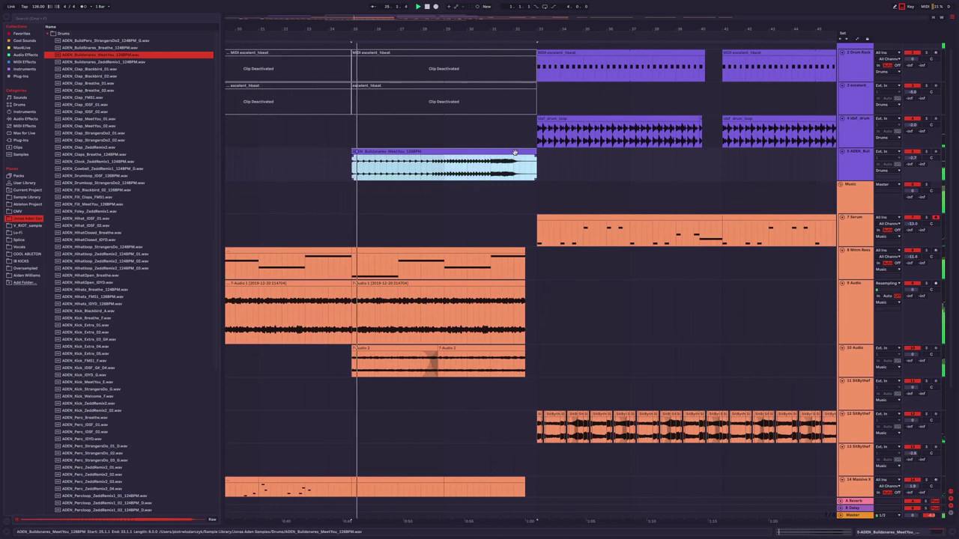
Play the end of the snare build from 31.3.1 and check its clip settings.
click(501, 166)
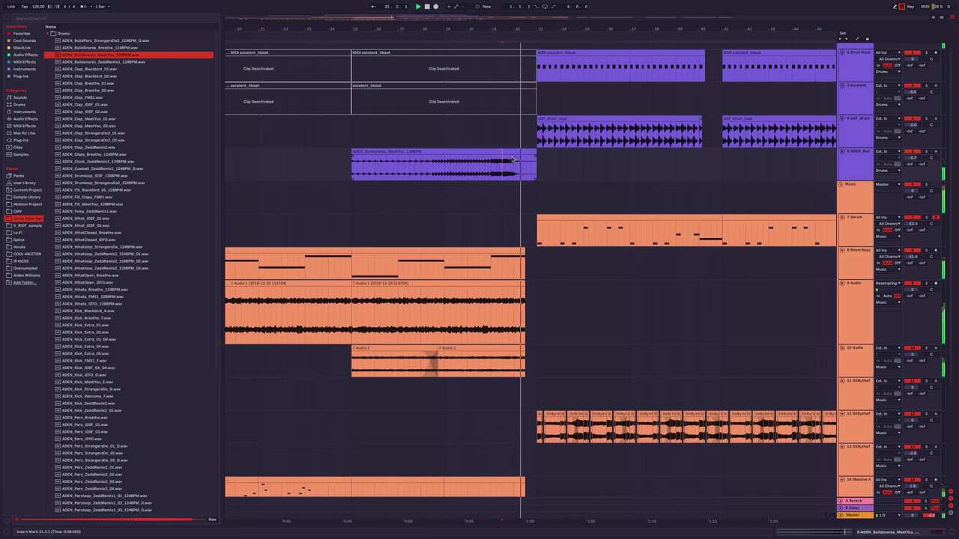
double_click(439, 153)
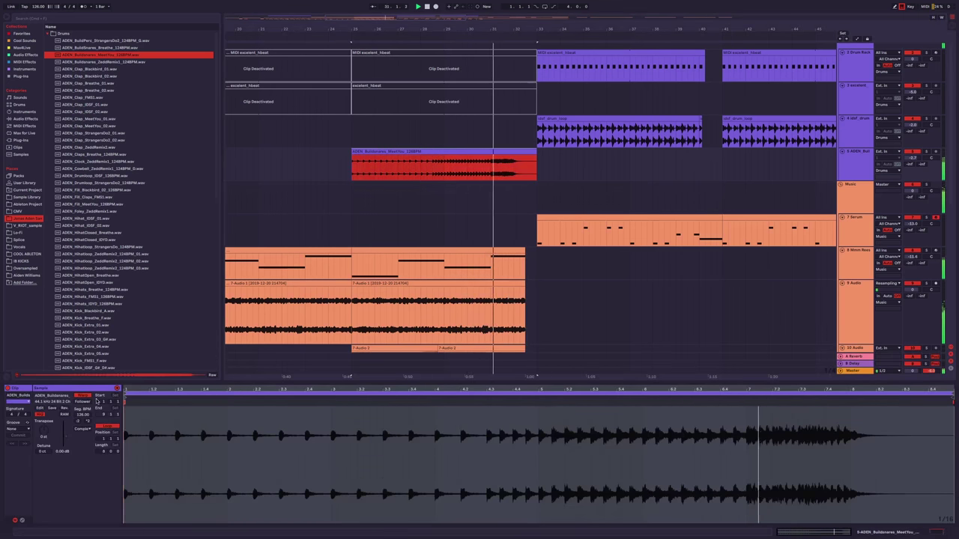
key(ctrl+alt+l)
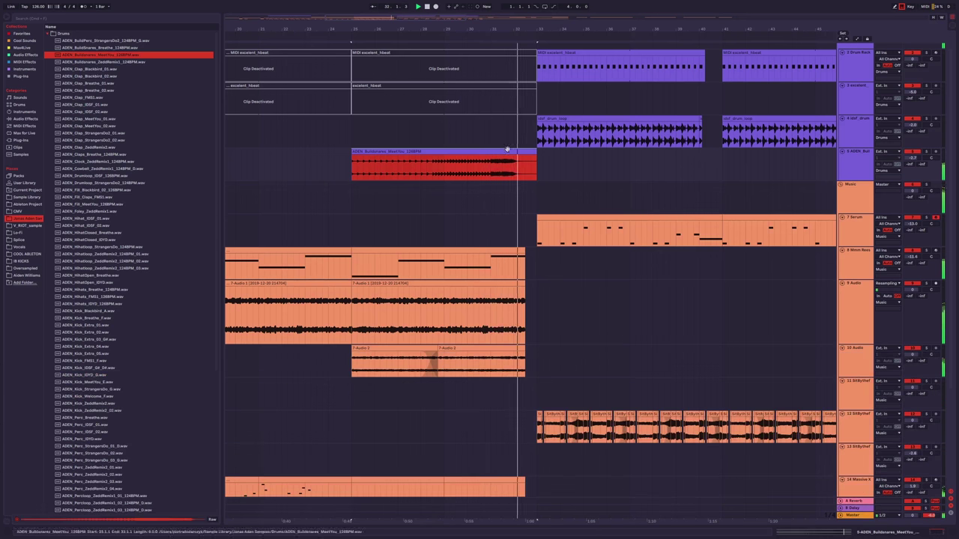
Try repeating the snare build's segment from 31.4.1 to 32.1.1 twice and play the result.
scroll(512, 160, up, 2)
scroll(512, 161, up, 2)
drag(514, 160, 495, 168)
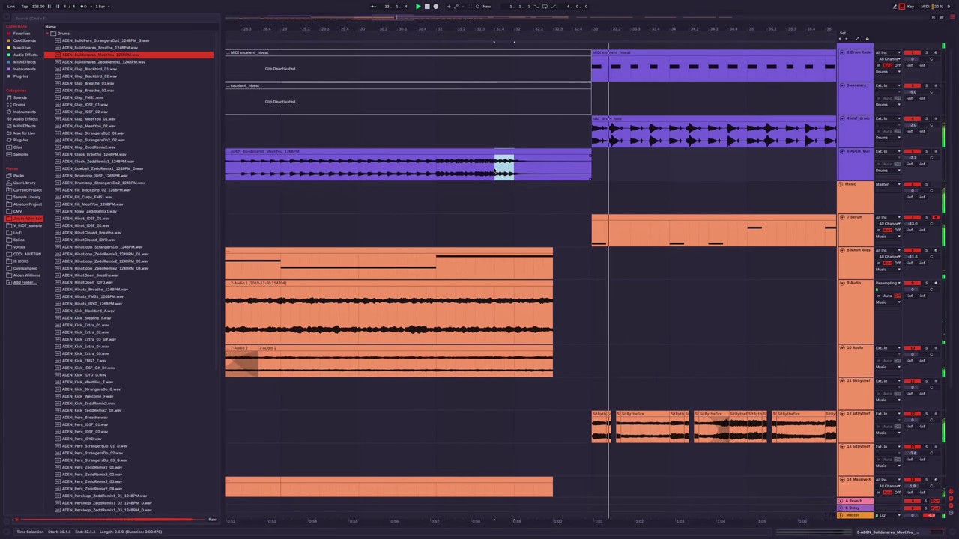
key(ctrl+d)
key(ctrl+d)
click(494, 132)
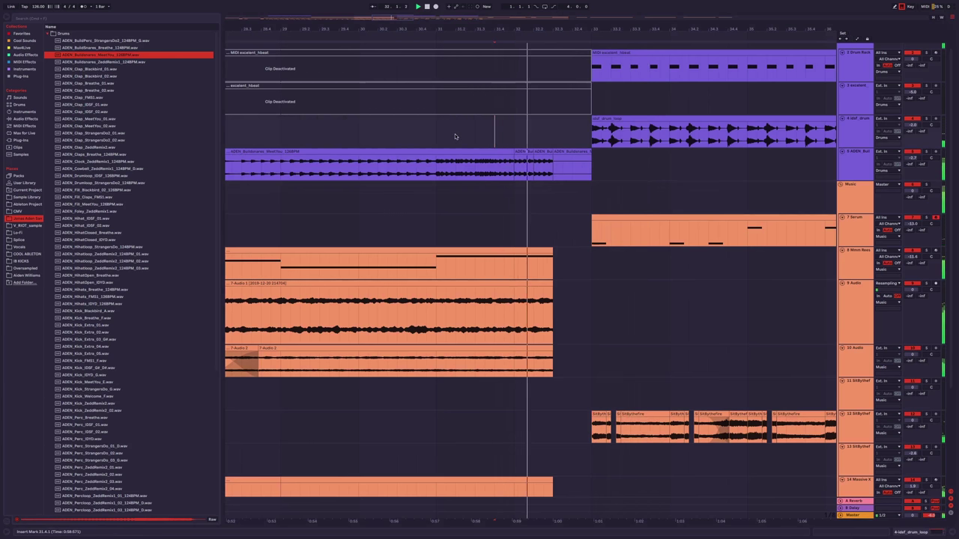
Undo the repeated segments at the end of the snare build.
key(ctrl+z)
key(ctrl+z)
key(ctrl+z)
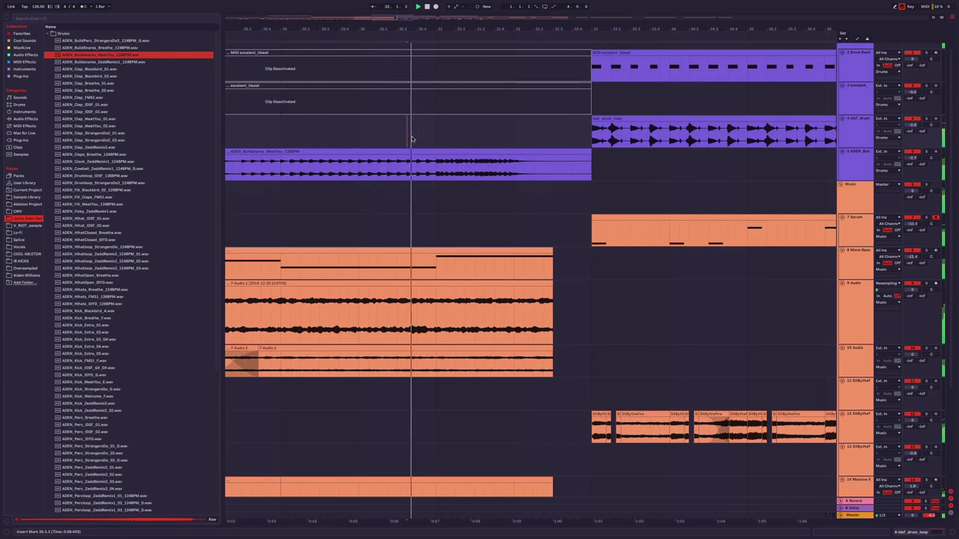
Cut the ends of the clips on tracks 8, 9 and 10 back to bar 32 and play the transition from 31.1.1.
scroll(385, 133, down, 3)
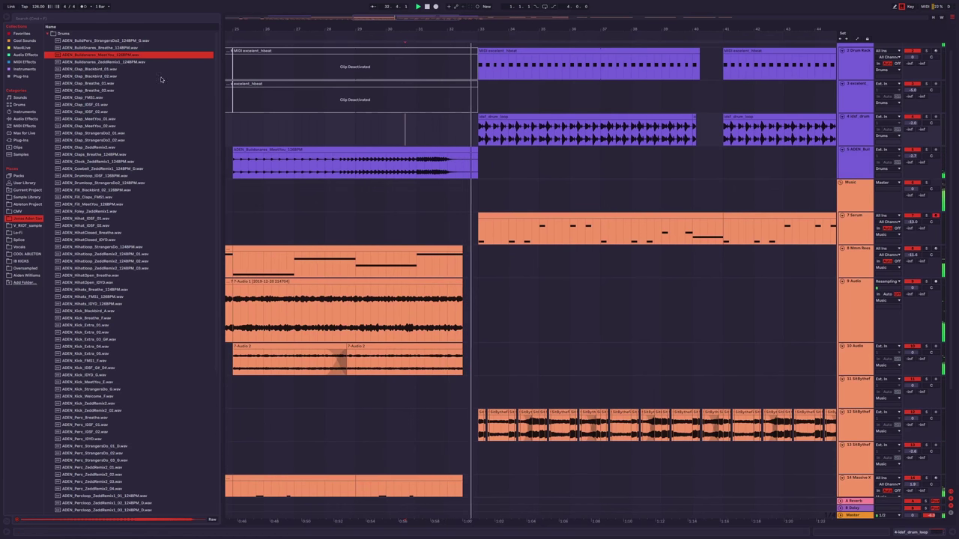
drag(449, 255, 481, 353)
click(414, 185)
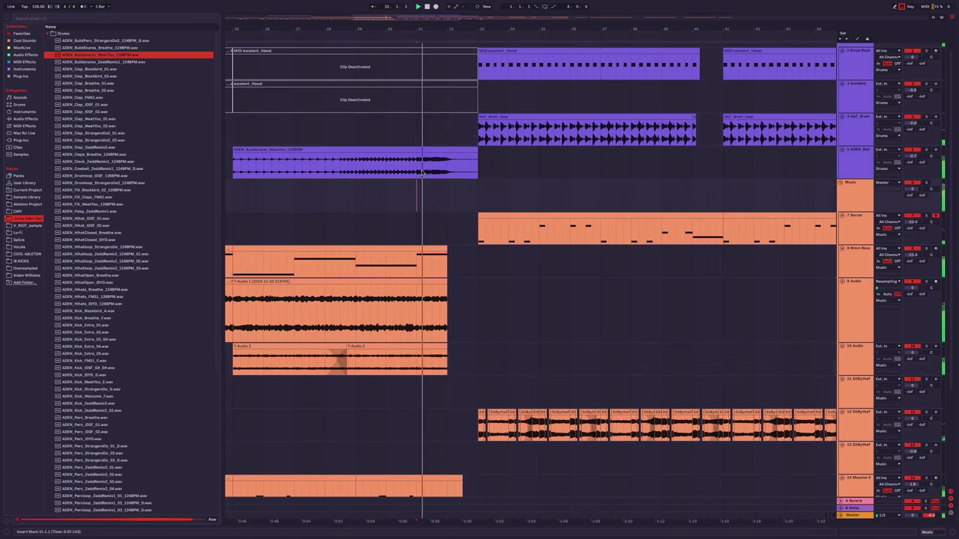
scroll(453, 181, up, 2)
scroll(479, 191, down, 3)
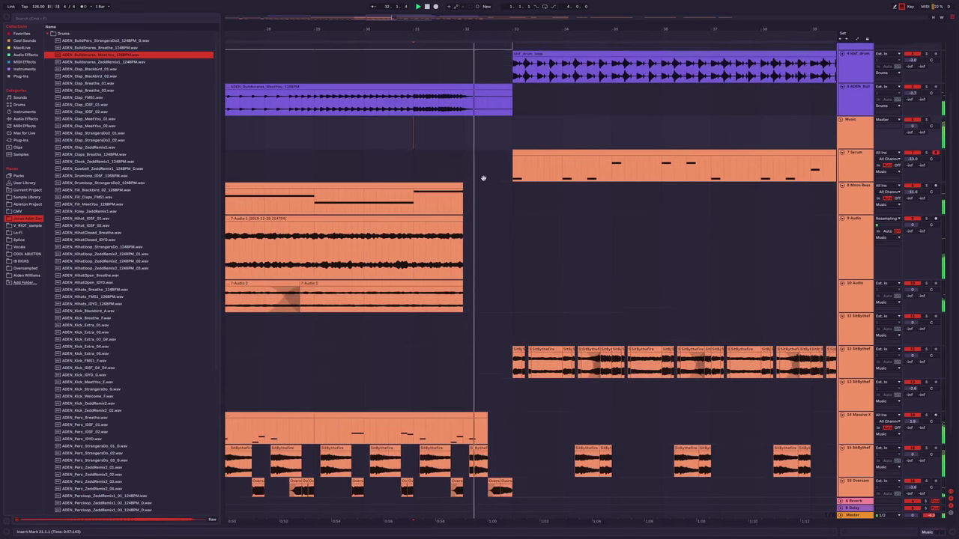
scroll(556, 280, up, 3)
scroll(555, 280, down, 2)
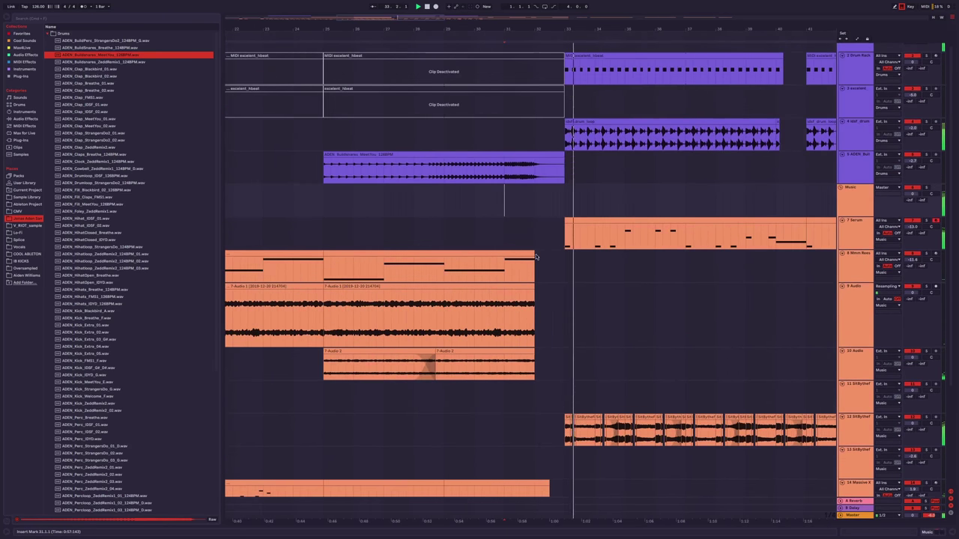
Play the snare build and its transition into bar 33 from 24.4.1, with the browser hidden.
click(315, 171)
scroll(417, 193, down, 2)
scroll(417, 193, left, 2)
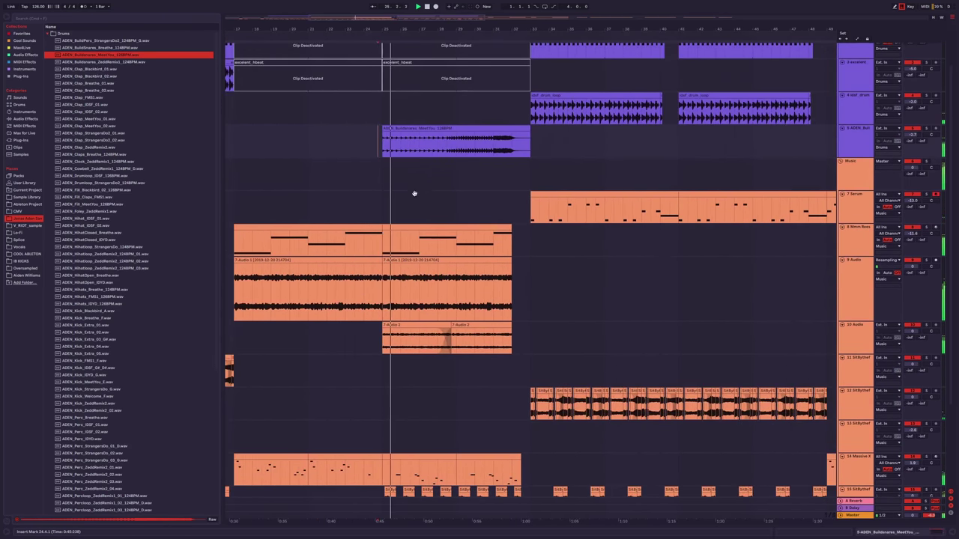
scroll(413, 192, down, 2)
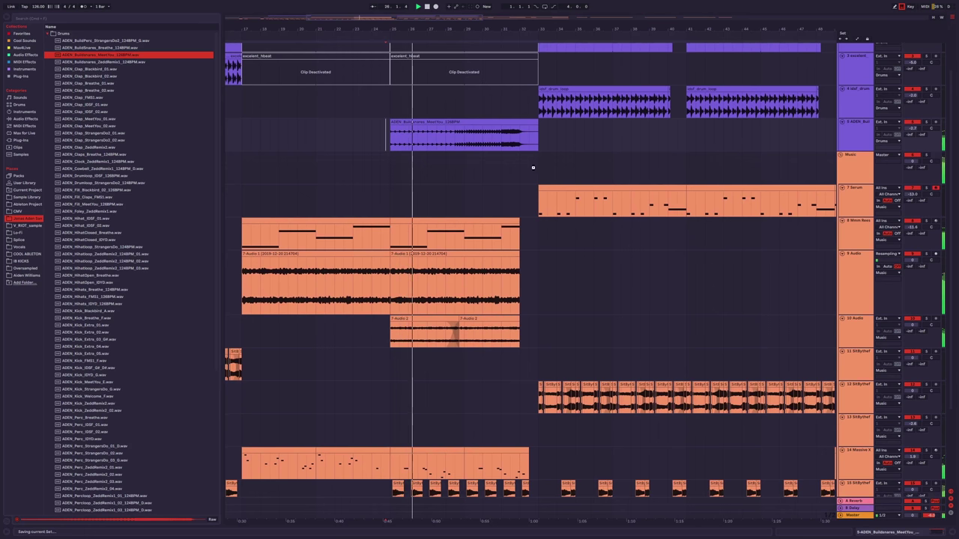
key(ctrl+alt+b)
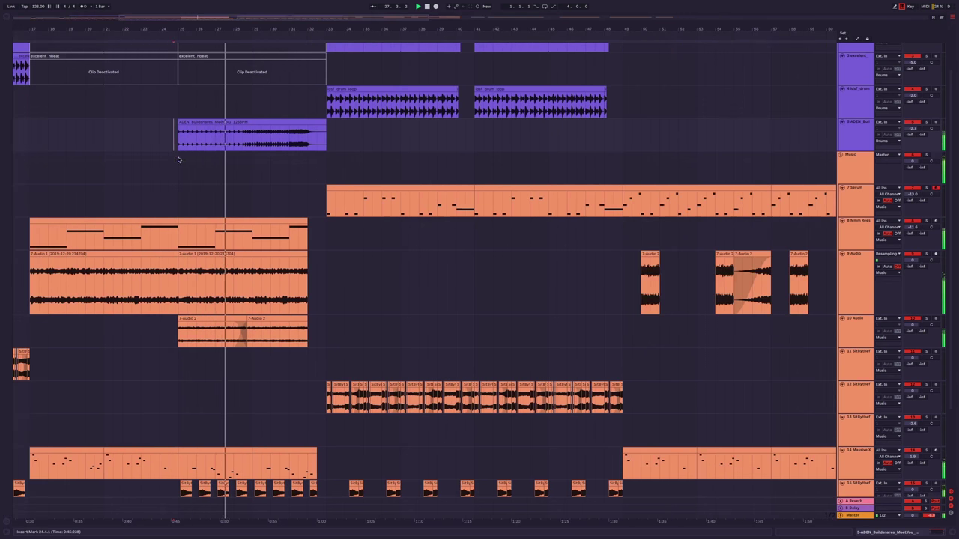
scroll(179, 160, up, 2)
scroll(297, 252, right, 3)
scroll(312, 215, down, 1)
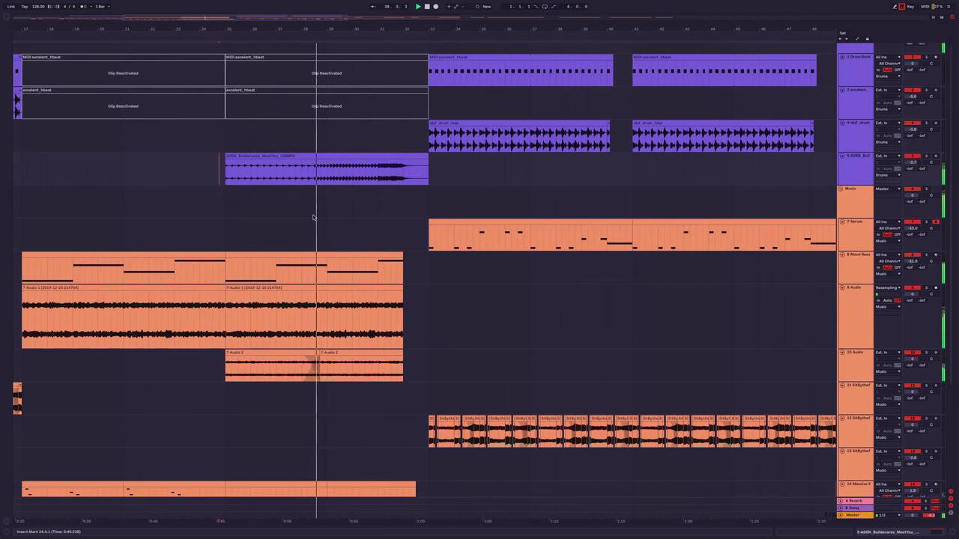
scroll(313, 217, up, 3)
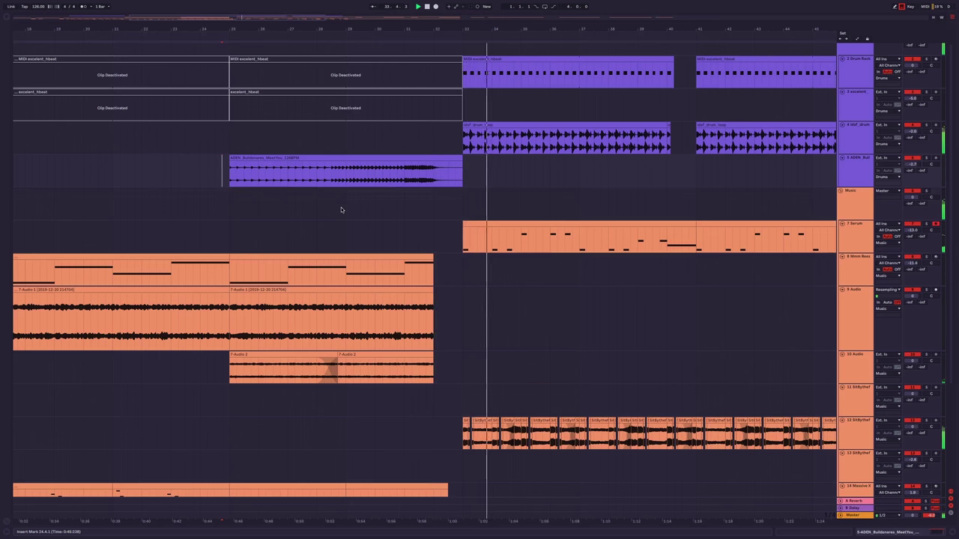
Listen through the section from bar 33 to bar 49 while examining its drum and music tracks.
scroll(505, 179, down, 5)
scroll(505, 180, right, 3)
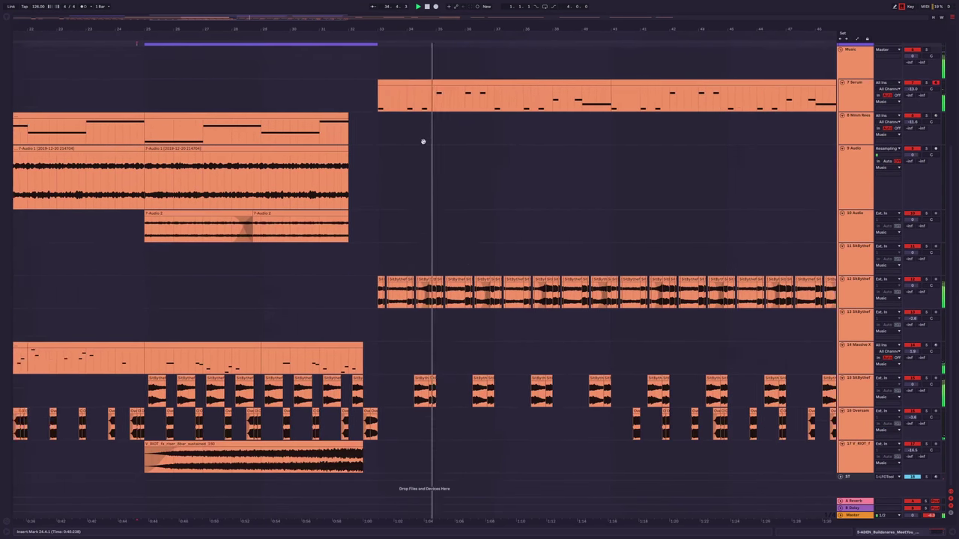
scroll(423, 142, down, 3)
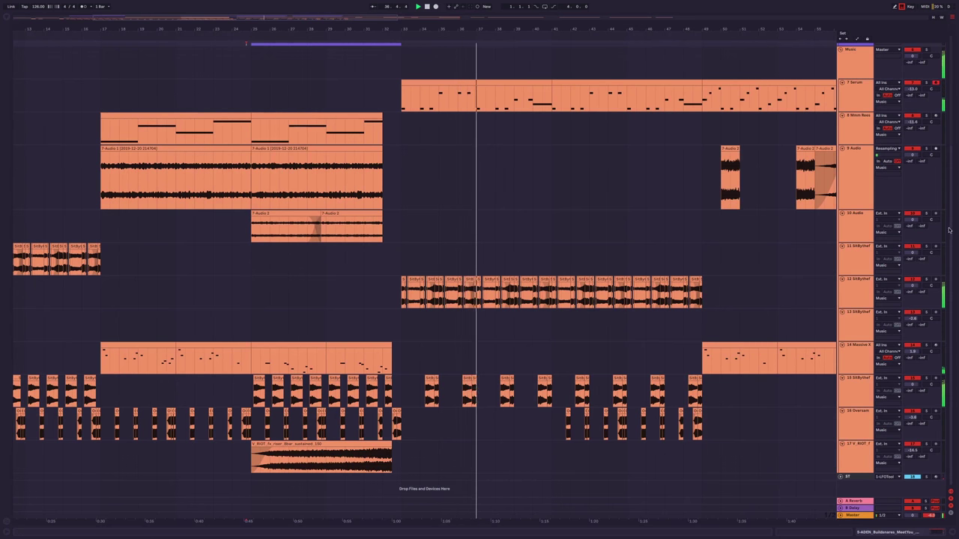
scroll(773, 176, up, 5)
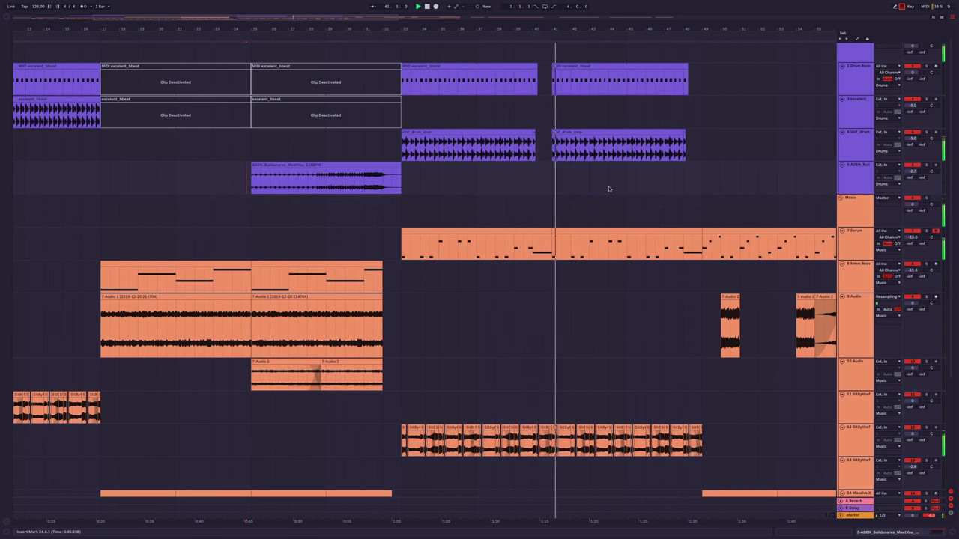
scroll(610, 321, down, 5)
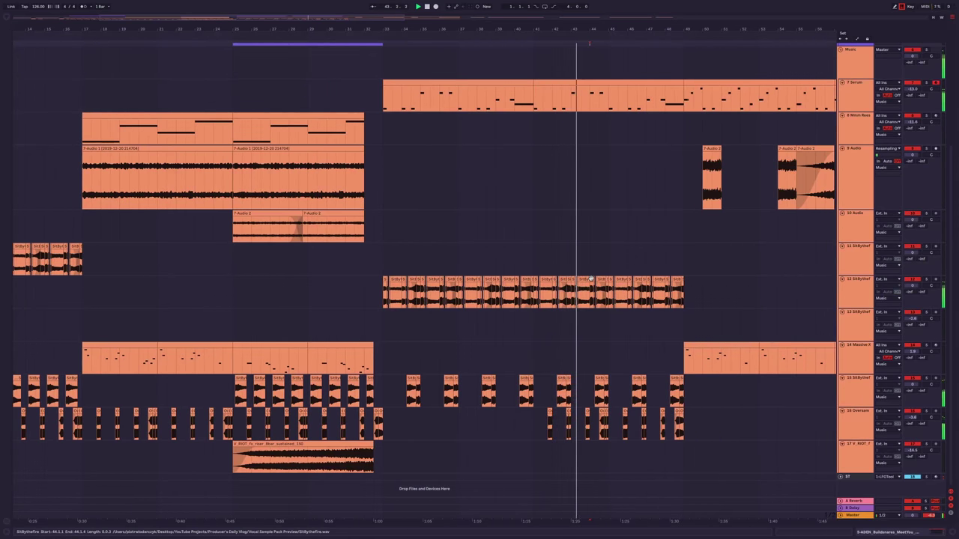
scroll(561, 247, right, 5)
scroll(550, 282, down, 3)
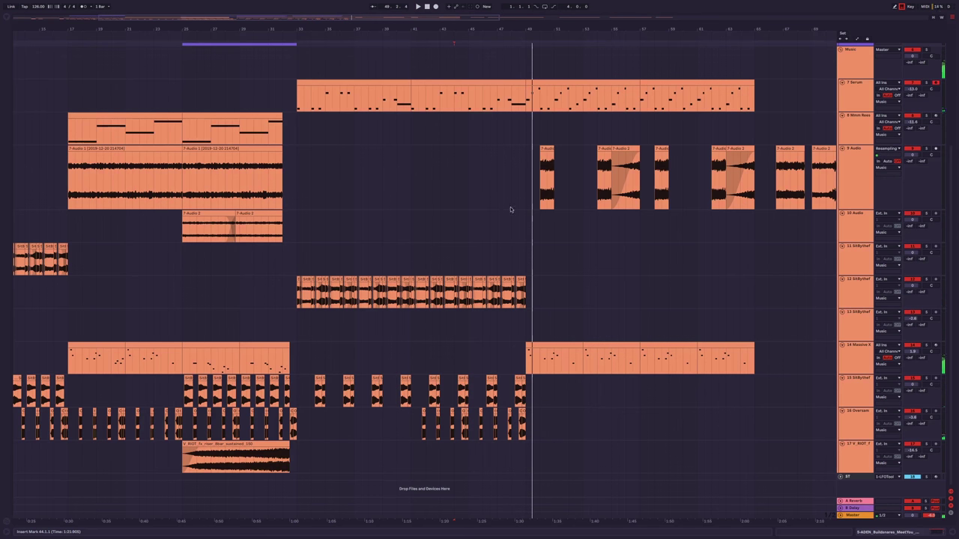
Review the clip layout of the whole arrangement across all tracks and place the insert marker at 33.1.1 on track 12.
scroll(445, 188, up, 5)
ctrl+scroll(499, 312, down, 3)
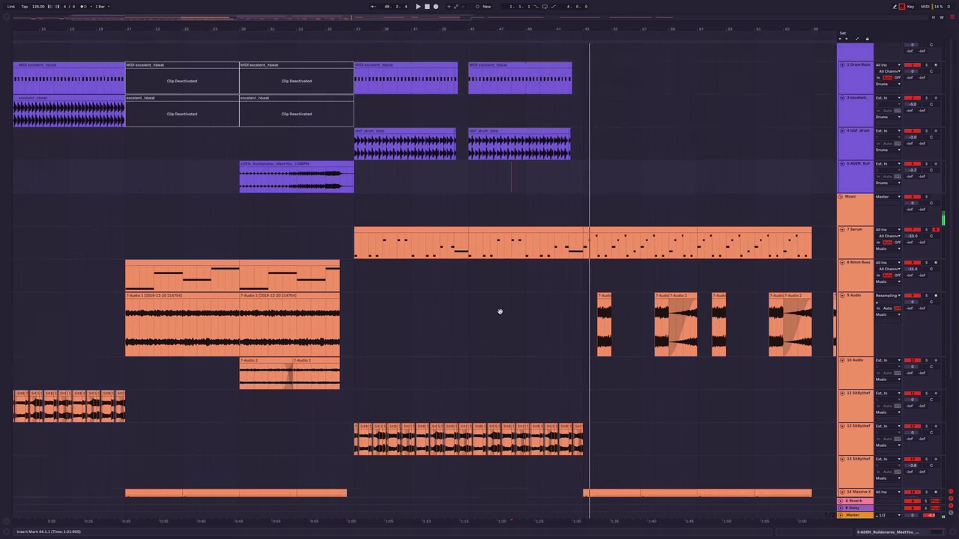
scroll(514, 391, down, 5)
scroll(575, 364, up, 1)
scroll(576, 364, down, 2)
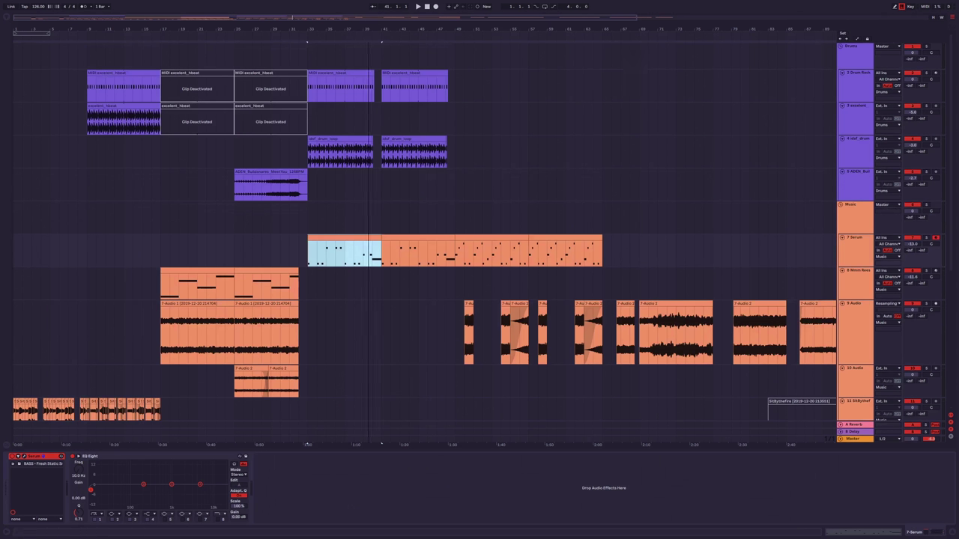
drag(381, 444, 453, 443)
drag(233, 15, 323, 17)
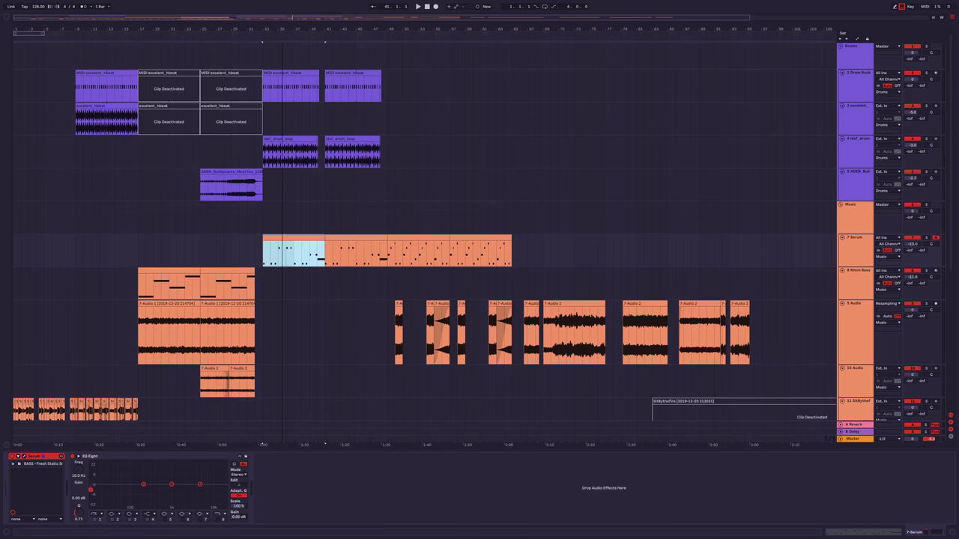
scroll(450, 225, down, 5)
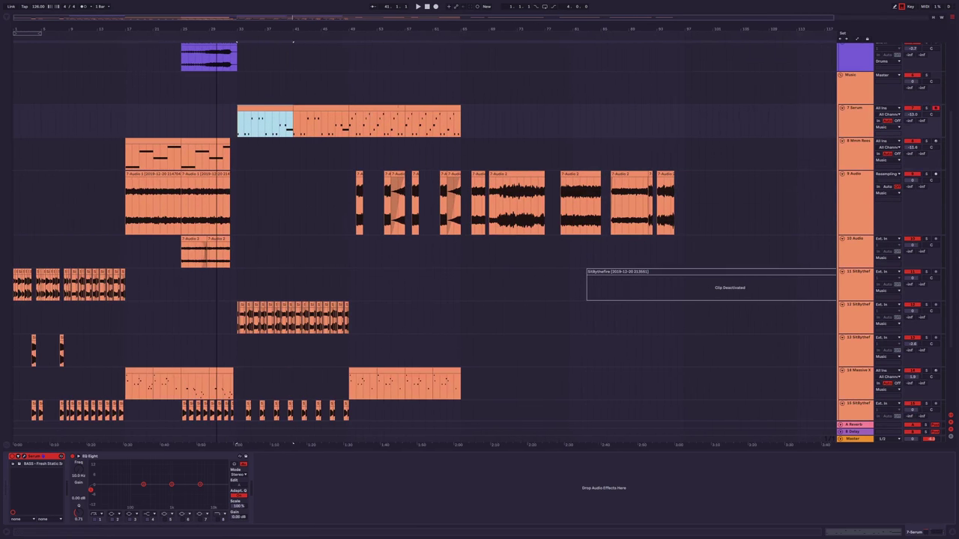
scroll(285, 158, down, 4)
click(300, 242)
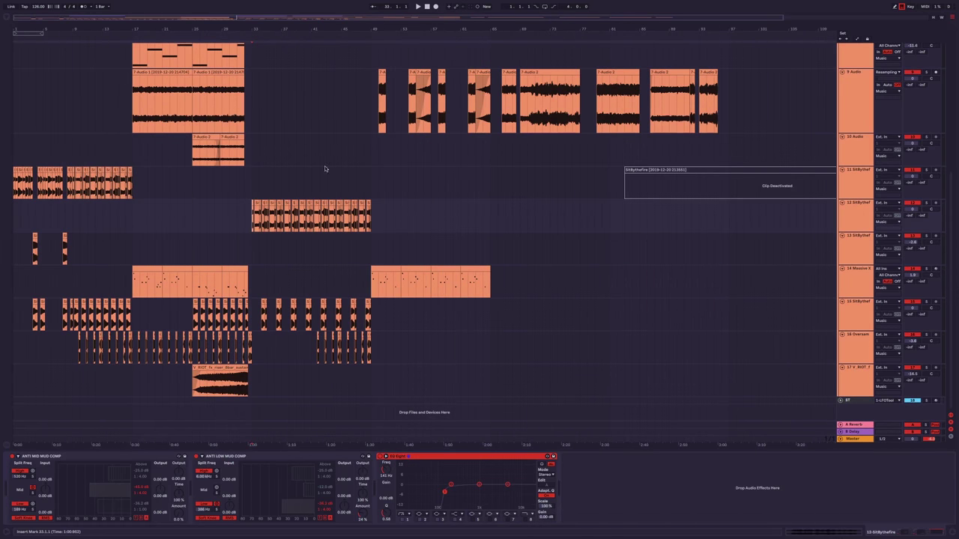